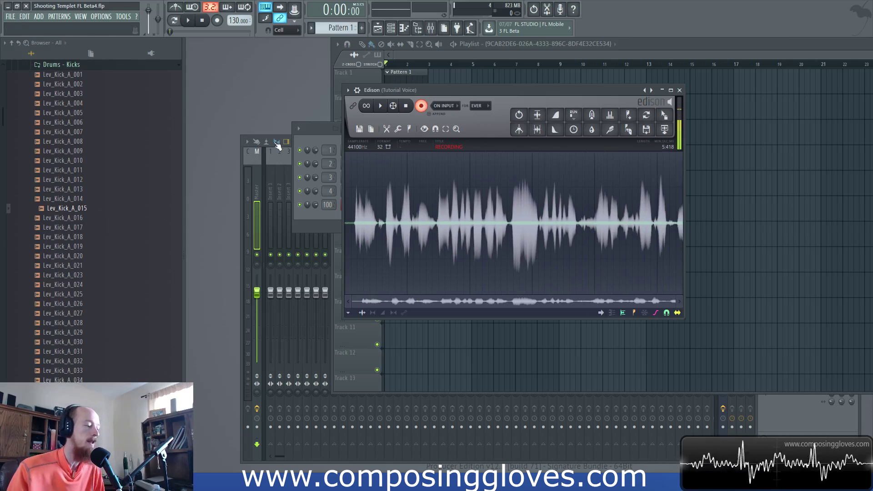
Switch to the Glass Eye project window and play the four-bar loop in the playlist
mouse_move(195, 482)
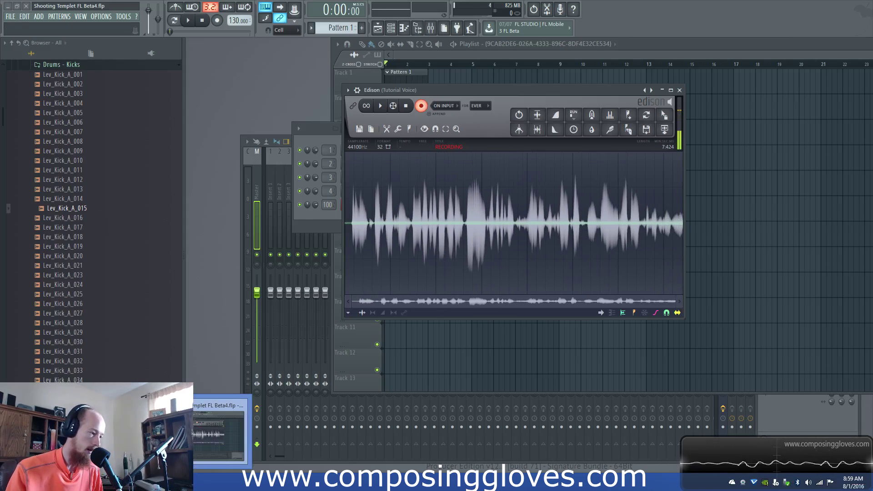
click(100, 432)
scroll(413, 158, up, 3)
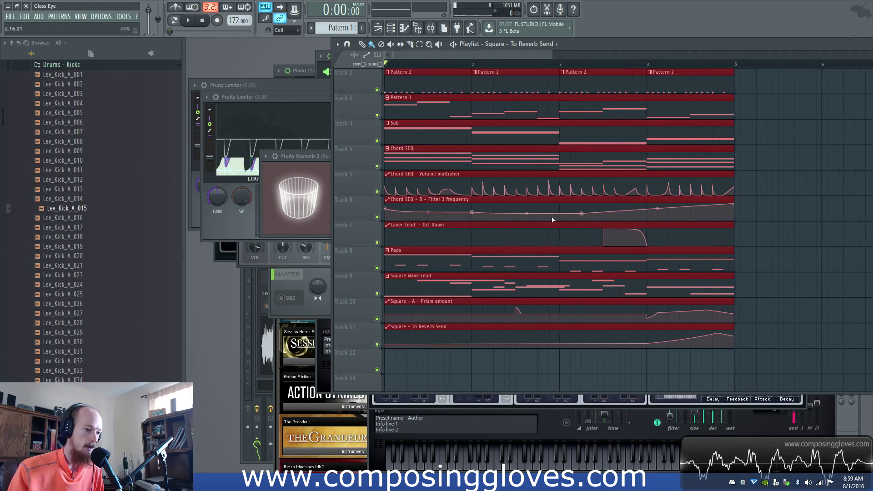
scroll(479, 124, down, 4)
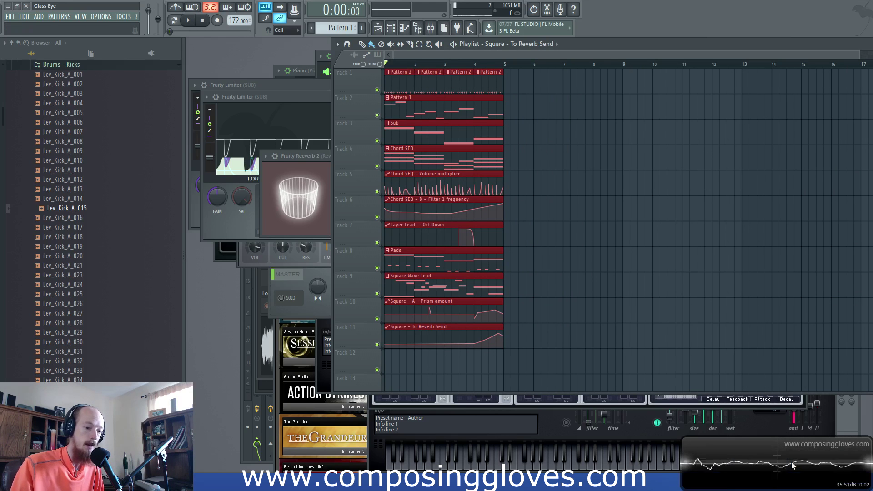
key(space)
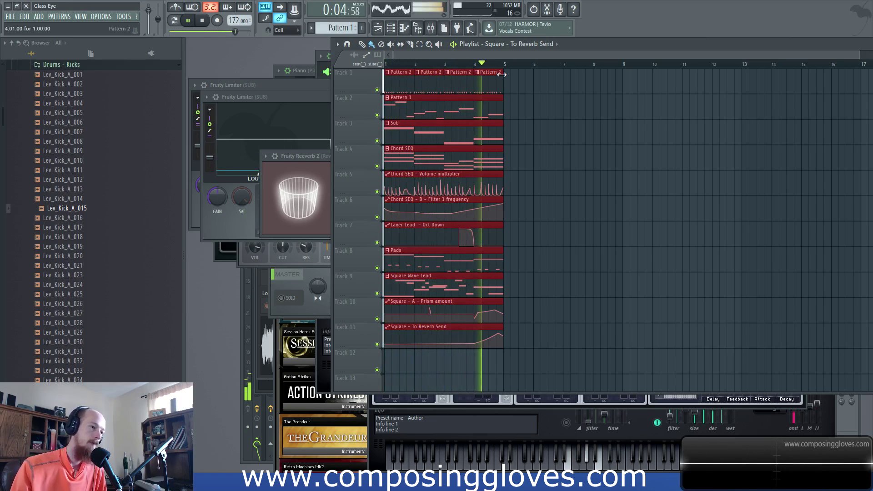
key(space)
Move all the selected loop clips so that they start at bar 5
scroll(455, 132, up, 3)
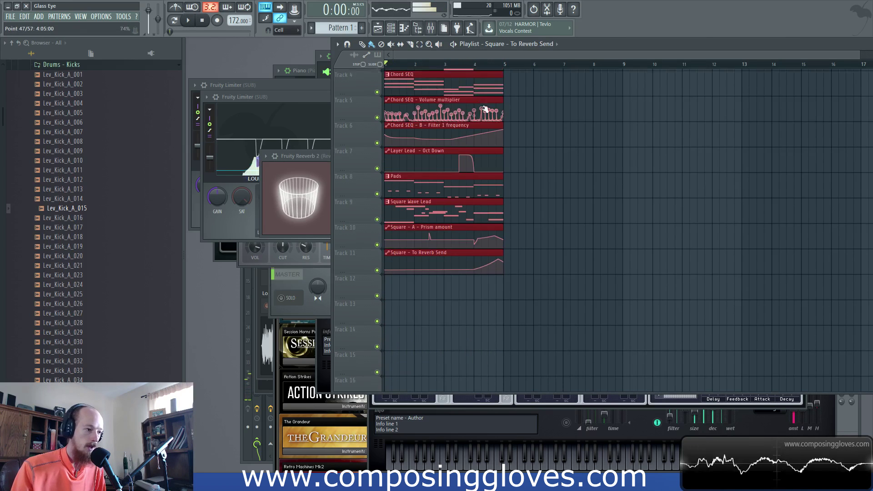
scroll(376, 135, down, 2)
drag(389, 74, 496, 38)
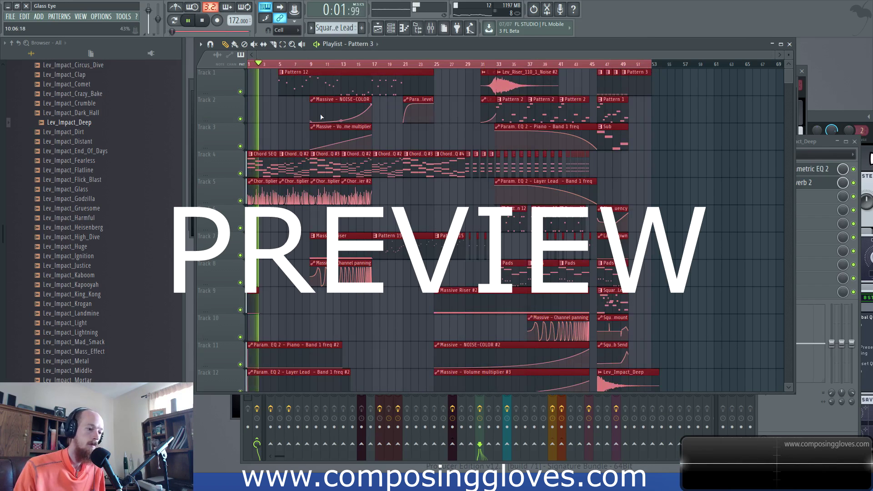
Examine the tracks of the full arrangement during playback, from the intro through the build-up
scroll(321, 118, down, 6)
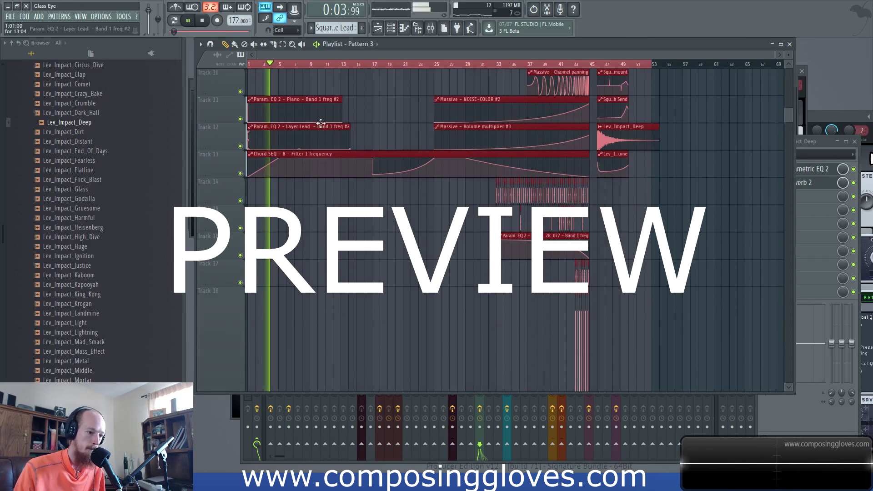
drag(206, 319, 210, 228)
scroll(211, 227, up, 8)
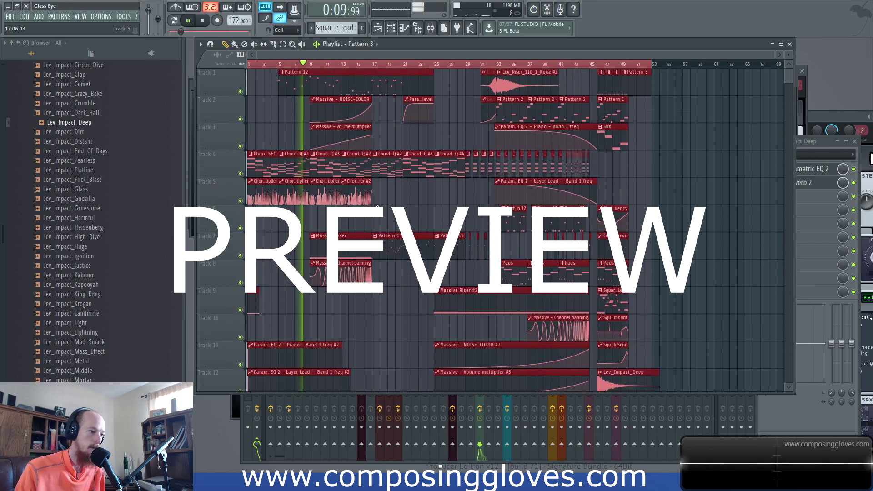
scroll(351, 202, up, 3)
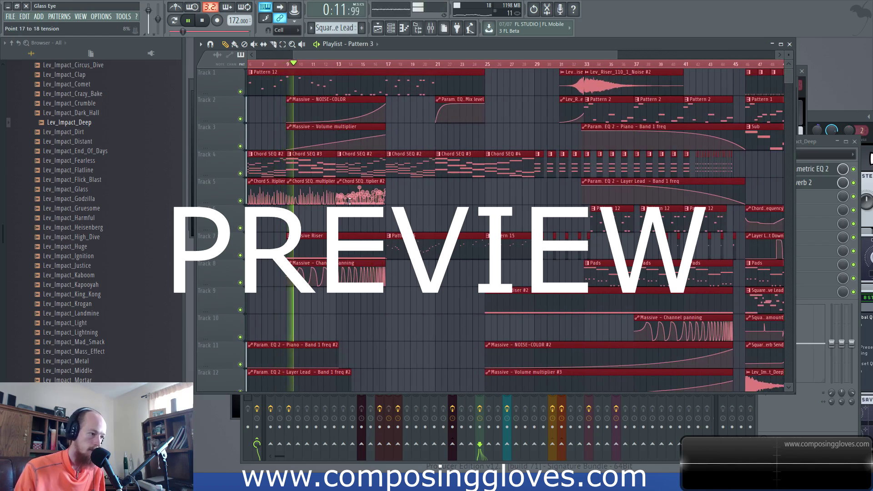
drag(351, 202, 408, 217)
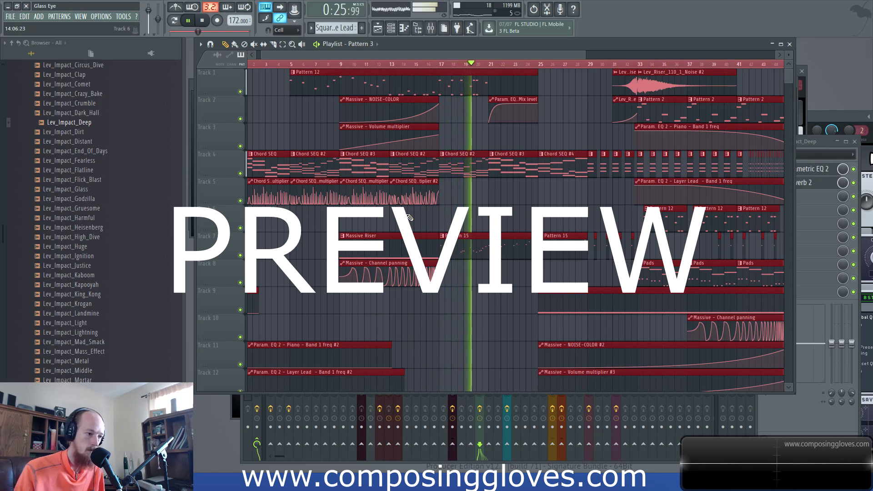
scroll(477, 230, right, 3)
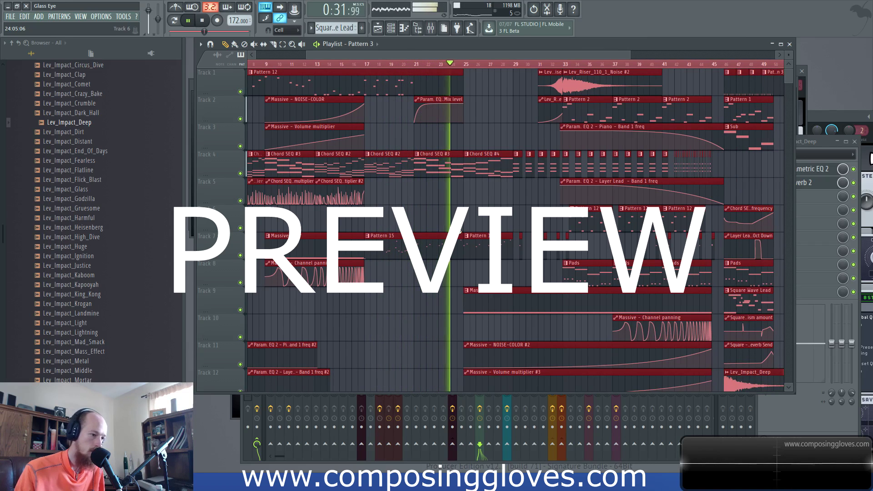
scroll(459, 203, right, 2)
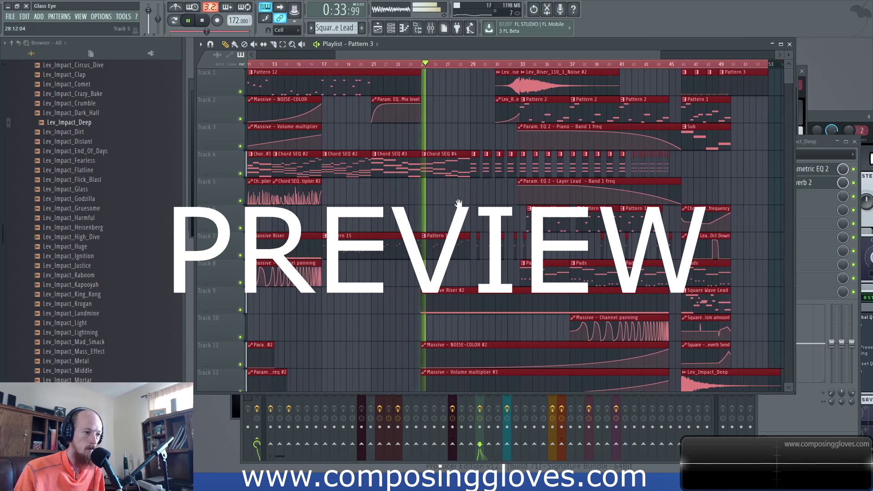
scroll(437, 213, right, 2)
scroll(396, 237, down, 4)
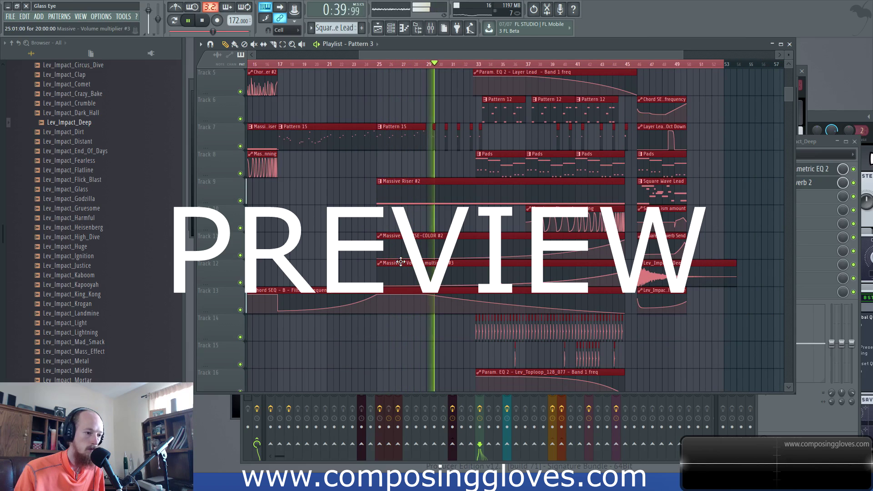
click(413, 263)
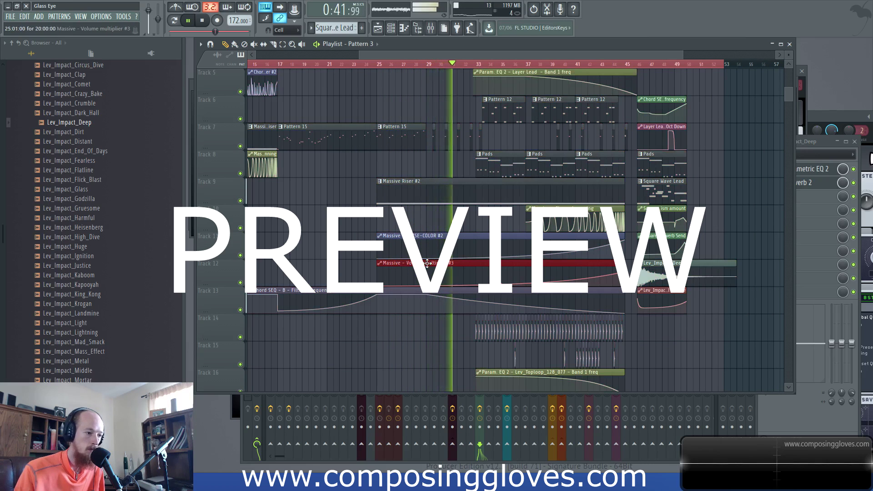
scroll(475, 223, up, 4)
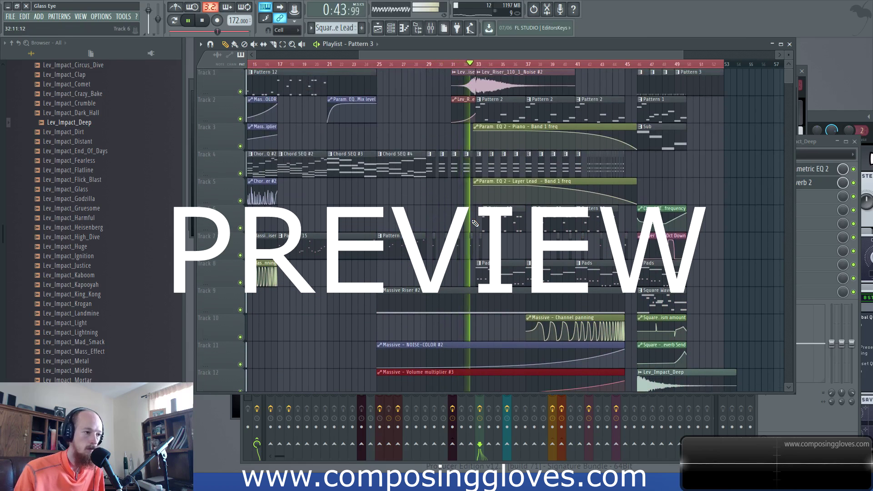
Lengthen the Pattern 3 clip at the end of Track 1 to bar 61 and stop playback after the arrangement's last section
scroll(433, 213, right, 5)
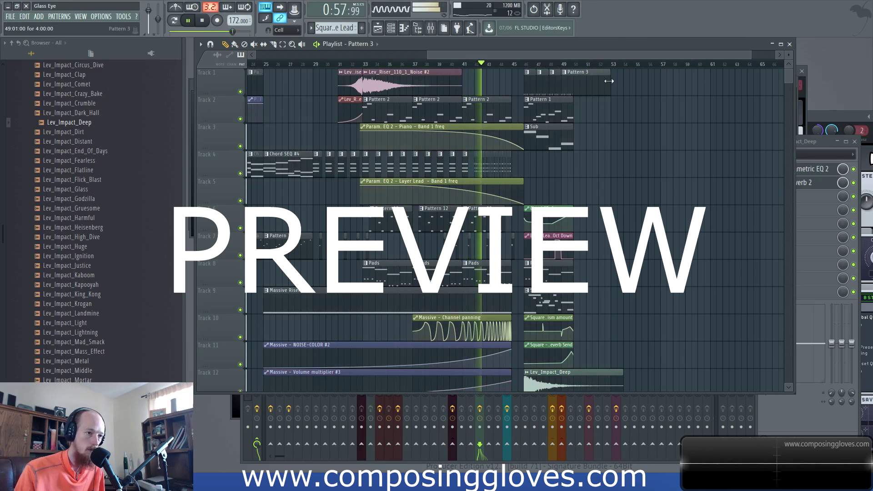
drag(612, 78, 713, 81)
scroll(588, 168, up, 4)
scroll(588, 168, down, 1)
drag(587, 167, 573, 143)
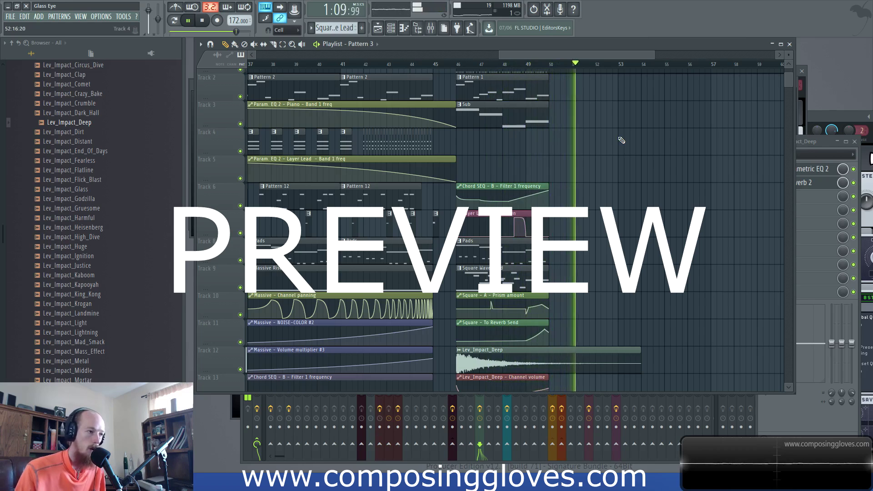
key(space)
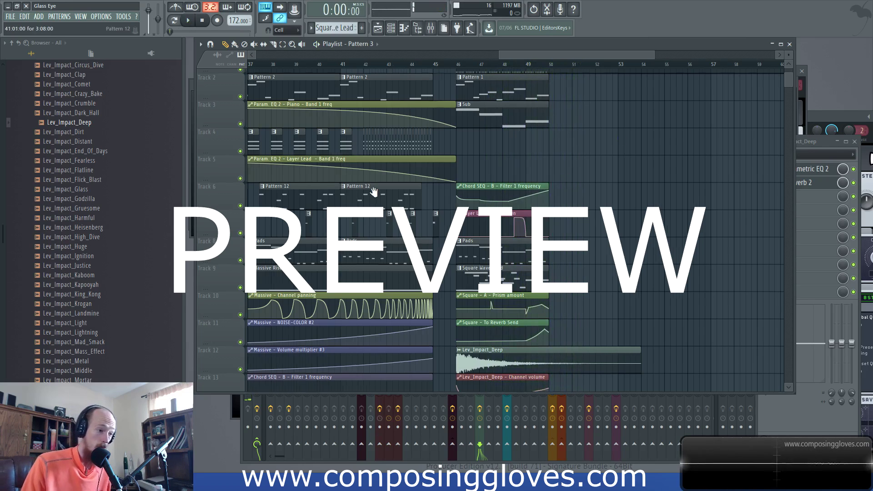
View the notes of Pattern 15 on Track 7 in the piano roll and look over the surrounding arrangement
scroll(374, 192, left, 5)
scroll(462, 188, down, 4)
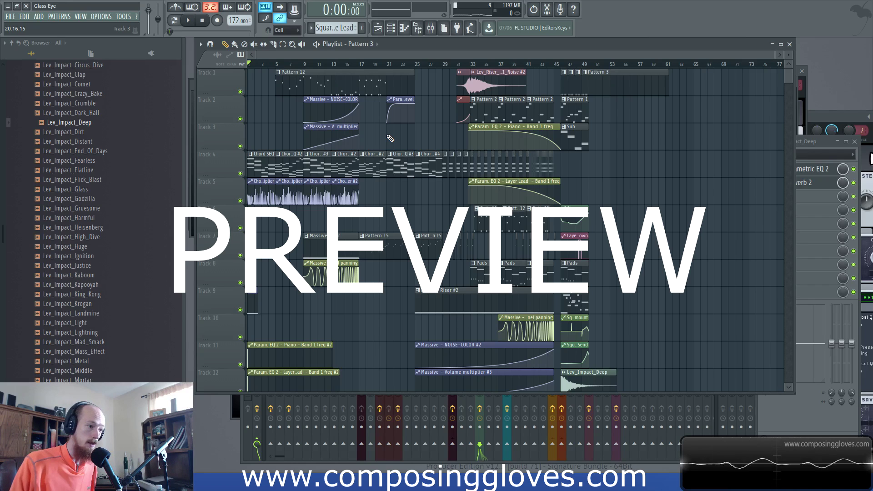
scroll(378, 217, up, 3)
double_click(404, 242)
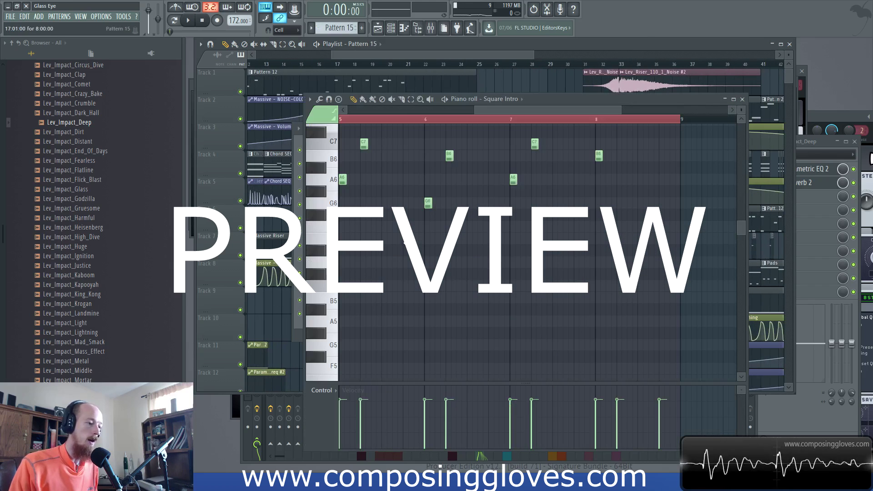
click(443, 72)
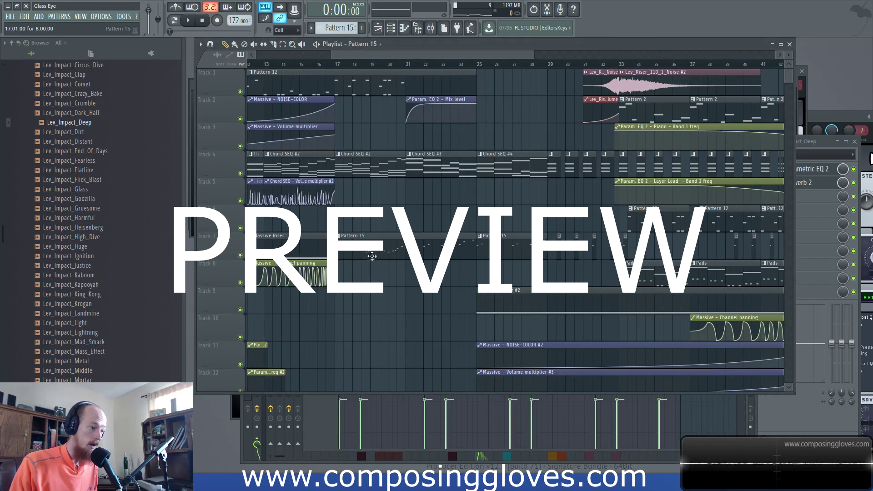
drag(367, 253, 539, 221)
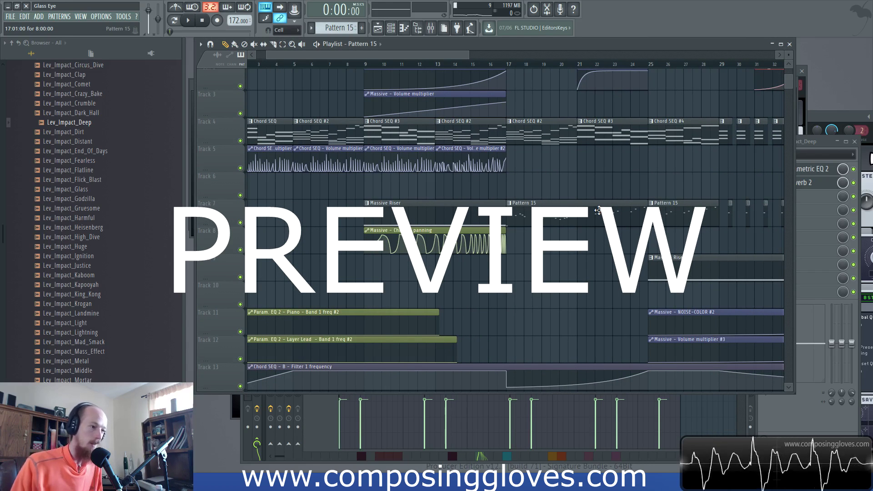
drag(439, 192, 550, 193)
scroll(546, 199, down, 3)
scroll(449, 203, up, 3)
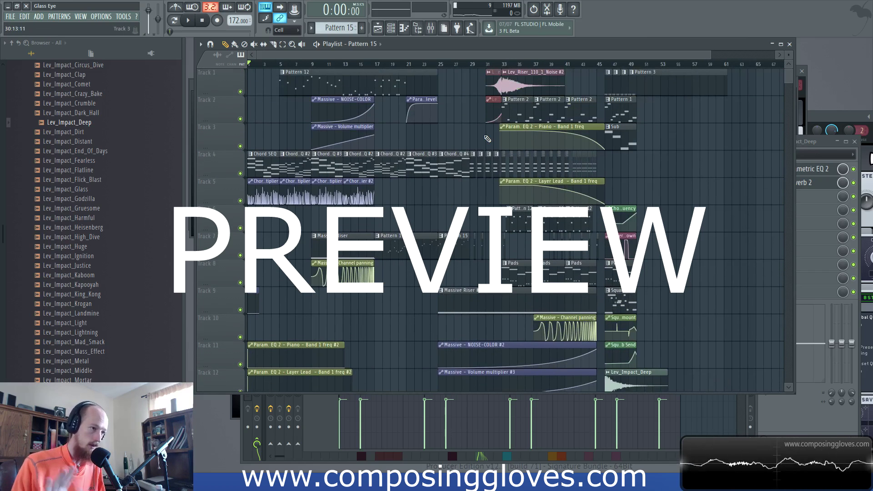
Select the Massive NOISE-COLOR #2 and Volume multiplier #3 clips on Tracks 11 and 12 and shift them earlier to start at 24:13:00
scroll(446, 326, up, 4)
scroll(448, 318, down, 5)
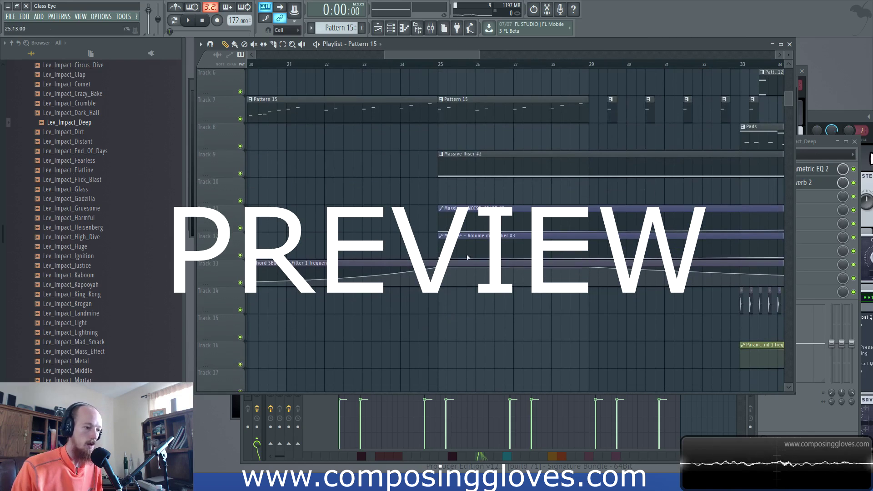
drag(439, 231, 504, 235)
key(ctrl+d)
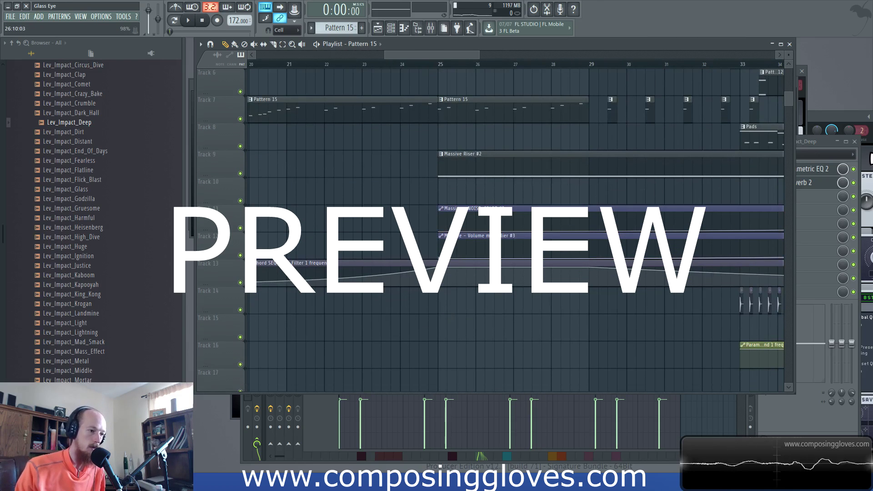
drag(488, 219, 491, 243)
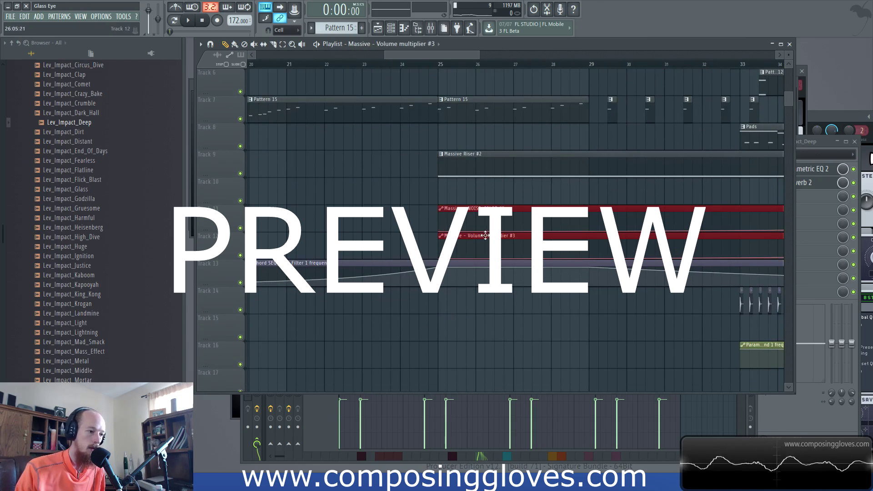
scroll(474, 128, down, 4)
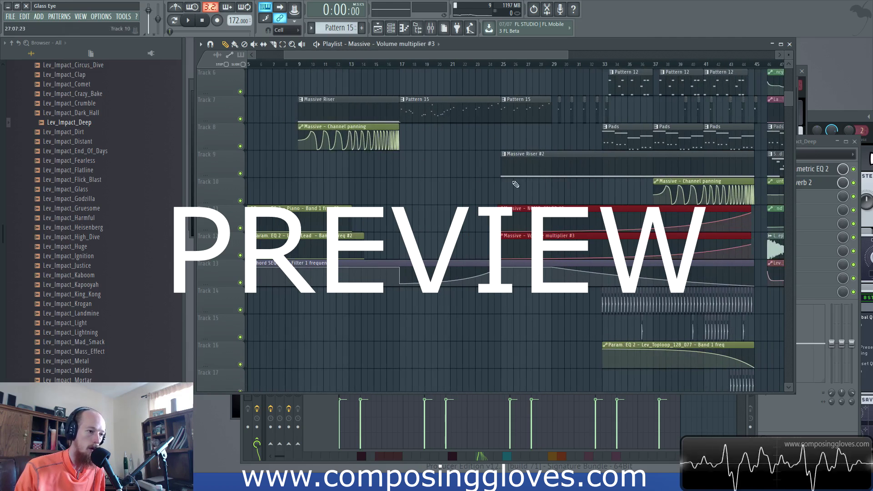
Extend the ends of the Massive NOISE-COLOR #2 and Volume multiplier #3 clips to bar 45
scroll(587, 187, right, 5)
scroll(474, 195, up, 5)
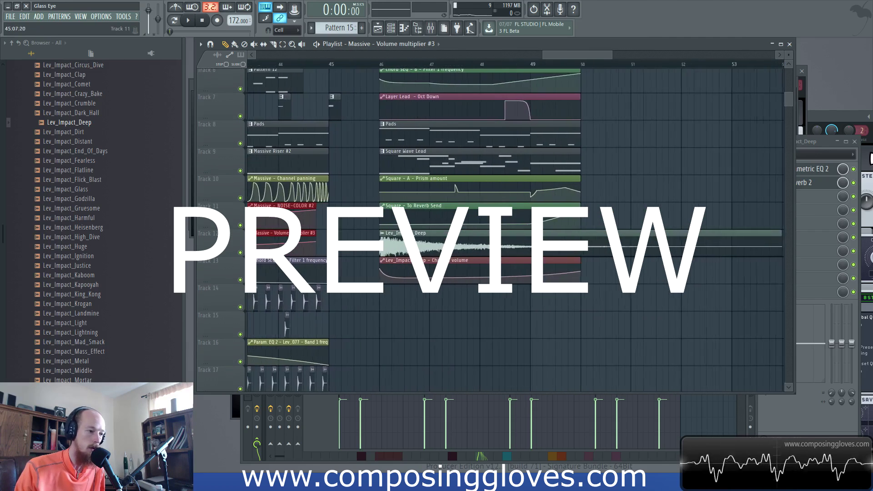
scroll(474, 196, left, 2)
drag(374, 214, 384, 241)
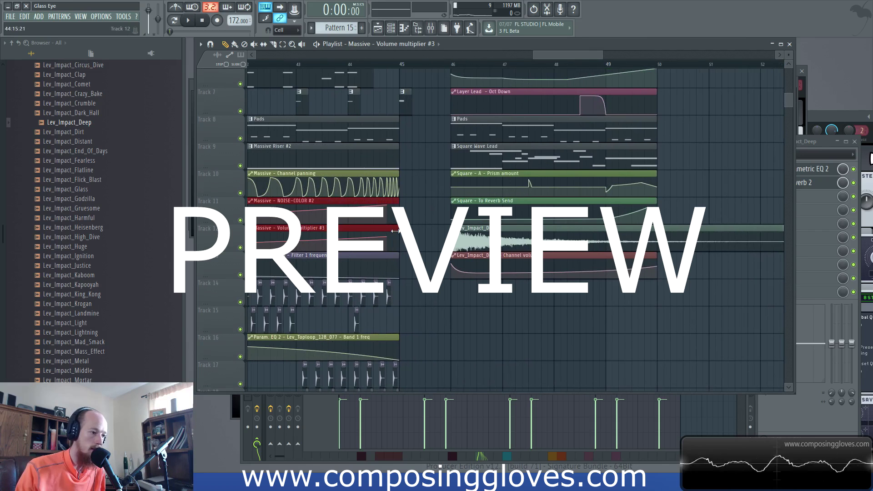
drag(387, 207, 404, 204)
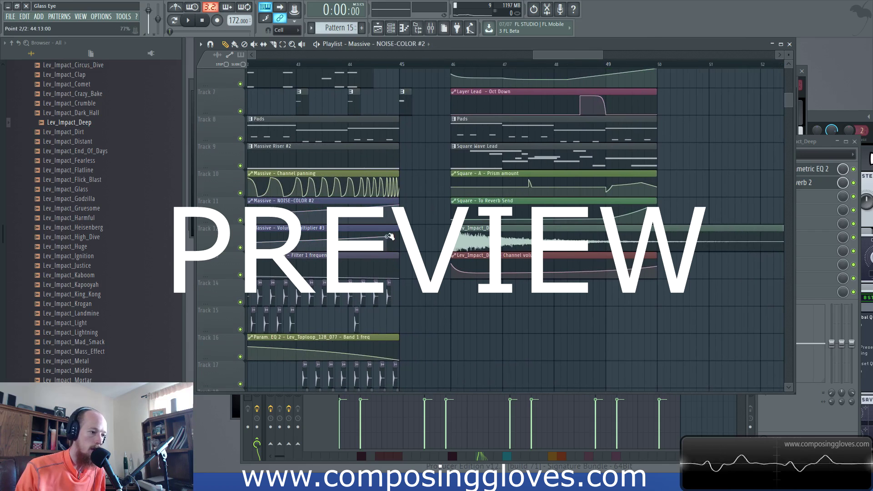
Play the arrangement from around bar 24 to check the start of the second Massive riser, and stop playback
scroll(415, 70, down, 6)
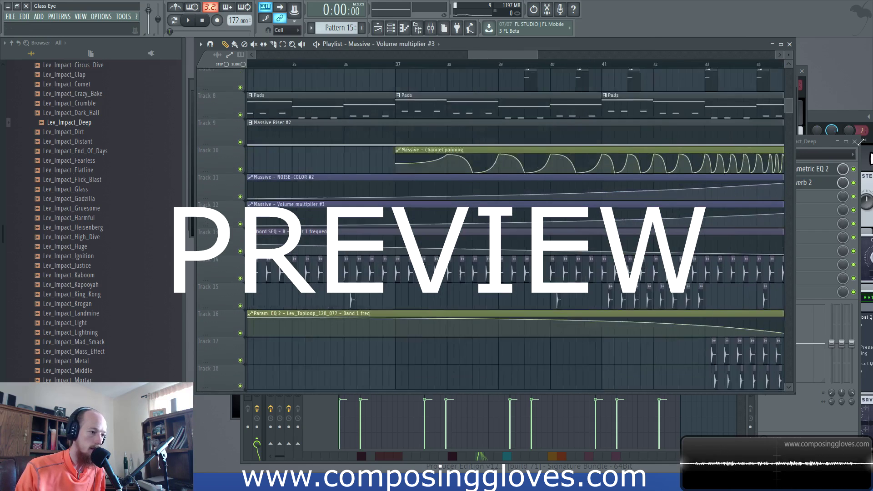
click(412, 66)
key(space)
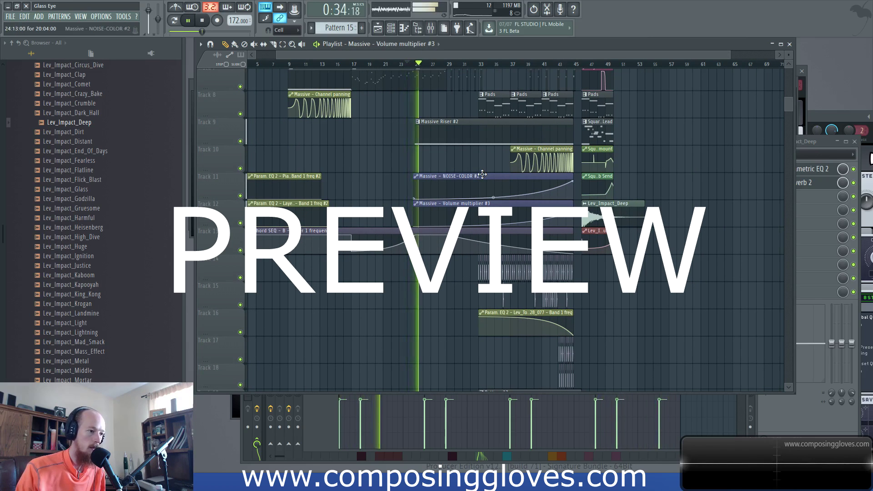
key(space)
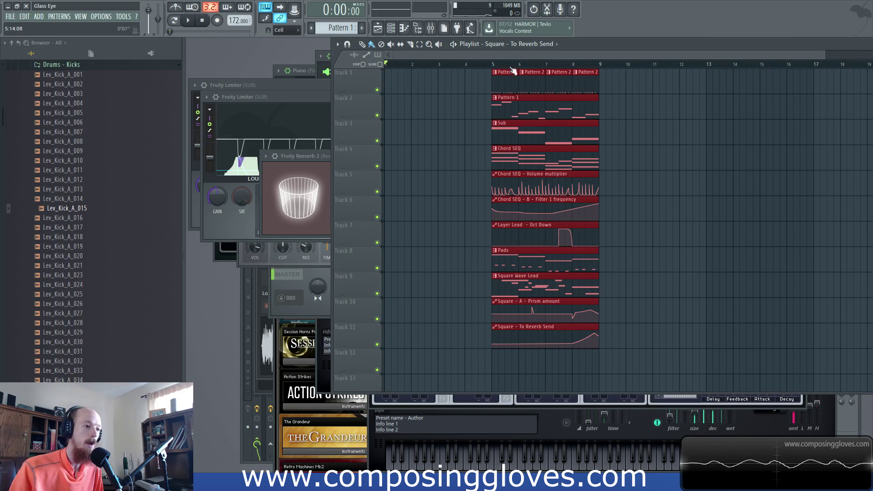
Move all the selected loop clips so that they start at bar 9
drag(505, 89, 609, 99)
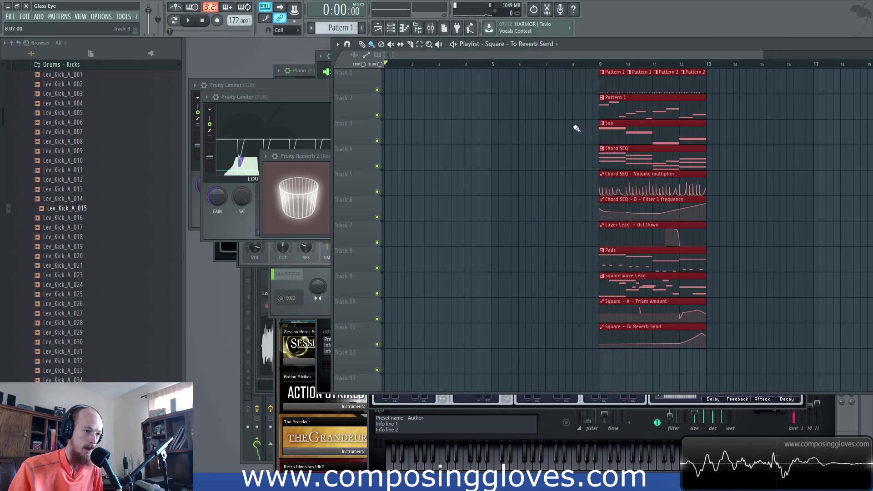
scroll(556, 165, up, 3)
scroll(582, 163, down, 2)
scroll(584, 160, up, 2)
scroll(582, 160, down, 4)
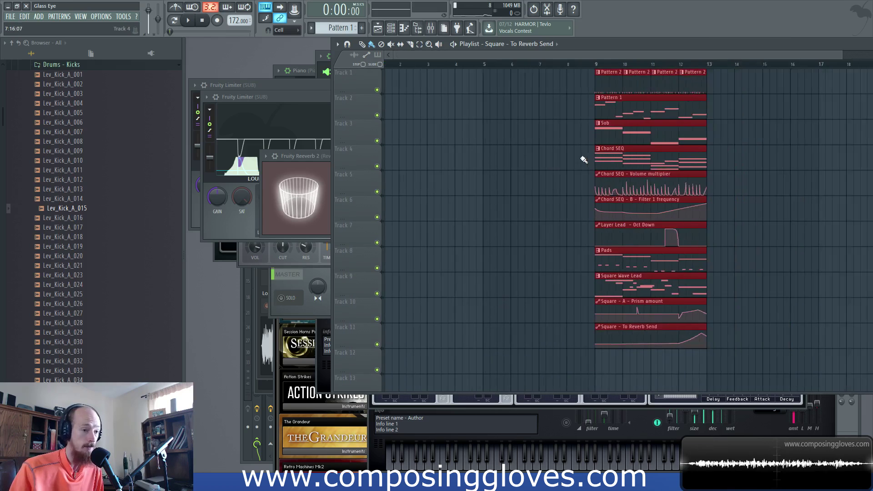
Select the Chord SEQ and Chord SEQ - Volume multiplier clips and move them to start at bar 1
drag(556, 144, 673, 195)
drag(604, 146, 427, 146)
scroll(456, 129, up, 3)
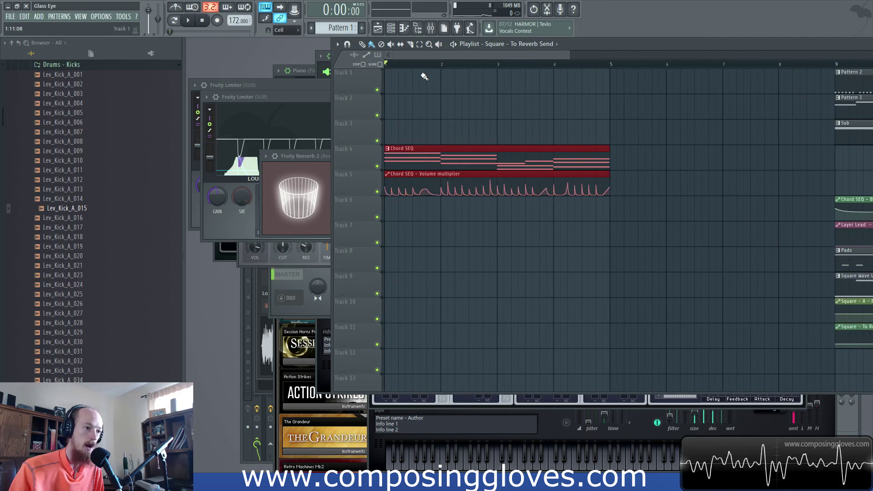
Play from the start and duplicate the Chord SEQ and Volume multiplier clips to bar 5
scroll(471, 71, down, 3)
scroll(452, 117, up, 4)
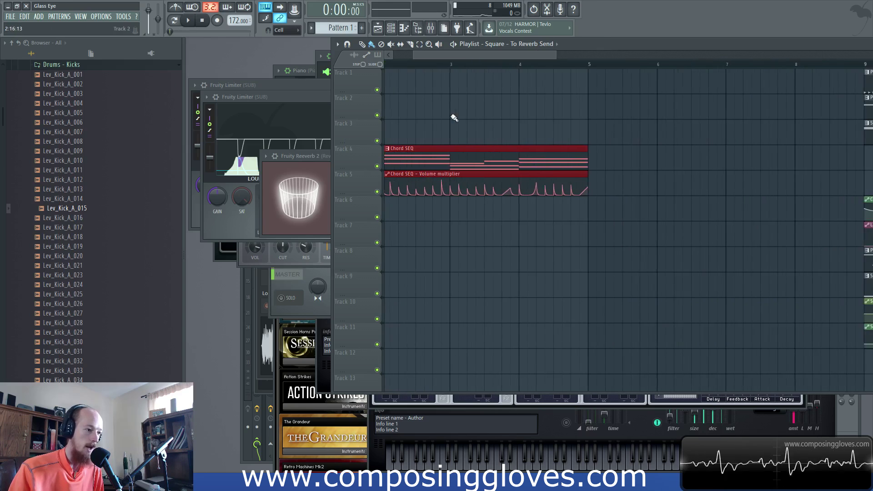
scroll(602, 141, down, 2)
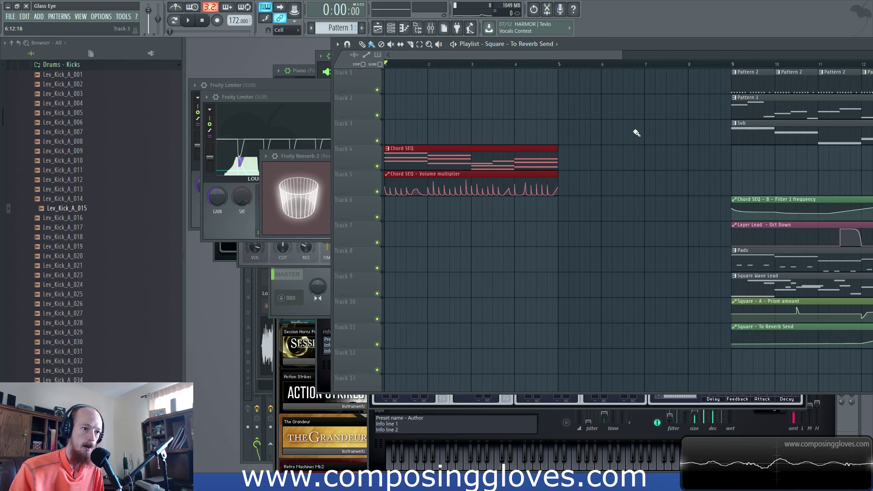
key(space)
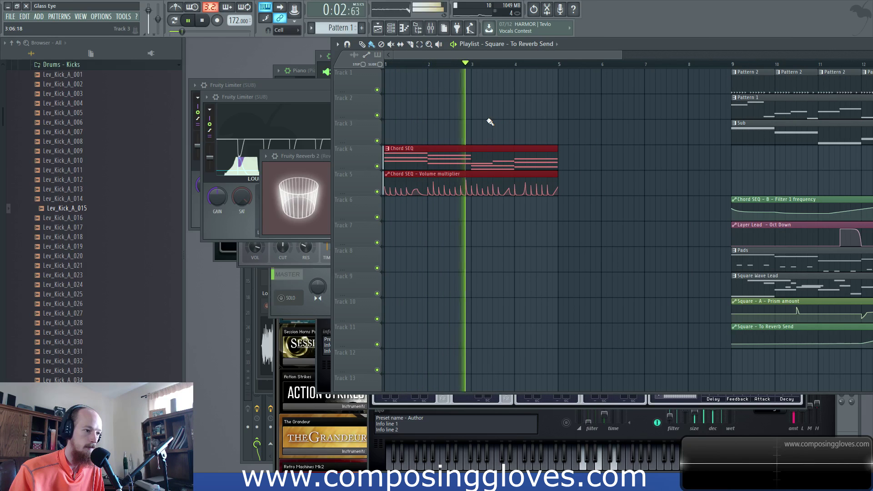
drag(434, 160, 601, 170)
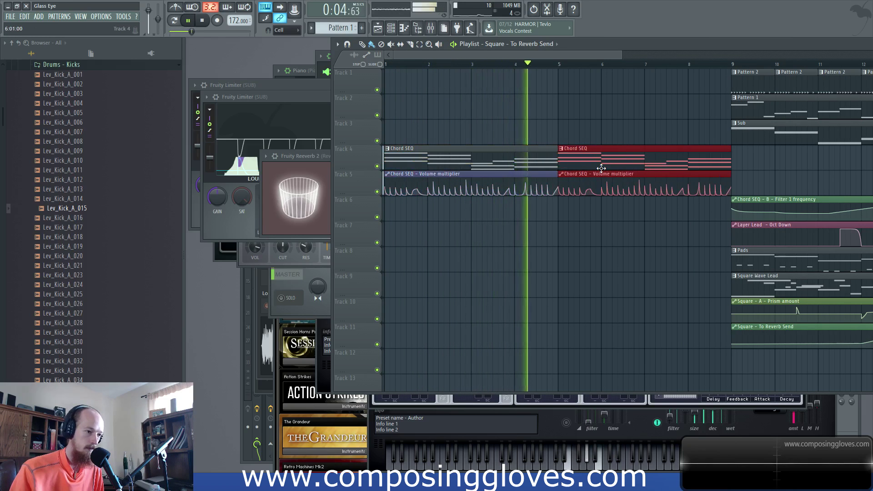
Select the remaining loop clips at bar 9, move them to start at bar 17, and stop playback
drag(648, 113, 454, 117)
scroll(454, 117, down, 2)
drag(491, 71, 632, 372)
drag(497, 83, 714, 85)
key(space)
Make the Chord SEQ clip at bar 5 unique and open the new pattern in the piano roll
drag(393, 140, 512, 122)
scroll(464, 122, up, 3)
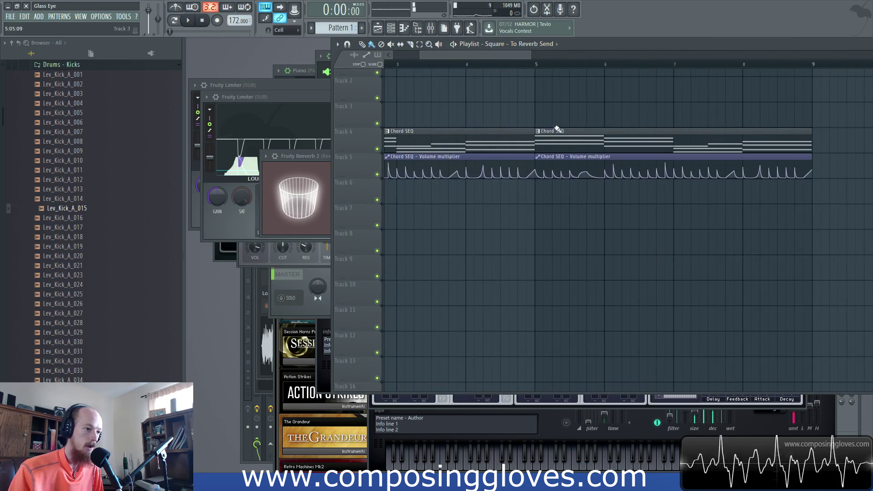
click(541, 133)
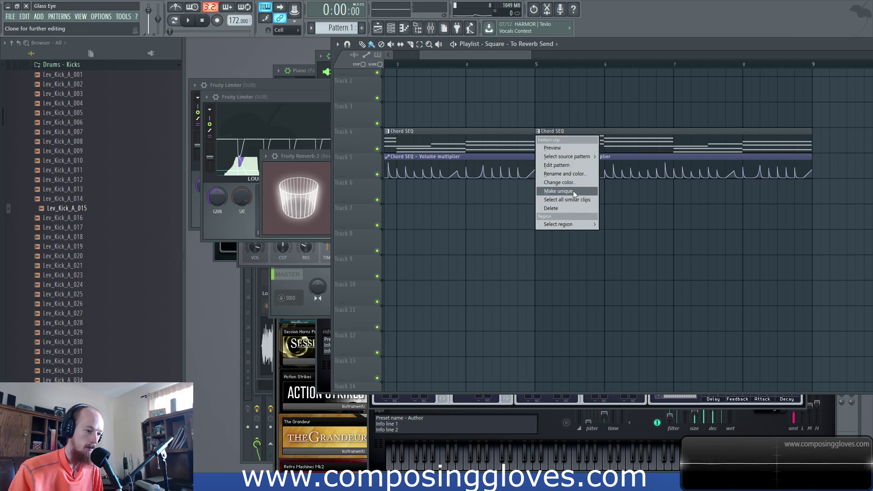
click(573, 191)
double_click(588, 140)
scroll(579, 194, up, 5)
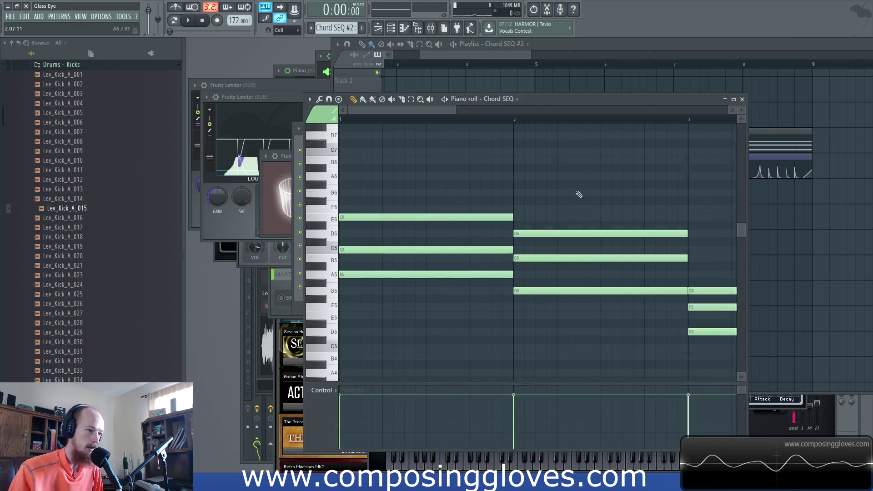
Add a melody above the first two chords, with G6 and A6 in bar 1 and G6 and F6 in bar 2, and audition it
scroll(447, 301, down, 1)
scroll(428, 287, down, 3)
scroll(387, 253, down, 4)
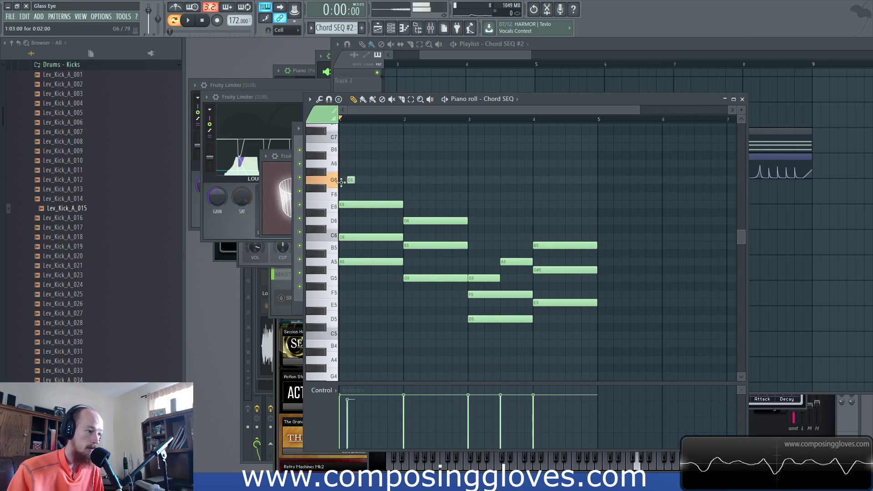
key(space)
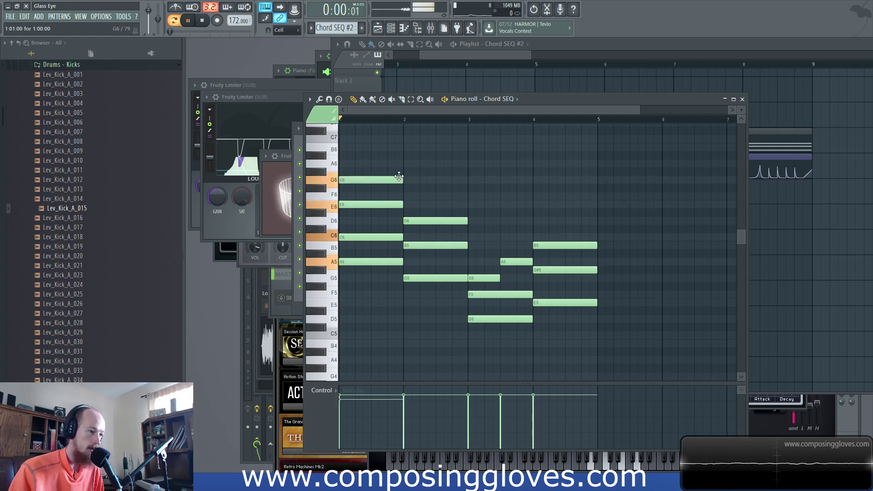
key(space)
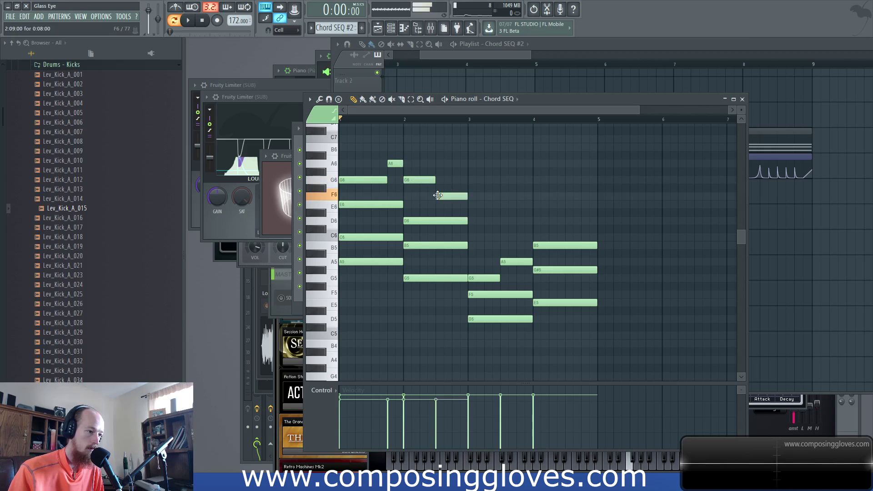
key(space)
scroll(448, 195, up, 2)
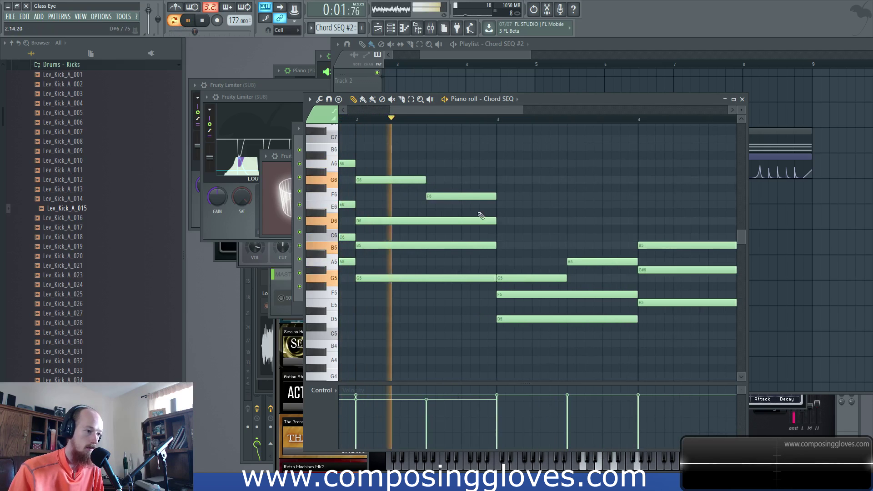
key(space)
Continue the melody with half-bar E6 and A6 notes in bar 3 and play the pattern from there
click(504, 212)
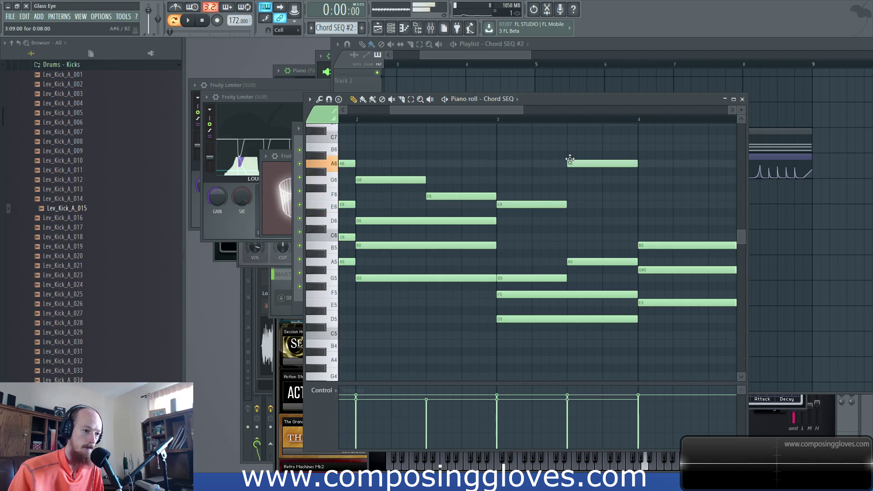
key(space)
click(504, 121)
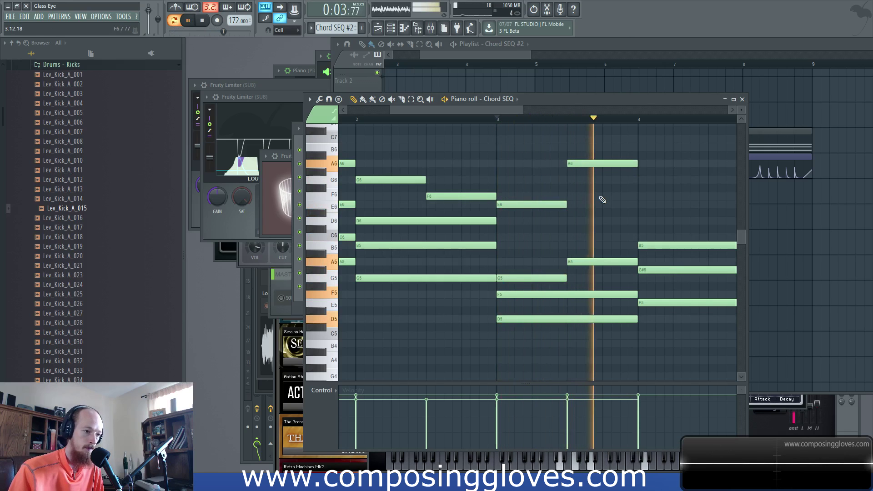
Finish the melody in bar 4 with a half-bar C7 followed by shorter E7 and D7 notes, and audition it
drag(561, 205, 433, 214)
key(space)
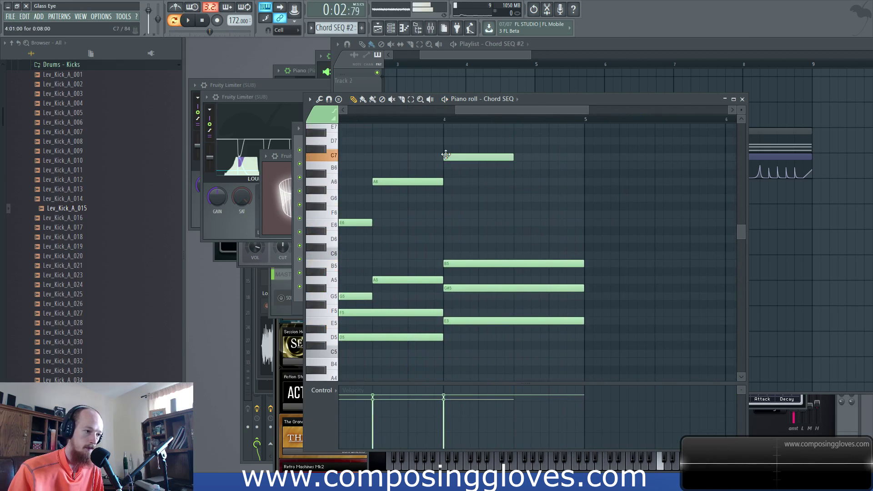
scroll(513, 164, up, 3)
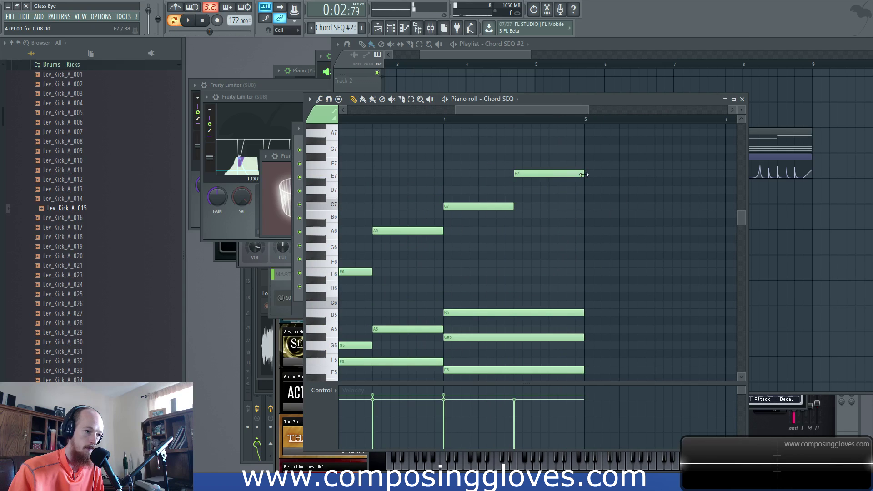
scroll(564, 218, down, 2)
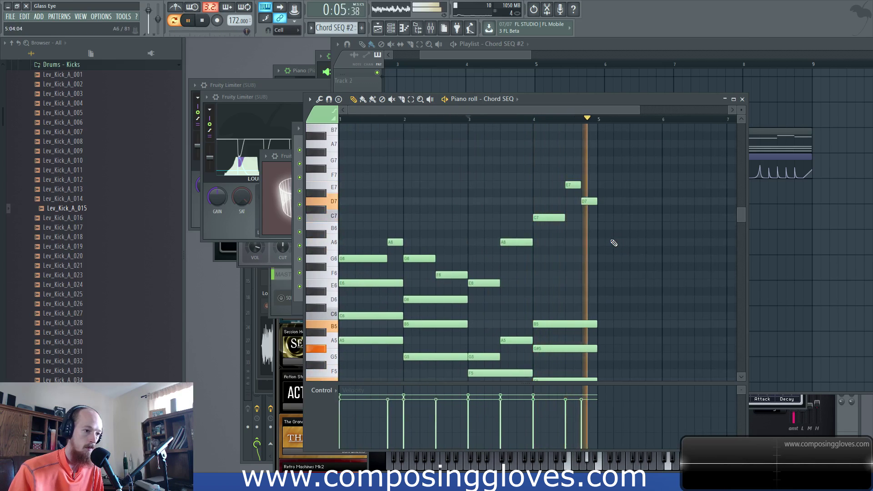
Play the arrangement from bar 5 in the playlist to check the Chord SEQ #2 melody, and stop playback
click(485, 55)
click(536, 64)
scroll(548, 88, down, 3)
drag(554, 90, 541, 92)
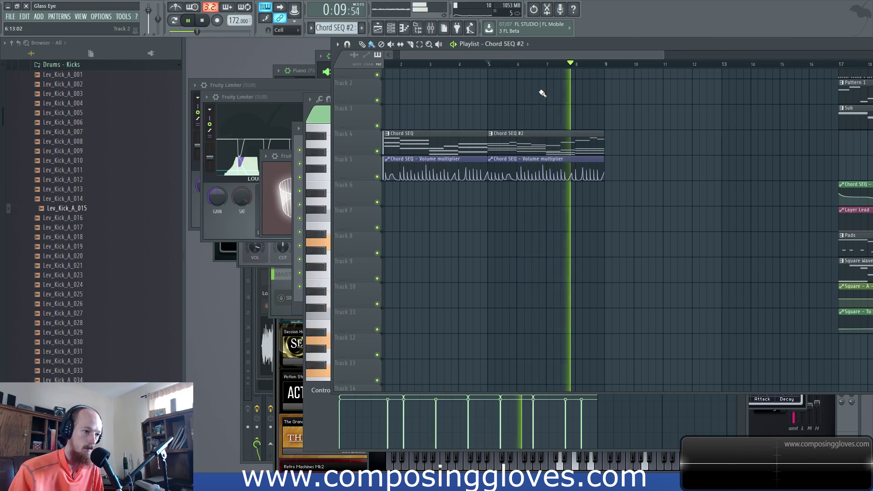
key(space)
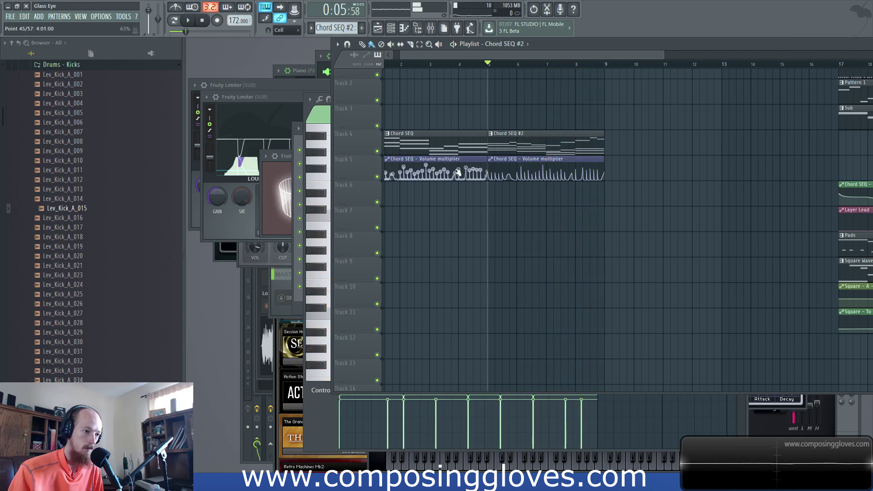
Duplicate the eight bars of chord and Volume multiplier clips to bar 9, and make the Chord SEQ clip at bar 9 unique
scroll(426, 144, down, 3)
drag(419, 150, 535, 155)
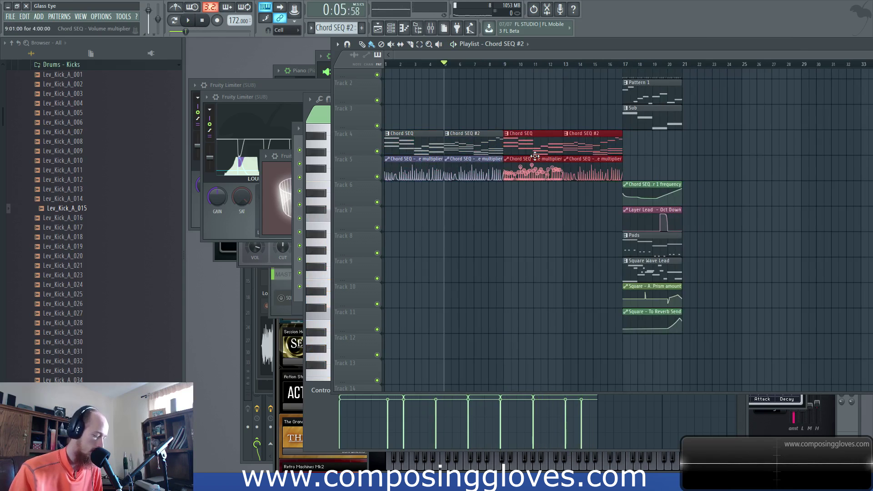
click(508, 133)
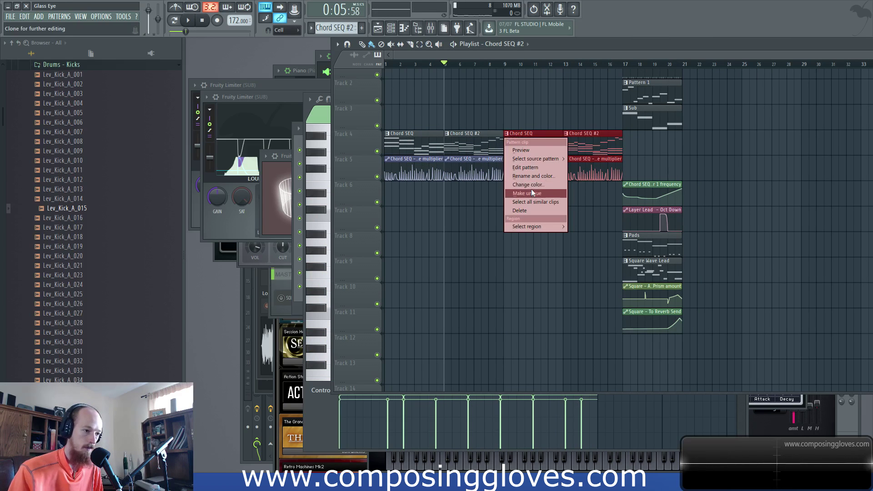
click(531, 189)
Select all notes in Chord SEQ #3 and transpose them up one octave
key(ctrl+a)
scroll(369, 256, down, 3)
drag(362, 208, 349, 109)
key(shift+Down)
key(shift+Down)
key(shift+Down)
key(shift+Down)
key(shift+Down)
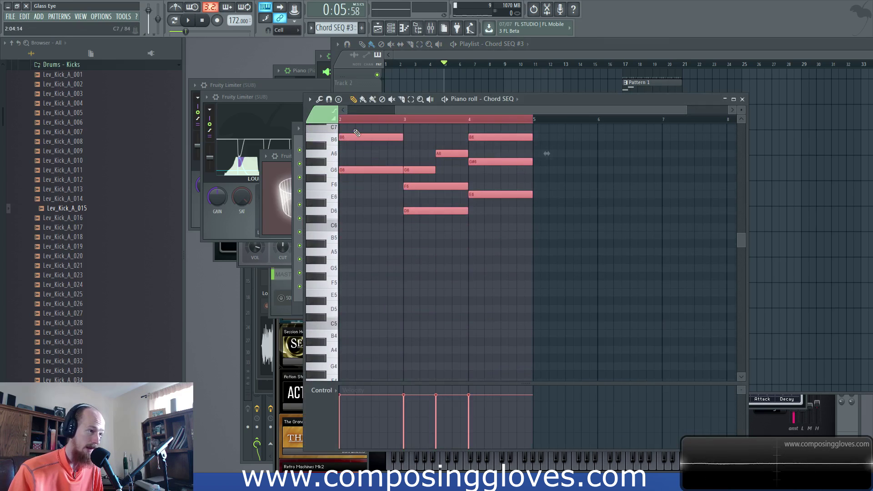
Play the arrangement from bar 9 to check the transposed chords
click(505, 63)
key(space)
click(478, 55)
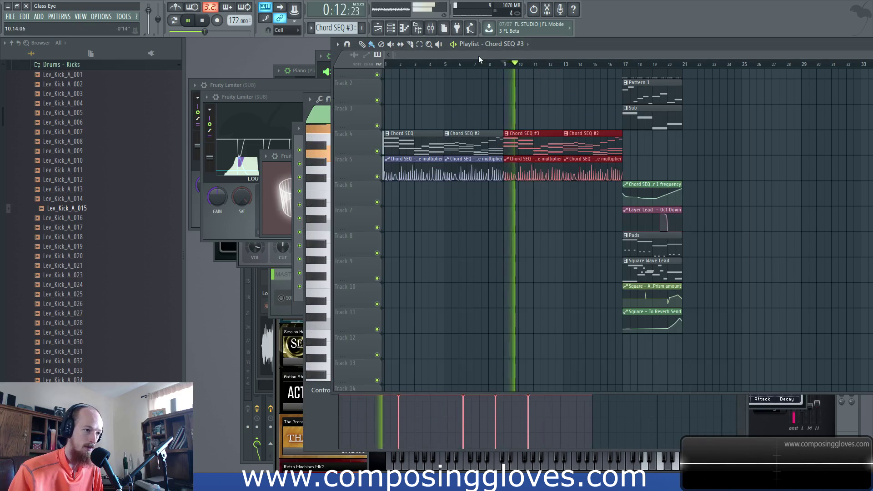
Revoice Chord SEQ #3 by lowering the top notes of bars 1, 2 and 4 an octave to E6, D6 and B5
click(577, 142)
double_click(576, 142)
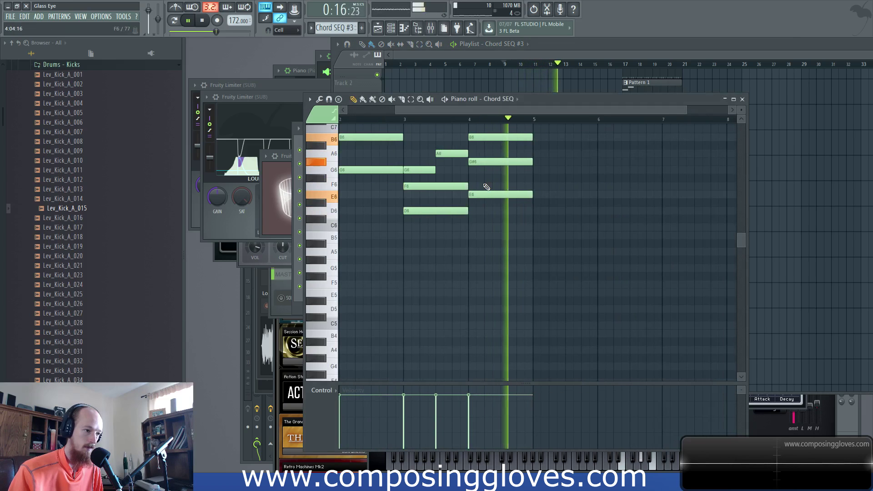
key(space)
drag(450, 185, 515, 212)
scroll(466, 255, down, 1)
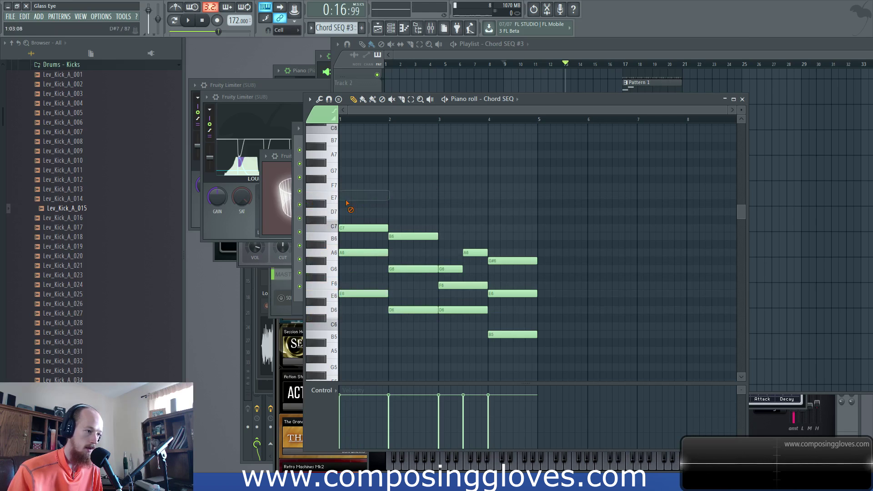
Play the arrangement from bar 9 to check the revoiced Chord SEQ #3 and the section after it
key(space)
key(space)
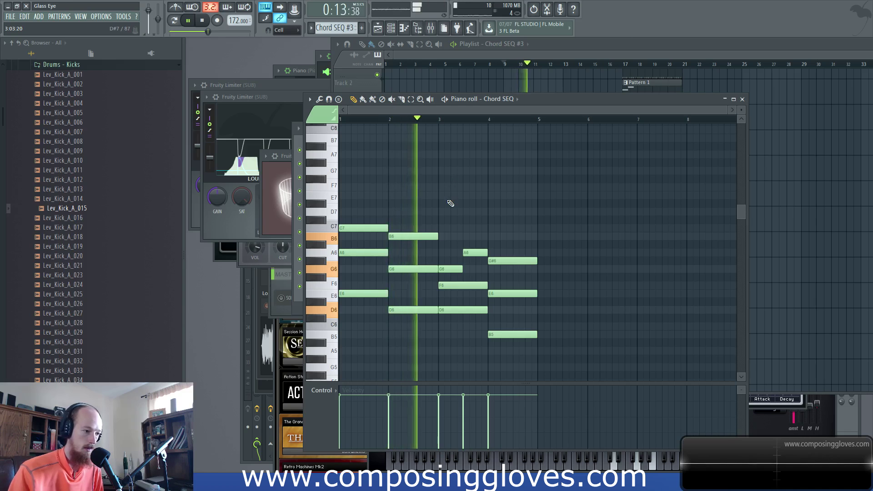
scroll(450, 205, up, 2)
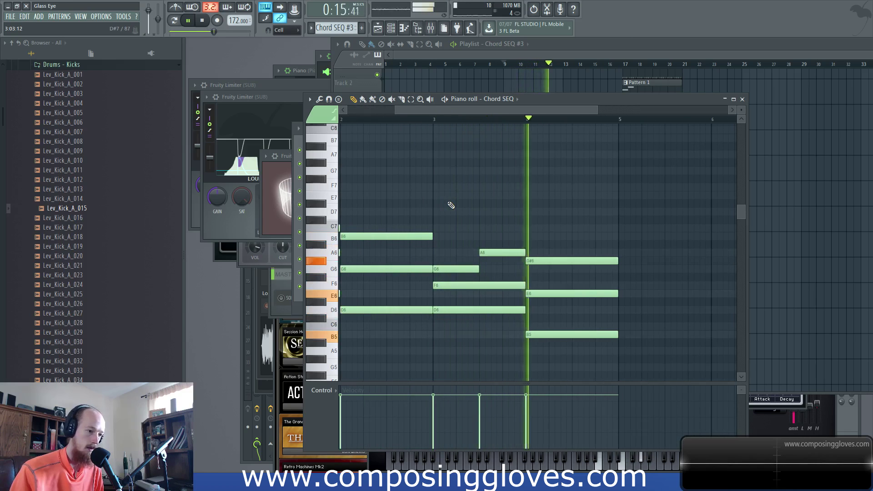
click(574, 49)
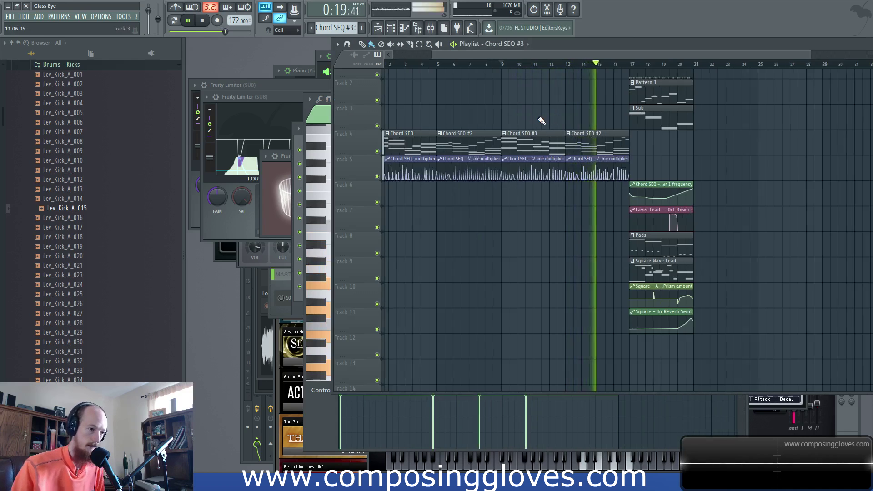
Open Chord SEQ #2, raise the second melody note in bar 2 to A6, and audition the change
scroll(539, 118, up, 2)
double_click(643, 150)
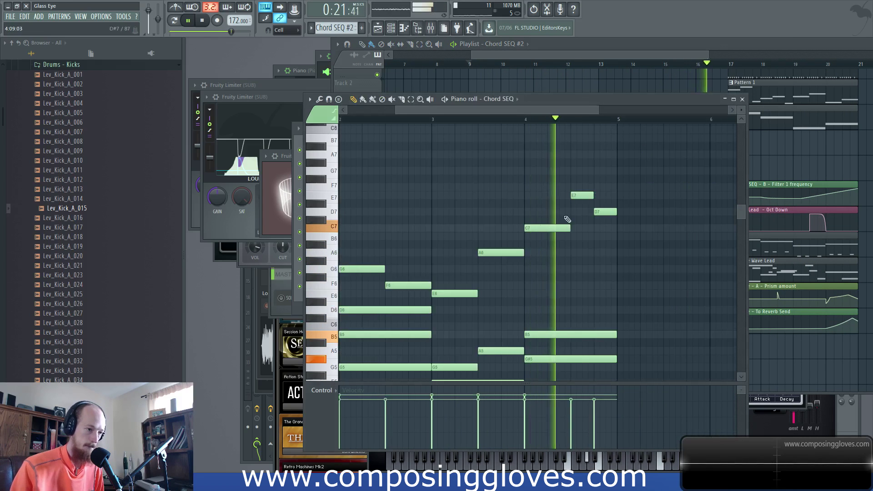
click(432, 119)
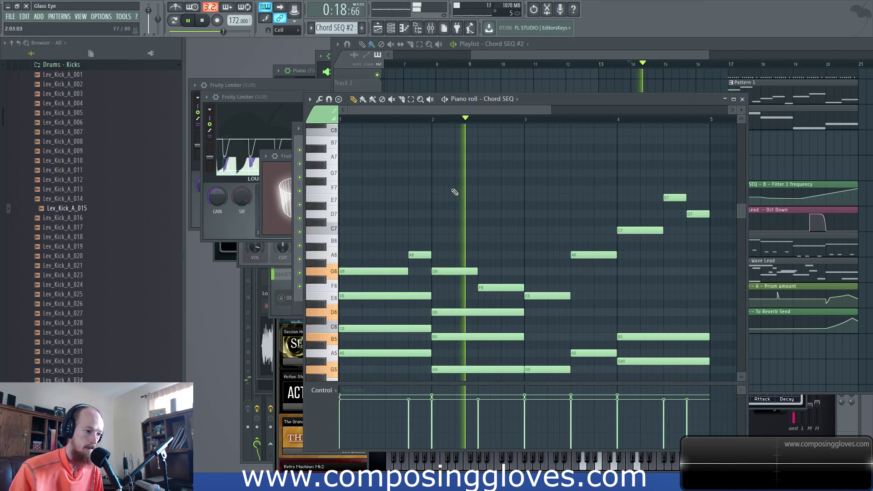
key(space)
drag(502, 286, 502, 281)
key(space)
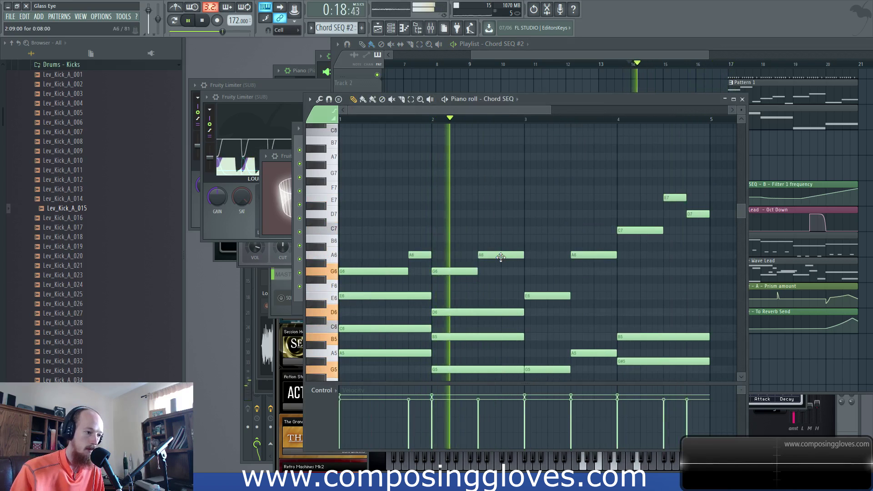
key(space)
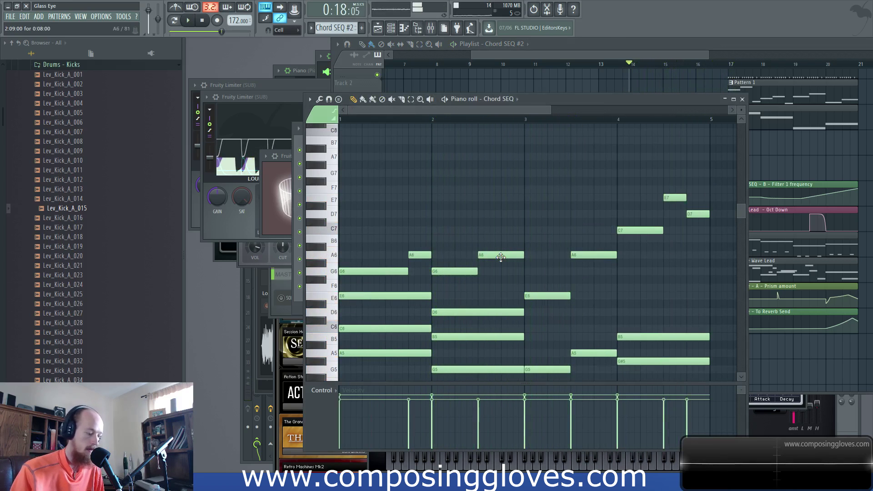
Move all clips of the main section from bar 17 to bar 25 and play the intro from the start
click(626, 63)
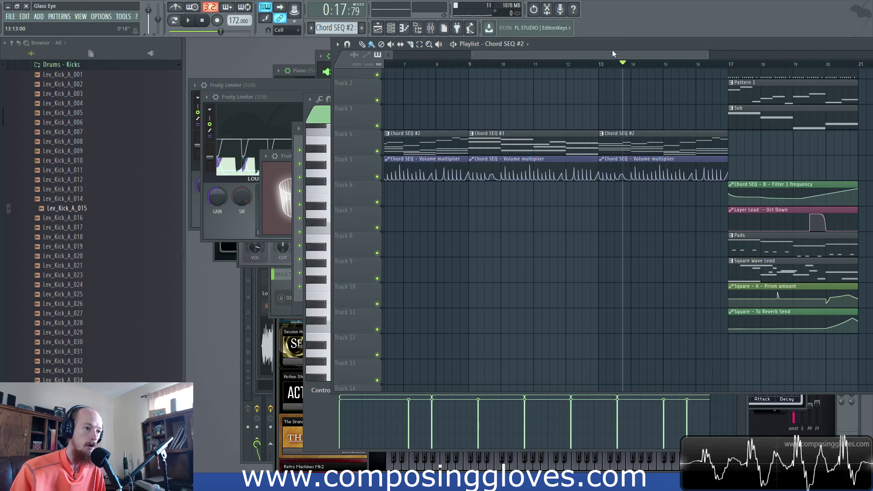
scroll(613, 53, down, 4)
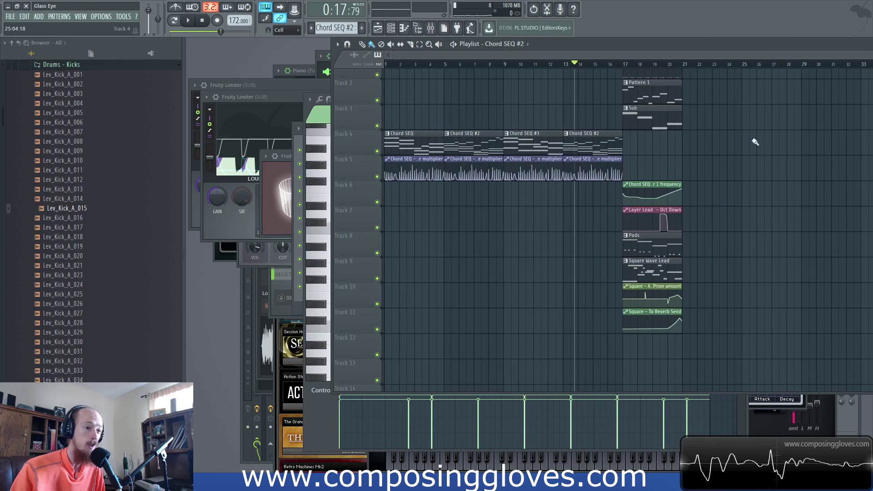
scroll(648, 170, up, 1)
drag(629, 84, 709, 396)
scroll(605, 58, up, 4)
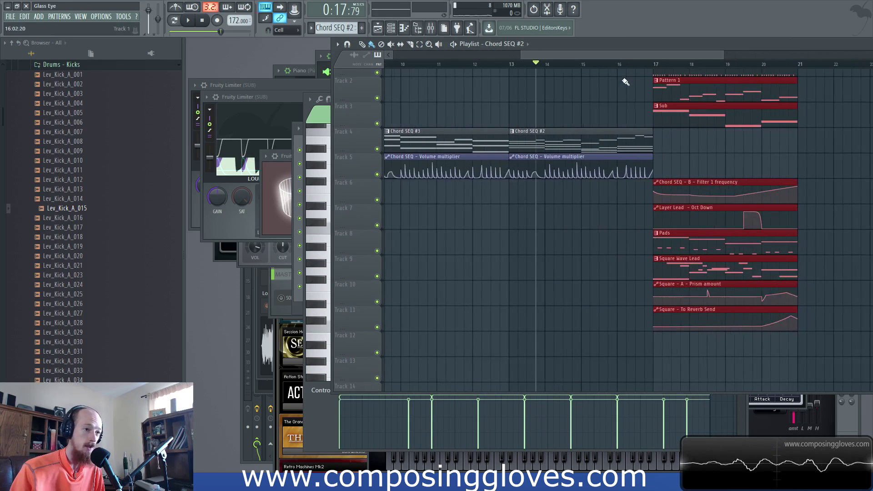
scroll(654, 112, up, 1)
scroll(656, 117, down, 3)
drag(660, 82, 802, 76)
drag(729, 56, 440, 68)
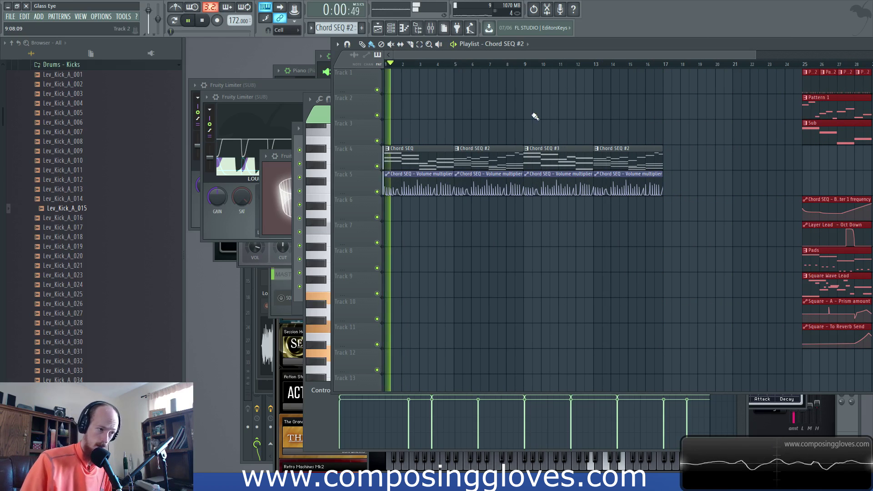
scroll(500, 119, up, 3)
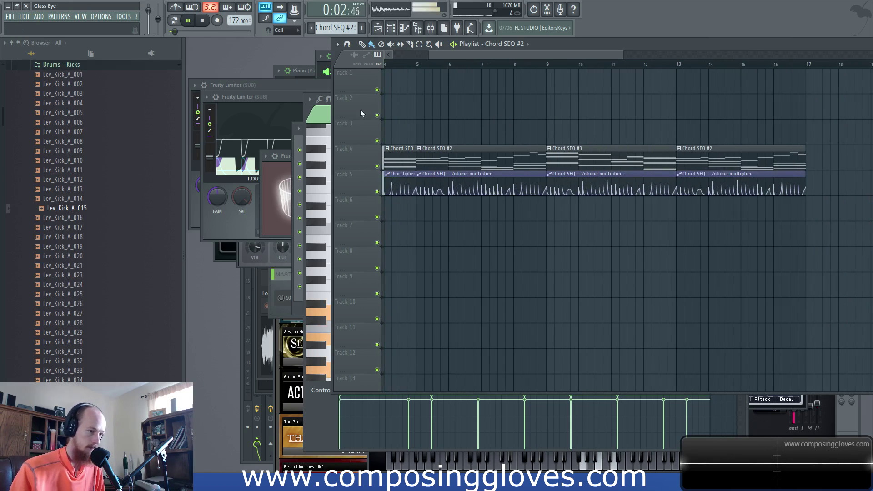
scroll(474, 142, down, 3)
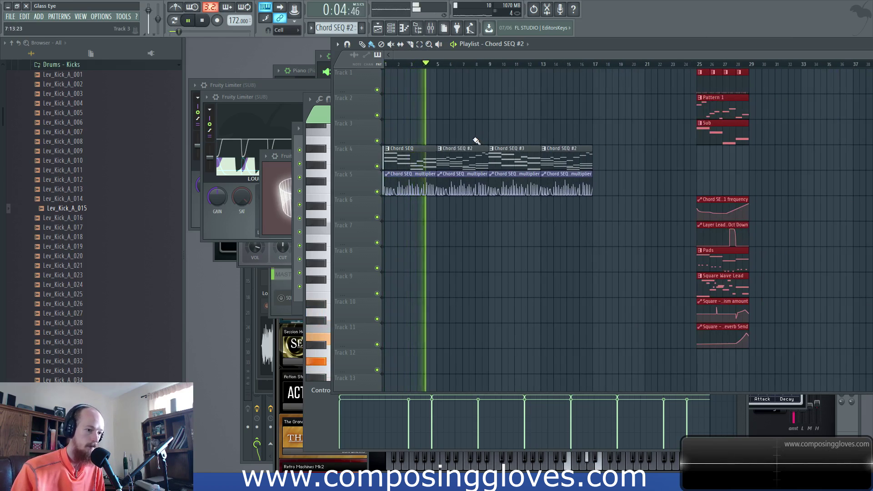
Stop playback and add a new empty pattern for the intro melody
key(space)
key(F6)
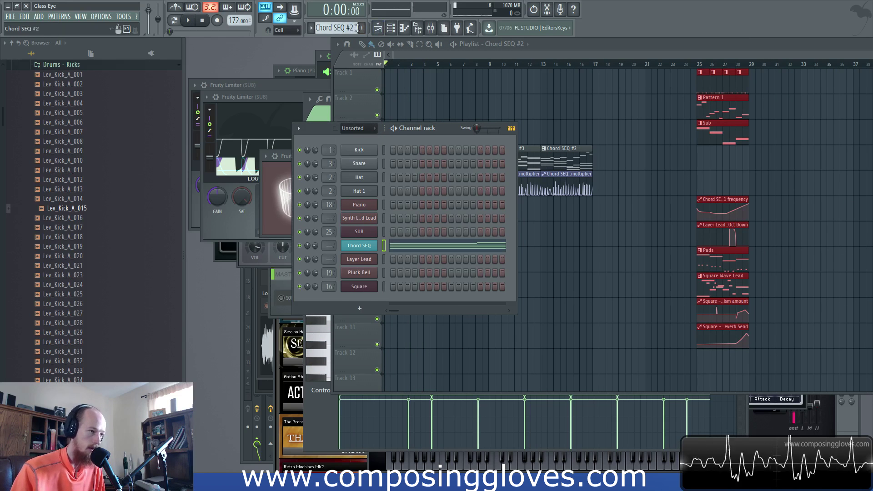
click(361, 28)
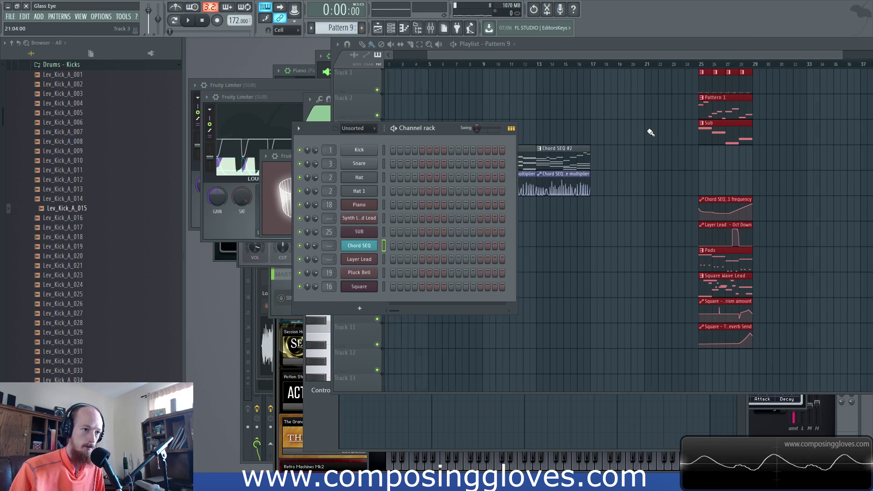
Try a copy of the Pattern 1 clip on Track 2 at bar 5, audition it with the chords, and delete it
scroll(650, 132, up, 2)
drag(549, 54, 574, 57)
scroll(651, 100, down, 2)
mouse_move(707, 110)
mouse_down()
mouse_move(467, 127)
mouse_move(713, 103)
mouse_move(740, 145)
mouse_up()
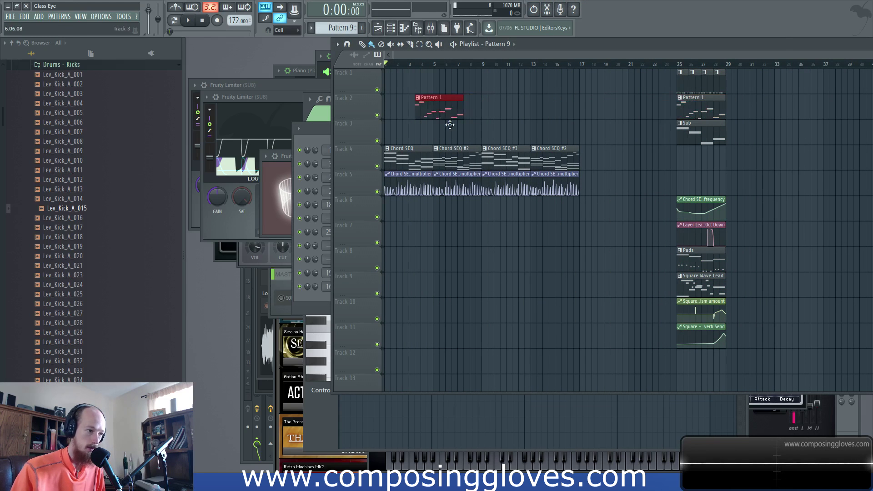
click(432, 63)
key(space)
scroll(476, 108, up, 3)
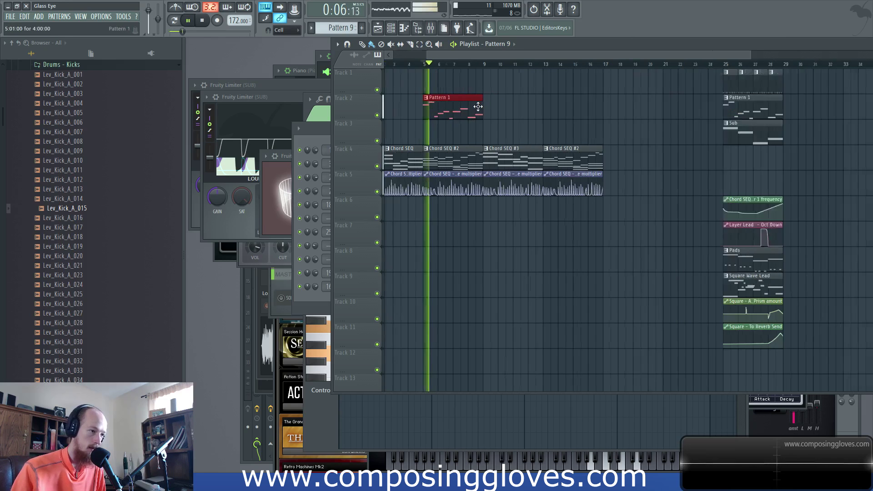
drag(466, 116, 504, 125)
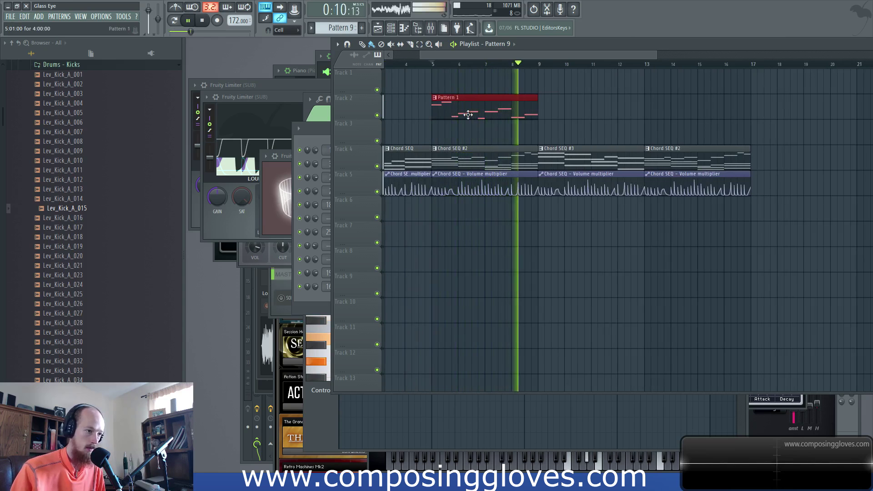
key(space)
right_click(473, 110)
Loop bars 5–8 and write short Piano notes A7, G7, D7 and E7 at the starts of bars 1–4 in Pattern 9
scroll(481, 109, down, 3)
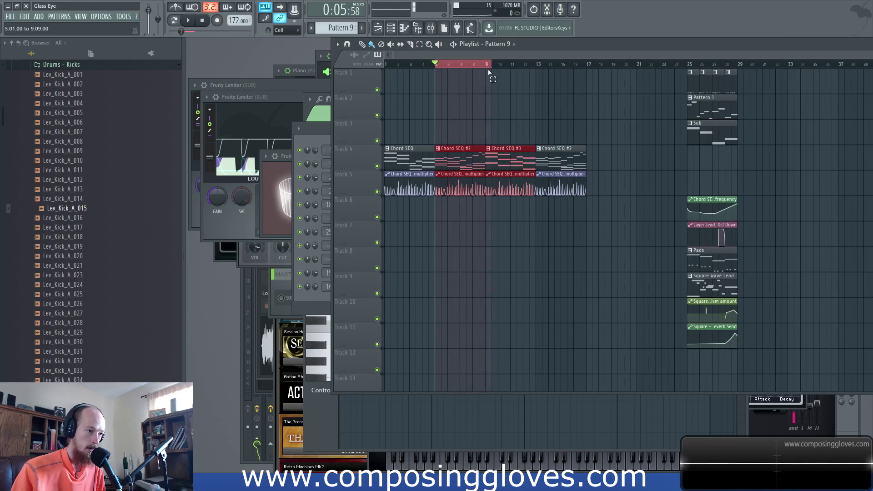
key(F6)
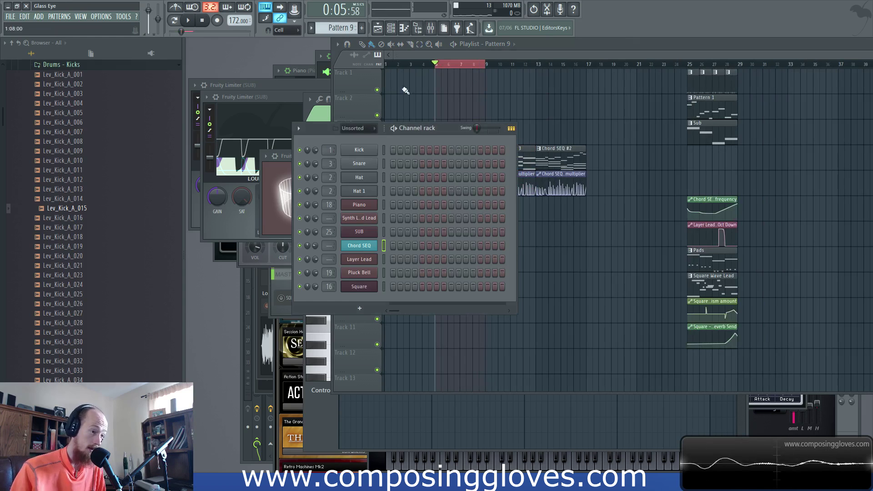
click(368, 33)
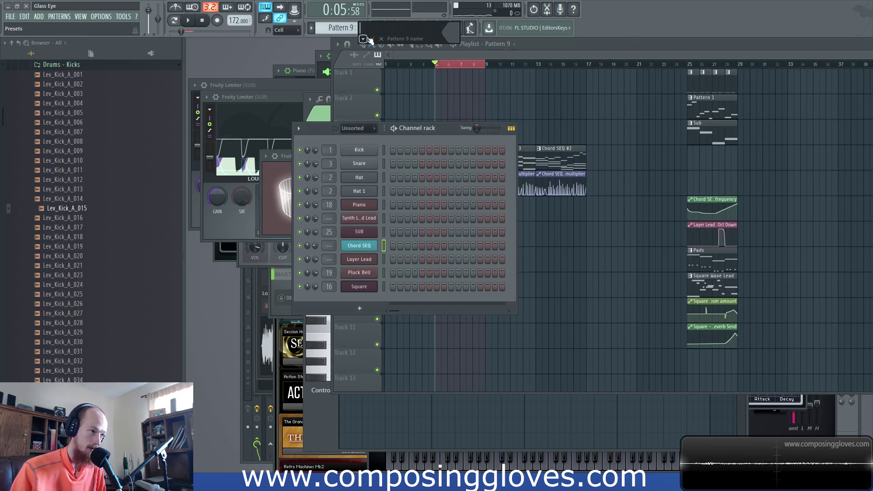
right_click(364, 207)
click(391, 205)
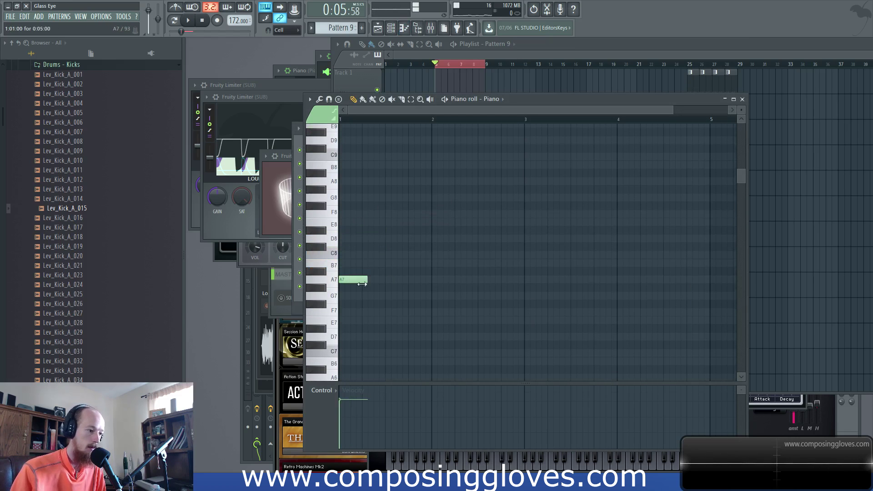
scroll(409, 264, down, 6)
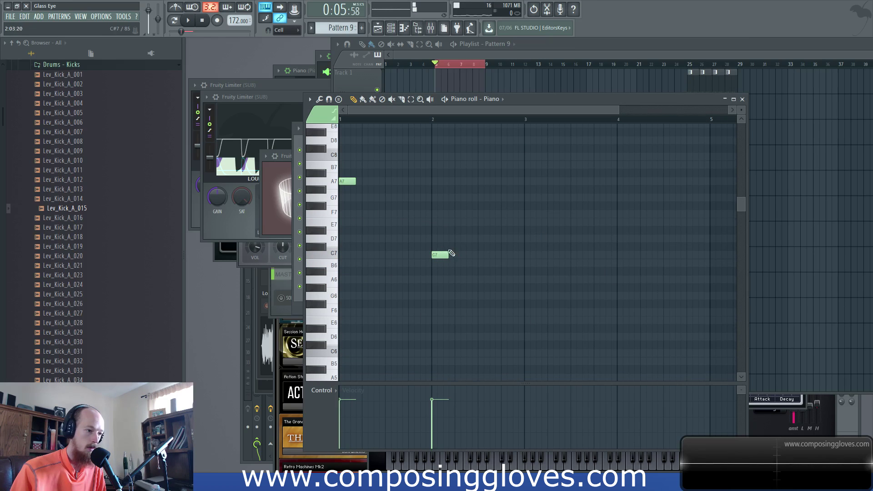
scroll(443, 253, up, 2)
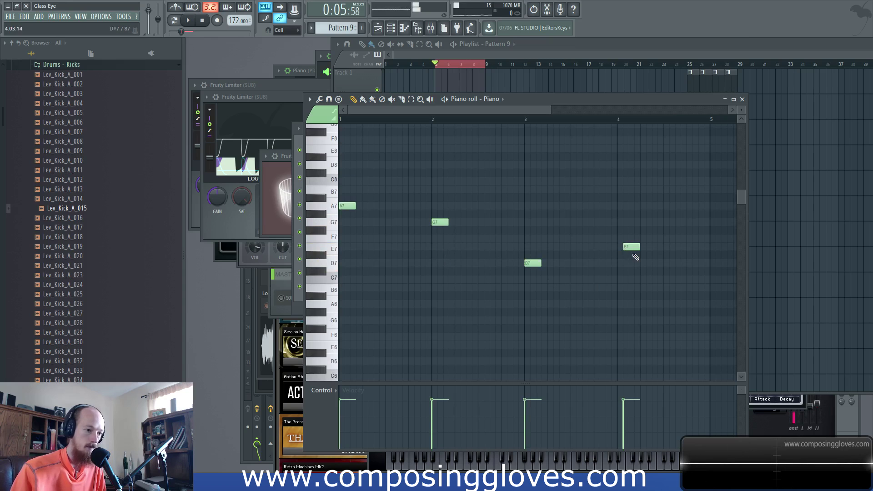
Place the Pattern 9 clip on Track 1 at bar 5 and play it with Chord SEQ #2
click(434, 57)
key(space)
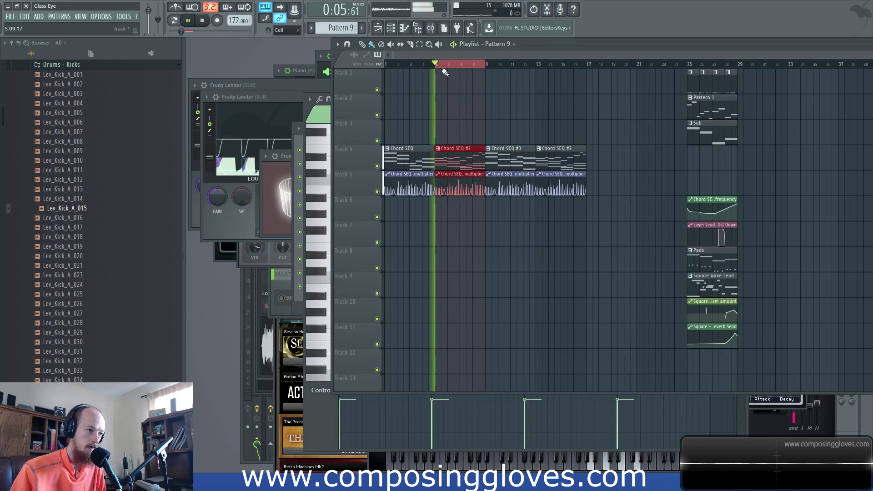
scroll(453, 100, up, 3)
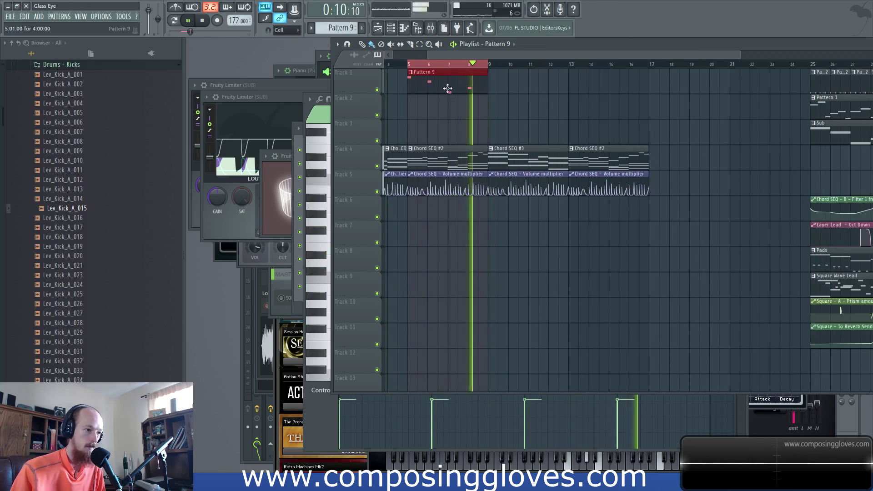
Duplicate the Pattern 9 clip to bar 9 and add a short A7 note halfway through the pattern's bar 4
key(ctrl+b)
double_click(489, 84)
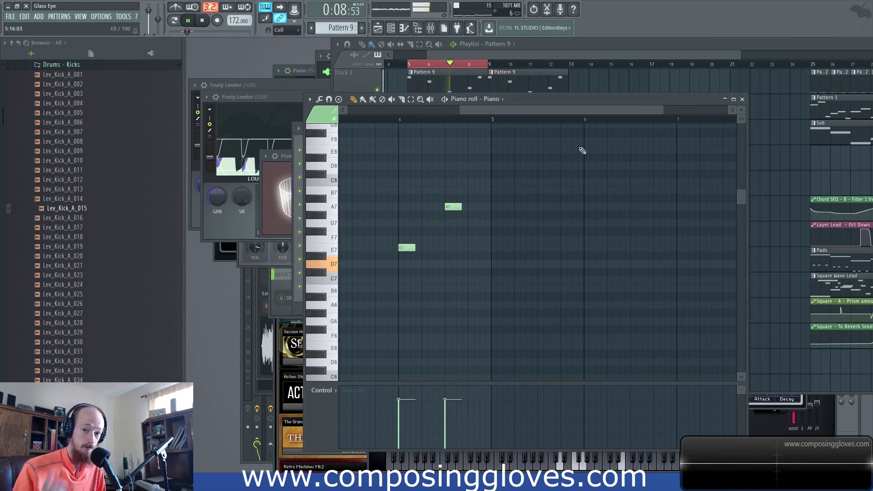
click(473, 67)
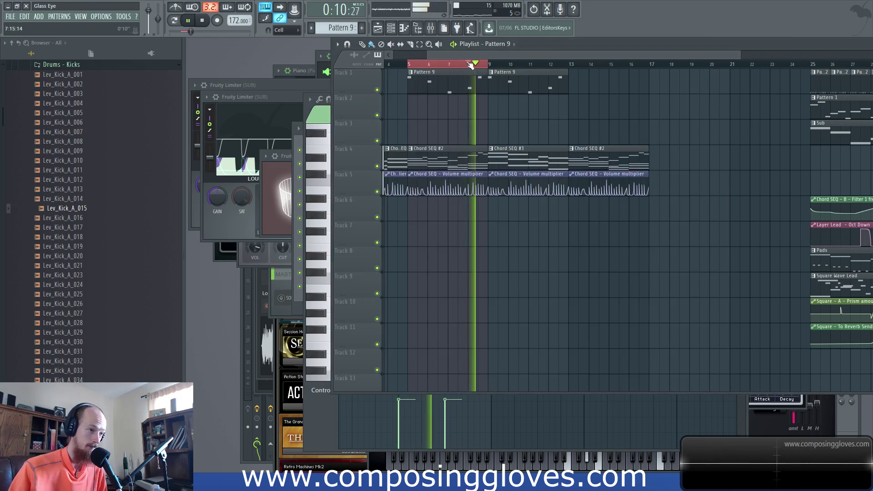
Delete the second Pattern 9 clip and extend the first one to eight bars, ending at bar 13
scroll(527, 103, down, 2)
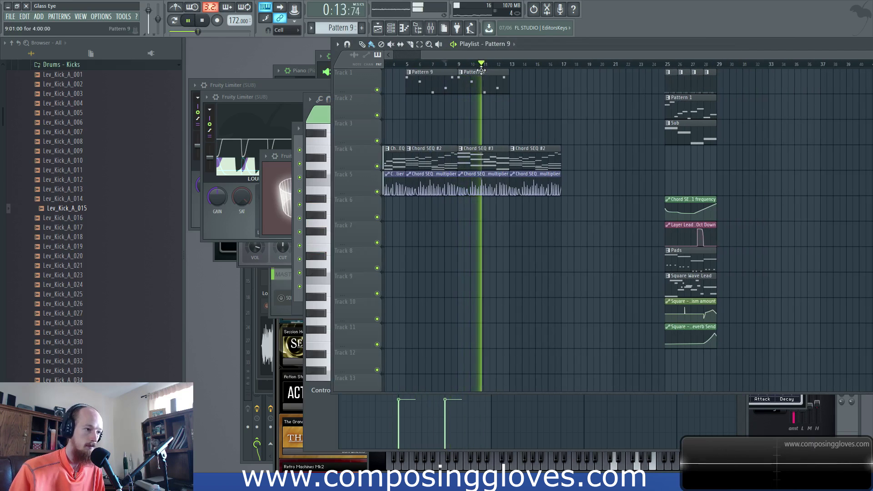
right_click(463, 88)
key(space)
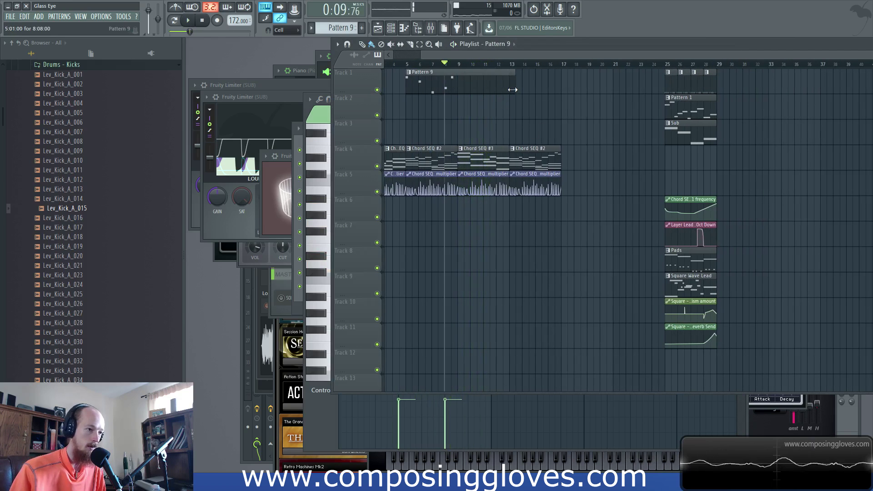
Duplicate the Piano melody into bars 5–8 of Pattern 9 and change the copy's first three notes to C8, B7 and G7
double_click(486, 88)
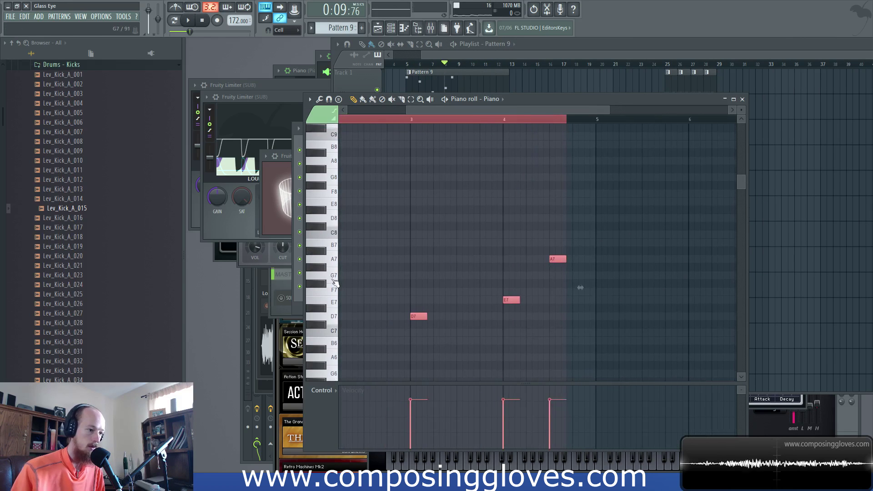
scroll(485, 300, down, 4)
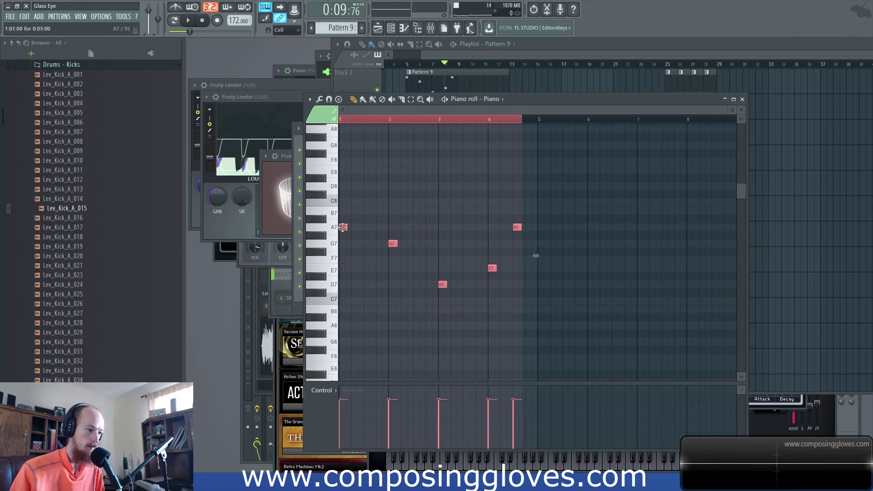
drag(574, 233, 473, 183)
key(ctrl+d)
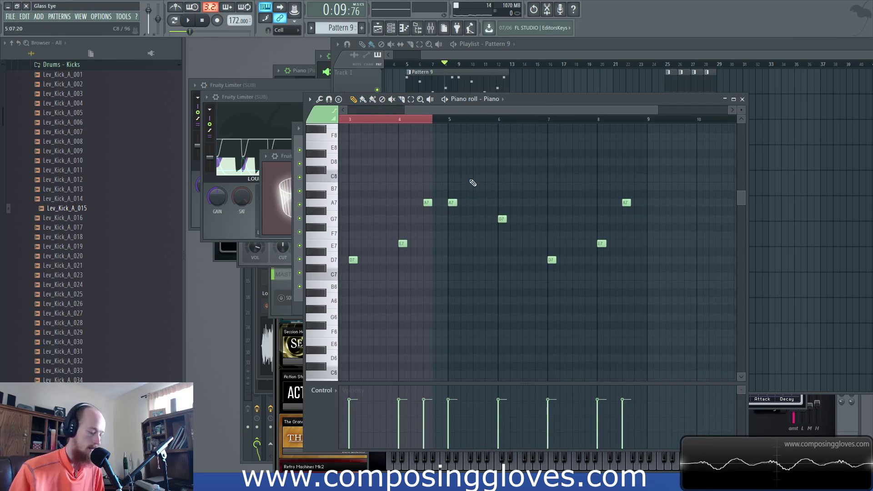
key(ctrl+d)
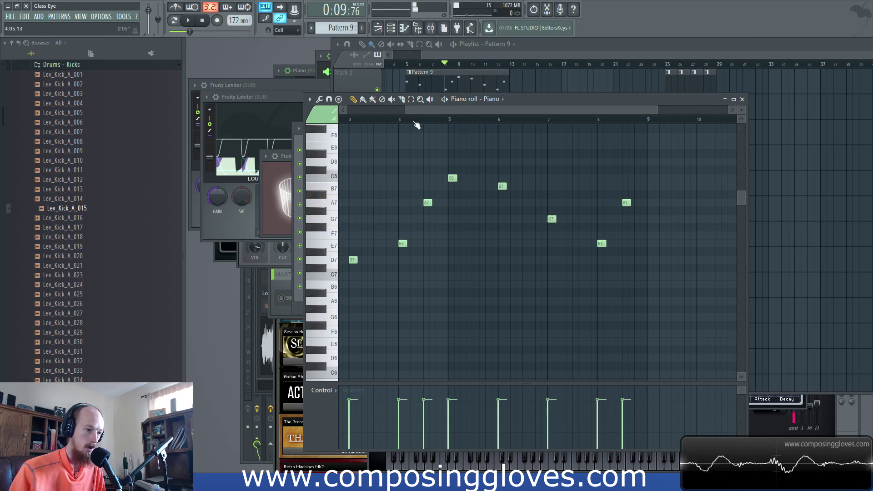
Play the extended Piano melody and add a short F7 note halfway through bar 7
key(space)
ctrl+scroll(500, 133, up, 3)
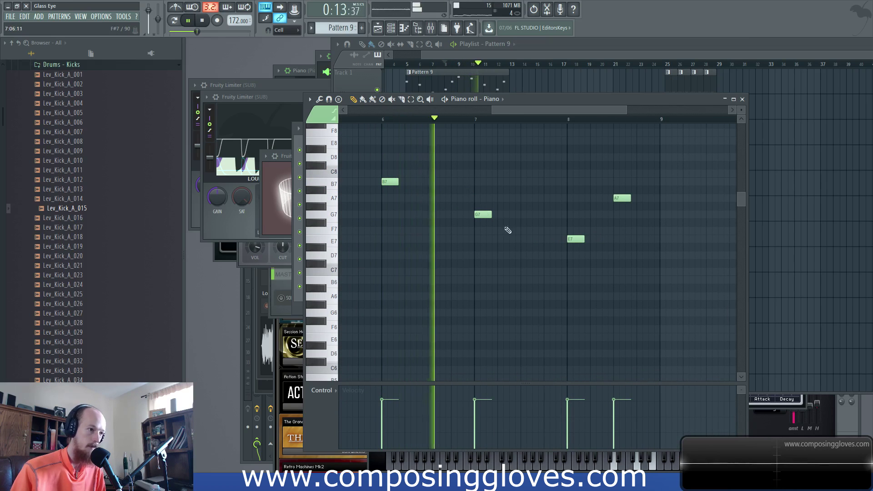
ctrl+scroll(493, 215, down, 1)
drag(520, 110, 513, 110)
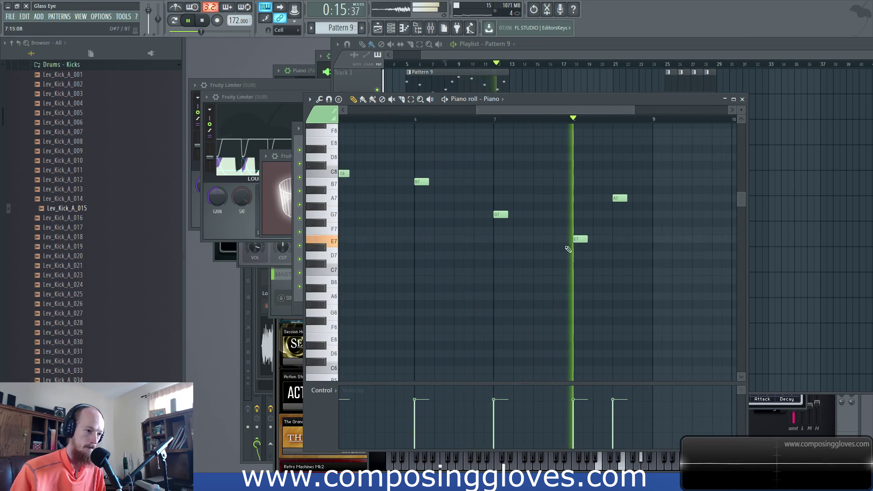
key(space)
key(space)
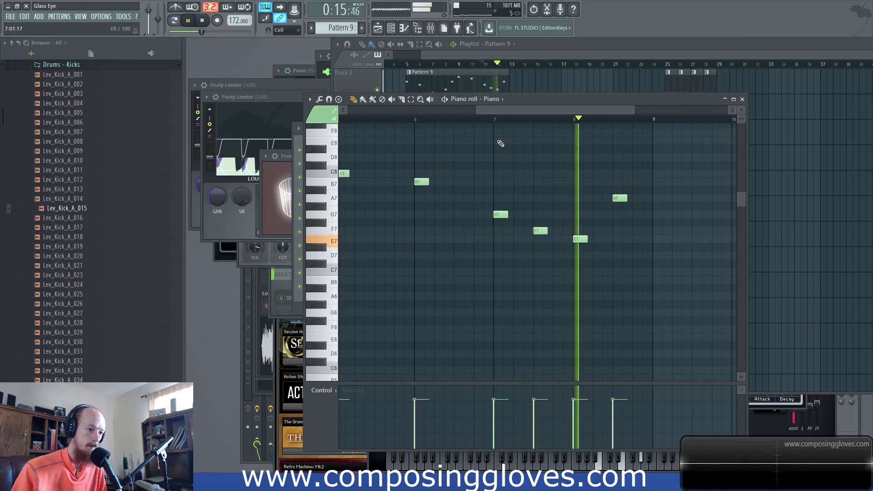
Make the Chord SEQ volume multiplier automation clip at bar 13 unique
click(506, 56)
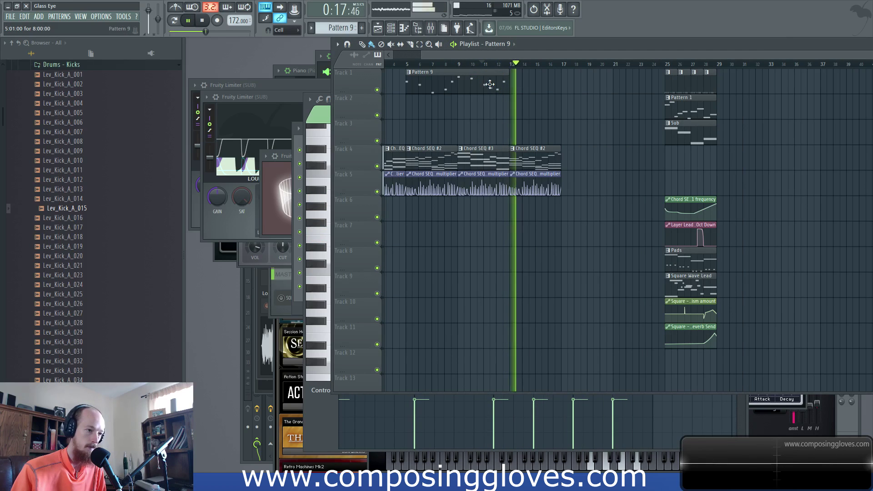
scroll(526, 133, up, 4)
key(space)
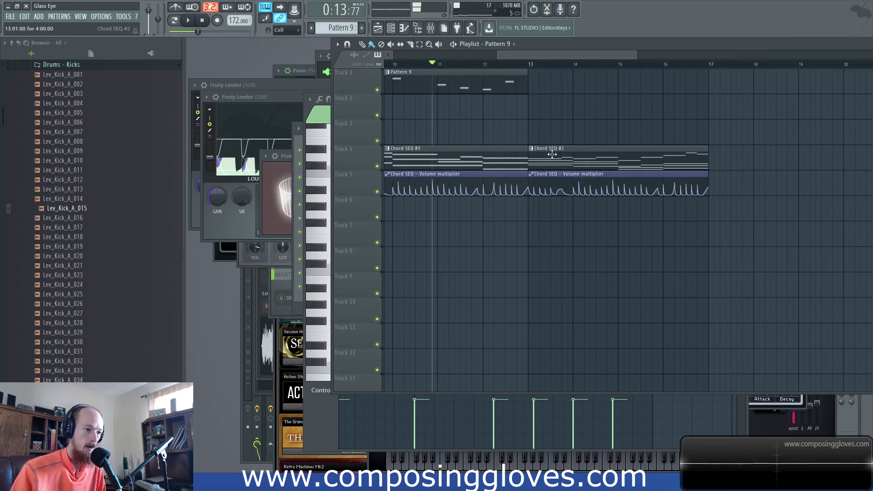
right_click(534, 180)
click(566, 241)
Set the tension between points 17 and 18 of the second Chord SEQ volume multiplier clip to 6%, playing from bar 13
scroll(520, 199, up, 5)
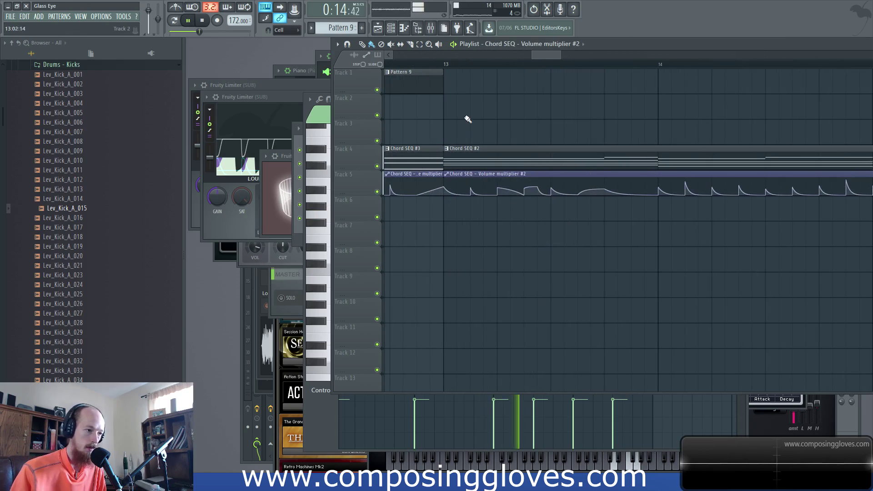
scroll(463, 108, down, 3)
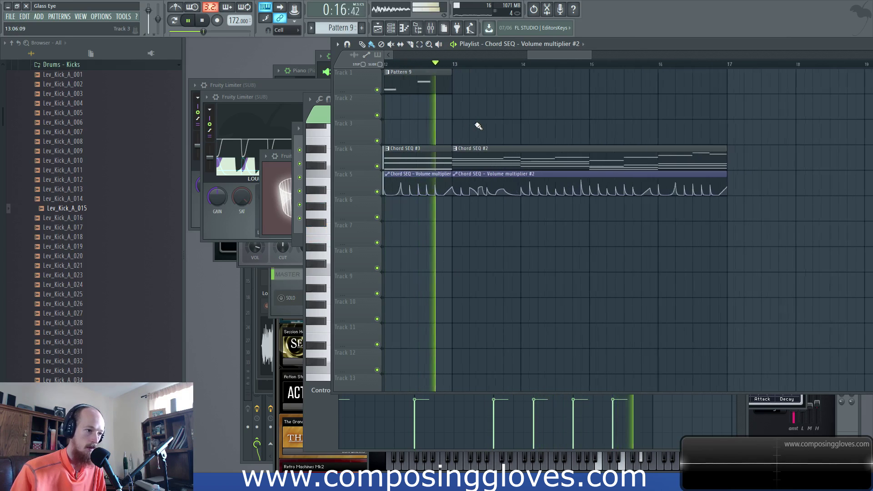
key(space)
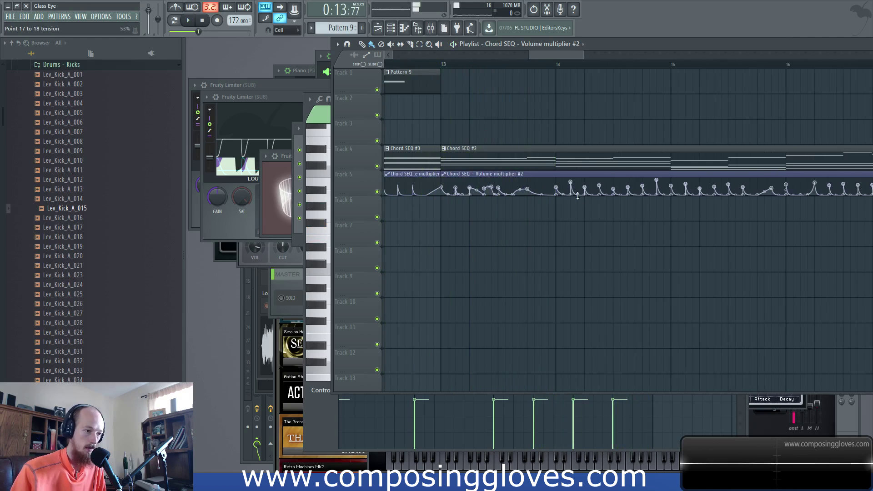
click(443, 66)
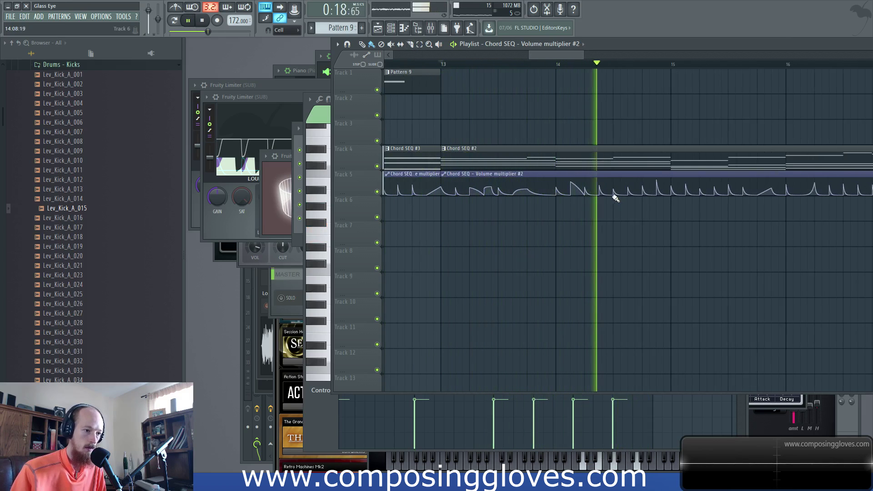
key(space)
key(space)
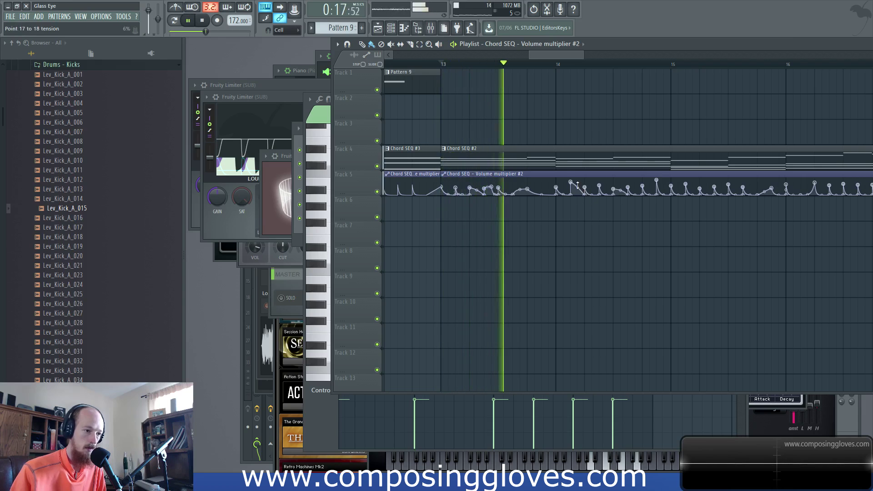
Lower the first tall peak in bar 14, set the tension between points 15 and 16 to 23%, and loosen more curves through bar 16
drag(570, 181, 563, 193)
key(space)
key(space)
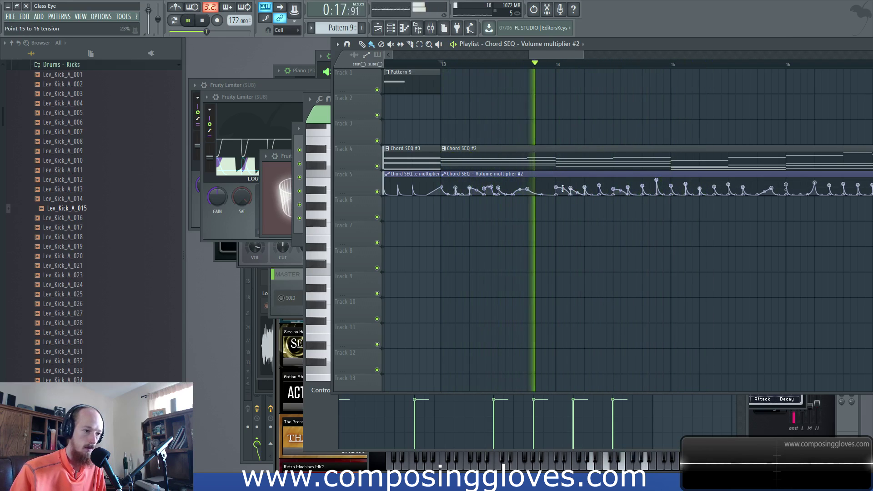
scroll(588, 176, right, 2)
key(space)
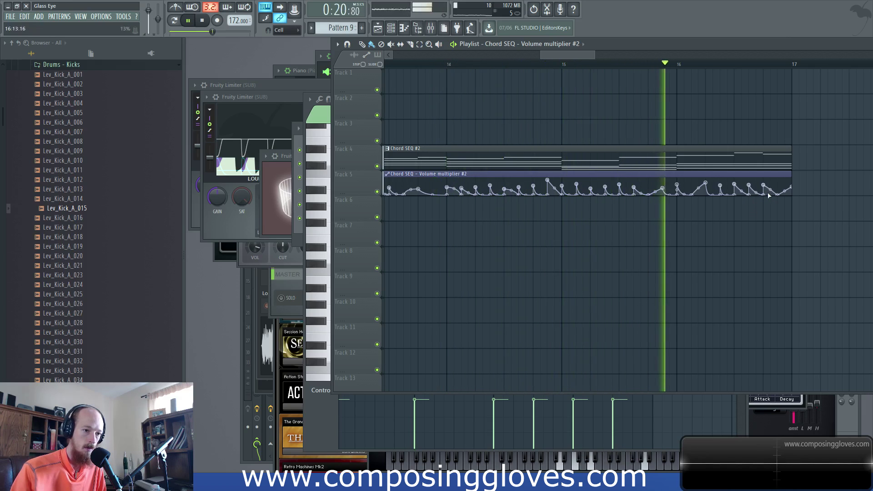
Replace the last spike in bar 16 with a smooth swell, deleting the surplus point and setting the end point at bar 17 to 74%
drag(780, 193, 780, 188)
key(space)
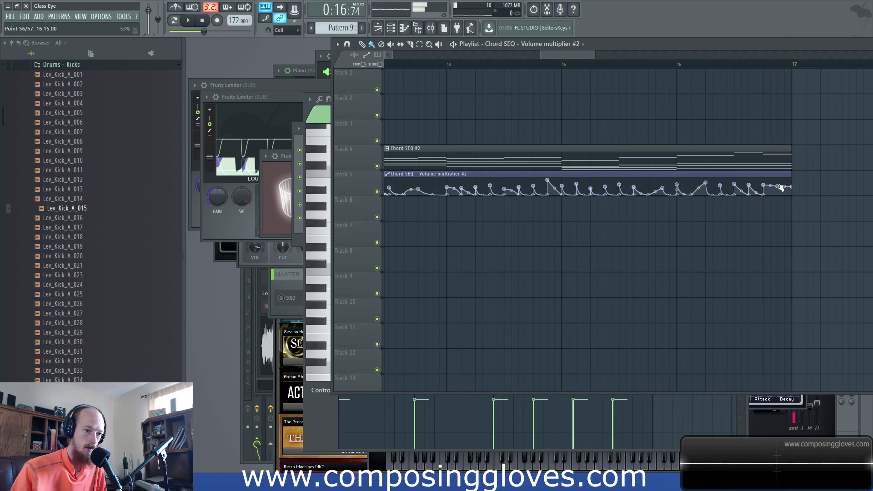
right_click(768, 191)
click(768, 203)
key(space)
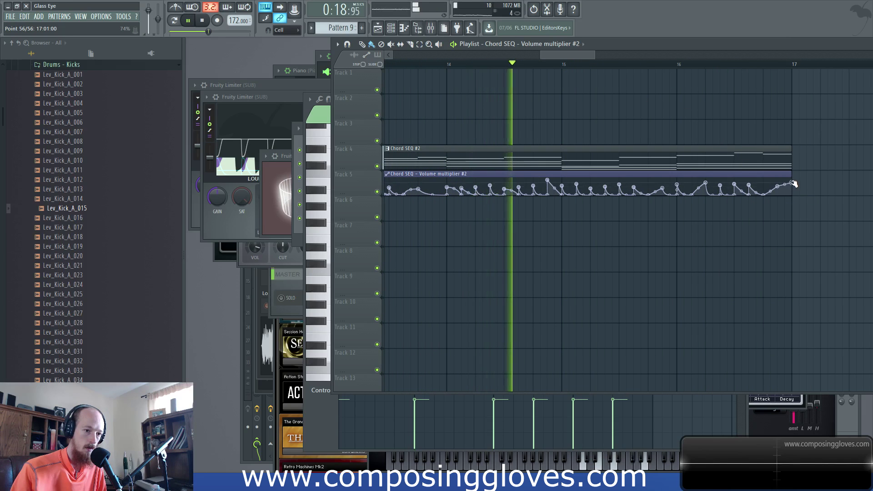
Place another Chord SEQ #2 clip on Track 4 at bar 17
scroll(745, 195, down, 5)
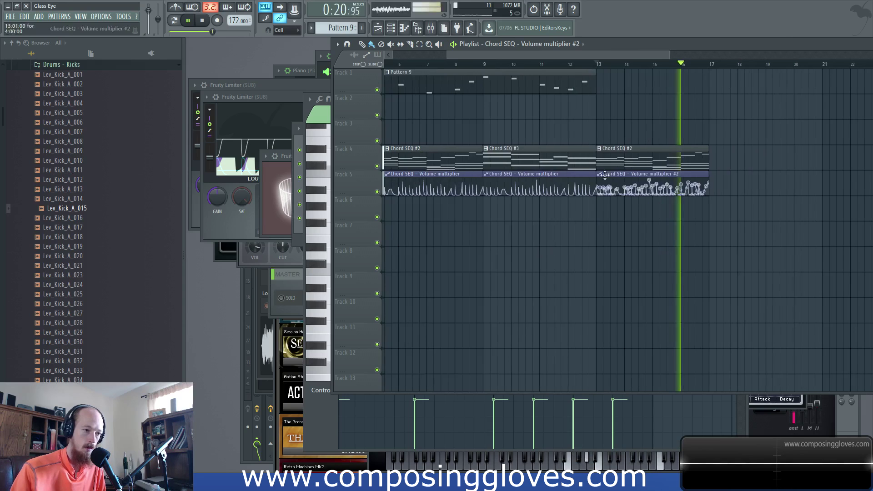
drag(765, 152, 758, 152)
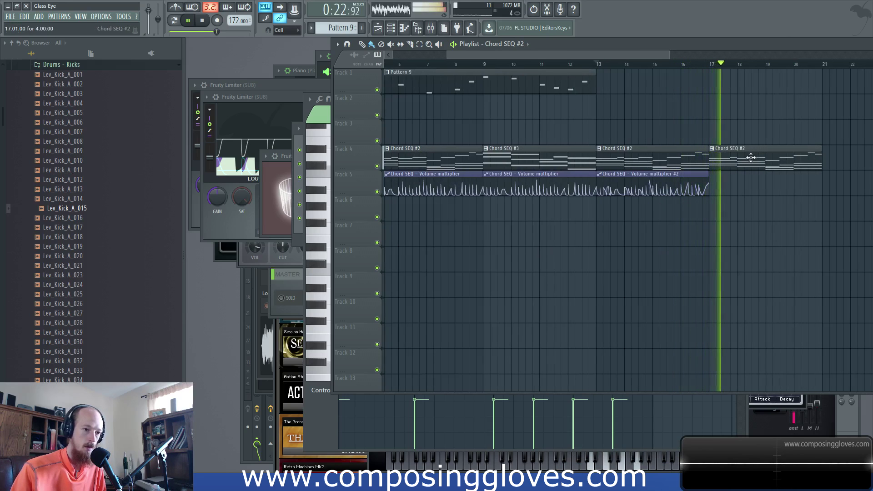
key(space)
scroll(727, 180, down, 3)
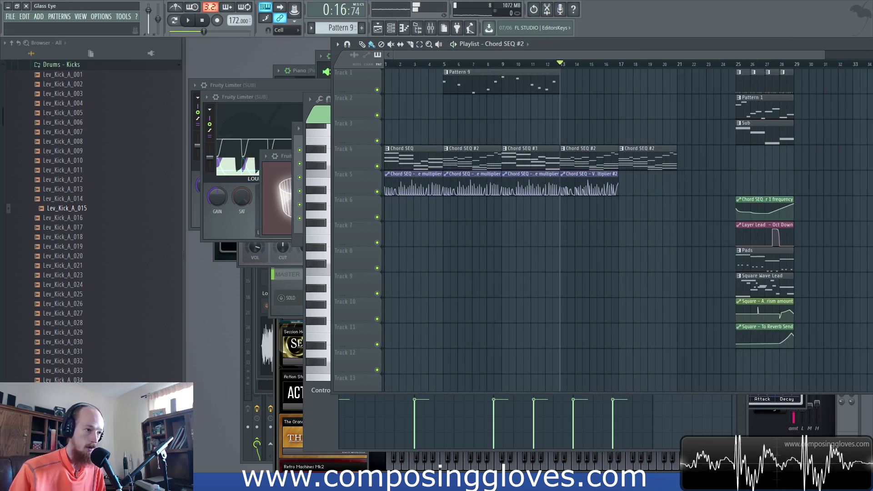
Play the arrangement from bar 1 into the Piano section and show the unsorted channels in the channel rack
click(400, 78)
right_click(404, 79)
drag(456, 64, 382, 64)
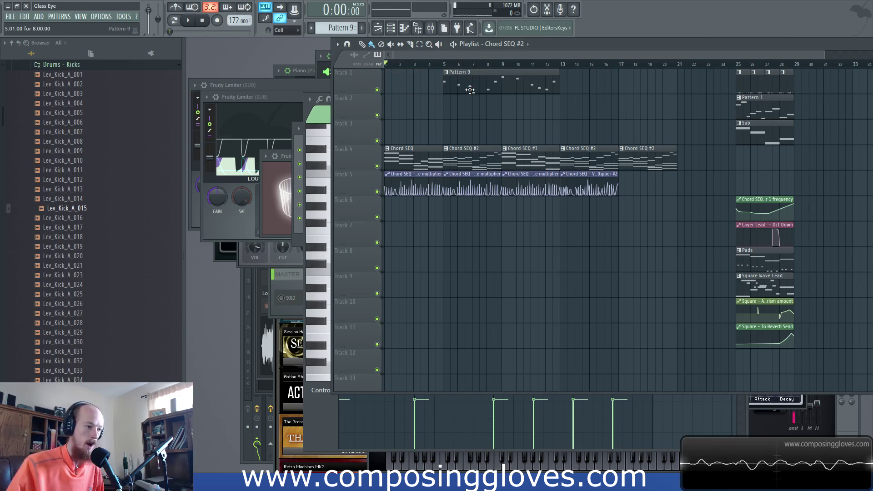
key(space)
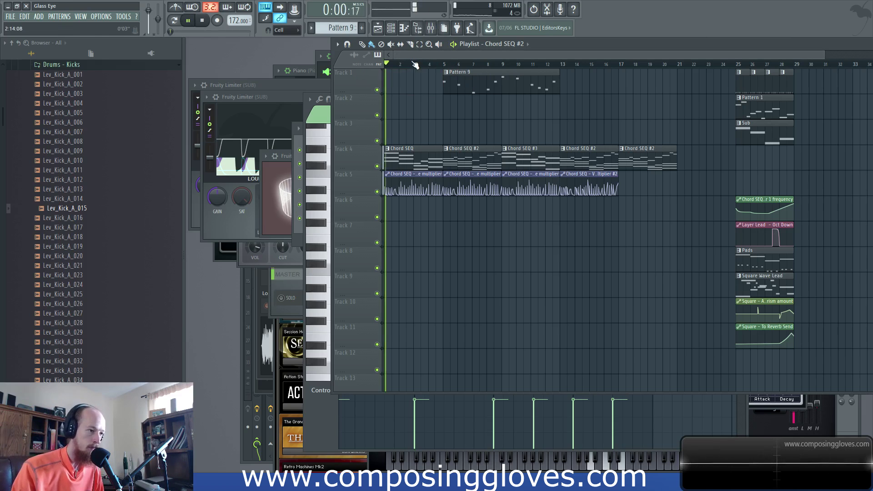
scroll(432, 125, up, 3)
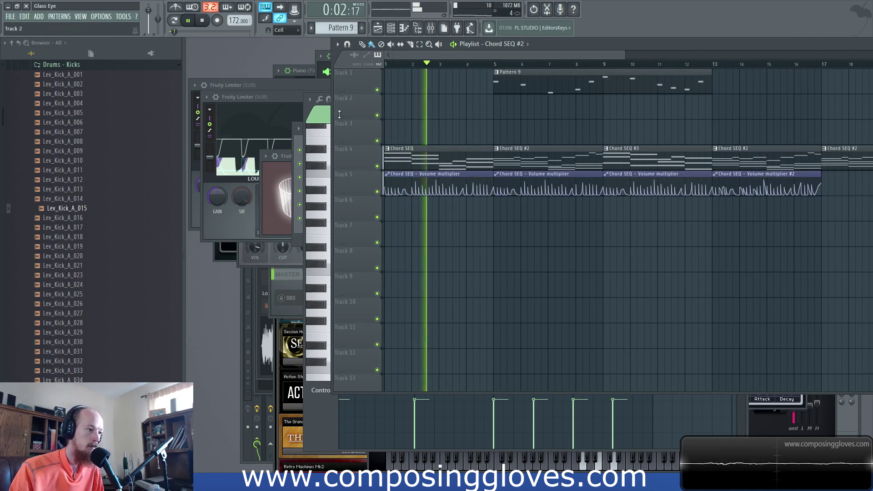
key(F6)
click(358, 128)
click(358, 170)
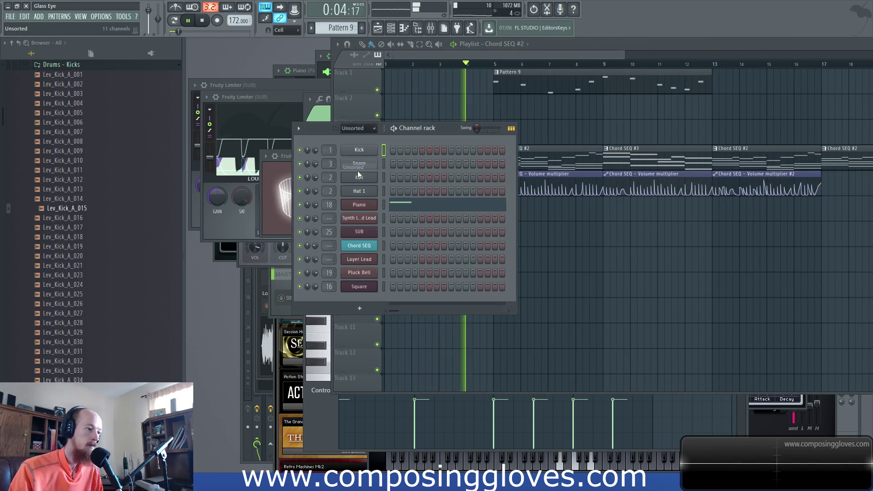
drag(534, 54, 549, 57)
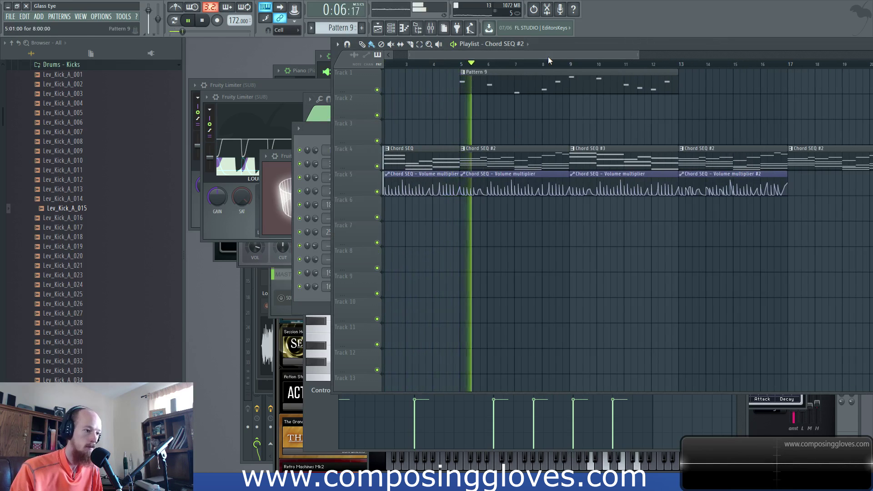
key(space)
Select bars 1 to 4 and create an automation clip for the filter 1 frequency of the Chord SEQ synth
drag(548, 56, 410, 78)
click(317, 128)
click(361, 205)
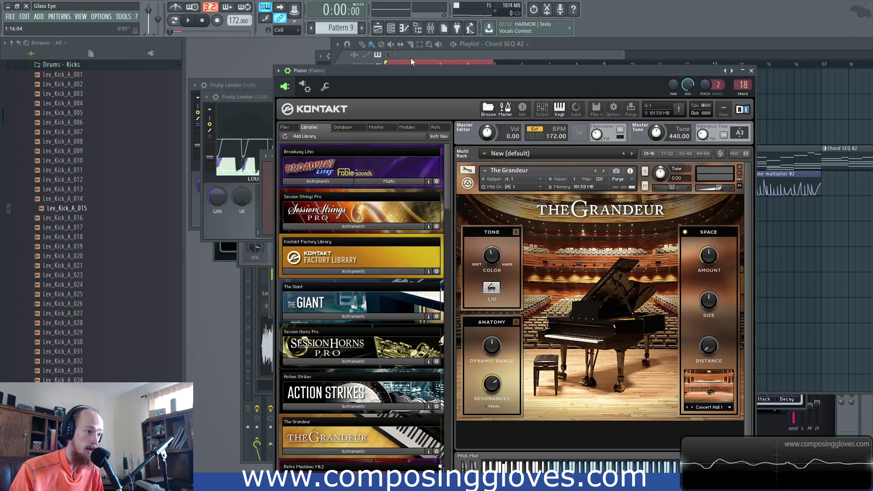
drag(406, 70, 837, 163)
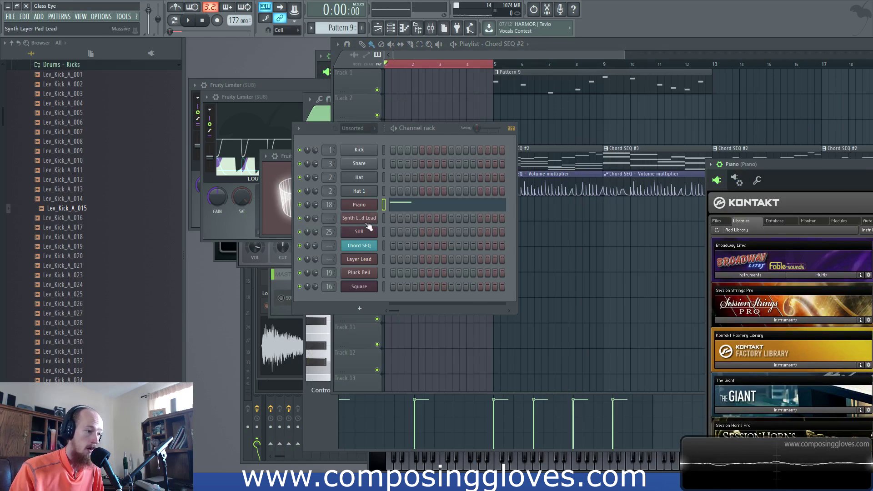
click(359, 246)
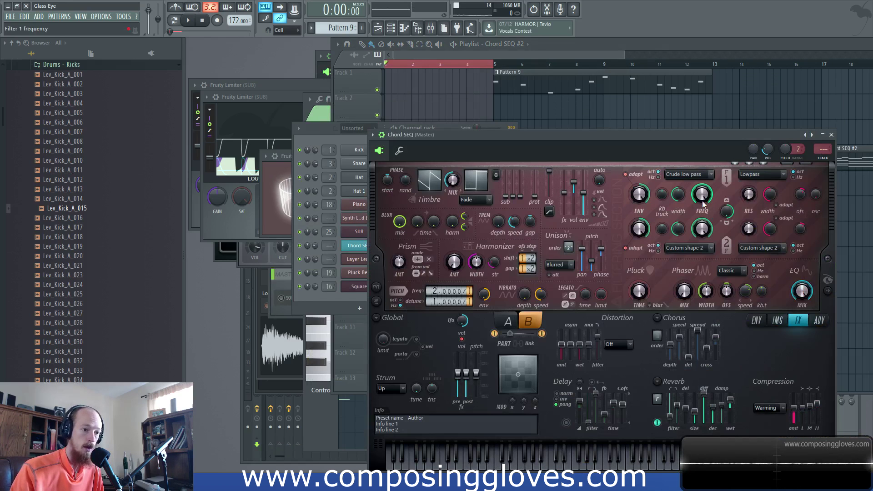
right_click(703, 203)
click(736, 286)
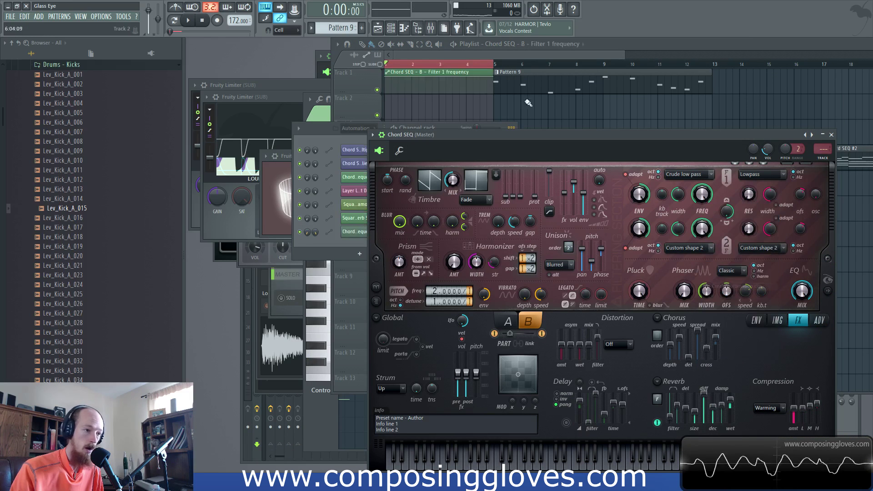
Lower the filter frequency clip's start point to the bottom to form a rising ramp up to bar 5, and play it
click(486, 51)
drag(384, 75, 376, 133)
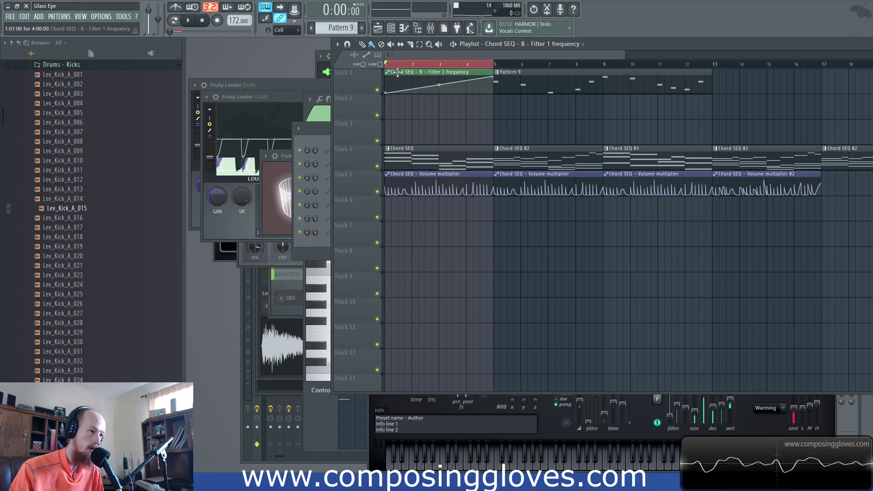
key(space)
key(F6)
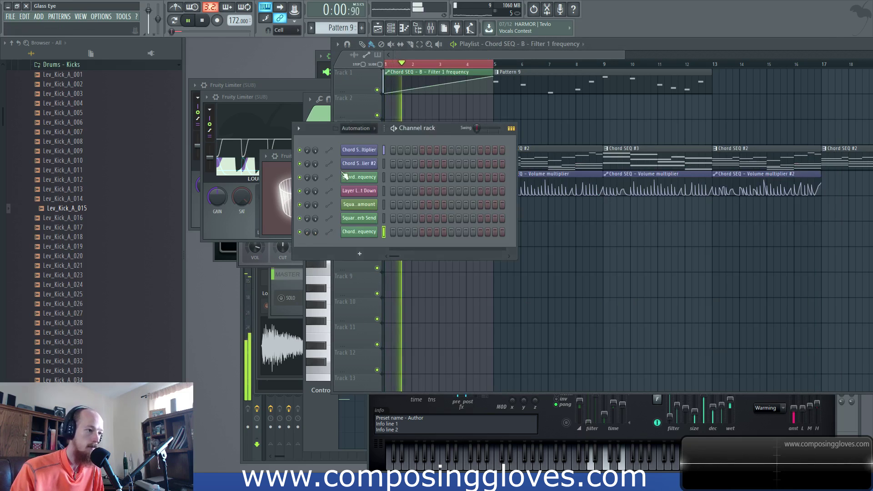
key(space)
Set the global snap to Line and reopen the Chord SEQ synth from the unsorted channels
click(361, 121)
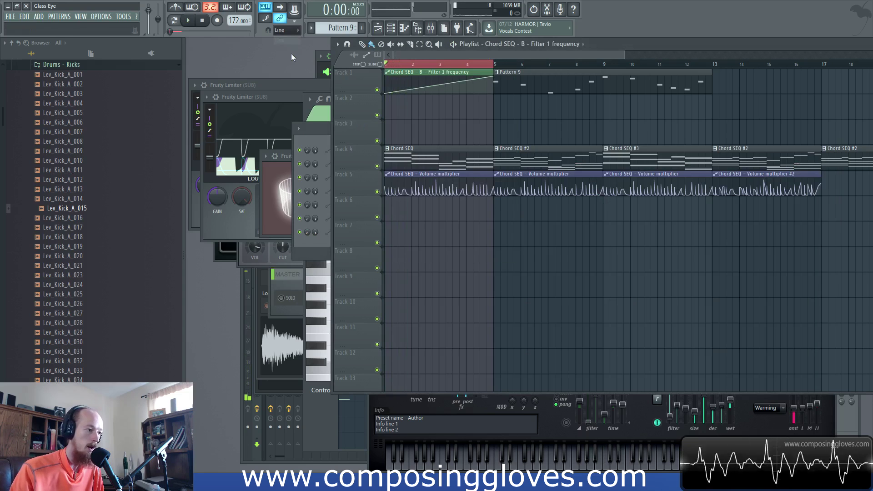
key(F6)
double_click(530, 152)
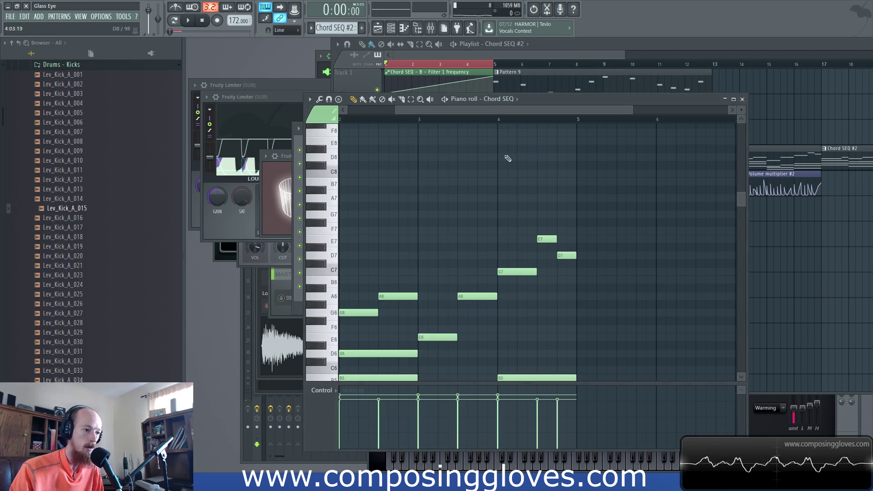
key(F6)
click(366, 245)
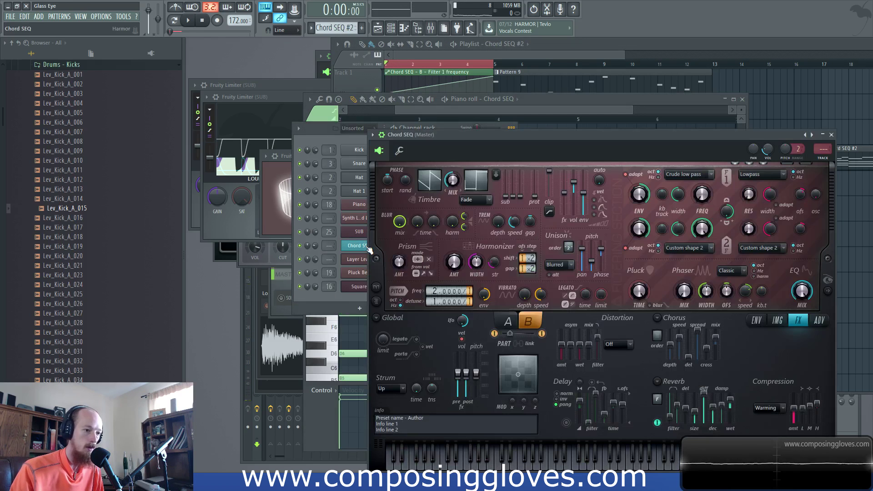
Show the Chord SEQ synth's visual feedback and turn down the width of filter 1 during playback
key(space)
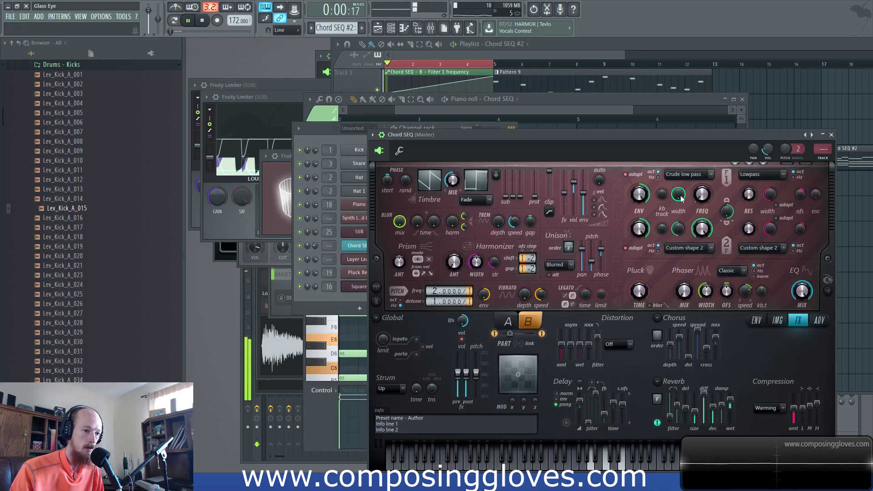
key(space)
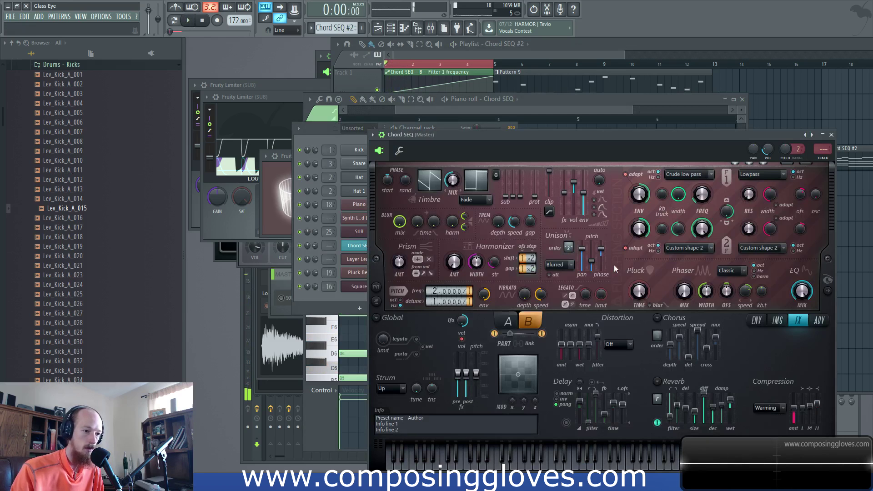
drag(667, 131, 520, 32)
click(681, 192)
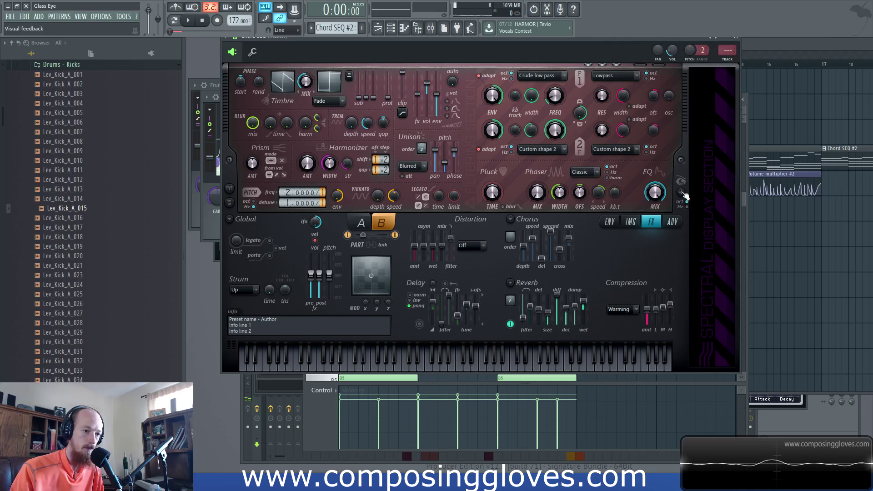
key(space)
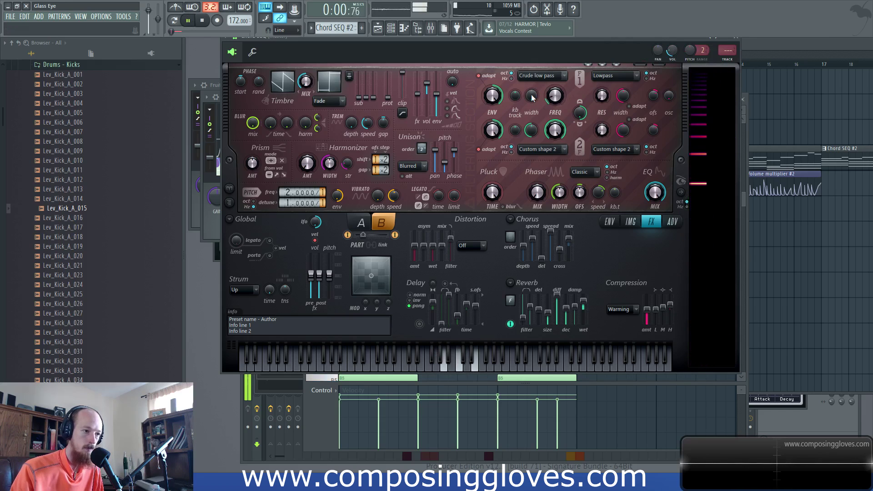
drag(517, 98, 517, 96)
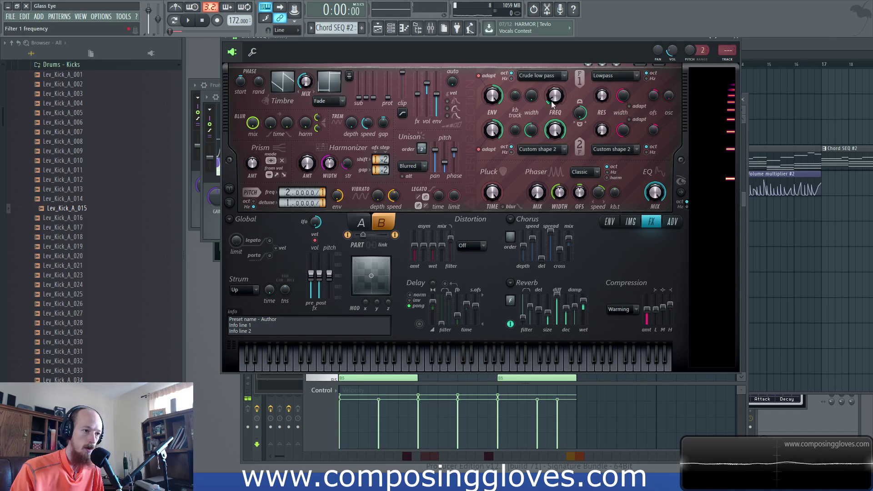
Change the type of filter 1 to Classic low pass and play the filter sweep
click(543, 76)
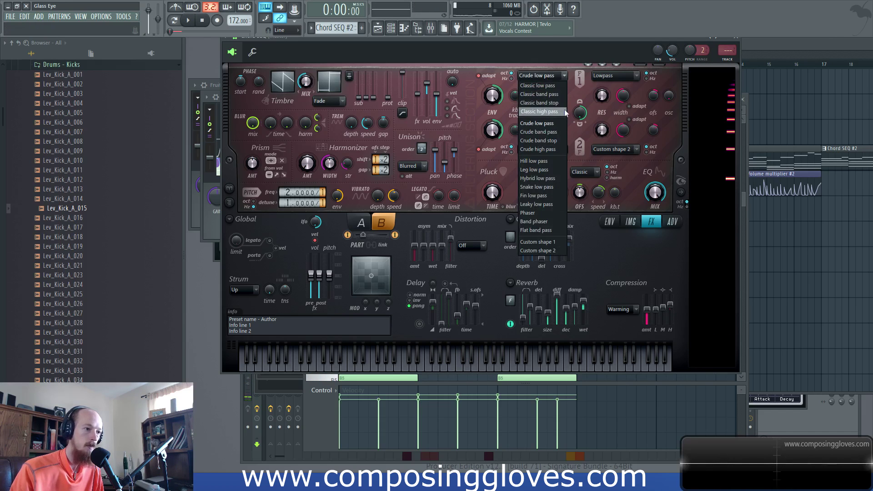
click(558, 86)
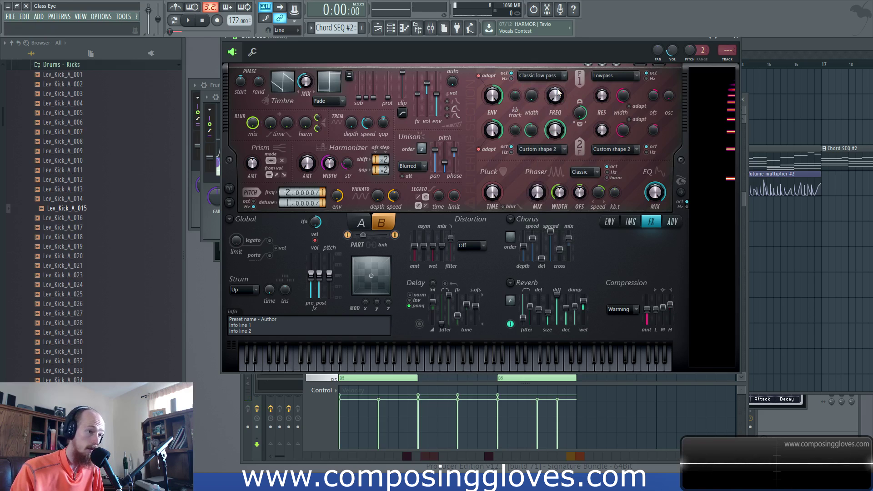
key(space)
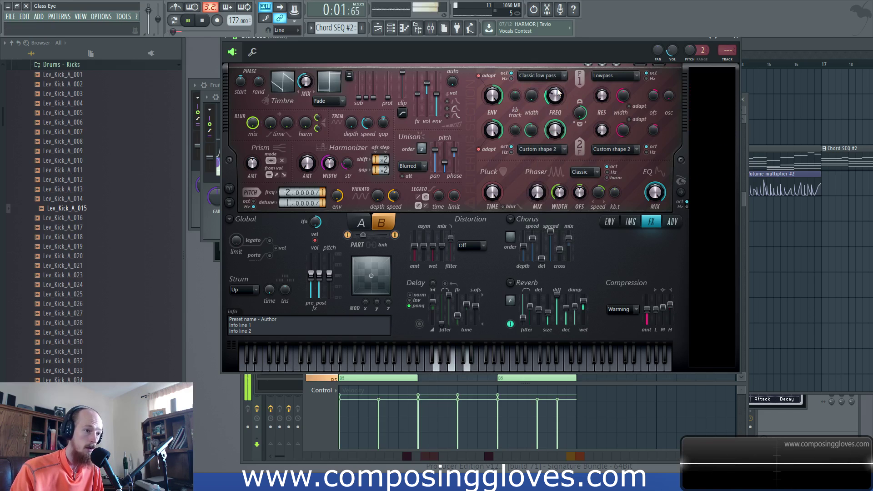
drag(448, 40, 457, 83)
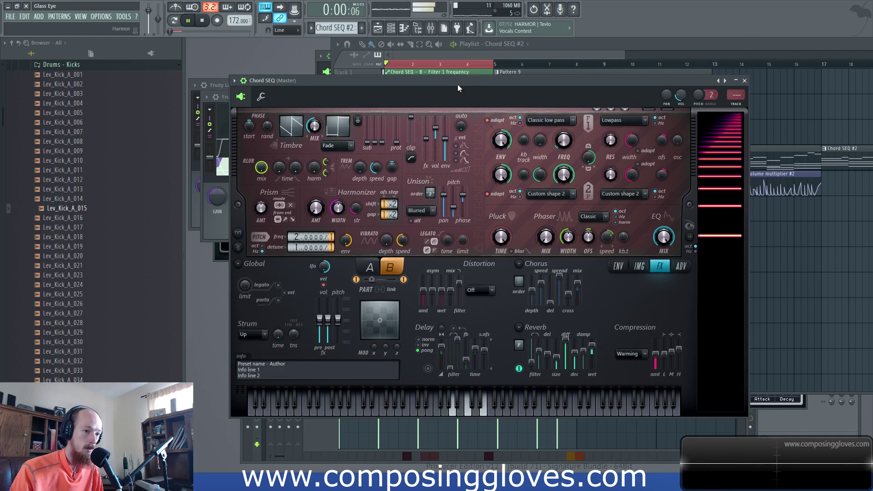
Stop playback and link part A's filter 1 frequency to the internal controller Chord SEQ - B - Filter 1 frequency
key(space)
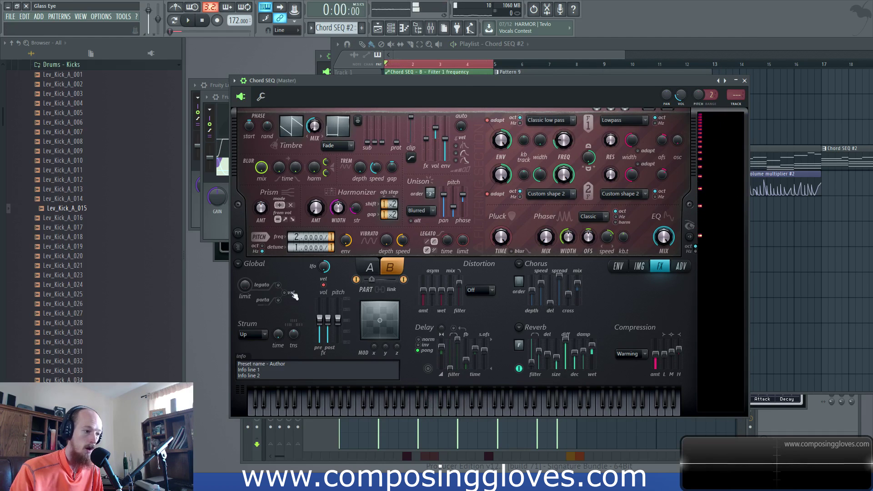
click(369, 267)
right_click(571, 139)
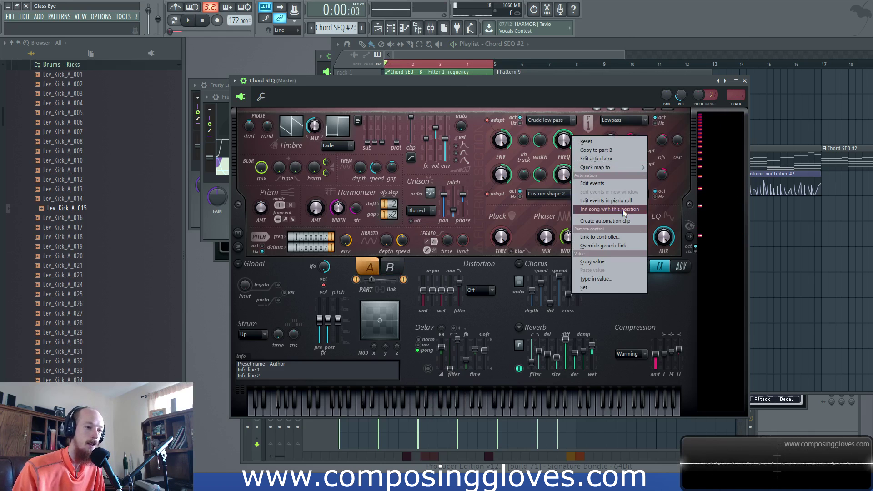
click(625, 237)
click(451, 239)
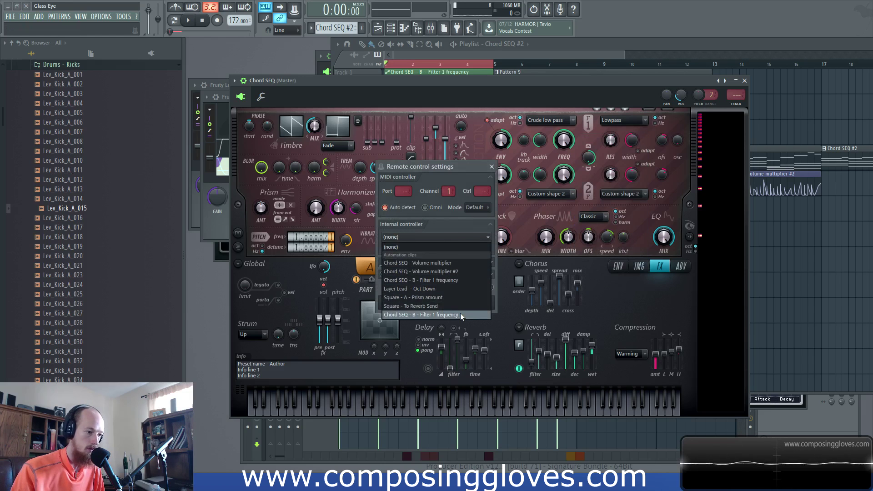
click(414, 315)
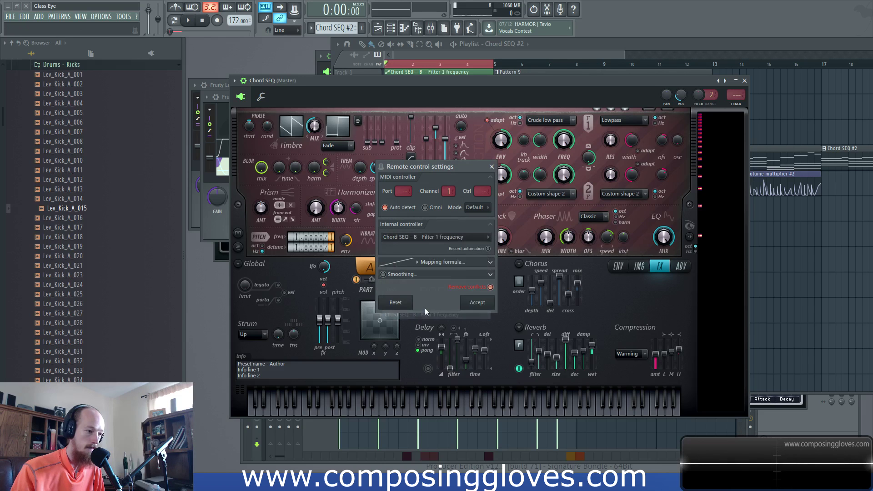
click(476, 303)
Play the intro in the playlist with the time selection cleared, following the filter sweep and piano melody to bar 13
key(space)
key(F5)
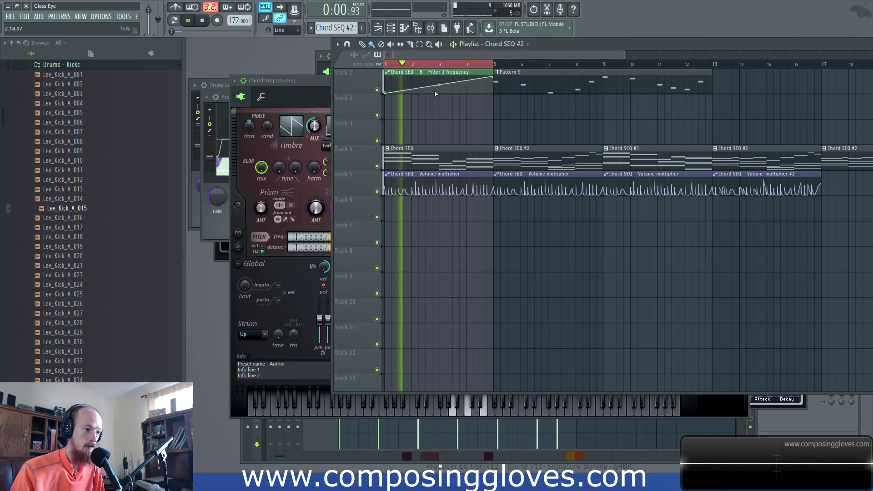
scroll(421, 130, left, 1)
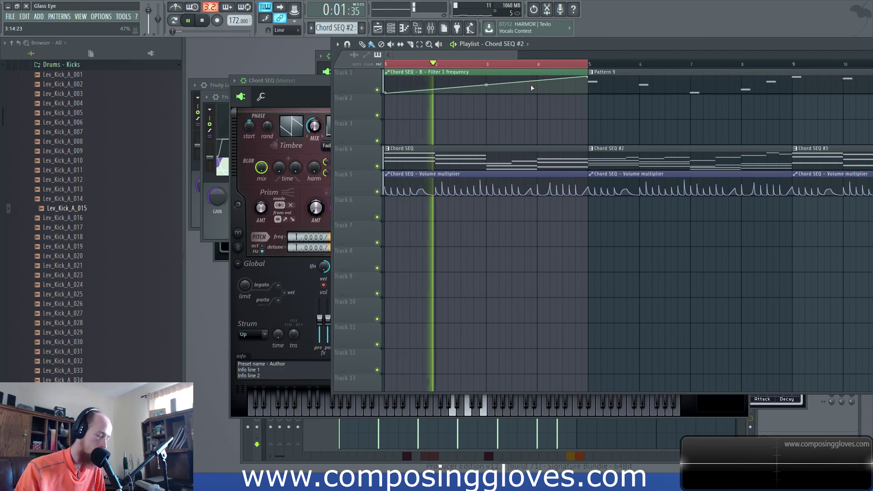
key(ctrl+d)
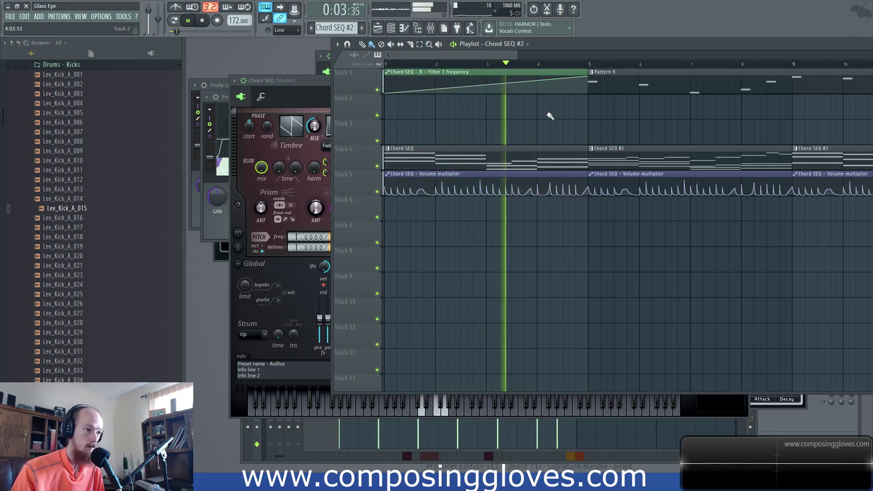
scroll(559, 113, down, 2)
scroll(522, 121, down, 3)
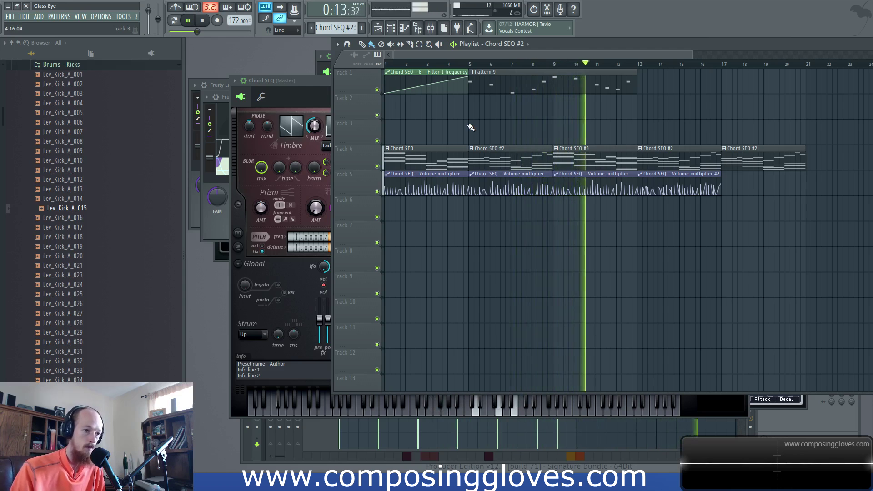
scroll(470, 127, down, 2)
scroll(483, 136, up, 3)
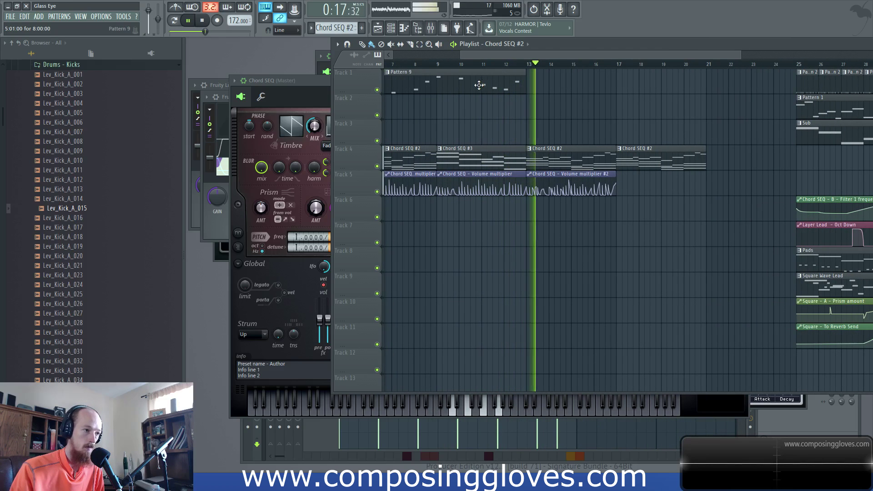
Extend the Pattern 9 clip on Track 1 to bar 17, stop playback and open its piano roll
drag(524, 80, 616, 80)
key(space)
double_click(530, 80)
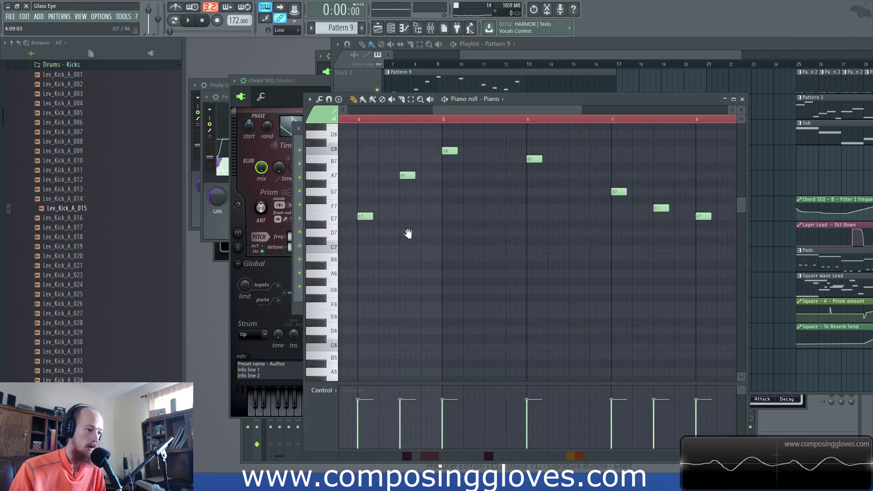
Add a low piano phrase in bars 9 to 12 from repeated A6 notes, with one C7 and a closing B6
drag(553, 266, 463, 246)
scroll(472, 241, down, 2)
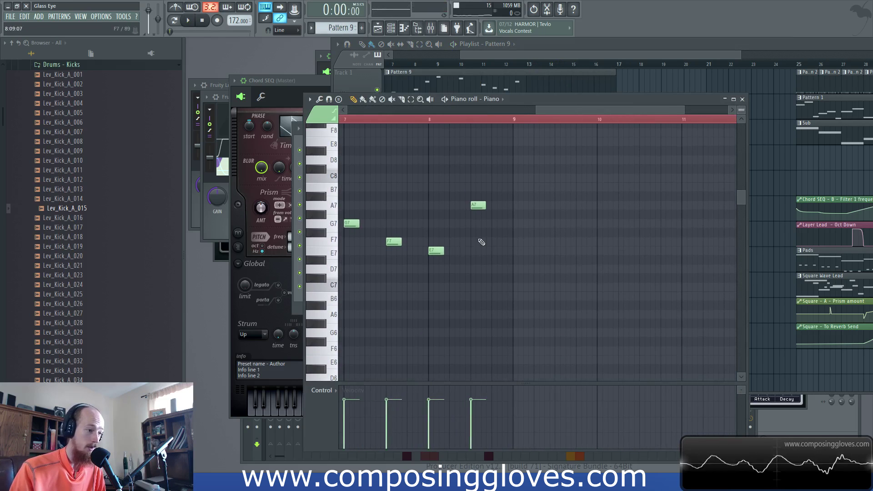
drag(549, 244, 484, 249)
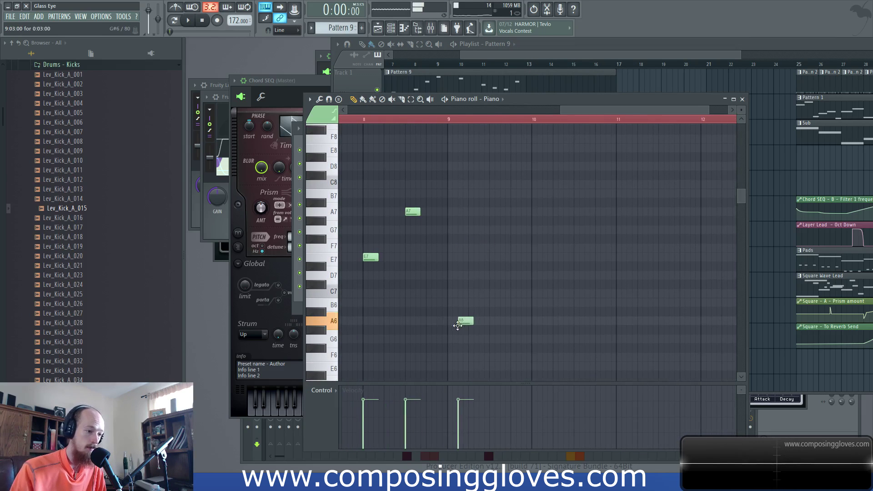
click(523, 320)
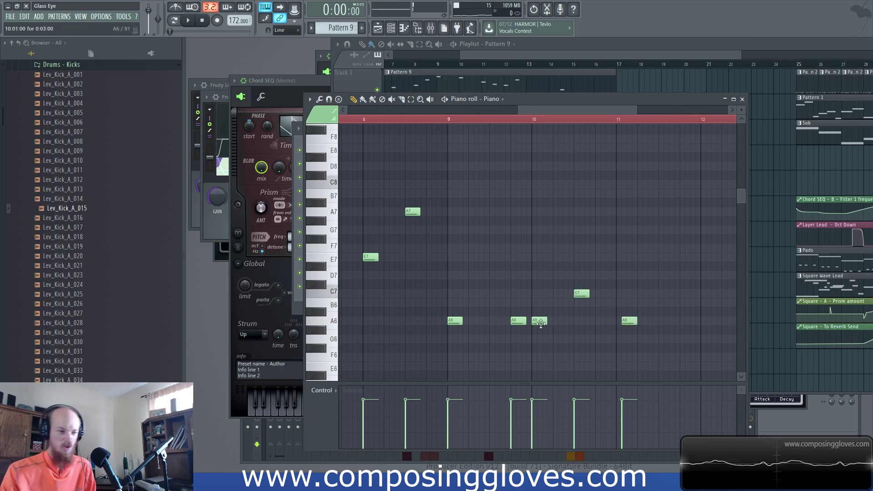
drag(628, 311, 486, 293)
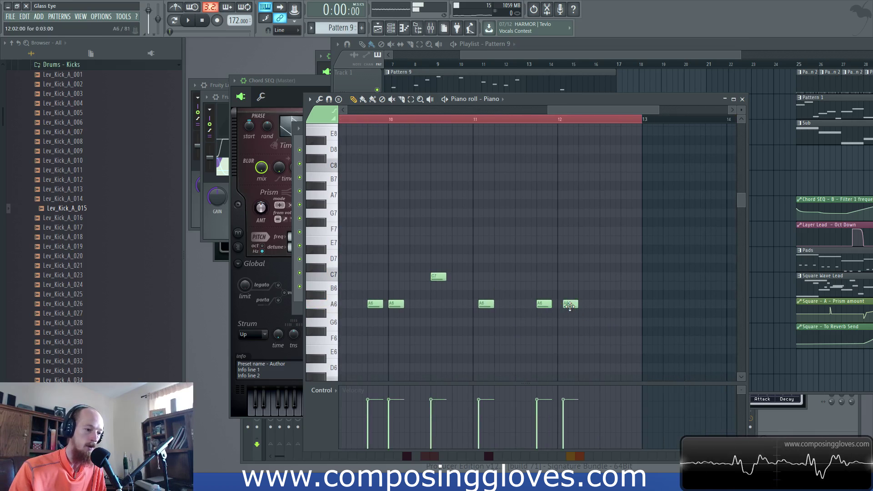
click(605, 288)
Play the new piano phrase from bar 13 of the playlist and align its late A6 note to the start of pattern bar 11
drag(550, 54, 541, 54)
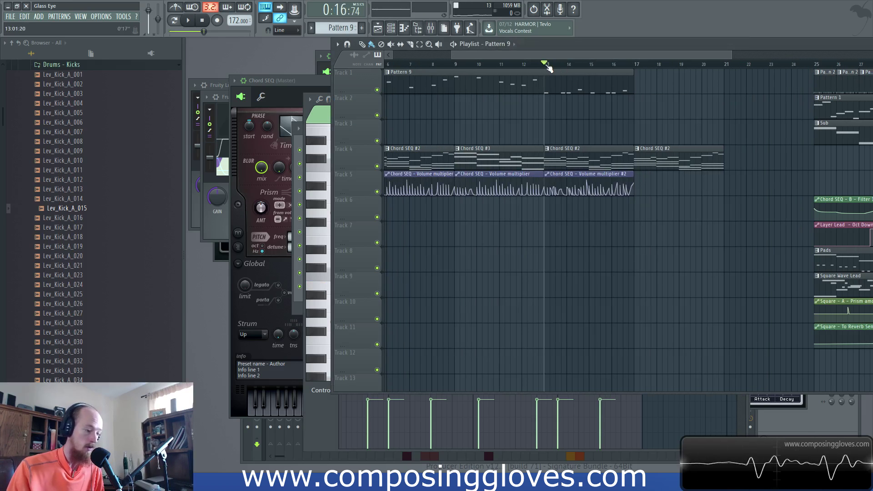
key(space)
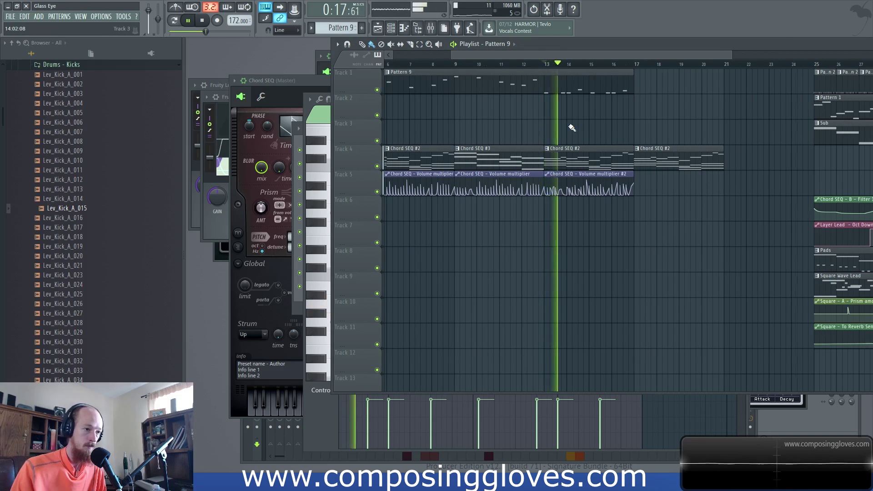
scroll(571, 122, up, 2)
drag(575, 120, 540, 118)
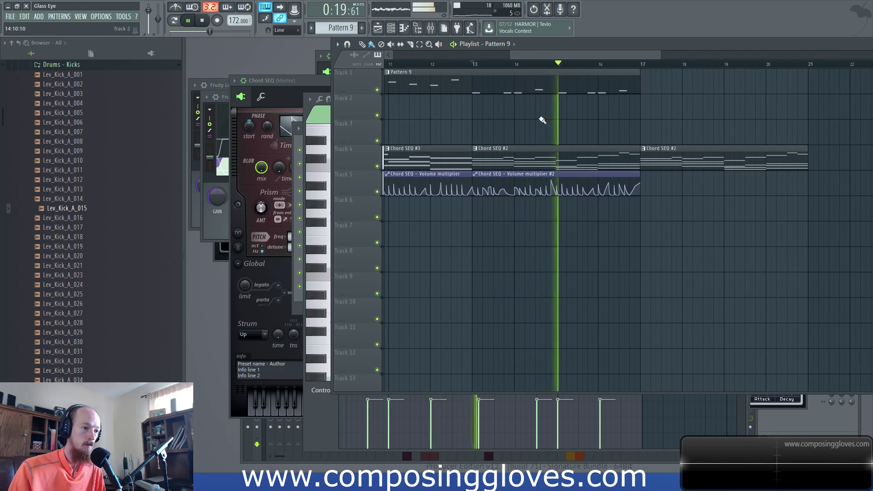
double_click(562, 92)
drag(483, 239, 706, 247)
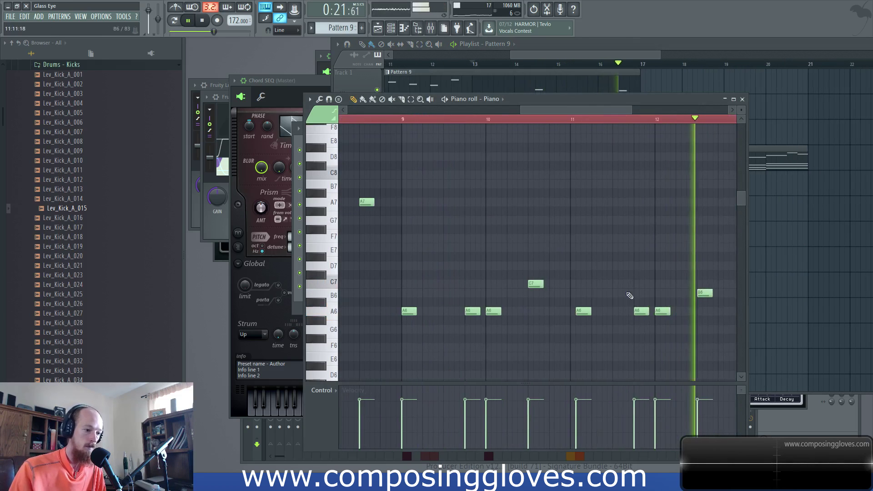
key(space)
key(space)
click(566, 56)
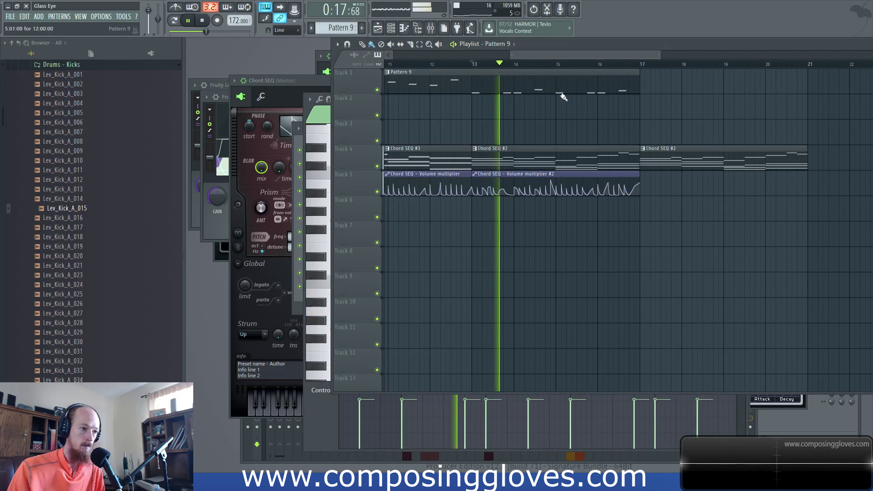
Extend the Pattern 9 clip to bar 21 and add A7, E7 and A7 piano notes across pattern bars 13 and 14
scroll(582, 83, down, 2)
drag(595, 84, 682, 99)
double_click(647, 80)
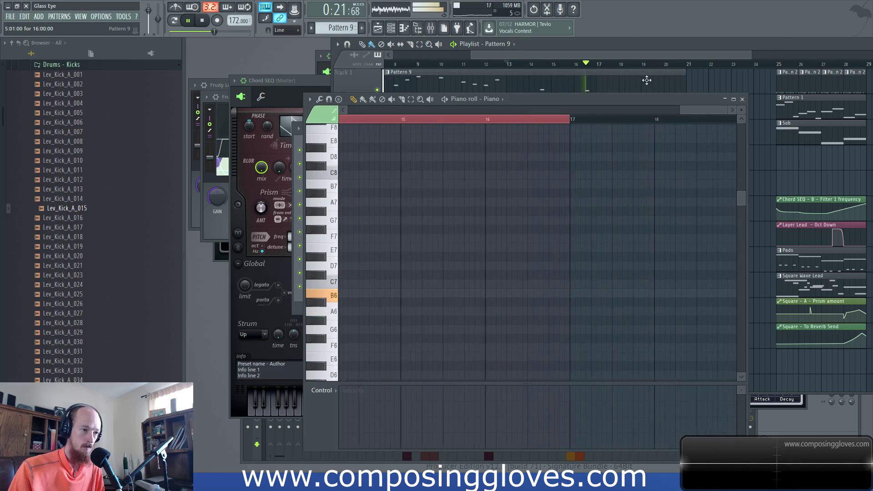
drag(508, 195, 518, 261)
key(space)
drag(554, 233, 552, 216)
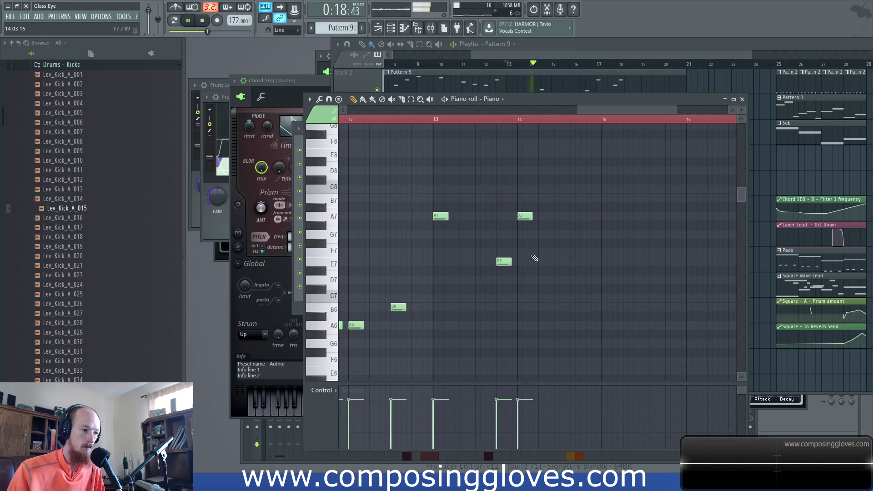
Double the A7 notes an octave lower on A6 and repeat the phrase through pattern bar 16, raising its last E7 to G7
scroll(454, 268, down, 2)
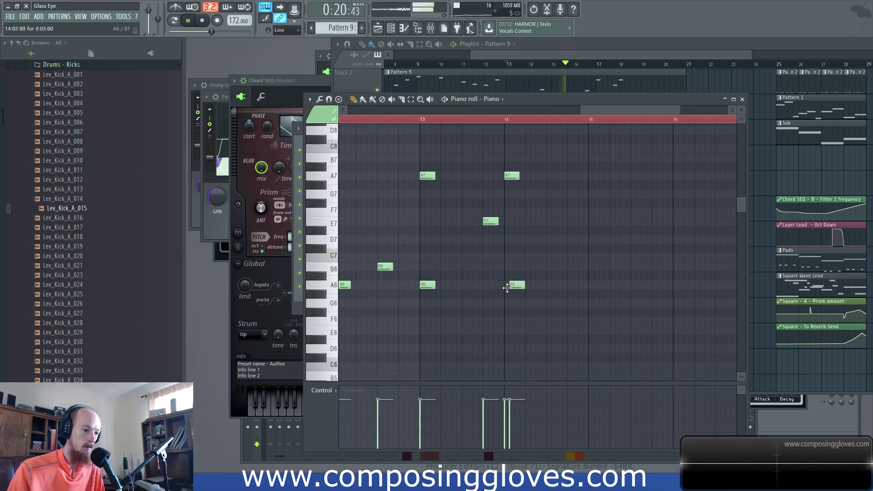
drag(516, 284, 510, 285)
drag(420, 152, 548, 296)
drag(432, 285, 577, 284)
key(space)
drag(466, 287, 576, 286)
click(636, 233)
drag(635, 223, 634, 196)
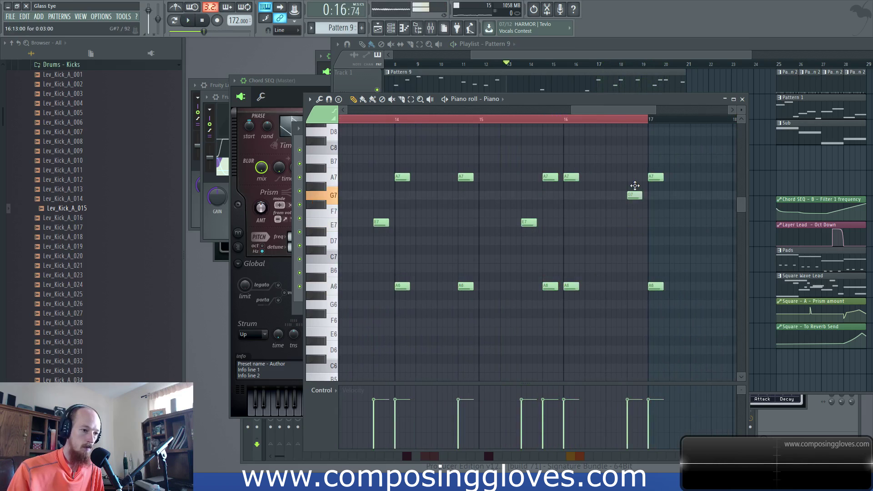
Move the intro's filter 1 frequency clip to Track 6, extend it to bar 21 and add a drop at bar 17
drag(533, 57, 527, 56)
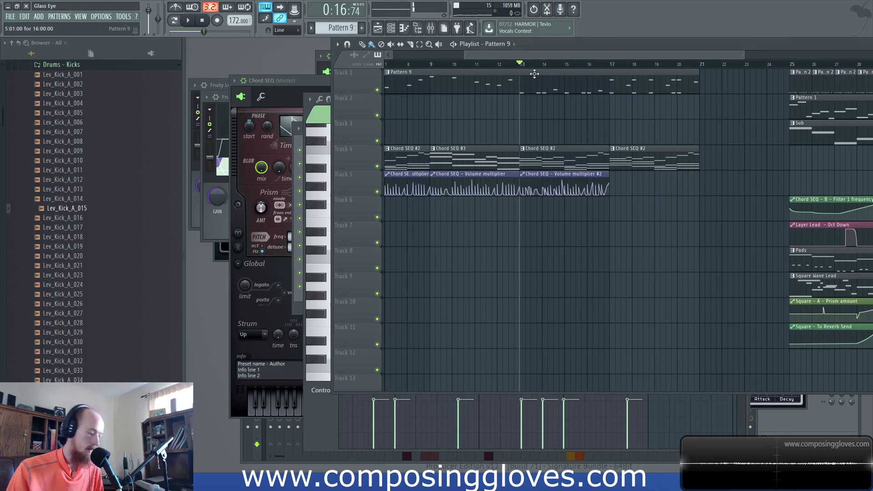
scroll(624, 188, up, 3)
scroll(600, 191, down, 4)
scroll(464, 205, down, 1)
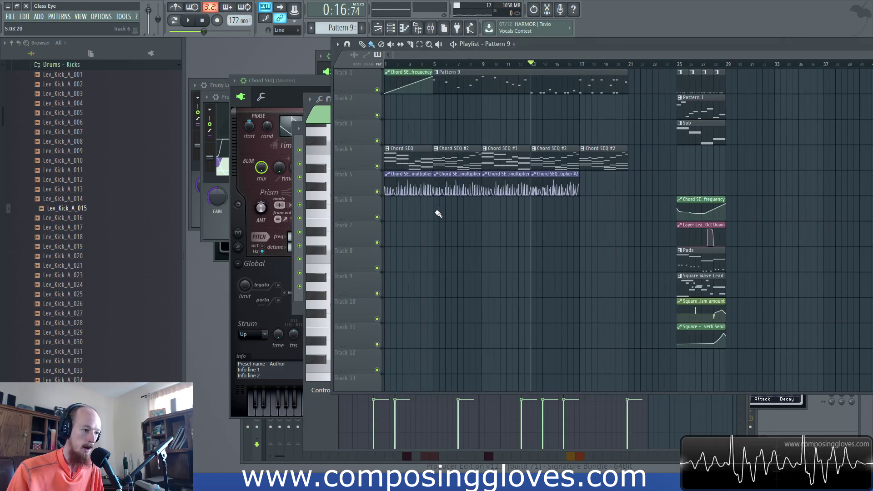
drag(411, 81, 655, 217)
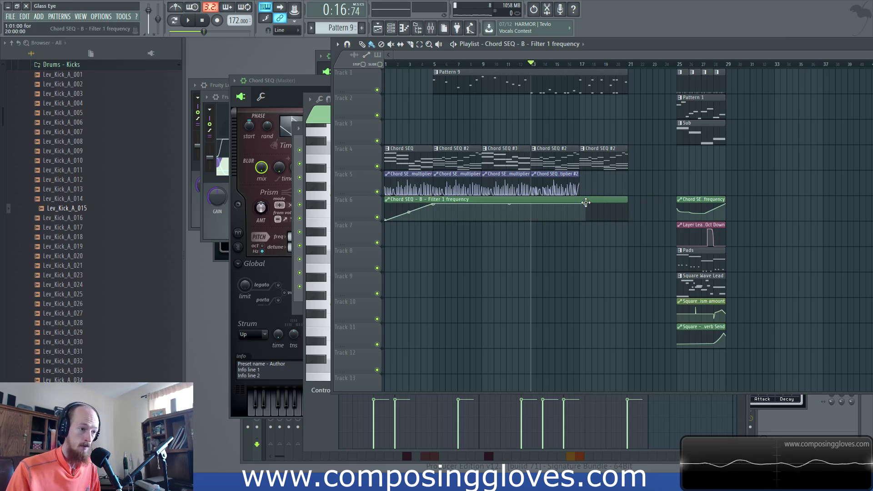
drag(585, 202, 579, 203)
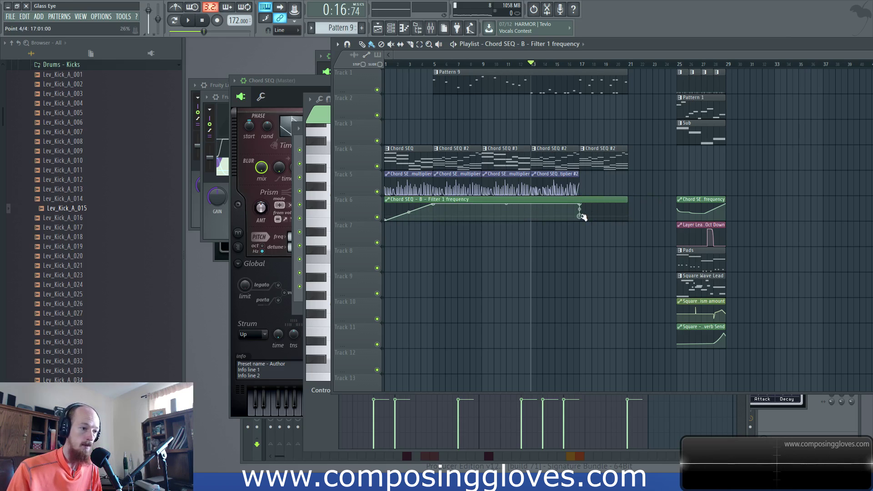
Extend the filter 1 frequency clip to bar 25 and shape a curved rise from the bar 17 drop to 100% at its end
key(space)
scroll(577, 207, up, 5)
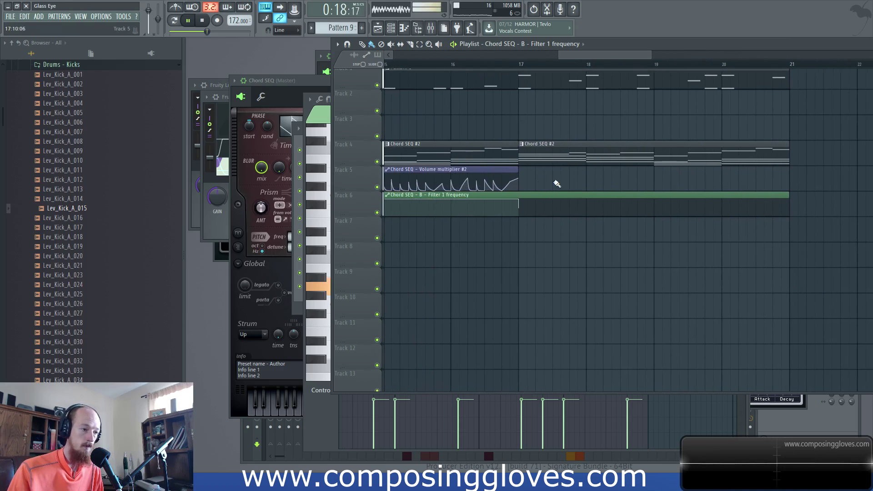
scroll(533, 184, down, 1)
scroll(572, 180, up, 1)
drag(573, 179, 511, 171)
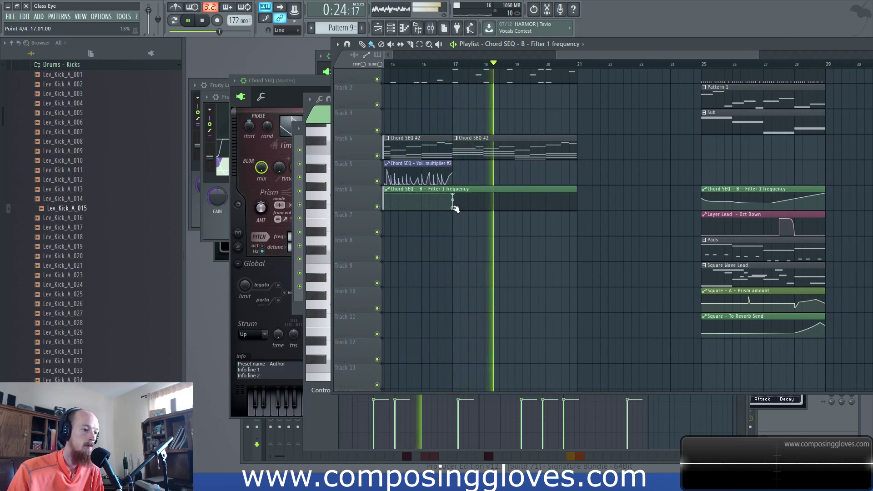
right_click(572, 207)
drag(577, 193, 700, 194)
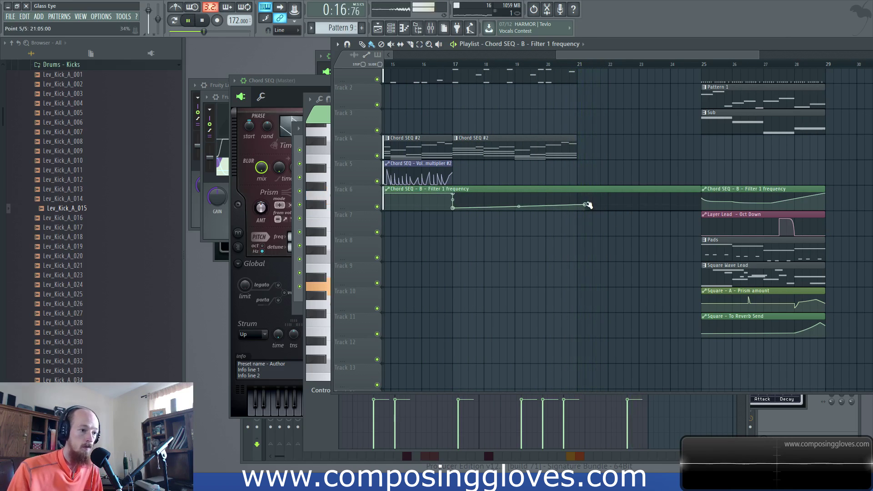
drag(585, 205, 695, 196)
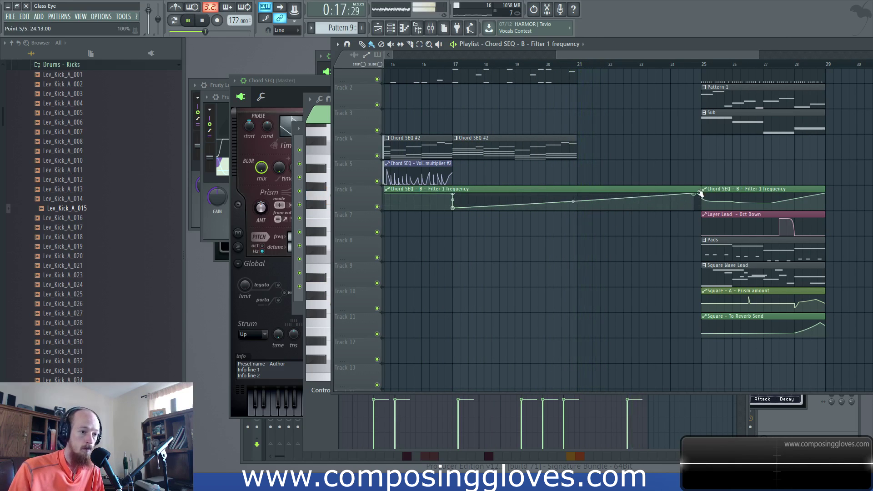
drag(577, 202, 576, 214)
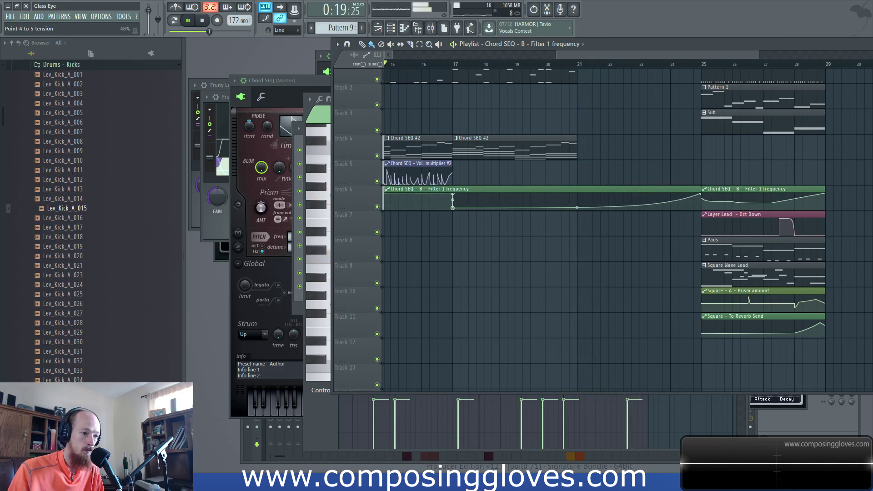
shift+drag(501, 136, 638, 158)
scroll(638, 158, down, 3)
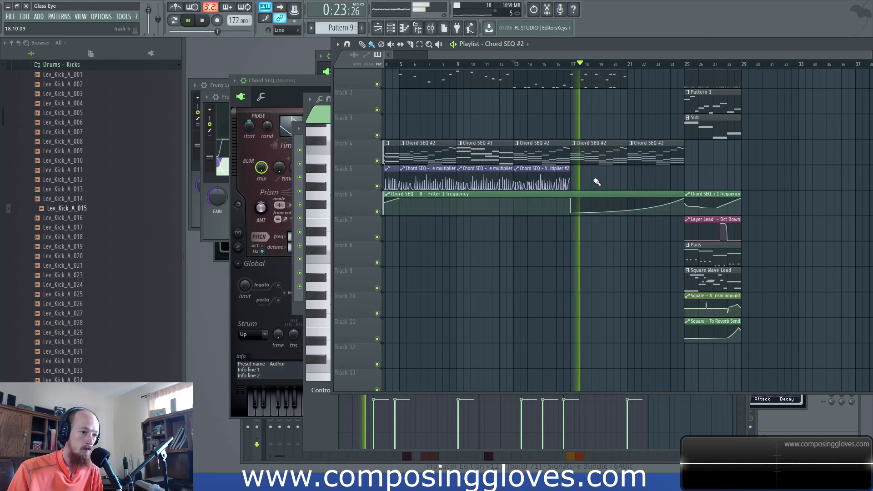
right_click(653, 157)
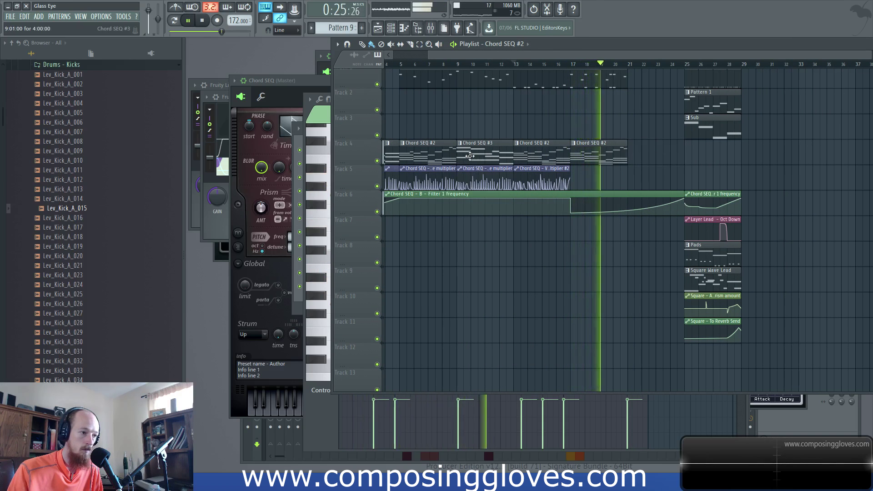
Place a copy of the Chord SEQ #3 clip at bar 21 on Track 4 and extend the Pattern 9 clip to bar 25
drag(485, 149, 486, 158)
click(634, 154)
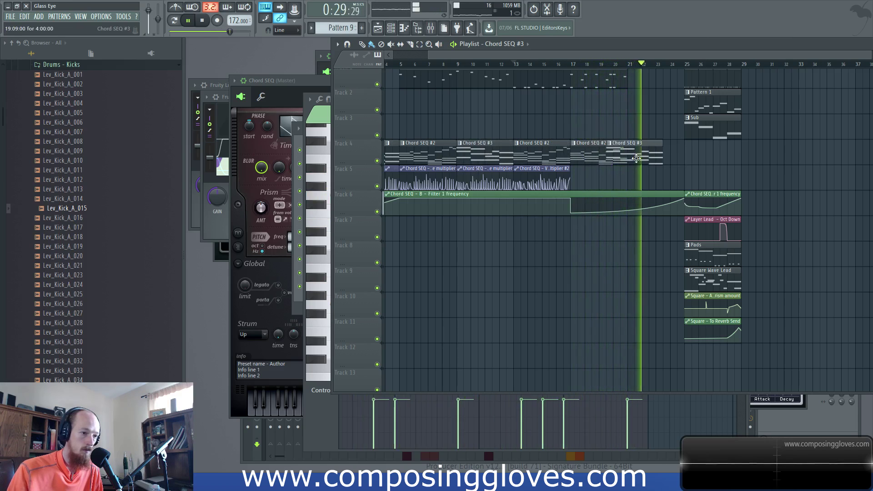
key(space)
key(space)
click(577, 64)
scroll(600, 108, up, 4)
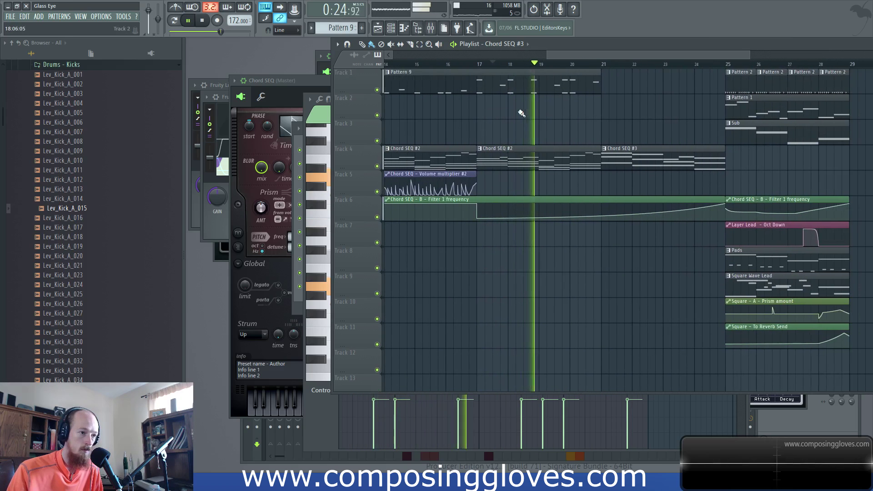
click(600, 84)
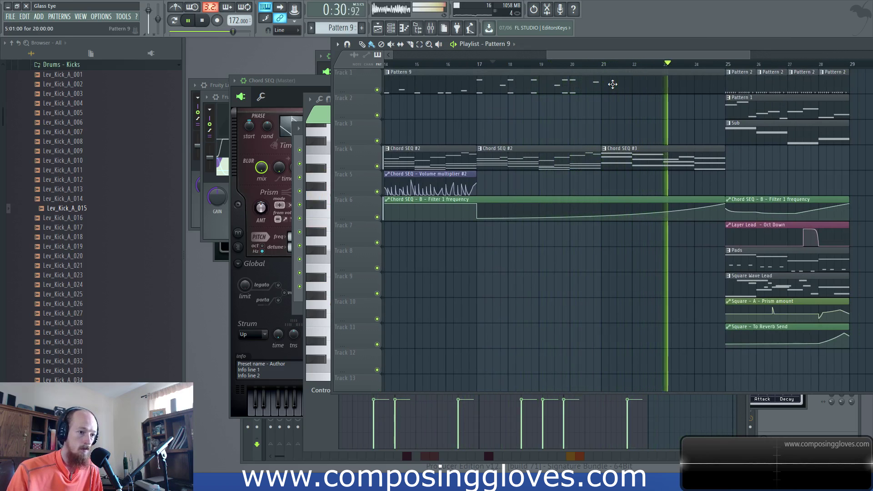
Select all the main loop clips at bars 25 to 29 and move them to start at bar 29
scroll(634, 132, up, 2)
drag(634, 132, 514, 136)
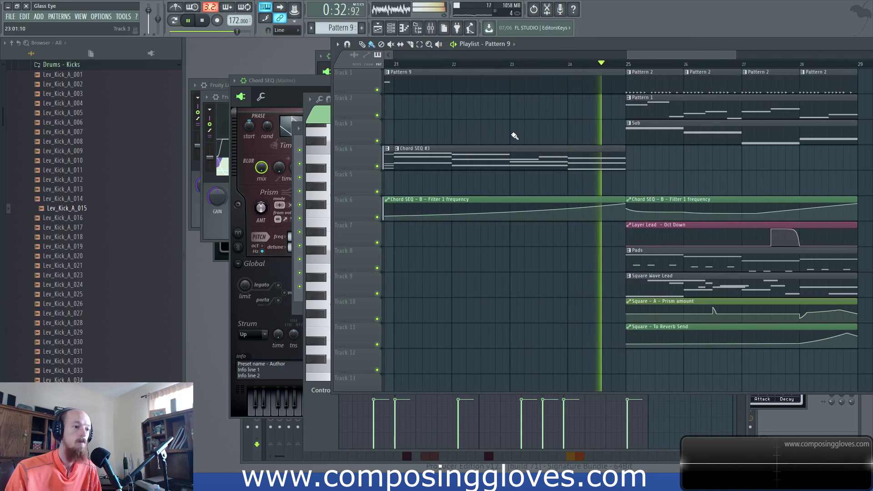
scroll(528, 141, down, 3)
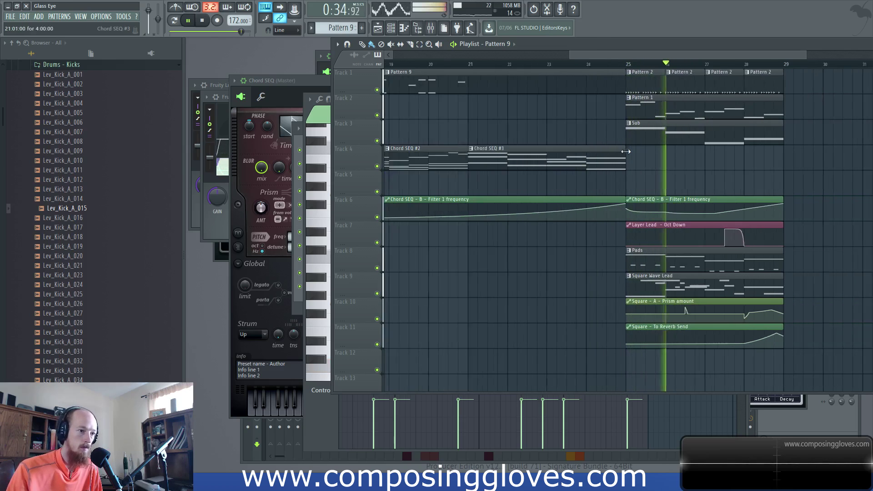
drag(571, 69, 692, 347)
key(space)
drag(598, 253, 691, 265)
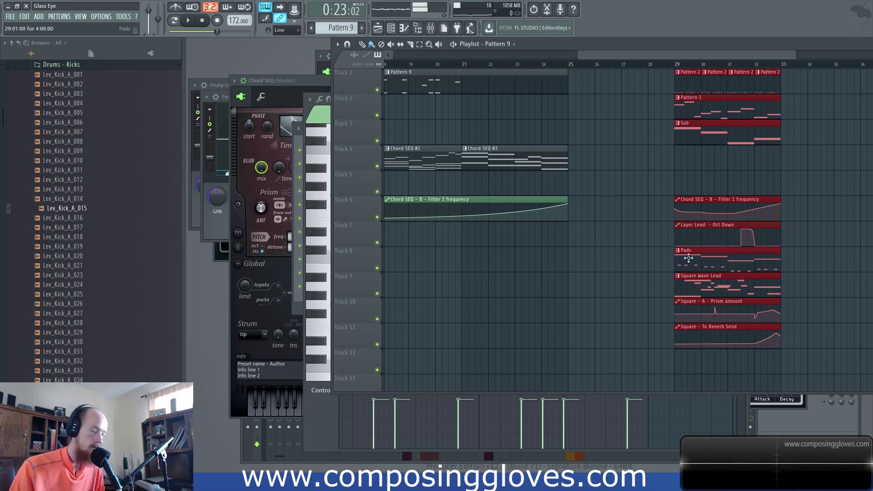
Play the arrangement from bar 13 and review the intro's transition into the filter drop at bar 17
drag(622, 55, 574, 68)
scroll(476, 109, up, 3)
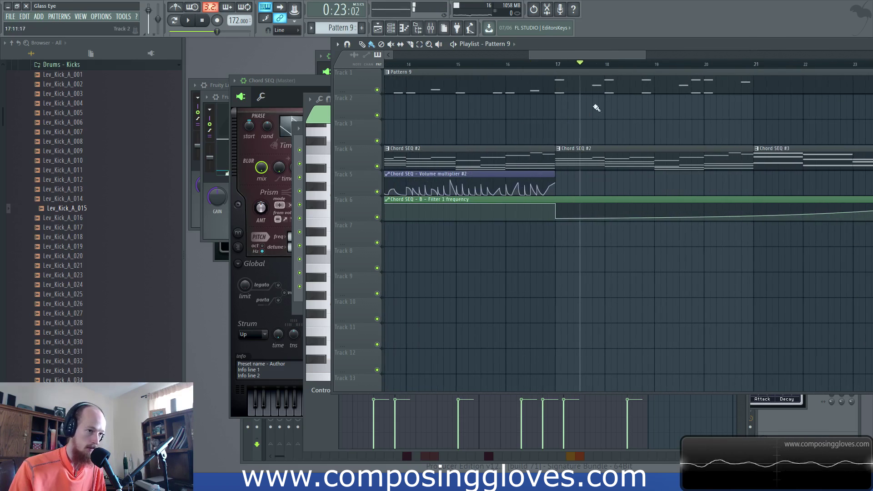
double_click(662, 80)
drag(580, 55, 566, 53)
scroll(578, 91, down, 3)
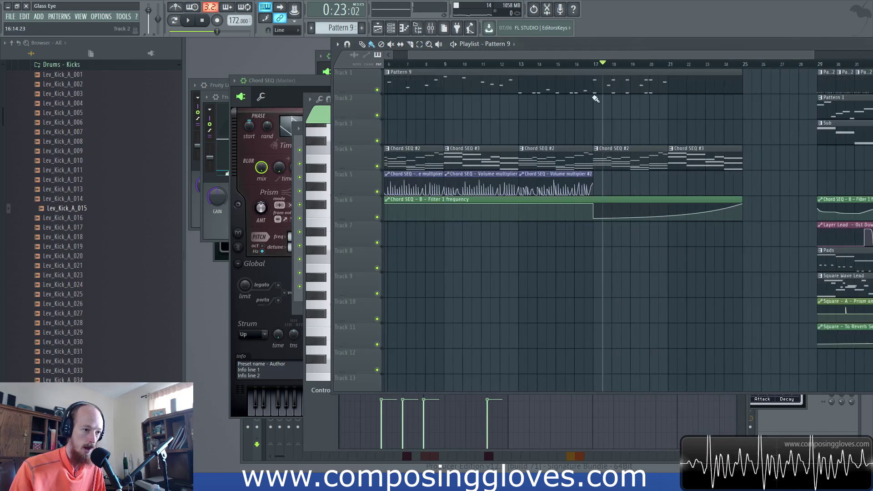
scroll(595, 99, down, 3)
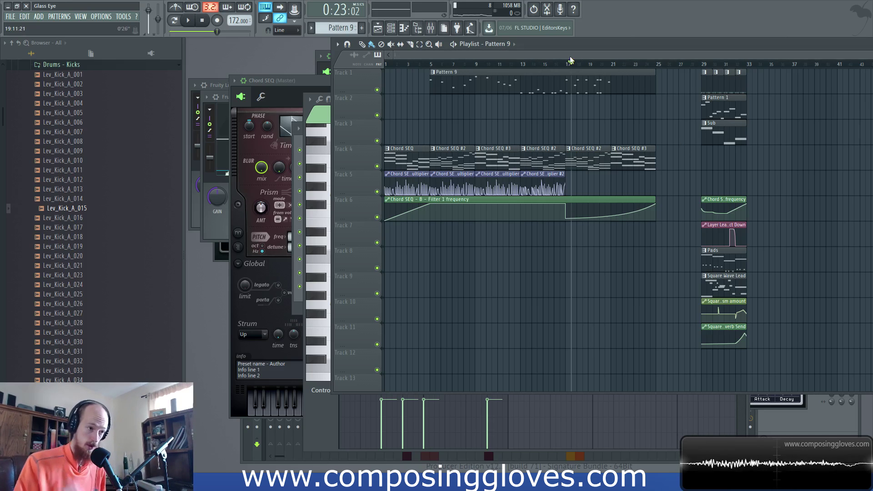
click(521, 64)
key(space)
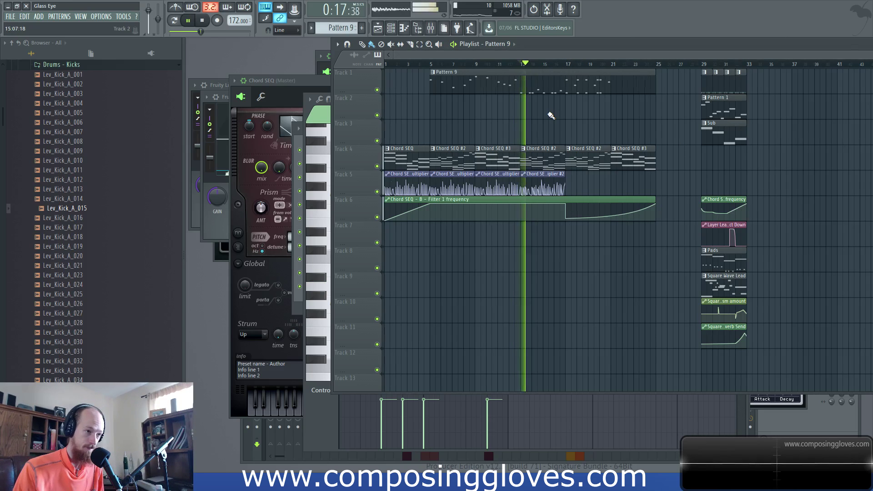
scroll(553, 114, up, 3)
drag(545, 114, 531, 114)
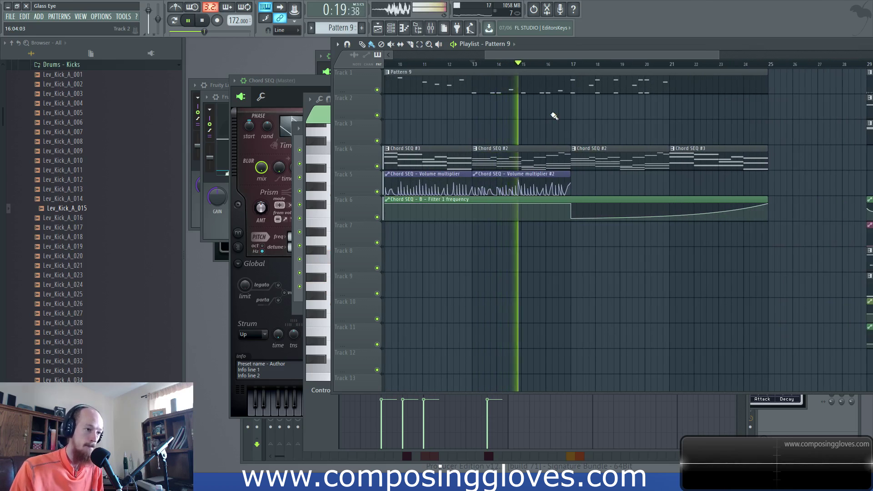
scroll(554, 116, up, 2)
drag(614, 115, 552, 116)
drag(640, 119, 585, 122)
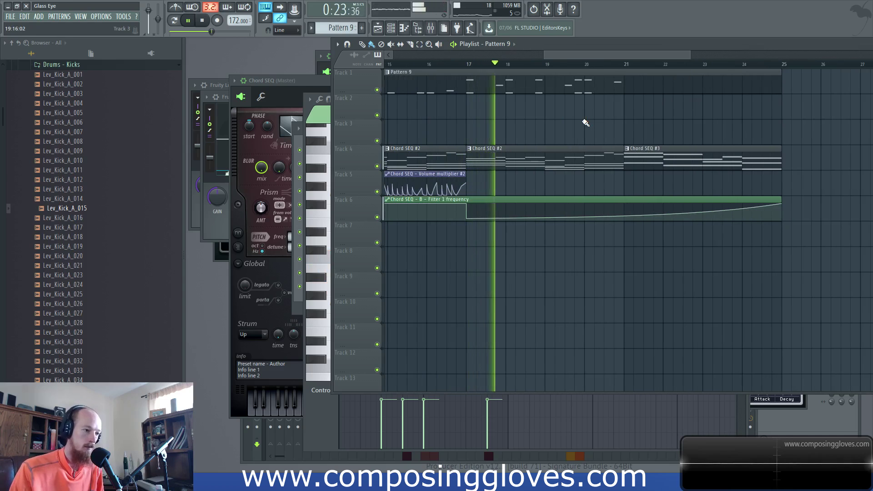
key(space)
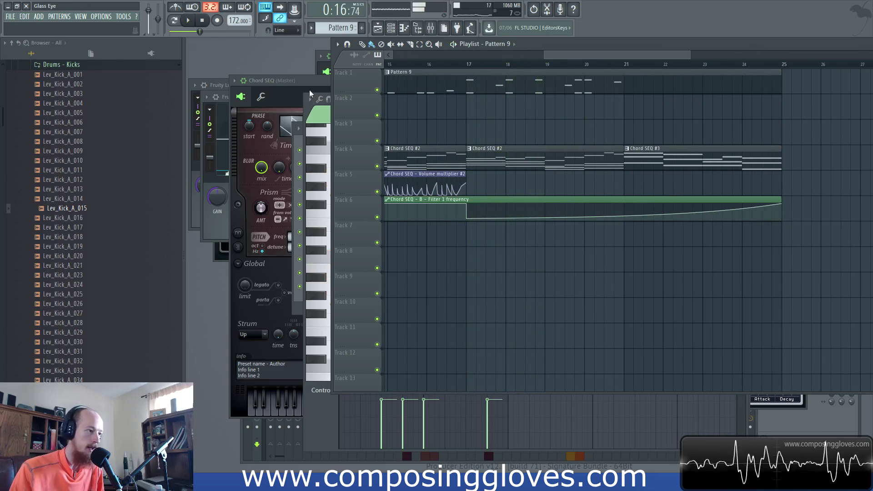
Show the Unsorted channel group and create a new pattern named Massive Riser
key(F6)
click(365, 133)
click(357, 160)
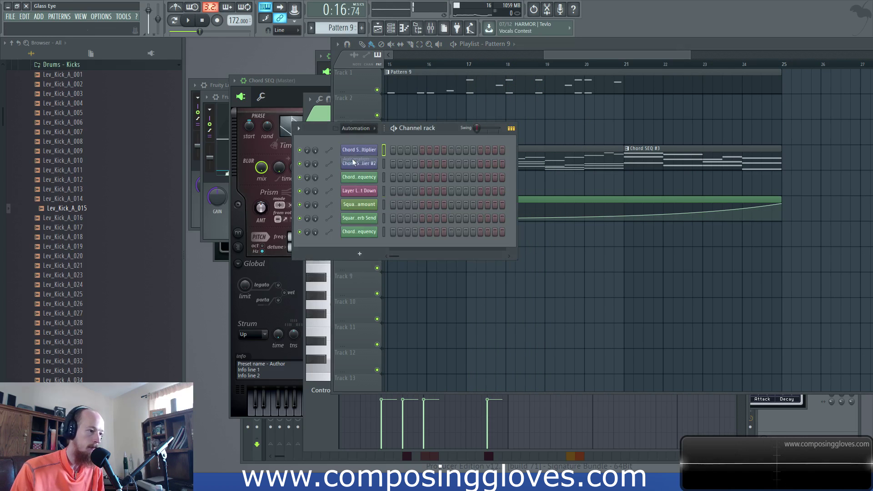
click(358, 167)
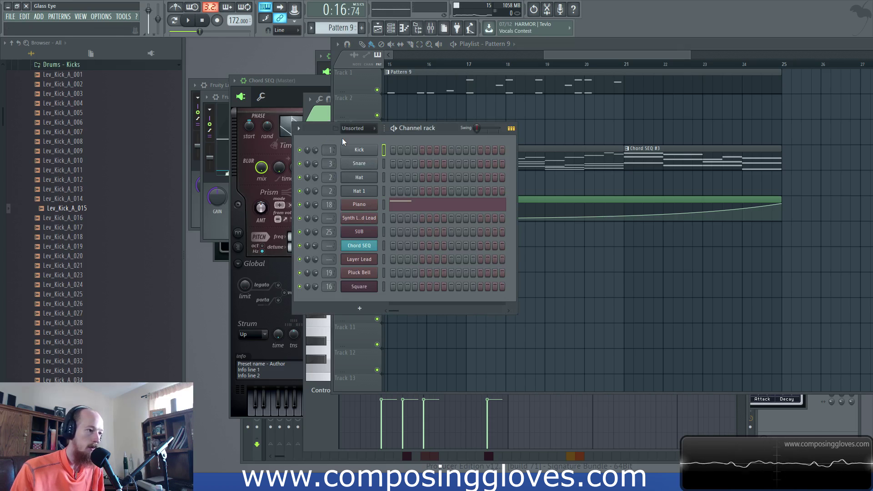
click(363, 28)
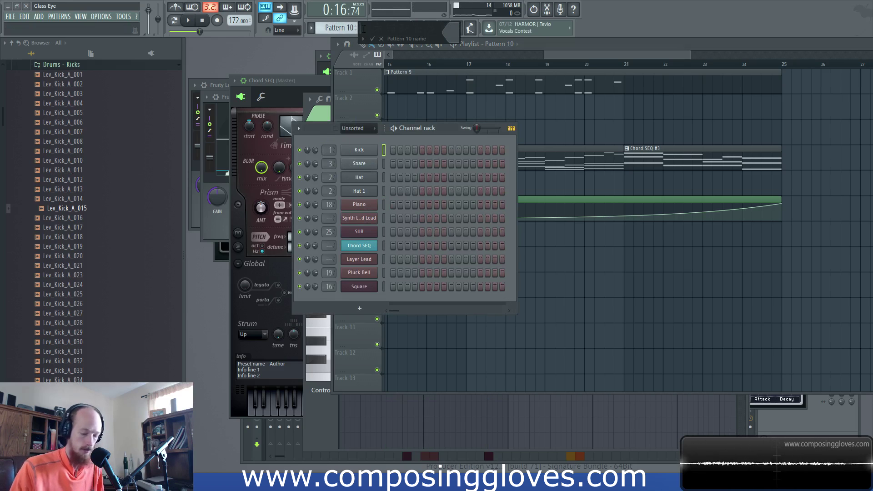
text(Massive Riser)
key(Return)
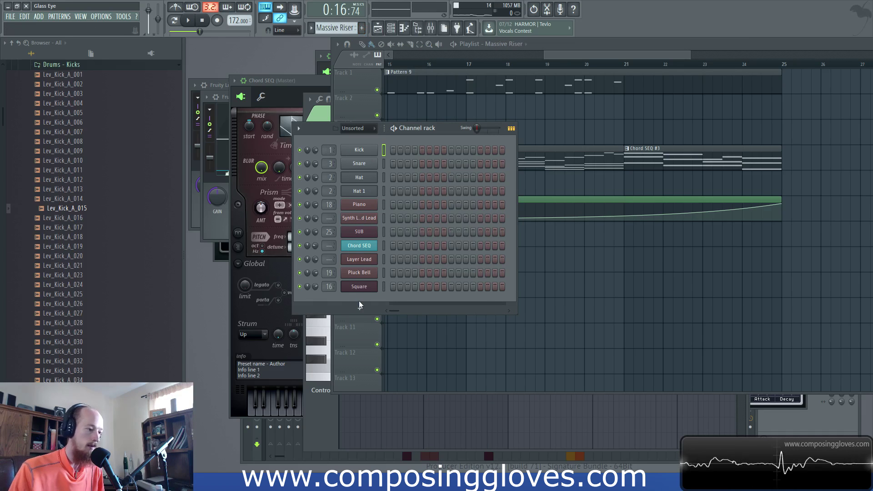
Add a Massive synth channel for the riser
click(359, 301)
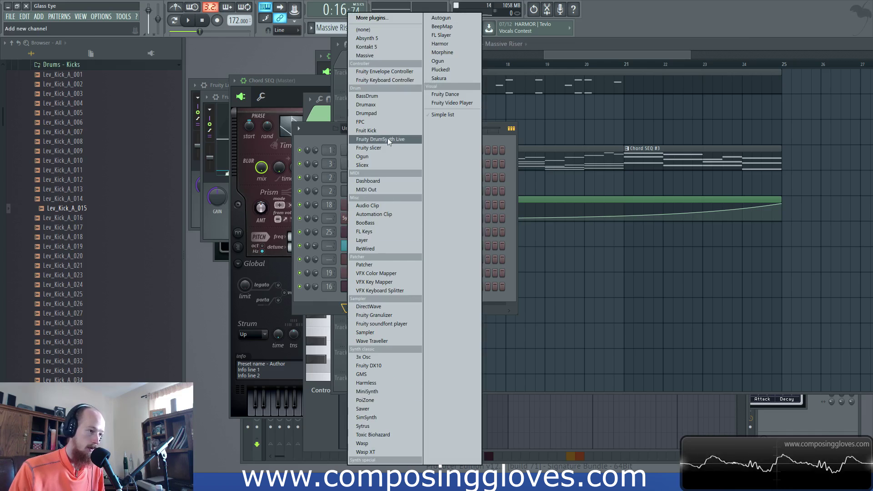
click(408, 54)
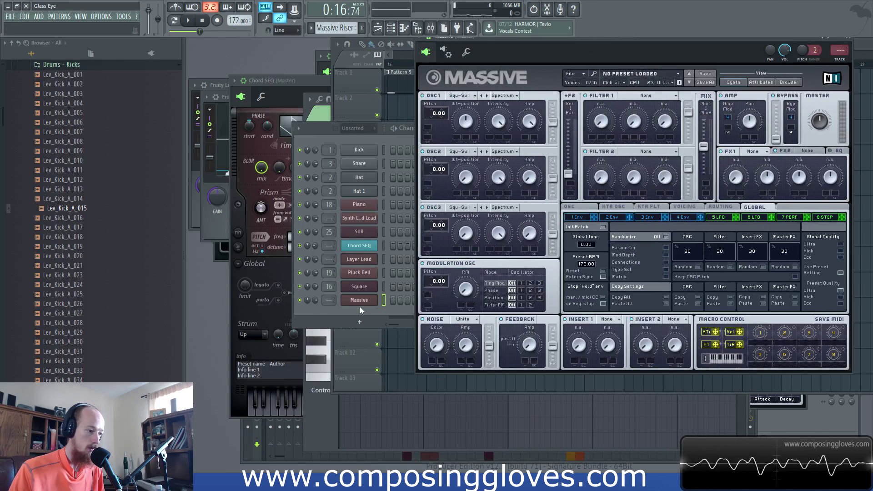
right_click(359, 301)
click(331, 313)
Try Tape noise in Massive's noise oscillator with the noise color turned up
click(445, 357)
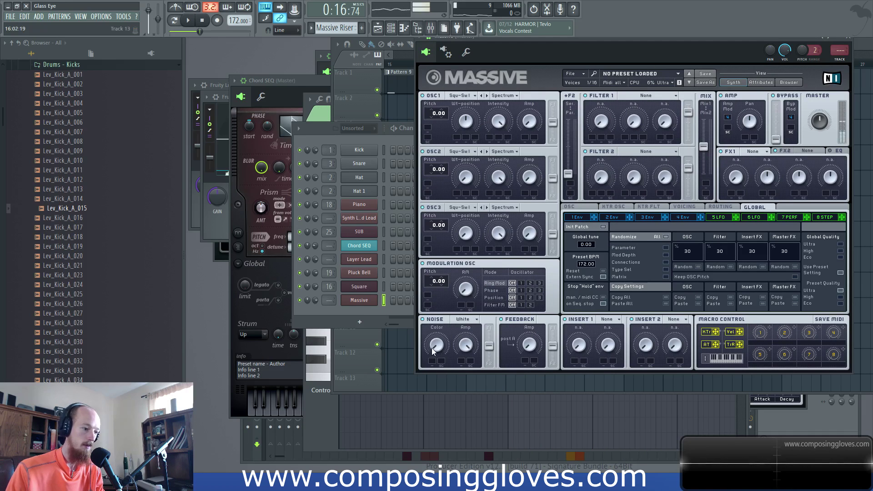
click(470, 325)
click(468, 324)
click(464, 320)
click(463, 322)
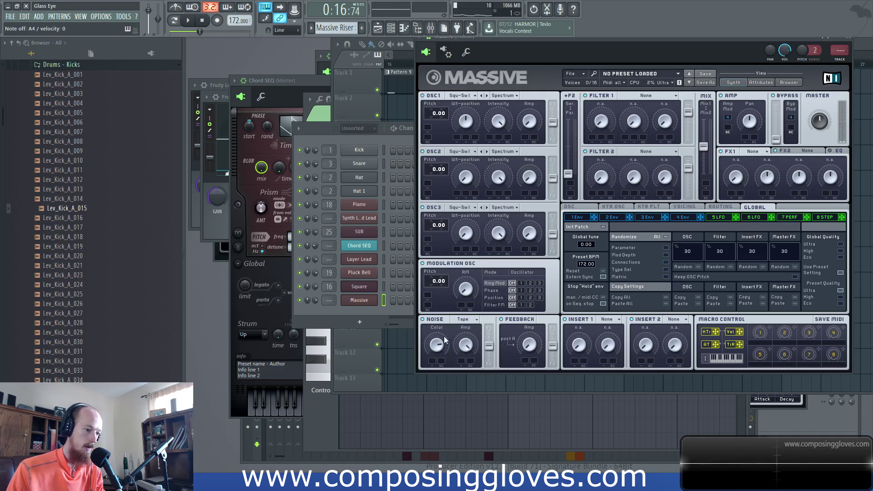
Load Reverb in Massive's FX1 with a raised dry/wet amount and switch the noise type to Bright
click(765, 152)
click(760, 158)
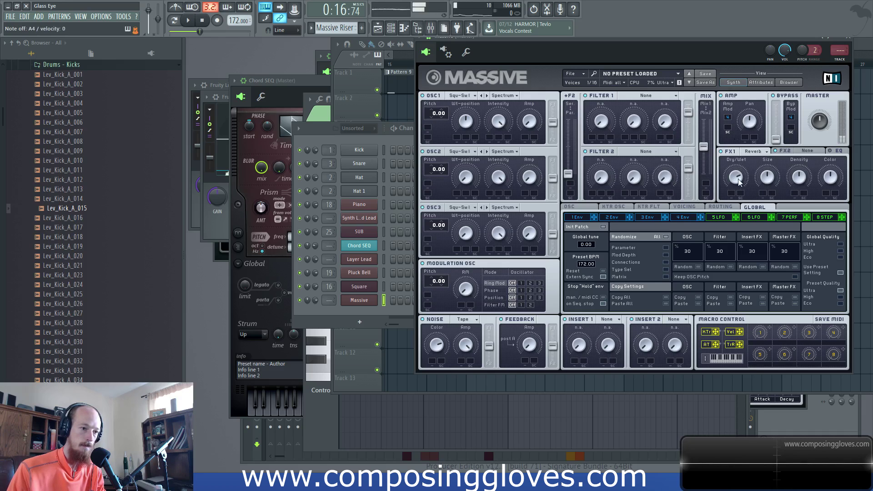
click(472, 320)
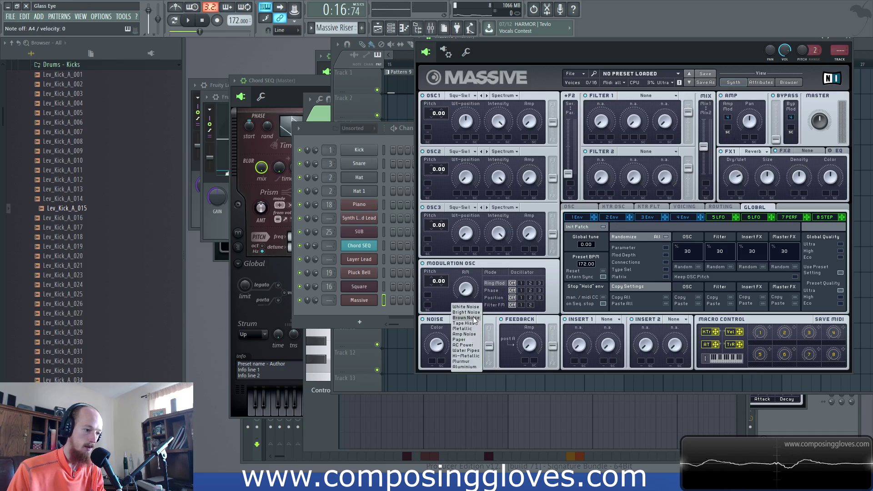
click(475, 312)
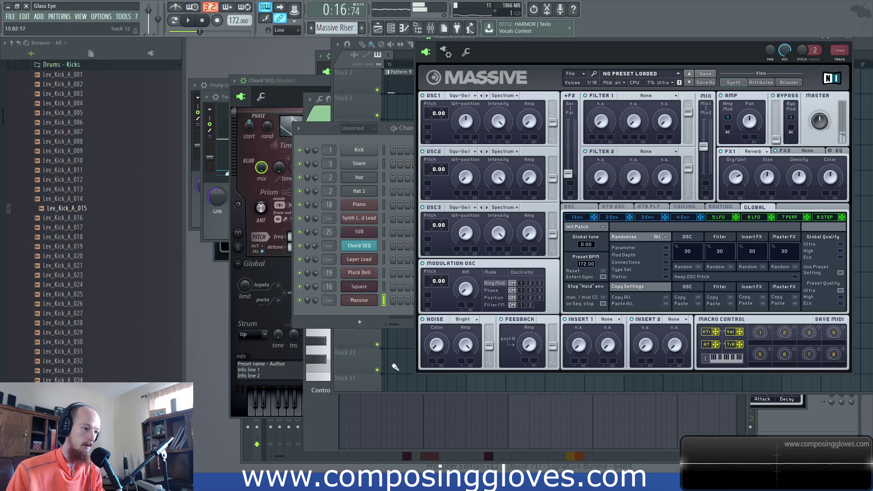
Add a C3 note lasting eight bars from bar 1 for Massive in the Massive Riser pattern
right_click(371, 302)
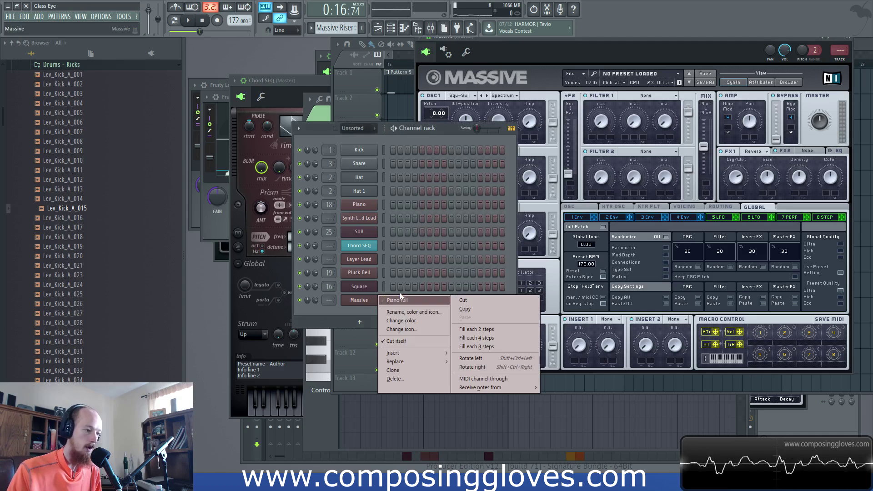
click(396, 298)
scroll(386, 283, down, 10)
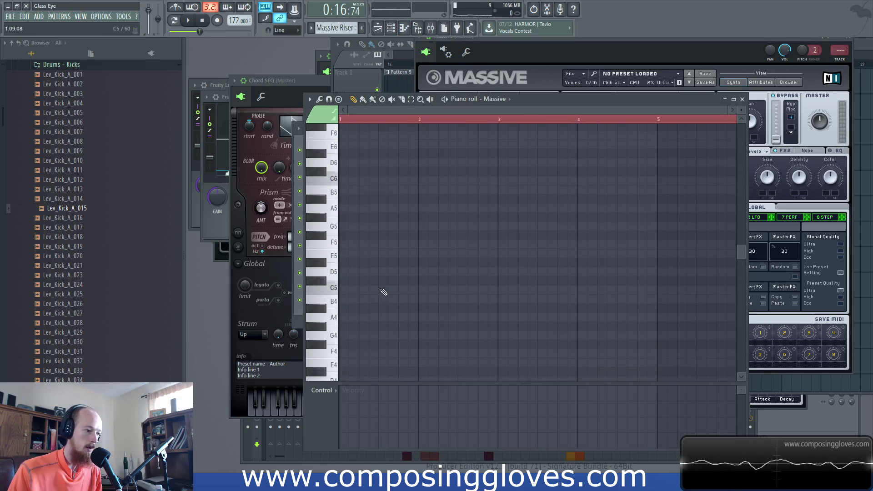
click(317, 315)
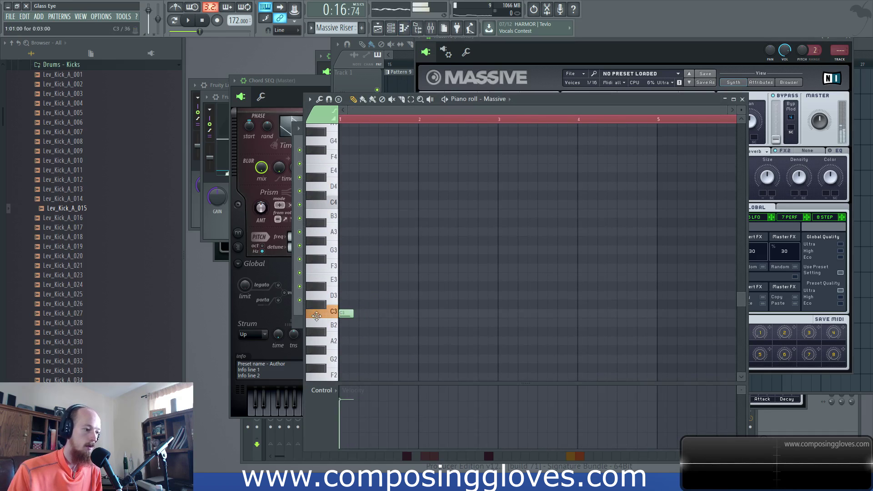
drag(354, 317, 657, 326)
scroll(635, 315, down, 3)
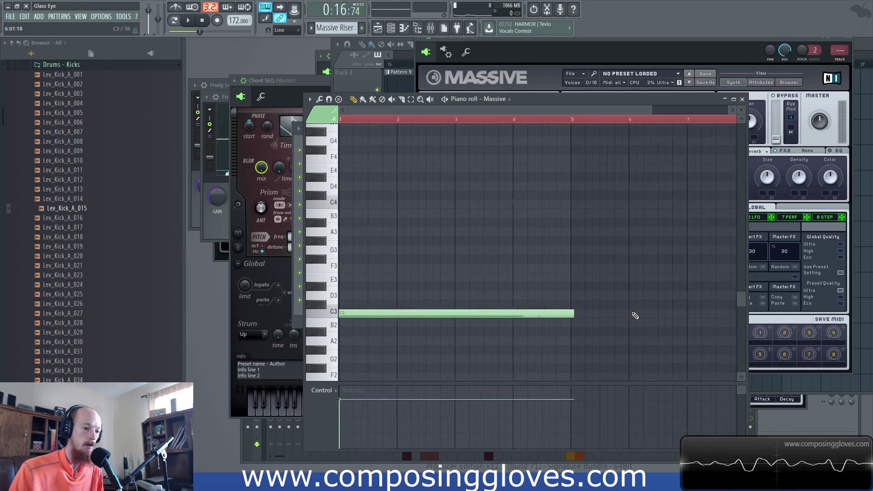
drag(515, 316, 690, 333)
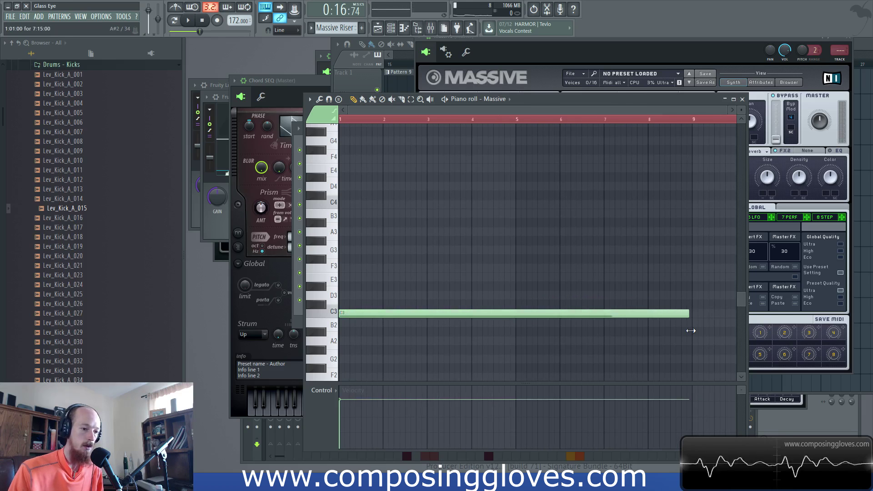
scroll(691, 331, up, 5)
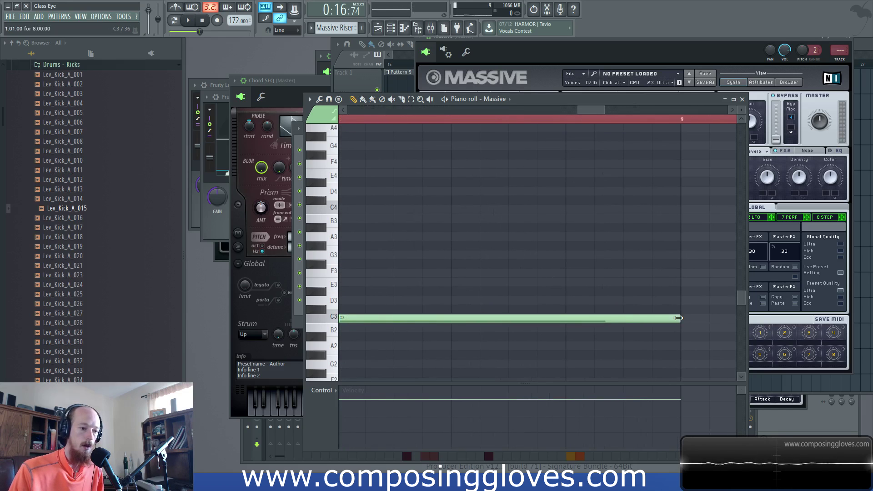
Place the Massive Riser clip on Track 7 from bar 9 to bar 17 and set the playlist time selection over it
drag(621, 44, 681, 169)
click(597, 57)
scroll(471, 191, down, 3)
drag(450, 223, 540, 233)
drag(680, 236, 514, 236)
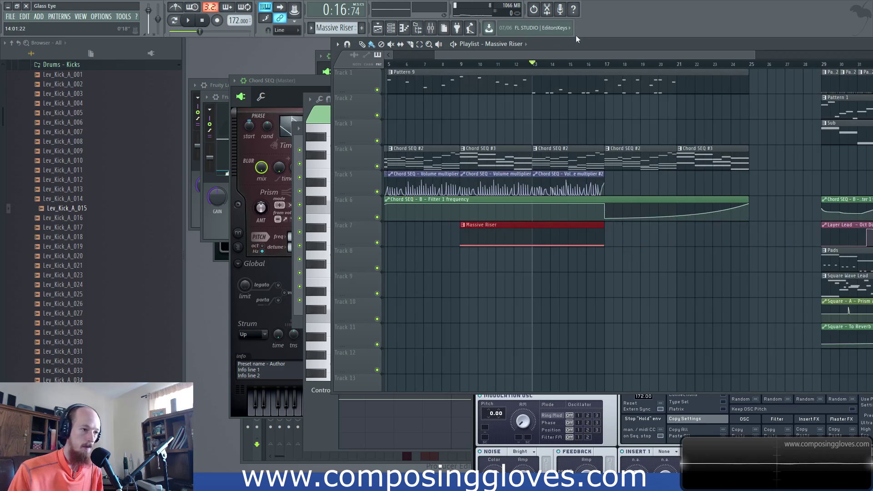
drag(606, 67, 473, 78)
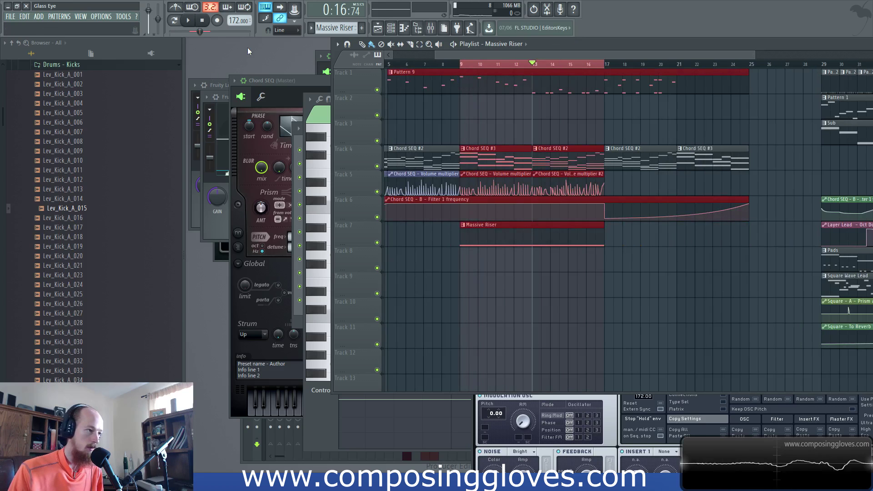
Browse Massive's parameters and create an automation clip for its noise color from bar 9 to bar 17
key(F6)
click(360, 300)
drag(559, 166, 482, 40)
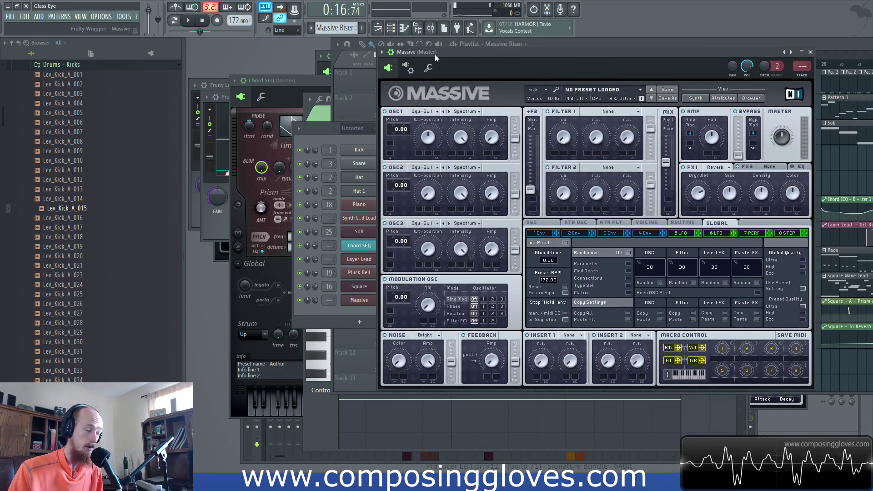
click(385, 55)
click(386, 56)
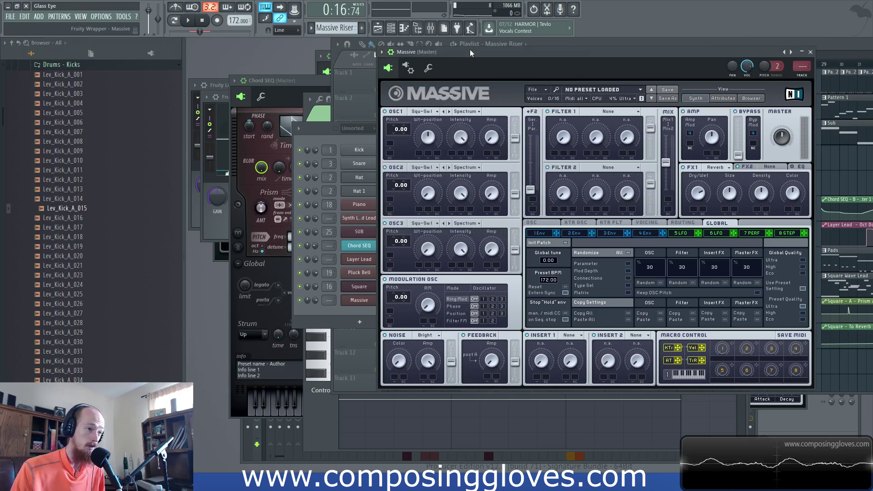
click(384, 55)
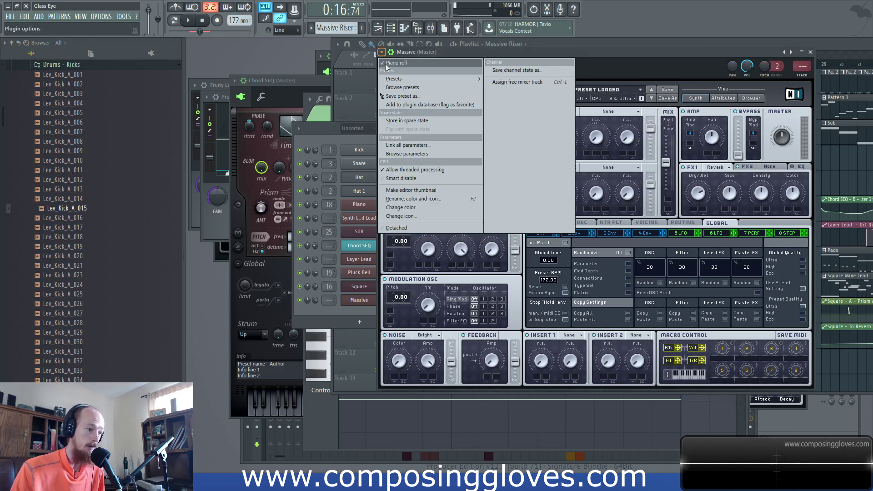
click(417, 154)
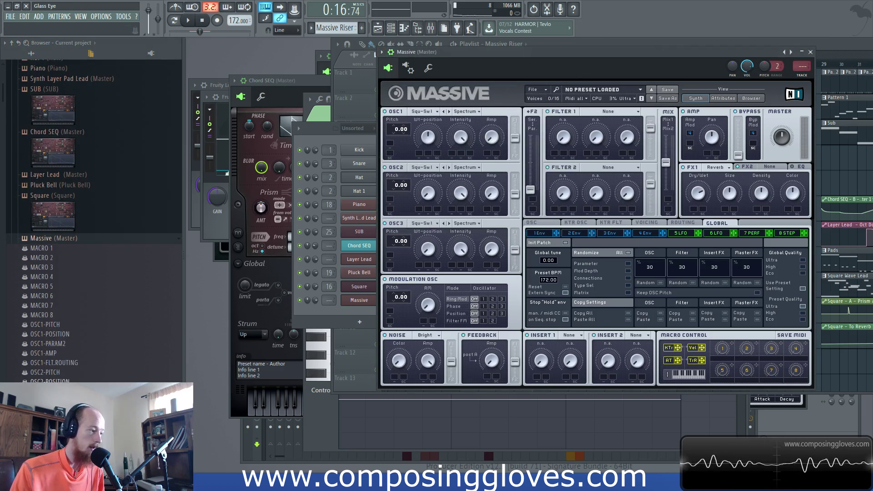
right_click(50, 353)
click(86, 389)
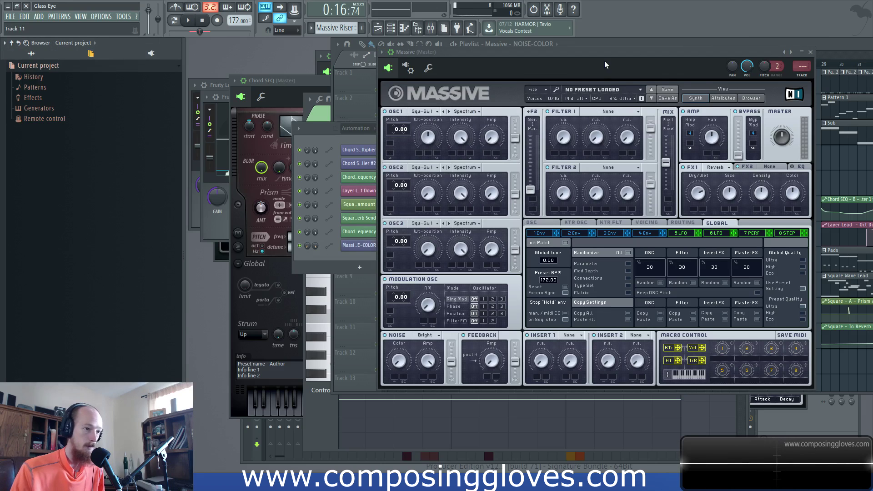
Shape the Massive noise color automation into a curve rising slowly from bar 9 and steeply into bar 17 during playback
drag(604, 60, 566, 103)
click(581, 70)
scroll(502, 226, up, 4)
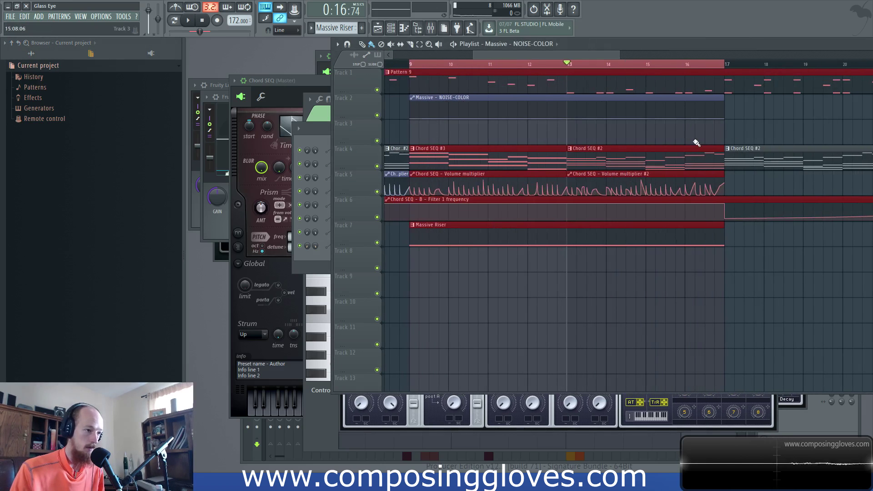
drag(724, 119, 715, 103)
key(space)
drag(561, 110, 562, 117)
drag(714, 103, 725, 101)
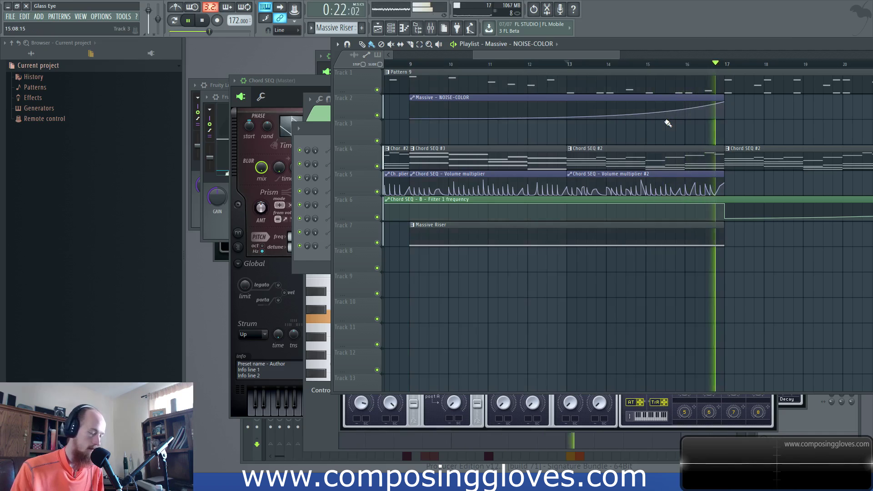
Play the riser from about bar 9 to hear the noise color automation and inspect the Massive Riser note
scroll(574, 136, down, 3)
scroll(572, 149, down, 3)
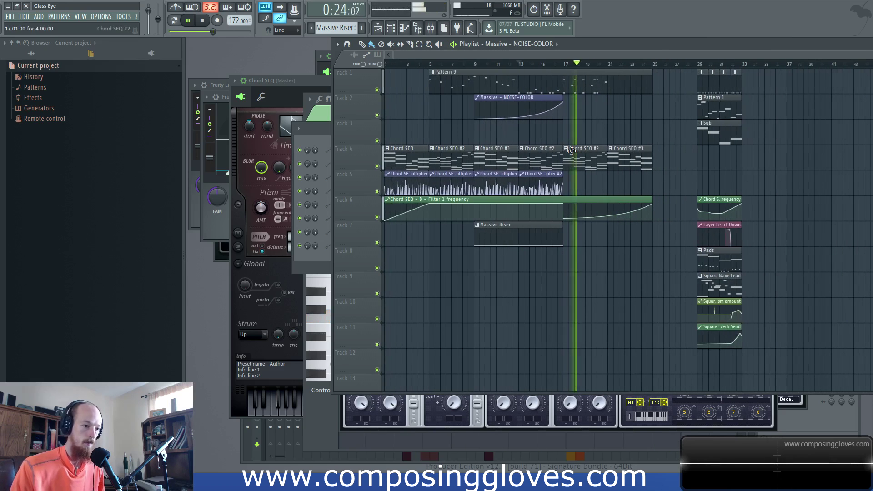
click(481, 67)
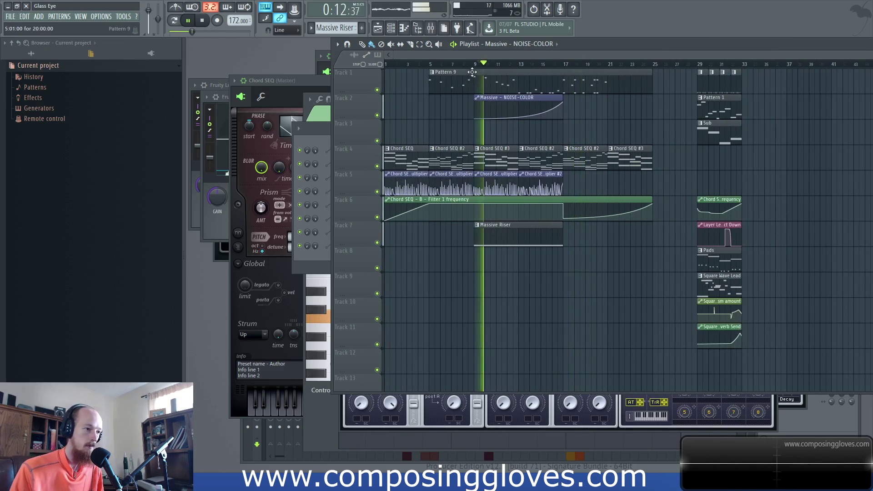
key(space)
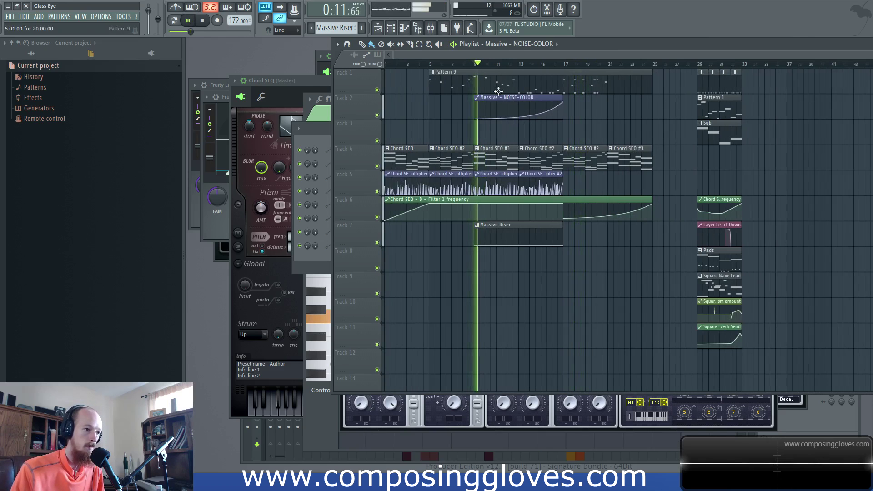
scroll(508, 114, up, 3)
scroll(508, 115, up, 2)
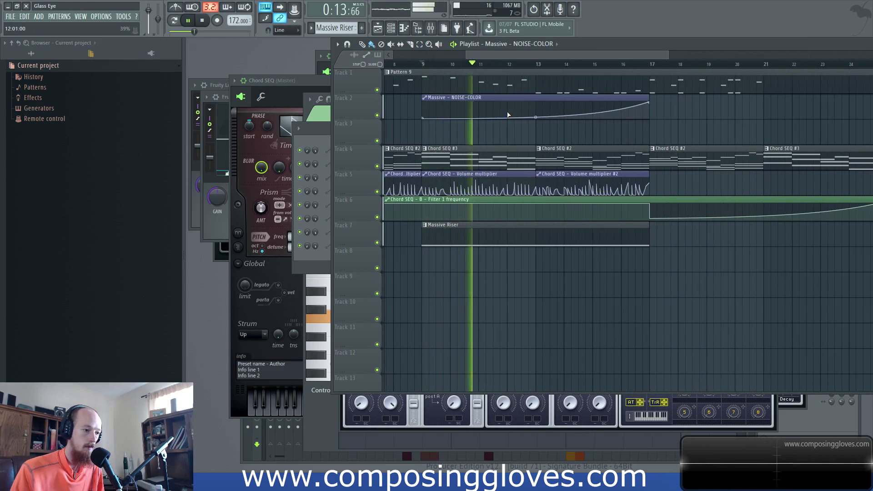
double_click(451, 241)
key(space)
key(F6)
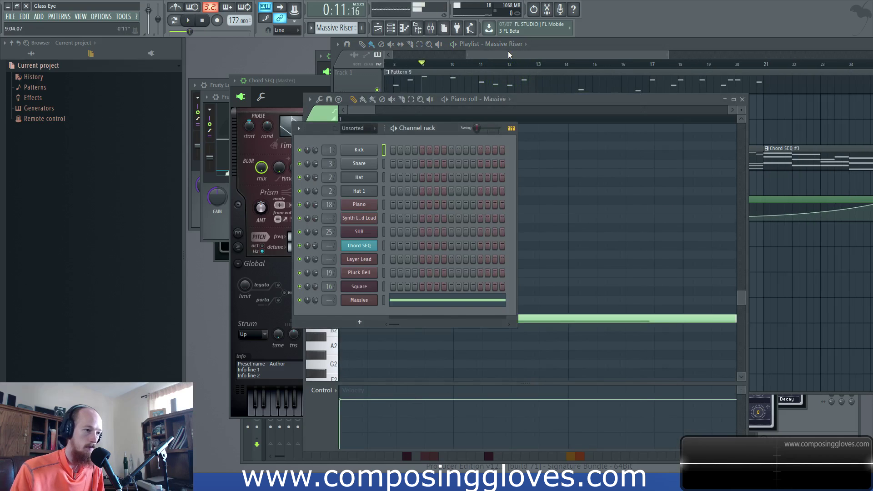
click(507, 53)
Select bars 9 to 17 and create an automation clip for Massive's volume multiplier
drag(425, 64, 651, 70)
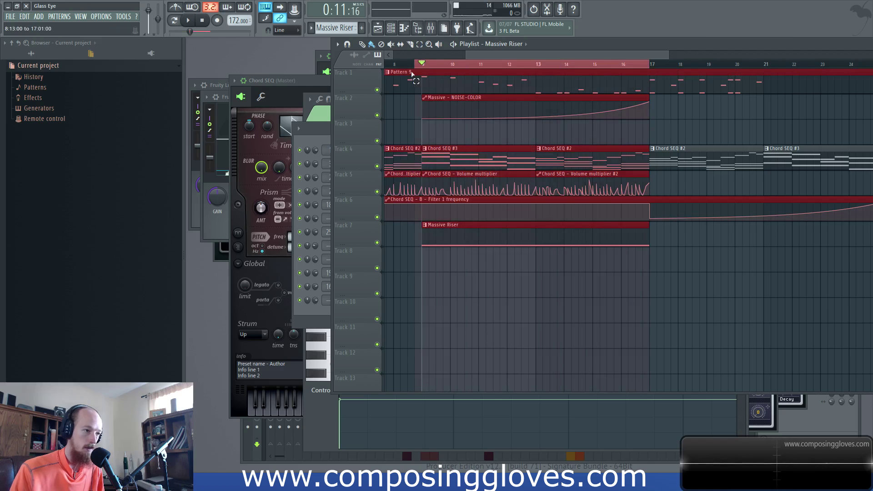
key(F6)
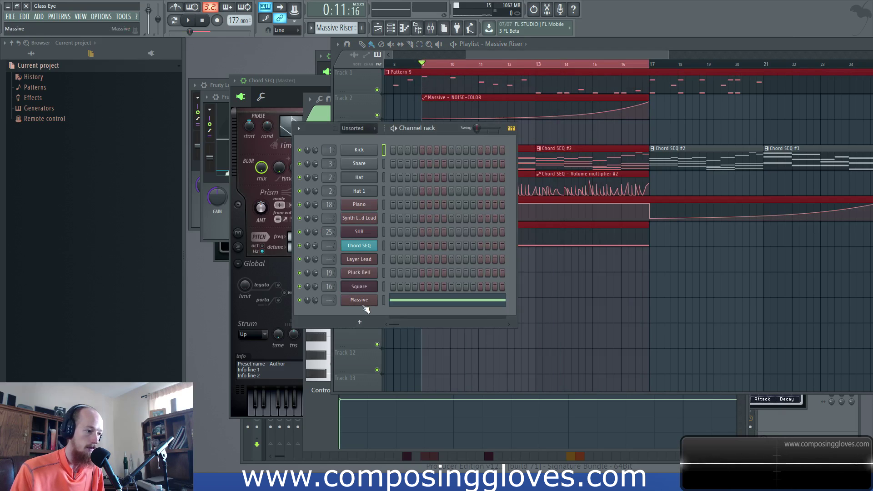
click(359, 300)
click(371, 110)
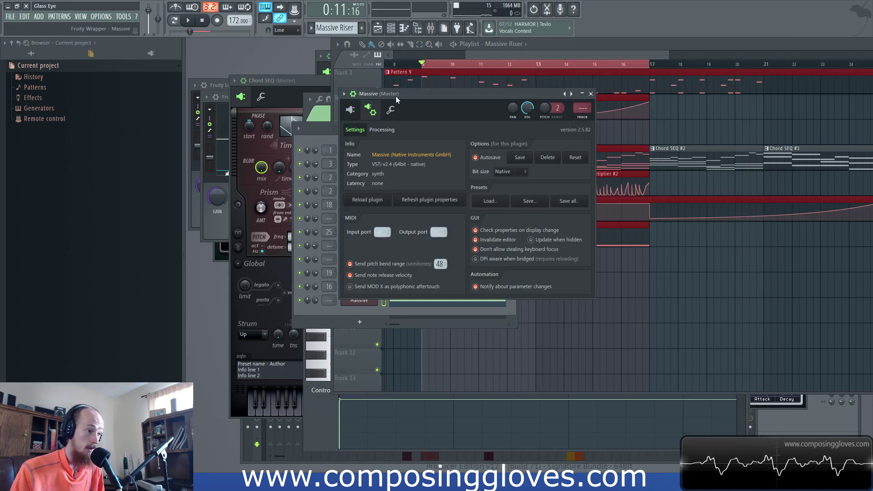
click(390, 110)
right_click(374, 145)
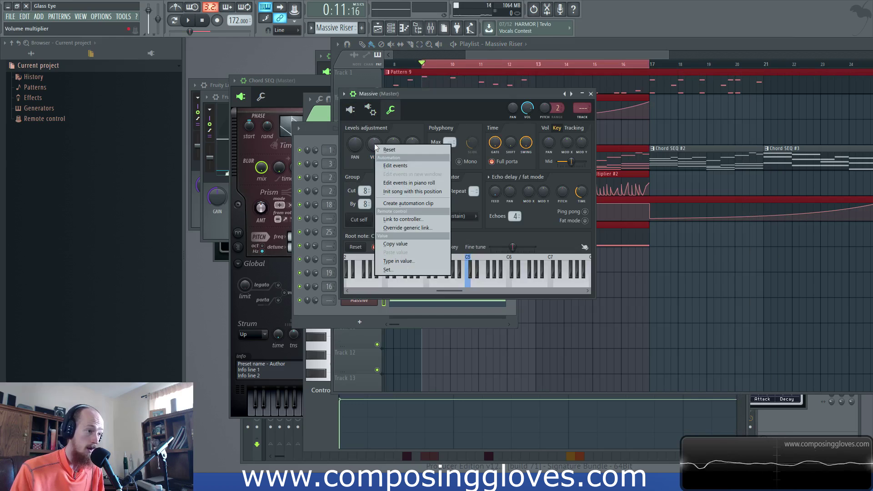
click(413, 204)
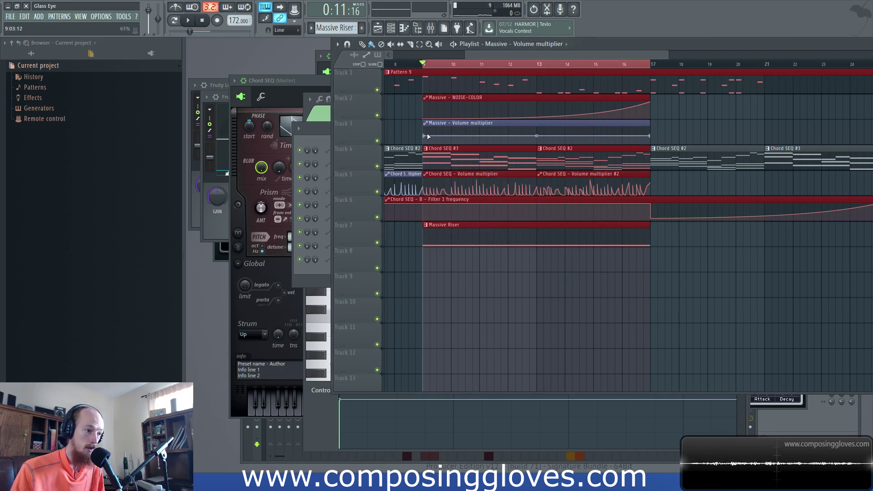
Lower the Massive volume automation's start point at bar 9 so the riser fades in toward bar 17, and play it
drag(428, 136, 427, 150)
key(space)
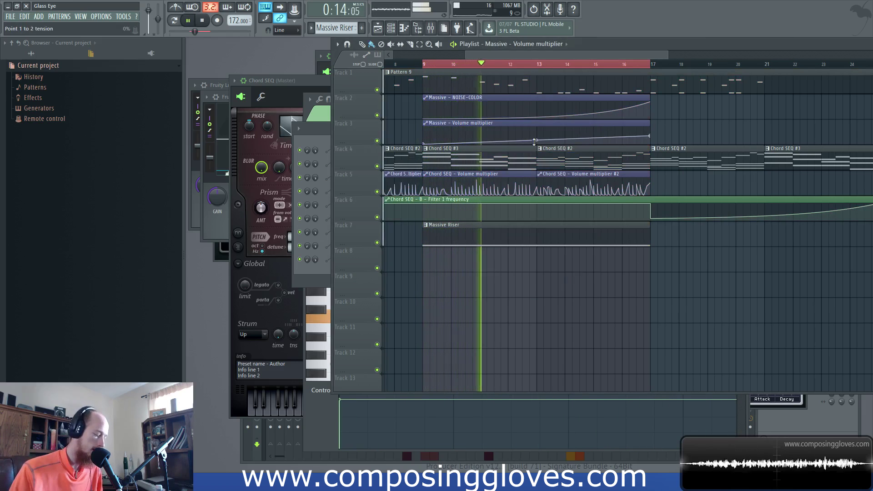
scroll(534, 142, down, 1)
key(ctrl+d)
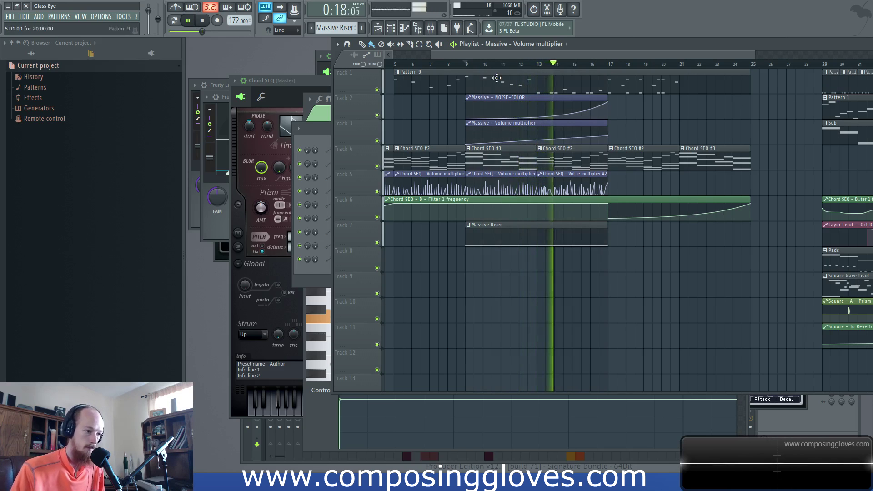
drag(467, 68, 608, 64)
key(space)
key(F6)
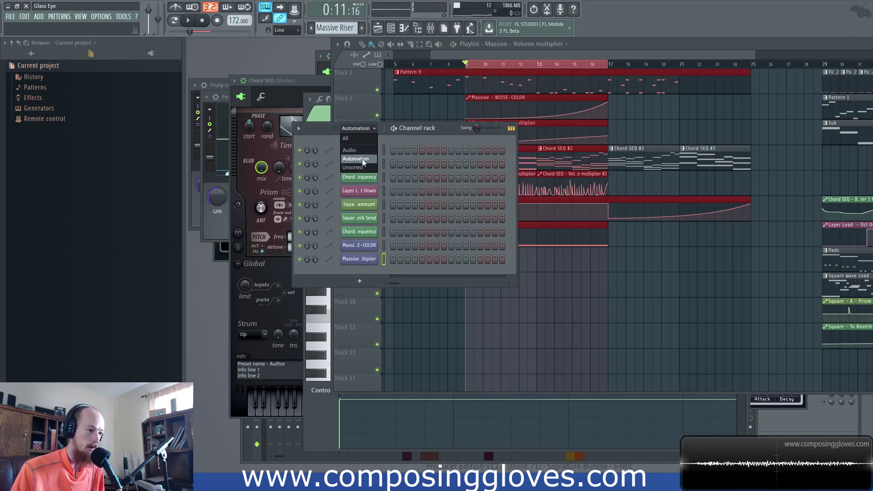
click(359, 168)
click(361, 301)
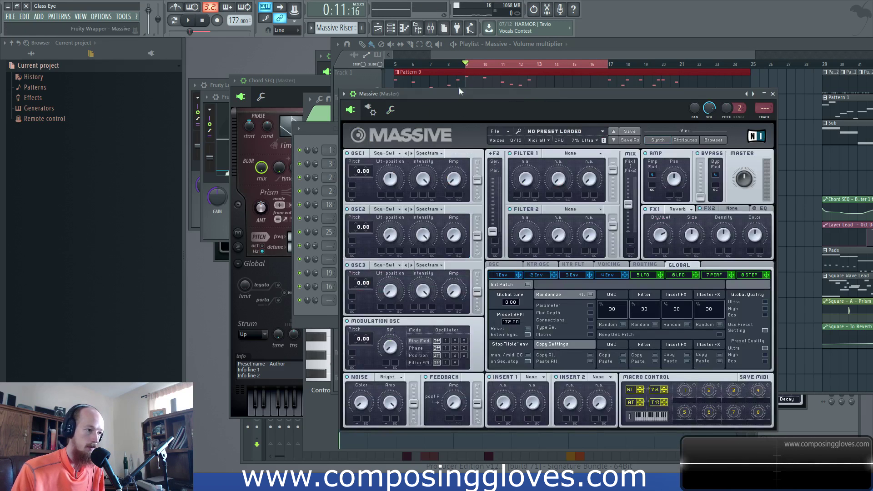
drag(455, 92, 577, 115)
right_click(309, 302)
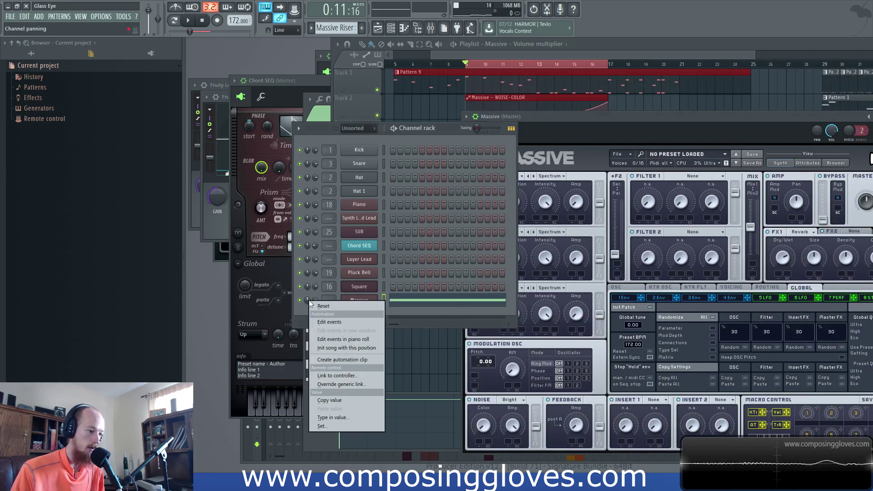
click(353, 360)
click(519, 55)
Add panning automation points alternating between 100% and 0% every half bar from bar 10 to bar 13
scroll(510, 218, up, 5)
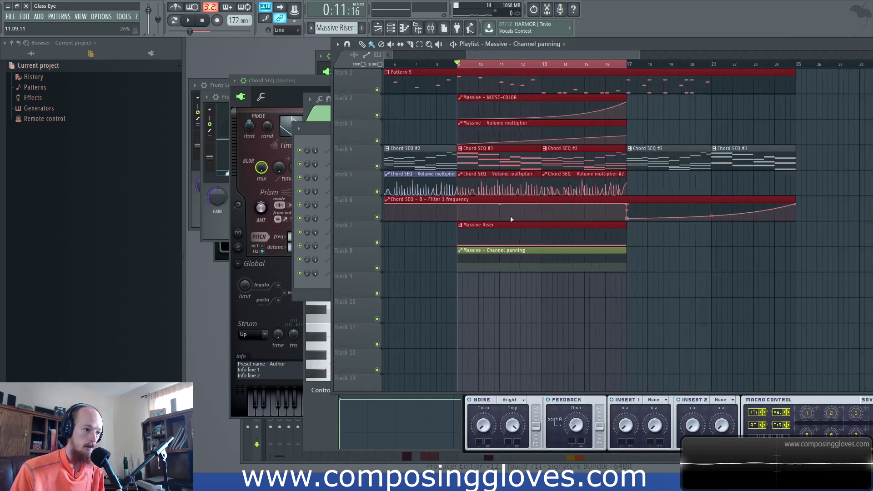
drag(444, 263, 442, 256)
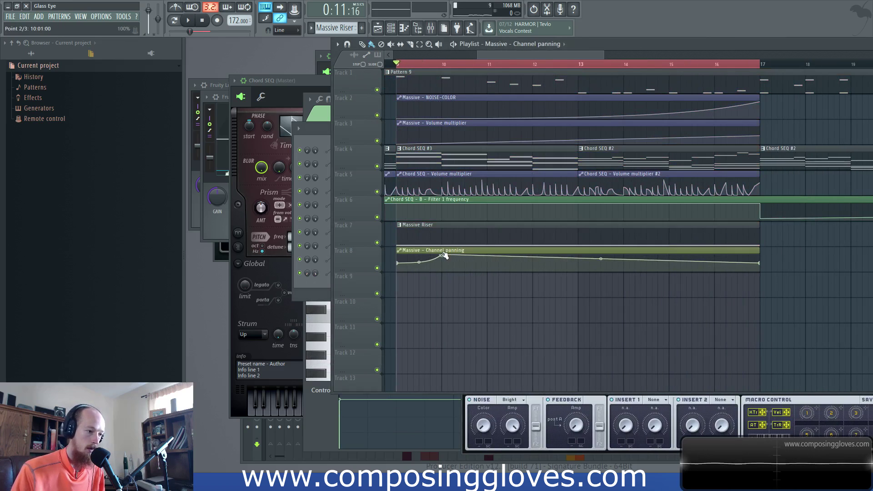
click(465, 272)
click(487, 256)
click(516, 272)
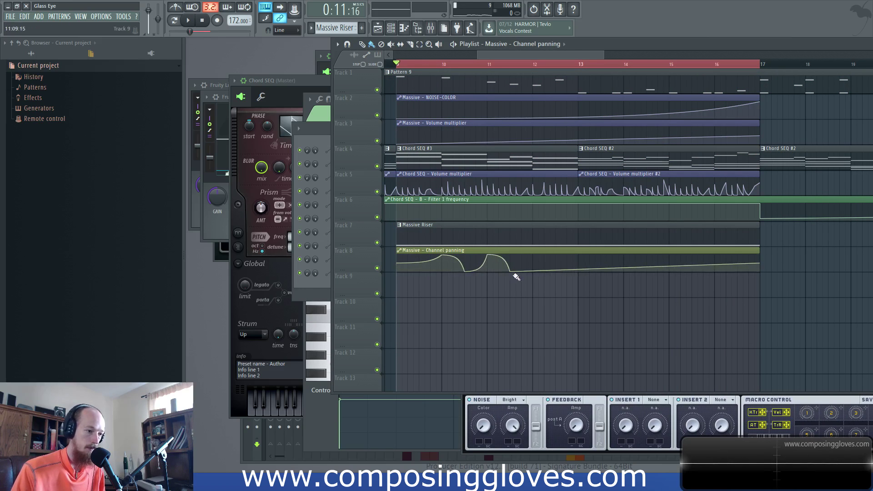
drag(533, 271, 538, 250)
click(555, 271)
click(578, 256)
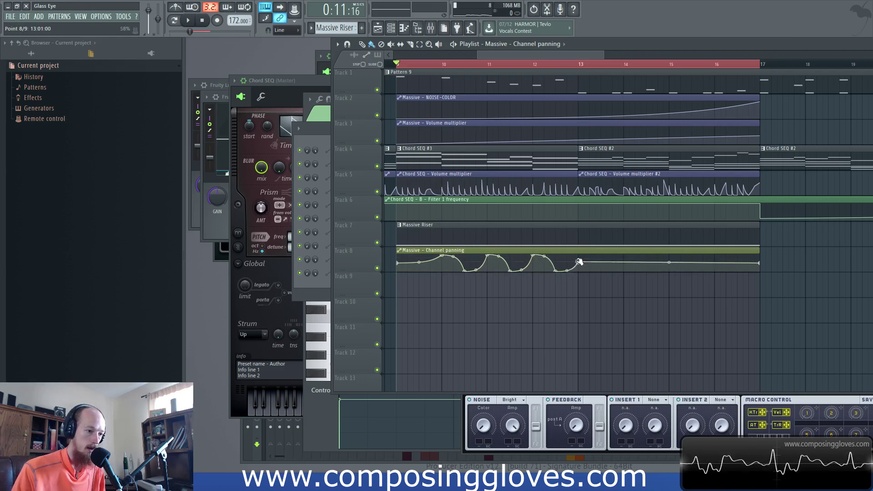
Continue the Massive panning swings from bar 13 into bar 16 with progressively shorter spacing, undoing the accidental clip copy on Track 9
click(595, 271)
drag(600, 269, 601, 256)
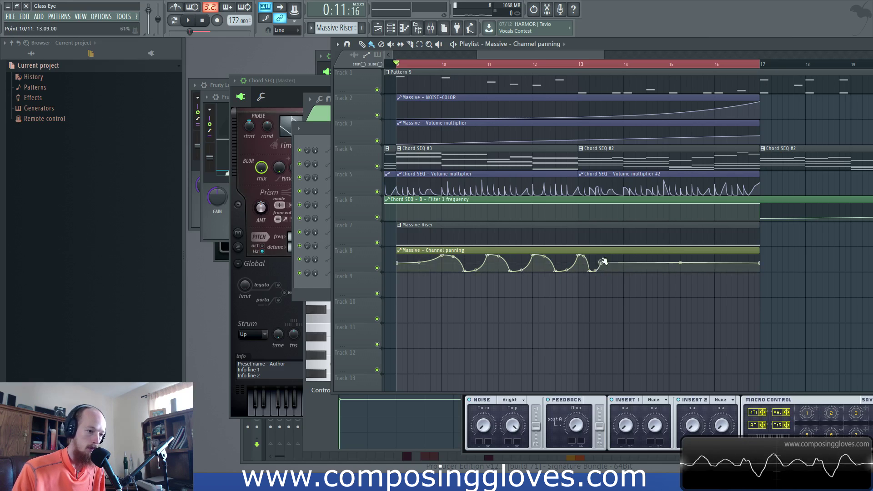
click(618, 272)
click(621, 274)
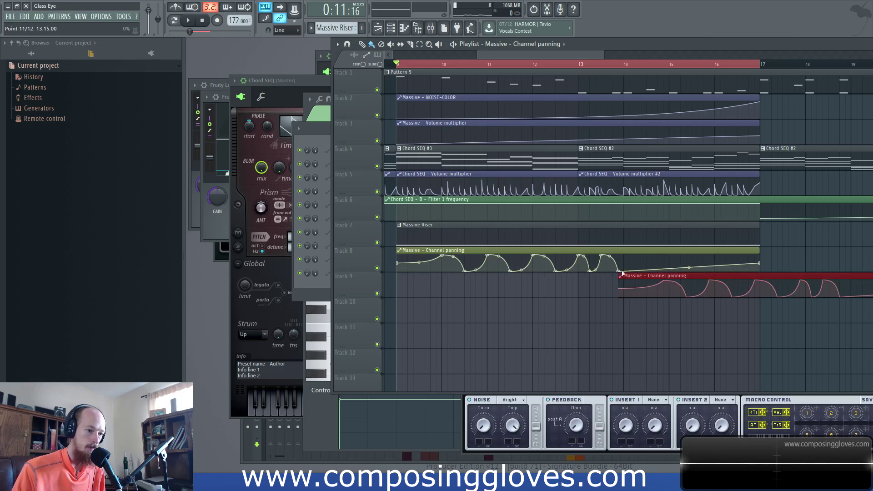
key(ctrl+z)
mouse_move(606, 276)
mouse_down()
mouse_move(629, 264)
mouse_move(630, 250)
mouse_move(623, 251)
mouse_move(637, 276)
mouse_move(650, 251)
mouse_move(668, 265)
mouse_move(670, 248)
mouse_move(646, 272)
mouse_move(656, 278)
mouse_move(514, 306)
mouse_move(418, 288)
mouse_move(466, 281)
mouse_move(480, 249)
mouse_move(491, 283)
mouse_move(513, 251)
mouse_move(527, 275)
mouse_move(544, 253)
mouse_move(555, 274)
mouse_move(559, 248)
mouse_up()
scroll(683, 264, up, 3)
click(526, 272)
click(572, 271)
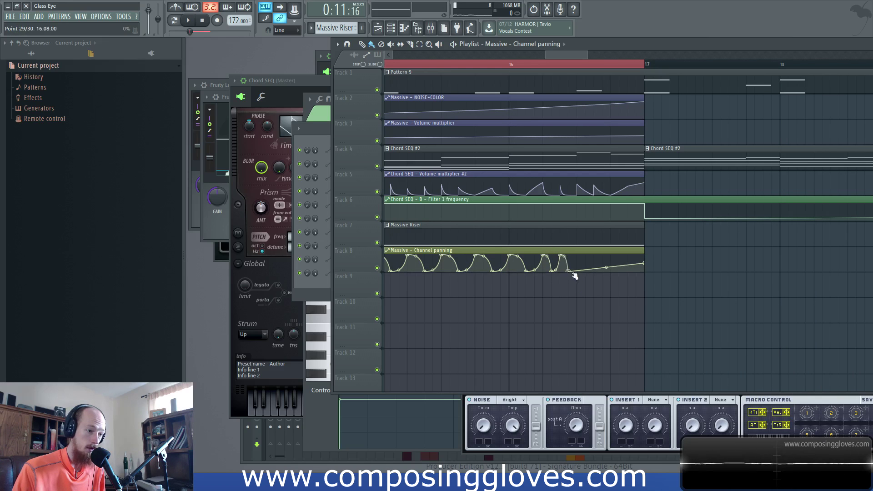
Add the fastest alternating high and low panning points through the second half of bar 16
click(578, 256)
click(589, 271)
click(595, 256)
click(603, 272)
mouse_move(610, 265)
mouse_down()
mouse_move(602, 272)
mouse_move(611, 251)
mouse_up()
right_click(619, 270)
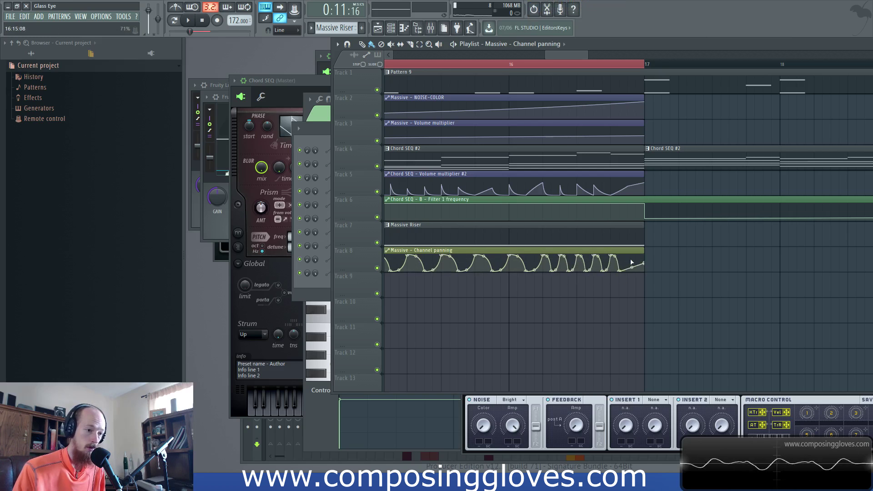
Play bars 9 to 17 to hear the accelerating panning on the riser
scroll(637, 274, down, 5)
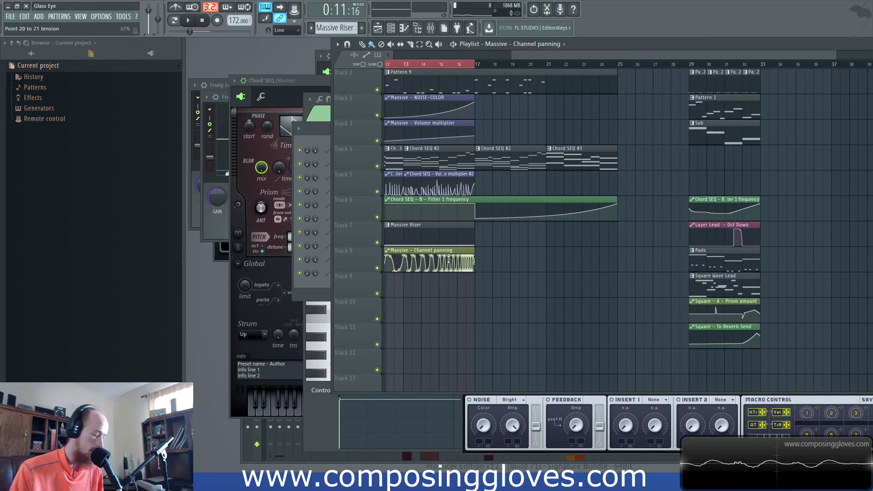
key(space)
scroll(643, 265, up, 3)
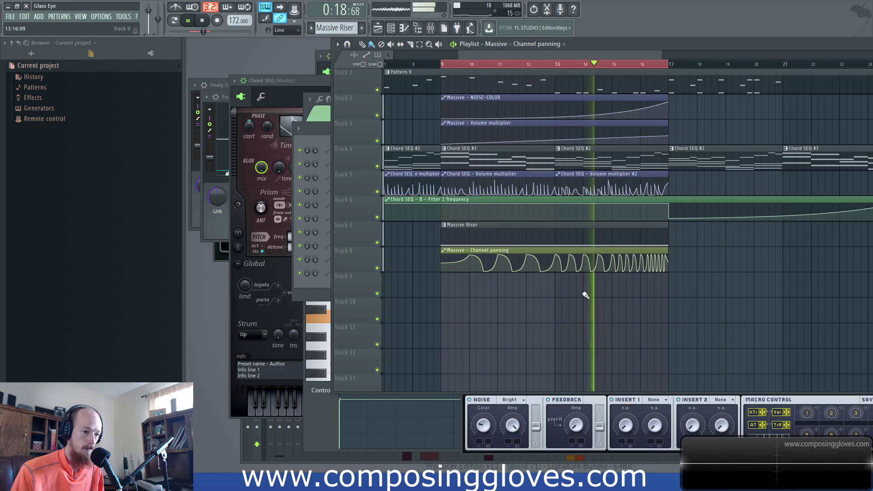
Set the snap to 1/2 step and add rapidly alternating high and low Massive panning points at the end of bar 16
scroll(584, 294, up, 4)
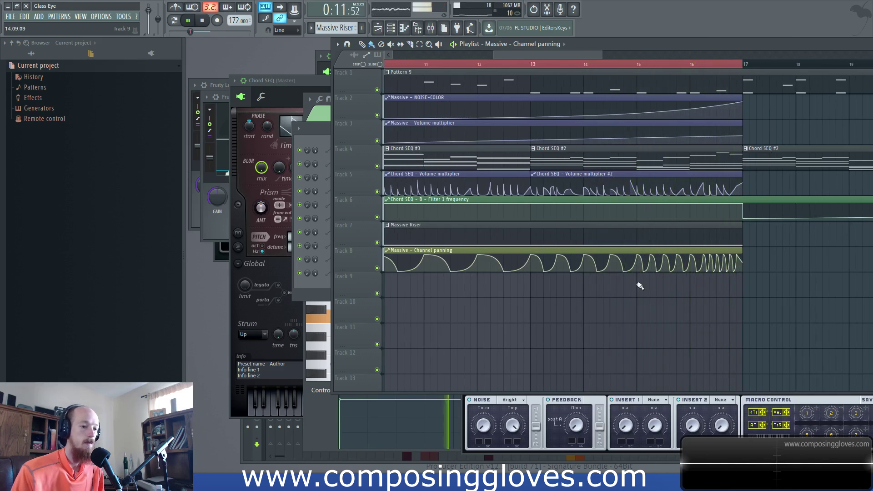
scroll(768, 288, up, 8)
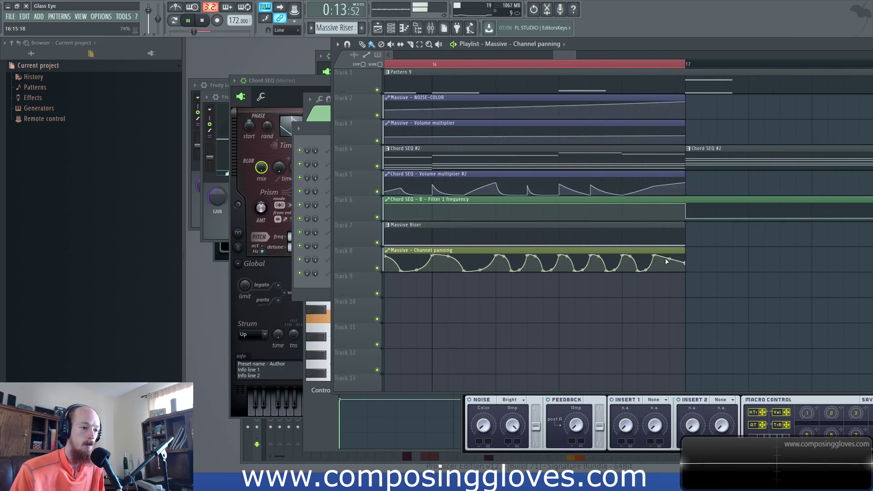
click(288, 31)
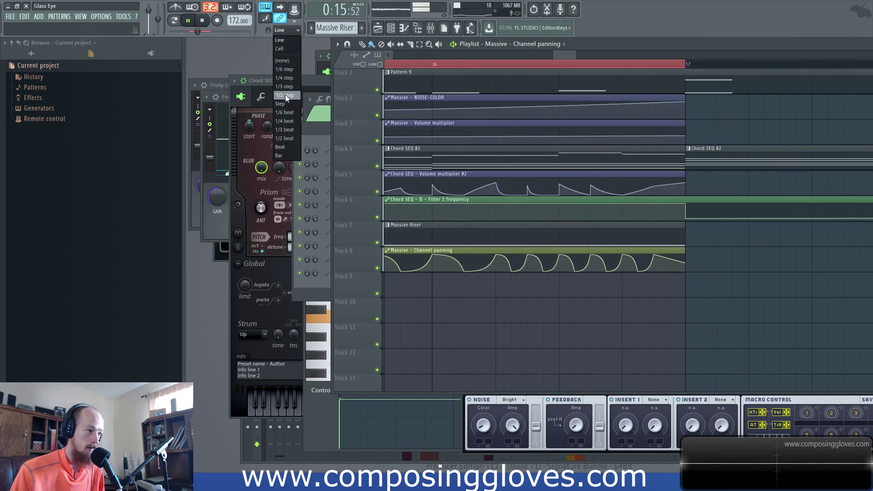
click(285, 96)
scroll(637, 275, up, 1)
drag(638, 271, 624, 272)
right_click(638, 255)
right_click(652, 271)
right_click(682, 271)
right_click(690, 270)
right_click(697, 256)
right_click(713, 269)
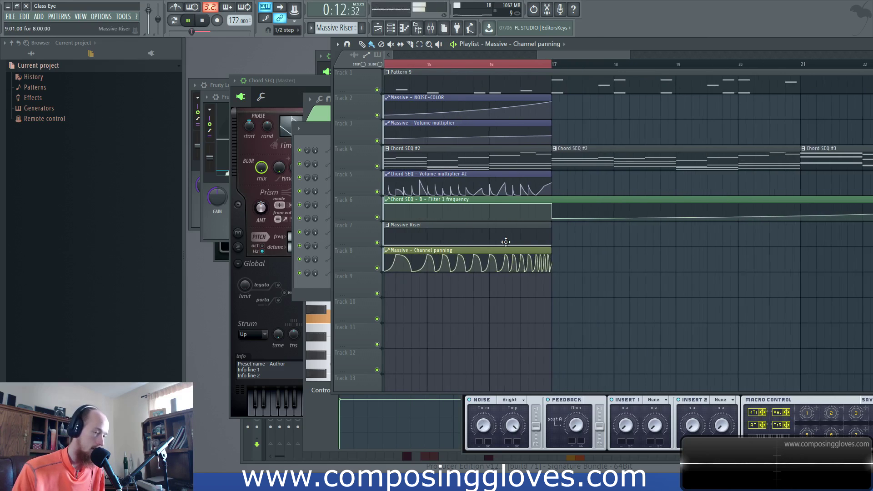
key(space)
Show the Unsorted channels in the channel rack and select the Sub pattern in the playlist
scroll(568, 240, down, 3)
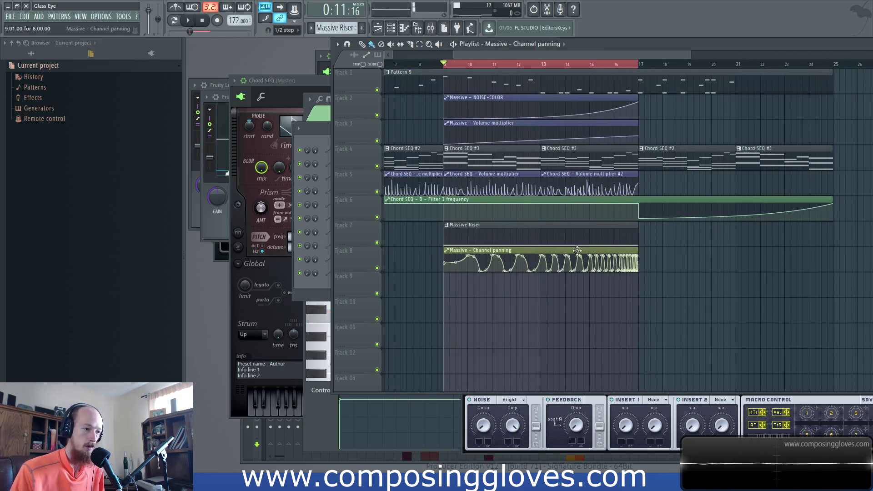
scroll(508, 67, down, 4)
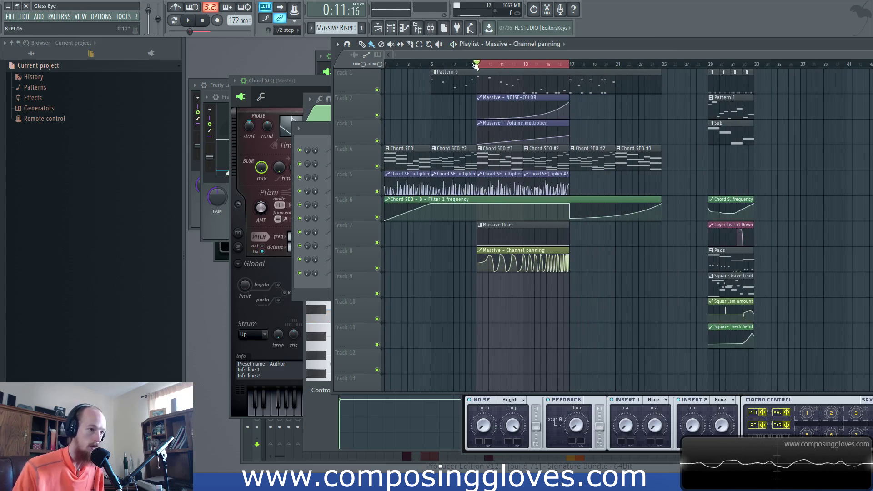
key(F6)
click(361, 129)
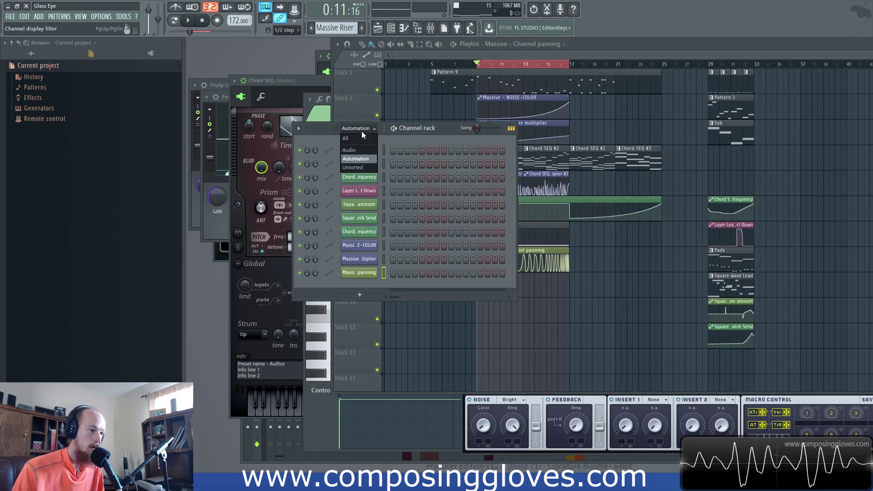
click(367, 167)
click(730, 123)
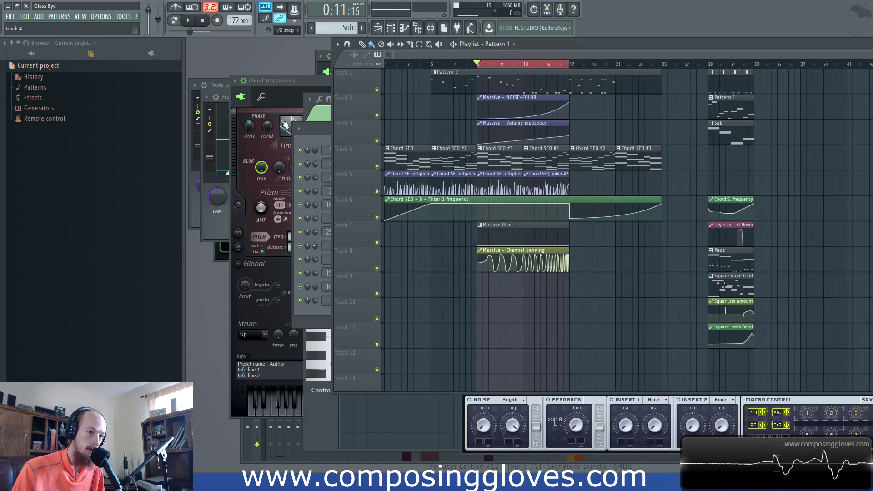
Open the Synth Layer Pad Lead and Square instruments to audition their sounds, moving their windows aside
key(F6)
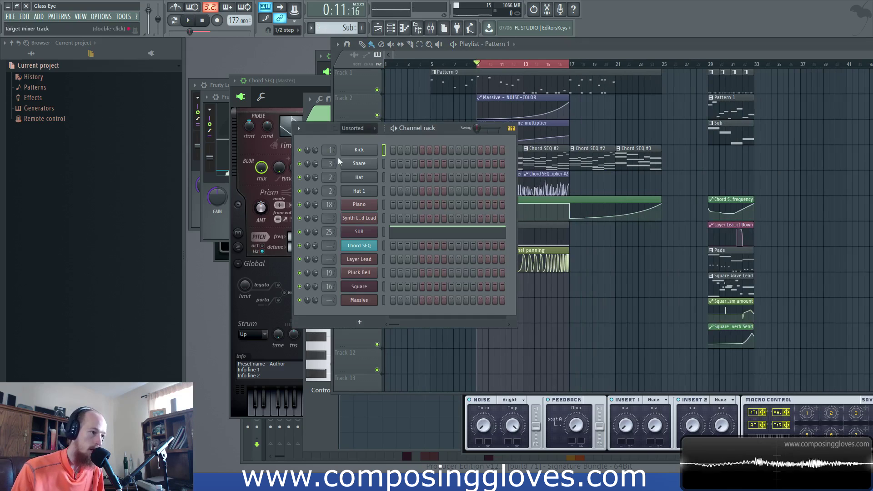
click(371, 218)
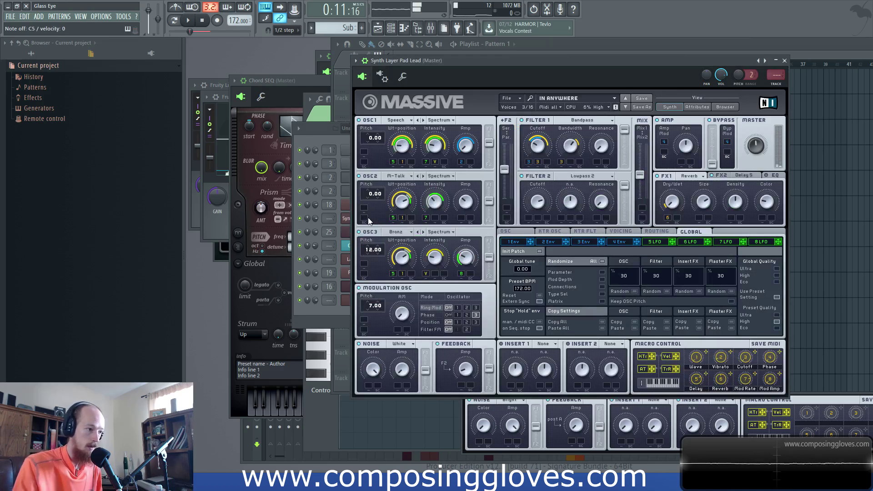
click(326, 142)
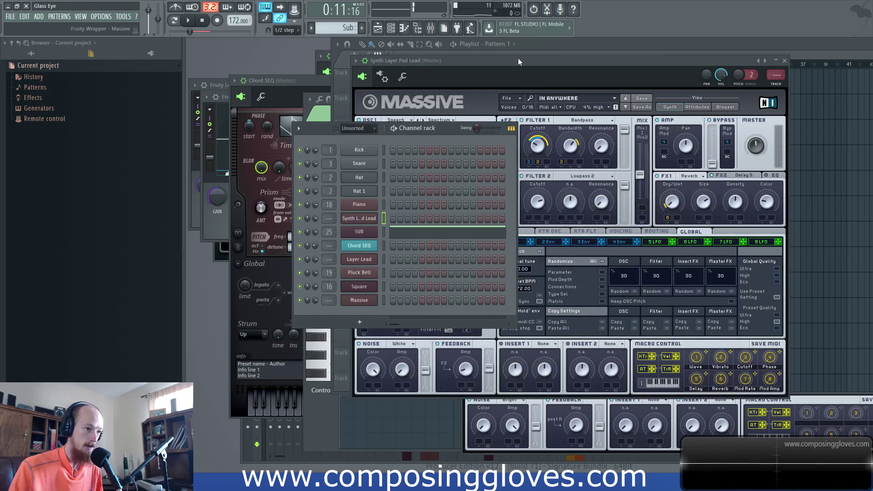
drag(519, 62, 722, 229)
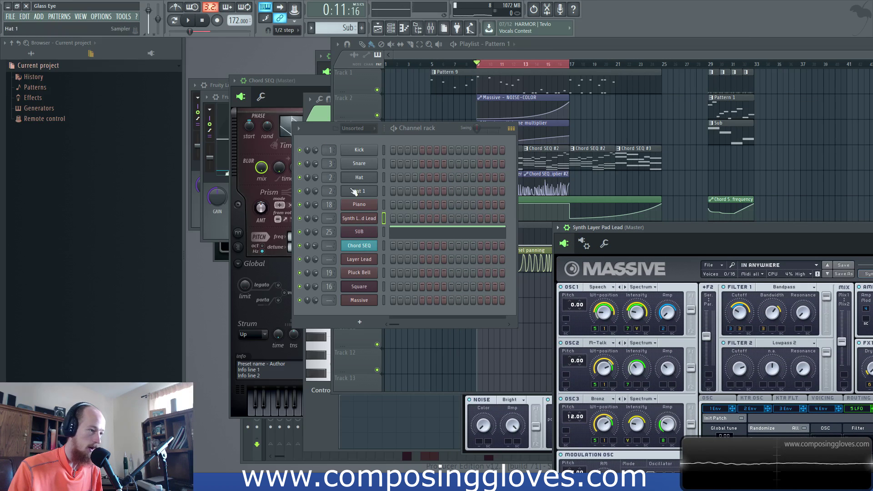
click(363, 289)
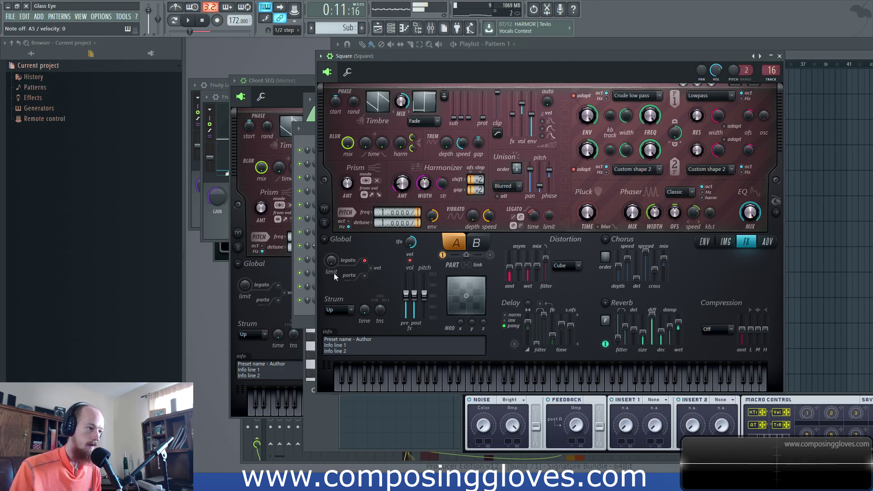
click(294, 138)
drag(620, 56, 634, 83)
click(574, 51)
Play bars 9 to 17 to hear the section with the finished panning riser
key(space)
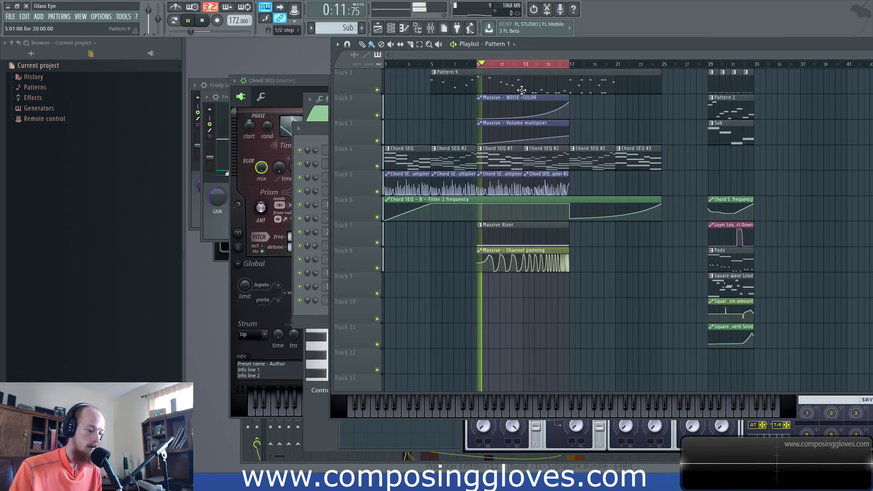
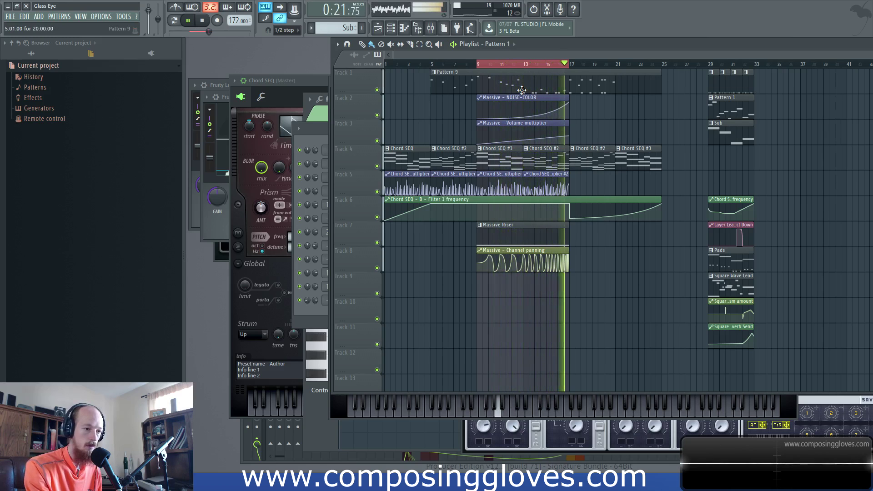
scroll(529, 136, up, 3)
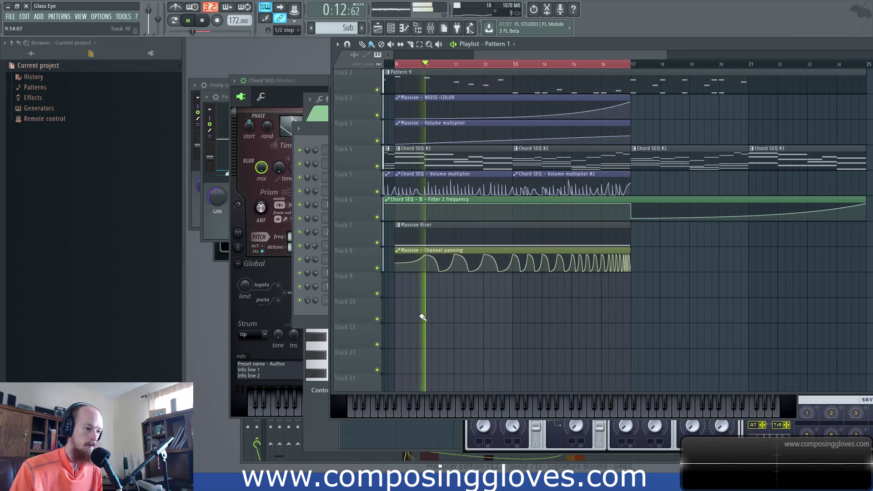
scroll(511, 73, down, 4)
key(space)
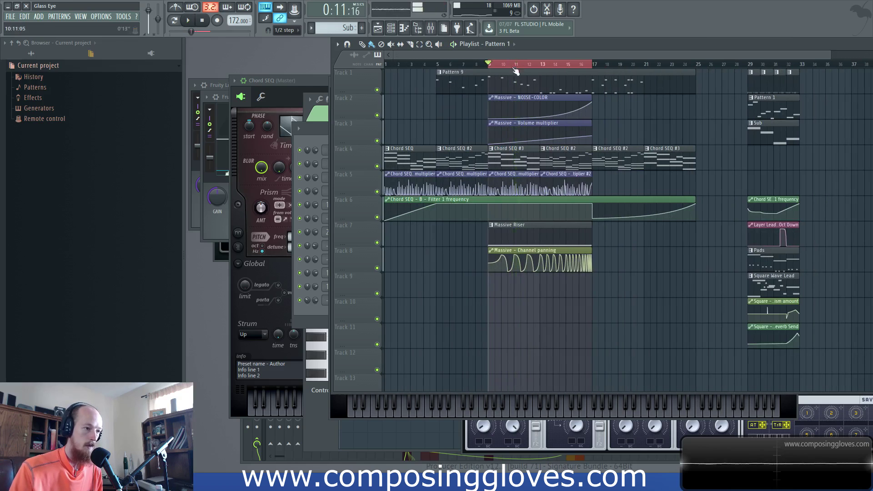
Set the playlist time selection to bars 17 to 25
drag(596, 66, 696, 83)
scroll(680, 101, up, 4)
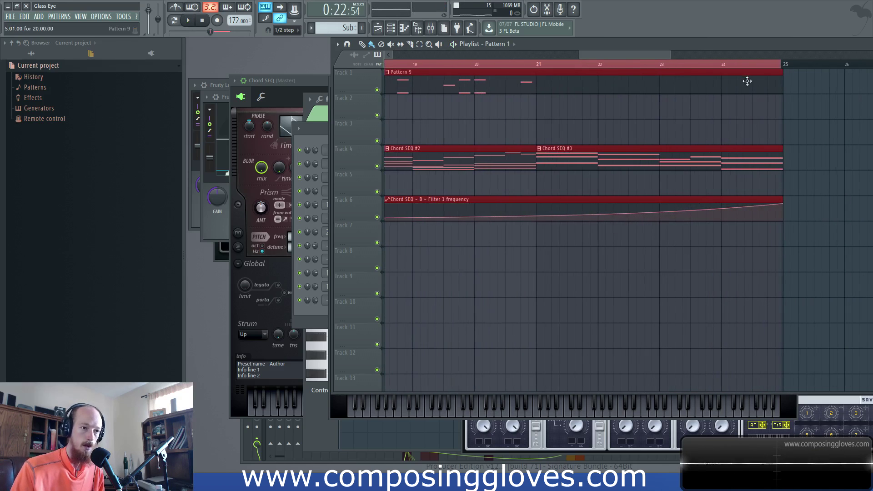
drag(787, 68, 494, 120)
scroll(400, 121, down, 4)
Add another Massive channel to the project and rename it Square Intro
key(F6)
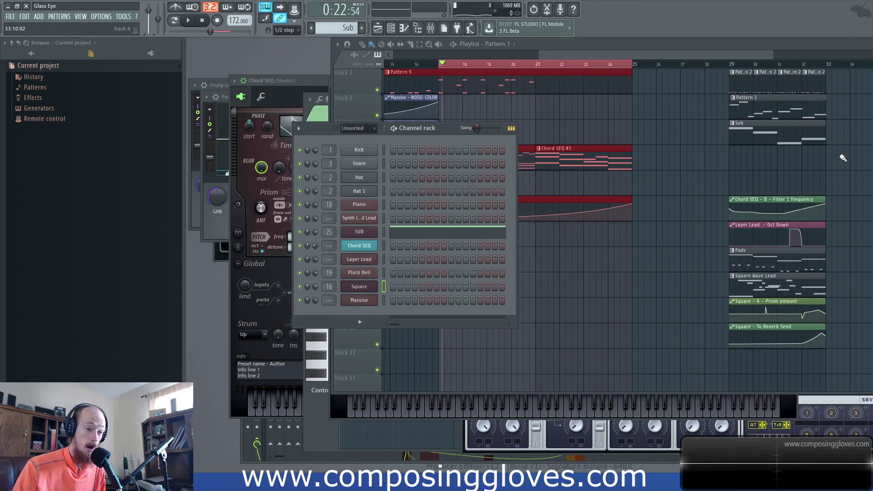
click(359, 322)
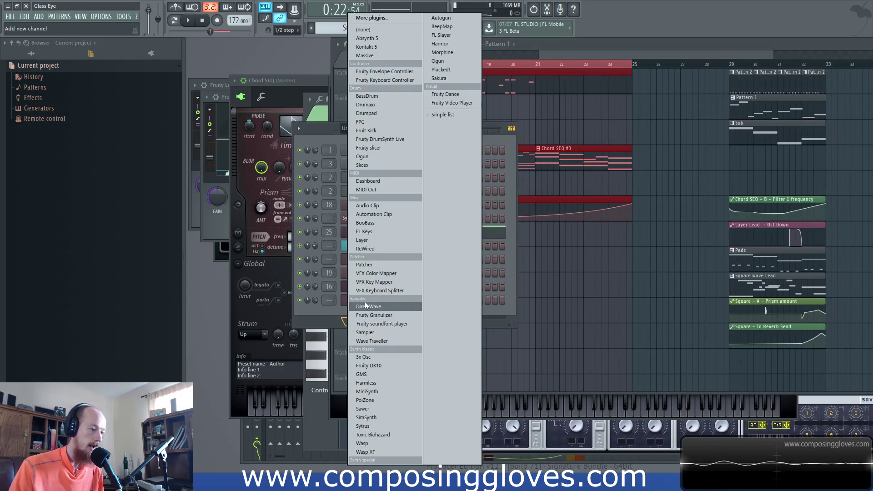
click(390, 56)
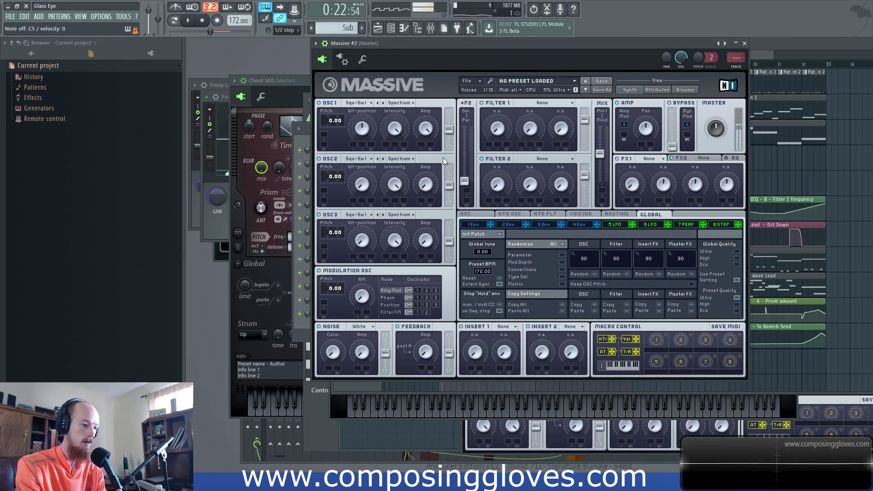
click(298, 333)
key(F2)
text(Square In)
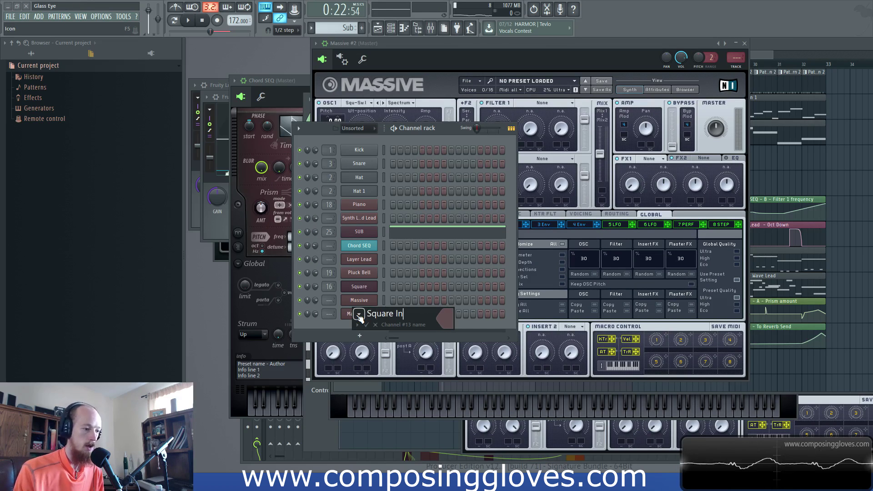
text(tro)
key(Return)
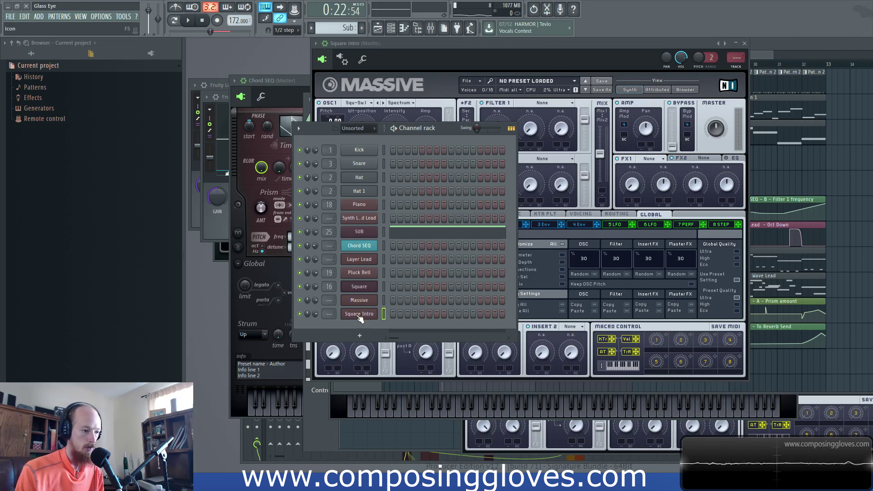
Create a new pattern and set Square Intro's FX1 to Reverb and FX2 to Delay Synced
click(362, 29)
key(Return)
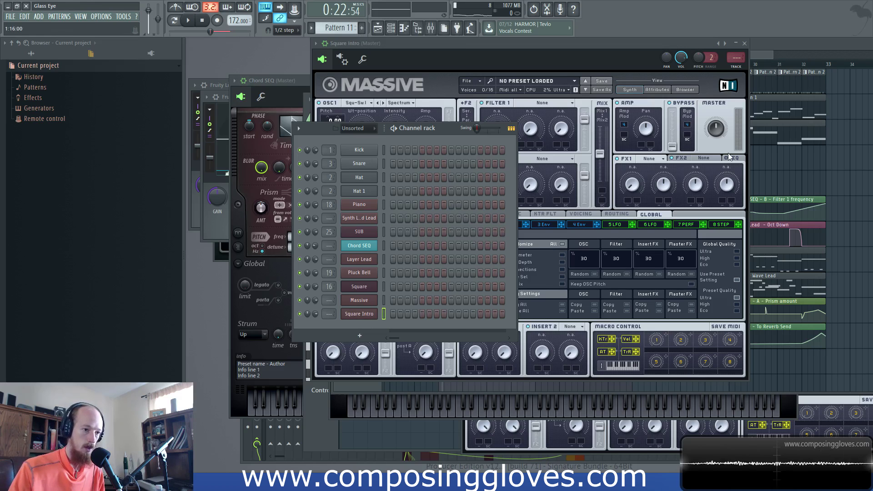
click(653, 160)
click(664, 173)
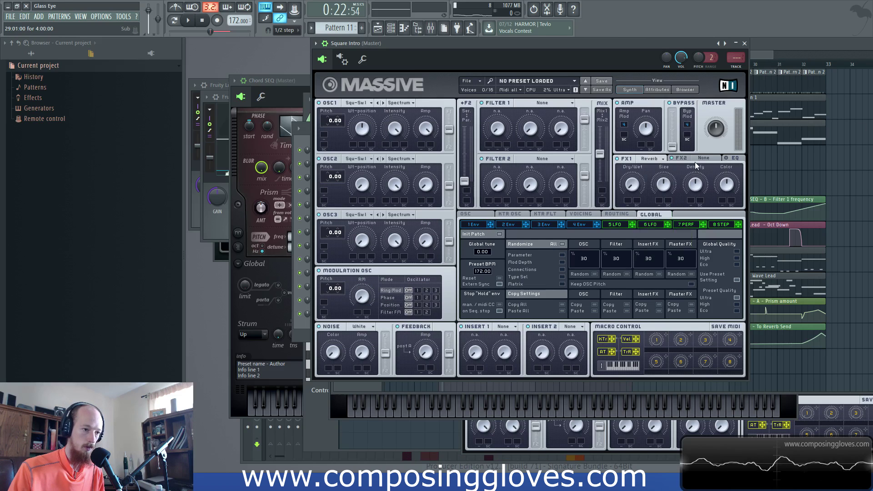
click(712, 157)
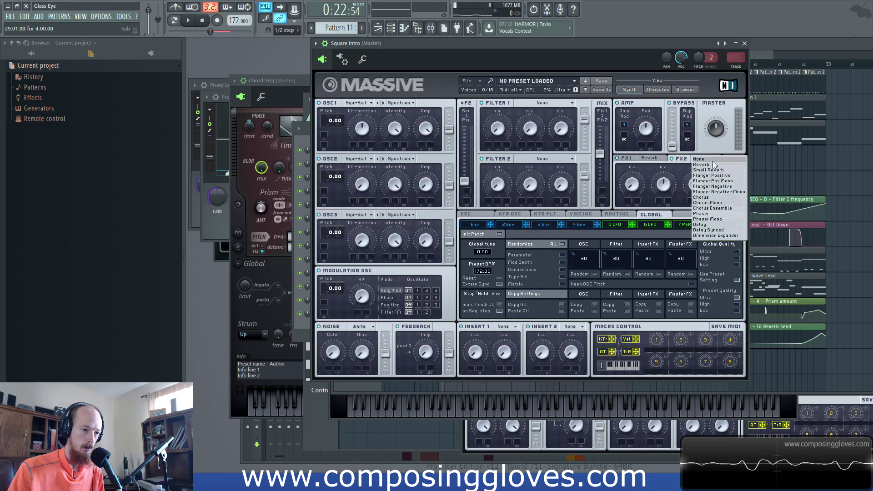
click(728, 229)
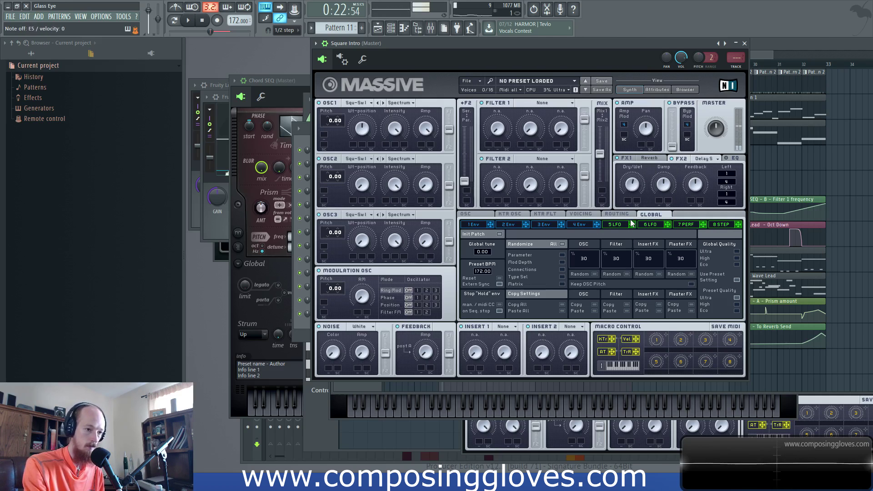
Place an A3 note at the start of bar 1 in Square Intro's piano roll and shorten it to about 1.5 steps
click(305, 331)
right_click(378, 307)
click(388, 314)
mouse_move(409, 298)
mouse_down()
mouse_move(705, 268)
mouse_move(596, 300)
mouse_up()
scroll(407, 284, down, 4)
drag(363, 238, 308, 244)
ctrl+scroll(608, 249, down, 6)
ctrl+scroll(624, 244, down, 1)
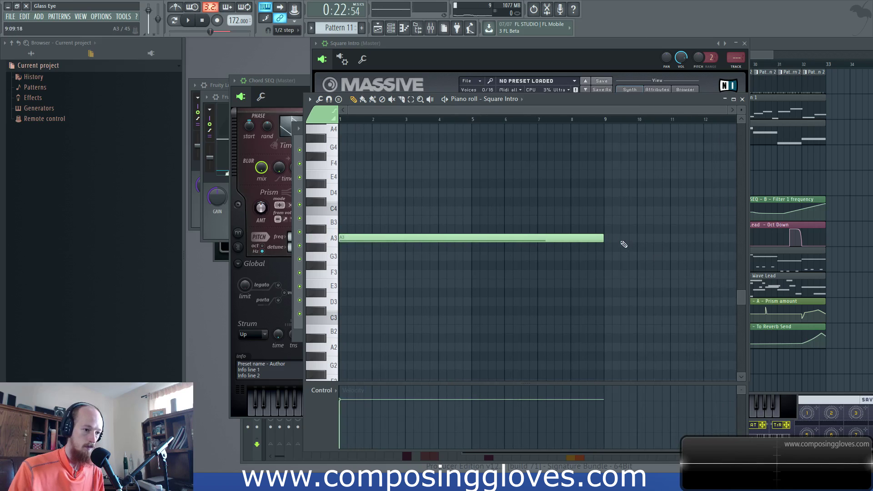
drag(604, 239, 317, 240)
ctrl+scroll(342, 237, up, 5)
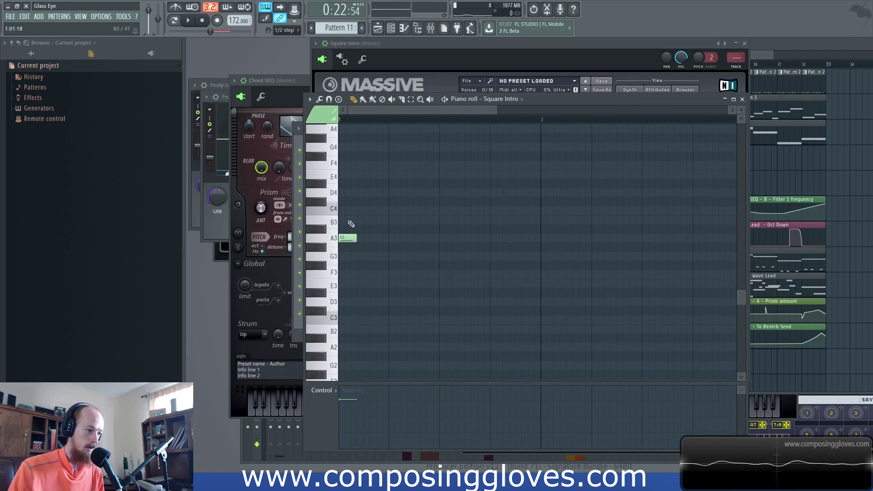
Move the opening note up an octave to A4
scroll(334, 290, up, 2)
drag(345, 291, 340, 181)
scroll(440, 298, up, 8)
scroll(442, 302, down, 5)
ctrl+scroll(368, 281, up, 2)
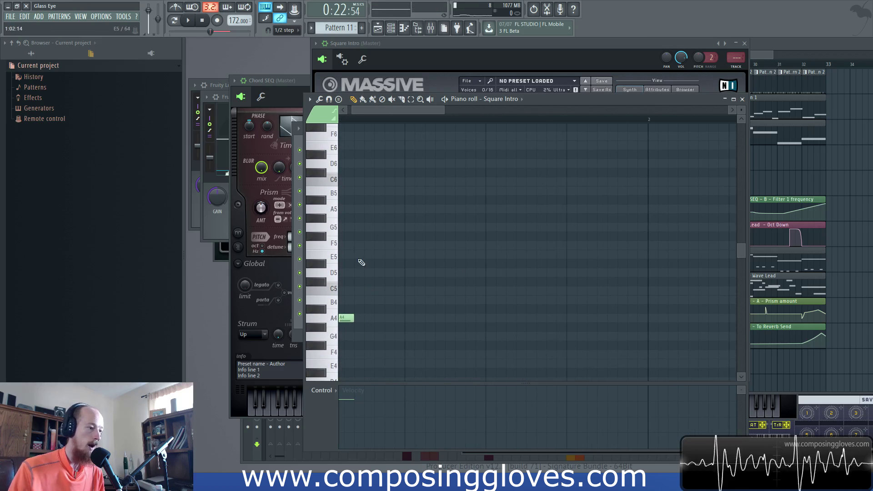
scroll(477, 270, up, 1)
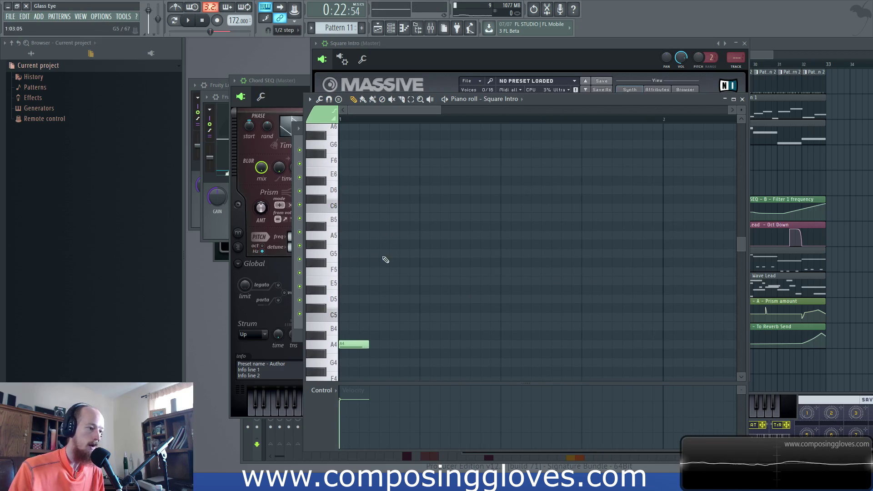
Set the global snap to Cell and switch playback to pattern mode
click(290, 30)
click(285, 49)
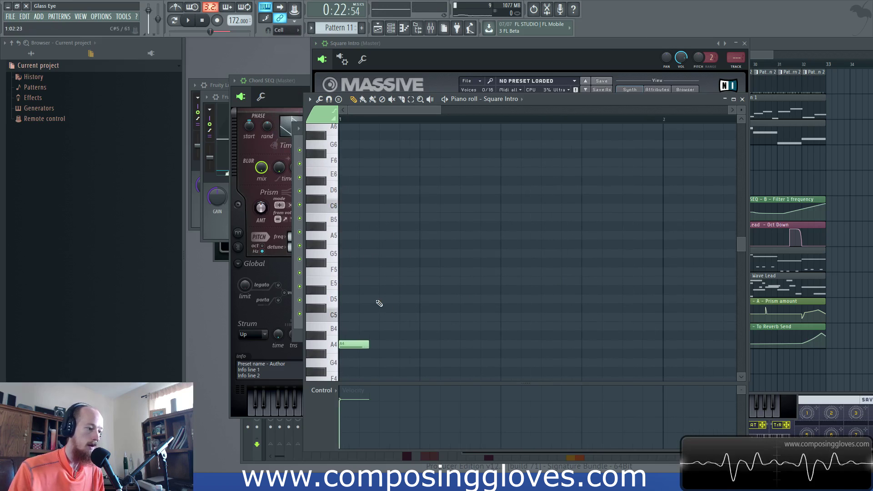
click(176, 20)
key(space)
Add short A6, E6, G6 and F6 notes across bar 1 and a D6 at the start of bar 2 in Square Intro
scroll(387, 212, up, 2)
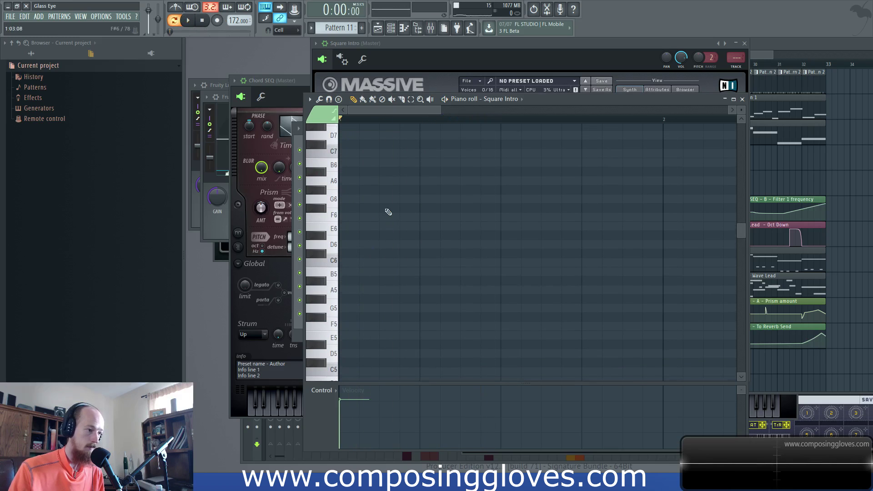
key(space)
scroll(401, 219, down, 2)
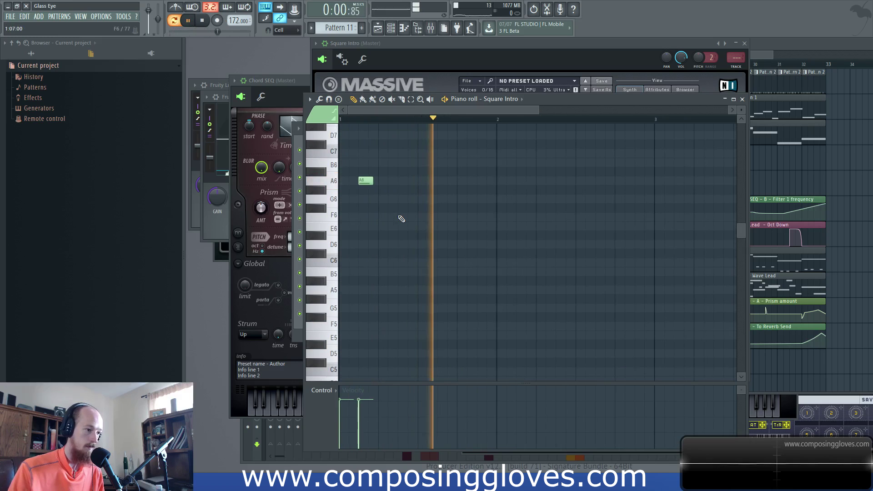
double_click(414, 217)
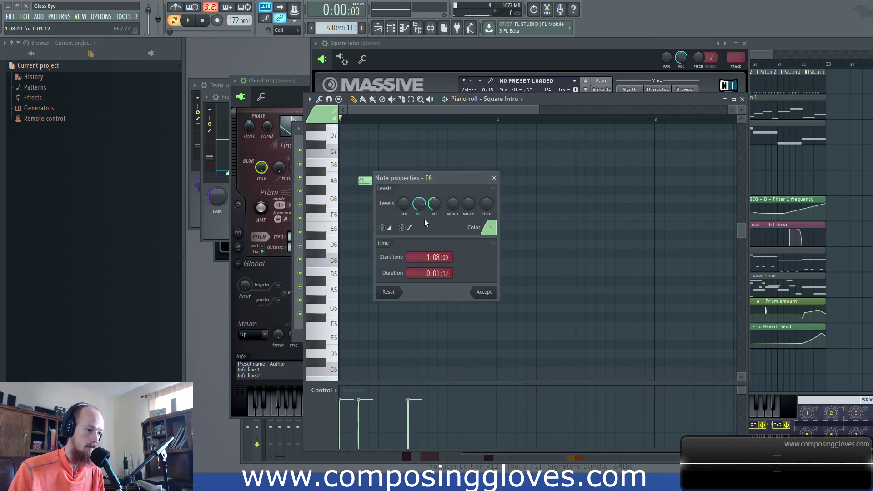
click(494, 178)
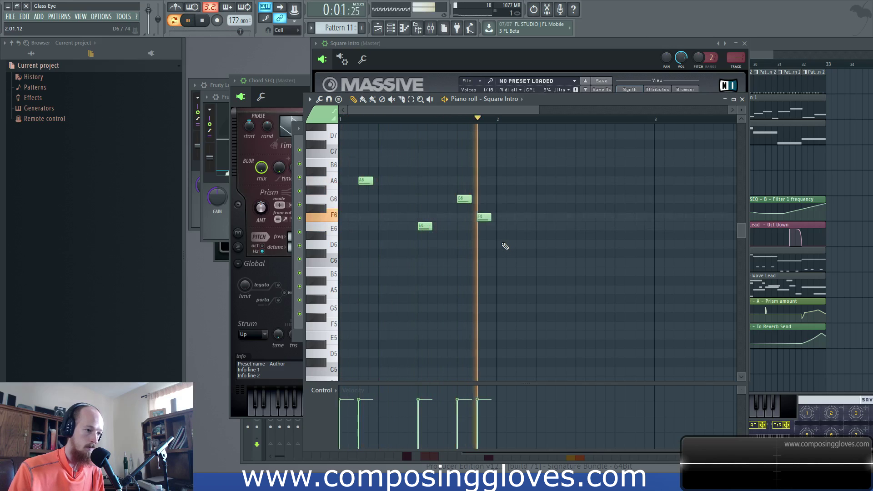
drag(505, 262, 505, 244)
key(space)
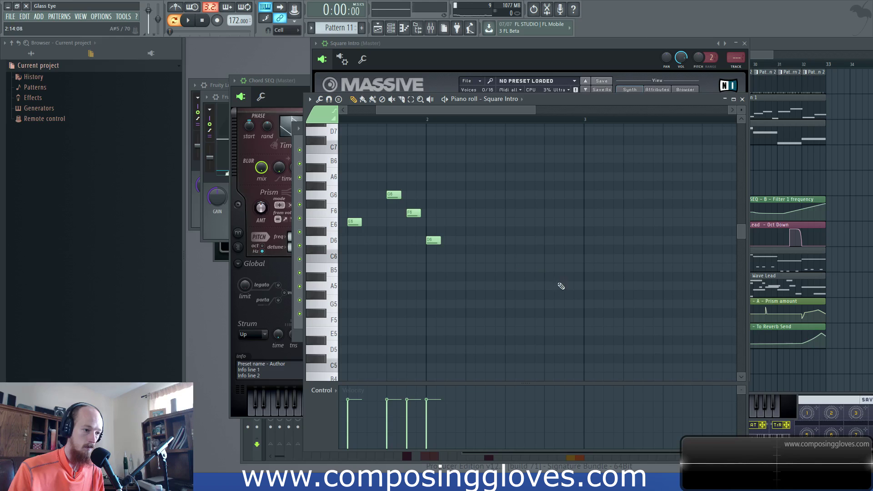
Continue the melody with A5 and B5 at the end of bar 2, B5 at the start of bar 3 and E6 mid-bar
drag(574, 265, 512, 238)
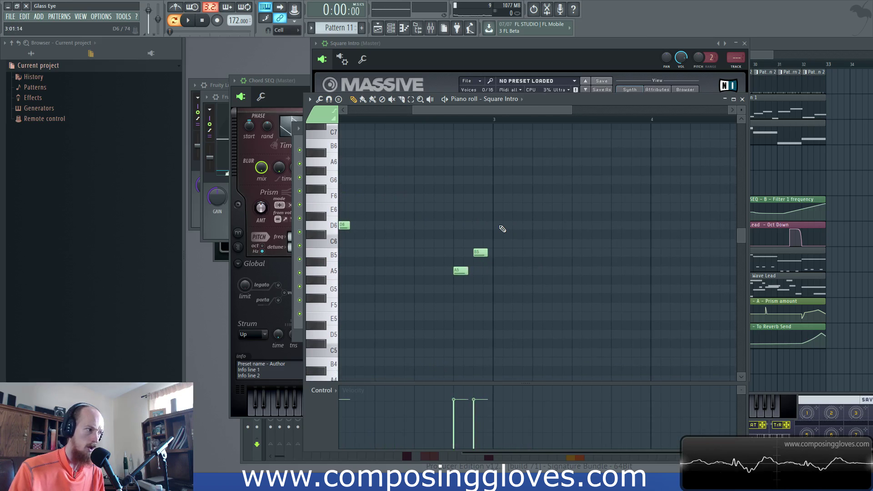
scroll(500, 237, down, 3)
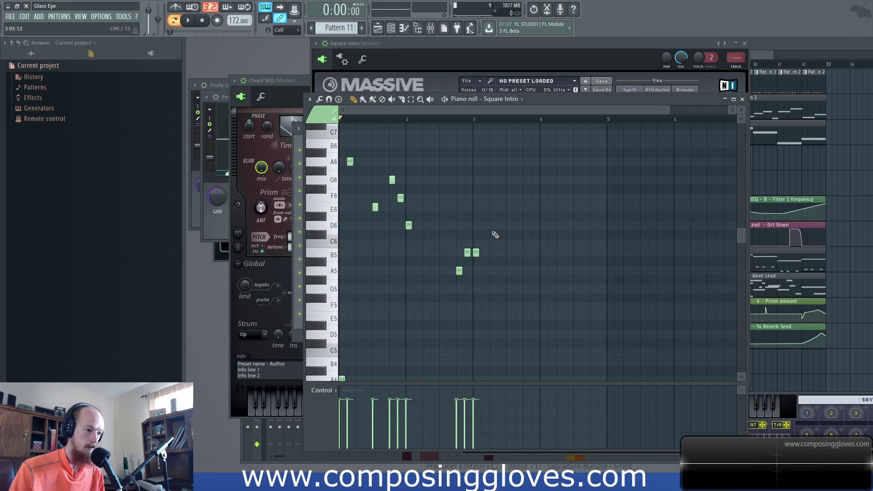
scroll(500, 230, up, 3)
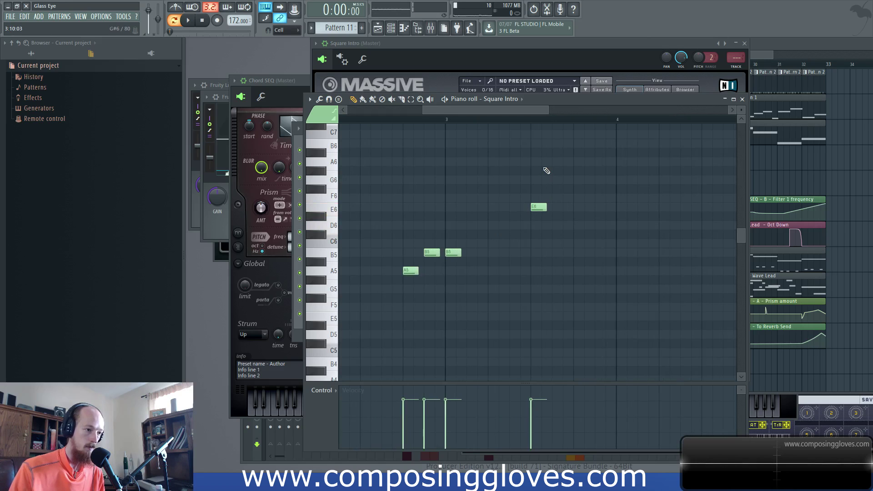
Add E7 just after the mid-bar E6 and B5 near the end of bar 3, plus A5, B5 and C6 in bar 4
scroll(544, 175, up, 3)
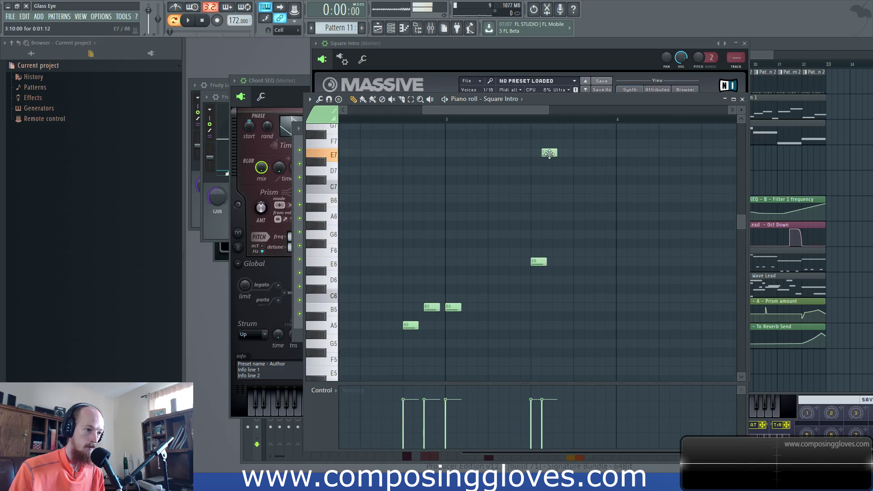
drag(562, 288, 484, 251)
scroll(598, 289, down, 3)
scroll(594, 255, up, 2)
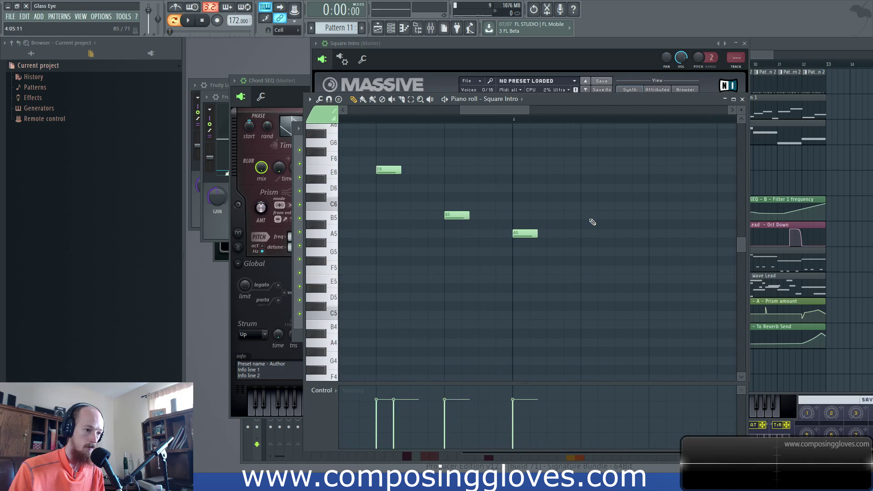
scroll(657, 236, down, 3)
key(space)
scroll(521, 282, up, 2)
drag(466, 261, 622, 273)
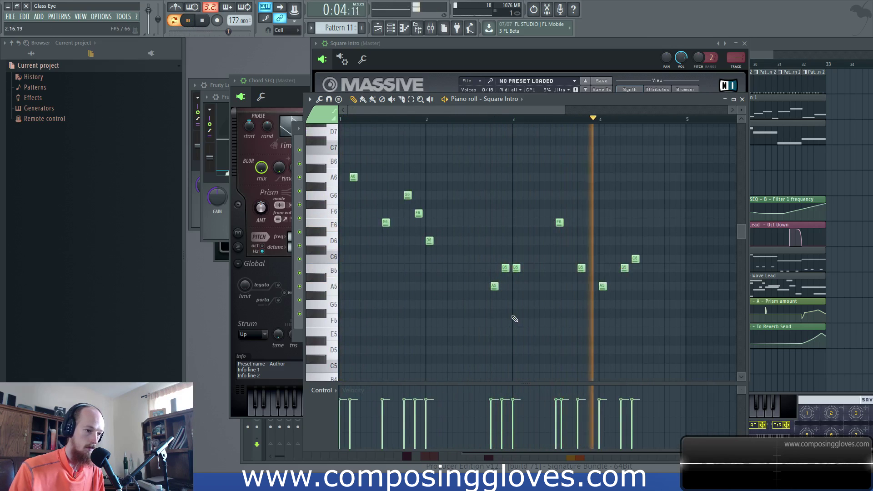
Place Pattern 11 on Track 7 of the playlist, starting at bar 17
drag(651, 47, 641, 54)
click(735, 43)
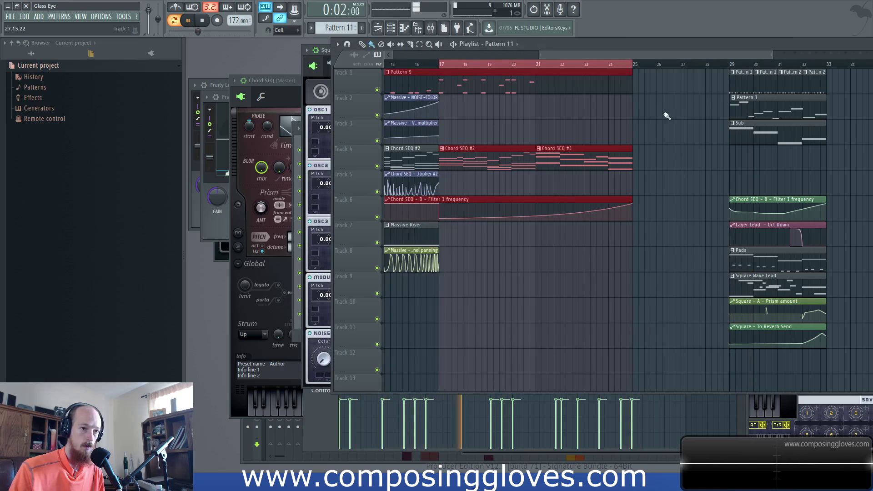
click(455, 232)
drag(487, 239, 471, 222)
Examine the Chord SEQ #2 notes, especially the chord in bar 3, as a harmony reference for the melody
double_click(476, 156)
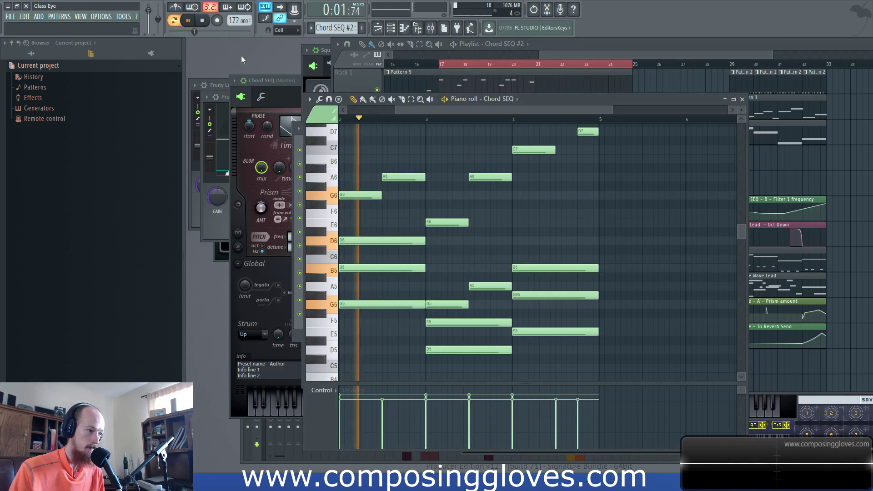
scroll(400, 204, down, 2)
drag(446, 307, 445, 168)
scroll(463, 208, up, 3)
scroll(463, 208, down, 2)
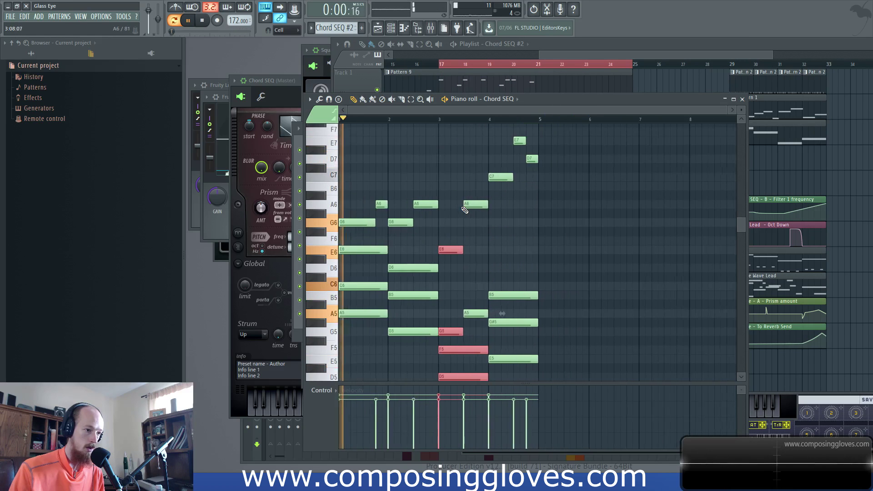
scroll(450, 227, down, 1)
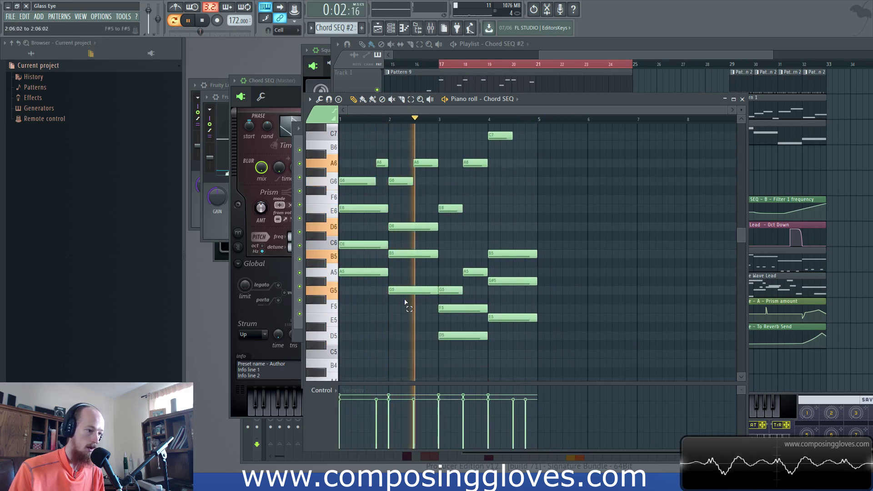
scroll(406, 302, up, 1)
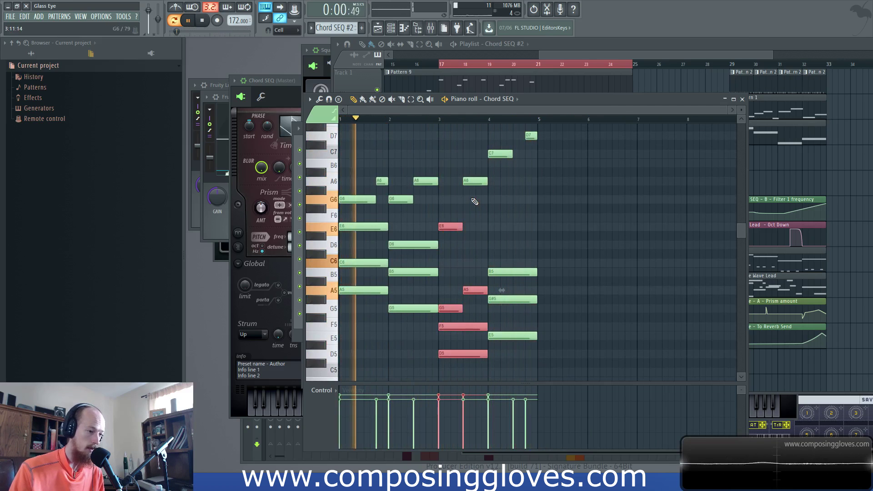
key(F6)
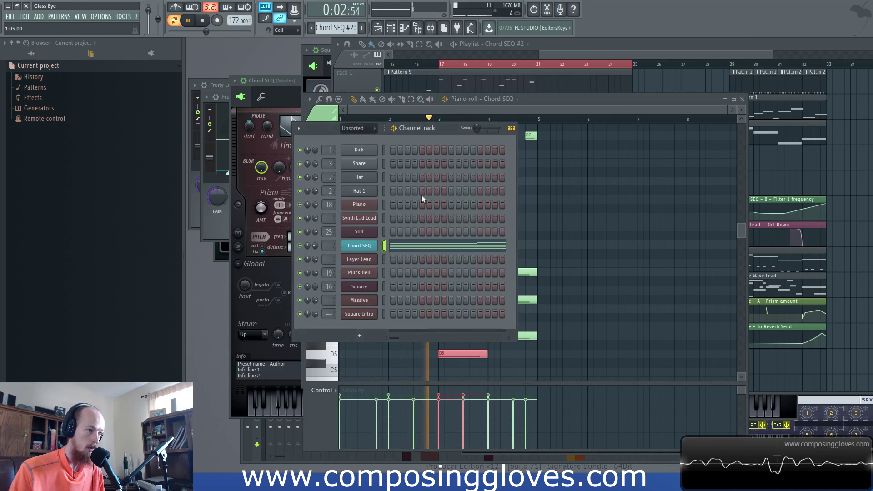
drag(600, 53, 579, 55)
double_click(546, 162)
drag(475, 239, 537, 217)
scroll(533, 276, up, 1)
scroll(533, 277, up, 2)
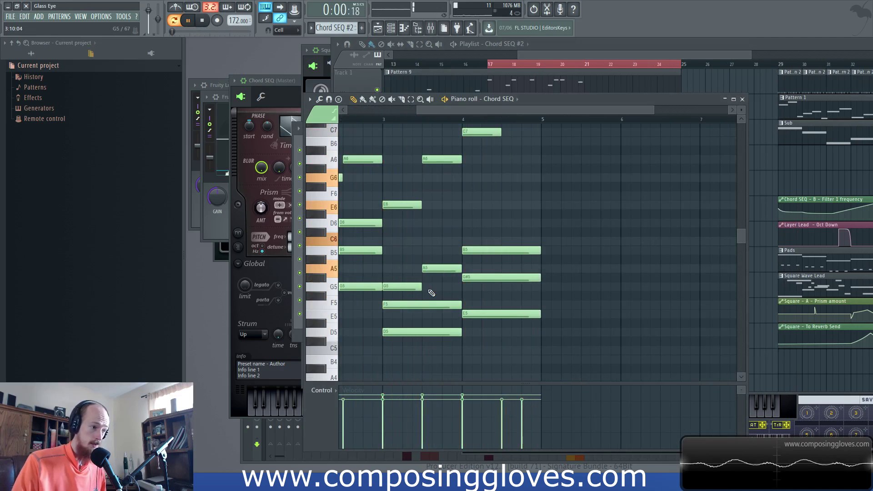
key(F6)
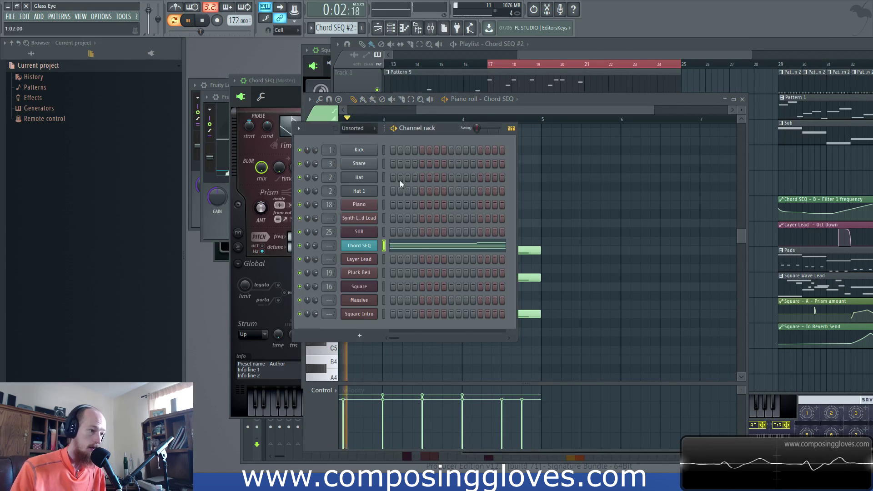
Review the closing bars of Pattern 9's piano part
drag(581, 55, 564, 56)
double_click(600, 79)
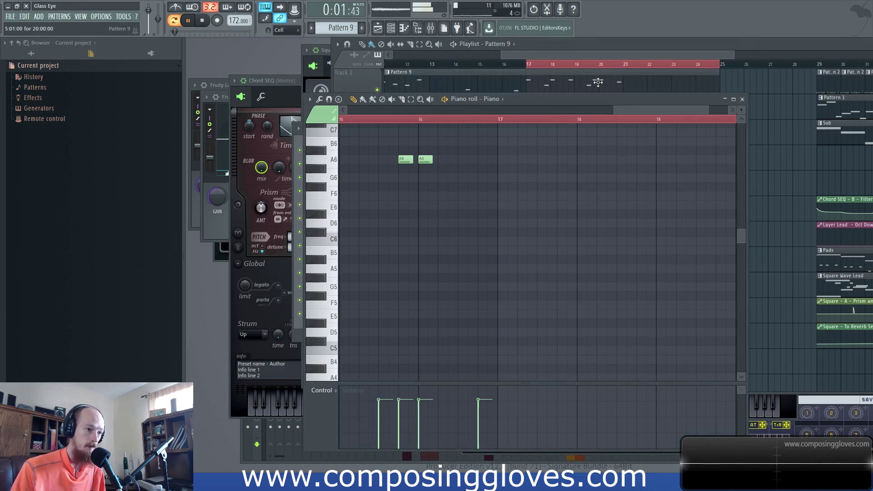
drag(450, 178, 554, 197)
Play Pattern 11 in the song from bar 17 and raise the mid-bar-3 E6 and its upper octave by one semitone
click(611, 54)
click(538, 69)
double_click(582, 234)
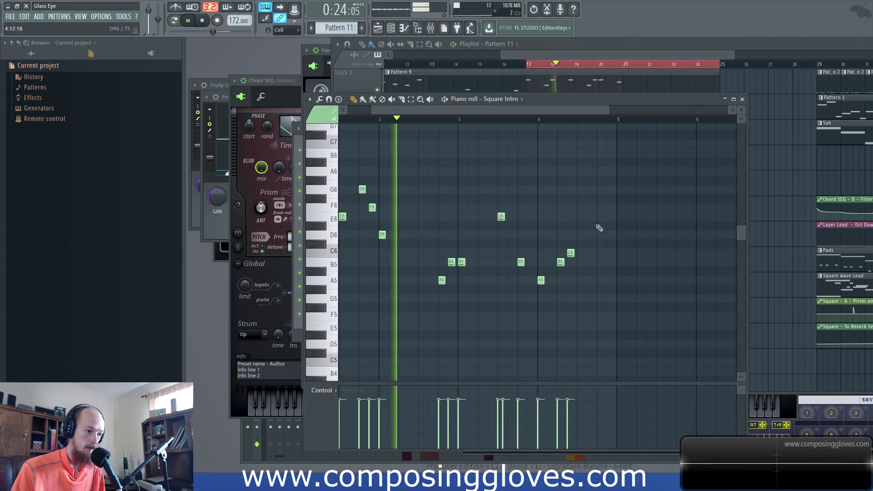
scroll(516, 243, up, 2)
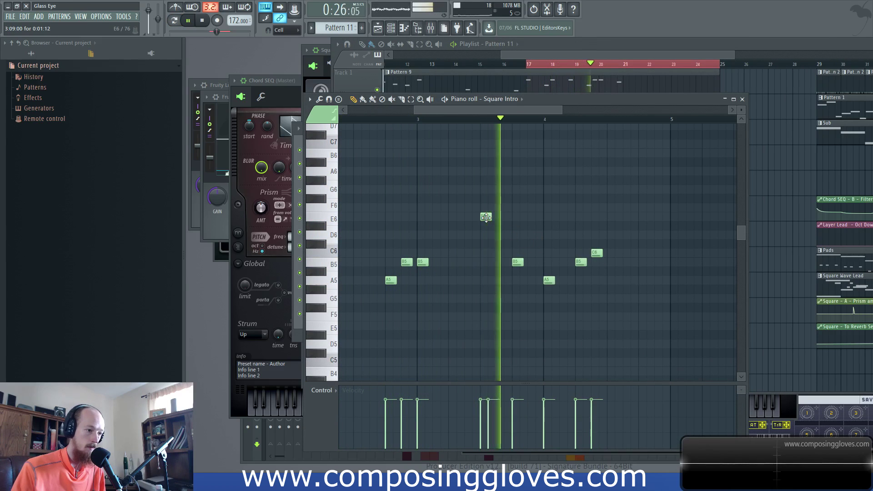
scroll(482, 225, up, 3)
drag(474, 222, 499, 357)
scroll(445, 169, down, 3)
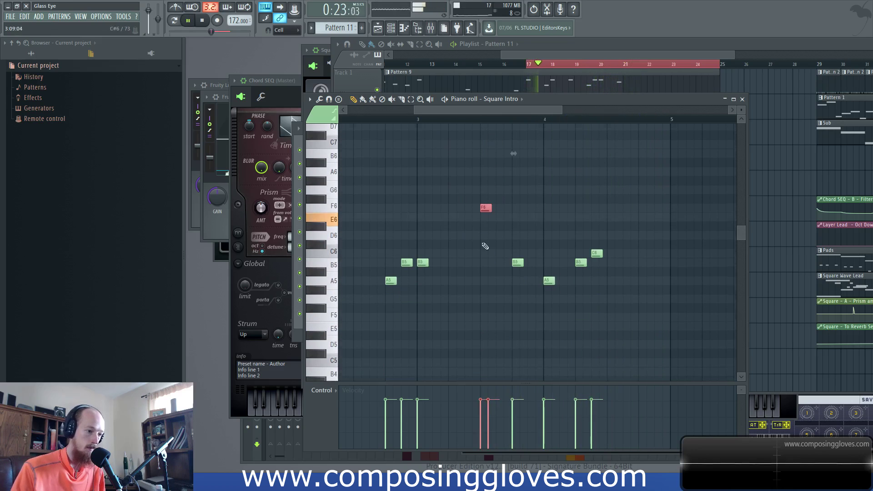
scroll(504, 259, up, 2)
Add an E6 in the middle of bar 4 and a G6 on its last beat in the Square Intro melody
scroll(500, 264, down, 3)
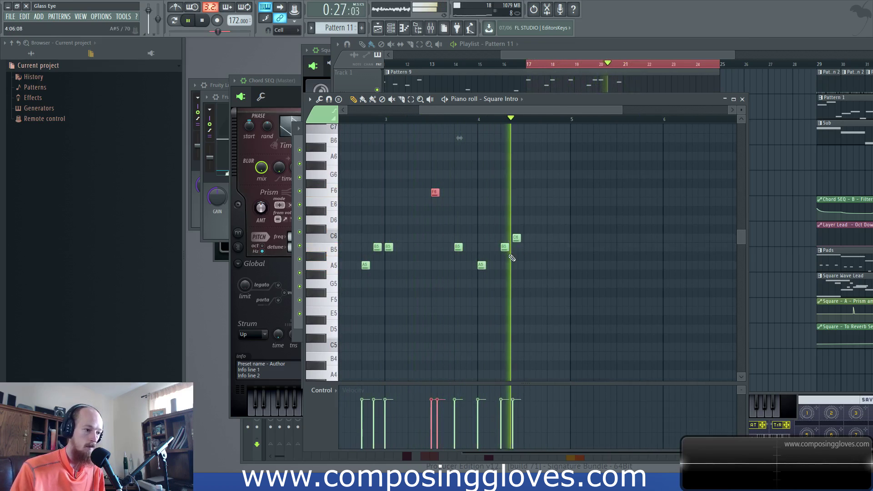
key(space)
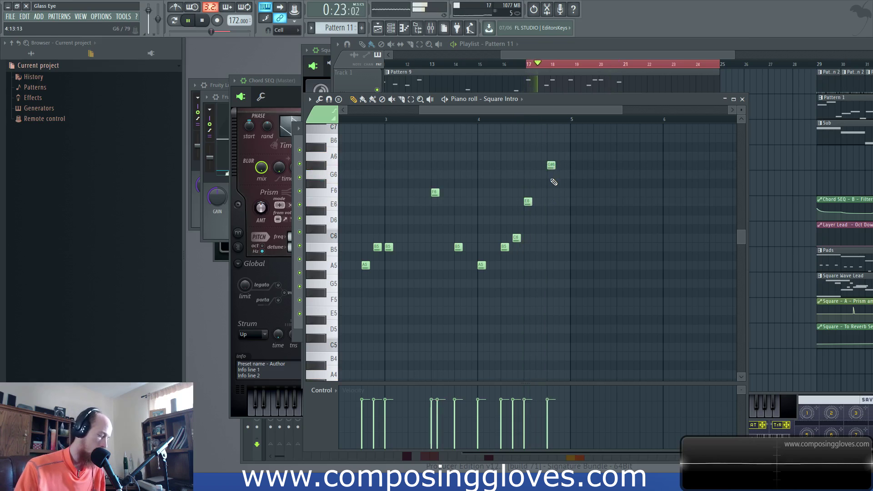
scroll(552, 166, up, 1)
drag(550, 193, 549, 202)
scroll(450, 214, up, 2)
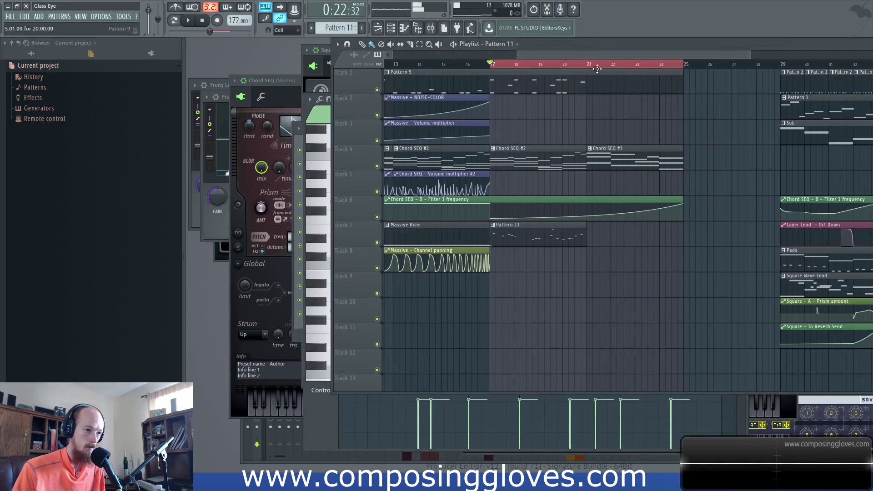
Review Pattern 9's piano notes from bar 13 to bar 17
double_click(604, 72)
scroll(629, 224, down, 2)
scroll(630, 224, up, 4)
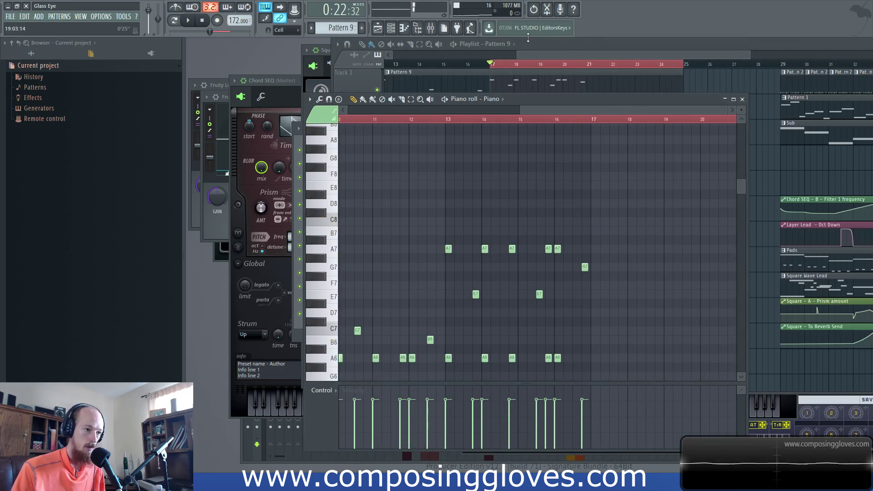
click(574, 54)
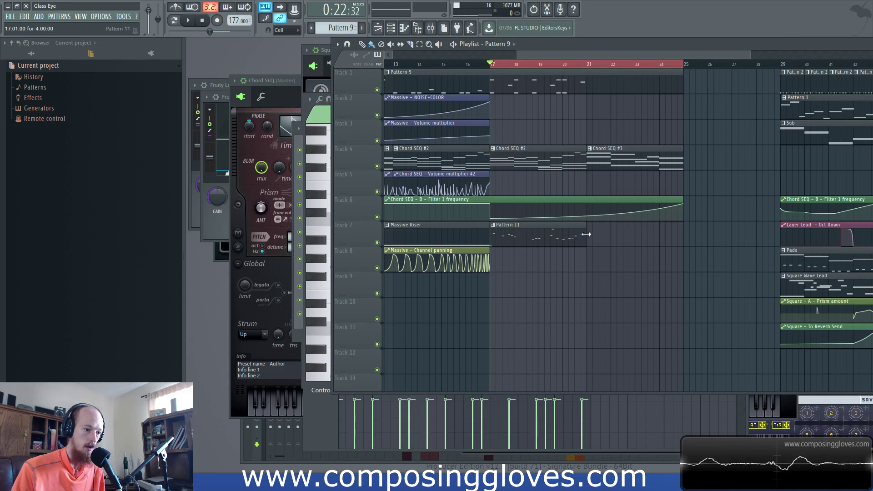
Extend Pattern 11 with A6 at the start of bar 5, C7 on its second beat and G6 at the start of bar 6
double_click(638, 245)
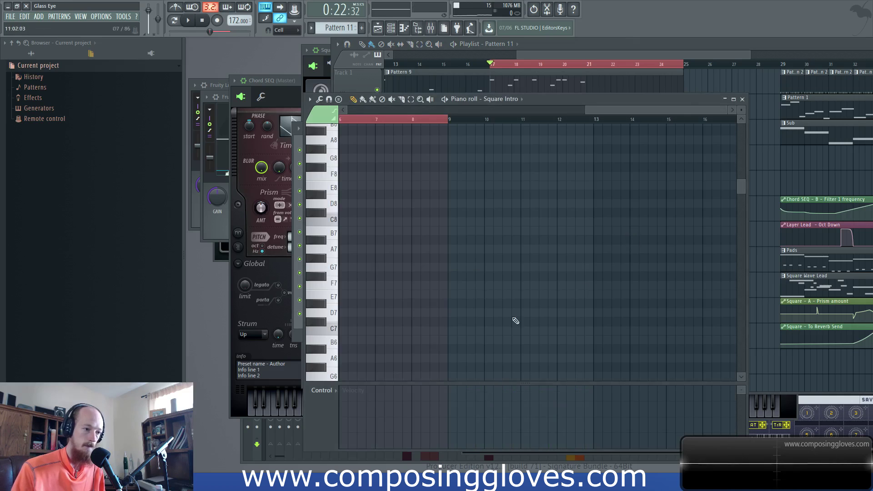
scroll(594, 324, down, 3)
scroll(587, 281, up, 2)
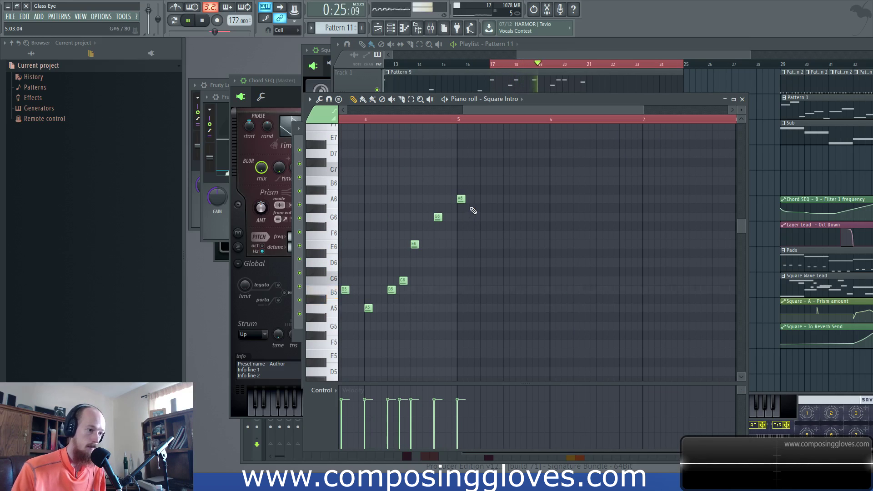
click(483, 171)
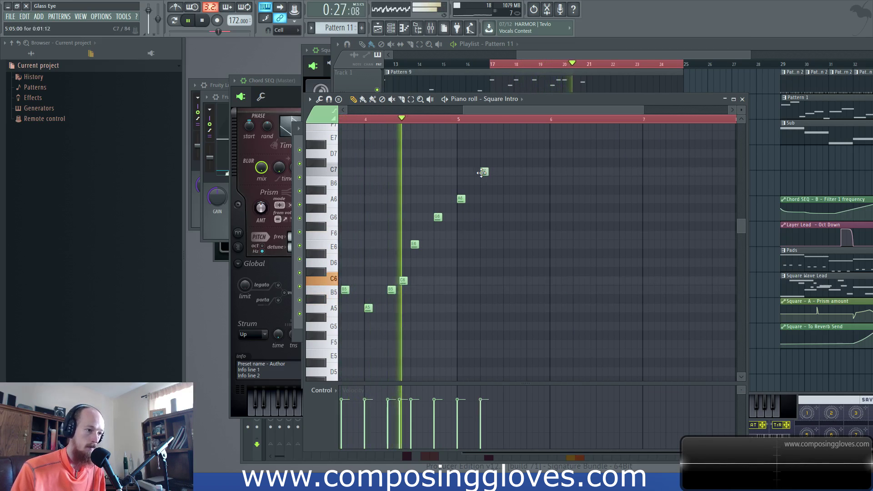
key(space)
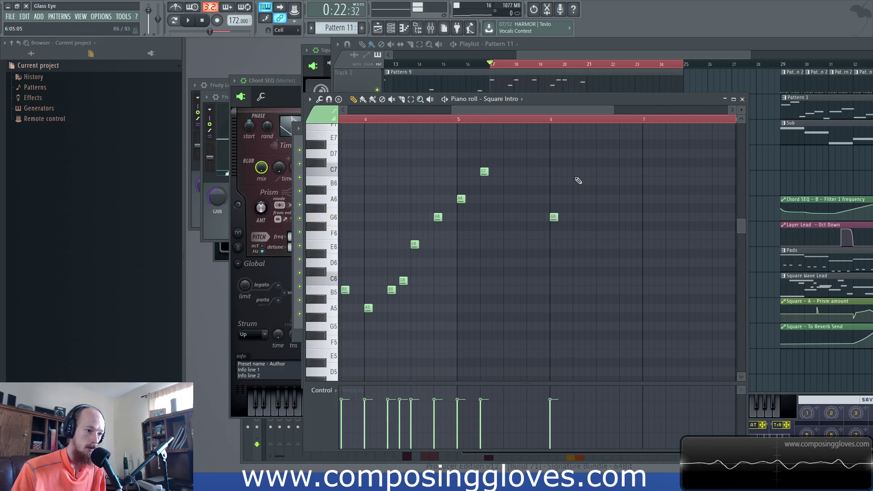
Finish the melody with B6 in bar 6, A6 and C7 in bar 7, and B6, E7 and G7 in bar 8
click(463, 121)
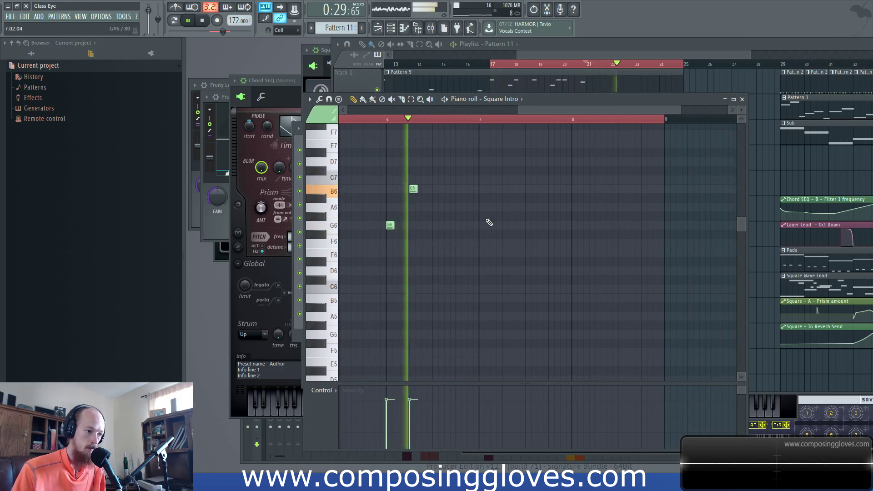
click(483, 207)
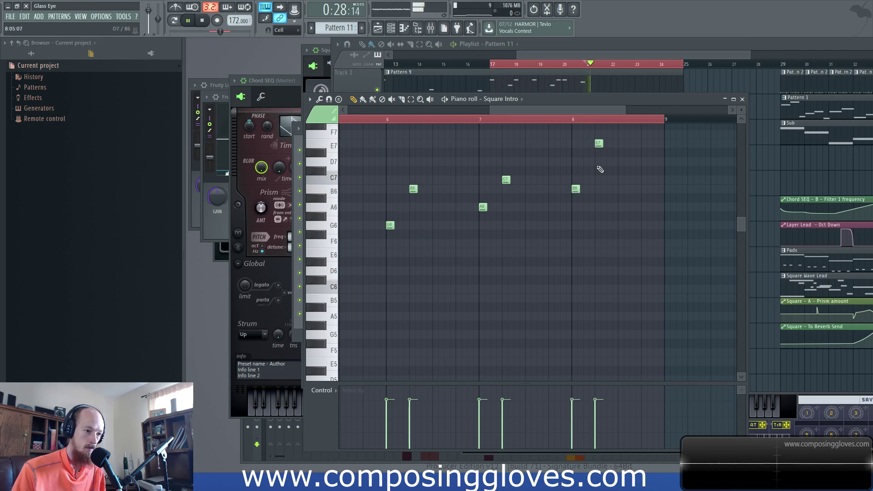
scroll(591, 189, up, 3)
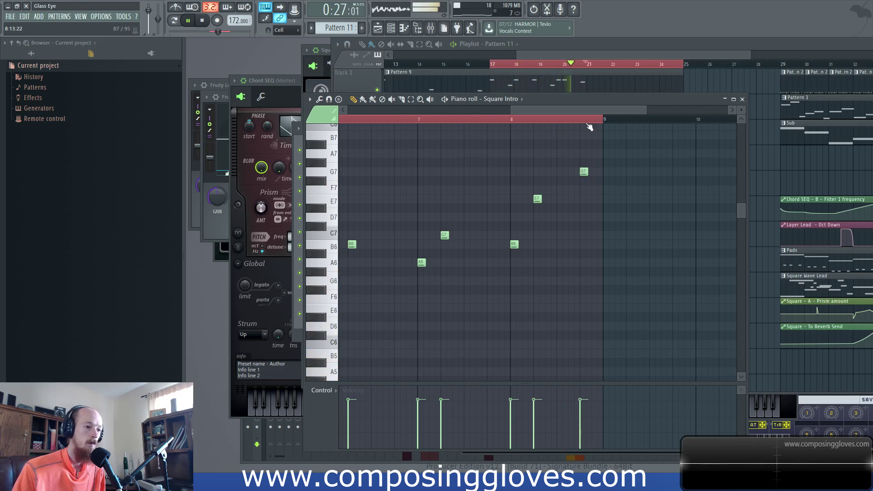
Stop playback and select bars 21 to 25 in the playlist for looping
click(578, 56)
scroll(628, 177, up, 3)
key(space)
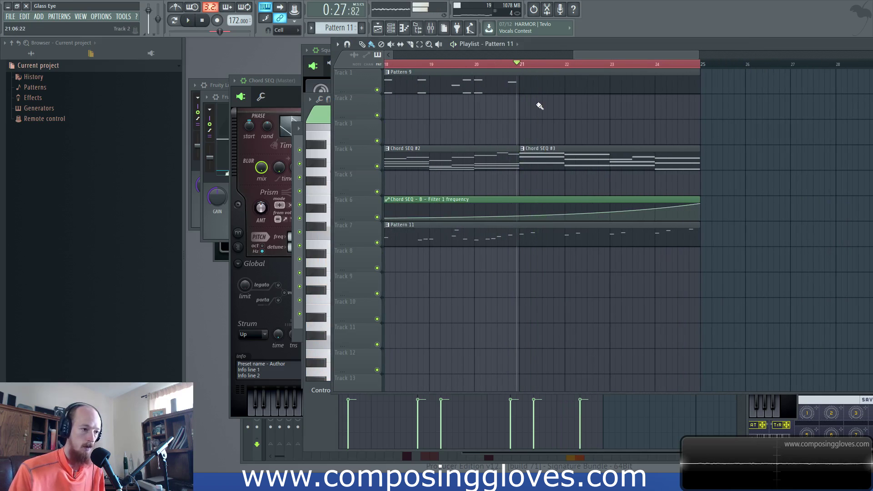
drag(527, 67, 703, 85)
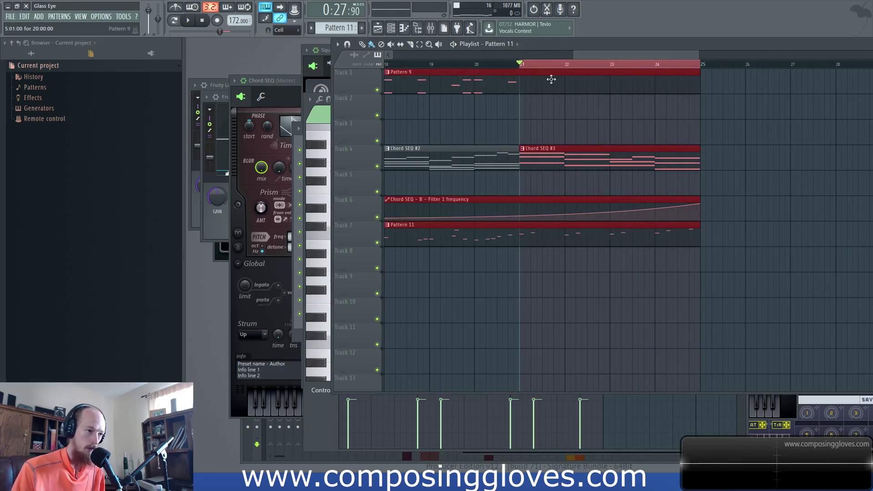
Open the mixer and select the empty Insert 20 beside the Pluck Bell track
click(432, 30)
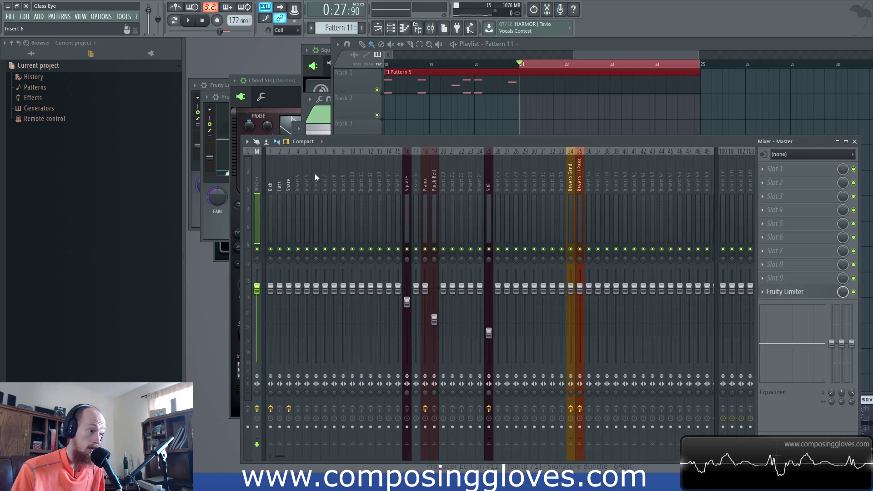
click(417, 184)
click(444, 185)
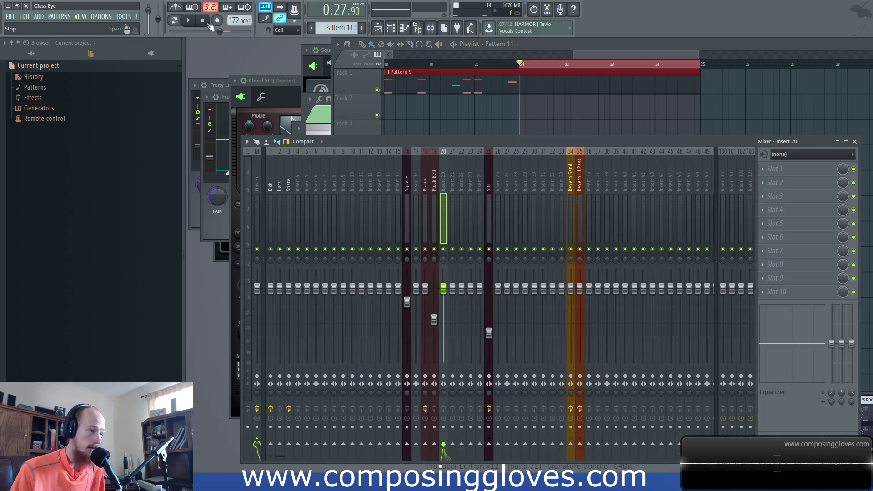
Route the Chord SEQ synth to its own mixer track and move that track to insert 29
key(F6)
click(367, 246)
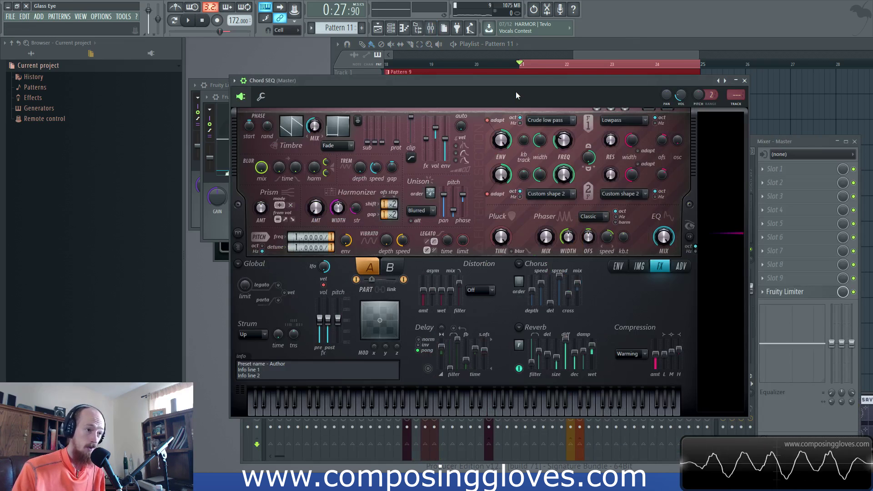
drag(516, 90, 517, 91)
key(ctrl+l)
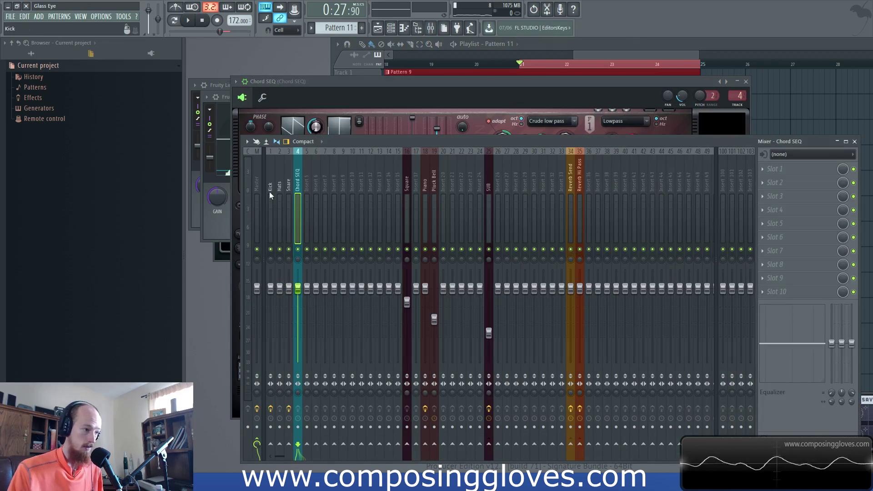
drag(300, 190, 526, 184)
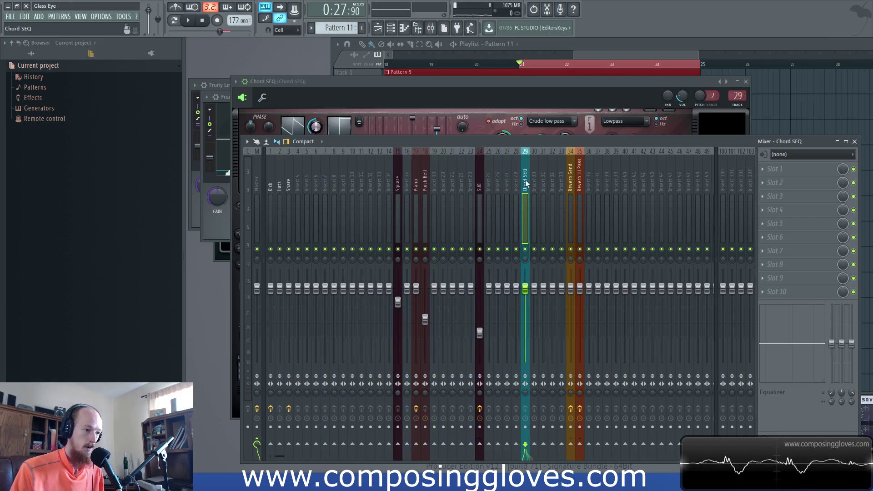
Insert Fruity Parametric EQ 2 on the Chord SEQ track and cut the highs with band 7's high shelf at about 421 Hz
click(762, 168)
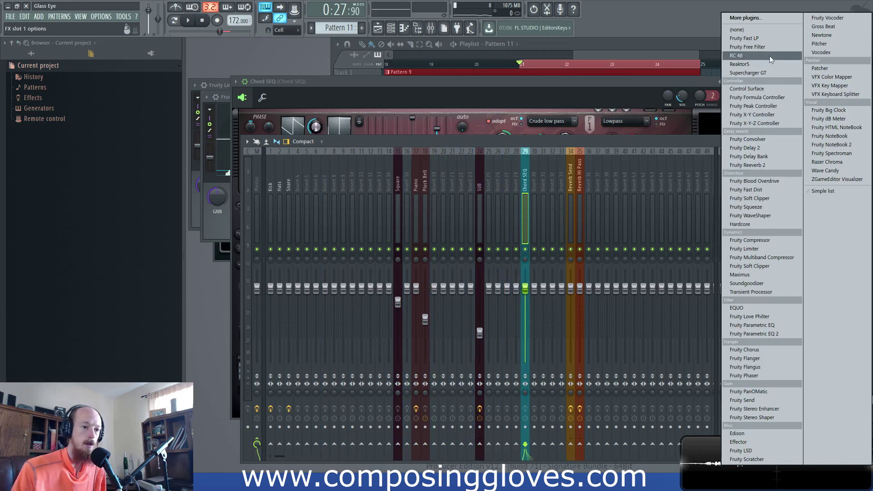
click(784, 334)
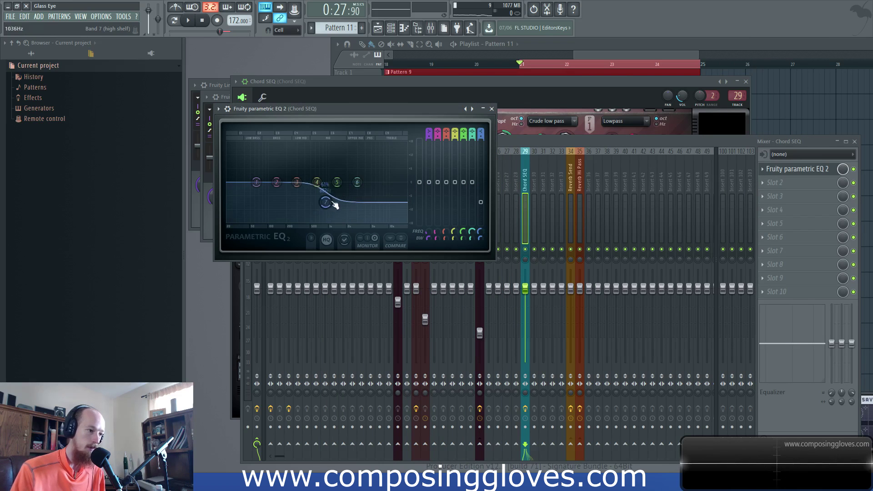
click(629, 65)
click(321, 110)
drag(325, 202, 306, 210)
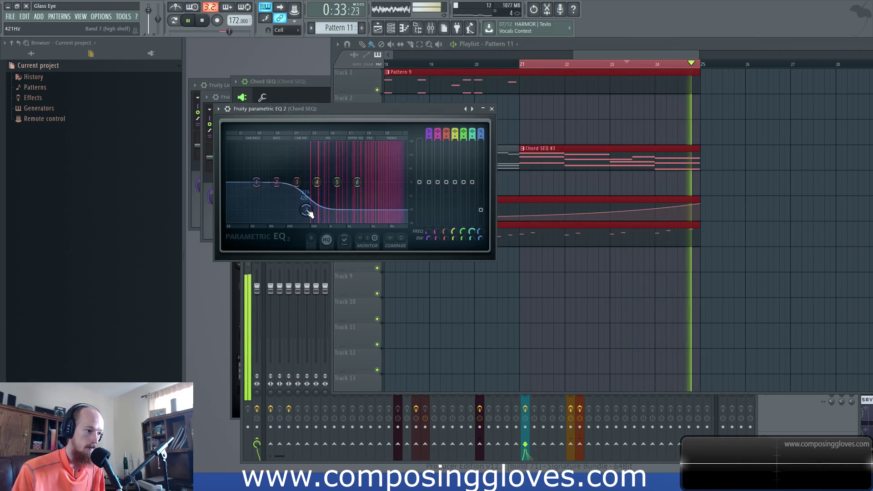
key(space)
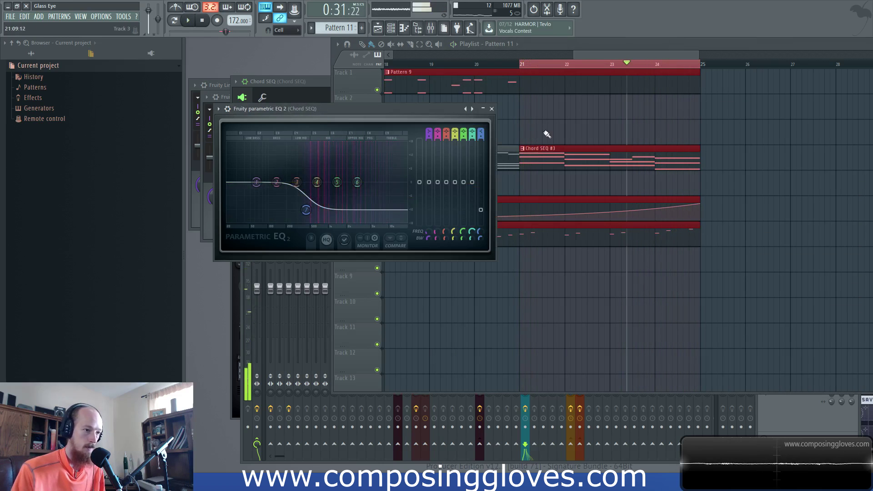
Create an automation clip for the EQ's mix level over bars 21 to 25, rising from the bottom with a steep early curve
click(431, 30)
right_click(842, 169)
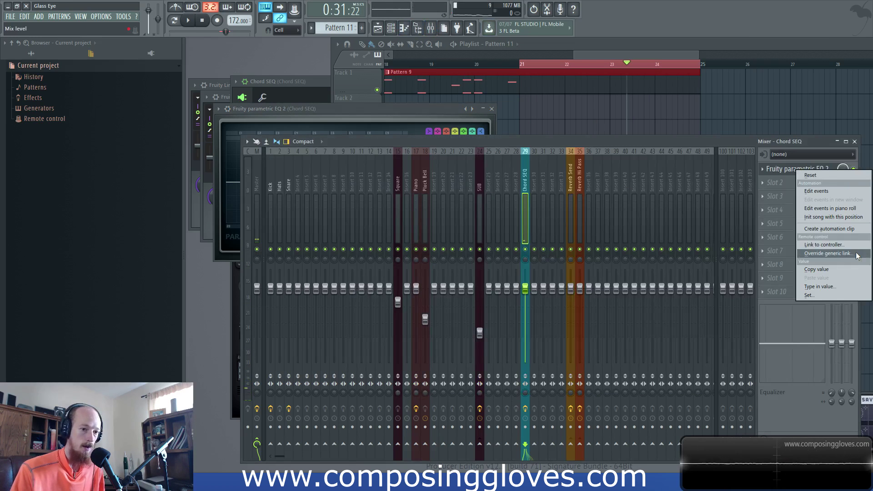
click(841, 229)
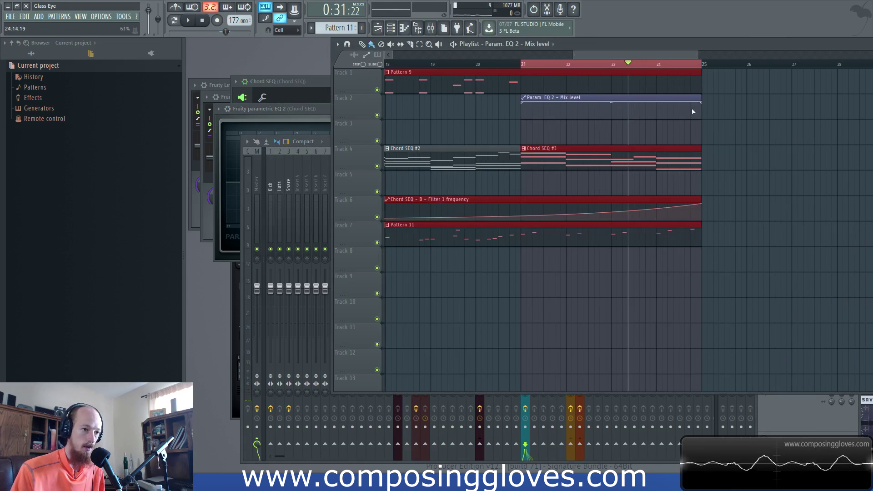
drag(525, 105, 522, 147)
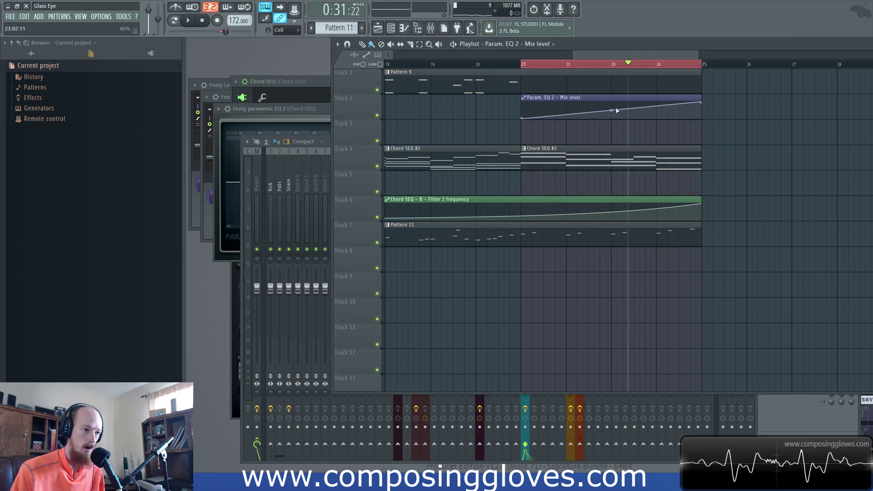
drag(611, 103, 611, 81)
Audition the mix-level automation and shift the EQ's high-shelf band slightly lower in frequency
key(space)
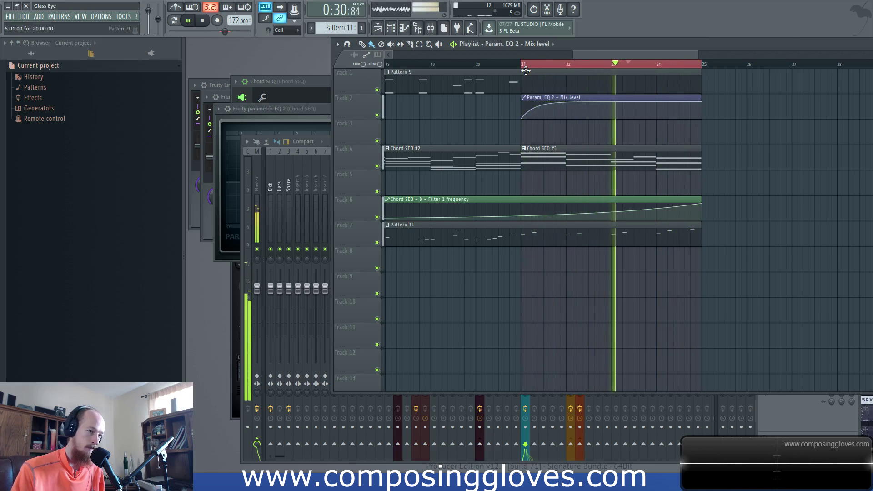
click(317, 113)
key(space)
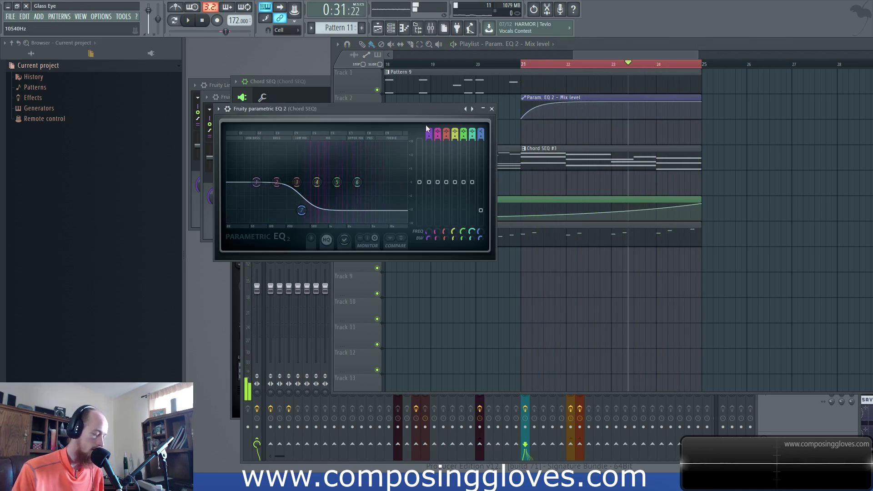
Play the arrangement from before bar 17 and listen to the transition into the EQ automation
scroll(554, 86, down, 2)
scroll(554, 85, down, 3)
click(469, 80)
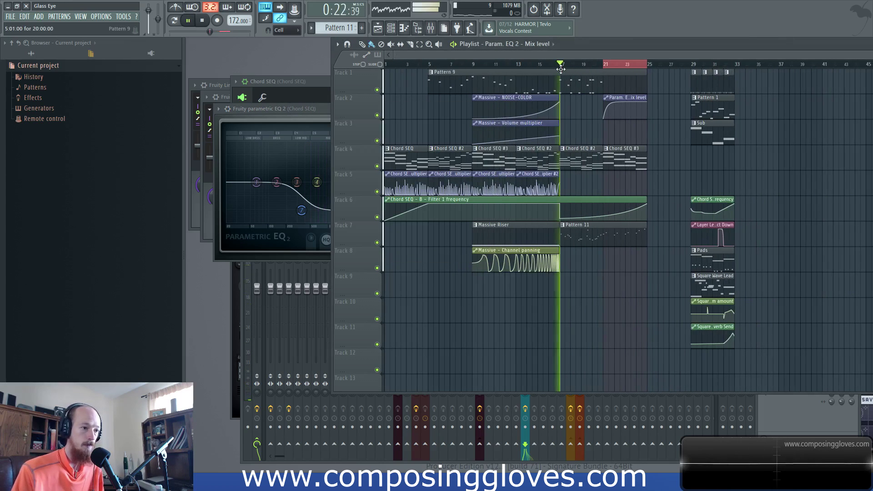
scroll(561, 68, up, 1)
scroll(604, 146, up, 3)
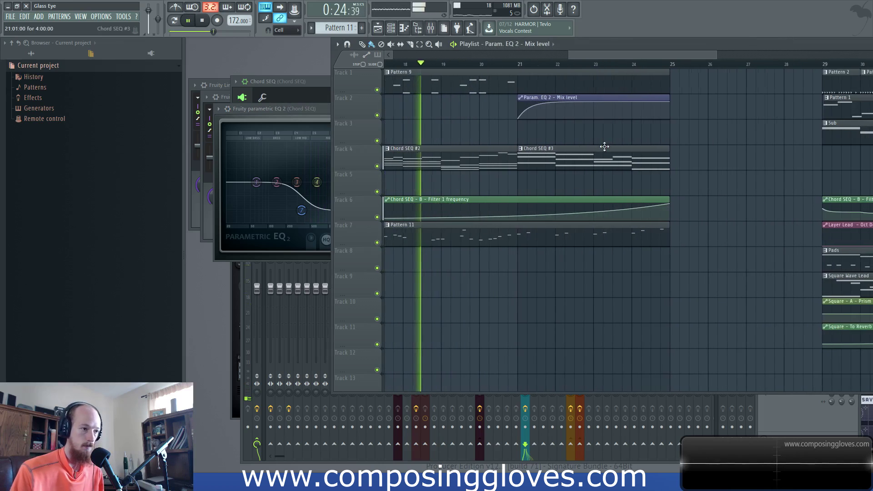
scroll(636, 146, down, 4)
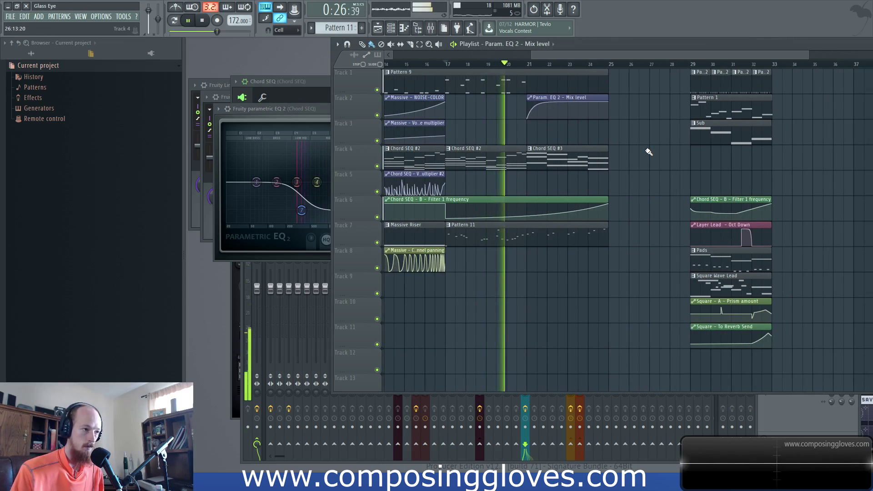
Show all content in the browser, collapse the Drums - Kicks folder and stop playback
click(31, 53)
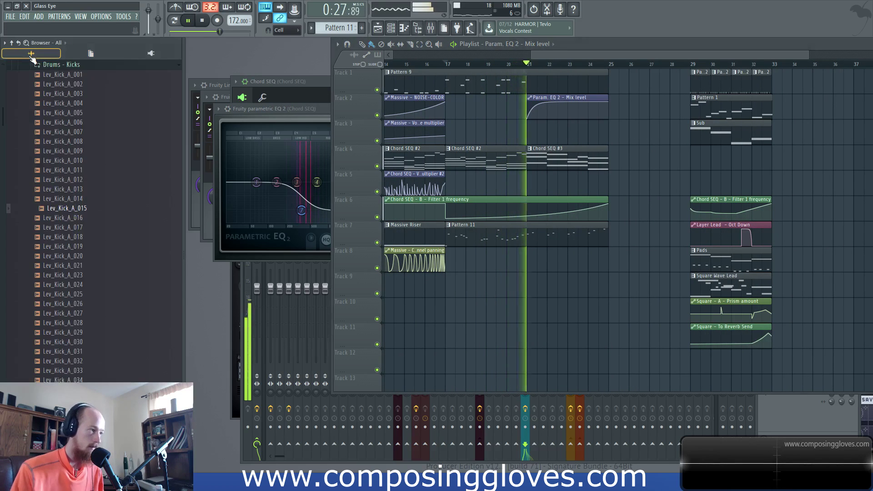
click(51, 64)
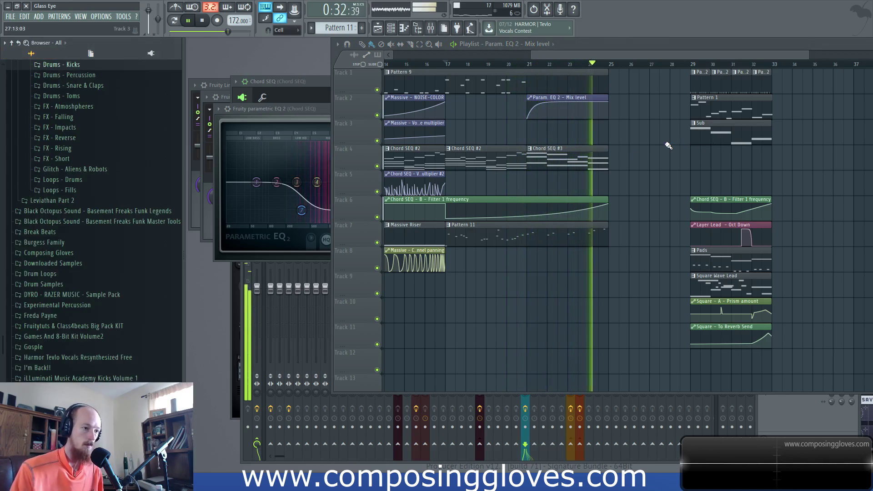
key(space)
Play the arrangement from bar 1 and listen through the build-up past bar 17
scroll(604, 166, up, 2)
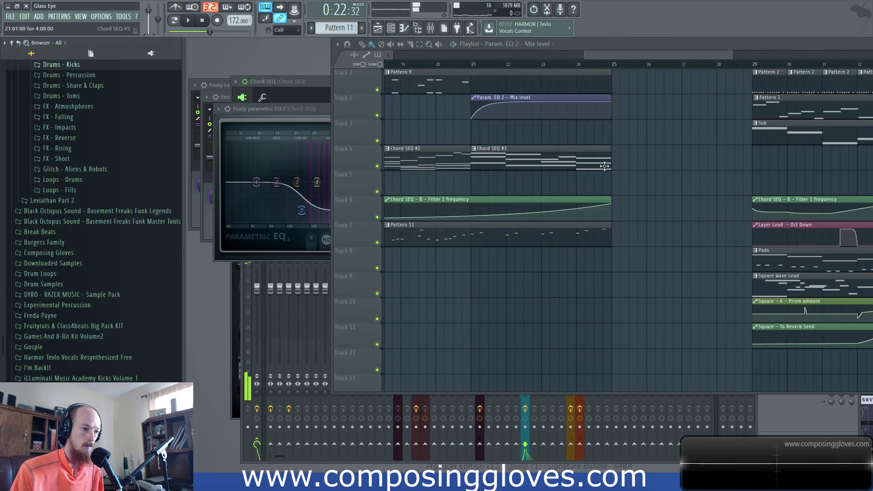
scroll(482, 177, down, 2)
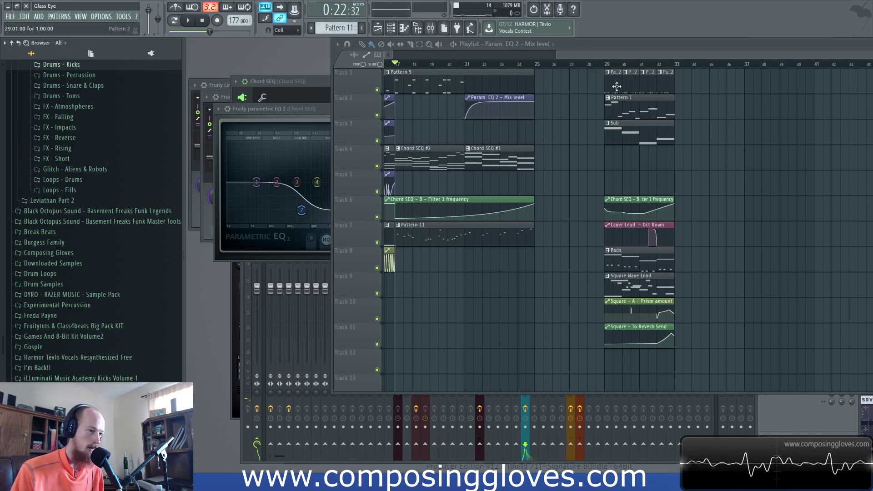
scroll(762, 199, left, 5)
drag(761, 198, 669, 268)
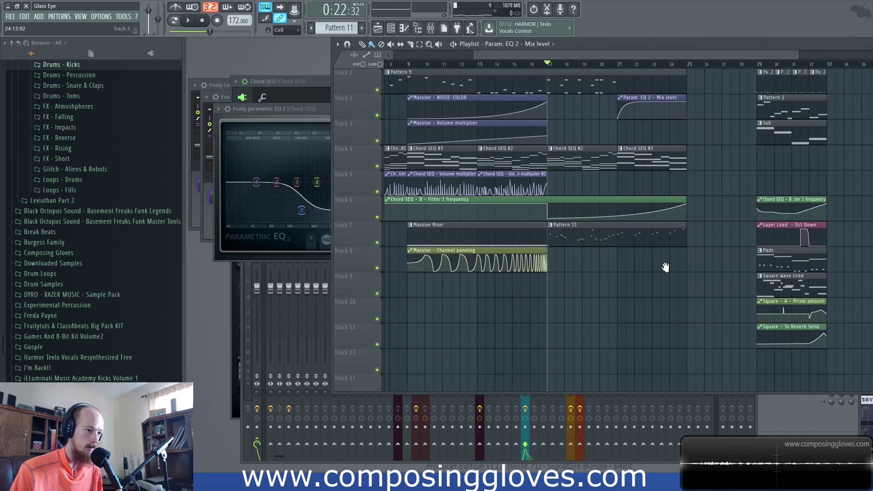
scroll(686, 259, left, 3)
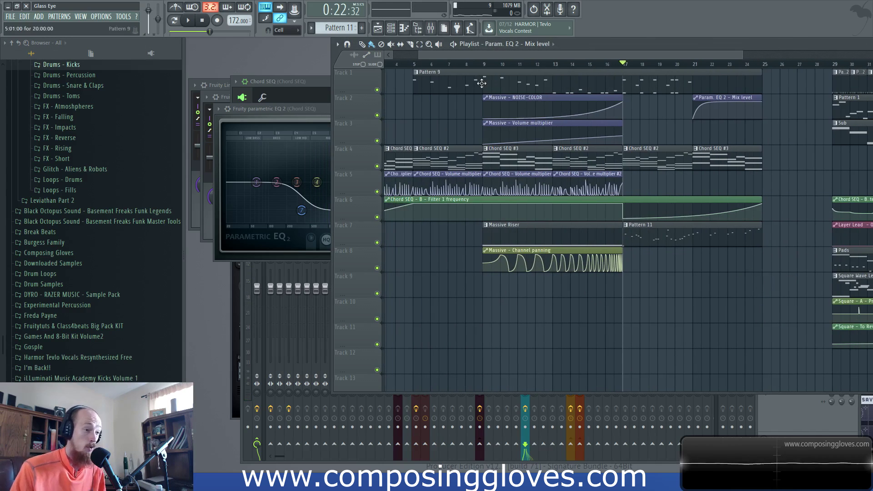
scroll(403, 61, left, 3)
click(385, 64)
key(space)
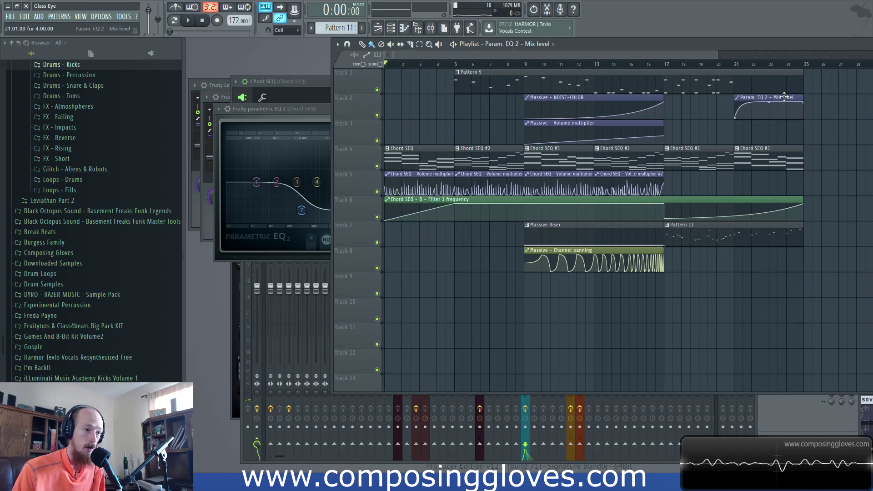
scroll(430, 169, up, 2)
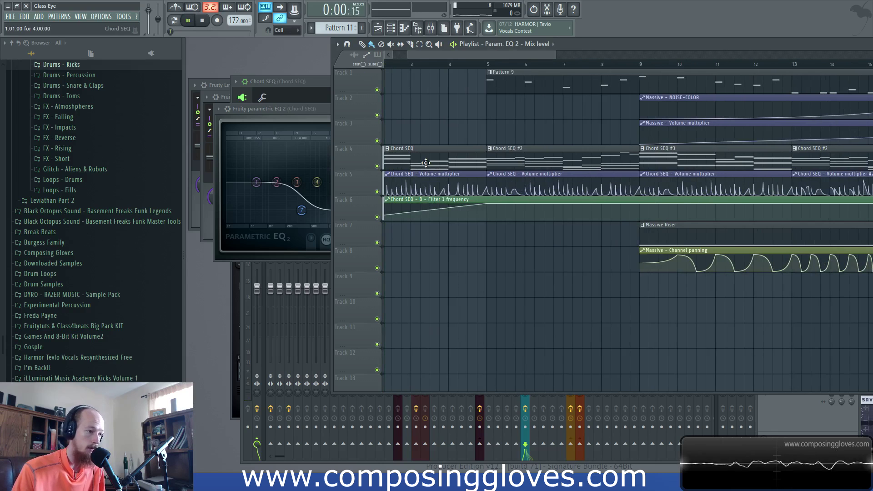
scroll(505, 119, left, 2)
scroll(619, 164, down, 2)
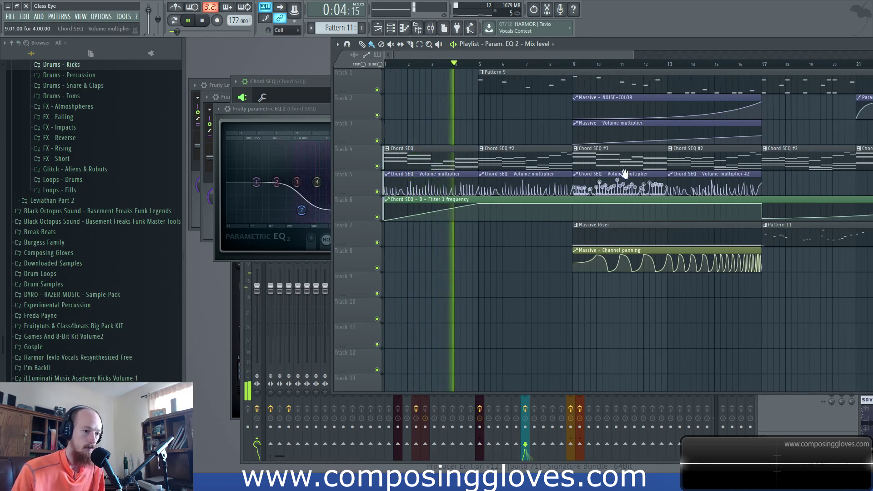
drag(628, 172, 599, 184)
scroll(568, 166, right, 1)
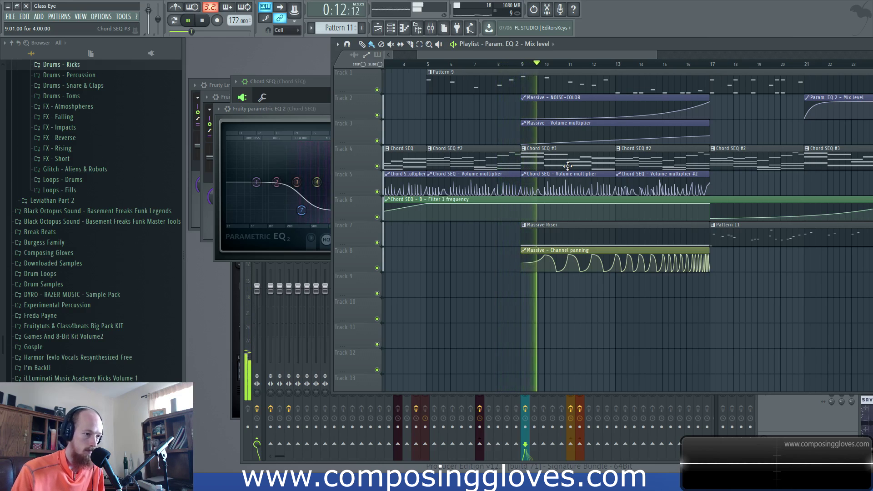
drag(567, 166, 533, 176)
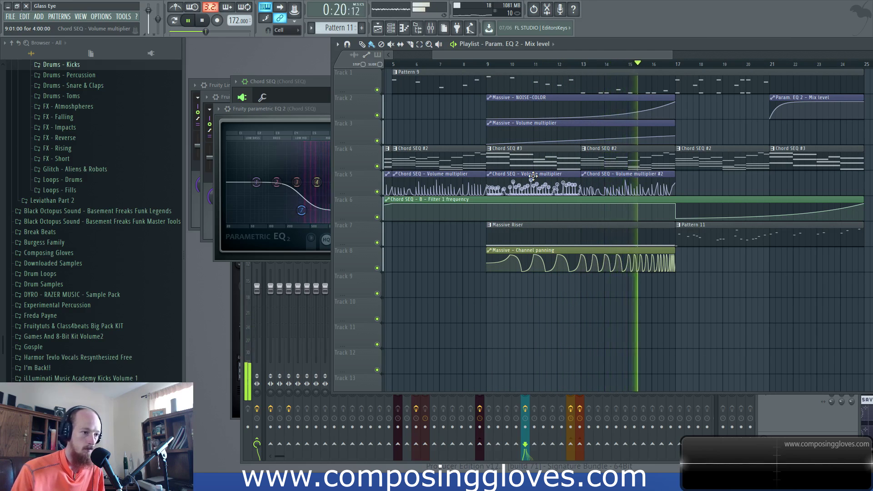
drag(701, 163, 551, 184)
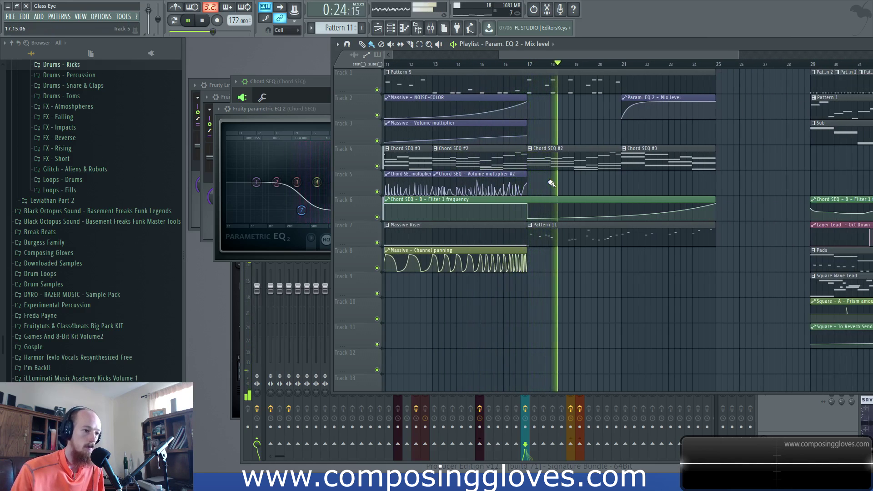
Raise the end point of the Massive volume multiplier automation at bar 17 to about 82% and replay from bar 13
scroll(638, 209, up, 2)
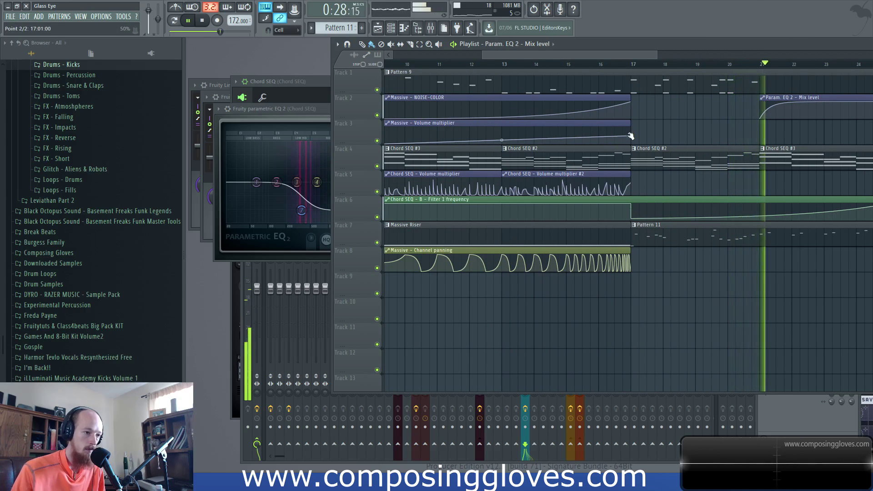
drag(632, 136, 631, 130)
click(502, 64)
scroll(556, 145, up, 2)
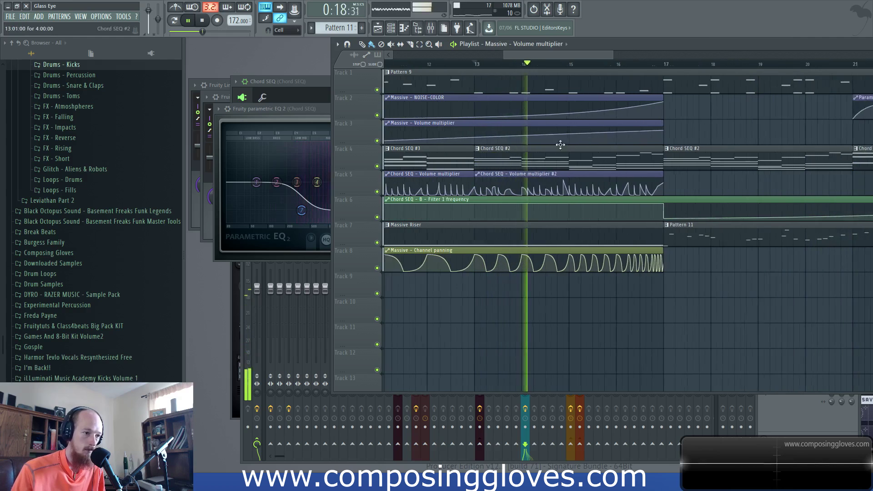
drag(672, 130, 666, 130)
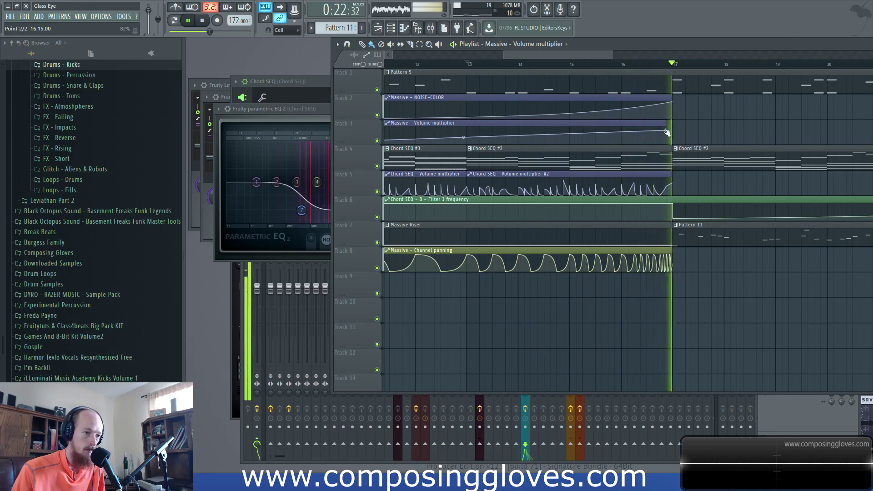
drag(671, 132, 678, 132)
Select all clips in the section starting at bar 29 and move them to start at bar 33
scroll(682, 134, down, 4)
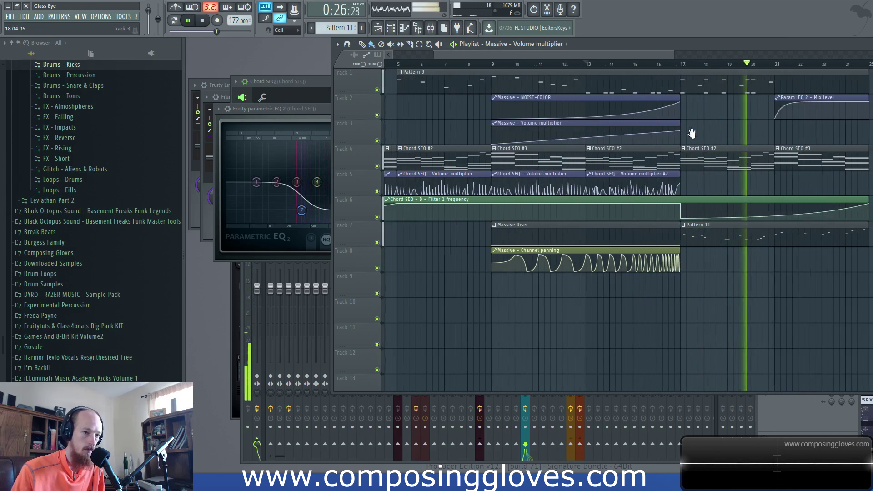
scroll(574, 147, down, 2)
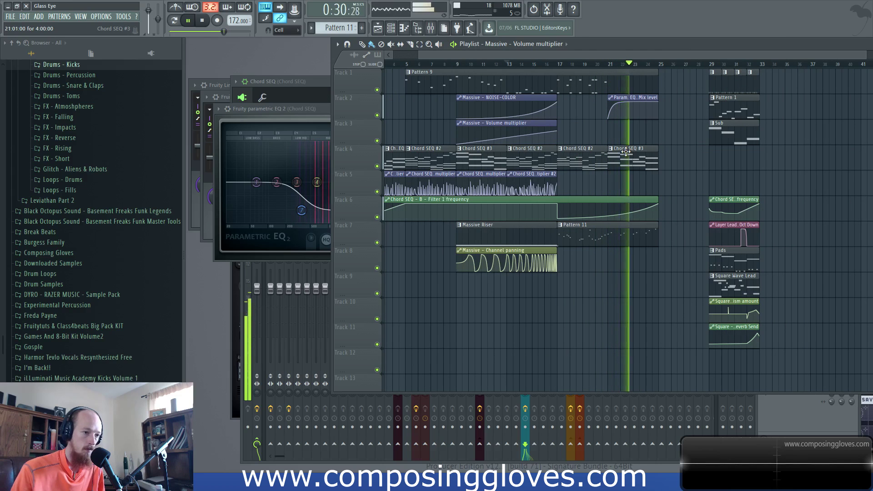
scroll(626, 151, right, 4)
drag(615, 69, 714, 347)
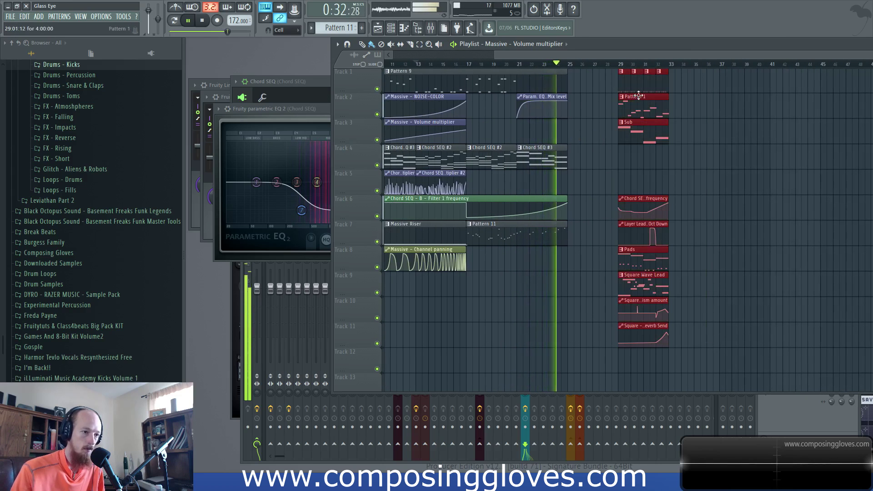
drag(627, 82, 676, 81)
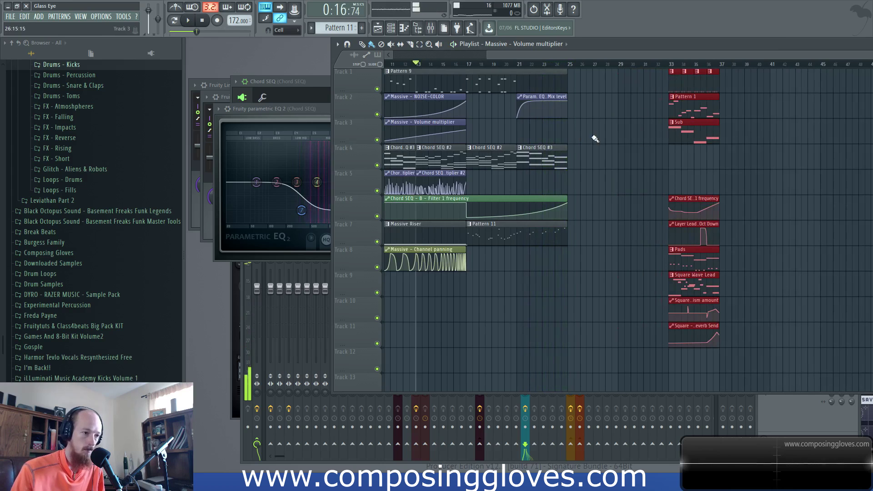
Copy the Pattern 11 melody clip and the Chord SEQ #3 clip to bar 25, and make the chord copy unique
scroll(547, 138, up, 3)
drag(479, 241, 558, 275)
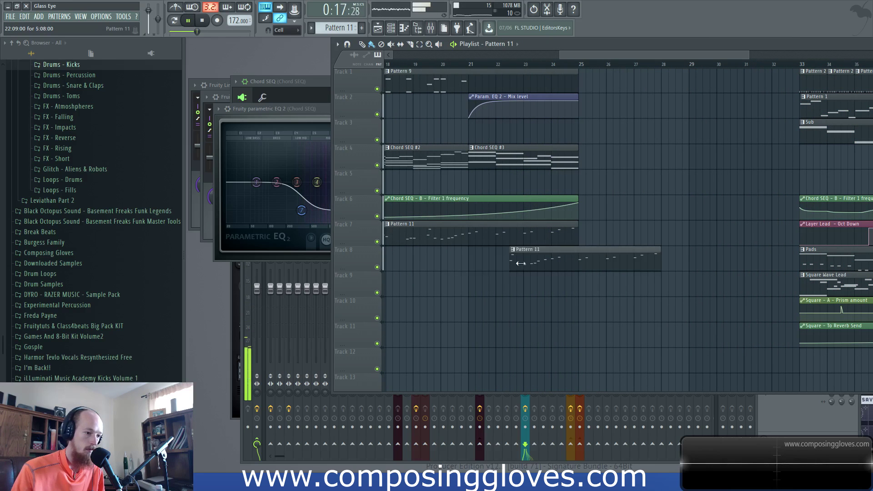
scroll(489, 161, down, 1)
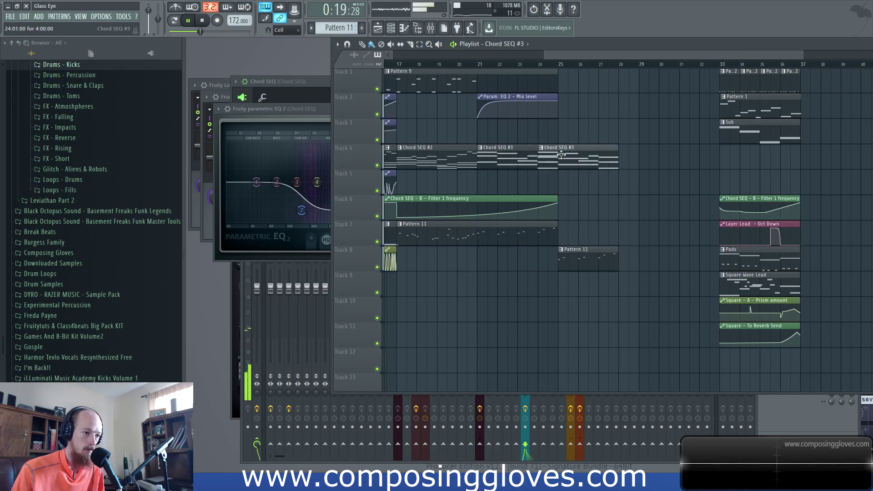
right_click(566, 151)
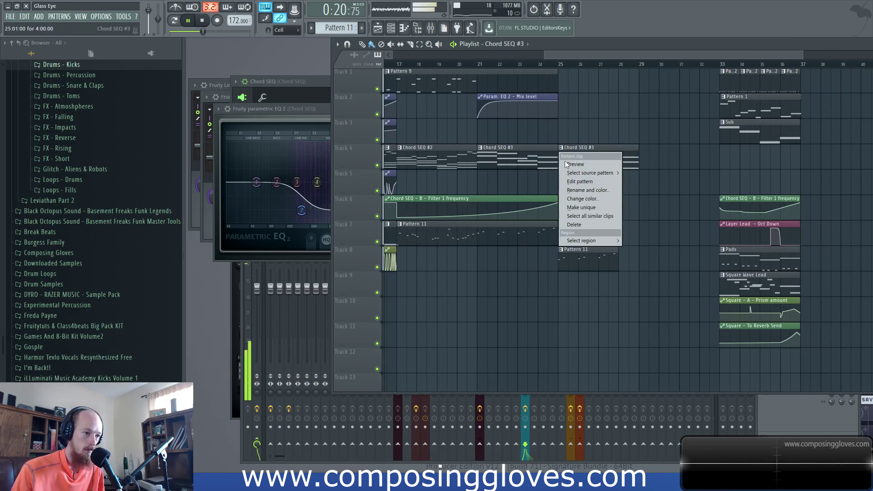
click(585, 207)
Open the Chord SEQ #4 notes and raise the lowest note of each bar to E7, G7, B7 and A7 respectively
scroll(545, 179, down, 2)
scroll(590, 130, up, 3)
drag(602, 177, 521, 153)
double_click(558, 127)
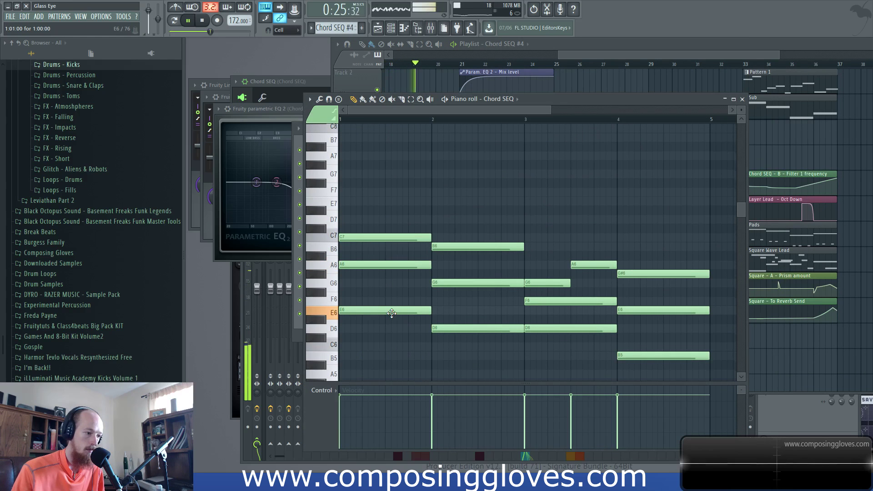
drag(373, 232, 366, 194)
drag(453, 318, 455, 170)
drag(556, 205, 556, 179)
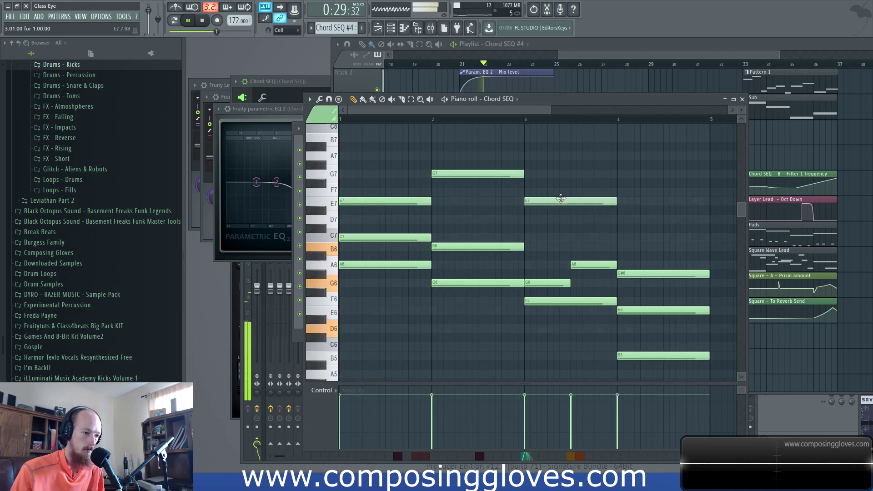
drag(637, 366, 570, 182)
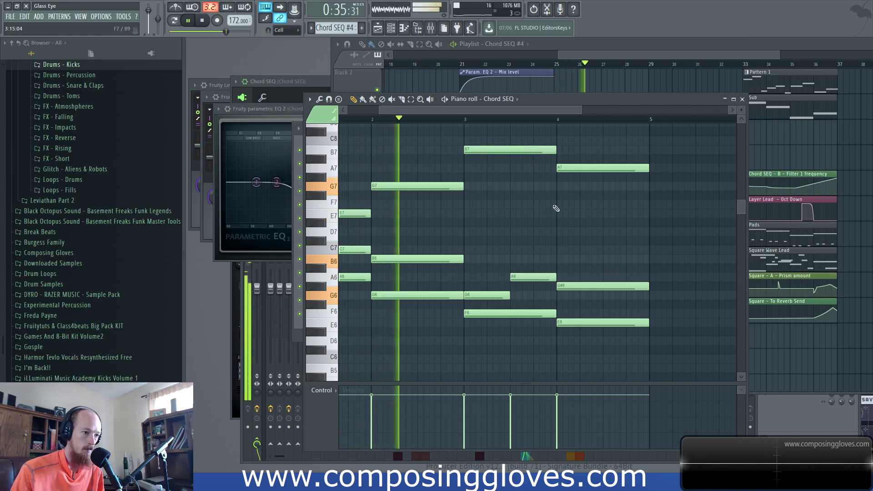
Lower the top note in bar 3 of Chord SEQ #4 to G7 and the one in bar 2 to F7, then return to the playlist
scroll(505, 208, down, 2)
drag(451, 145, 452, 176)
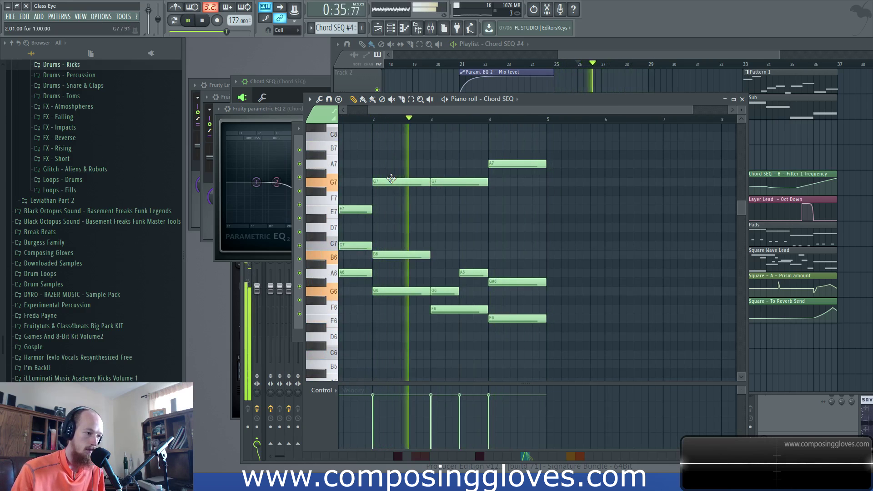
drag(384, 182, 392, 201)
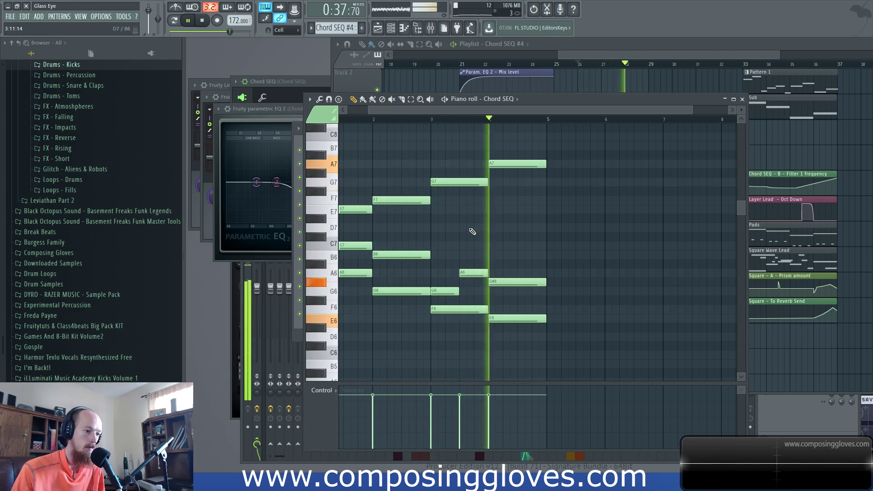
click(661, 55)
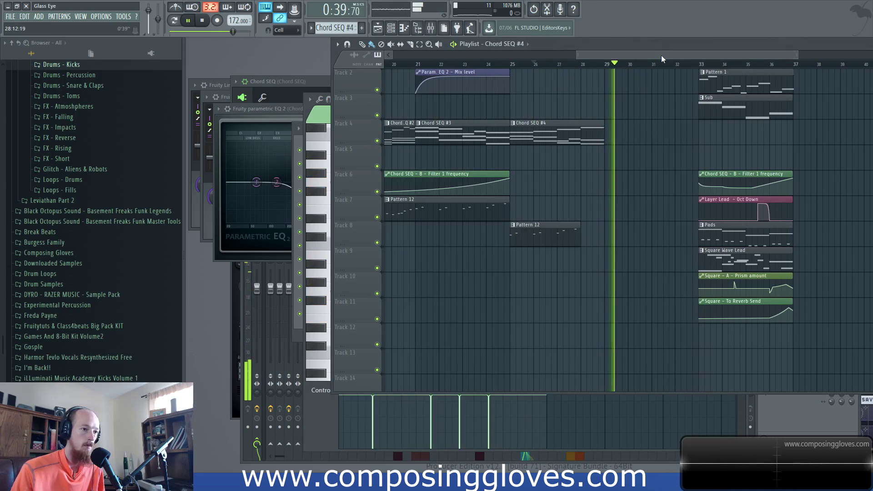
Extend the copied melody clip at bar 25 to four bars and move it up to Track 7
key(space)
scroll(599, 172, down, 2)
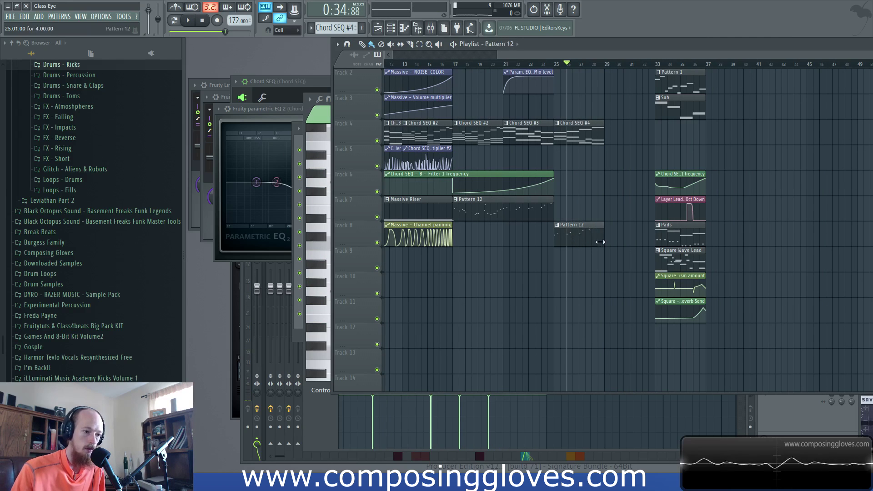
scroll(587, 236, up, 3)
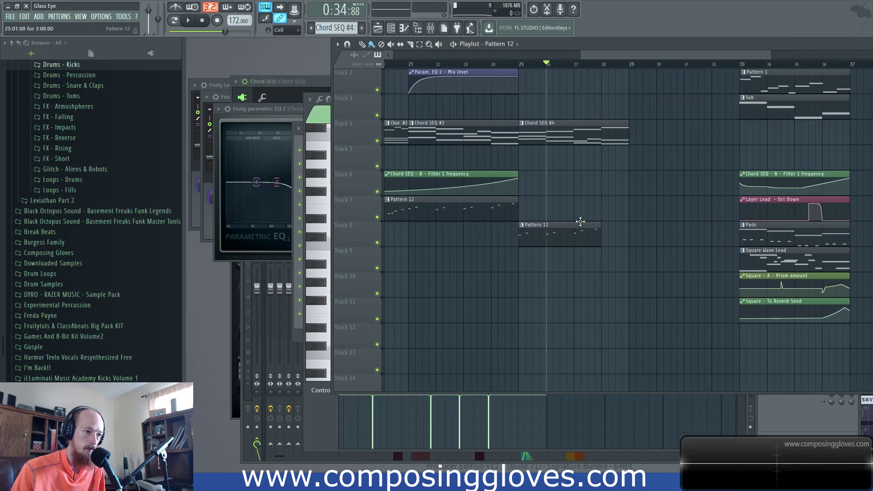
key(space)
drag(548, 240, 520, 243)
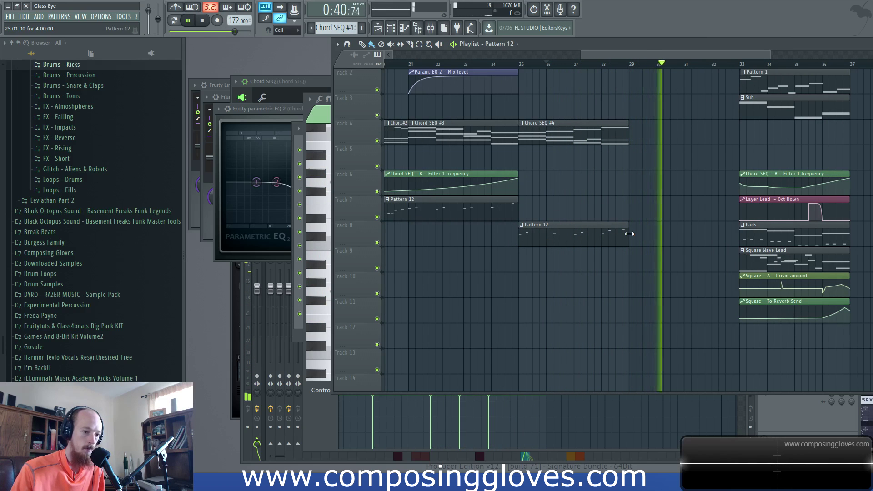
scroll(543, 171, down, 3)
scroll(542, 171, left, 1)
scroll(541, 140, up, 1)
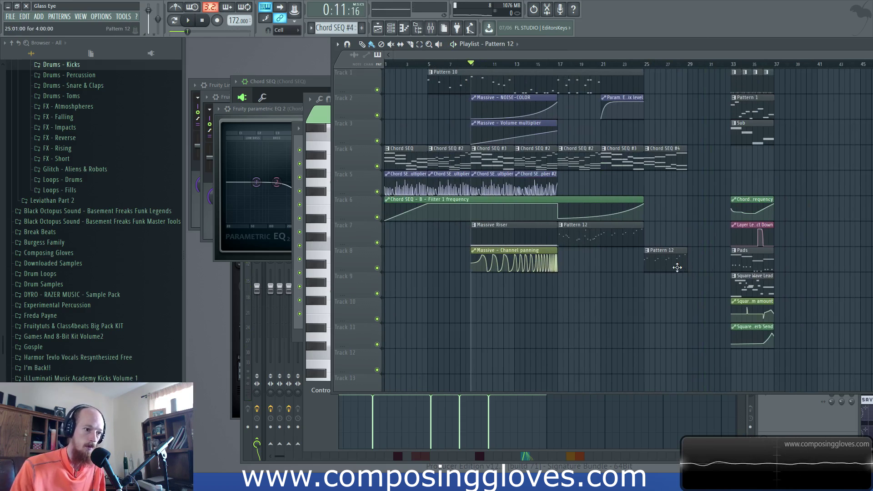
scroll(673, 227, down, 2)
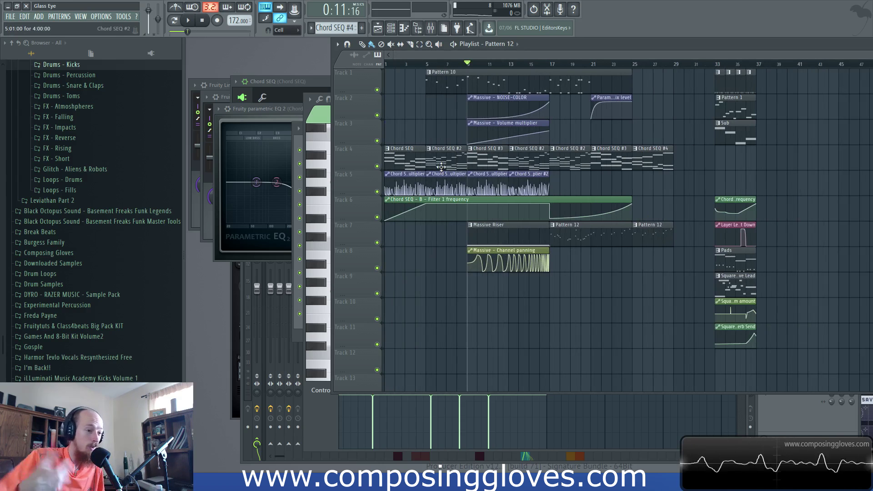
Replay from bar 9 and check the Chord SEQ instrument settings and its mixer track
key(space)
scroll(435, 58, up, 3)
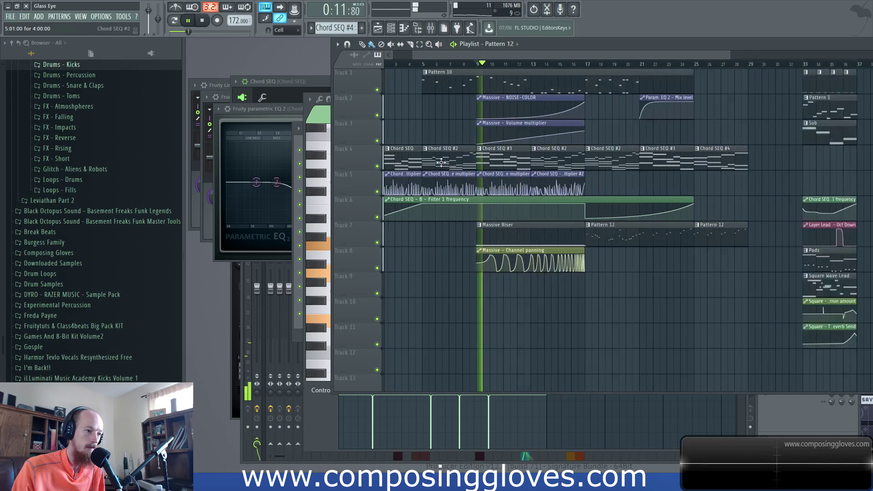
key(space)
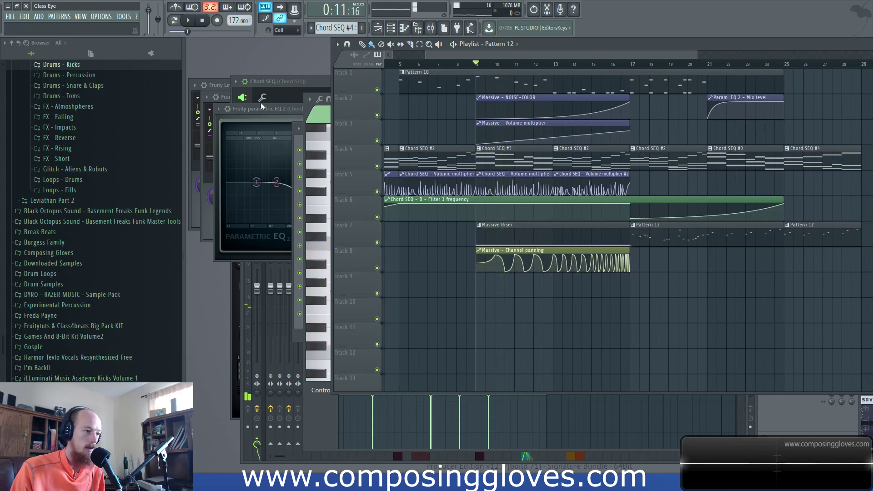
key(F6)
click(365, 244)
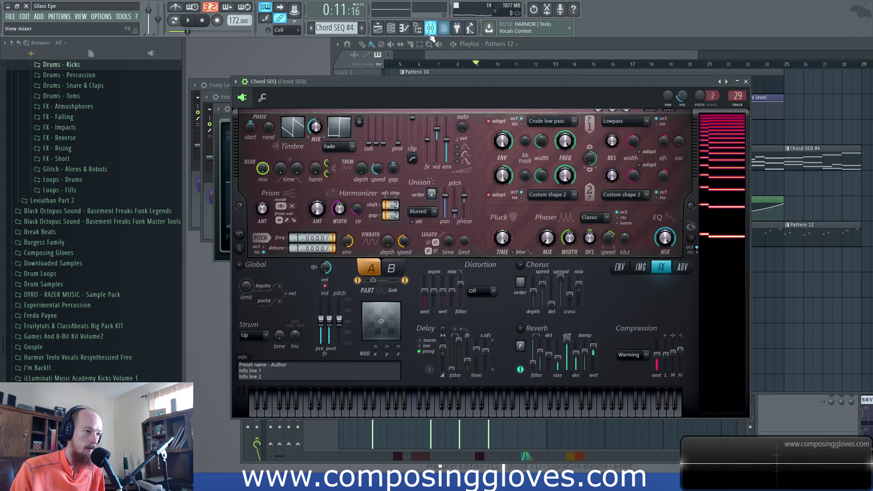
key(F9)
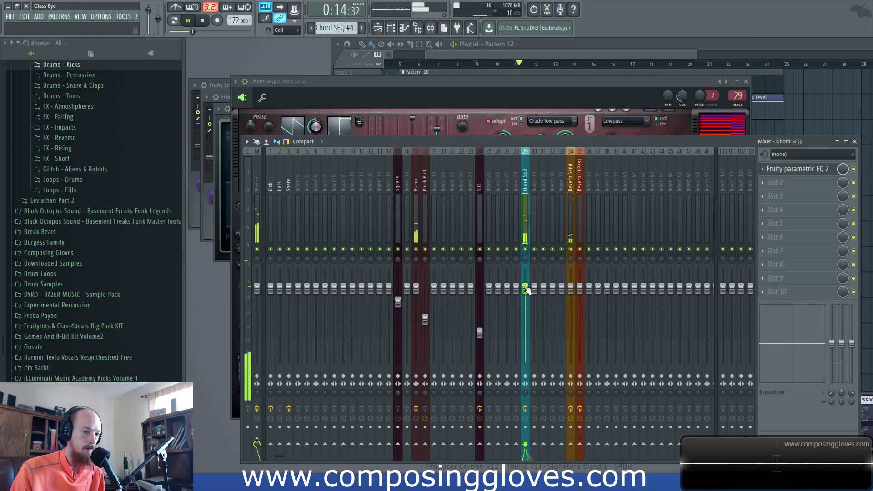
click(544, 50)
key(space)
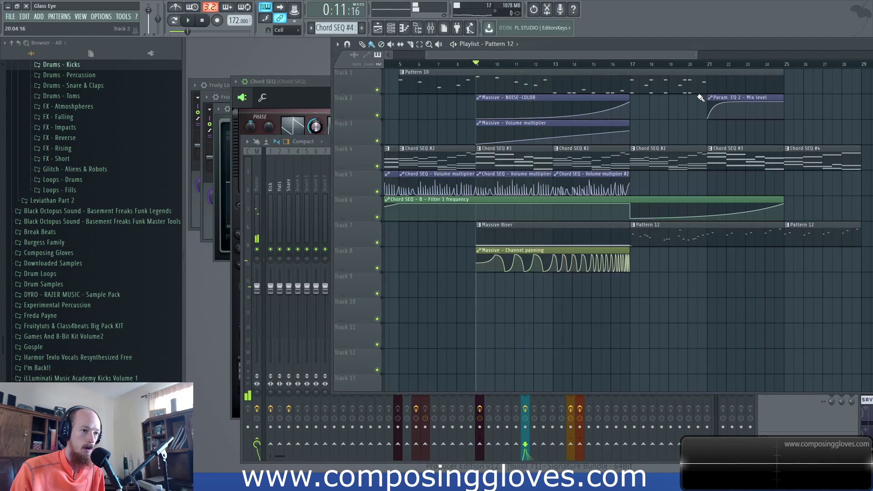
Place a unique copy of the EQ mix level automation at bar 1 on Track 9, flatten it to the minimum and shorten it
scroll(728, 108, down, 2)
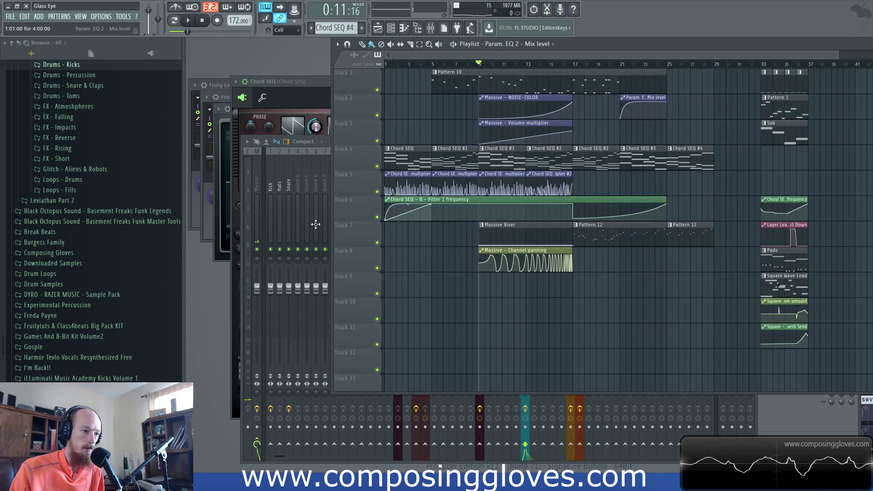
right_click(390, 282)
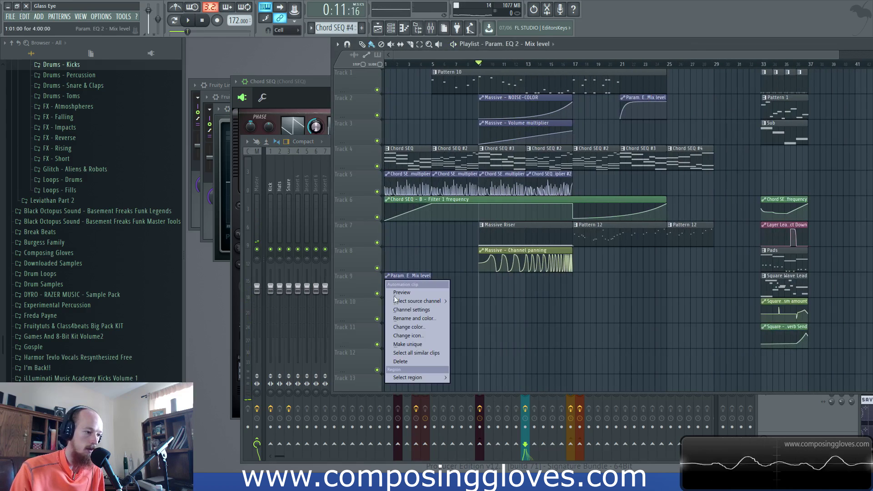
click(421, 345)
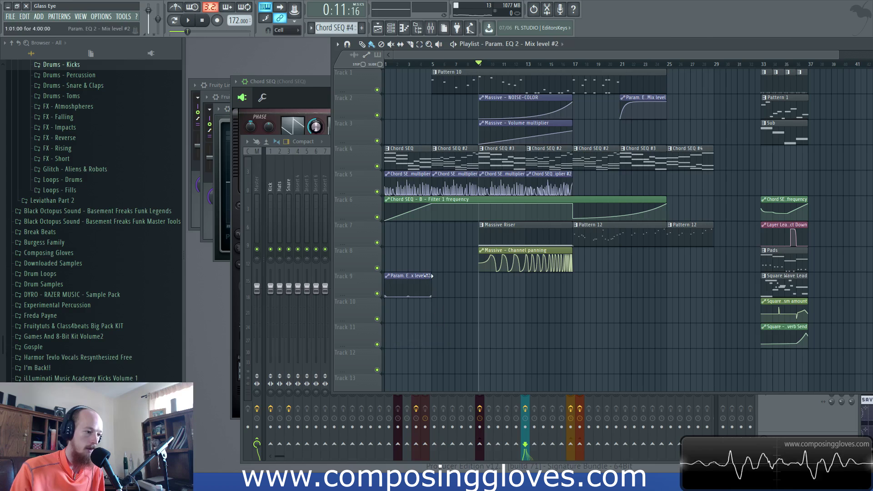
Play the arrangement from bar 9 and listen through to the end of the chord sequence at bar 29
key(space)
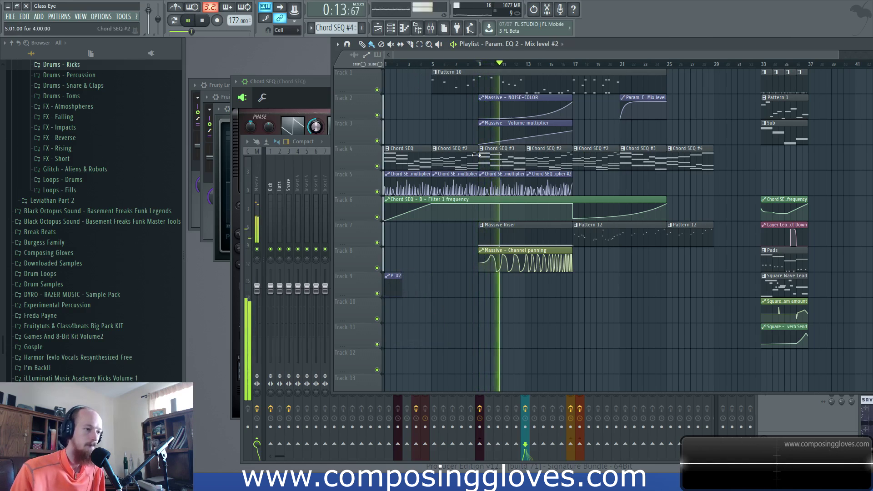
scroll(476, 155, up, 5)
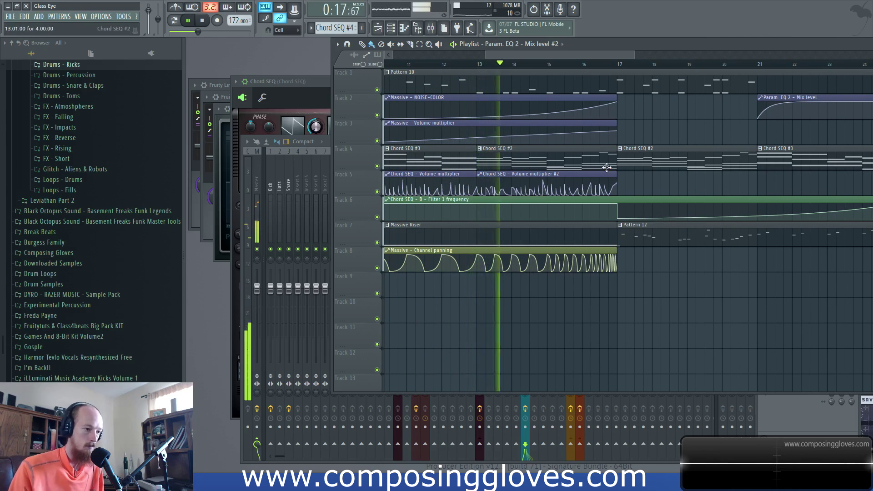
scroll(600, 166, up, 2)
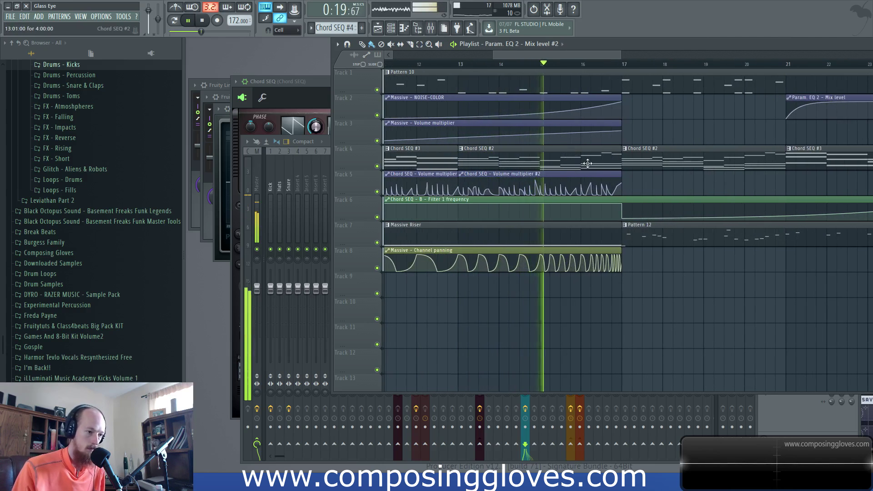
scroll(585, 163, down, 2)
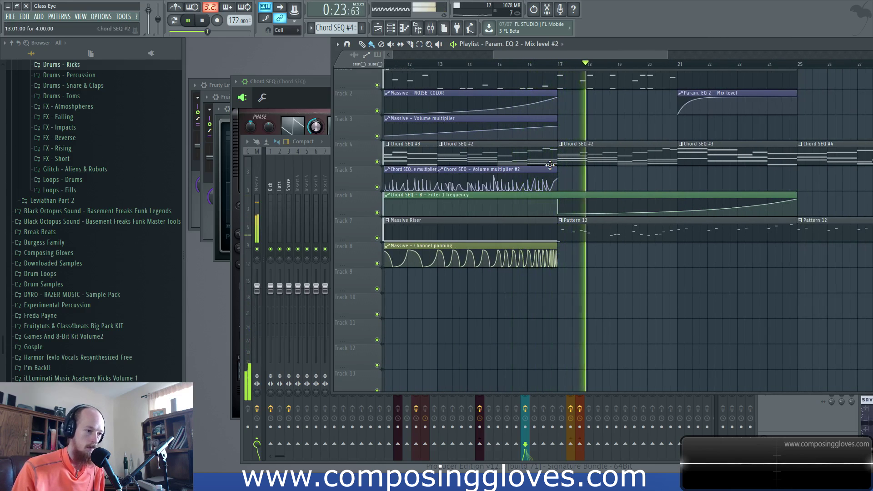
scroll(531, 181, down, 2)
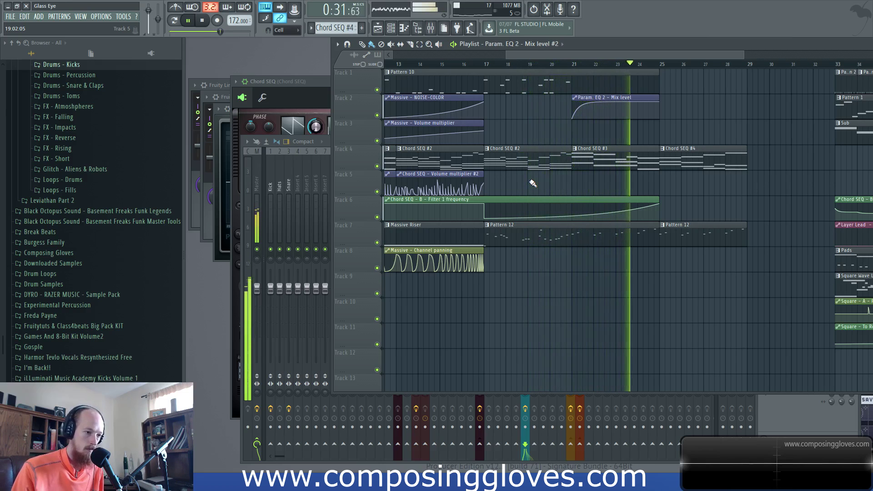
scroll(533, 184, down, 3)
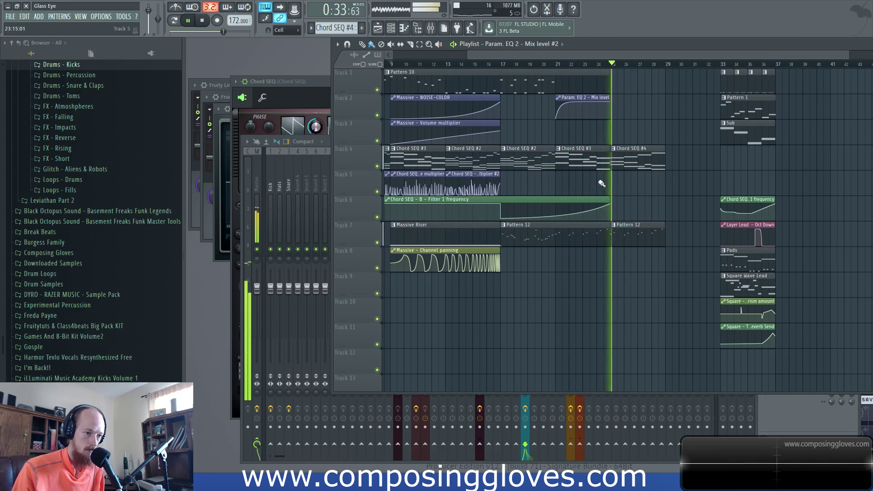
scroll(577, 176, right, 3)
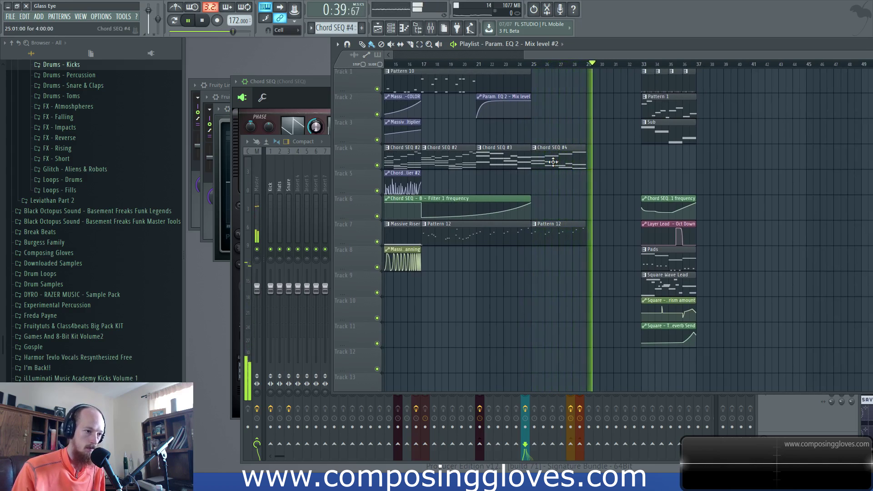
key(space)
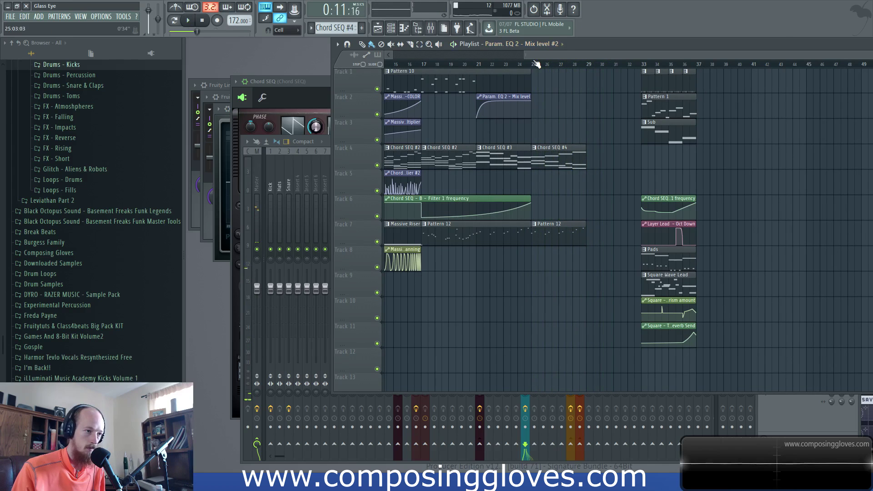
Set the playback start to bar 25, copy the Chord SEQ #4 clip to bar 29 and make the copy unique
drag(560, 53, 523, 64)
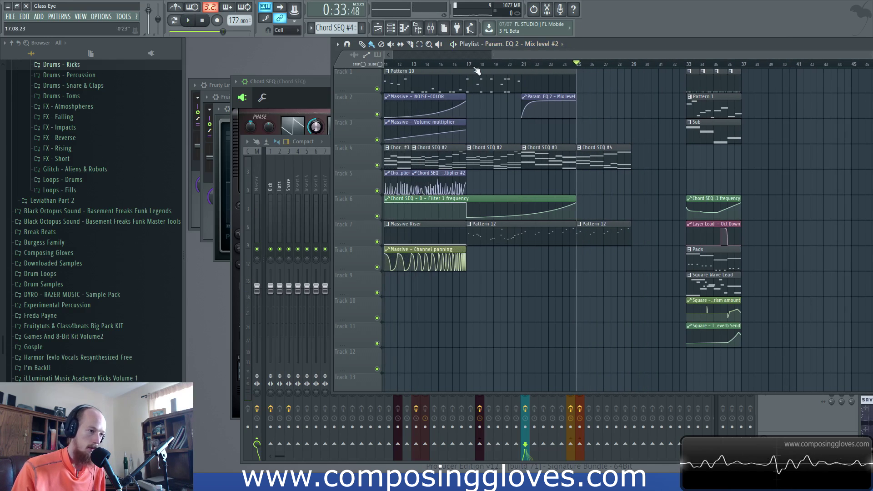
ctrl+scroll(519, 140, up, 3)
key(space)
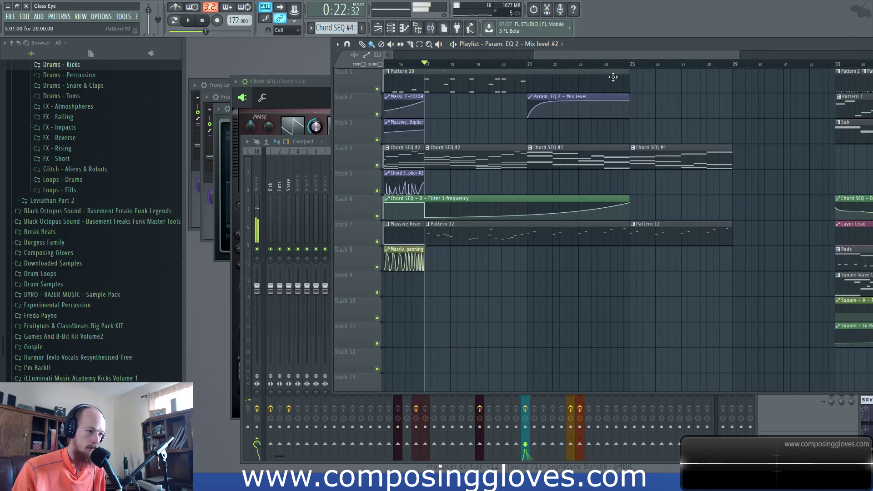
scroll(682, 182, right, 2)
ctrl+scroll(586, 172, up, 2)
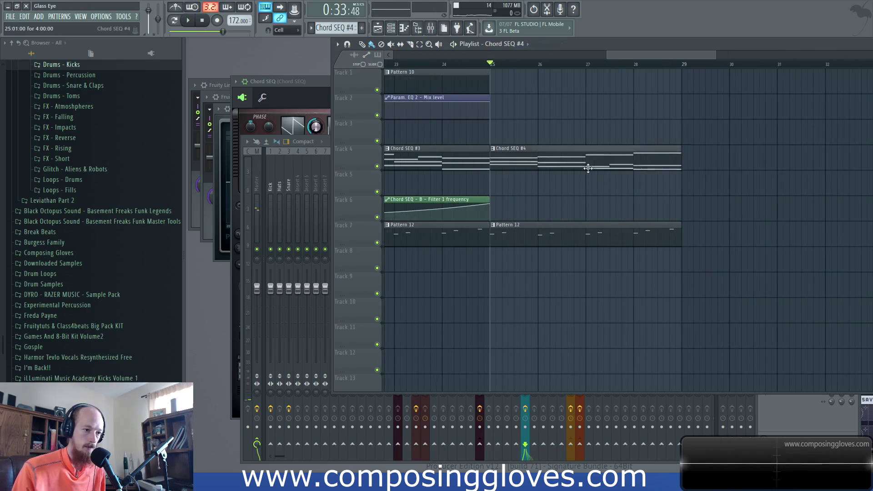
shift+drag(587, 166, 797, 182)
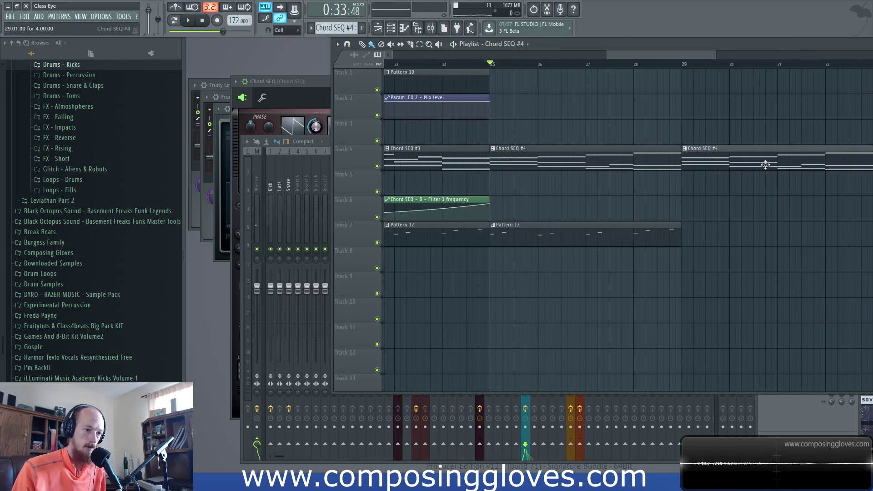
ctrl+scroll(768, 162, down, 2)
click(711, 148)
click(733, 208)
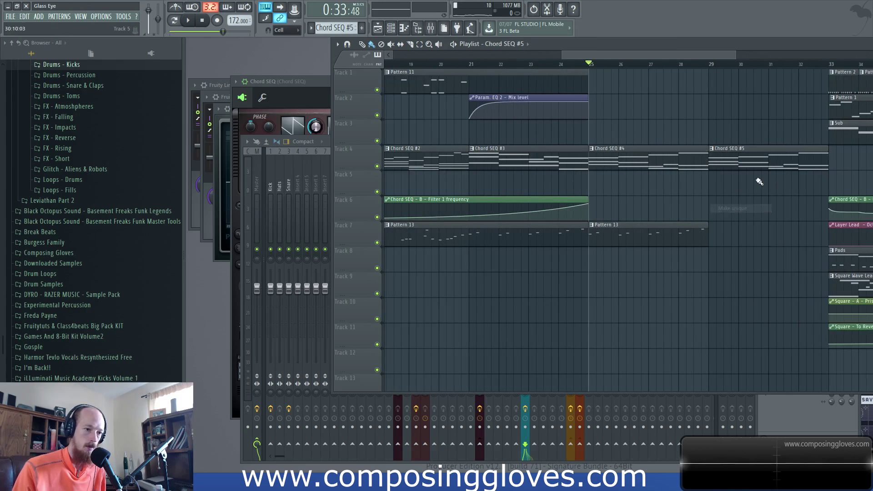
Shorten the first chord's notes in the Chord SEQ #5 pattern and trim its clip at bar 29 to 0:12:00
ctrl+scroll(728, 151, down, 1)
scroll(728, 151, down, 1)
double_click(728, 132)
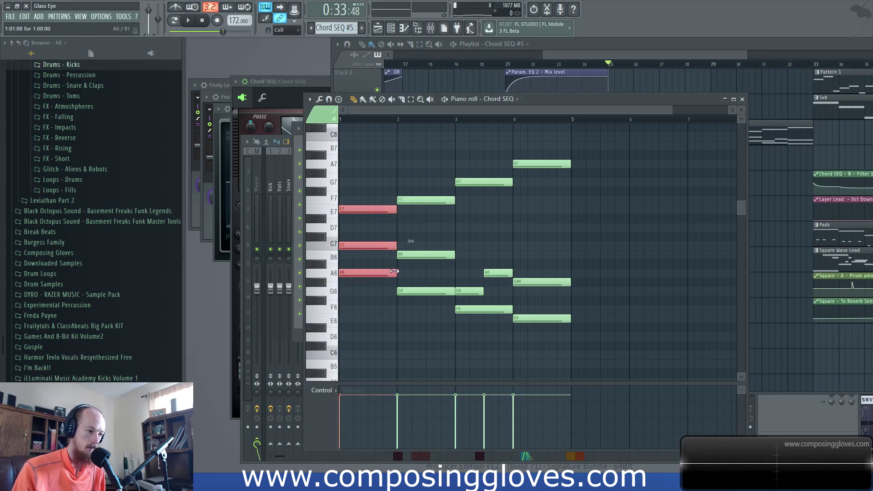
drag(646, 55, 699, 60)
ctrl+scroll(676, 141, up, 1)
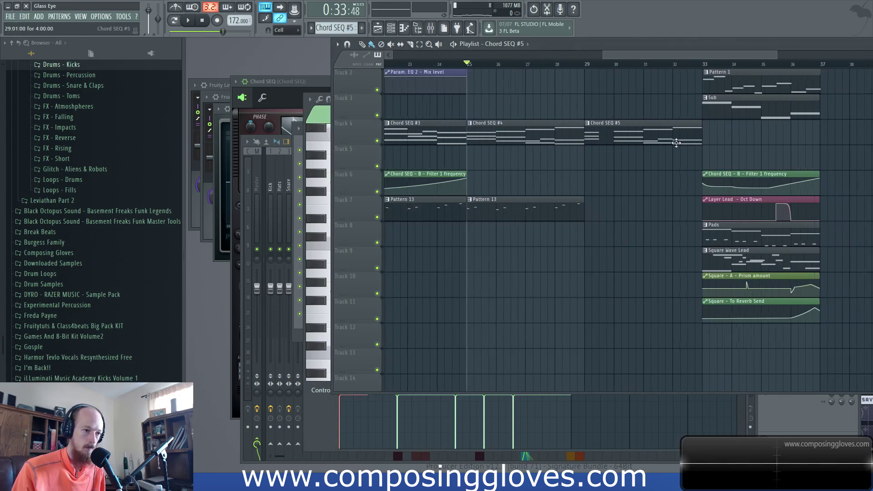
drag(703, 132, 598, 144)
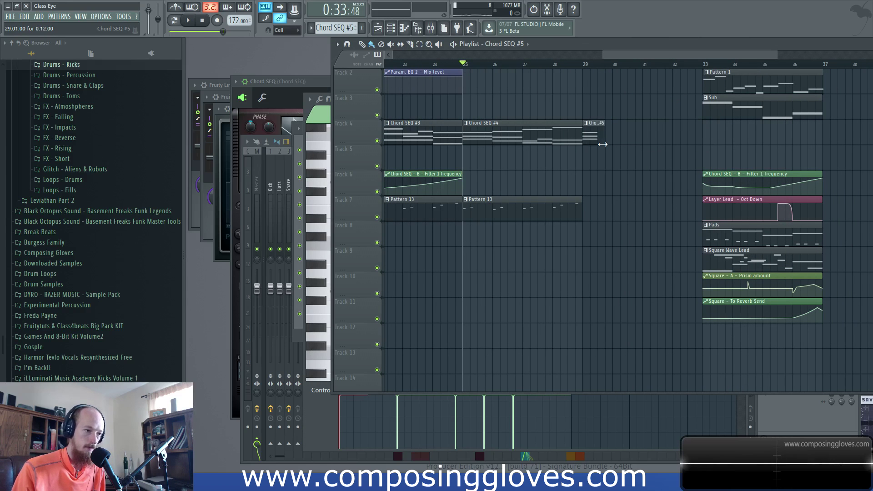
Play from bar 25 and place copies of the trimmed Chord SEQ #5 clip at bars 30, 31 and 32
key(space)
ctrl+scroll(599, 147, up, 2)
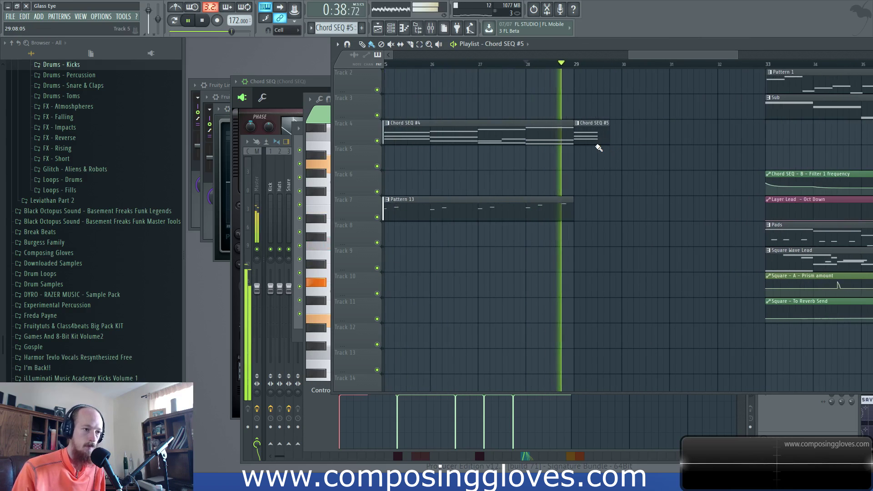
click(618, 138)
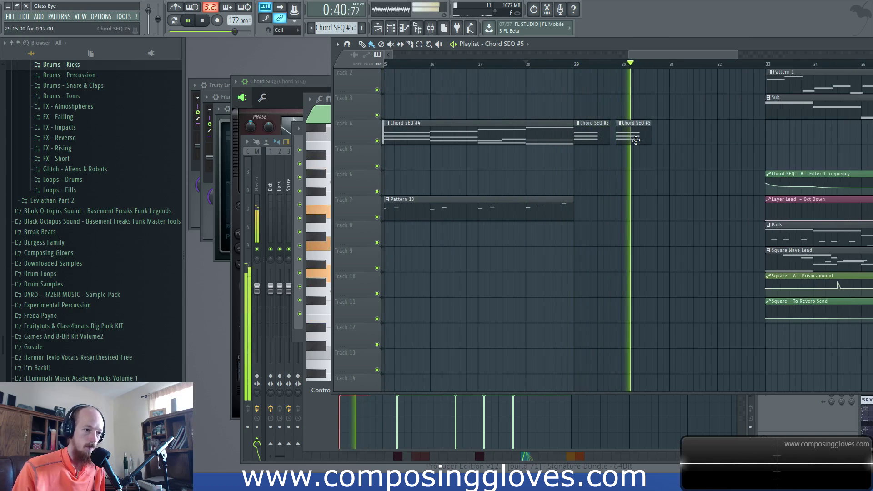
drag(636, 140, 640, 137)
click(672, 136)
click(727, 139)
drag(740, 142, 734, 140)
Select all the drop clips starting at bar 33 and move them together to bar 45
drag(773, 98, 503, 124)
ctrl+scroll(503, 123, down, 1)
ctrl+scroll(503, 124, up, 1)
key(space)
ctrl+drag(491, 73, 803, 363)
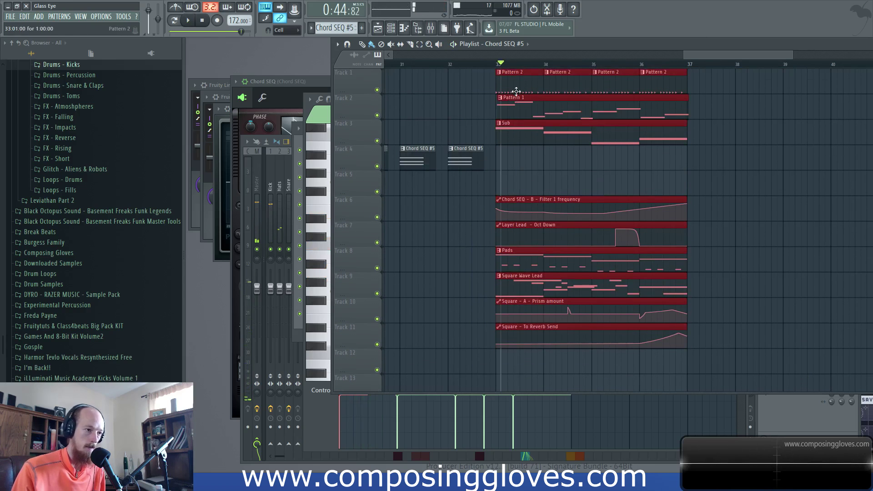
drag(526, 182, 870, 89)
scroll(773, 82, down, 6)
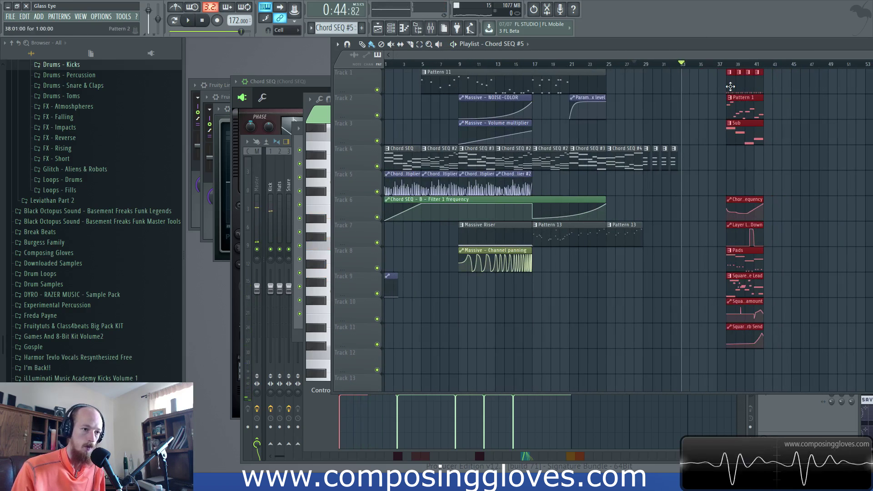
scroll(702, 154, up, 4)
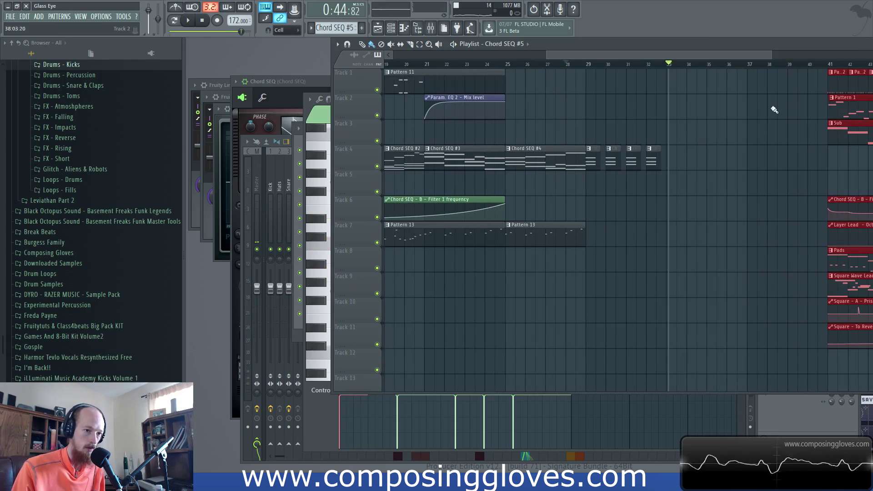
scroll(609, 127, down, 3)
drag(698, 87, 750, 87)
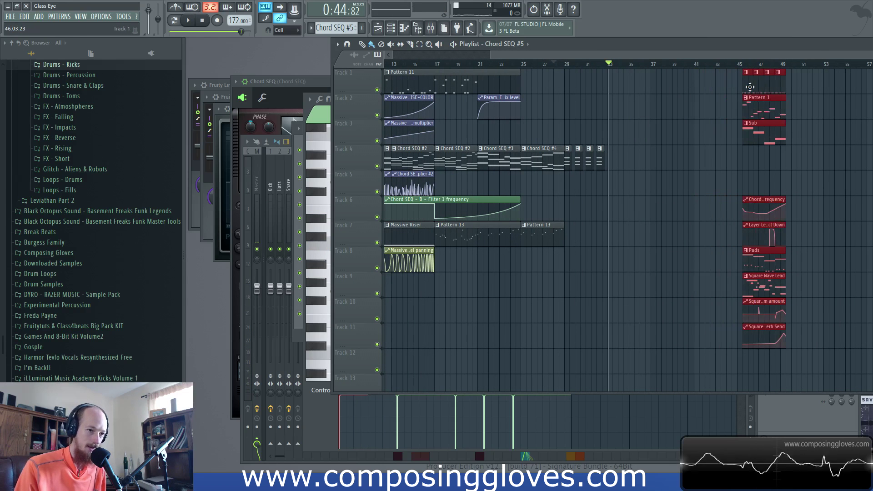
Repeat the group of four Chord SEQ #5 clips from bar 33 through bar 44 and play the section from bar 29
drag(569, 120, 600, 188)
scroll(560, 166, up, 3)
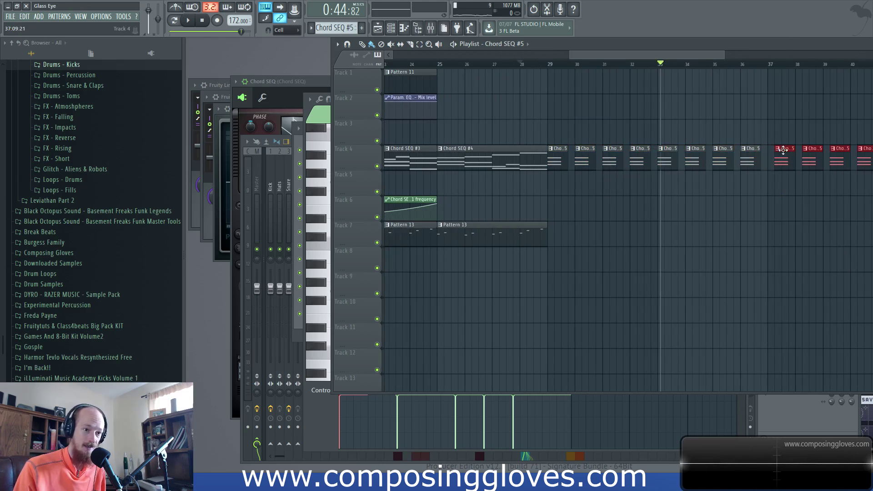
double_click(740, 44)
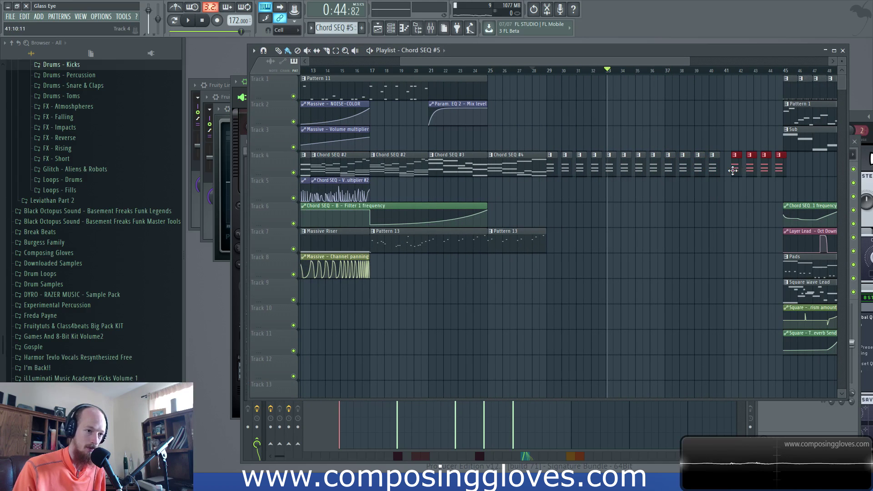
scroll(552, 132, up, 2)
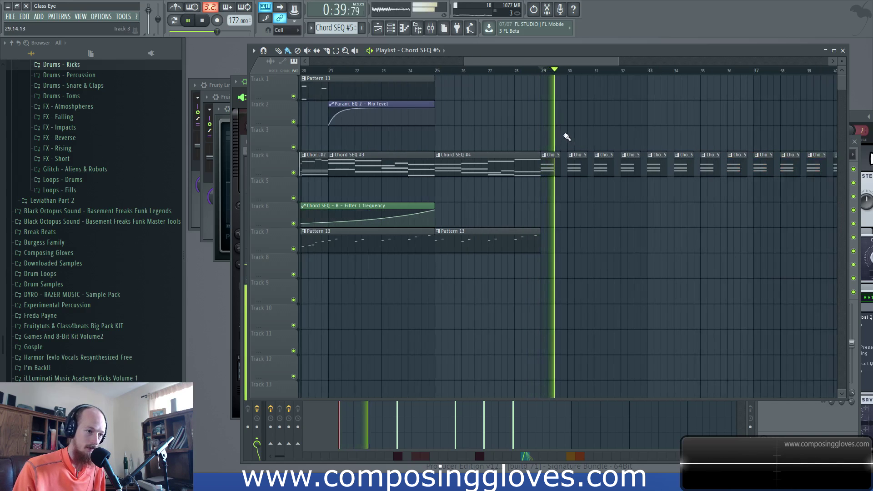
drag(523, 138, 432, 141)
scroll(524, 176, down, 1)
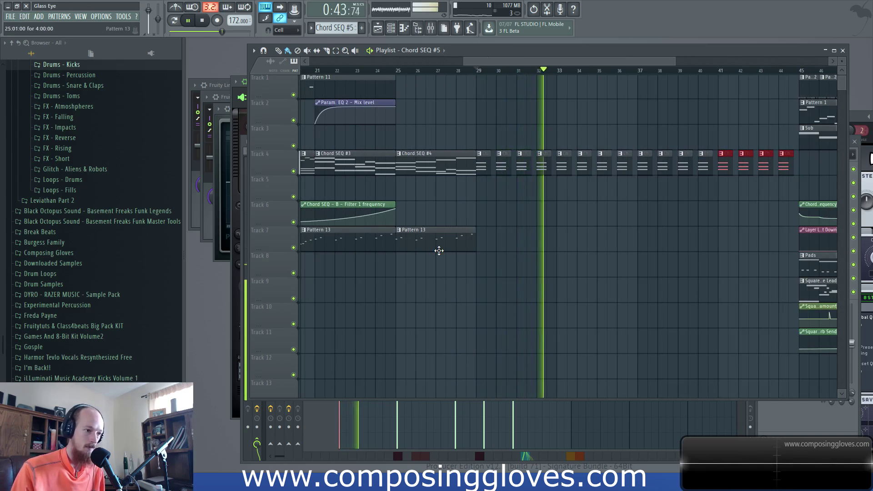
scroll(445, 204, down, 3)
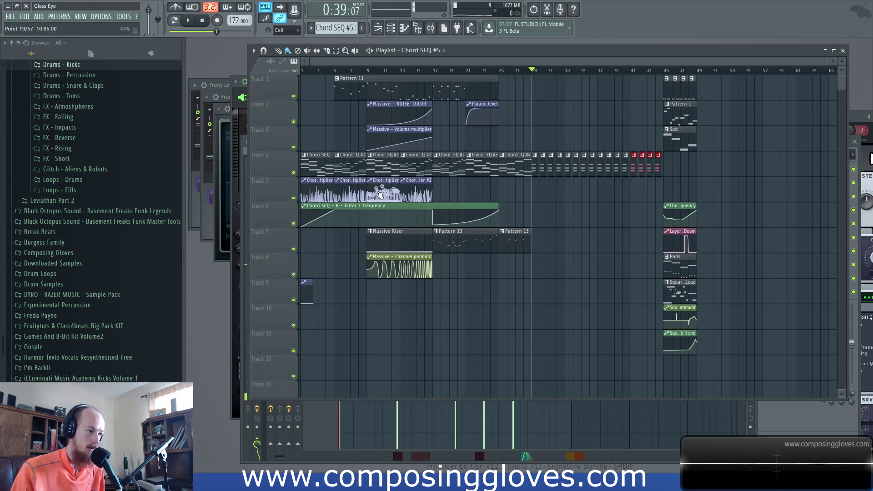
Copy the Massive Riser clip and its Channel panning, NOISE-COLOR and Volume multiplier automation to bar 25 on Tracks 8 to 11
drag(402, 263, 534, 262)
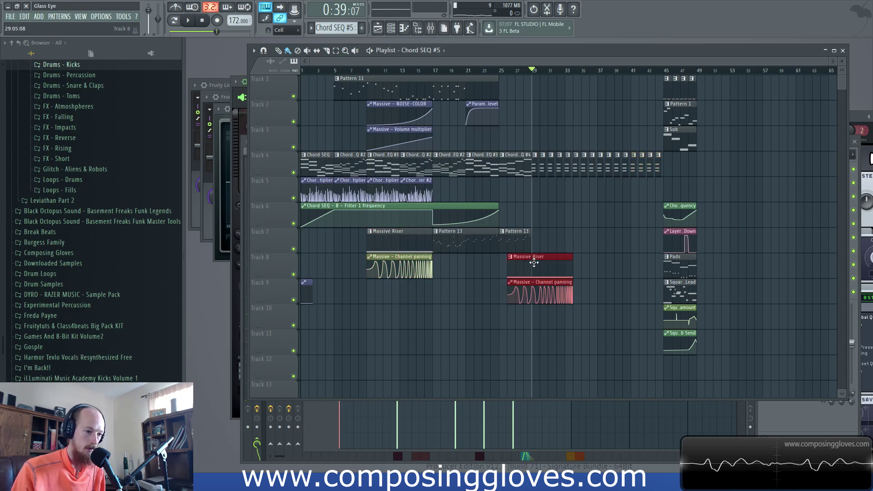
scroll(403, 123, up, 3)
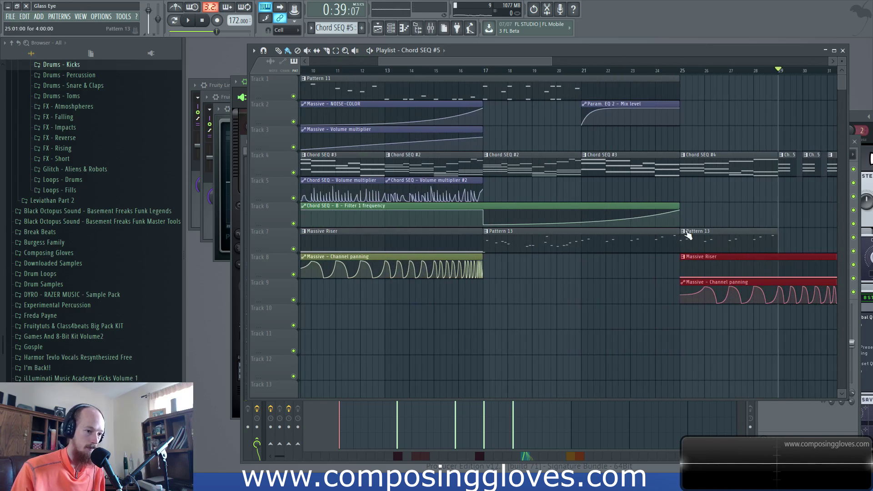
scroll(363, 114, down, 2)
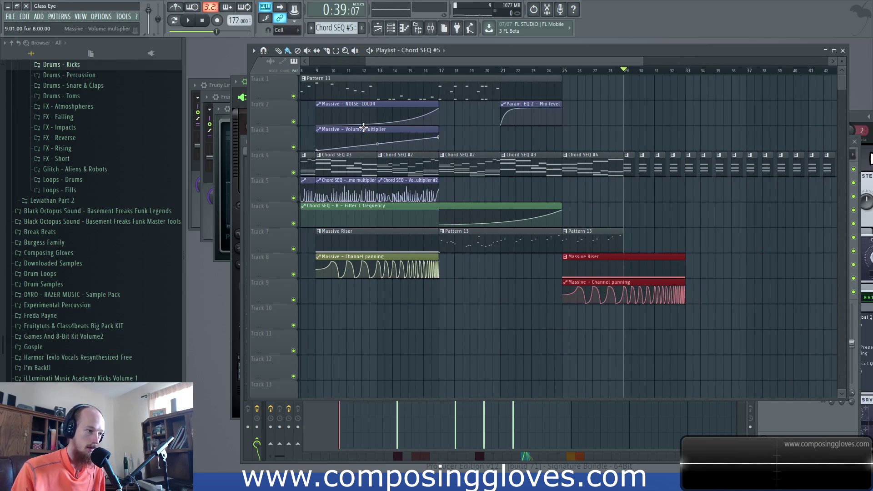
drag(363, 122, 614, 319)
scroll(628, 307, up, 2)
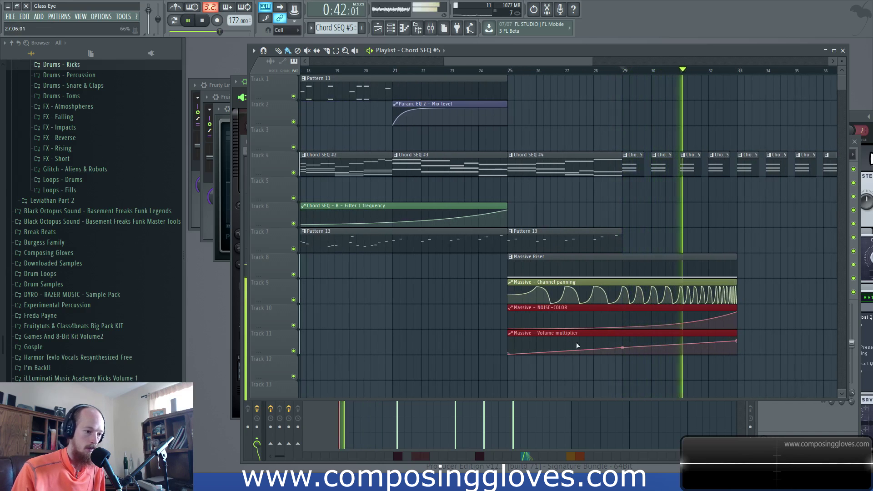
Make the copied Massive Volume multiplier automation unique and bend its straight ramp into a gradually rising curve
right_click(510, 339)
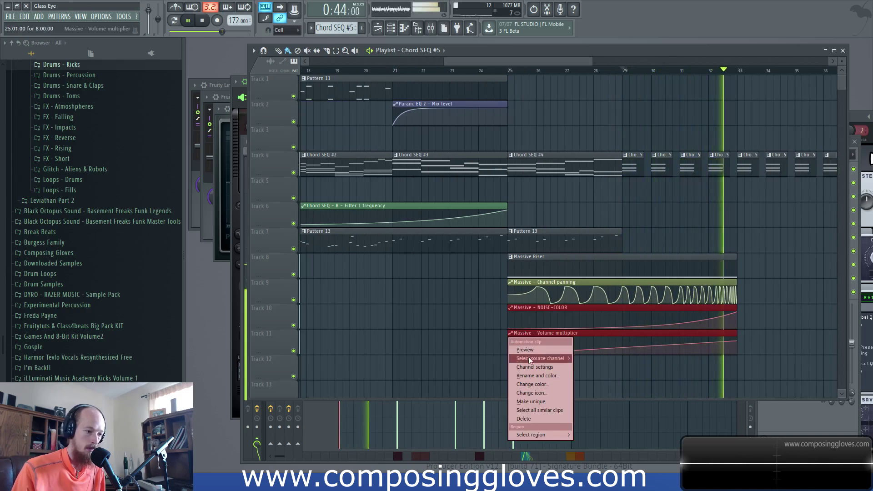
click(537, 402)
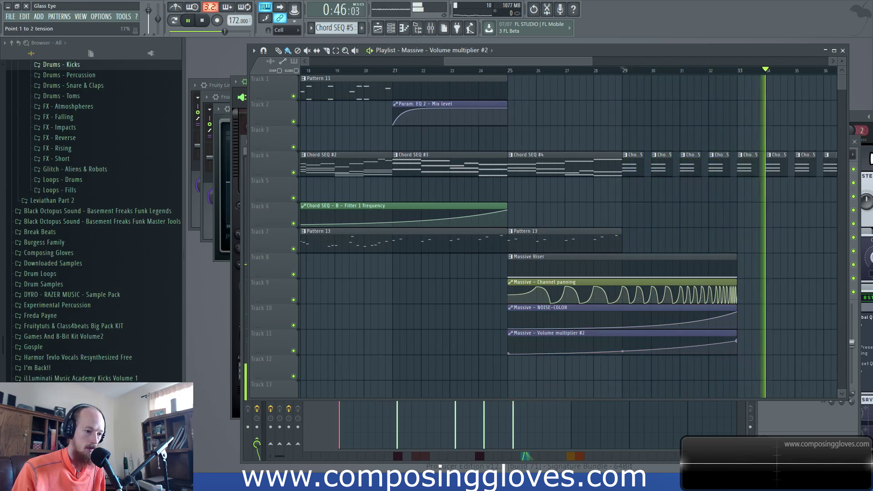
scroll(445, 326, down, 4)
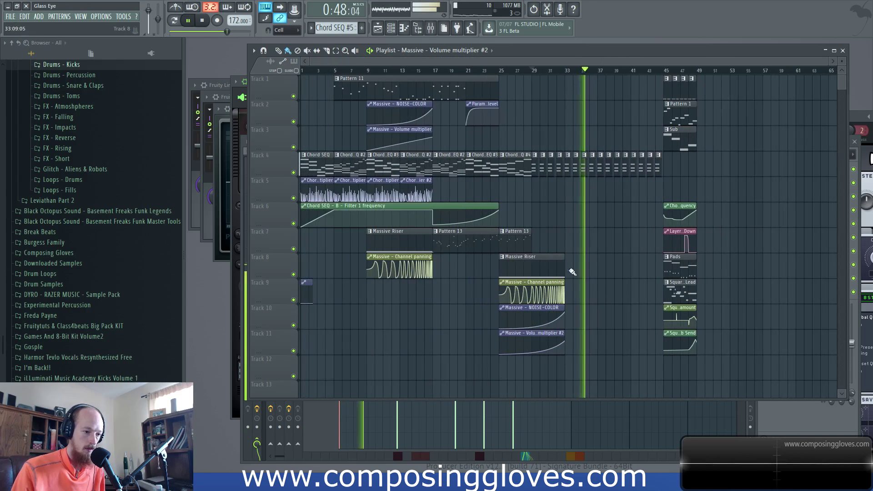
Make the Massive Riser clip at bar 25 a unique pattern
double_click(546, 273)
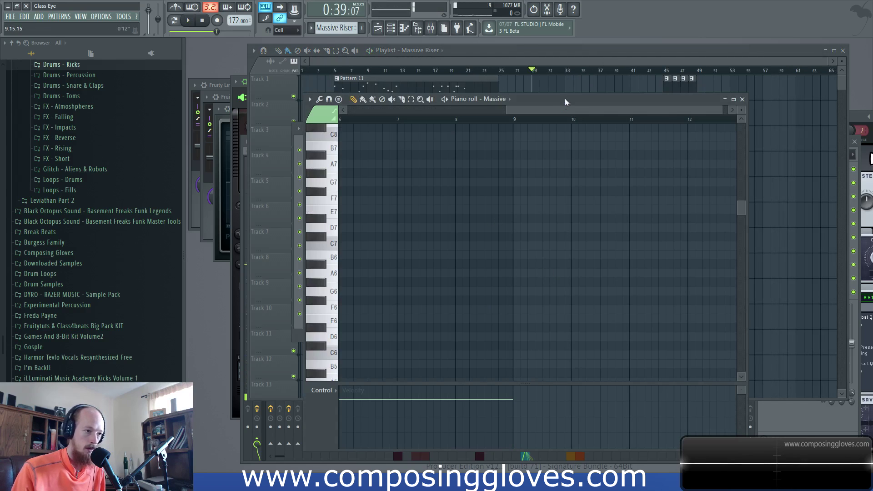
key(Escape)
right_click(503, 261)
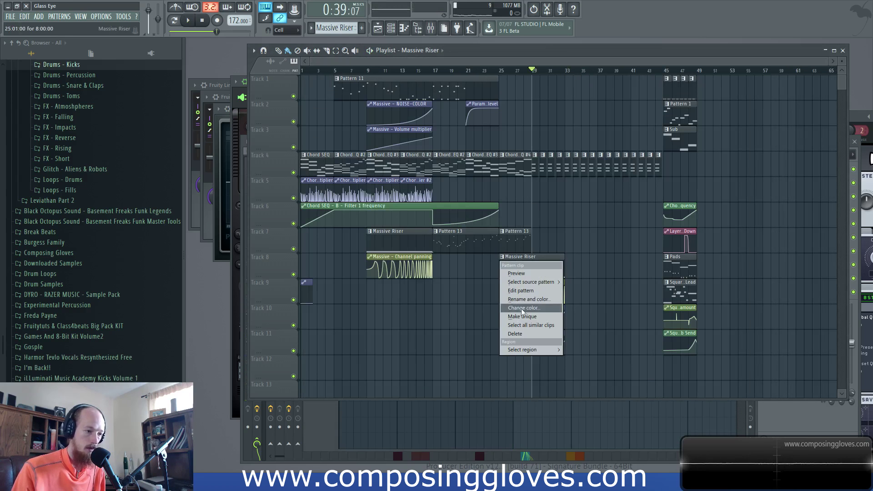
click(528, 317)
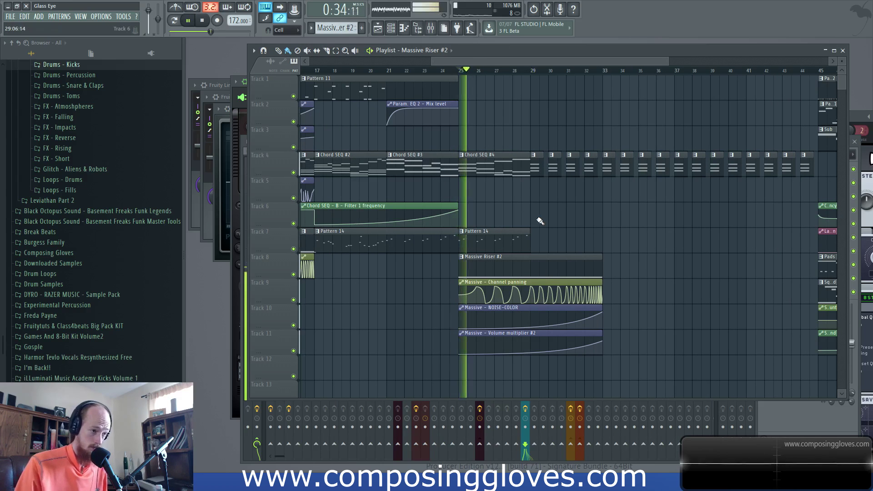
Place Pattern 14 on Track 7 trimmed to 0:04:00, at step 9 of bars 29, 30, 31 and 32
scroll(535, 209, up, 3)
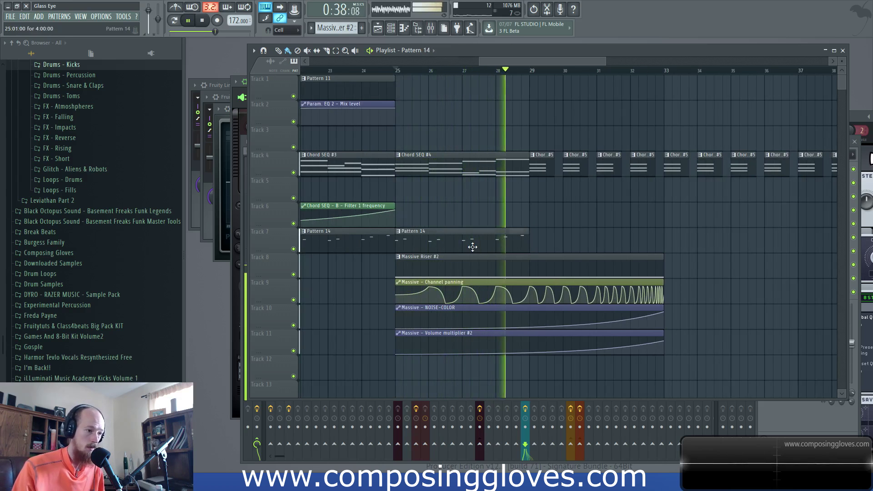
click(550, 247)
drag(676, 244, 558, 246)
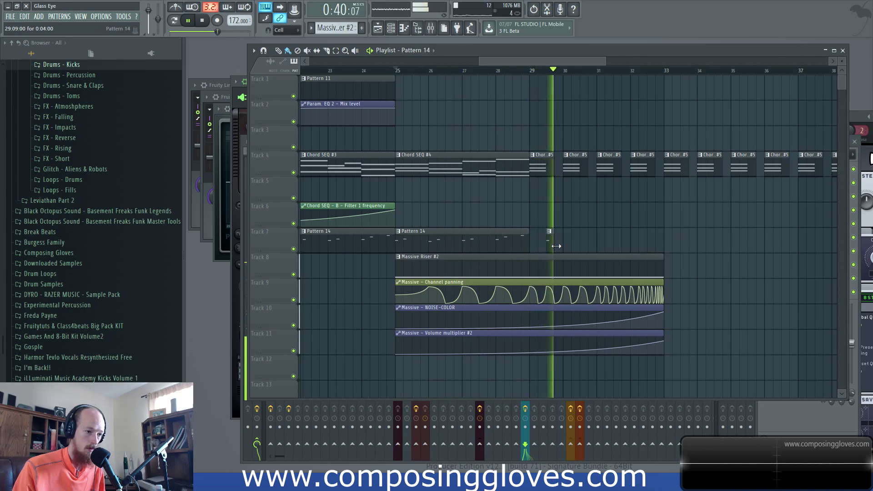
click(581, 245)
click(613, 245)
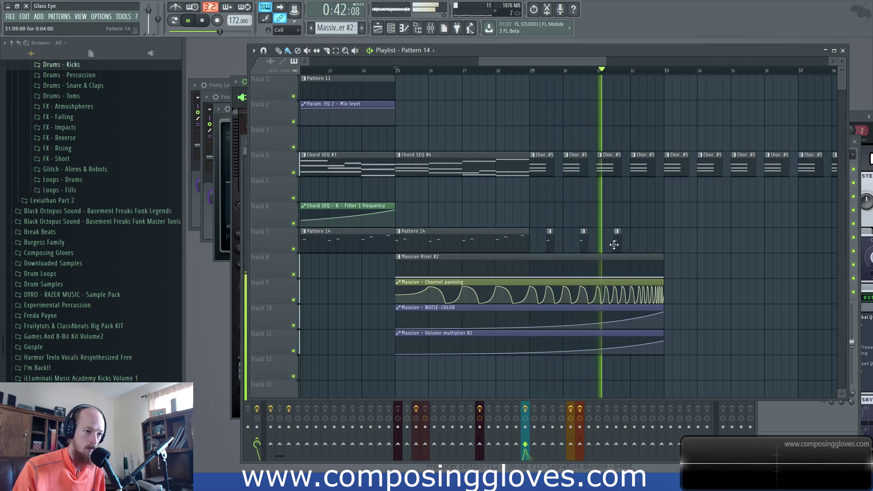
click(648, 246)
Add a short Pattern 14 clip at 33:05, shorten the Chord SEQ #5 clip at bar 33 and set playback to start there
click(682, 245)
drag(683, 248, 676, 248)
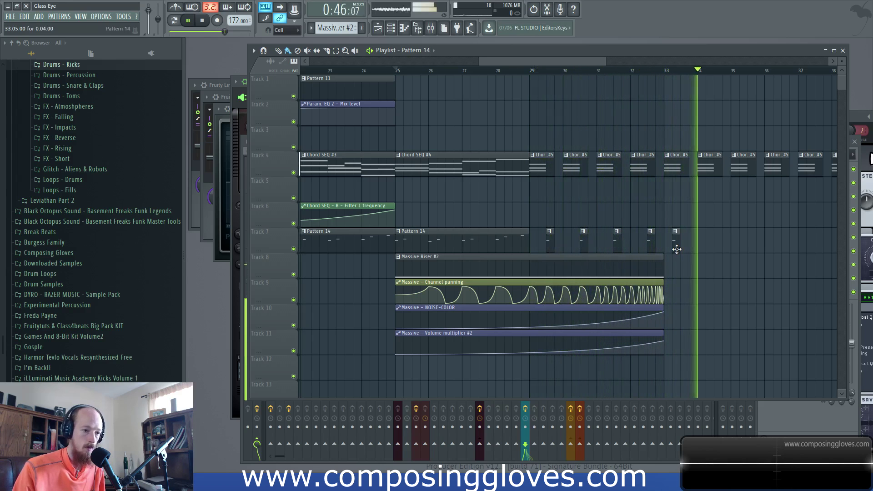
scroll(671, 74, right, 1)
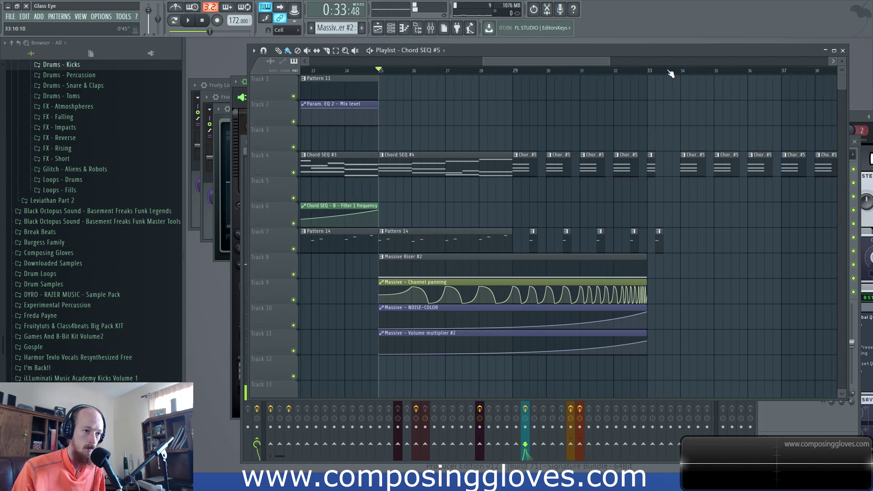
key(space)
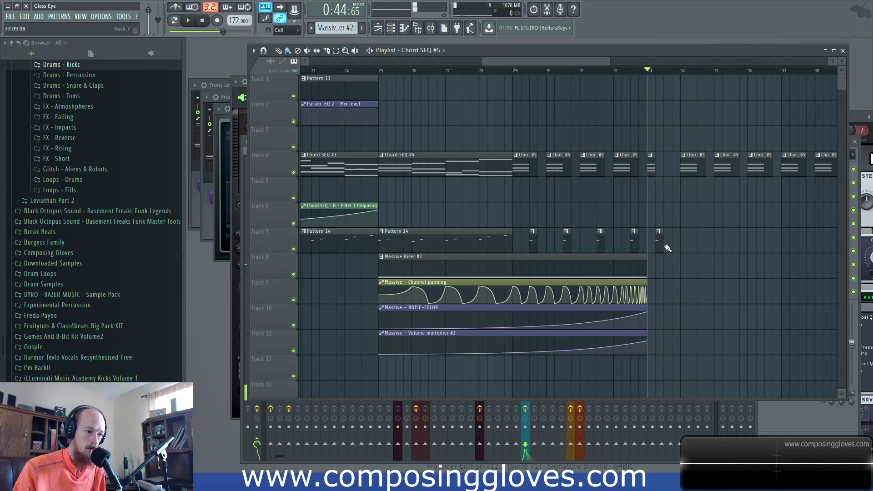
Place two trimmed Pattern 11 clips on Track 6 at 33:09 and 37:09 while playing from bar 33
scroll(413, 191, down, 4)
drag(328, 86, 602, 210)
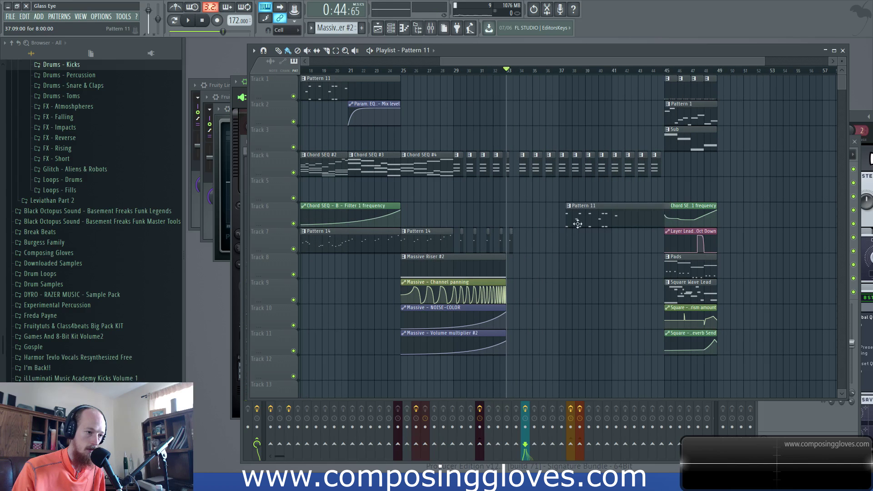
scroll(537, 224, up, 1)
key(space)
drag(650, 225, 614, 227)
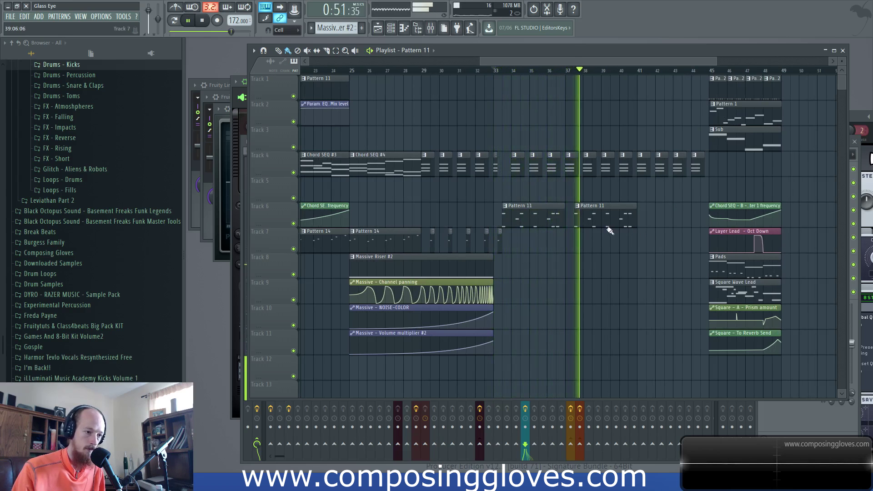
Copy the short Pattern 14 clip to 39:09, 40:09 and 41:09 on Track 7, and stop playback
scroll(526, 235, up, 3)
mouse_move(477, 245)
shift+mouse_down()
mouse_move(710, 244)
mouse_move(688, 247)
shift+mouse_up()
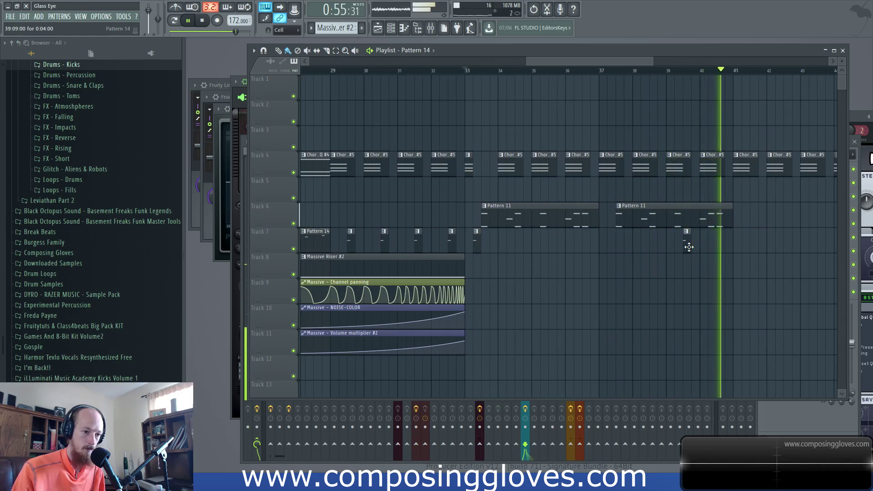
click(721, 248)
click(753, 251)
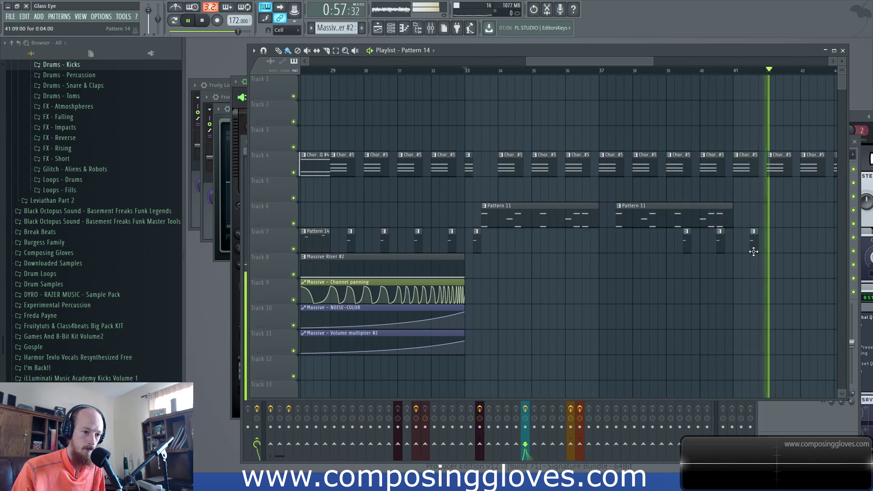
scroll(538, 286, right, 3)
scroll(446, 195, down, 2)
key(space)
scroll(512, 187, left, 2)
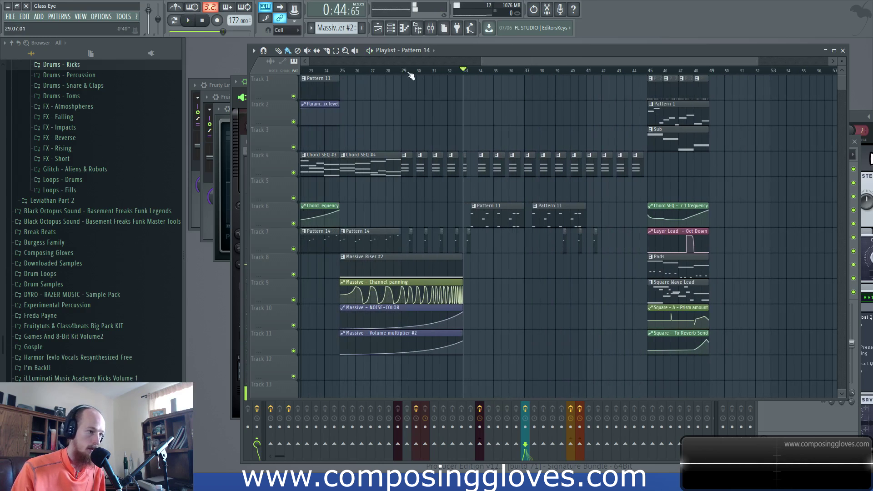
Copy the Chord SEQ #5 clips from bars 34 to 44 half a bar later, and delete the copies in bars 34, 35 and 36
key(space)
scroll(417, 106, up, 3)
drag(500, 153, 782, 174)
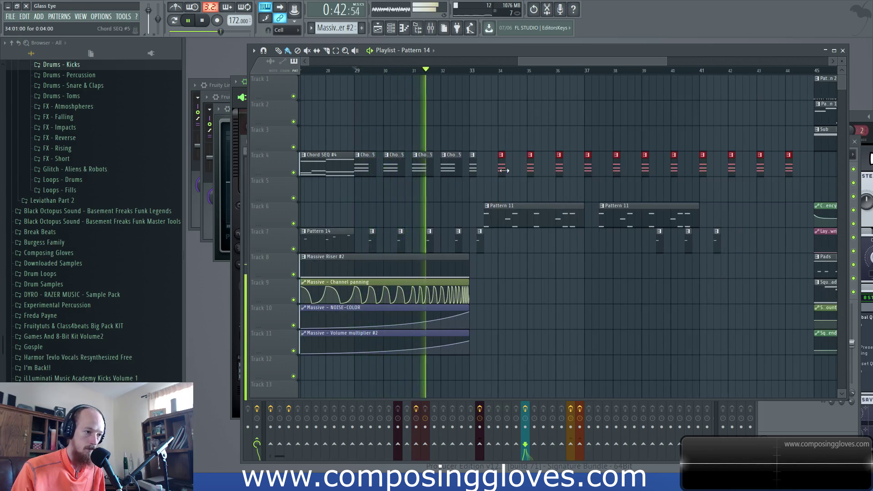
drag(500, 173, 514, 175)
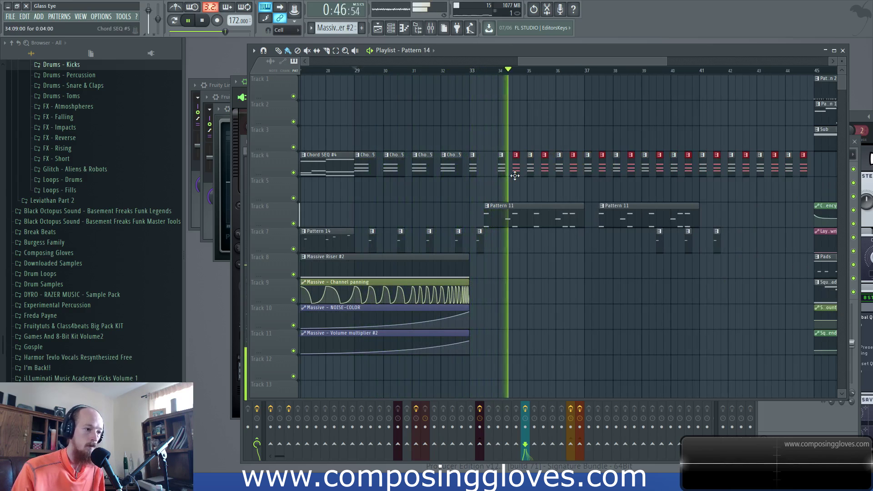
right_click(515, 174)
right_click(545, 173)
right_click(573, 173)
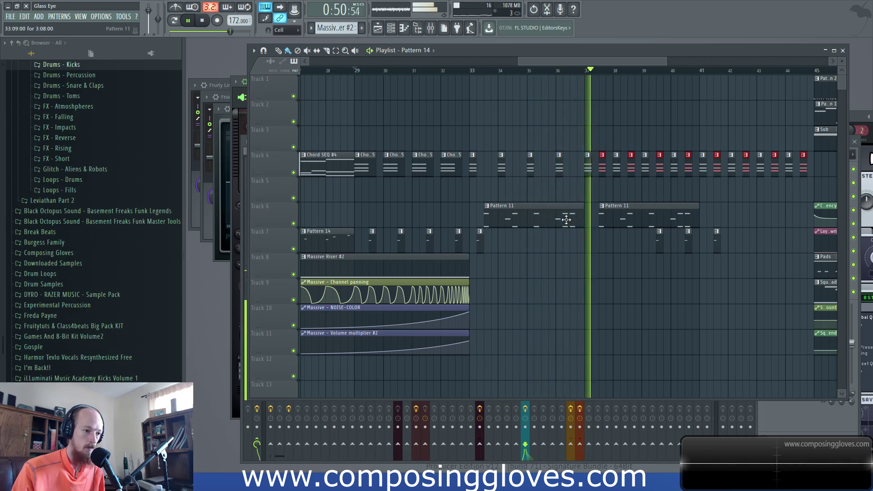
Duplicate the second Pattern 11 clip to bar 41 on Track 6, together with short Pattern 14 clips at bars 43 and 44 on Track 7
ctrl+scroll(604, 200, up, 3)
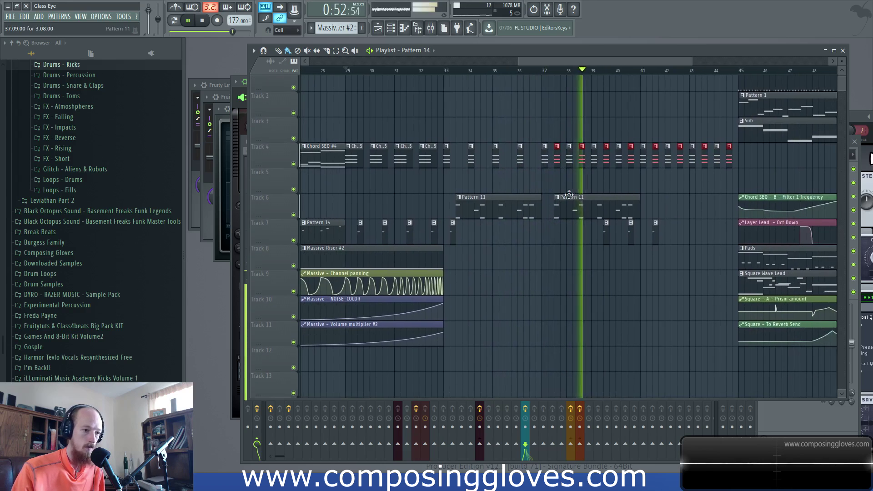
ctrl+scroll(590, 213, down, 2)
key(ctrl+b)
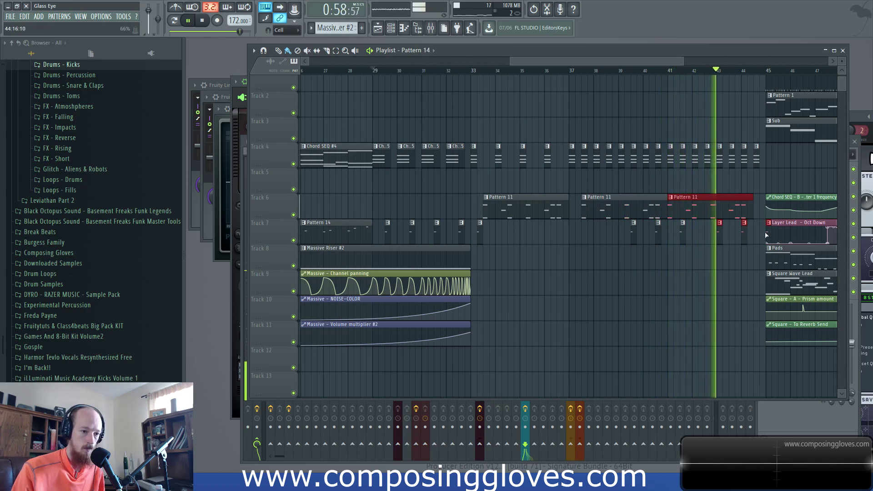
Shorten the Chord SEQ #5 clips in bars 41 to 44 and copy them a quarter bar later
ctrl+scroll(682, 182, up, 2)
key(space)
mouse_move(682, 182)
mouse_down()
mouse_move(555, 190)
mouse_move(675, 168)
mouse_up()
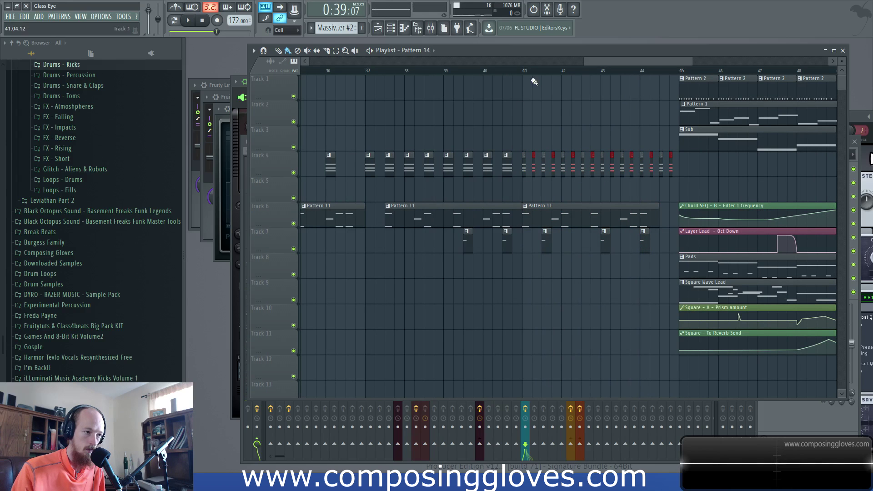
Shorten the Chord SEQ #5 clips in bars 37 to 40, copy them a quarter bar later and play the section
ctrl+scroll(579, 175, up, 2)
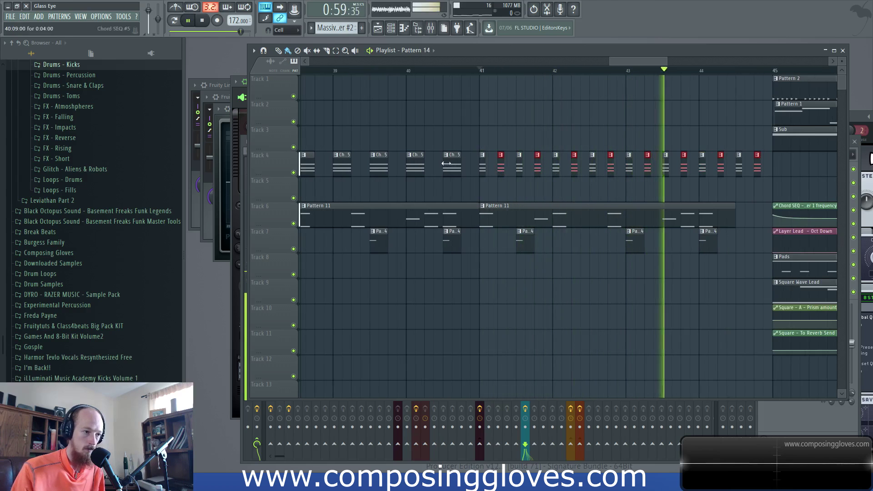
key(space)
ctrl+scroll(670, 159, down, 2)
drag(673, 177, 699, 172)
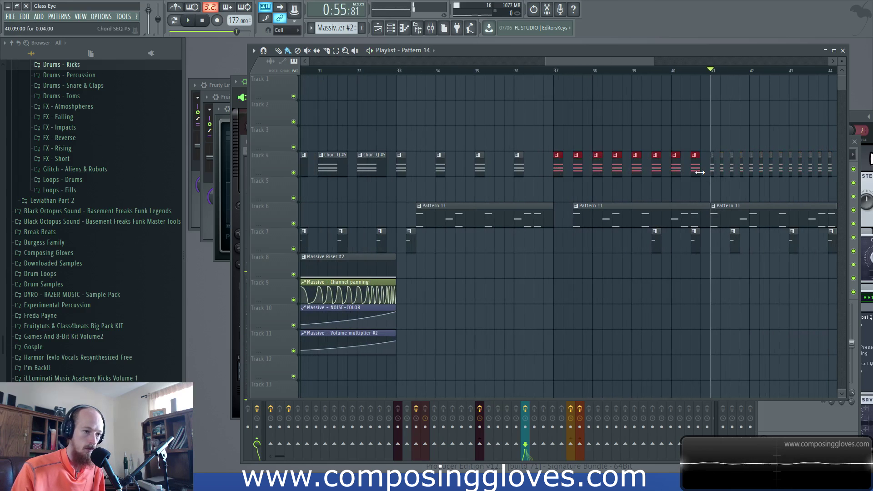
key(space)
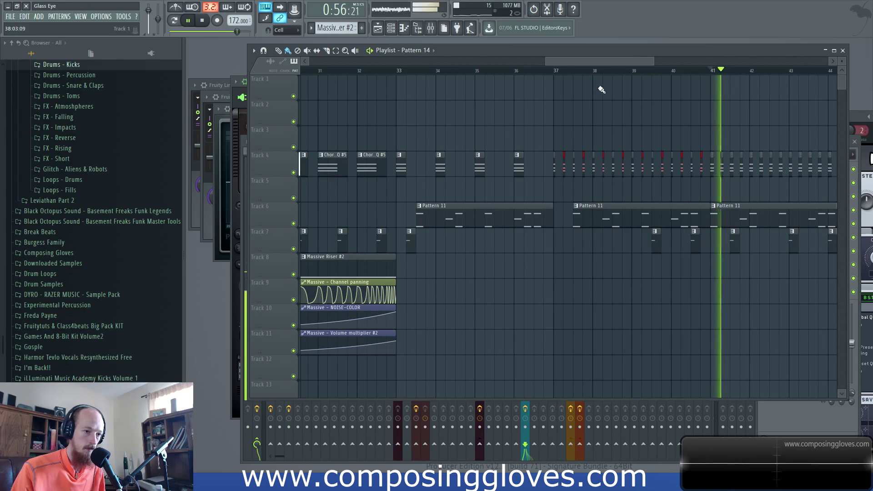
ctrl+scroll(645, 167, up, 2)
drag(645, 167, 458, 173)
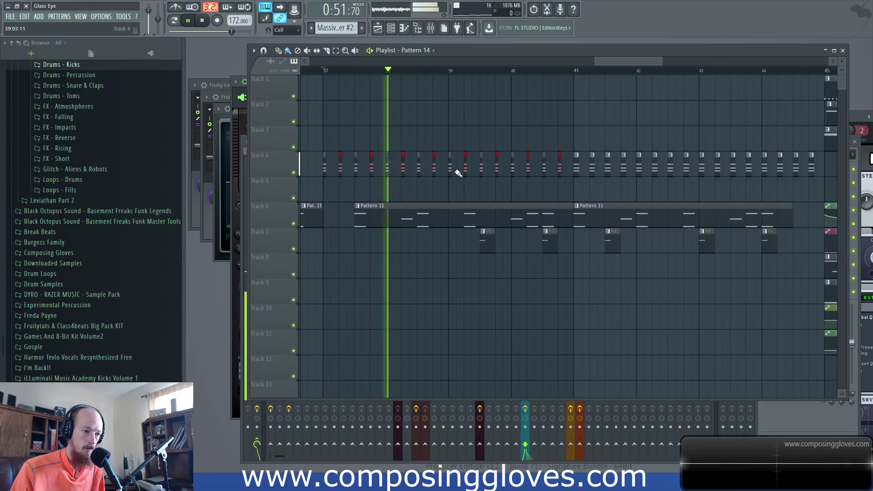
drag(558, 170, 561, 172)
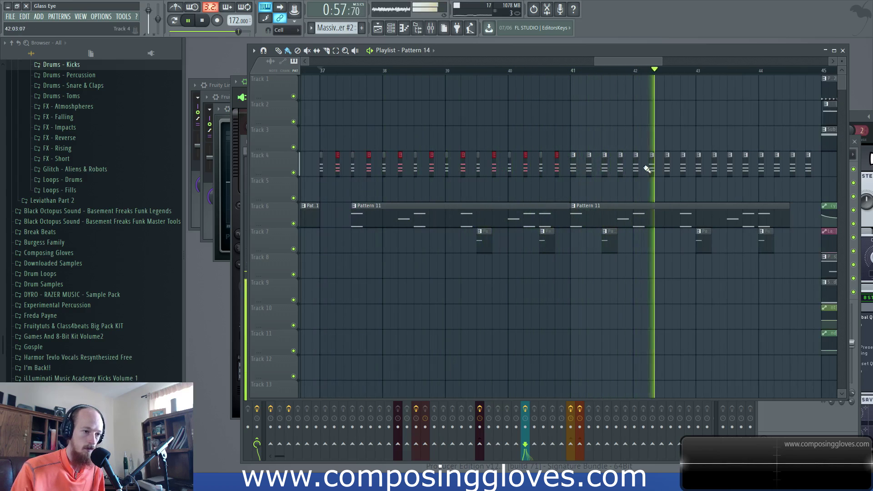
Fill bars 42 to 44 with shortened Chord SEQ #5 clips every eighth of a bar, and play from bar 41
click(575, 71)
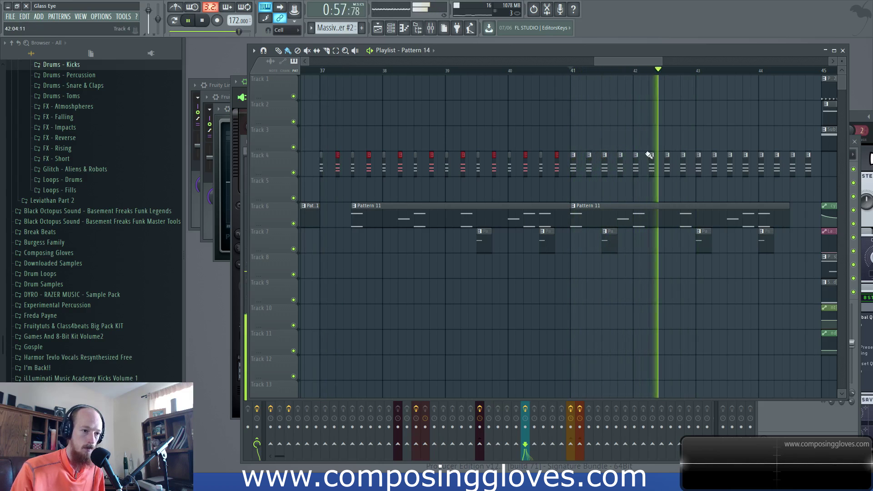
drag(636, 149, 634, 183)
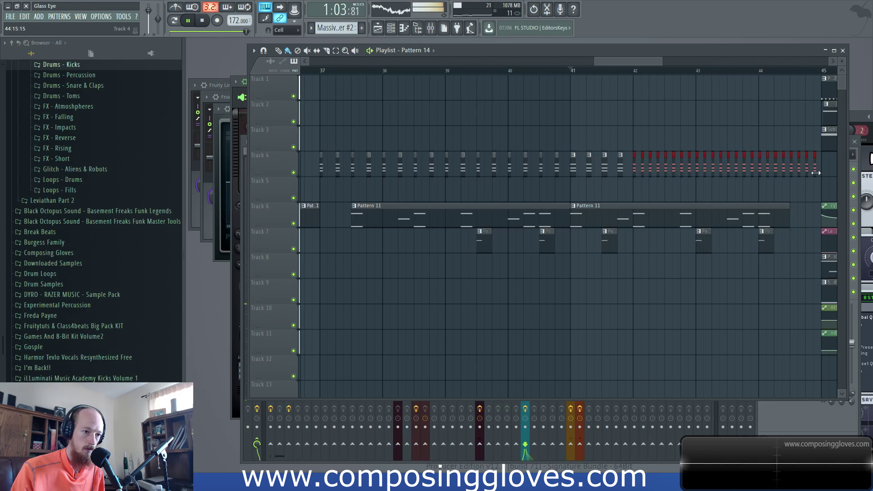
key(space)
scroll(723, 203, up, 1)
drag(714, 205, 595, 205)
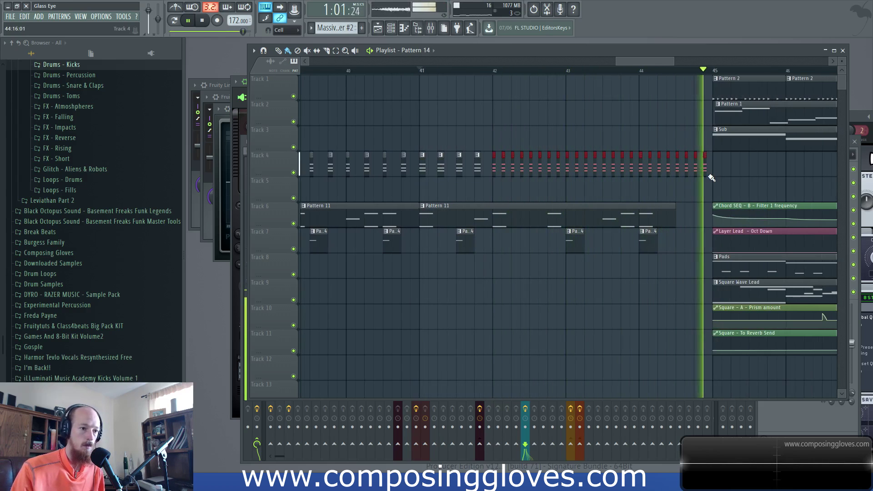
Stop playback and move the whole group of drop clips on Tracks 1 to 11 one bar later, to bar 46
key(space)
scroll(716, 175, down, 2)
drag(713, 173, 494, 237)
scroll(495, 236, down, 2)
drag(472, 81, 616, 347)
drag(471, 225, 495, 225)
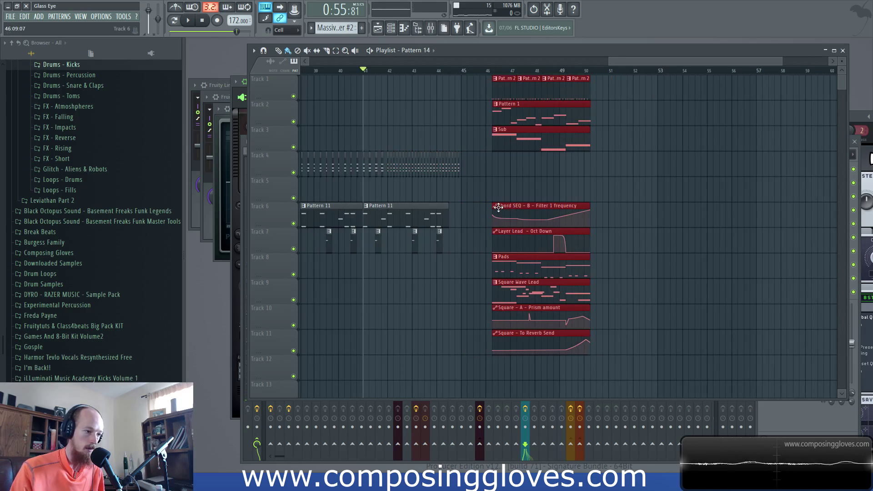
Add a short Pattern 14 clip at bar 45 on Track 7, make it a unique pattern and open its notes in the piano roll
scroll(485, 257, up, 2)
click(520, 247)
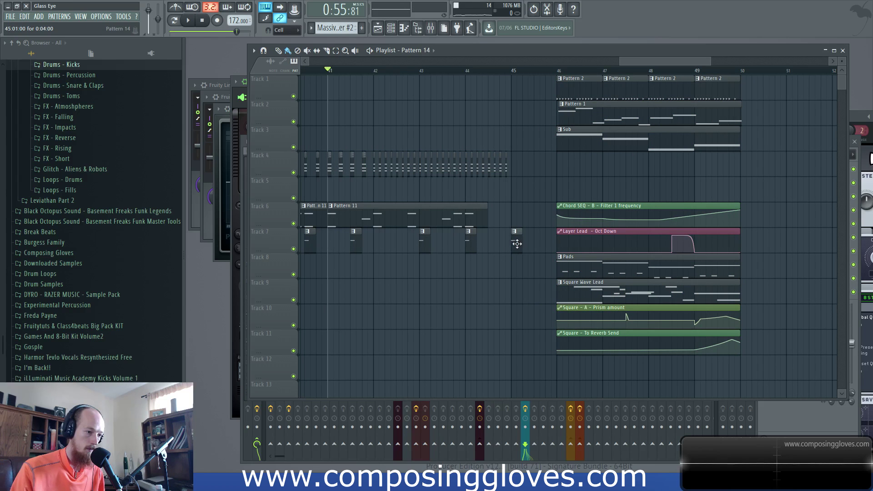
click(513, 232)
click(540, 294)
double_click(520, 247)
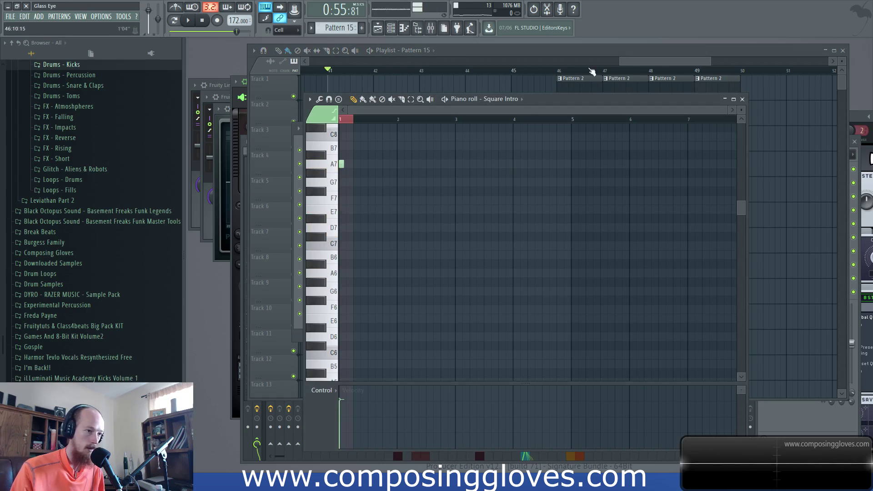
Save the project and reposition the playlist window in front of the piano roll
click(656, 64)
key(ctrl+s)
drag(656, 64, 523, 58)
ctrl+scroll(472, 162, down, 3)
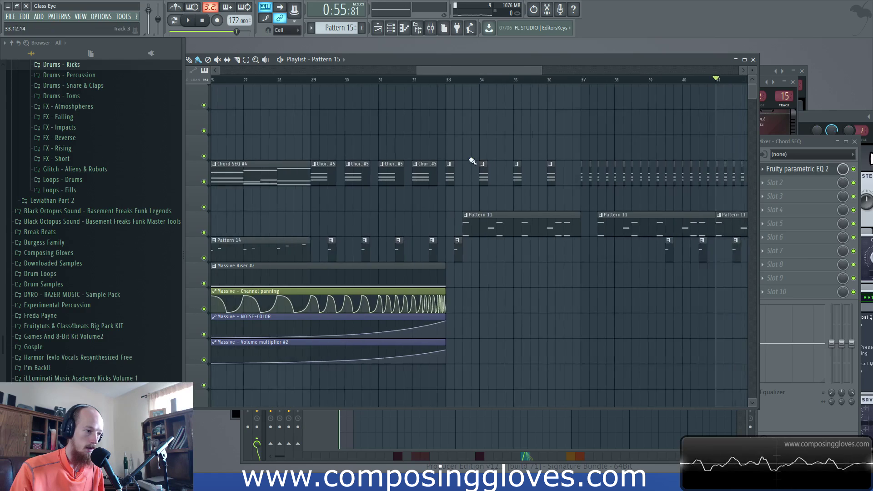
Play the arrangement from bar 29 to review the transition into the section at bar 33
key(space)
ctrl+scroll(446, 191, up, 3)
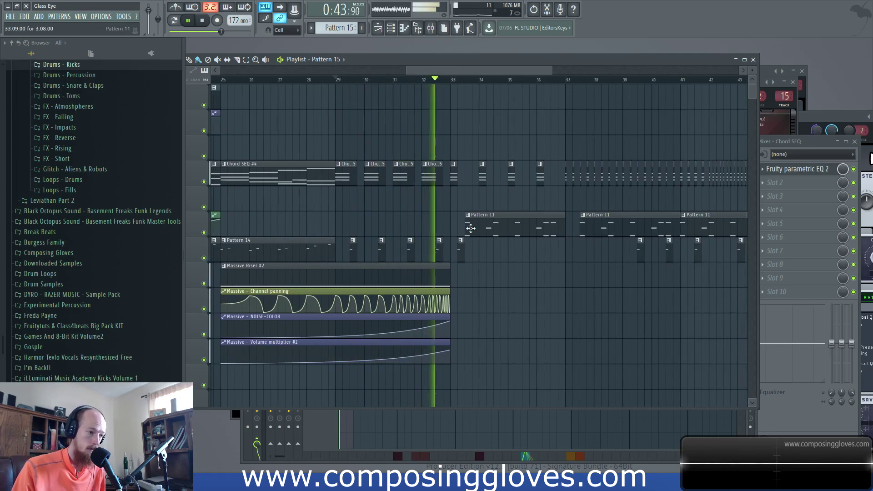
ctrl+scroll(441, 196, down, 2)
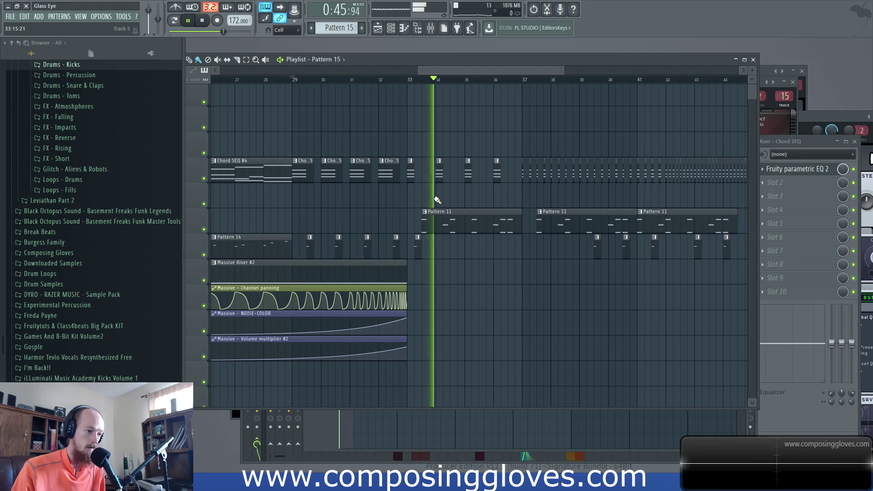
scroll(427, 196, right, 1)
ctrl+scroll(429, 200, down, 1)
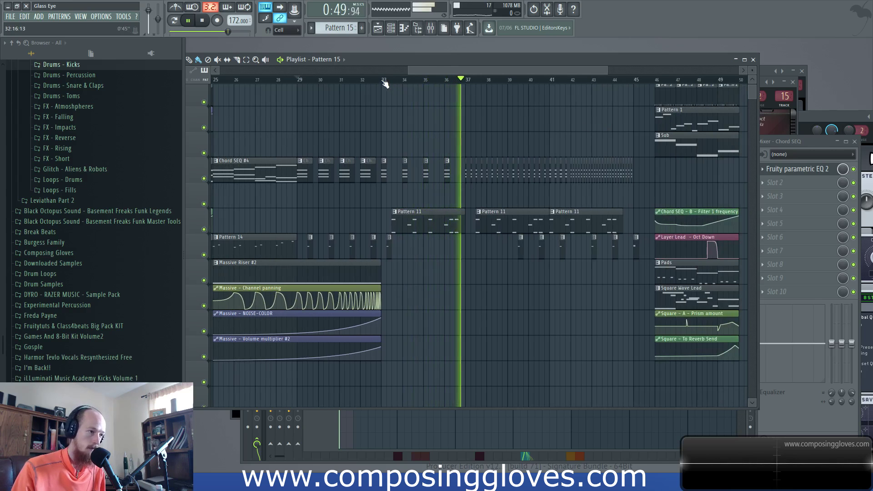
Select bars 33 to 45 as the loop region, stop playback and copy the drop's Pattern 1 clip to about bar 33 on Track 2
drag(384, 81, 638, 104)
key(space)
shift+drag(688, 128, 388, 129)
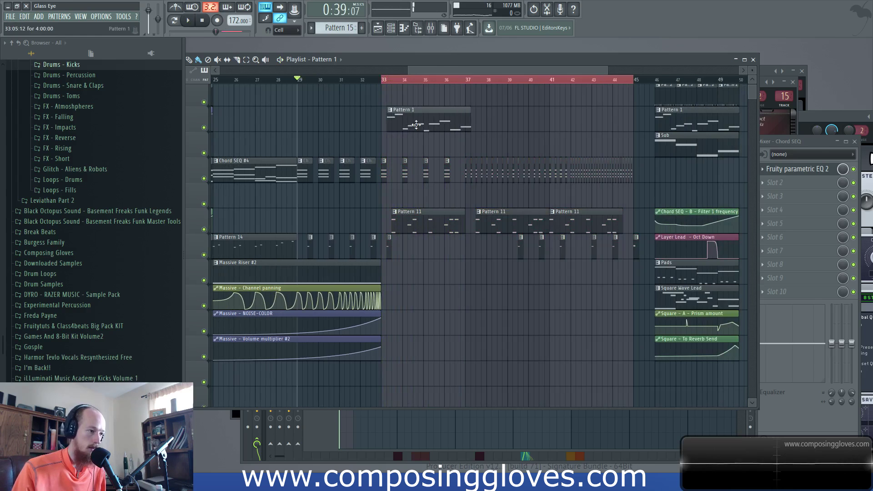
scroll(387, 82, up, 5)
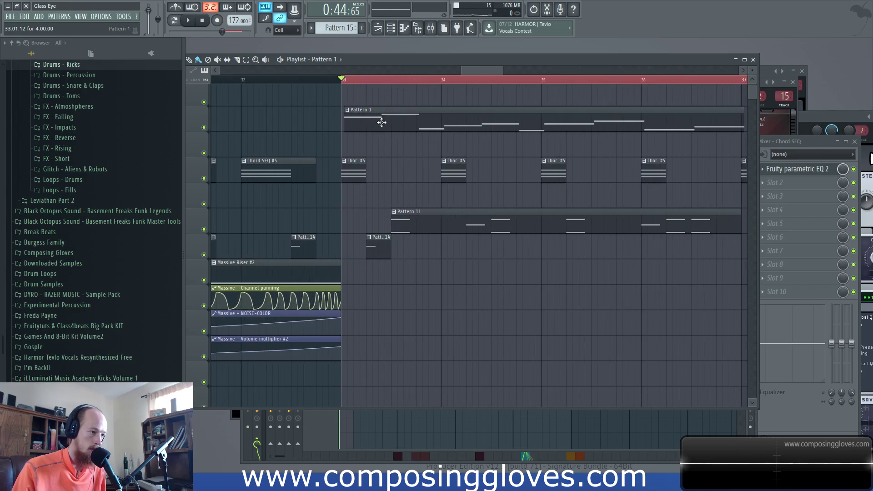
scroll(377, 123, up, 3)
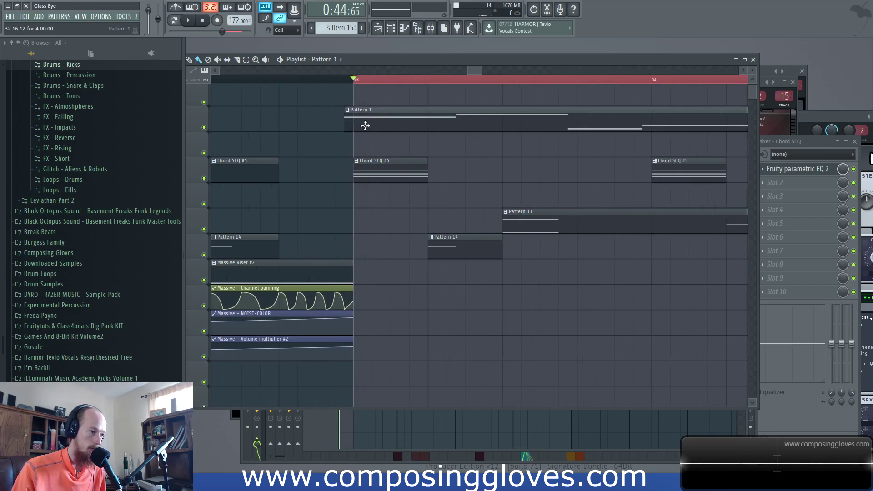
scroll(569, 140, down, 10)
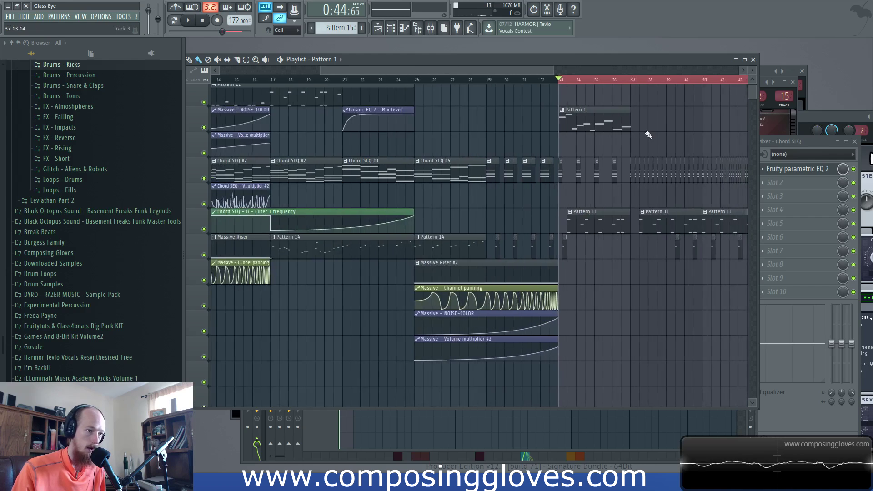
Set snapping to 1/2 step, align both Pattern 1 clips to the starts of bars 33 and 46, and restore snapping to Cell
scroll(537, 147, up, 7)
scroll(586, 136, up, 3)
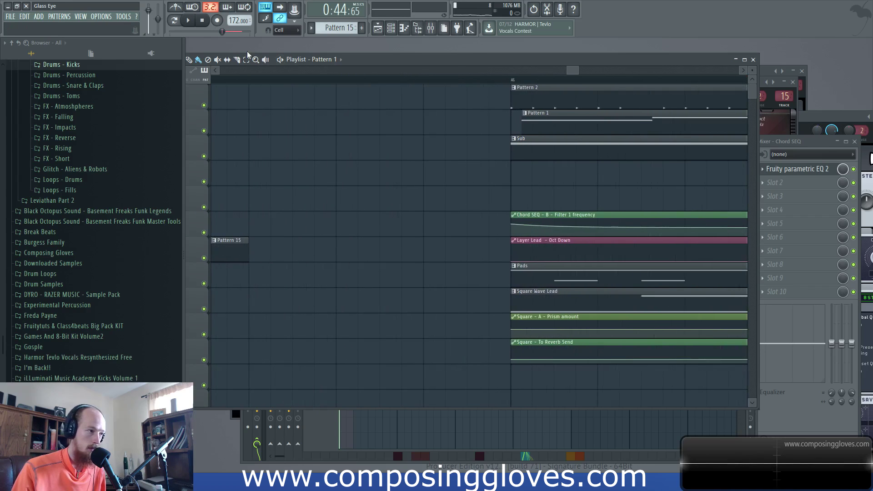
click(280, 32)
click(290, 97)
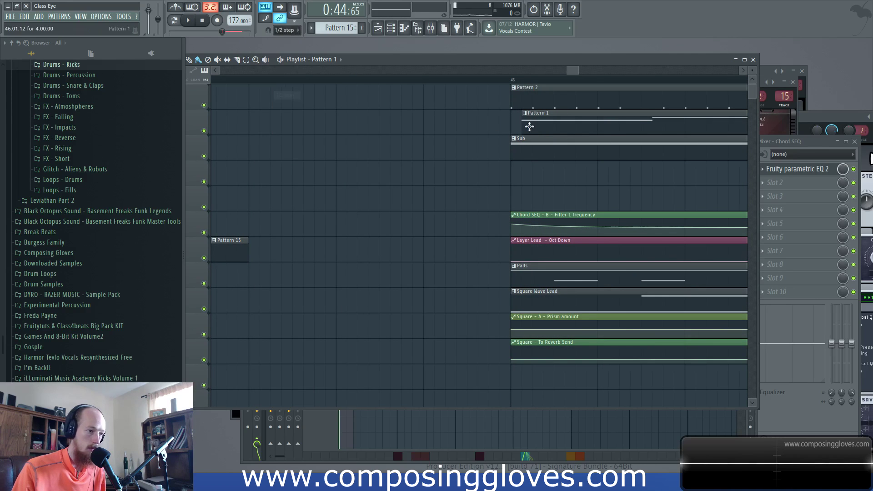
scroll(530, 127, down, 4)
scroll(312, 142, up, 5)
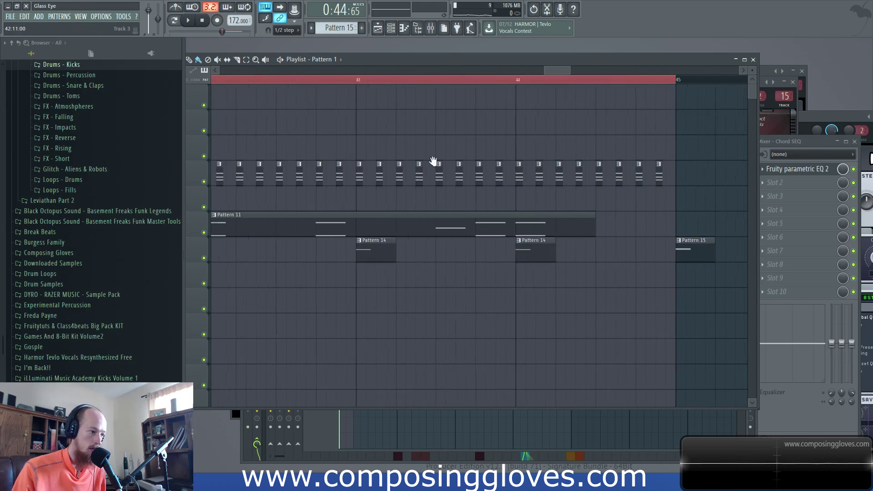
scroll(381, 206, down, 5)
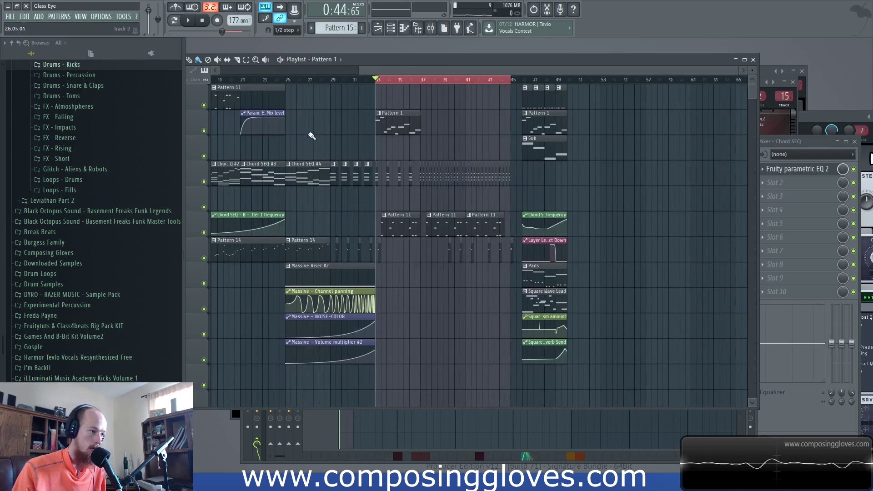
scroll(402, 139, up, 3)
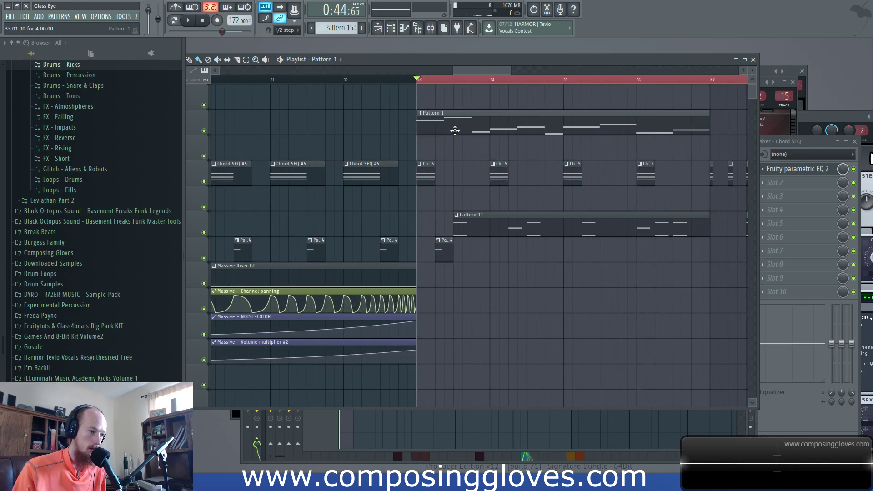
click(288, 49)
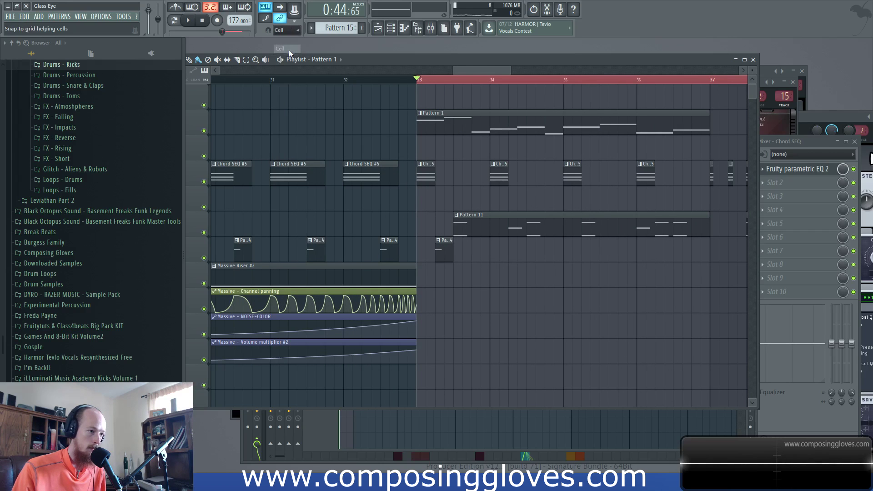
Play the loop from bar 33 and copy the Pads clip to bars 33, 37 and 41 on Track 8
key(space)
scroll(483, 153, up, 2)
scroll(486, 157, down, 3)
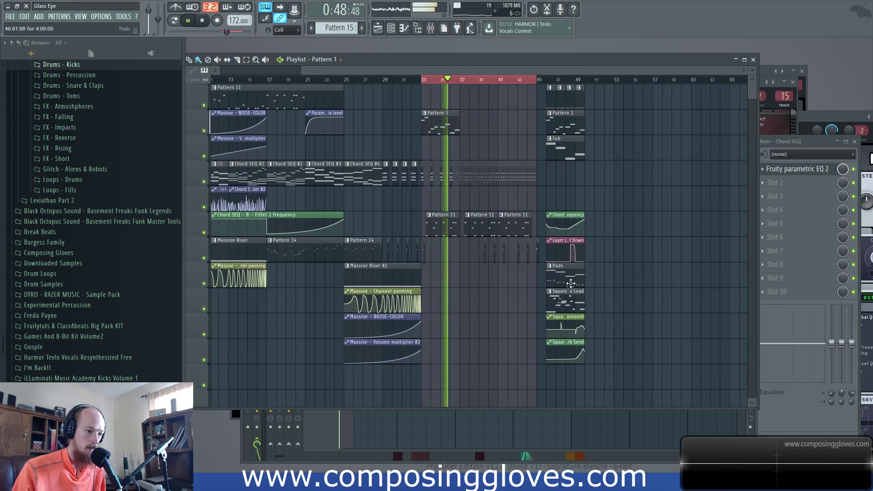
click(423, 81)
scroll(445, 288, up, 3)
shift+drag(444, 285, 516, 284)
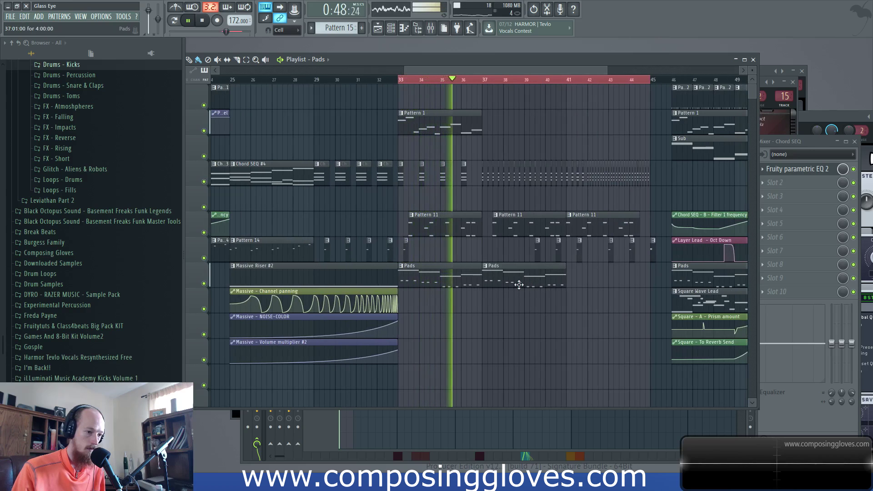
drag(608, 286, 571, 260)
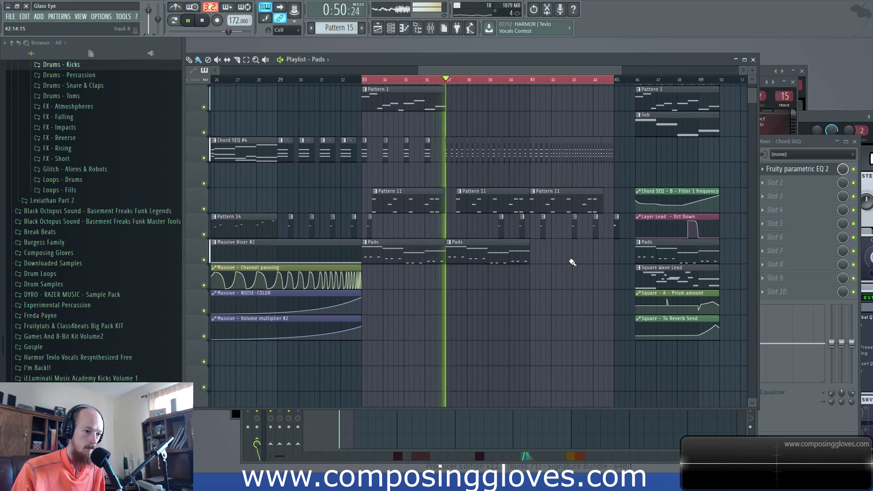
shift+drag(466, 250, 546, 250)
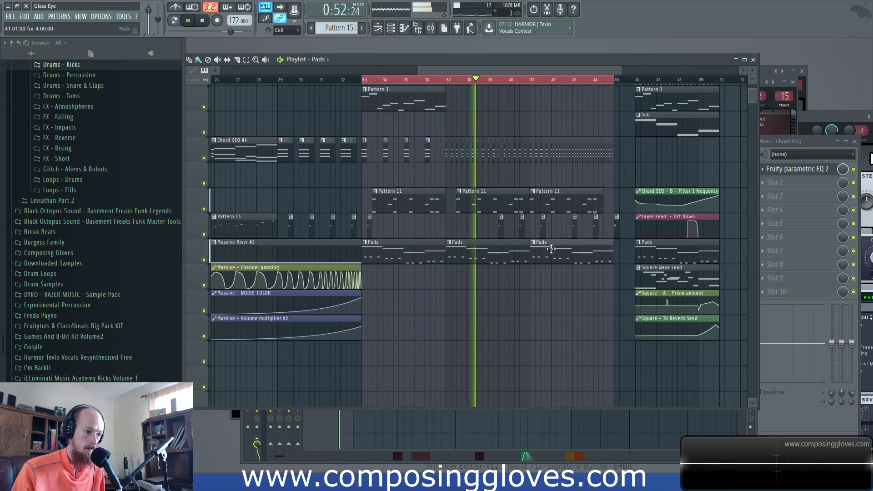
Audition the Pads pattern on its own with the channel rack open, and switch to the Square Wave Lead pattern
scroll(397, 233, up, 2)
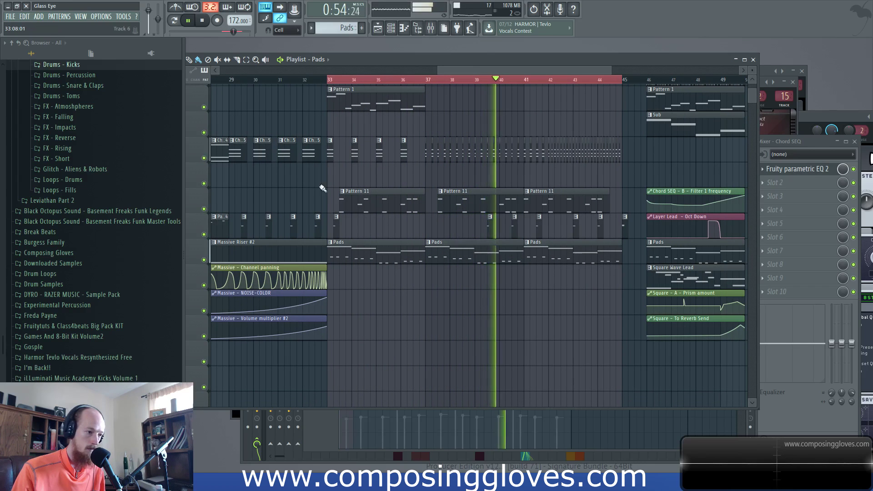
key(l)
key(F6)
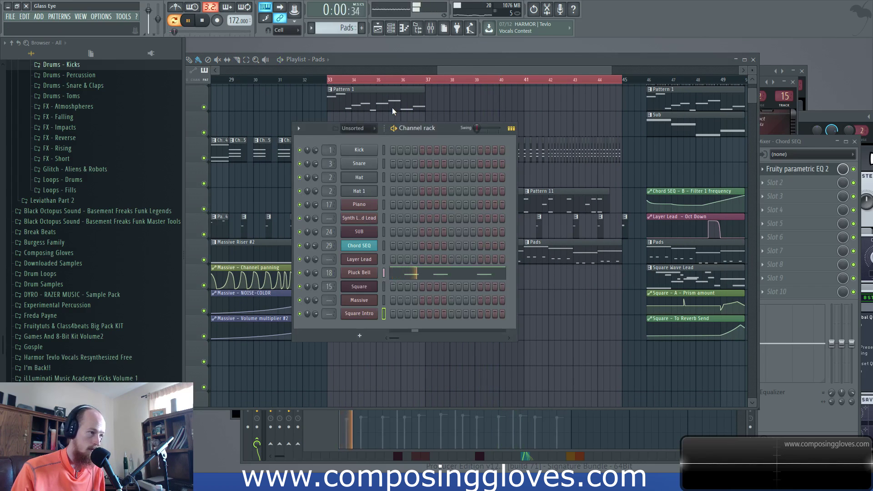
click(673, 273)
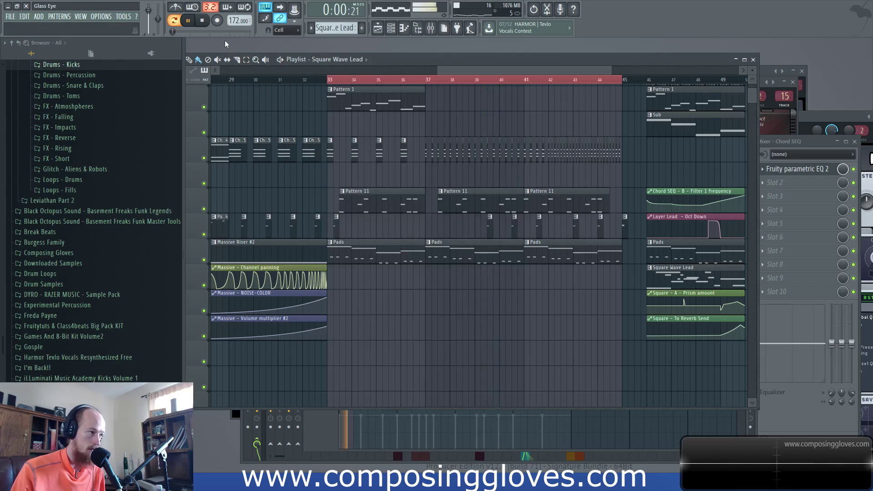
Select the loop region from just before bar 33 to bar 37 and play it while watching the mixer levels
click(330, 80)
key(space)
drag(325, 81, 423, 94)
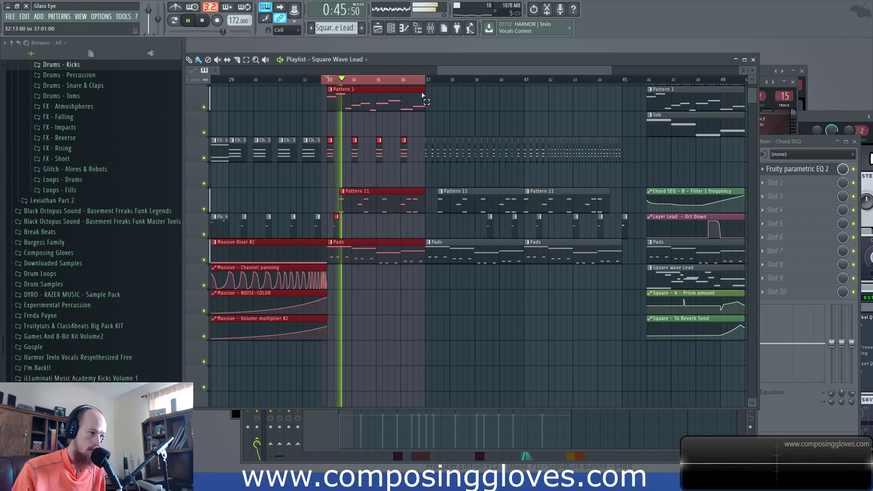
key(F6)
key(space)
key(space)
click(430, 28)
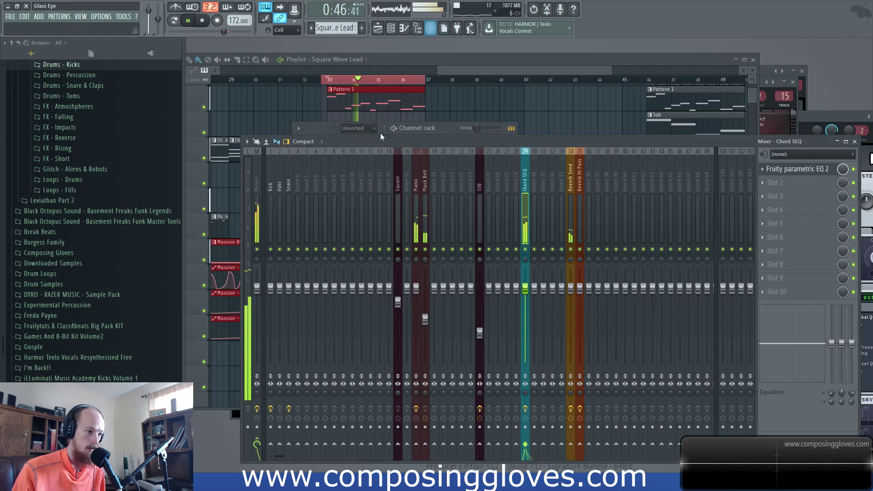
key(space)
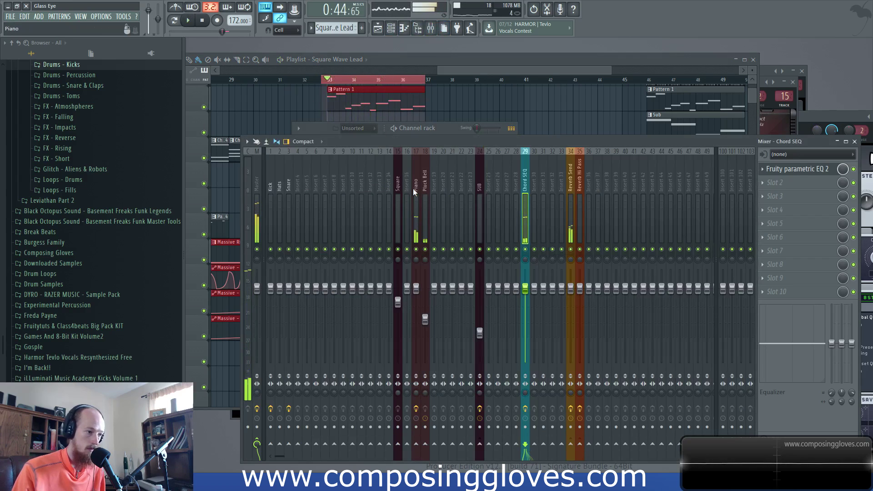
Add Fruity Parametric EQ 2 to slot 3 of the Piano mixer track and set band 1 to -18 dB at 20000 Hz
click(412, 188)
click(789, 196)
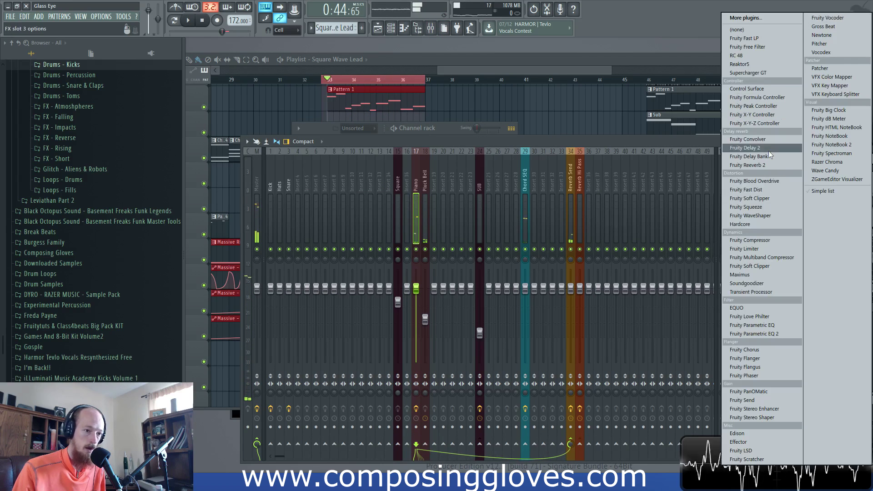
click(748, 333)
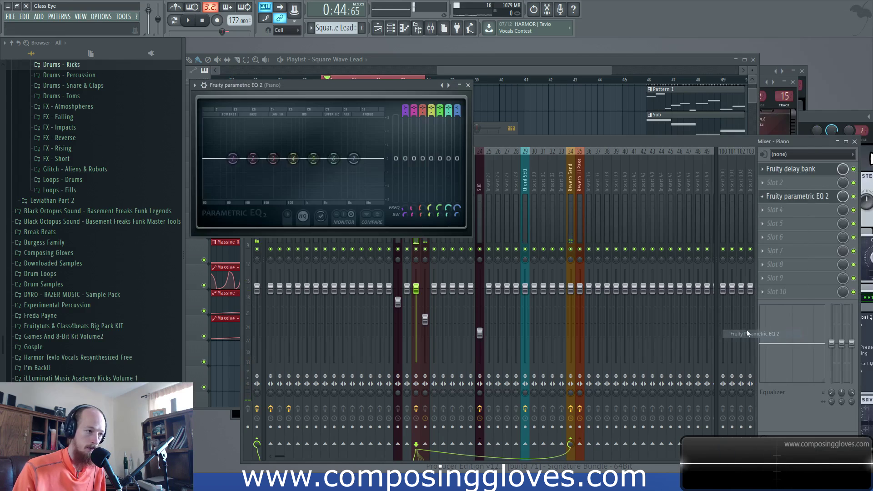
drag(240, 163, 385, 200)
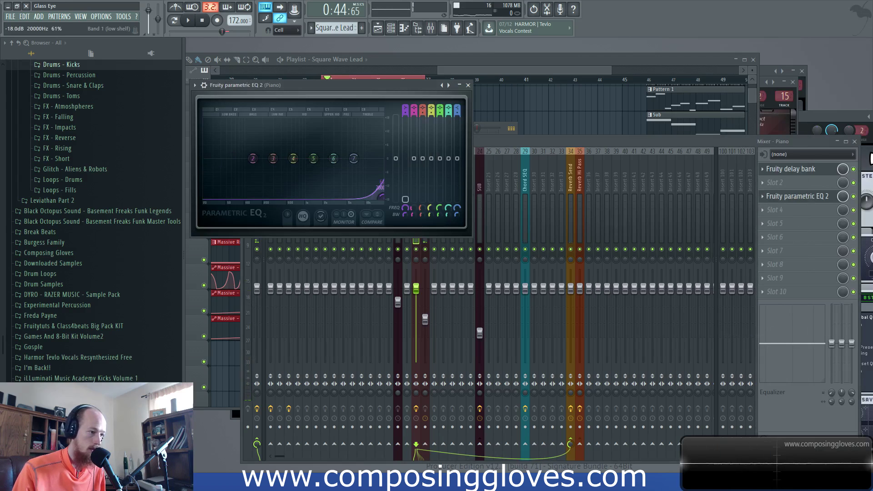
Create an automation clip for the Piano EQ's band 1 frequency and extend it to bar 45, curving down to 0%
right_click(410, 216)
click(460, 293)
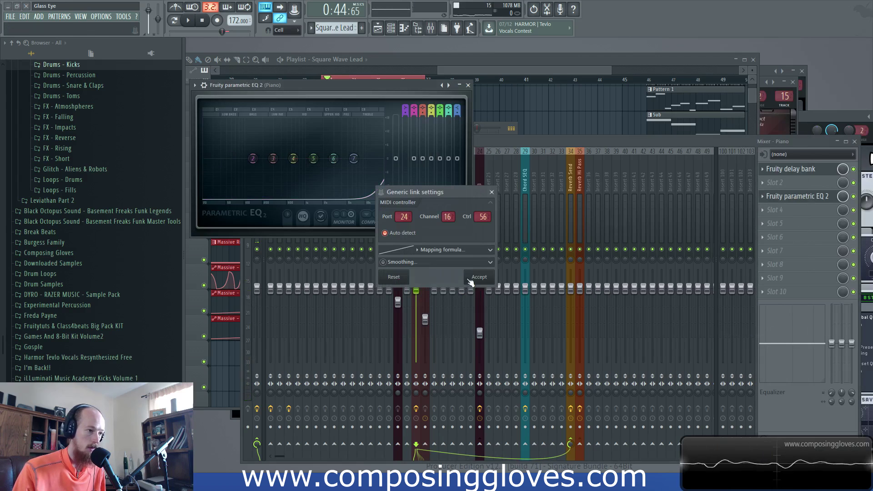
click(492, 192)
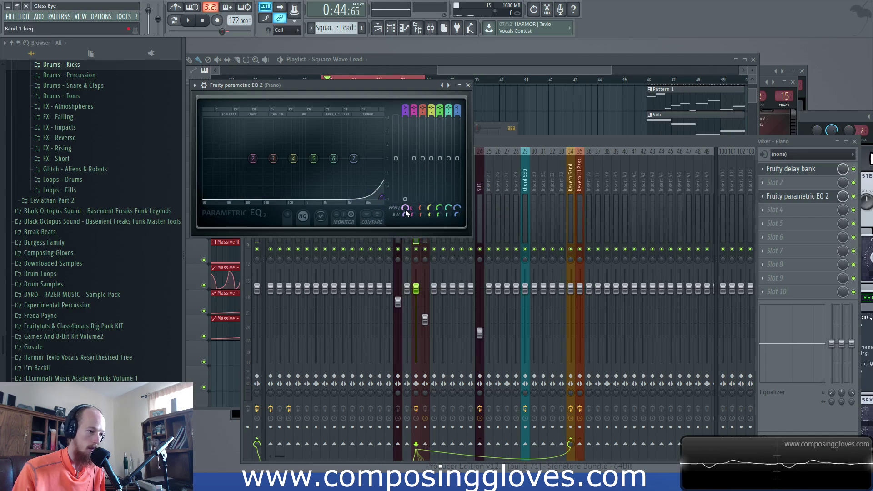
right_click(406, 200)
click(456, 269)
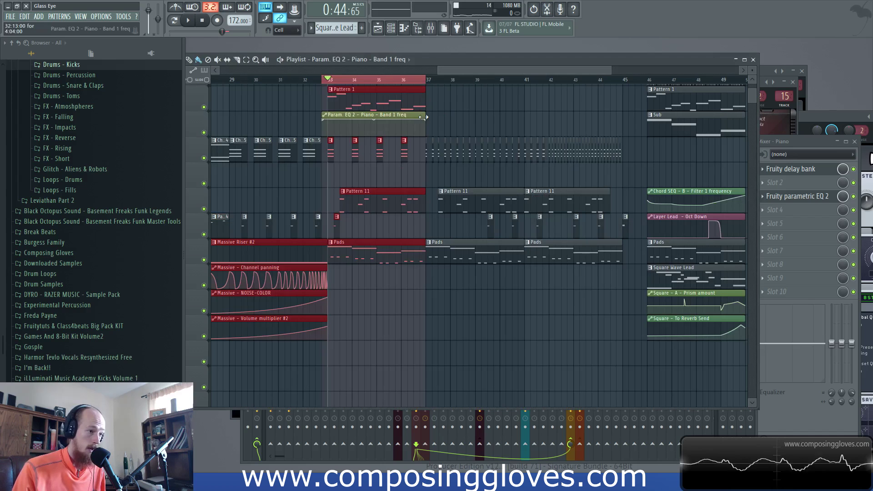
drag(424, 117, 613, 119)
right_click(621, 125)
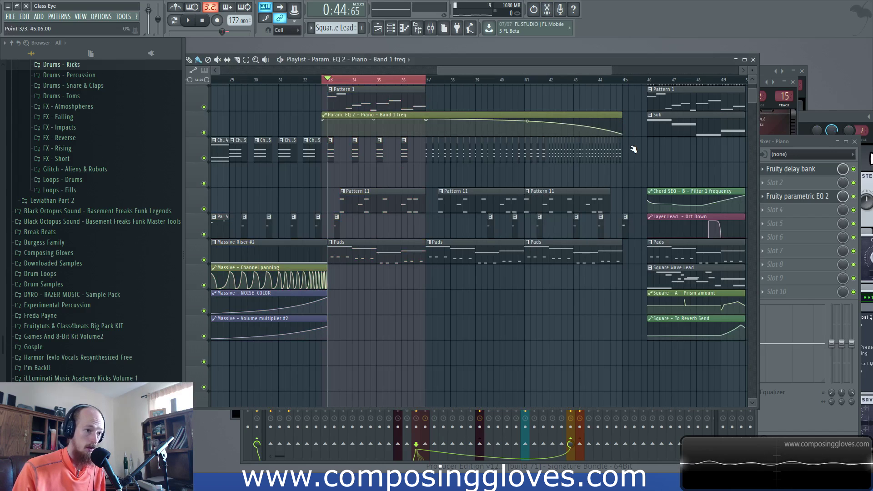
Copy the band 1 frequency automation clip to bar 1 on Track 11 and make the copy unique
scroll(463, 129, down, 2)
drag(463, 116, 154, 234)
right_click(213, 226)
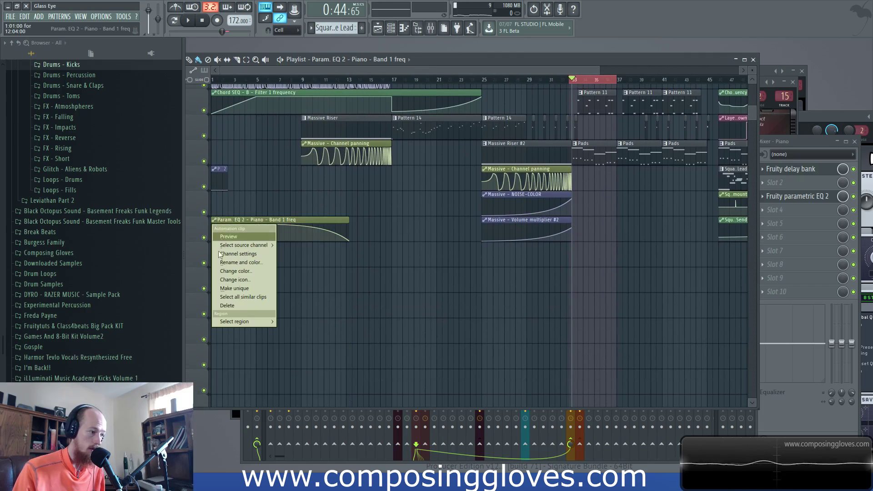
click(233, 290)
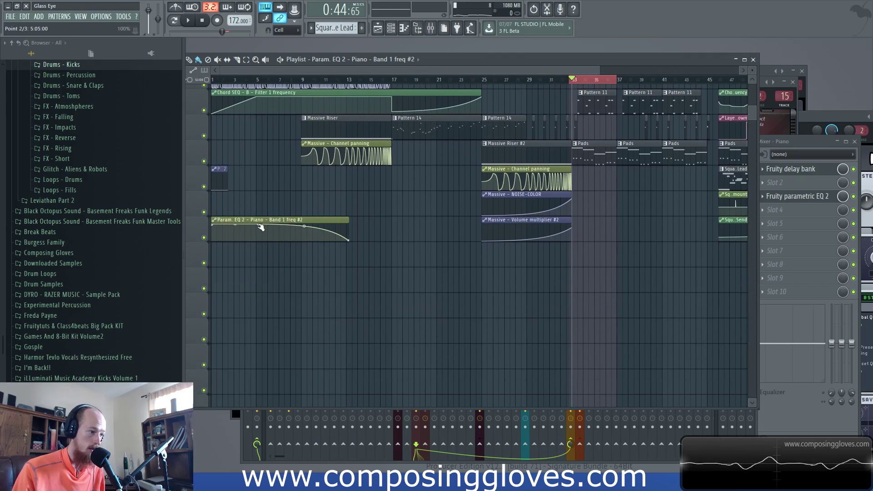
drag(260, 227, 180, 301)
Play the loop and try lowering the first point of the Piano EQ's band 1 frequency automation to 0%
key(space)
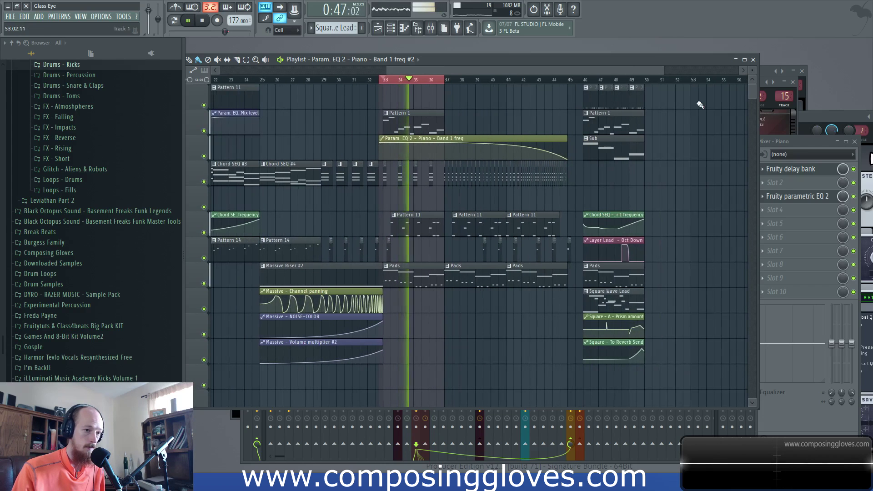
key(space)
drag(383, 145, 384, 160)
key(space)
key(space)
key(space)
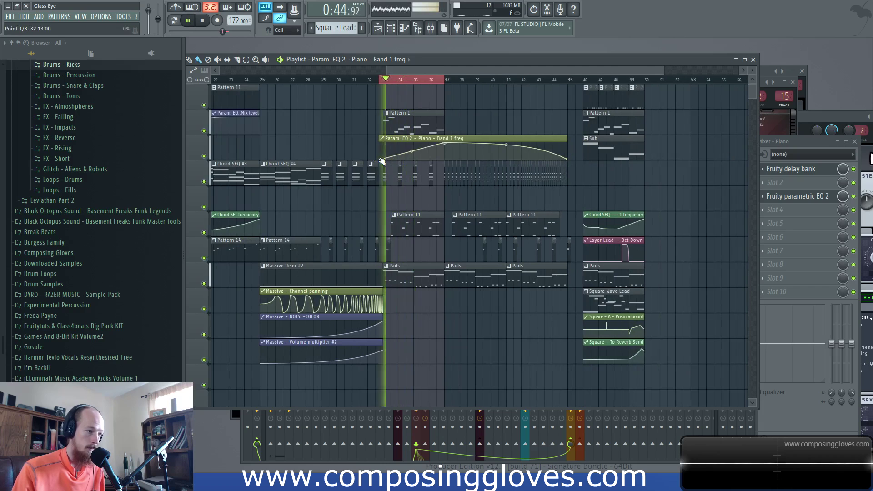
click(800, 197)
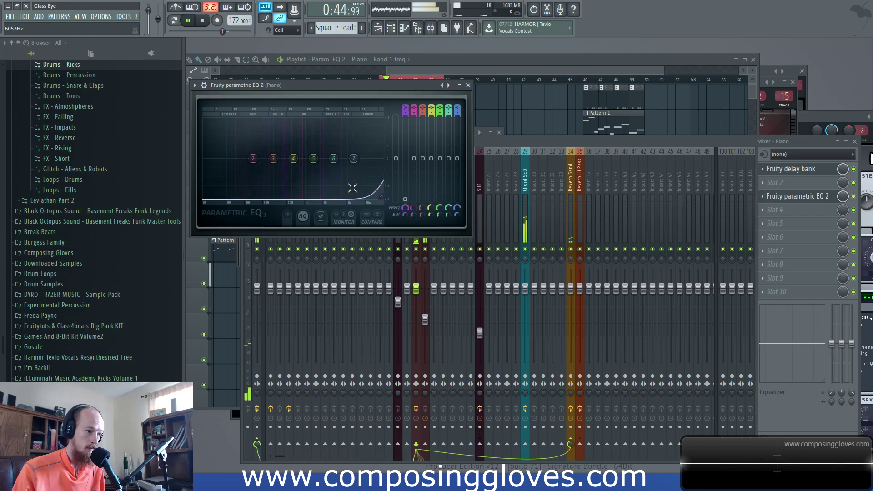
key(space)
Reshape the band 1 frequency automation to dip between bars 34 and 35, and play the loop with the Piano EQ open
click(449, 69)
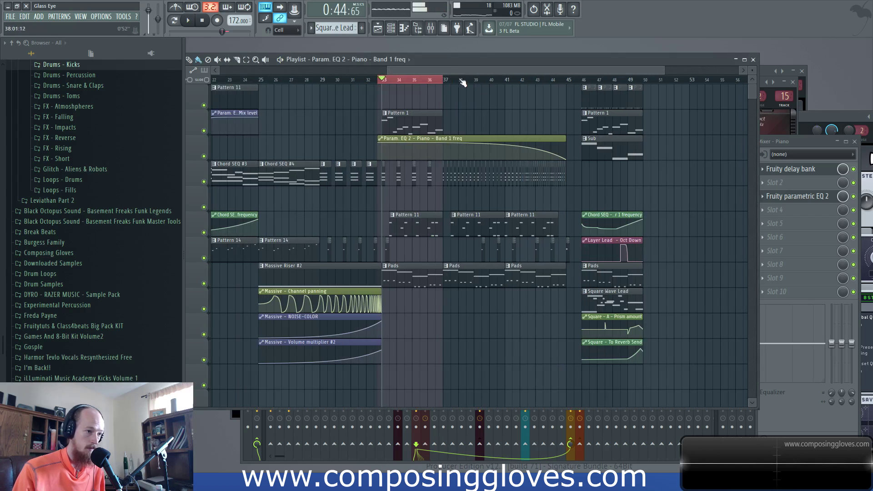
click(798, 198)
key(space)
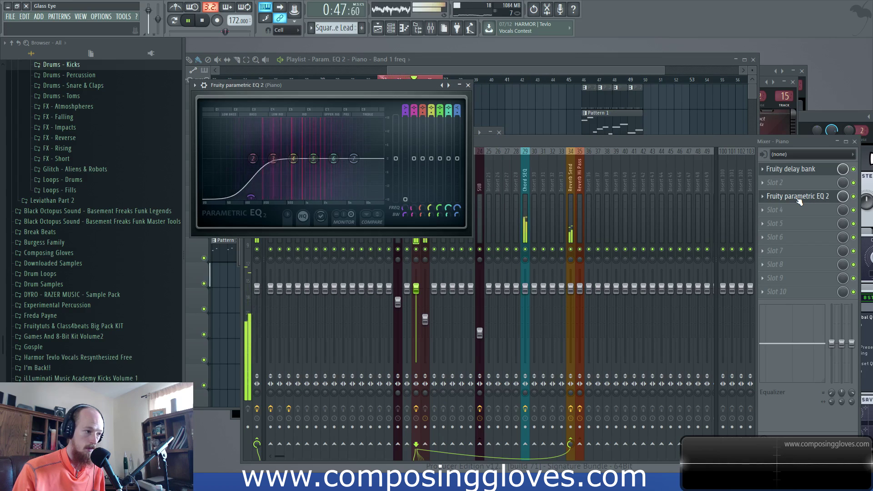
key(space)
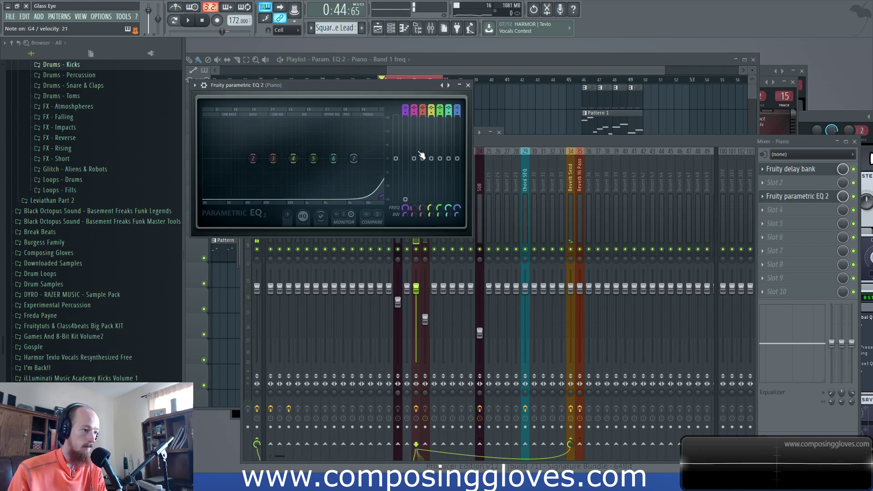
Open Pattern 1 in the piano roll to check its Piano part, and return to the playlist
click(459, 68)
double_click(399, 118)
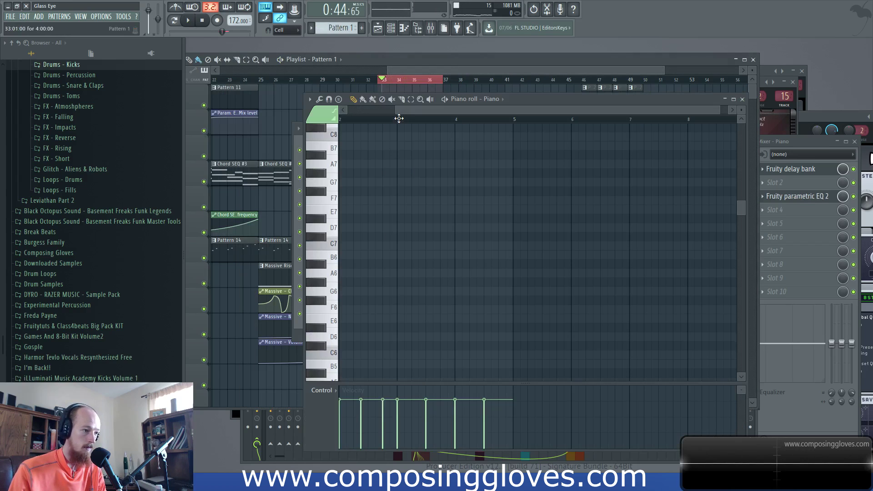
click(304, 70)
Isolate Tracks 2 and 3 in the playlist by soloing Track 2 and re-enabling Track 3
right_click(197, 131)
click(198, 132)
right_click(198, 130)
click(197, 130)
right_click(204, 131)
click(203, 156)
Play the isolated piano loop and inspect the Piano track's delay bank and EQ and the Reverb Send track
key(space)
click(765, 170)
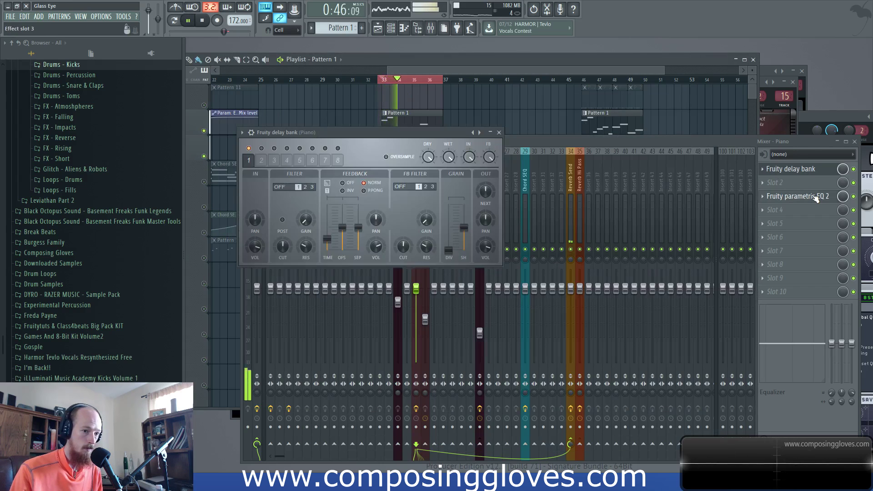
click(816, 196)
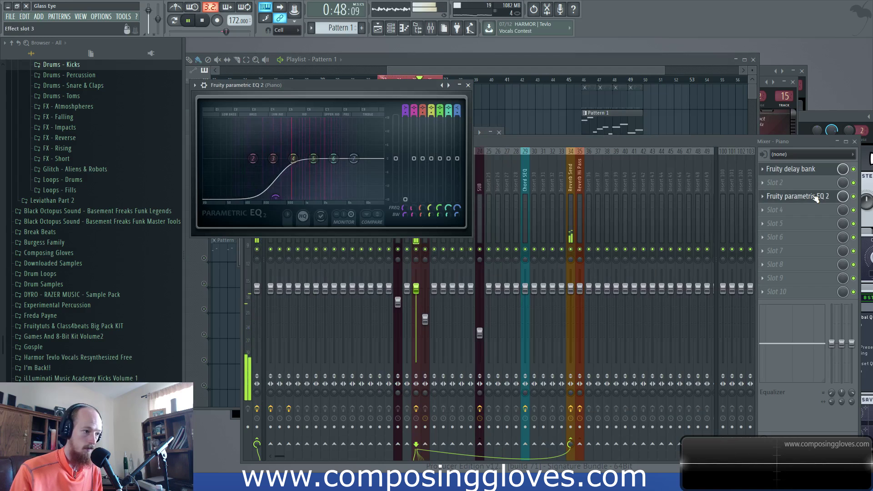
click(581, 139)
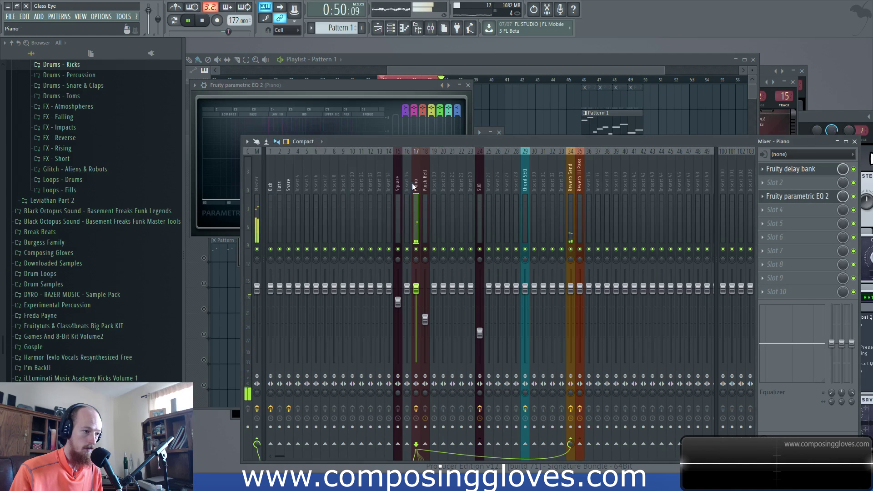
click(571, 186)
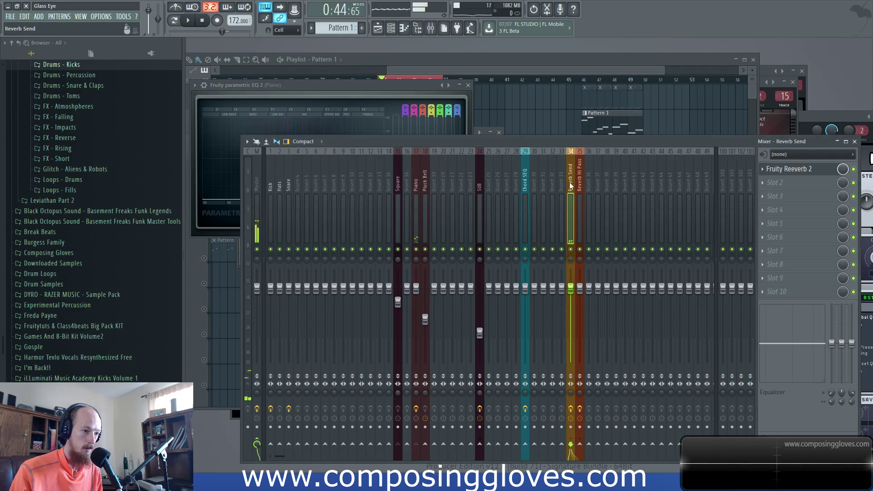
click(414, 188)
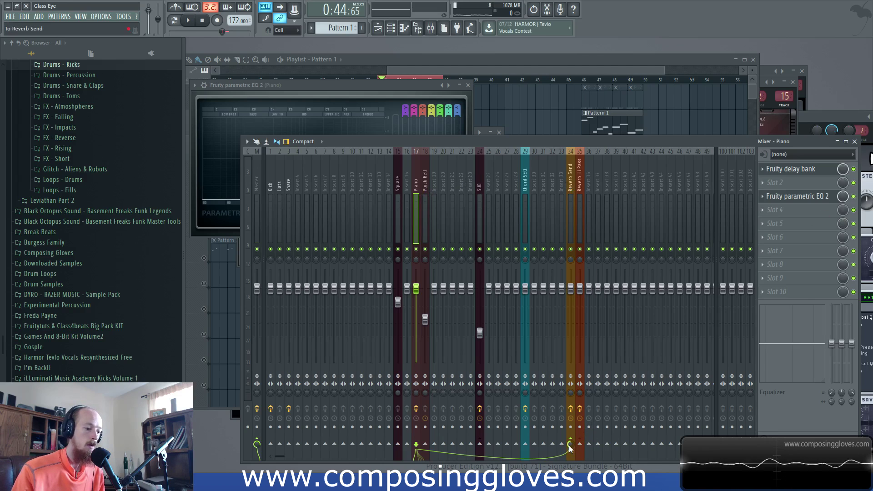
Replay the piano loop with the parametric EQ open and check the Piano track's routing to Reverb Send
key(space)
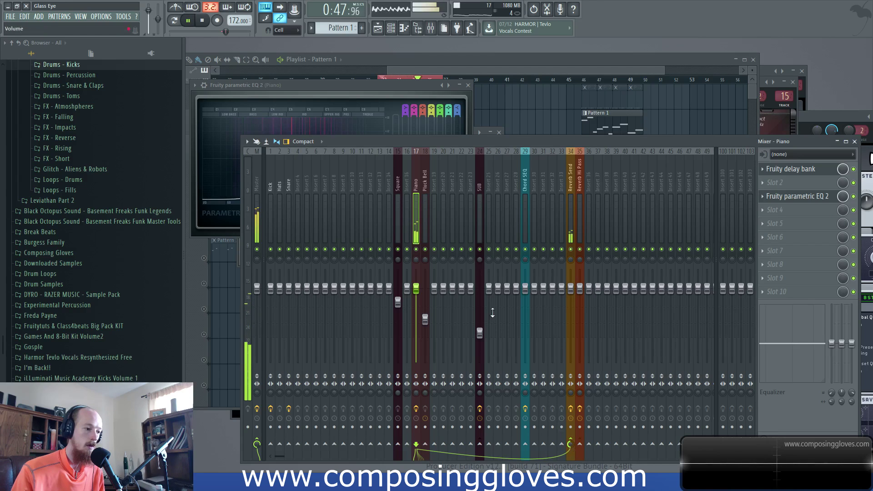
click(798, 198)
click(799, 197)
key(space)
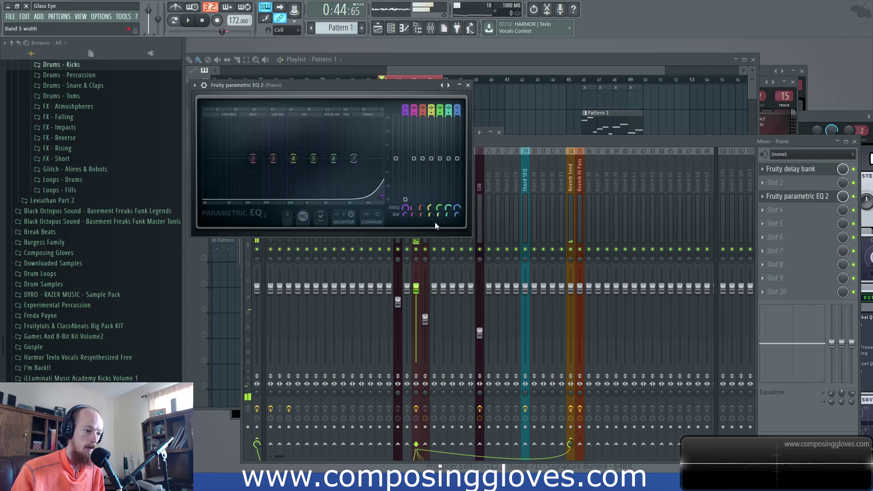
click(570, 444)
click(792, 199)
click(792, 199)
click(792, 198)
click(691, 144)
Play the piano loop again and examine the Fruity Delay Bank on the Piano mixer track
key(space)
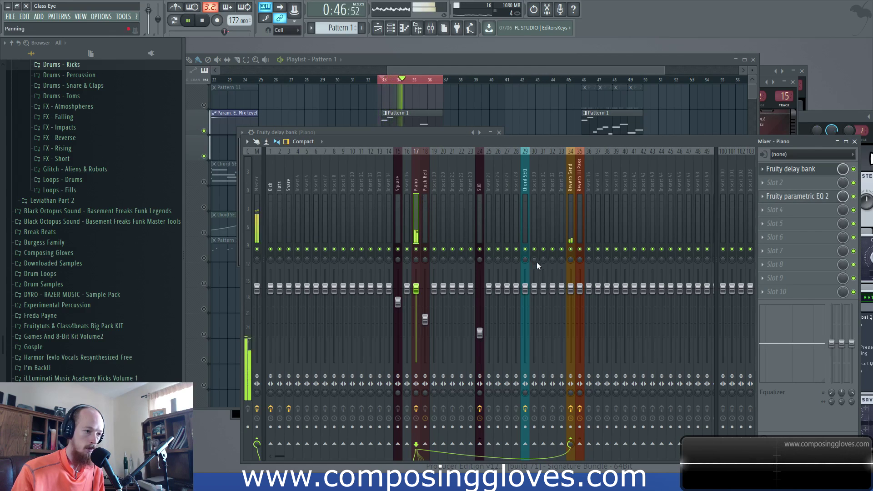
click(801, 199)
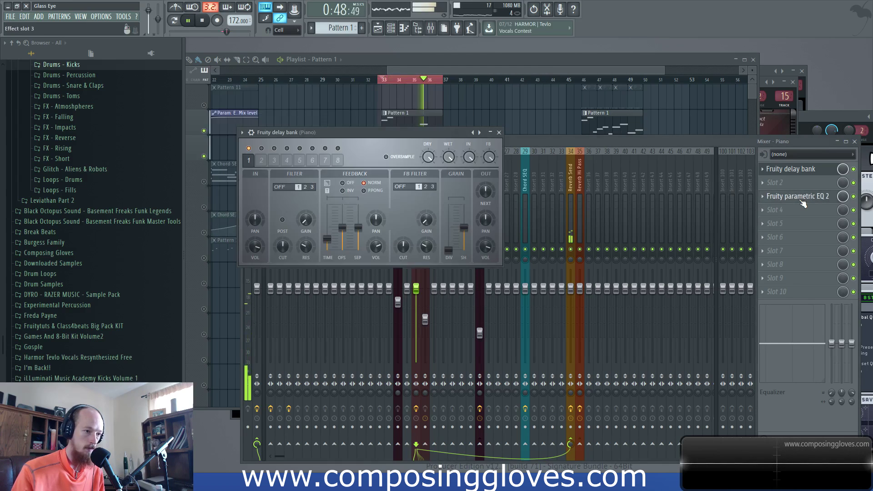
drag(253, 159, 281, 157)
key(space)
Open Pattern 1 in the piano roll, inspect the Piano channel's Kontakt plugin, and bring up the Piano mixer track
click(530, 67)
drag(522, 54, 560, 39)
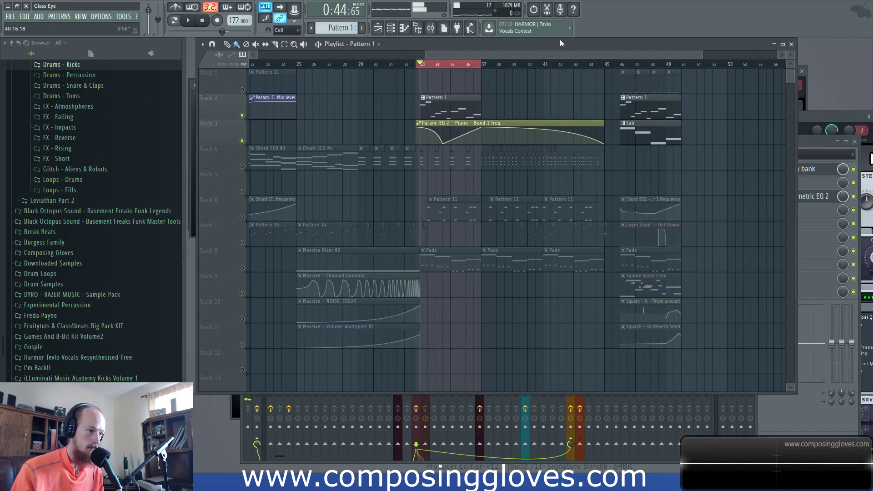
double_click(450, 105)
key(F6)
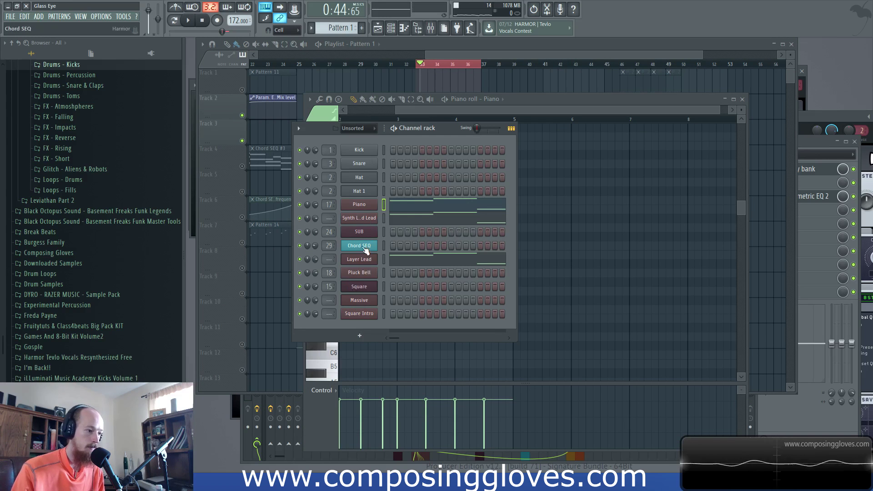
click(365, 208)
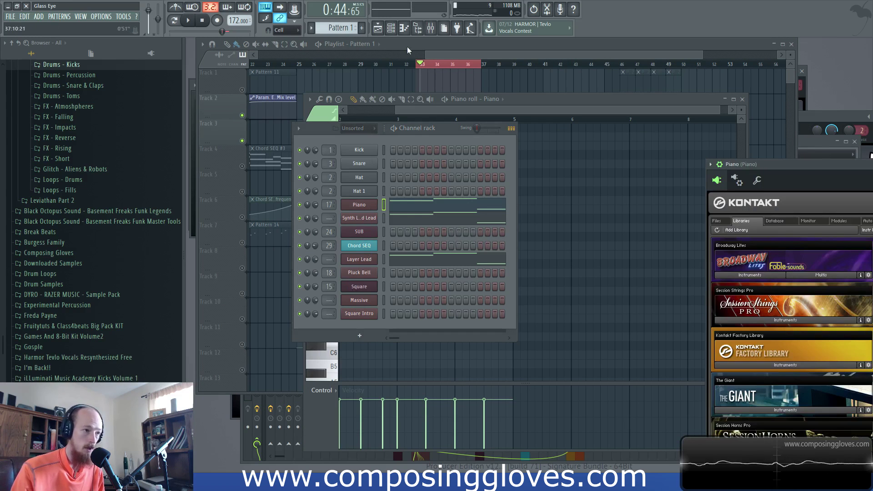
click(430, 28)
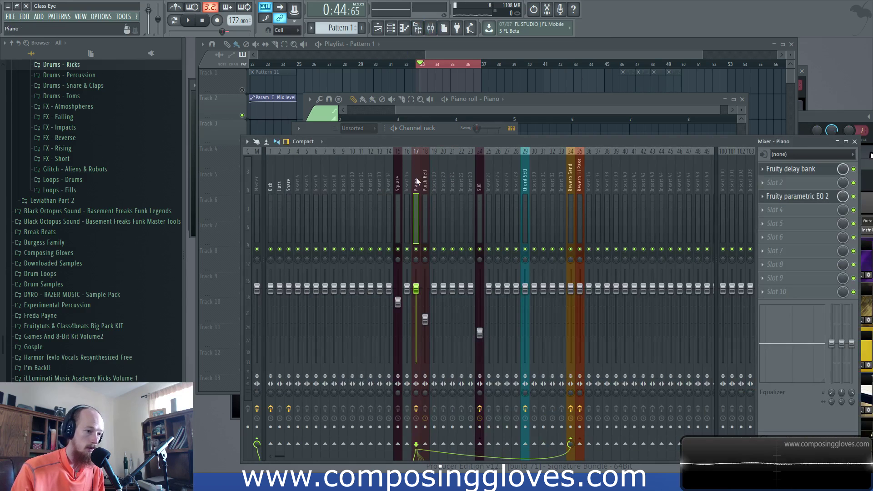
Open the Piano track's Fruity parametric EQ 2 and play the piano loop to examine it
click(792, 197)
key(space)
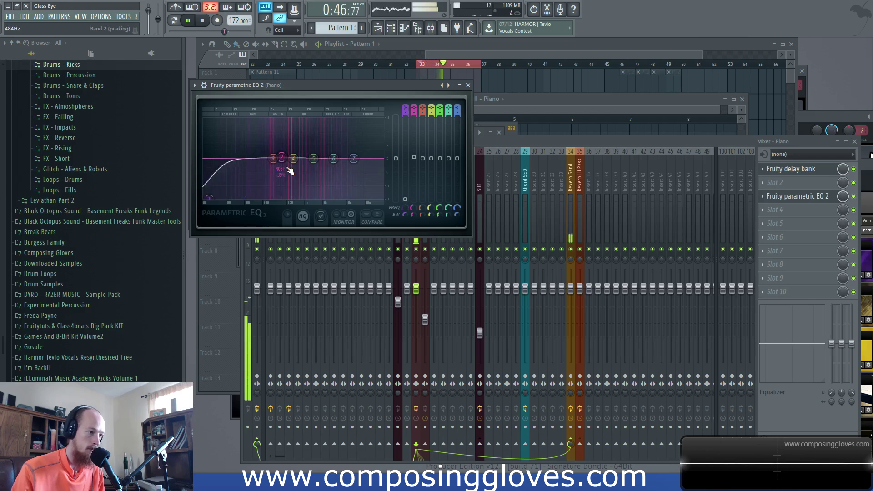
key(space)
Try a high-pass Fruity Free Filter with its frequency at 16000 Hz in slot 5 of the Piano mixer track
click(766, 223)
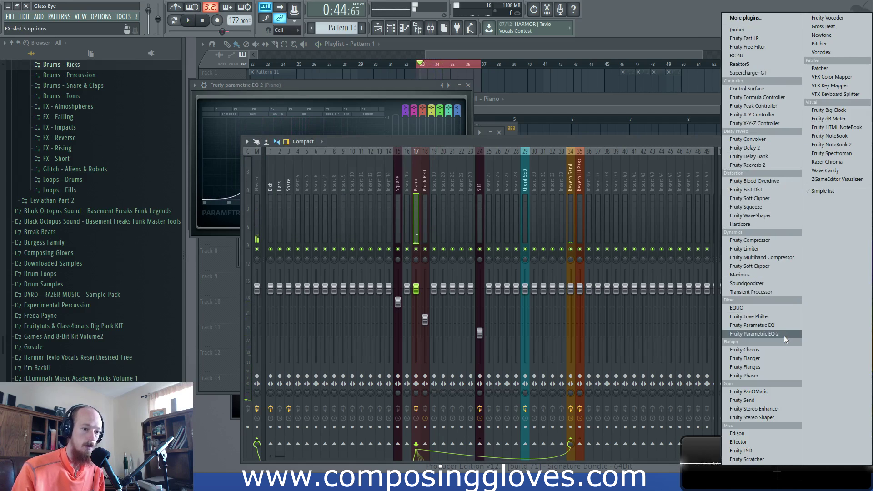
click(775, 49)
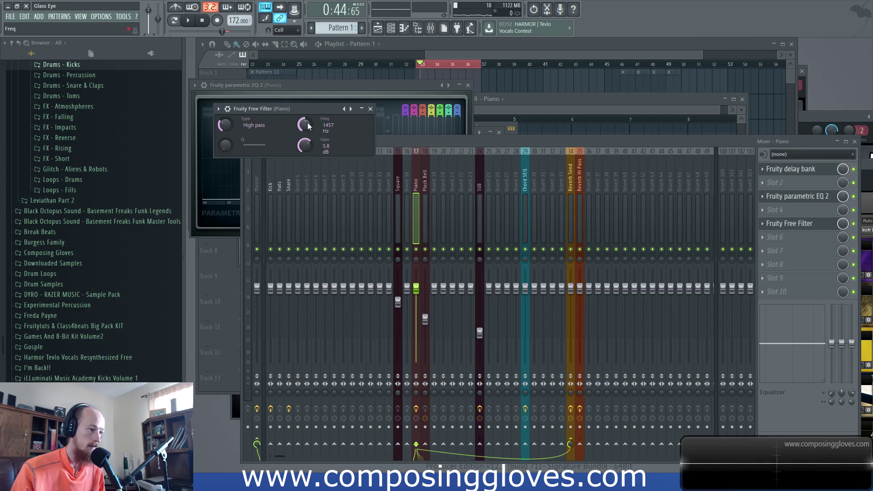
drag(308, 126, 307, 89)
key(space)
key(space)
key(space)
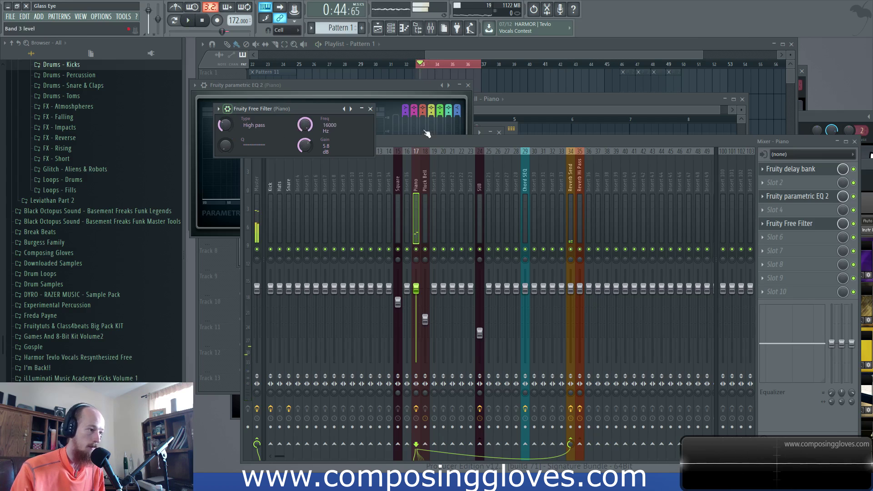
click(370, 108)
Remove the Fruity Free Filter from slot 5 of the Piano mixer track
click(763, 224)
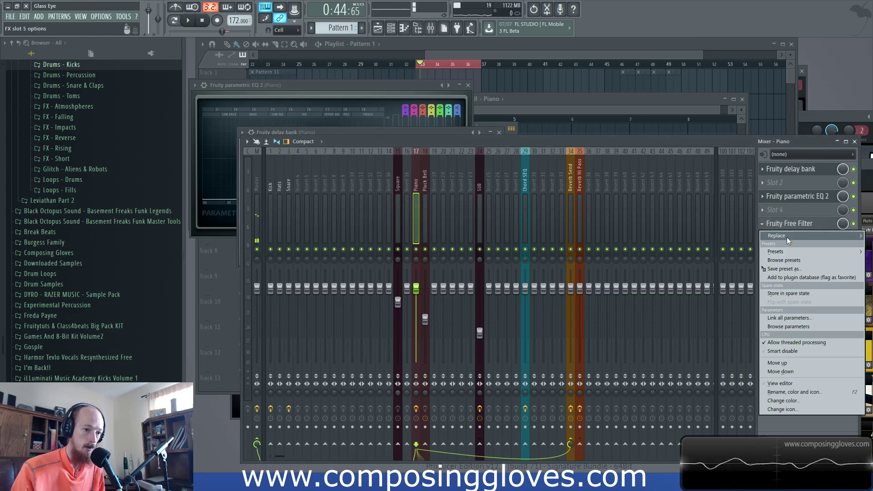
mouse_move(787, 237)
click(765, 29)
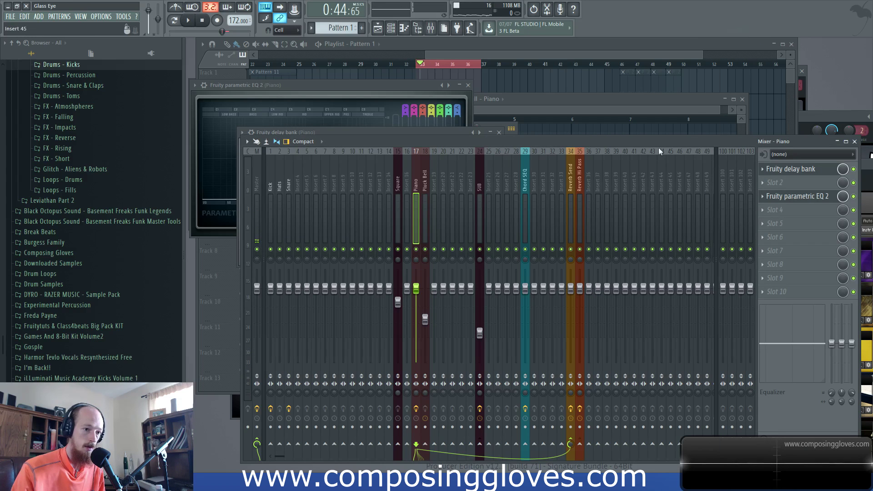
Mute the Reverb Send mixer track and replay the piano loop without the reverb
key(space)
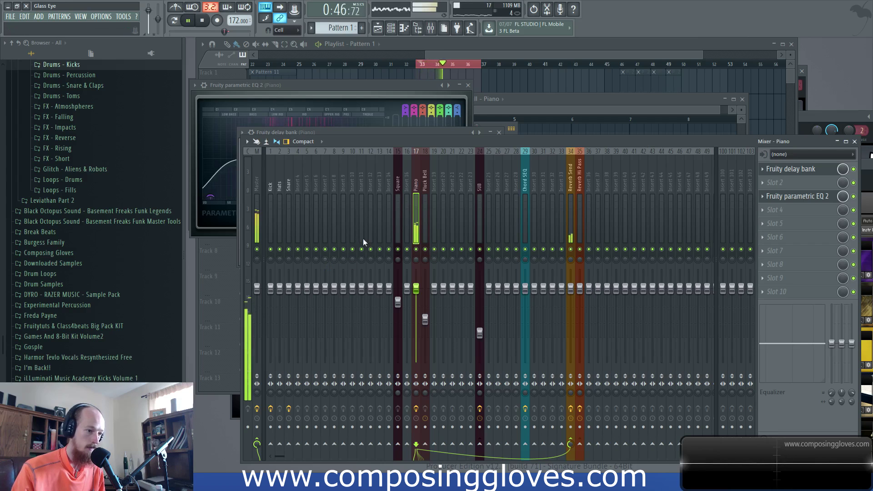
click(570, 249)
key(space)
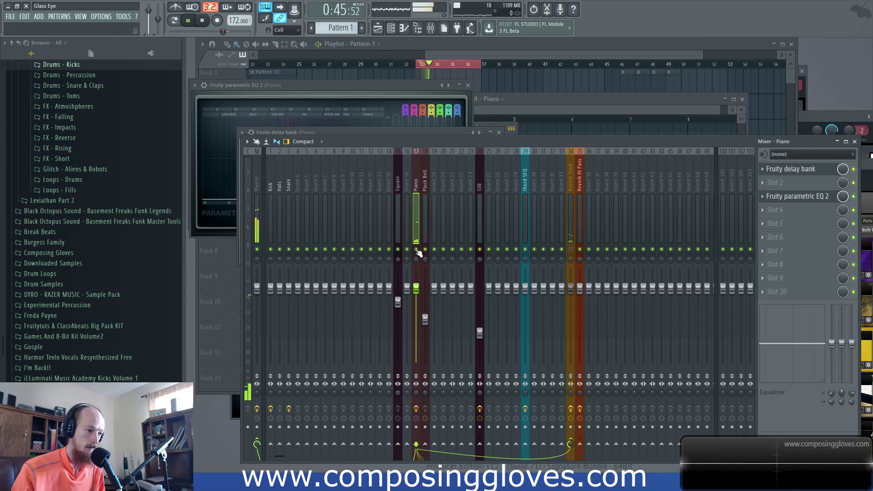
click(416, 250)
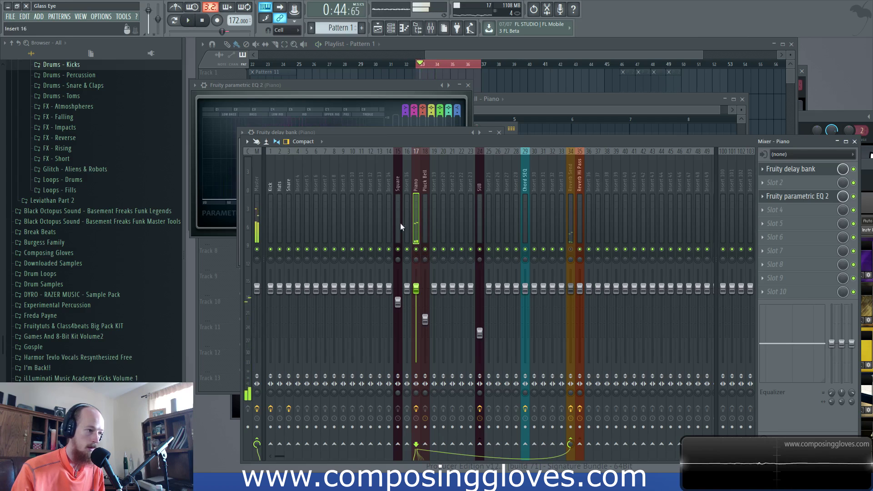
Open the Layer Lead channel and route it to mixer track 18, next to Pluck Bell
click(527, 57)
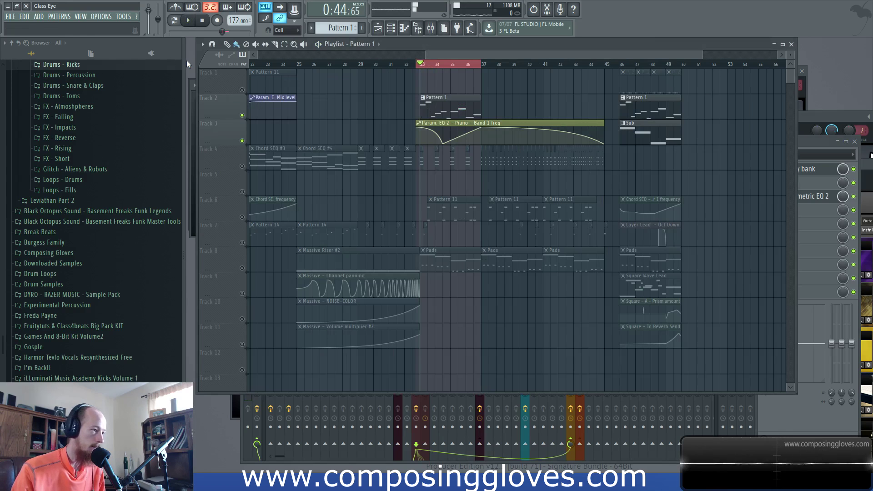
key(F6)
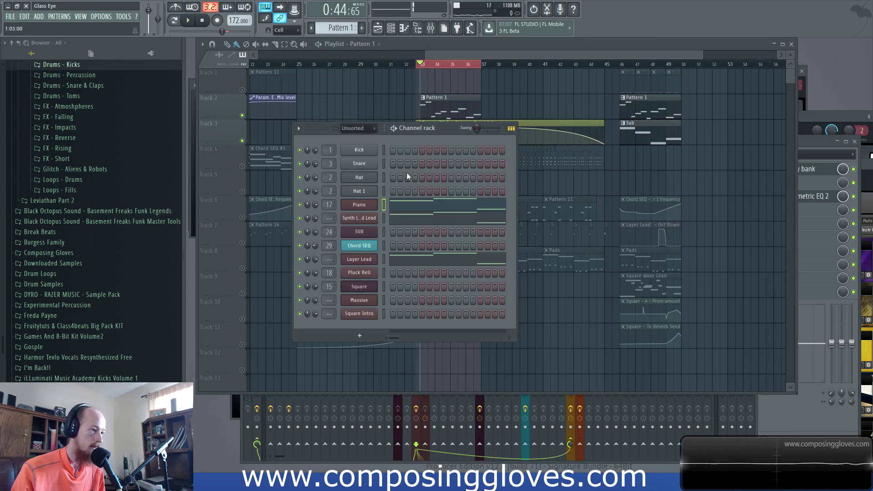
click(370, 260)
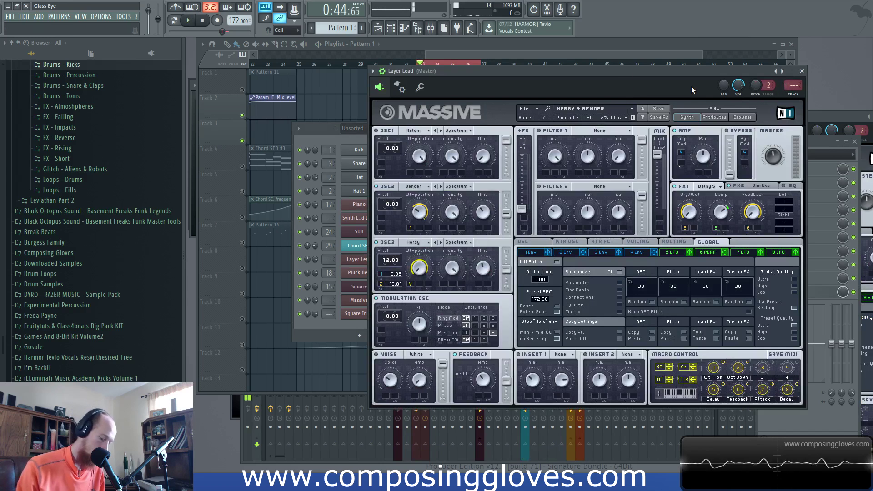
key(ctrl+l)
drag(300, 182, 421, 187)
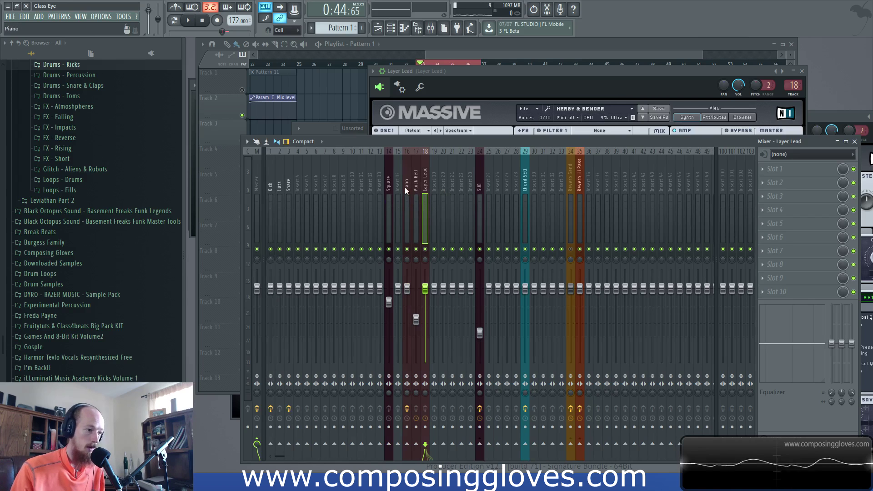
Add Fruity Parametric EQ 2 to the Layer Lead mixer track and sweep its band 1 low cut up to the highest frequencies
click(405, 190)
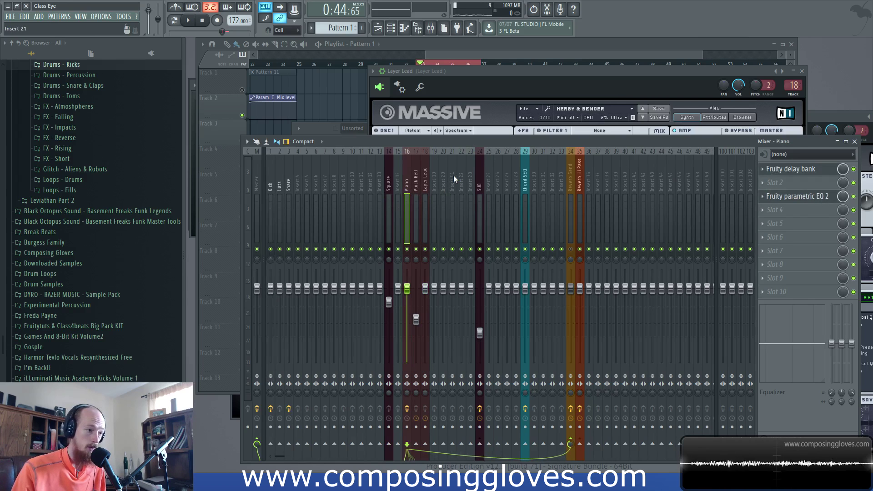
click(426, 191)
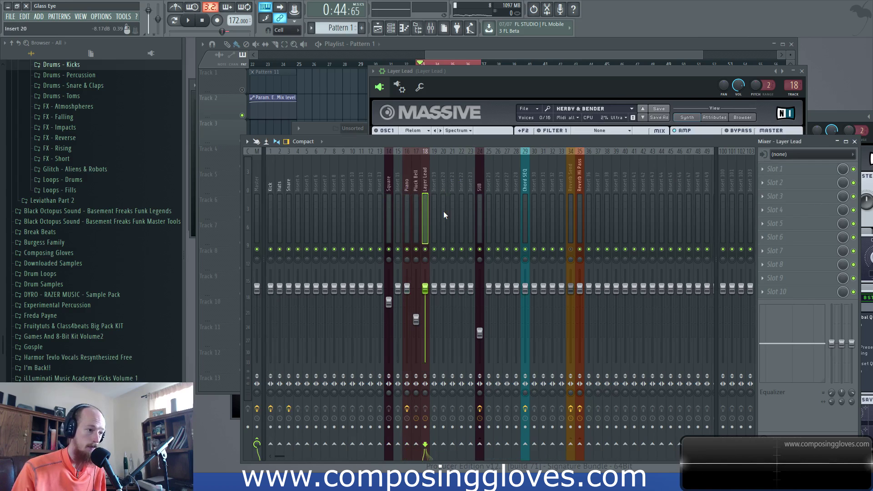
click(762, 171)
click(773, 333)
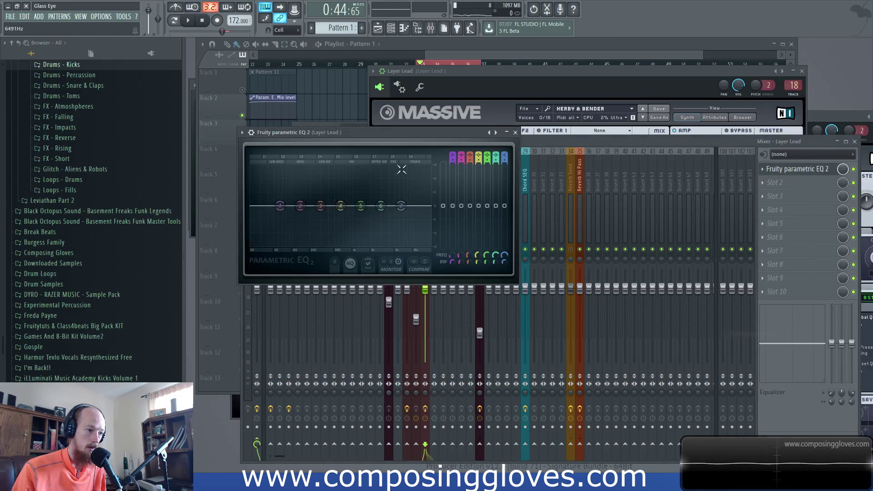
drag(283, 214, 433, 249)
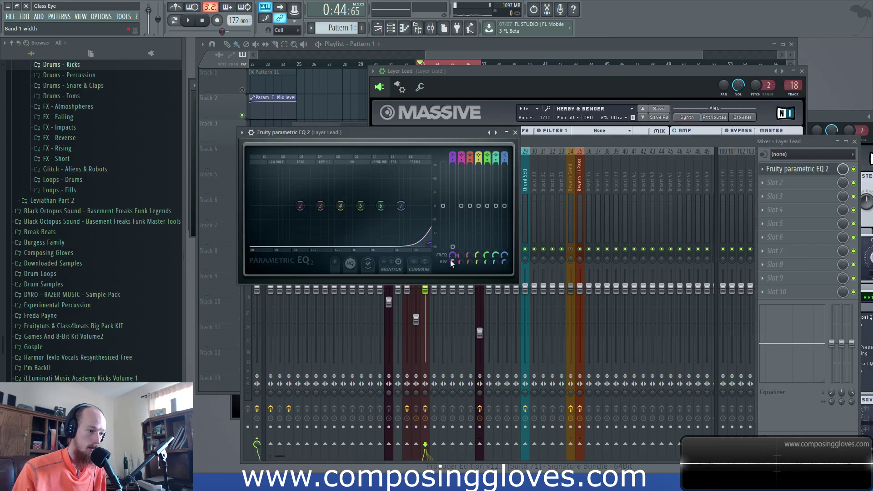
Create an automation clip for the Layer Lead EQ's band 1 frequency and place it on playlist Track 5
right_click(451, 254)
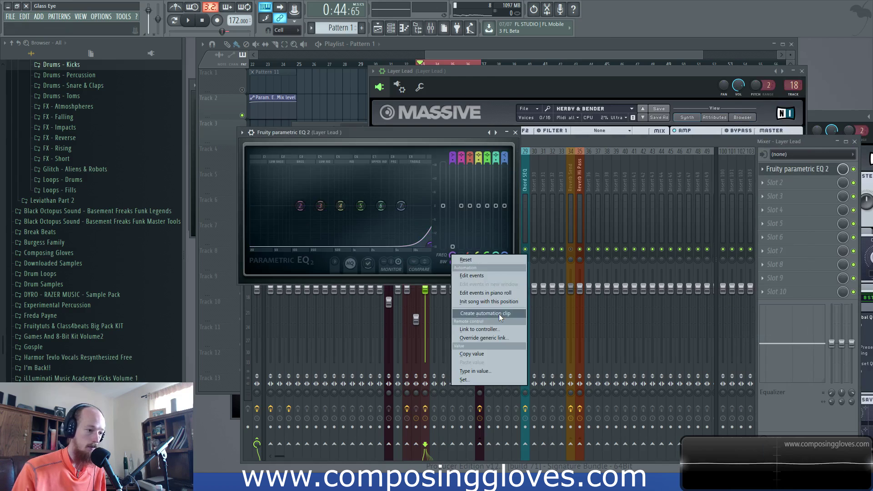
click(498, 314)
scroll(461, 105, up, 3)
drag(438, 92, 424, 194)
click(405, 194)
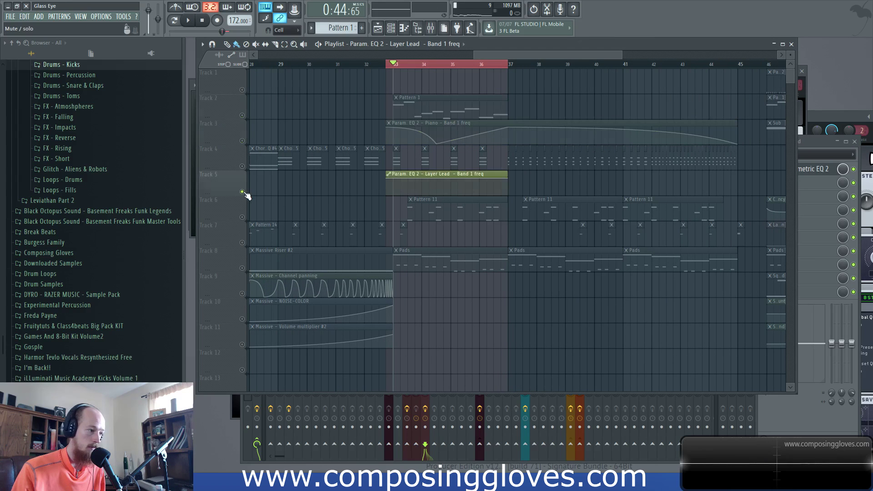
Unsolo Track 5 during playback and extend the Layer Lead frequency clip to about bar 45
key(space)
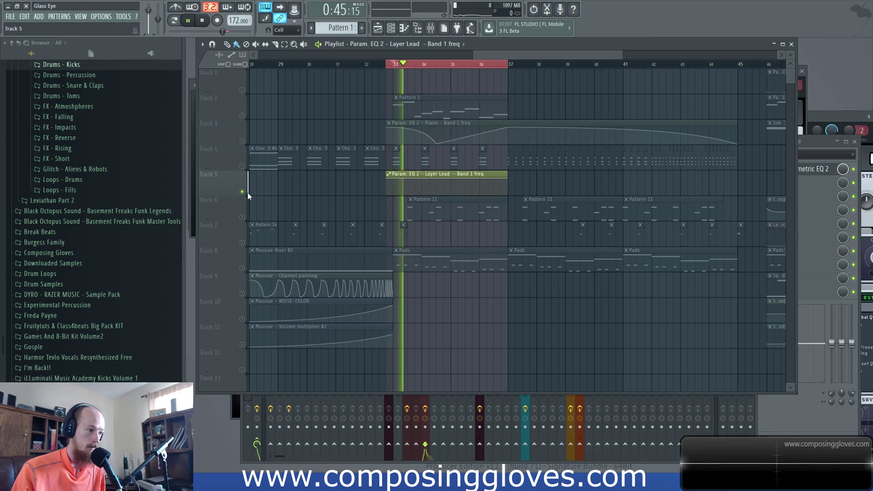
click(242, 192)
drag(504, 172, 745, 175)
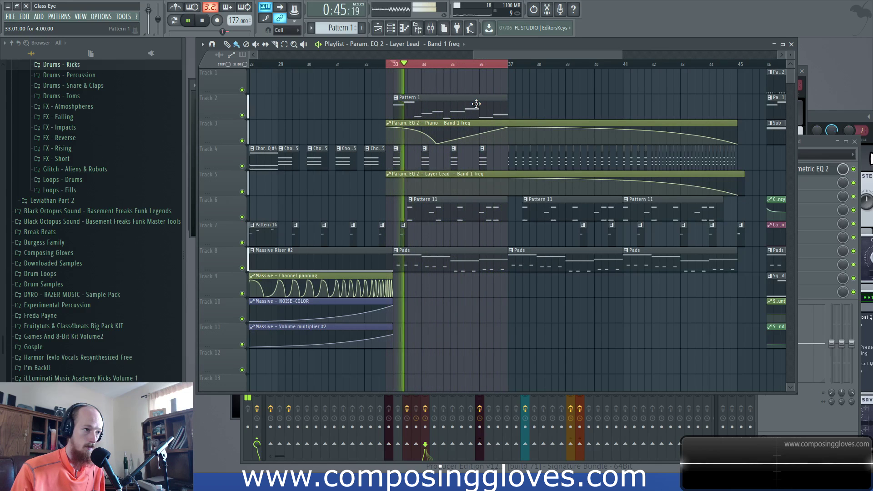
Copy the Pattern 1 clip on Track 2 to bars 37 and 41
scroll(463, 110, down, 3)
drag(463, 110, 523, 113)
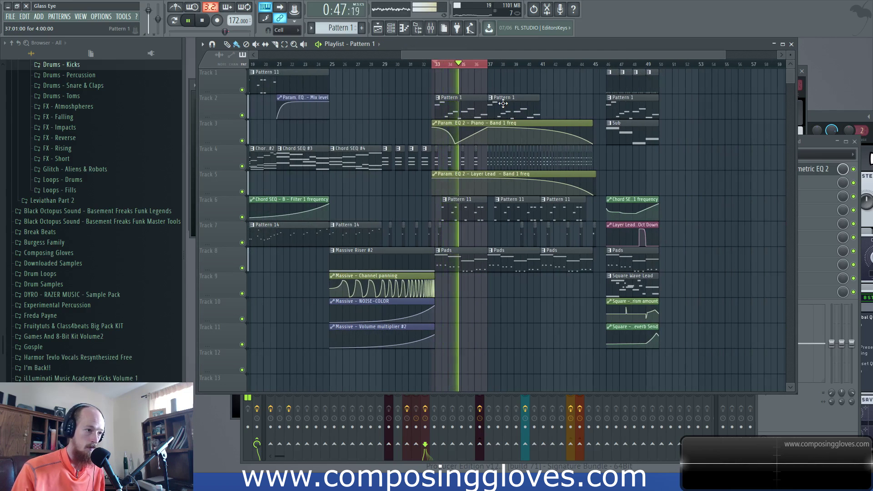
mouse_move(512, 111)
mouse_down()
mouse_move(558, 113)
mouse_move(521, 111)
mouse_up()
scroll(549, 114, up, 3)
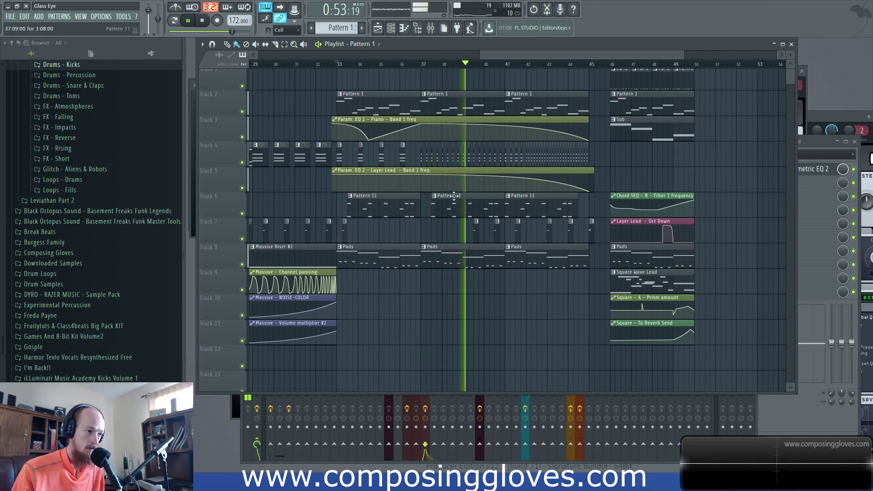
Set the Layer Lead sweep's point 2 to 3 tension to 13% and stretch both EQ frequency clips to bar 46
scroll(457, 146, up, 2)
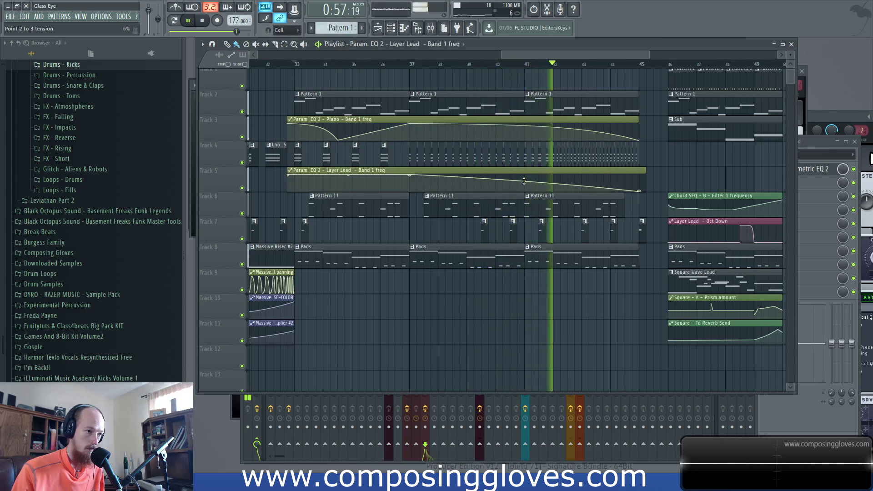
drag(523, 181, 524, 179)
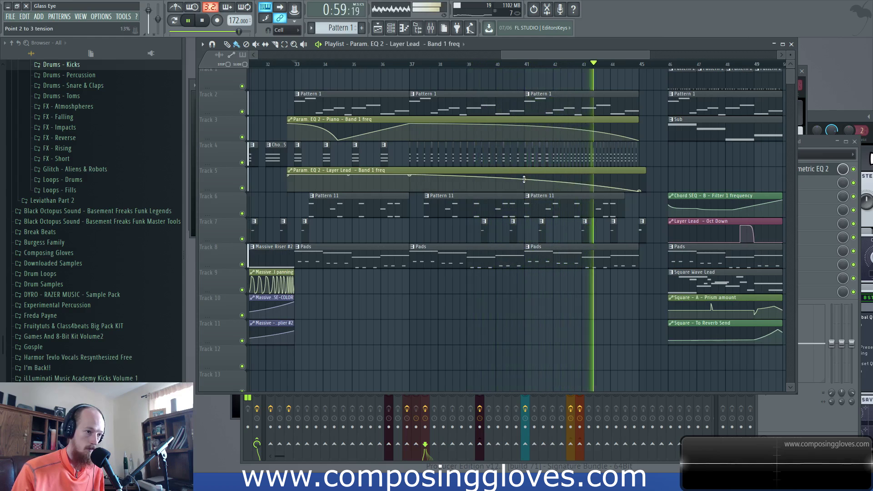
mouse_move(641, 191)
mouse_down()
mouse_move(644, 215)
mouse_move(649, 191)
mouse_up()
key(space)
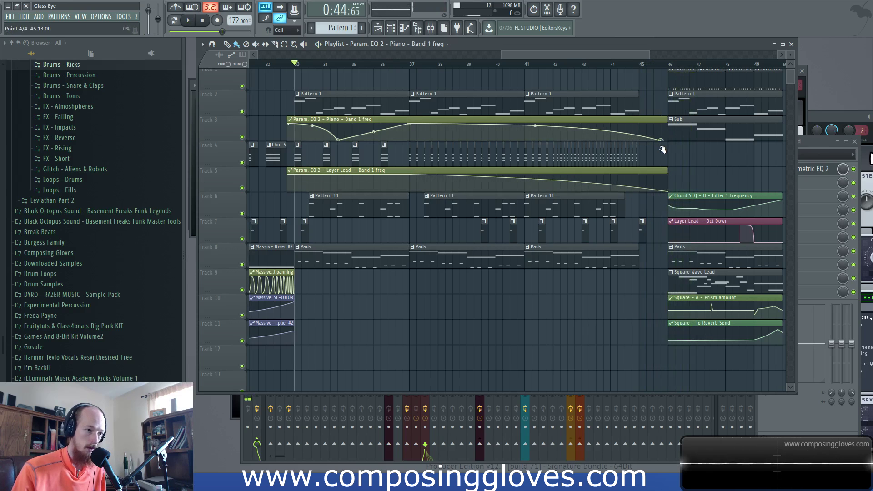
Delete the dip point at 34:09:00 from the Piano band 1 frequency automation and replay the section
right_click(343, 142)
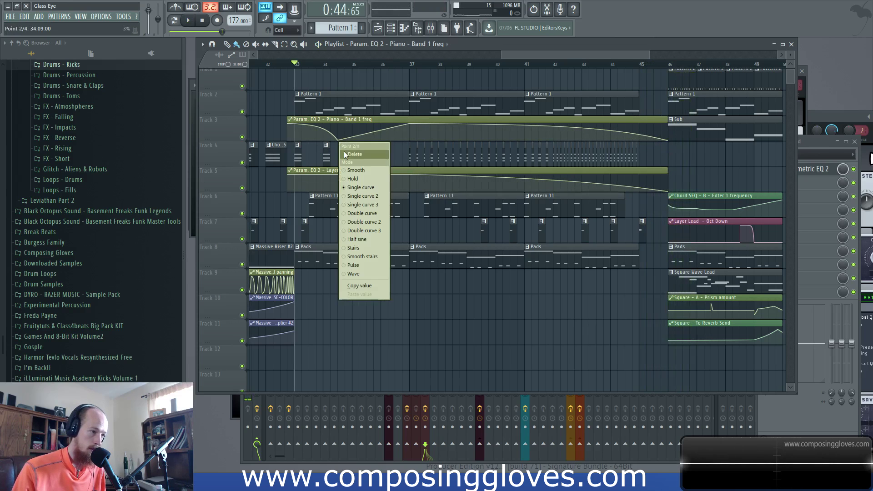
click(345, 152)
key(space)
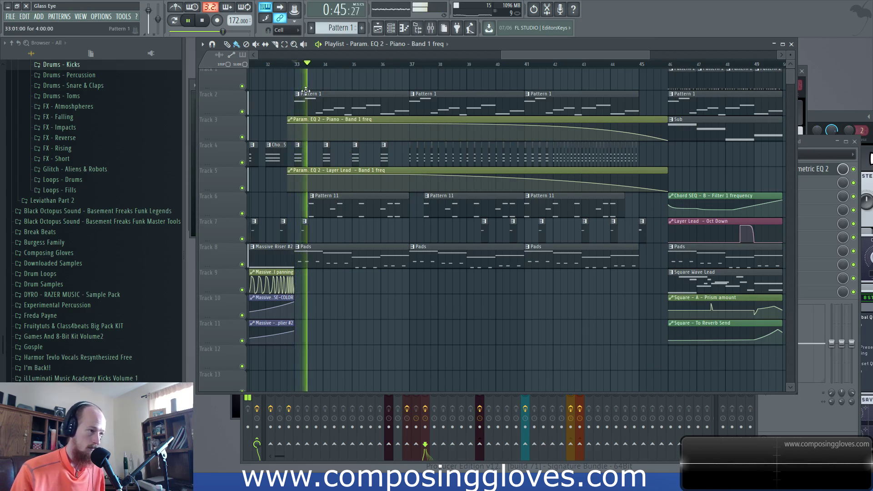
Place a copy of the Layer Lead band 1 frequency clip at bar 1 on Track 12 and make it unique
scroll(634, 201, left, 6)
scroll(634, 202, down, 5)
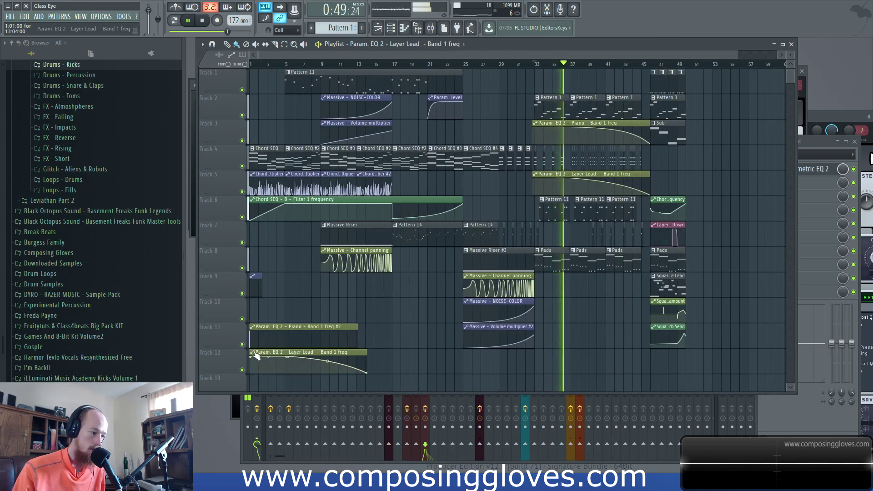
click(254, 353)
click(288, 420)
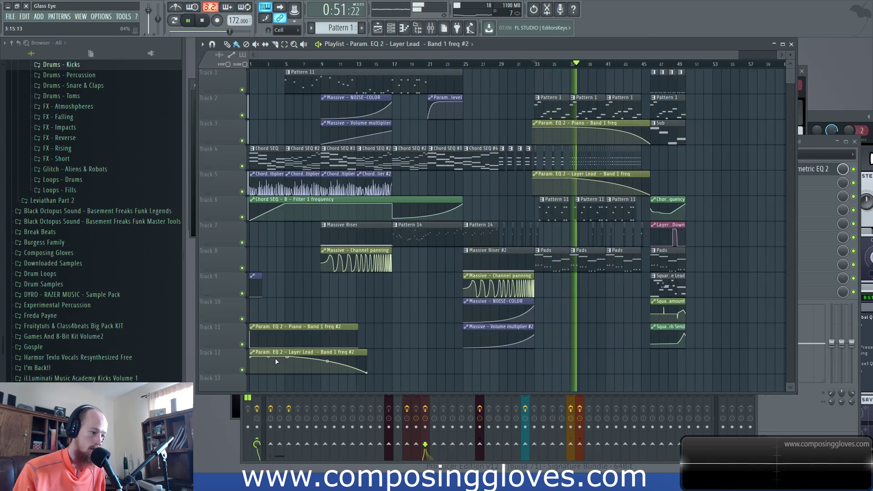
scroll(589, 247, up, 5)
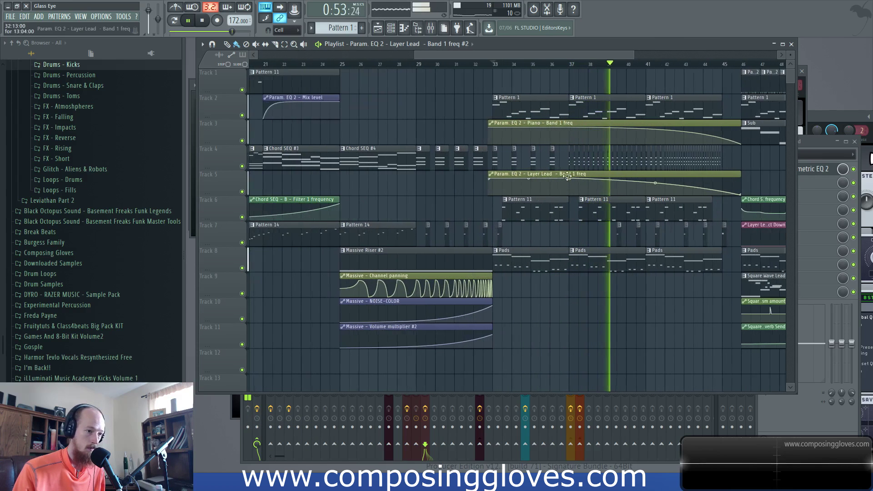
Play the build-up through into the drop at bar 46, checking the mixer and the channel rack's automation channels
click(429, 31)
key(F6)
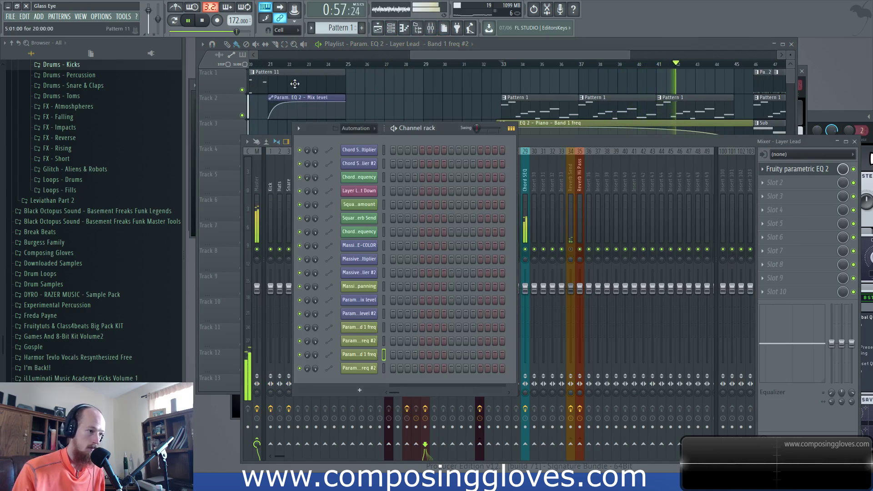
drag(474, 53, 541, 54)
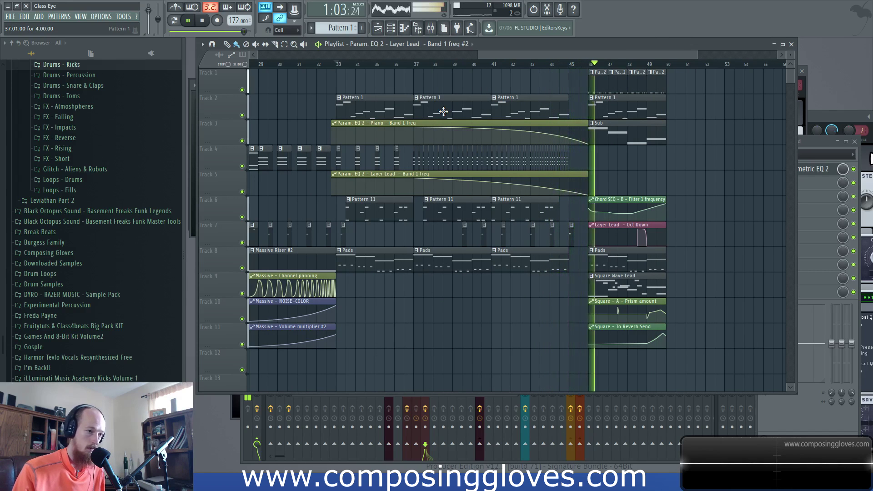
scroll(401, 97, up, 2)
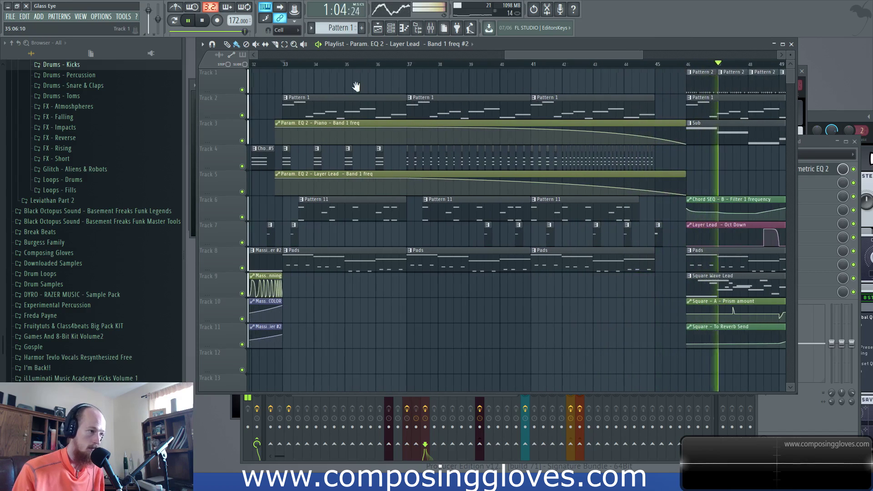
key(space)
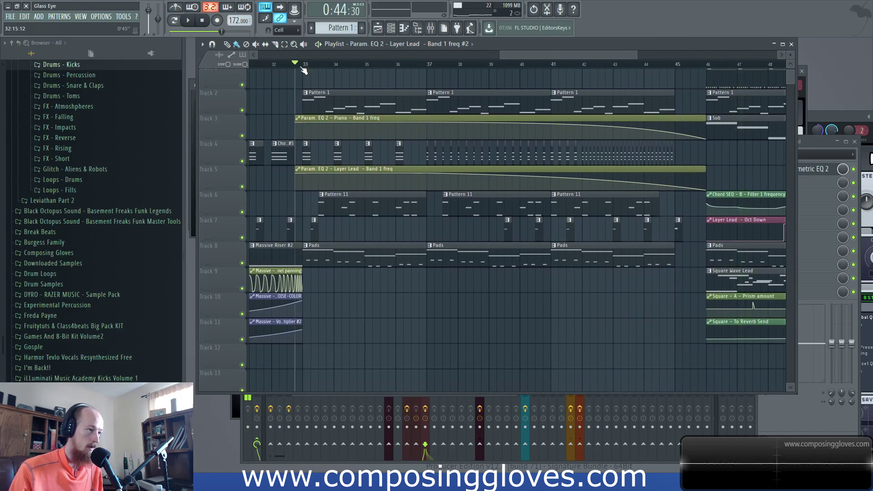
Replay the start of the build-up at bar 33 and examine the chord, Layer Lead and pad clips leading to bar 46
scroll(364, 86, up, 2)
scroll(450, 113, down, 3)
key(space)
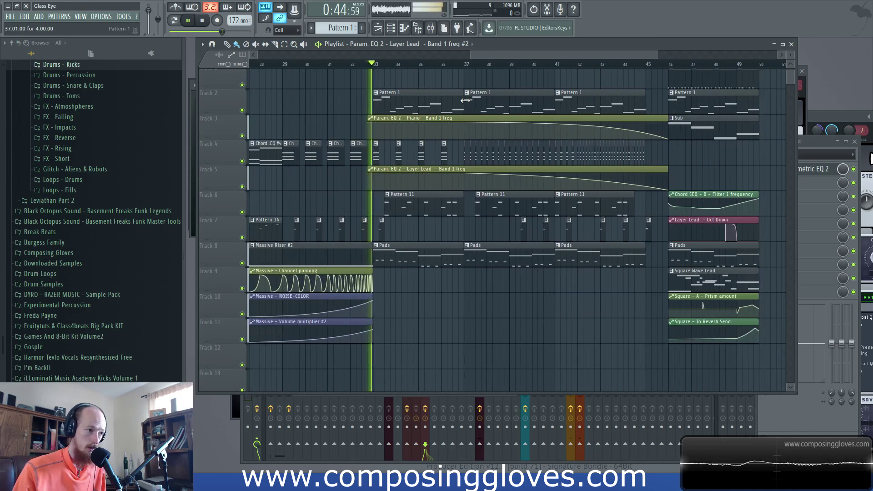
scroll(451, 112, up, 2)
scroll(450, 113, up, 1)
click(411, 101)
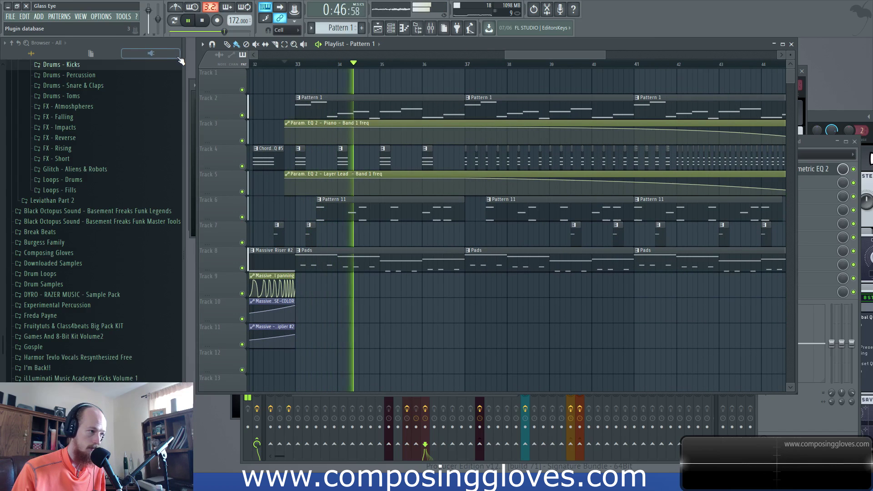
key(F6)
drag(538, 59, 565, 59)
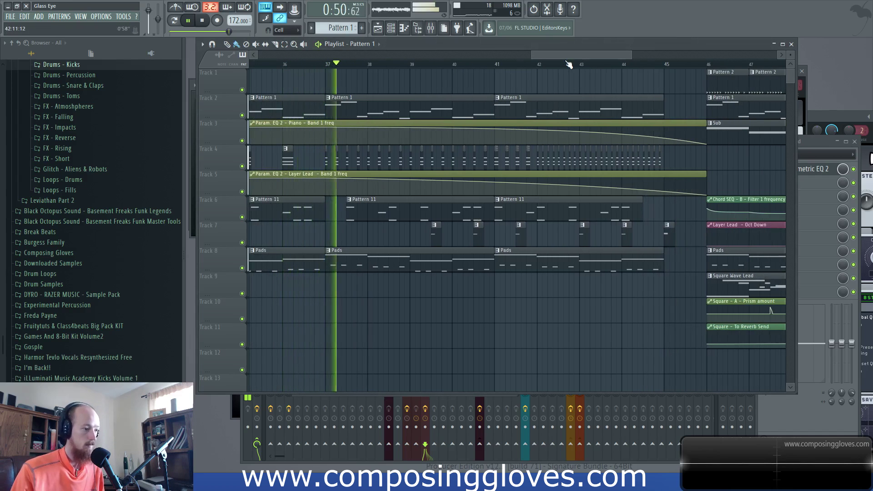
key(space)
scroll(344, 165, down, 3)
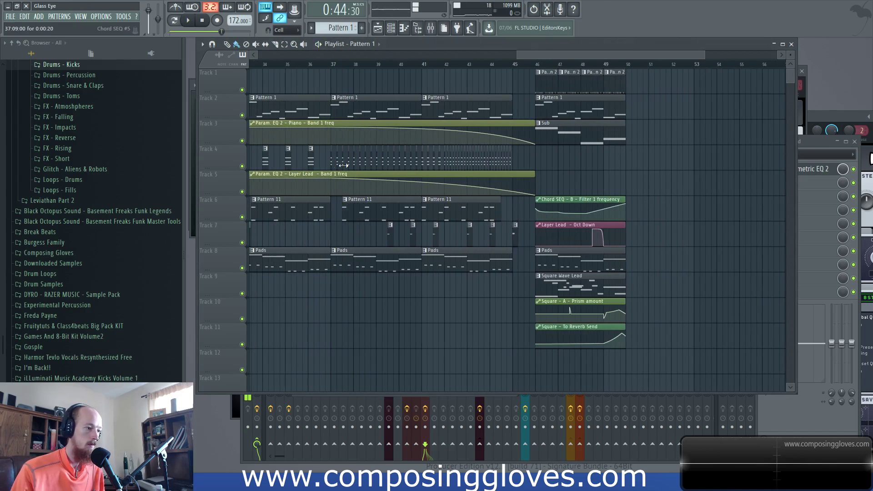
scroll(339, 167, left, 5)
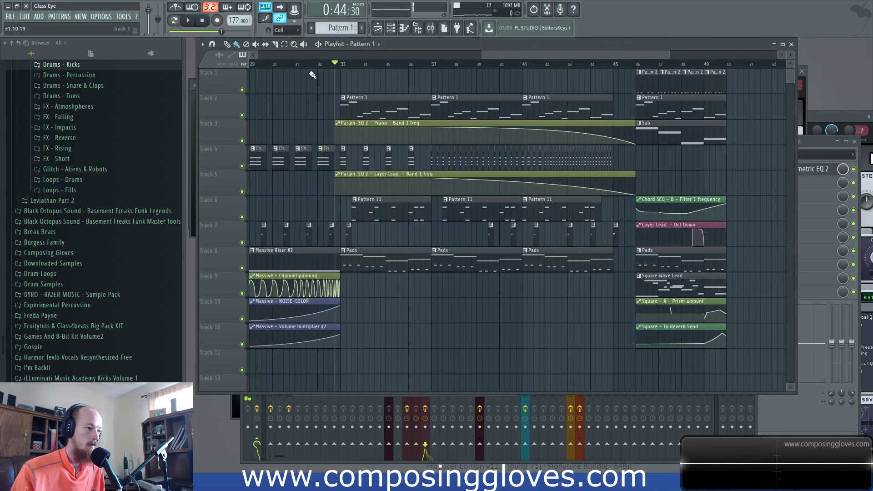
Play the arrangement from bar 25 through the Massive riser into the build-up at bar 33
key(space)
scroll(370, 136, left, 4)
scroll(400, 136, down, 3)
click(344, 65)
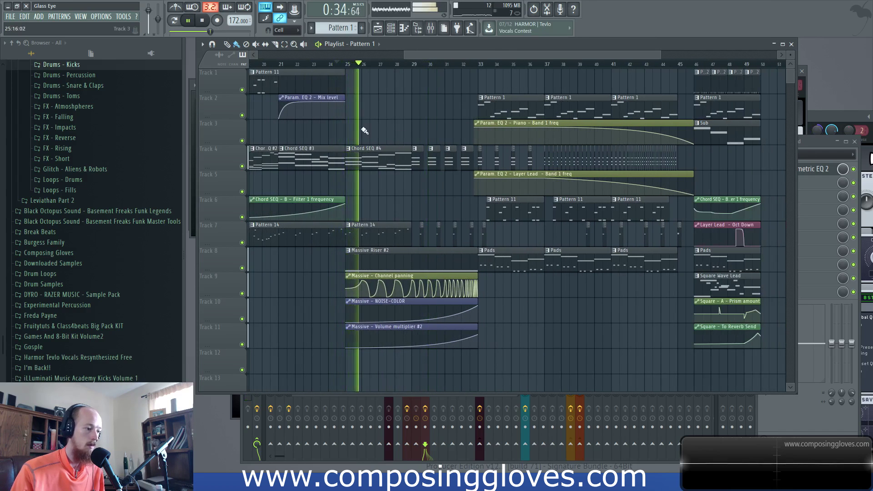
scroll(361, 118, up, 3)
drag(426, 138, 390, 132)
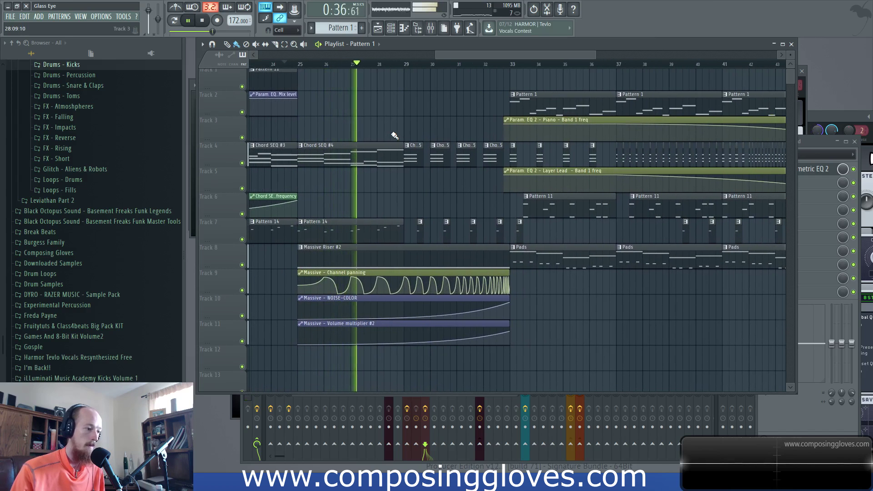
drag(465, 133, 438, 136)
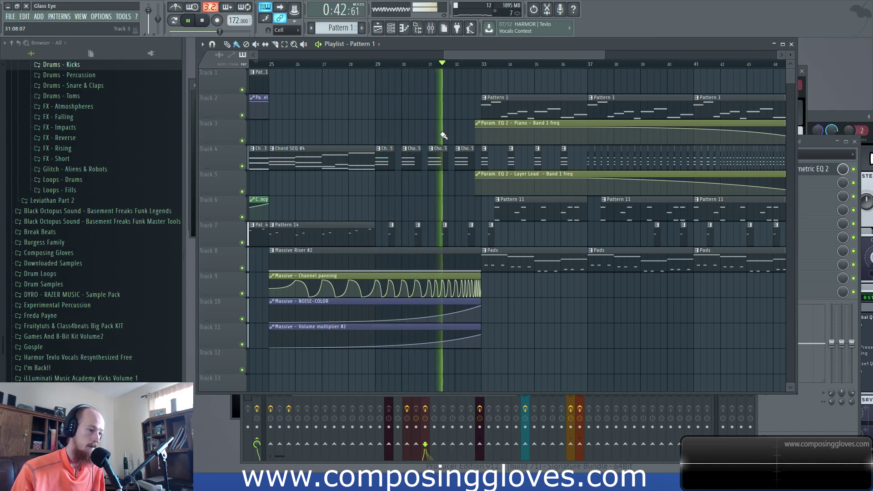
scroll(321, 139, right, 3)
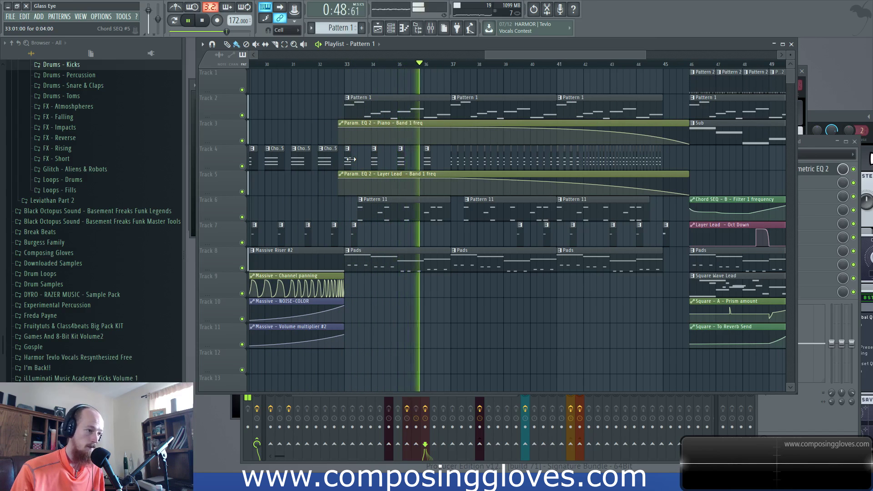
Delete the rapid chord clips on Track 4 between bars 37 and 42, keeping the Layer Lead frequency automation clip
mouse_move(343, 145)
mouse_down()
mouse_move(408, 173)
mouse_move(438, 166)
mouse_move(549, 174)
mouse_move(578, 166)
mouse_up()
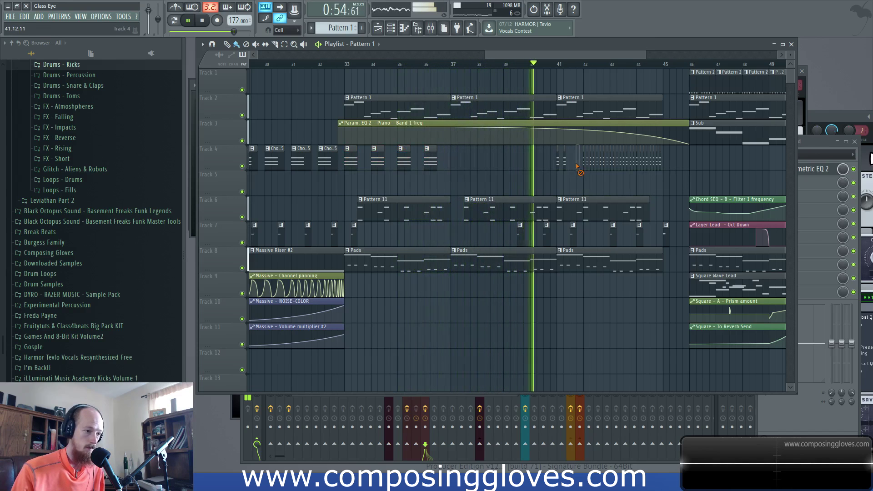
key(ctrl+z)
drag(453, 159, 577, 156)
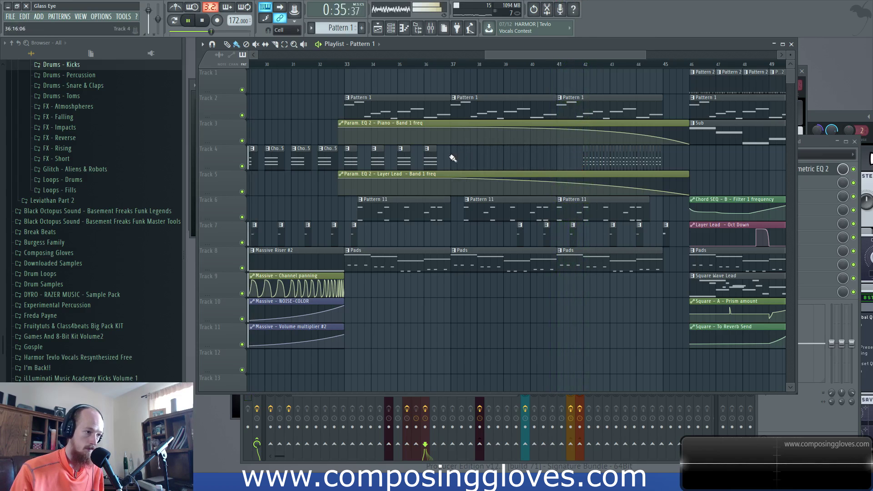
scroll(453, 159, down, 3)
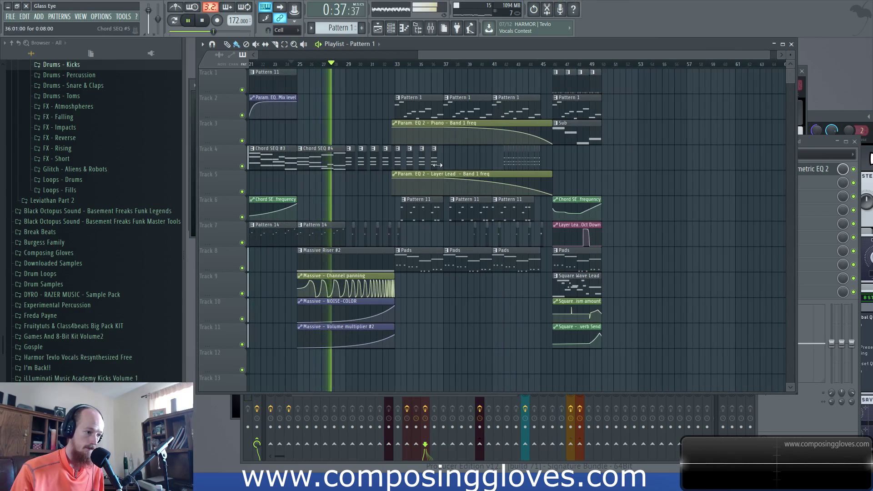
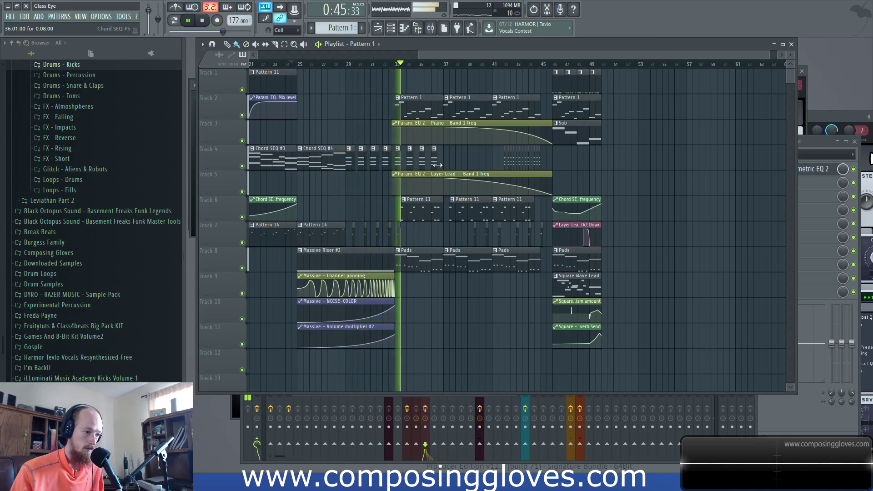
Move Massive Riser #2 and its three automation clips down one track and extend the riser clip to bar 45
drag(393, 267, 348, 340)
drag(359, 276, 535, 283)
key(ctrl+d)
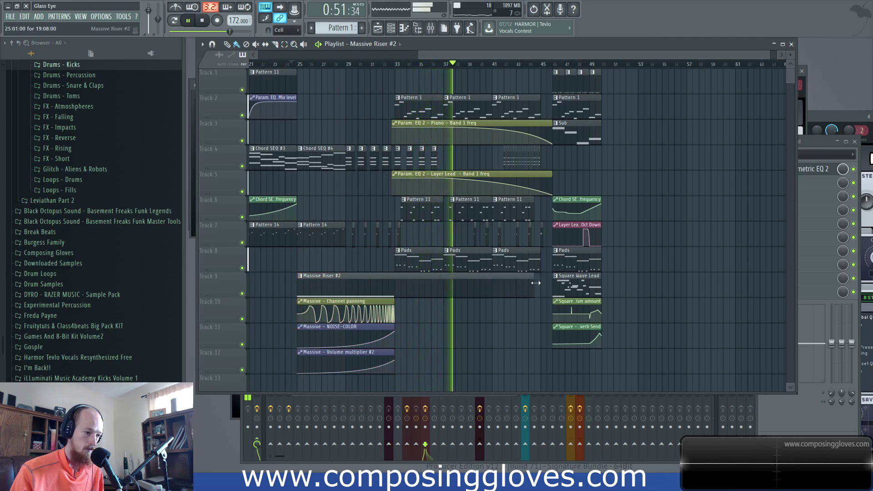
Lengthen the C3 note inside the Massive Riser #2 pattern to bar 29 of its piano roll
double_click(506, 282)
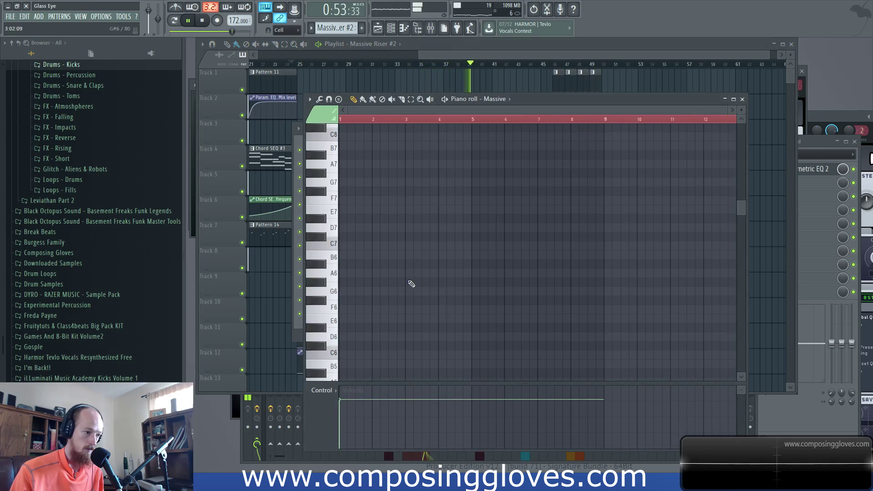
scroll(410, 275, down, 10)
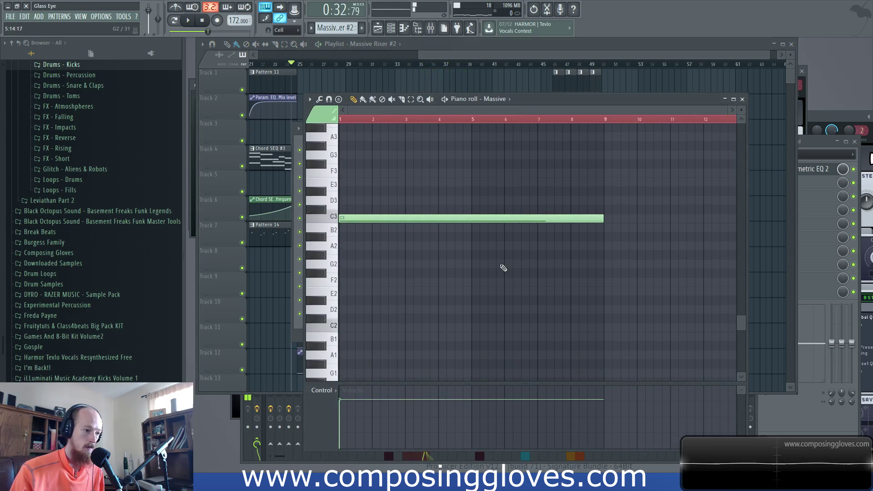
drag(604, 218, 659, 224)
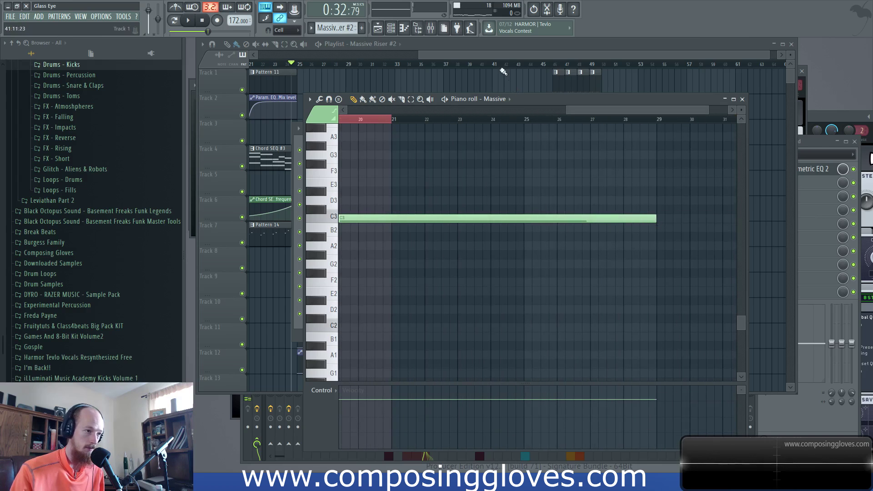
Move the Massive channel panning clip to bar 37 and extend the NOISE-COLOR and Volume multiplier #2 clips to bar 45
click(502, 56)
drag(382, 303, 526, 288)
ctrl+drag(398, 333, 542, 325)
drag(399, 332, 518, 332)
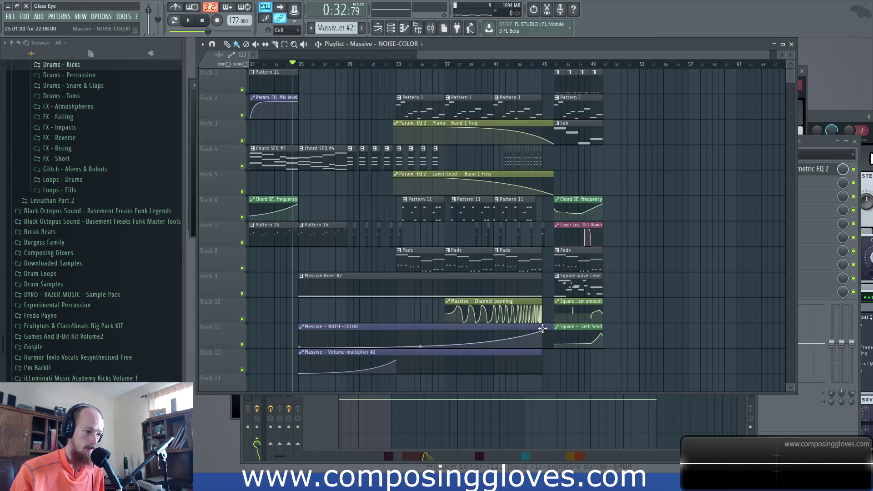
scroll(325, 301, down, 5)
scroll(283, 277, up, 6)
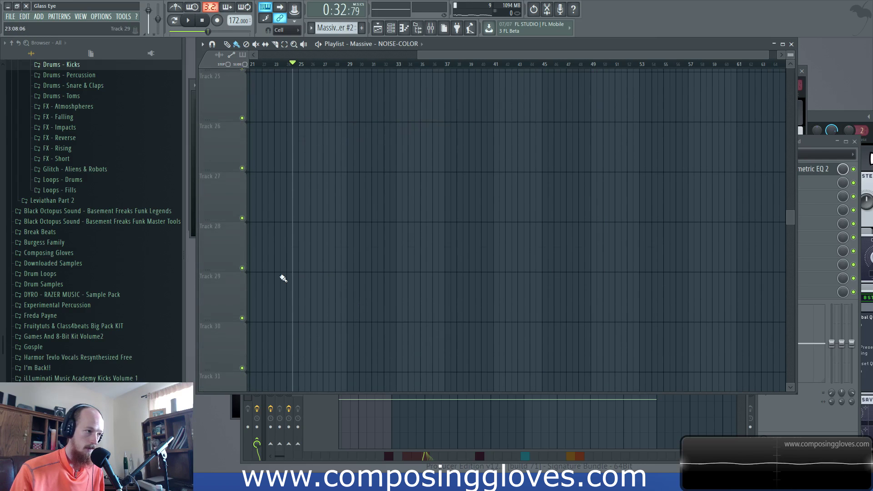
scroll(282, 277, down, 3)
scroll(334, 250, up, 8)
drag(456, 294, 375, 62)
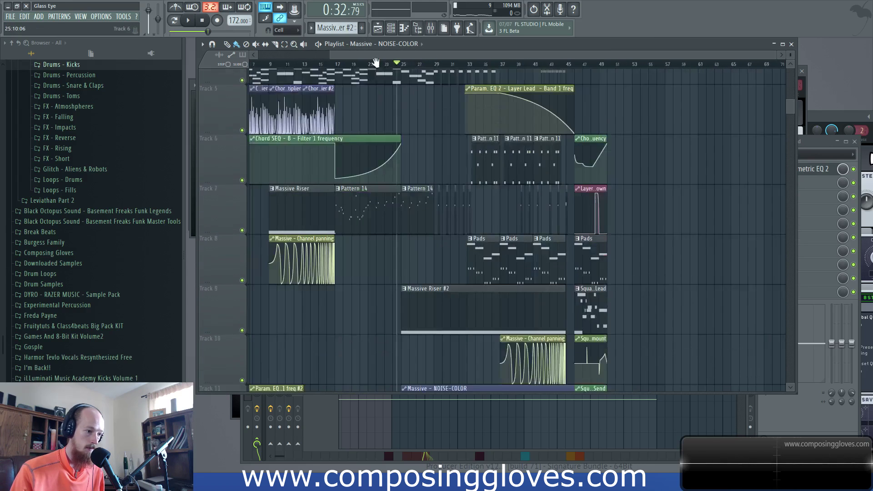
scroll(376, 62, right, 2)
scroll(369, 216, down, 2)
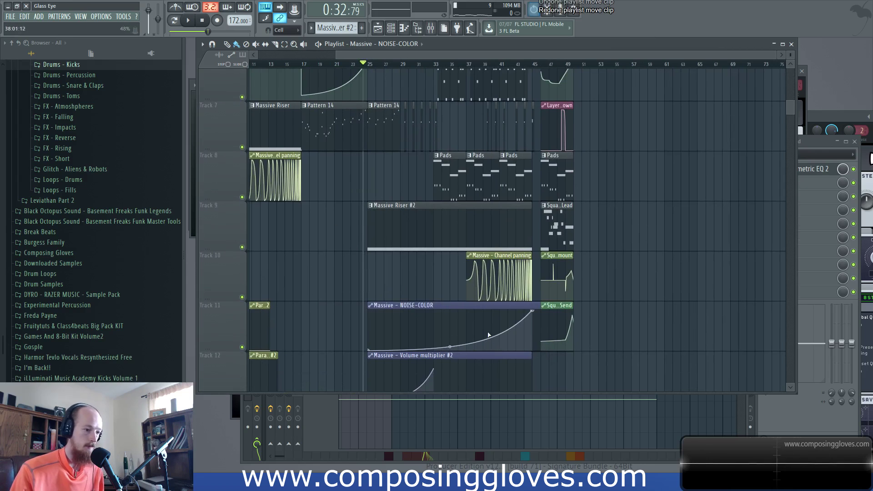
key(ctrl+alt+z)
key(ctrl+alt+z)
key(ctrl+alt+z)
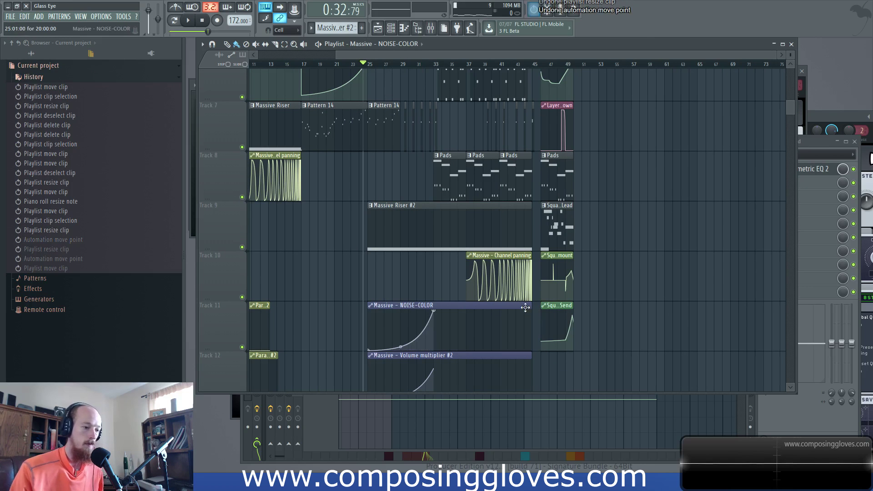
Make the extended NOISE-COLOR and Volume multiplier #2 automation clips unique and stretch both curves' end points to bar 45
right_click(370, 308)
click(404, 375)
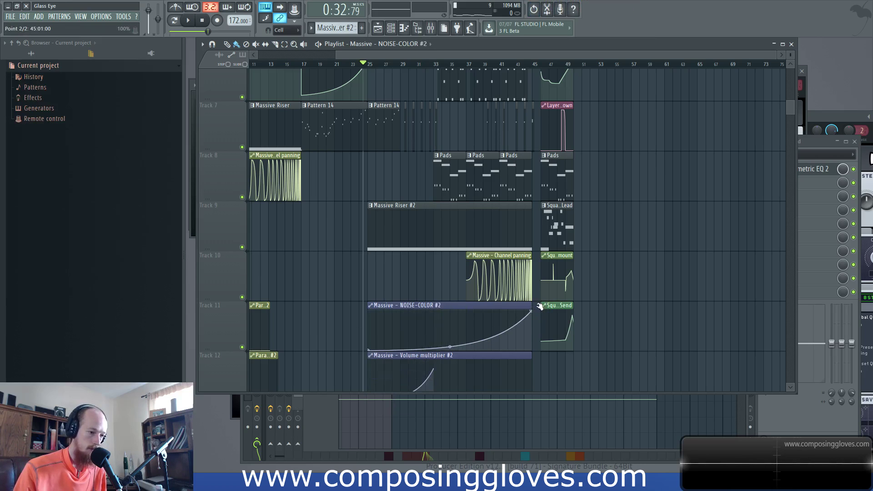
scroll(471, 350, down, 3)
right_click(369, 209)
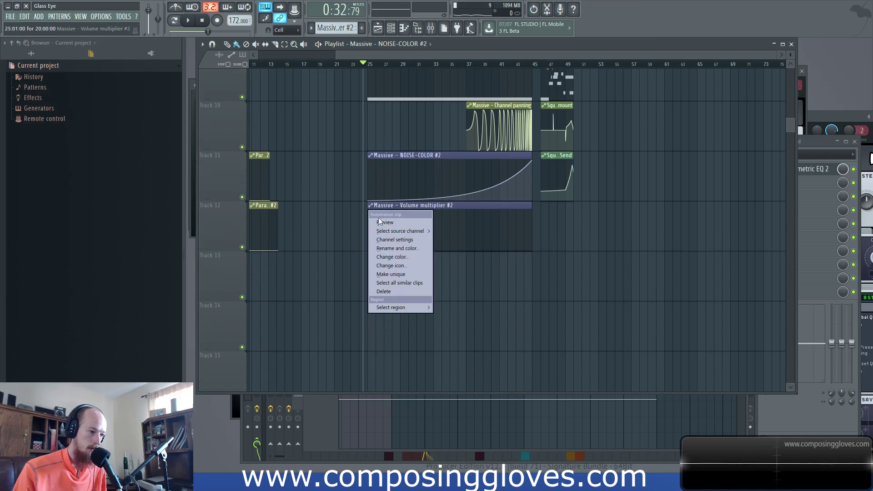
click(405, 275)
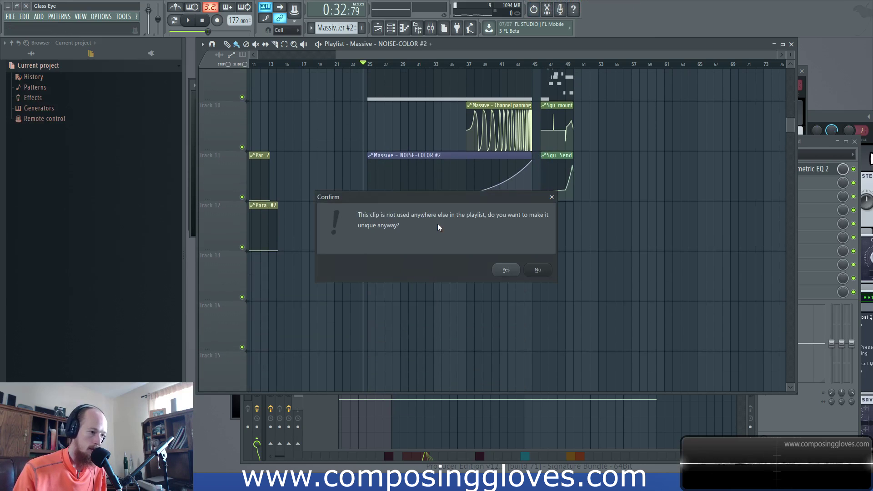
click(507, 270)
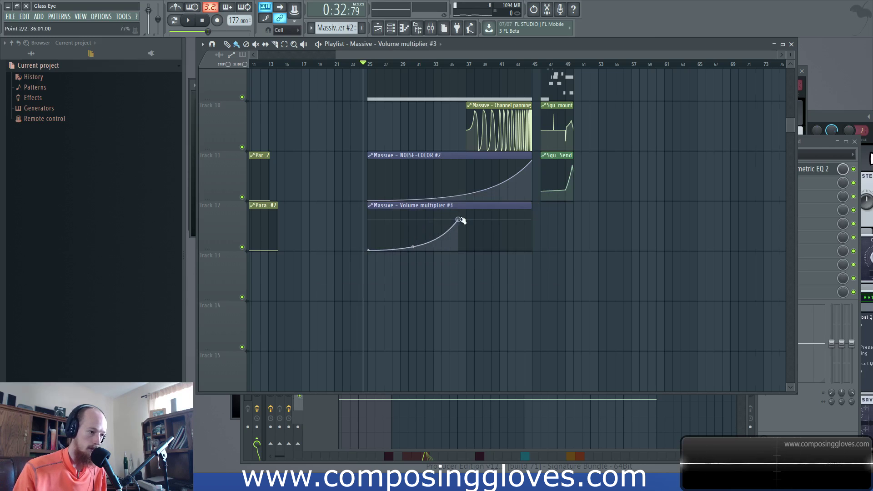
Play the arrangement from bar 24 through bar 38 and examine how the extended riser sits with the chords, pads and other layers
scroll(523, 223, up, 9)
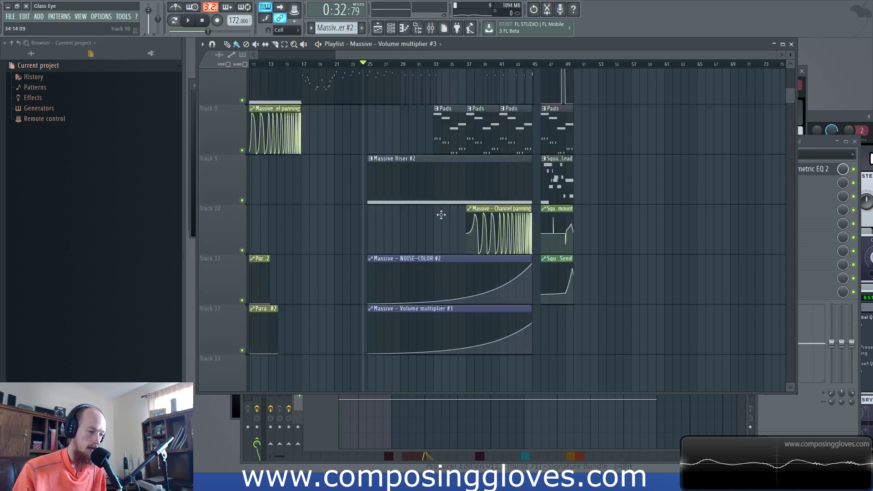
scroll(354, 196, left, 4)
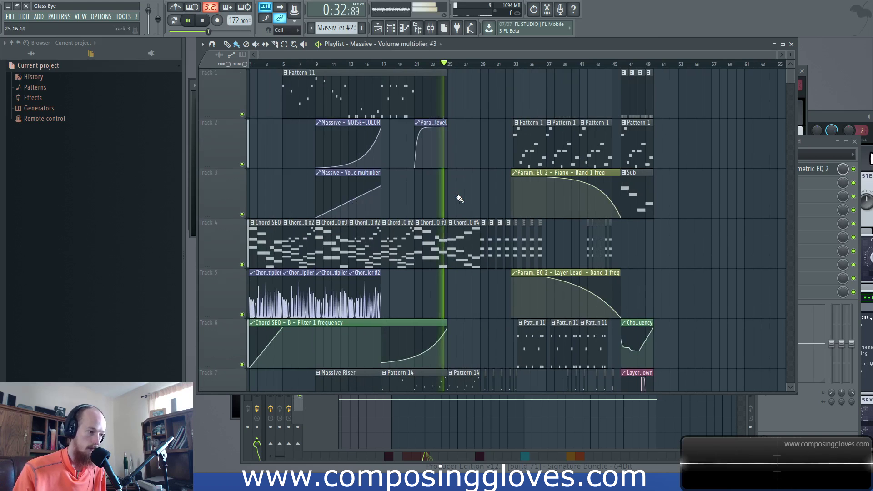
scroll(457, 197, down, 5)
ctrl+scroll(477, 226, up, 2)
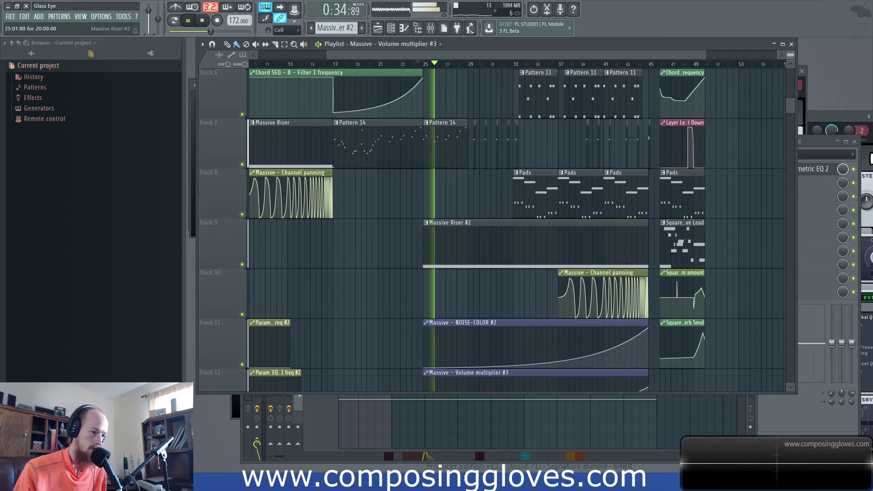
alt+scroll(530, 217, down, 4)
scroll(531, 217, up, 1)
ctrl+scroll(491, 207, up, 2)
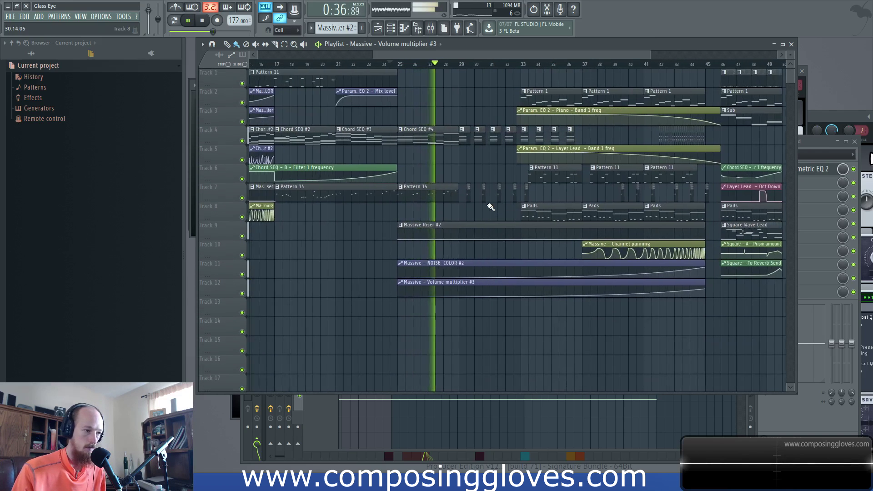
ctrl+scroll(487, 205, up, 2)
drag(487, 204, 454, 212)
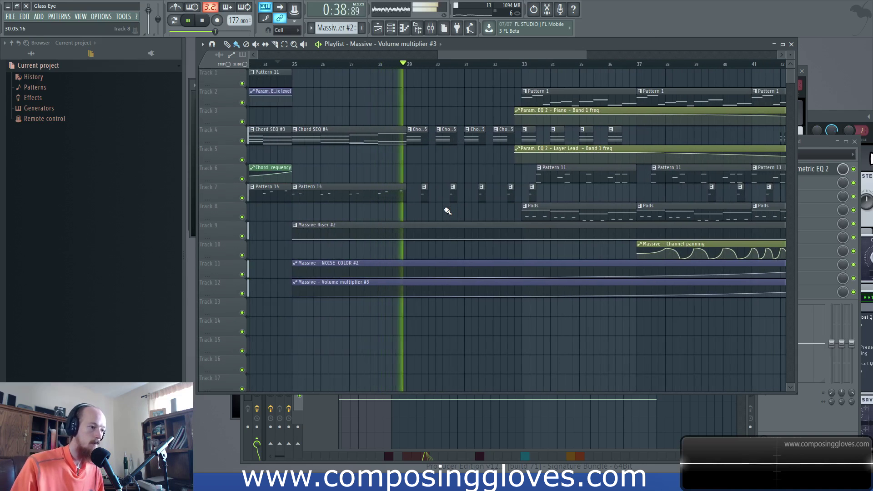
drag(446, 210, 374, 214)
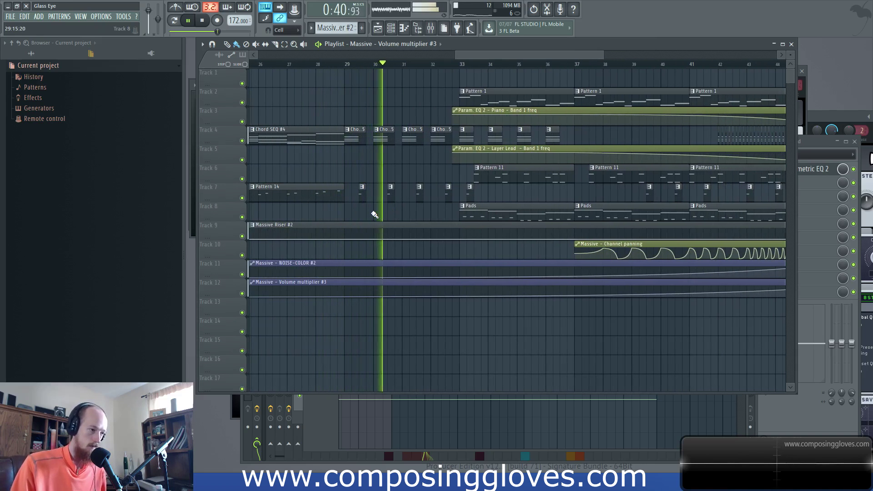
ctrl+scroll(337, 211, down, 1)
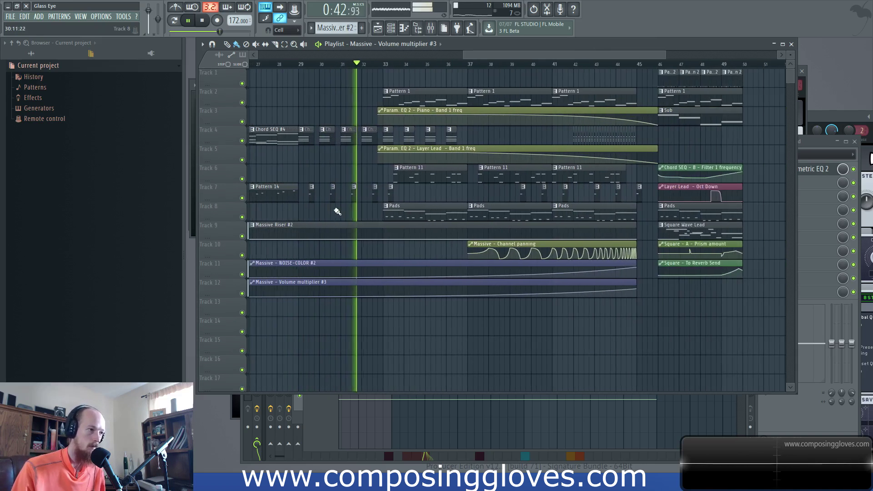
ctrl+scroll(376, 215, up, 2)
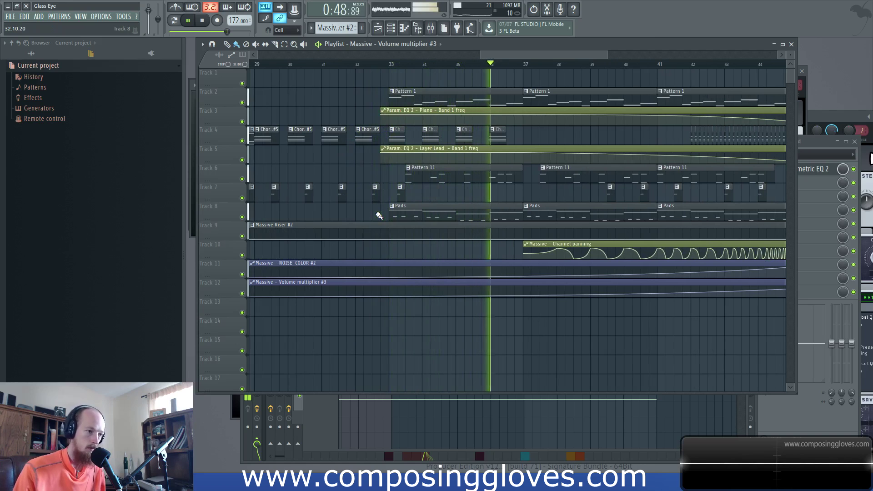
drag(543, 202, 463, 212)
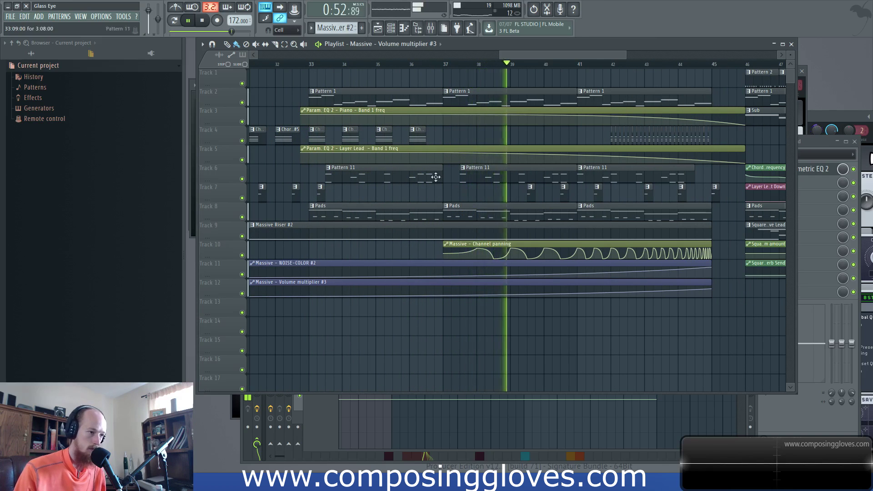
Duplicate the four Chord SEQ #5 clips in bars 33 to 36 into bars 37 to 40 and add one more at bar 41
drag(318, 142, 421, 131)
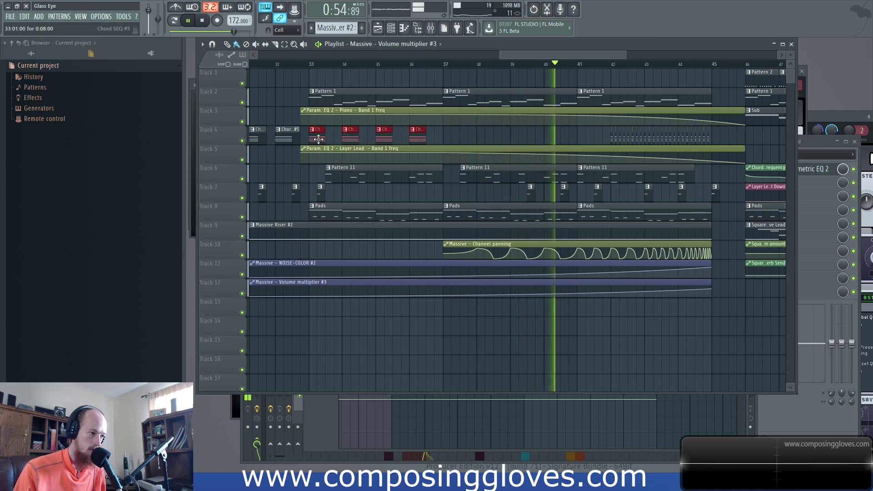
key(ctrl+b)
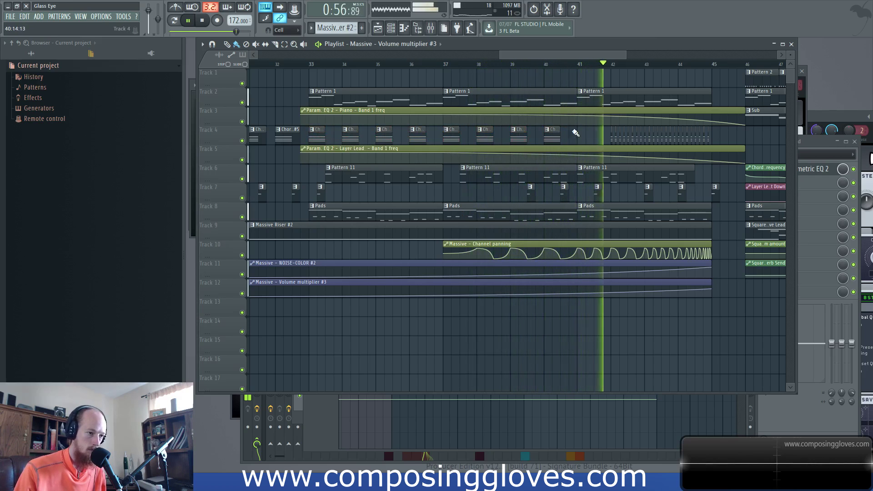
click(579, 137)
scroll(578, 137, down, 2)
scroll(578, 137, down, 1)
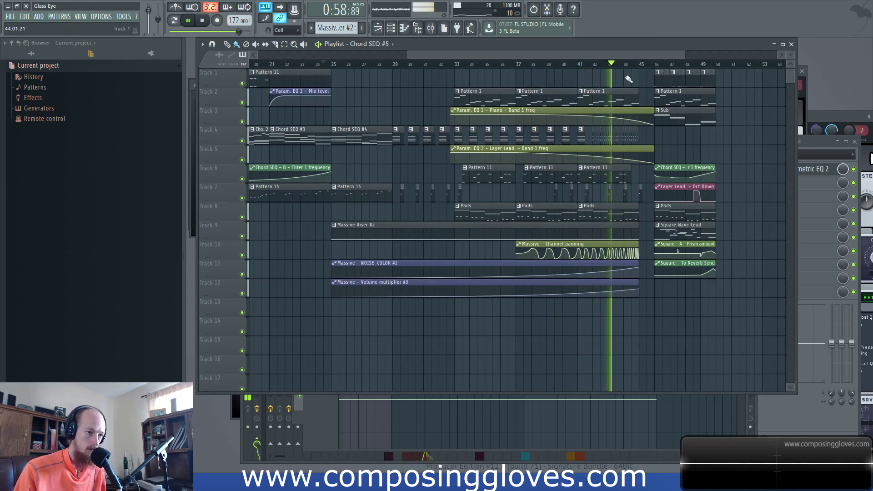
Set bars 29 to 45 as the playback range, move the Chord SEQ Filter 1 frequency clip to track 13 and extend it to bar 45
drag(643, 66, 393, 65)
drag(330, 170, 639, 305)
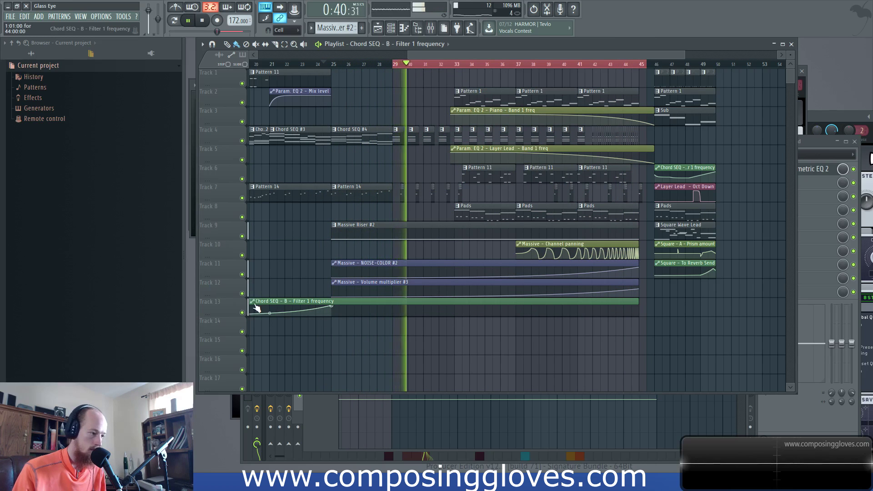
click(251, 301)
click(298, 369)
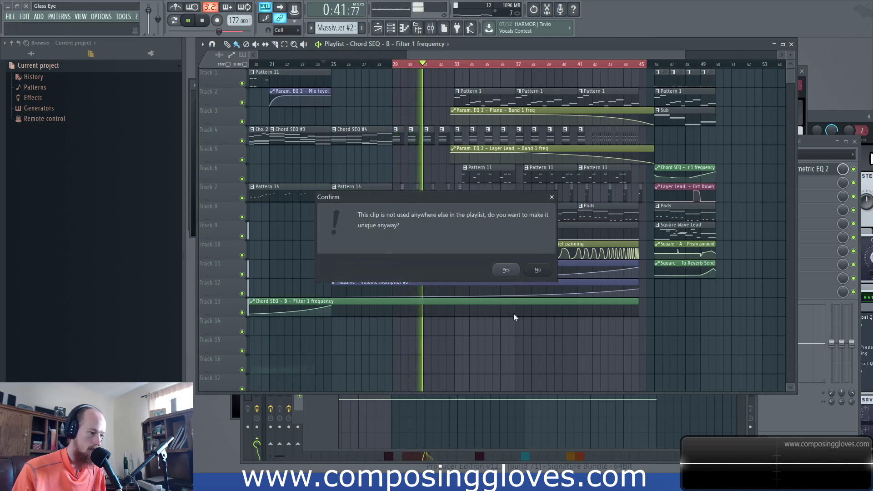
click(537, 269)
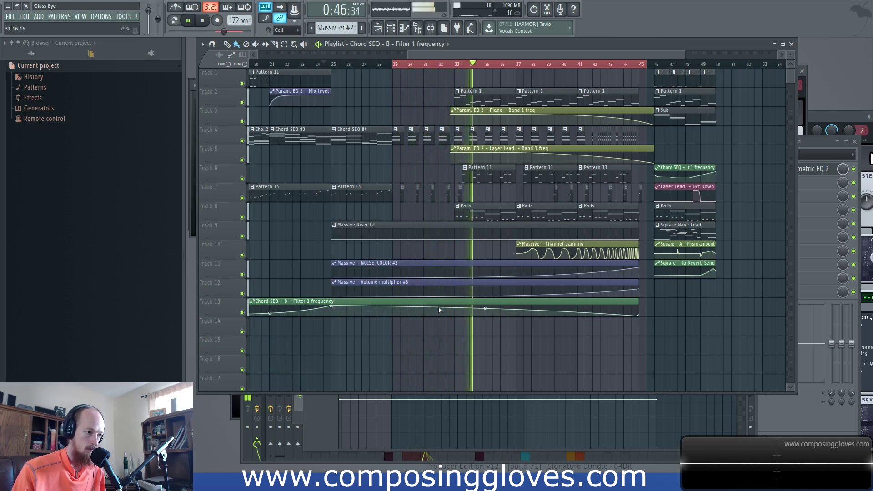
Shape the Chord SEQ Filter 1 frequency curve to hold until bar 29 and fall gradually to bar 45, and listen from bar 29
right_click(396, 305)
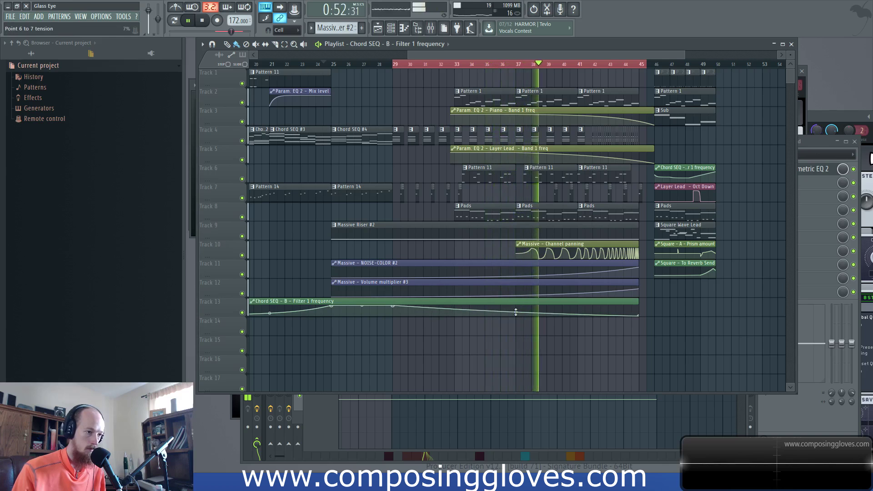
click(396, 66)
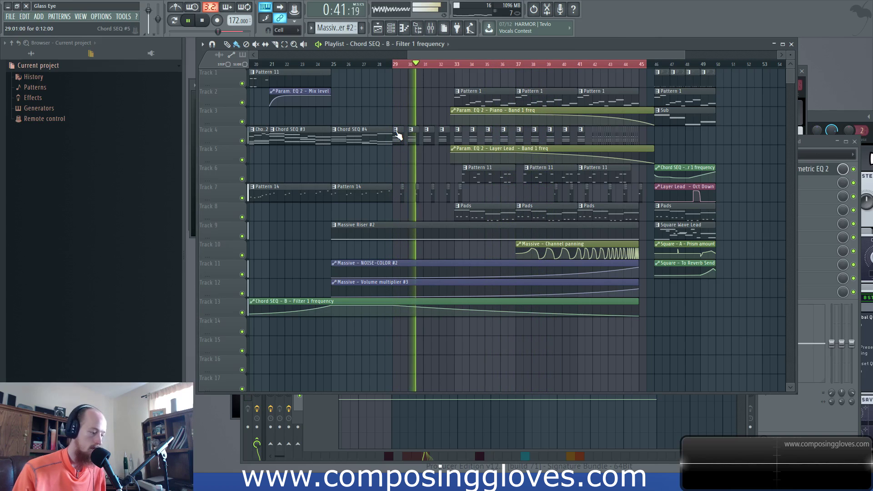
ctrl+scroll(412, 145, up, 4)
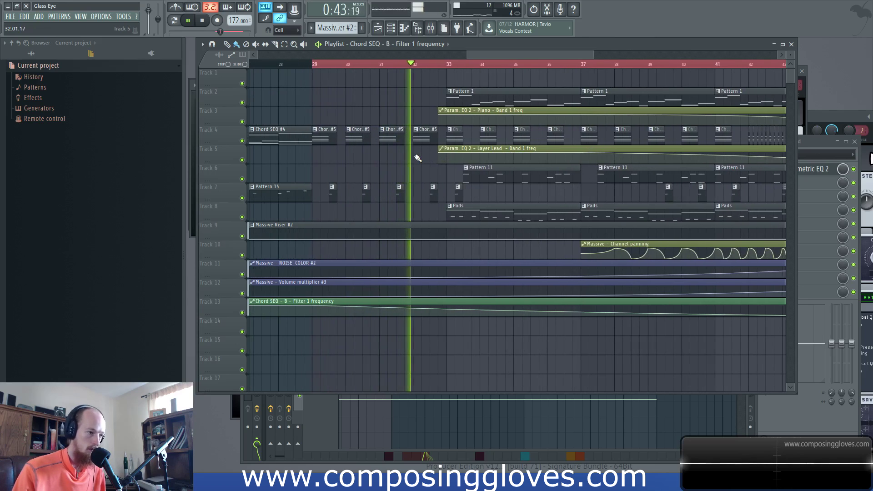
drag(360, 167, 344, 173)
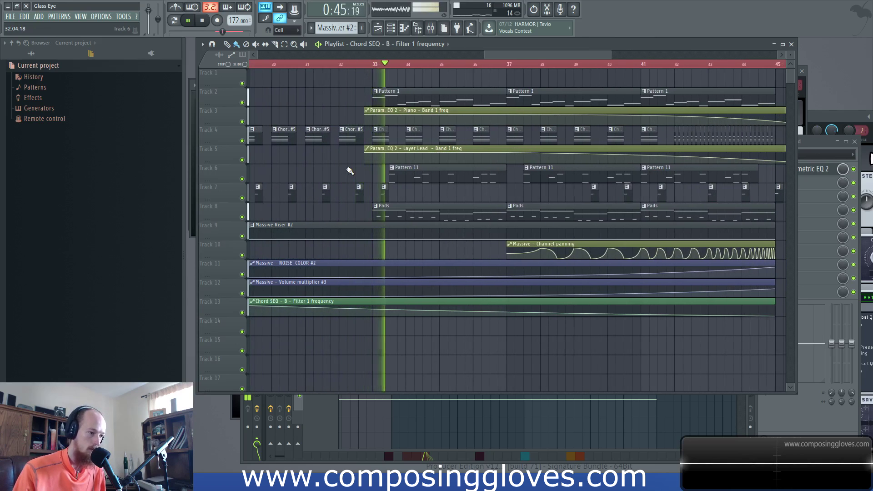
ctrl+scroll(350, 171, down, 2)
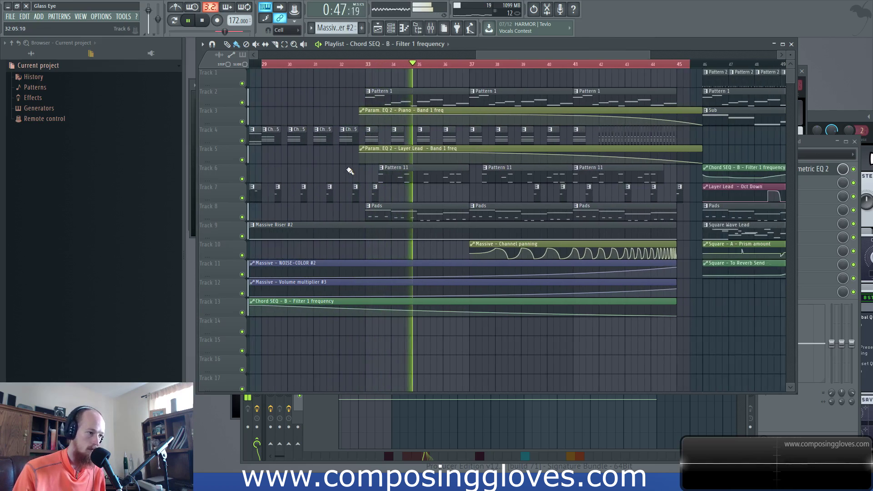
key(space)
Audition the noise risers in the FX - Rising sample folder and place Lev_Riser_110_1_Noise on track 1 at bar 31
click(8, 57)
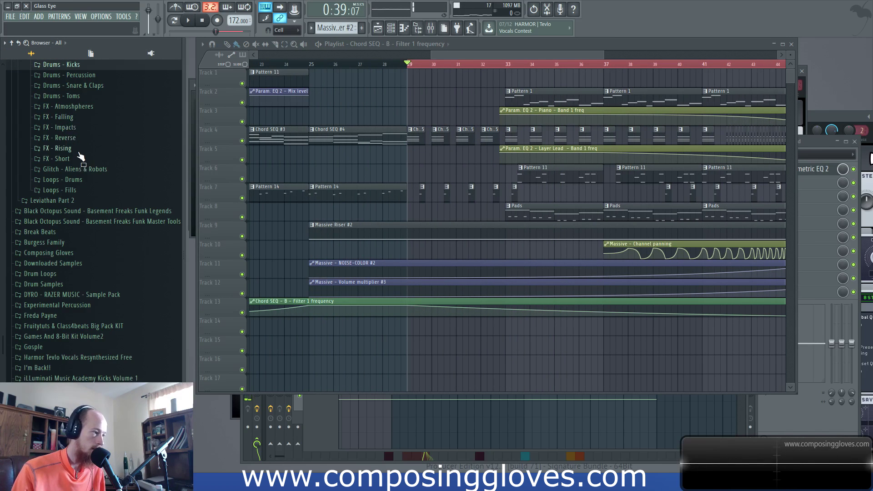
click(79, 153)
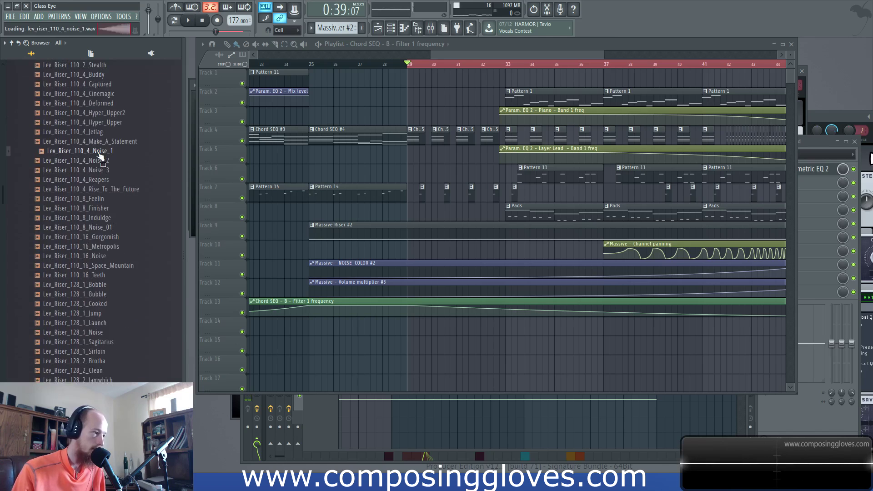
scroll(95, 159, up, 2)
click(100, 133)
scroll(98, 141, up, 2)
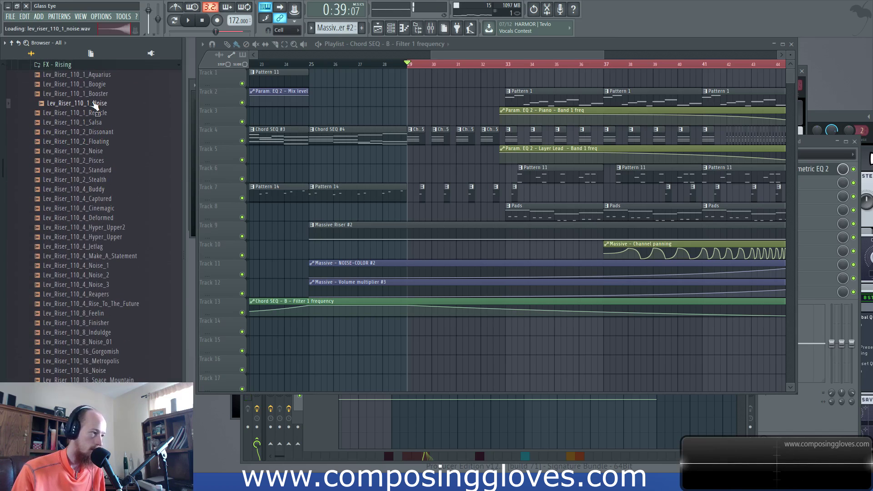
drag(478, 79, 476, 77)
ctrl+scroll(476, 77, up, 3)
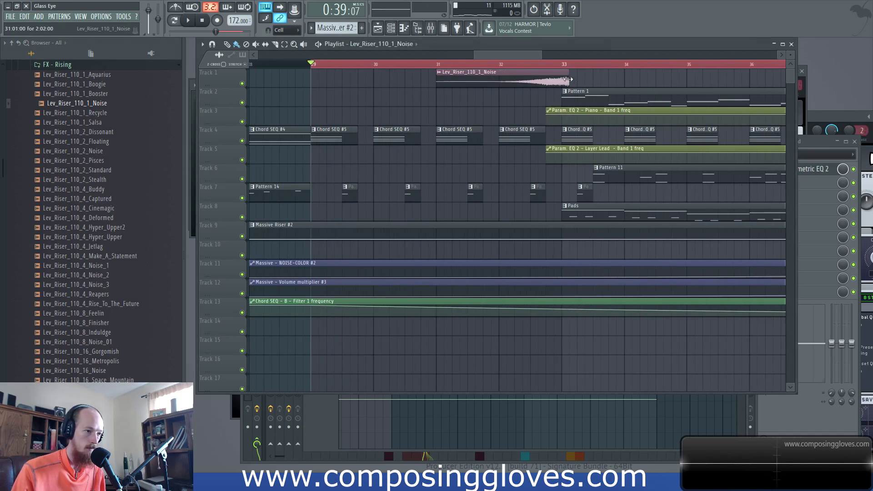
Set bars 31 to 33 as the playback range and route the Lev_Riser_110_1_Noise sample to its own mixer track, moved to position 37
drag(568, 66, 428, 68)
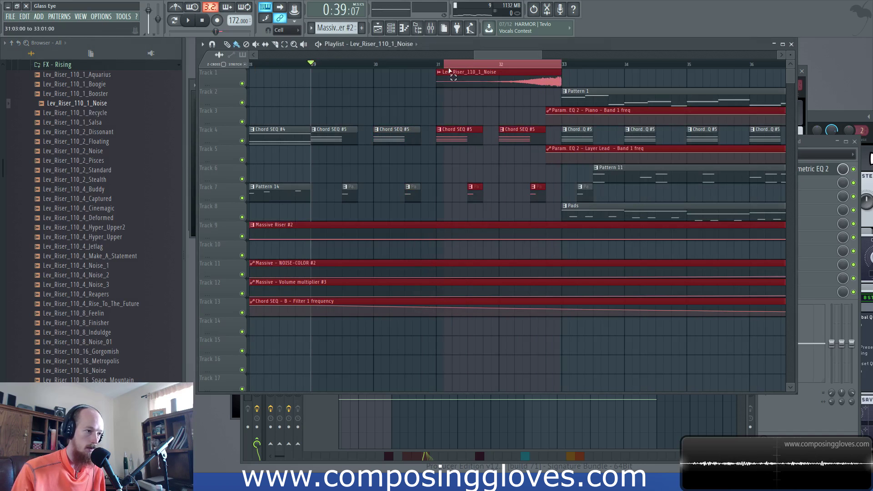
double_click(474, 82)
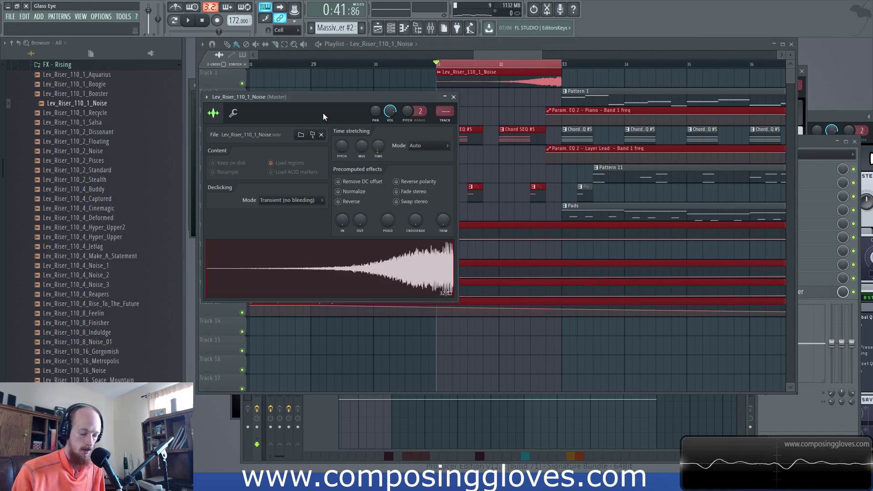
key(ctrl+l)
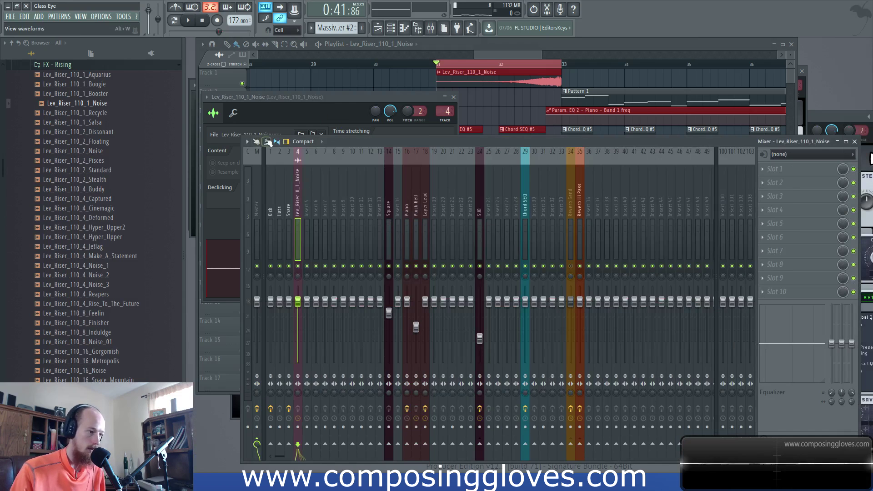
drag(299, 190, 598, 190)
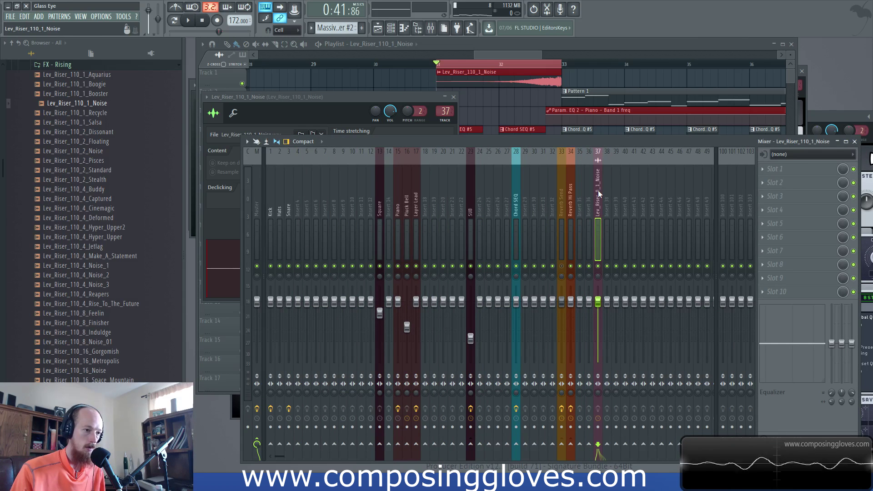
Add Fruity Delay Bank and Fruity Reeverb 2 to the noise riser's first two mixer effect slots
click(773, 169)
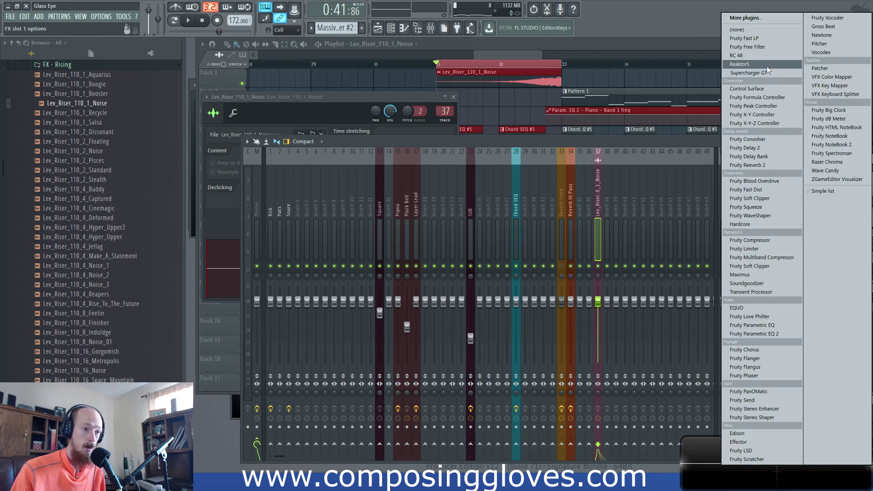
click(777, 162)
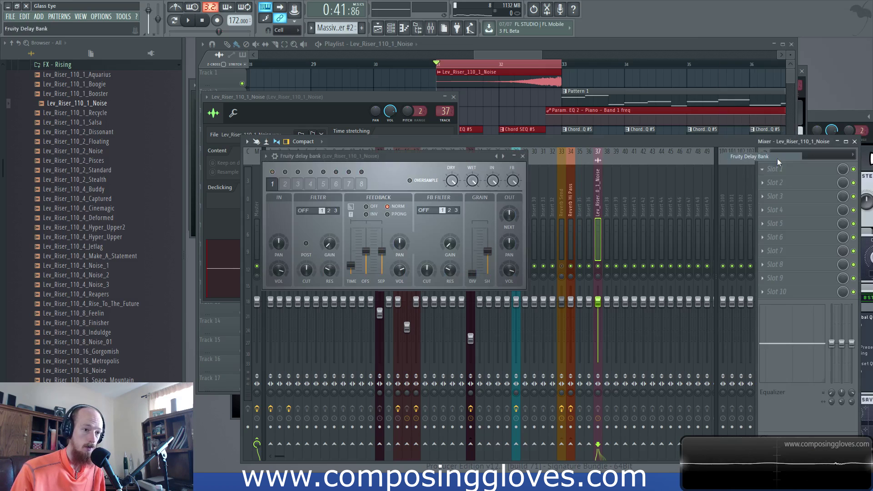
click(772, 187)
click(776, 165)
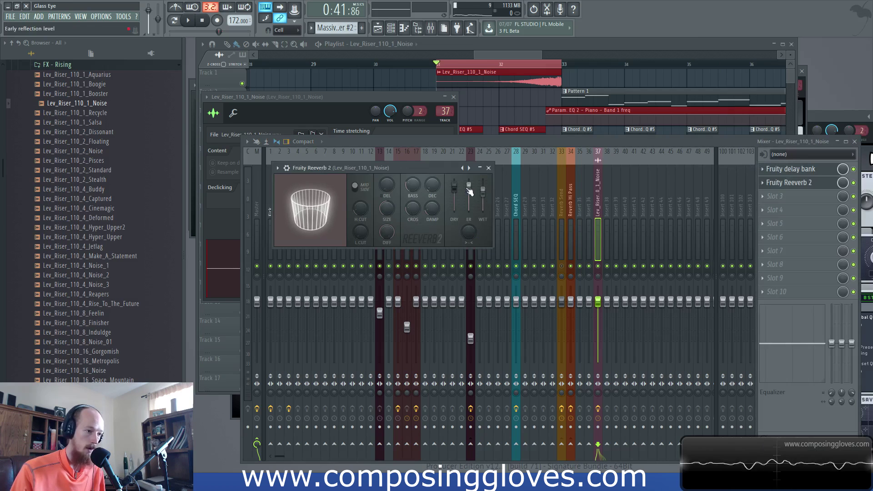
Create a channel volume automation clip for the noise riser over bars 31 to 33 and curve it upward from silence during playback
double_click(487, 81)
right_click(393, 110)
click(424, 168)
click(453, 97)
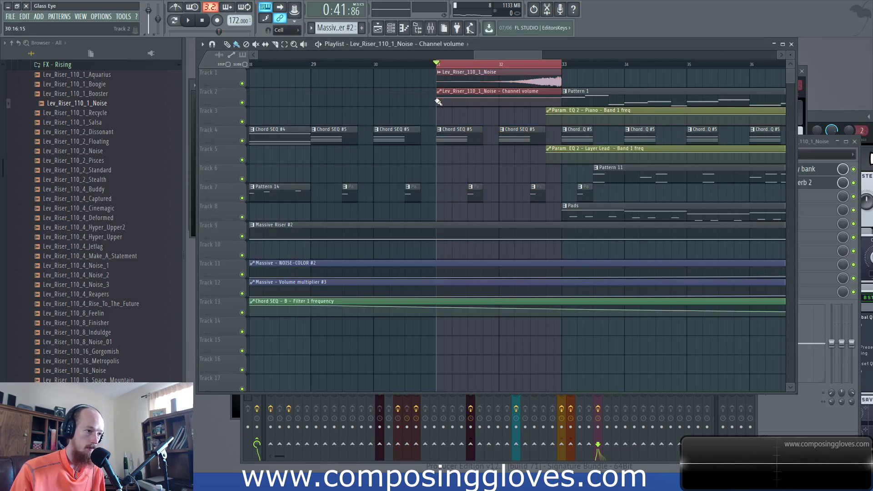
key(space)
drag(498, 101, 498, 104)
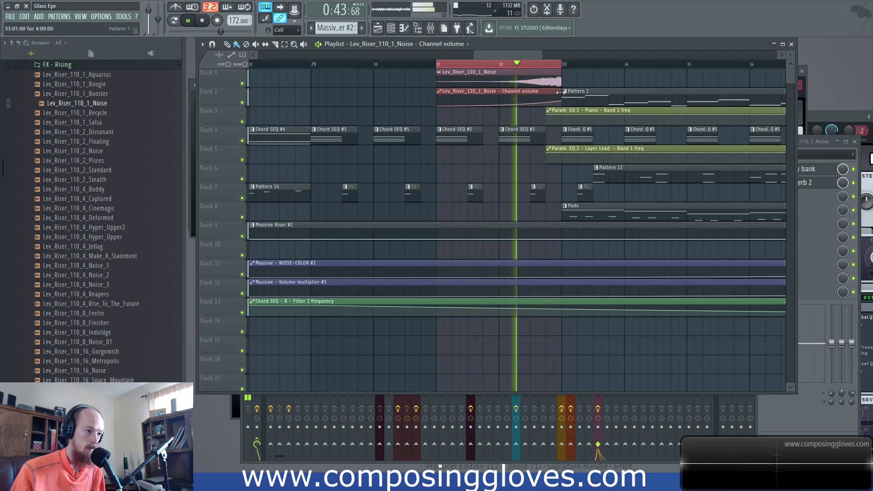
Copy the Lev_Riser_110_1_Noise clip to bar 33 on track 1 and make the copy unique
drag(546, 81, 671, 80)
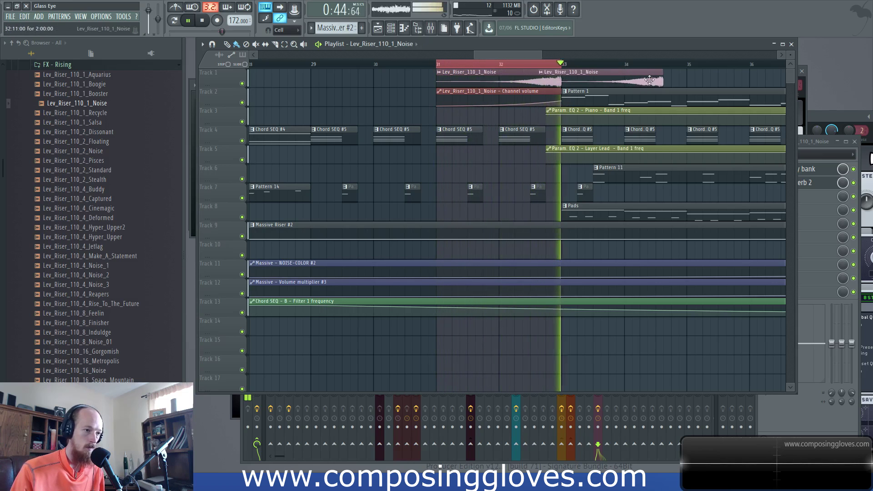
right_click(569, 79)
click(599, 139)
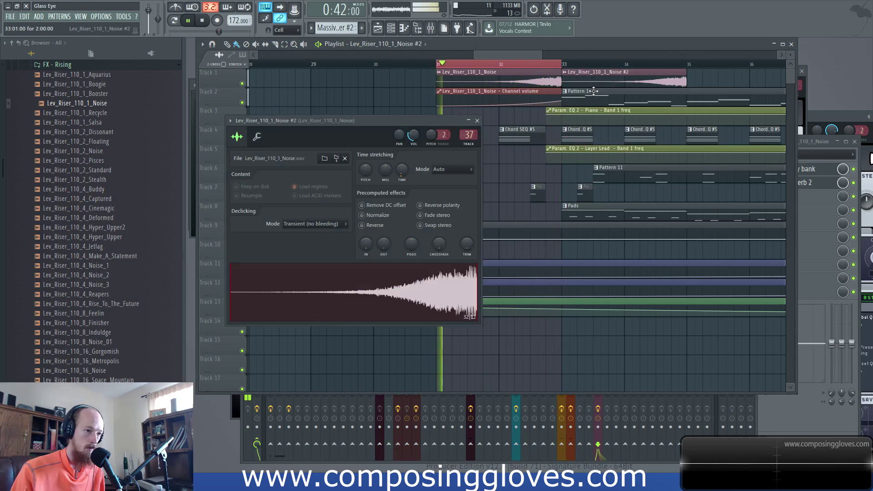
Reverse the Lev_Riser_110_1_Noise copy at bar 33, clear the playback range, and stretch the clip to end at bar 37
click(369, 225)
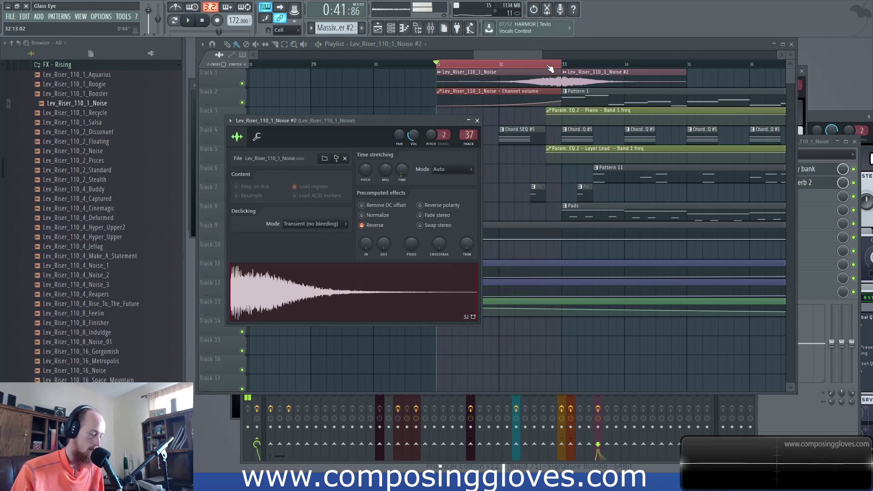
click(546, 65)
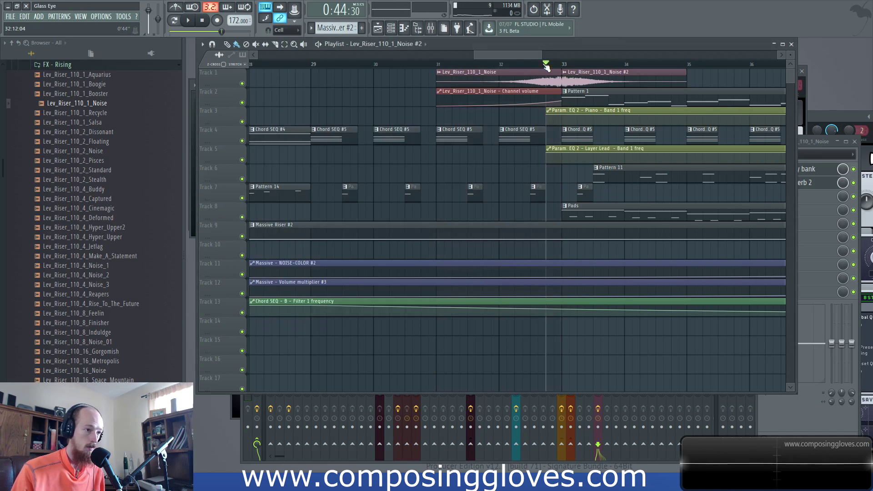
scroll(555, 81, down, 2)
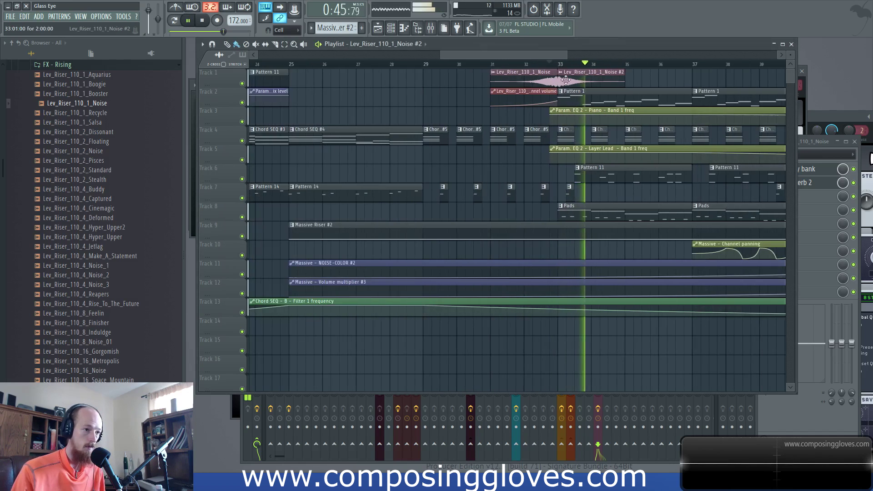
scroll(554, 81, down, 2)
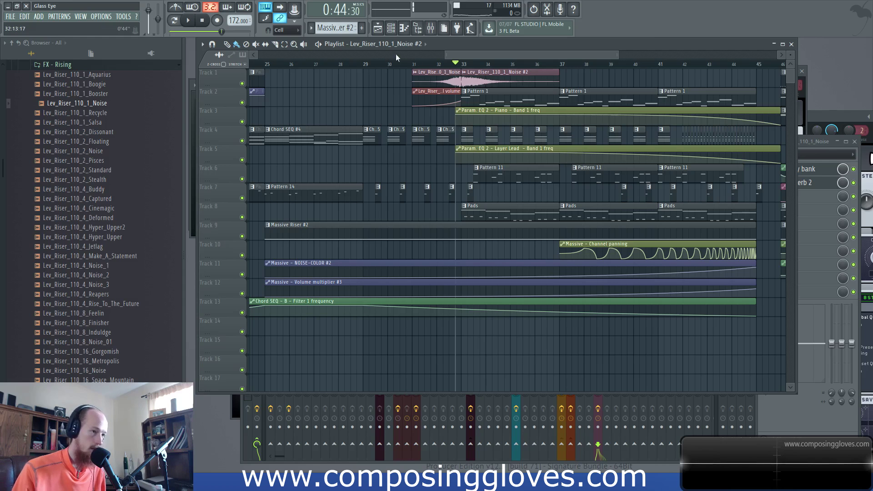
Stretch the reversed noise riser clip on track 1 to end at bar 41 and replay it from bar 33
key(space)
scroll(525, 91, up, 3)
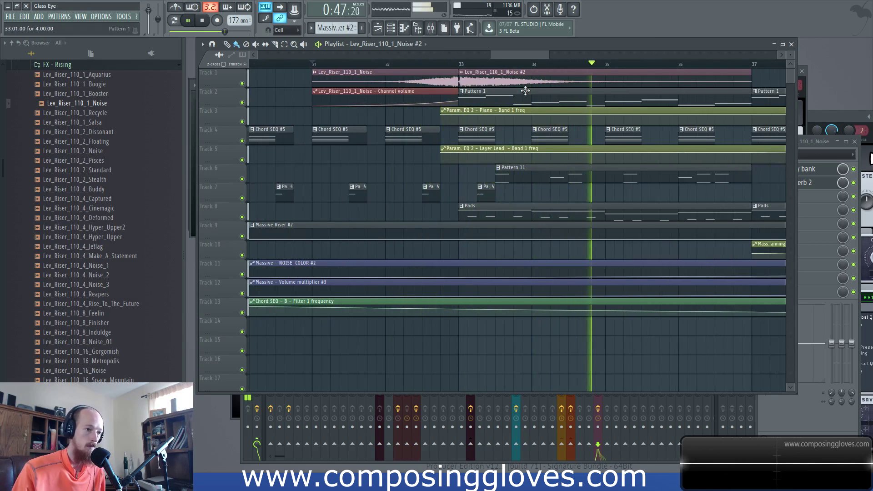
scroll(515, 76, down, 4)
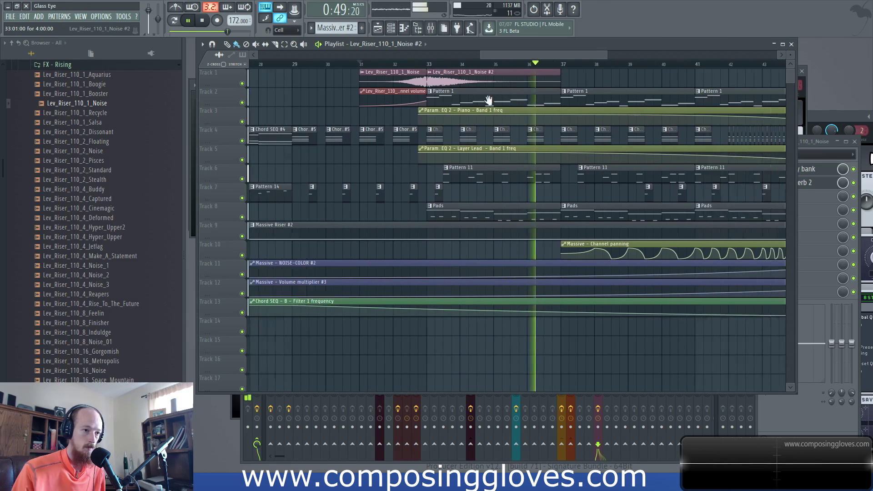
drag(503, 73, 633, 91)
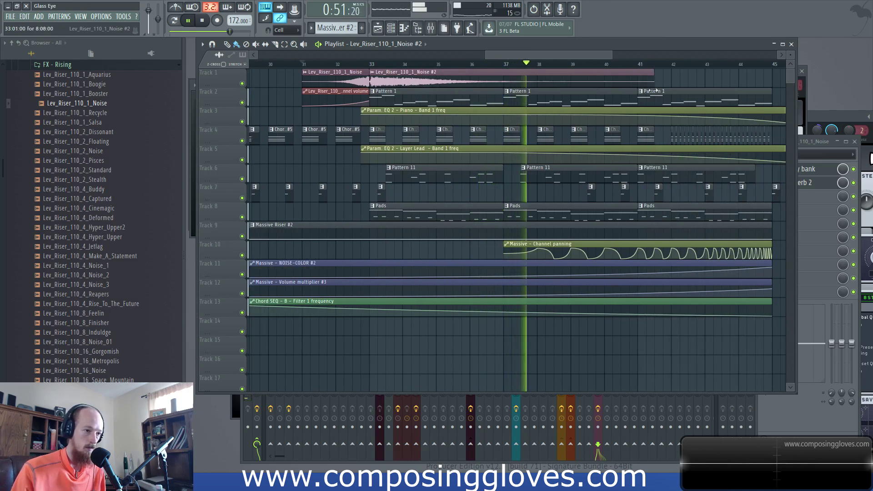
click(367, 64)
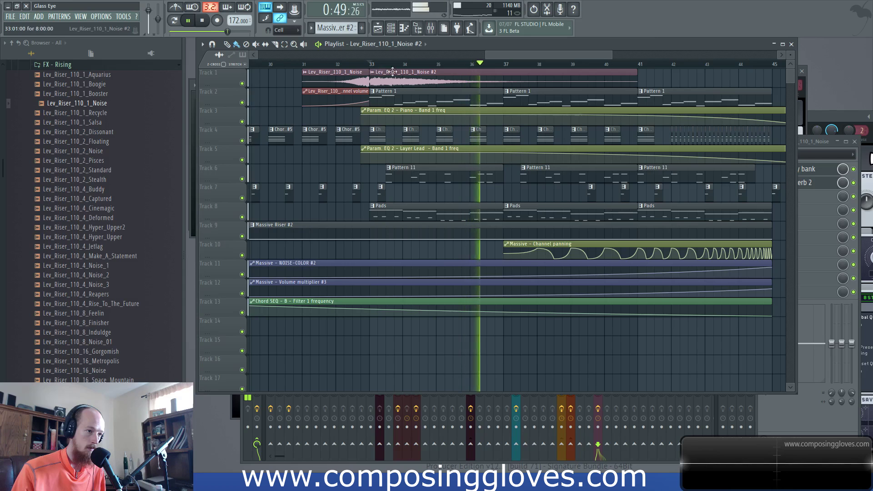
Open Fruity Reeverb 2 on the noise riser's mixer track and set its decay to 6.7 sec
double_click(448, 83)
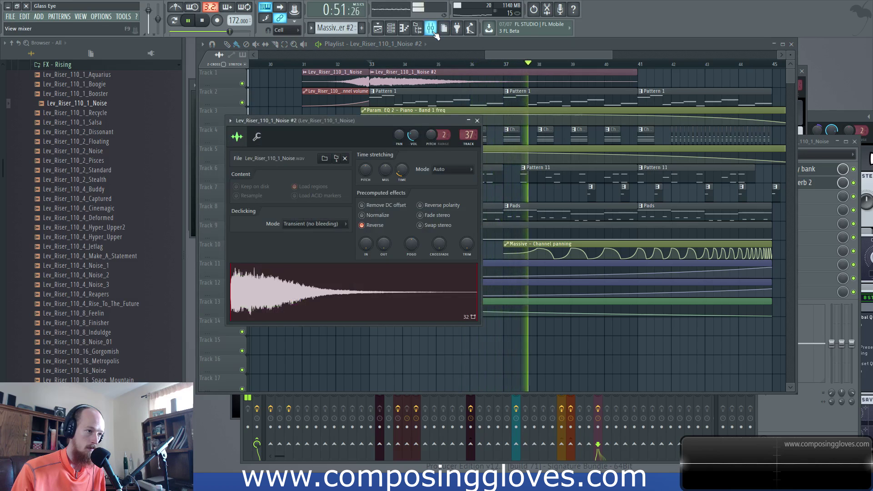
key(F9)
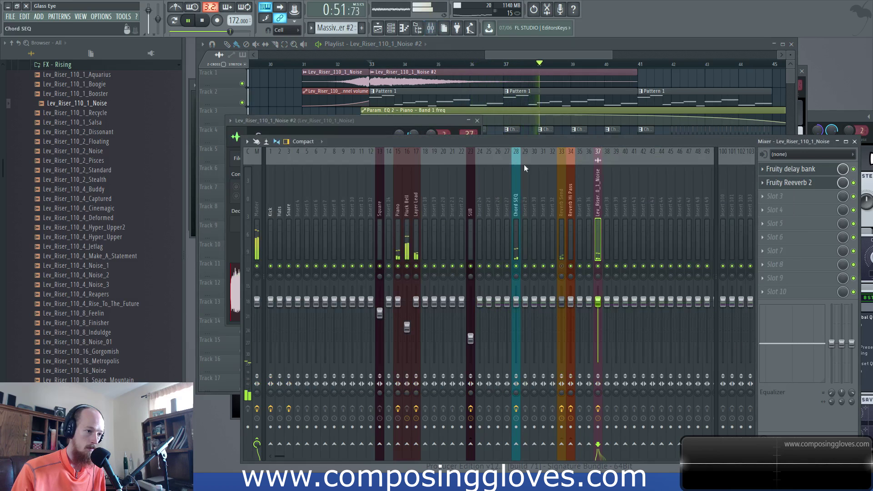
click(798, 183)
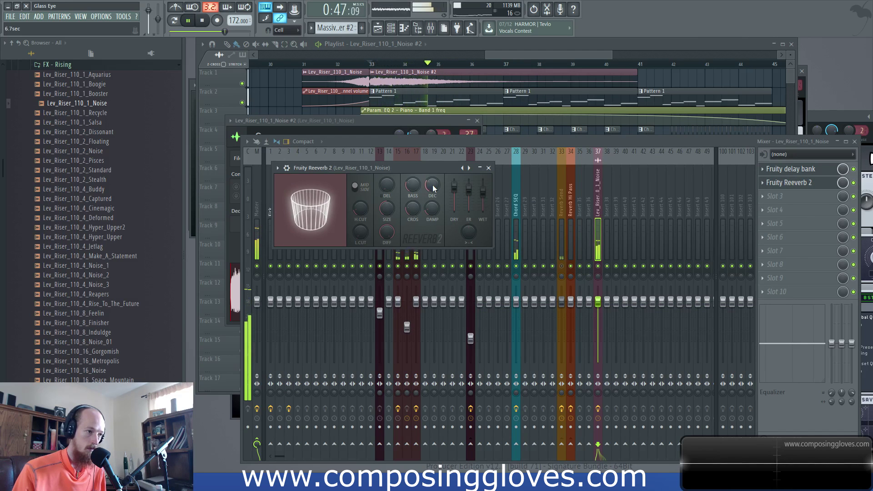
Make the Pattern 1 clip at bar 33 on track 2 unique and open its Piano notes in the piano roll
drag(534, 55, 502, 55)
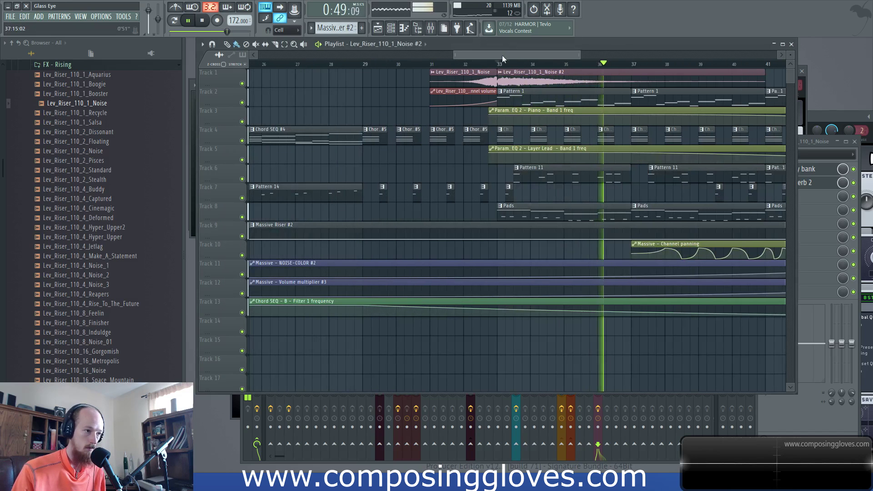
ctrl+scroll(499, 80, down, 3)
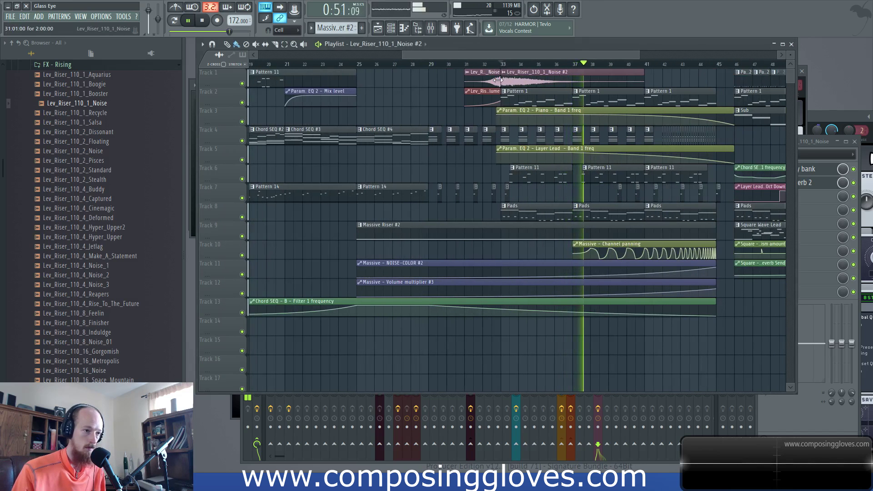
ctrl+scroll(498, 81, down, 2)
ctrl+scroll(596, 148, up, 2)
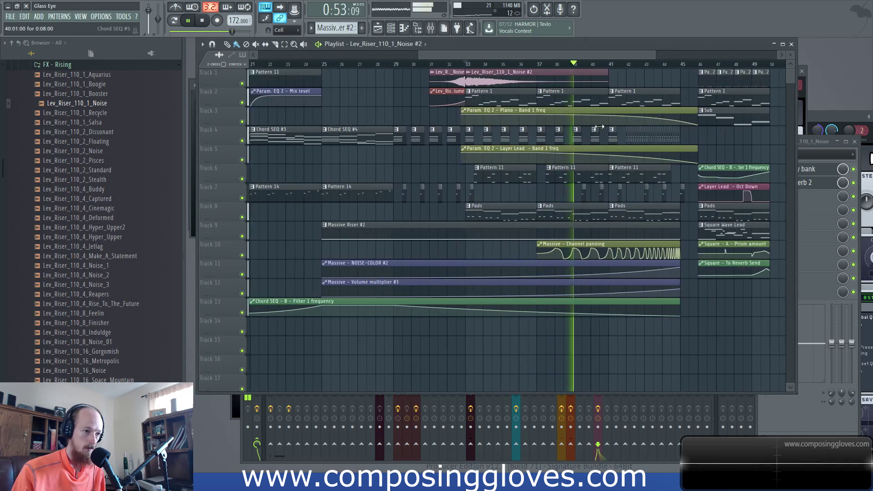
drag(581, 148, 469, 148)
scroll(464, 147, right, 1)
key(space)
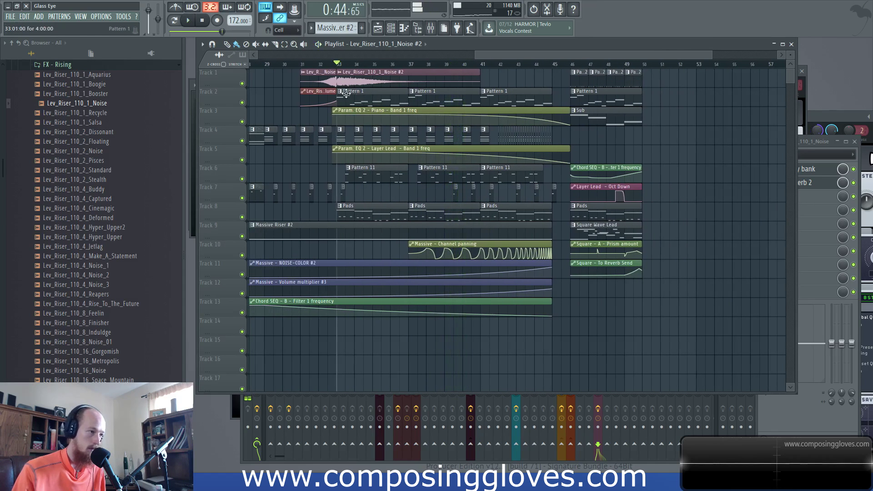
click(340, 91)
click(373, 151)
double_click(371, 100)
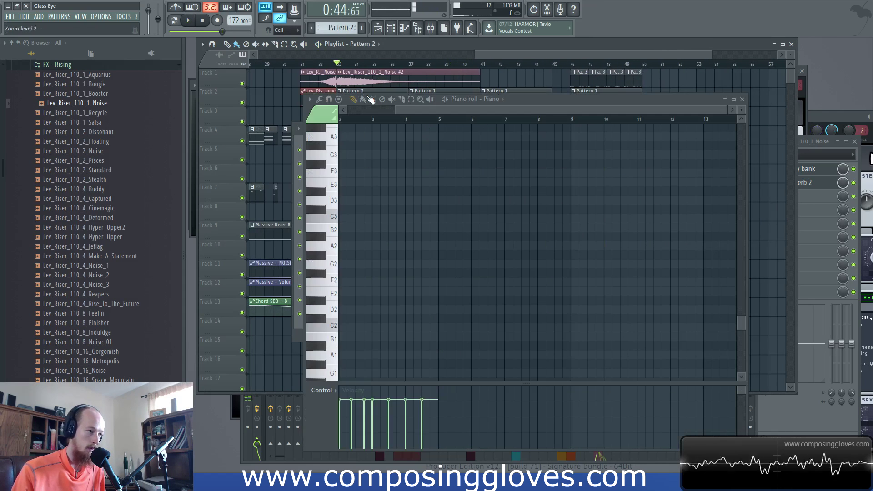
Delete the C5 and D5 notes in bar 2 of Pattern 2's Piano and Layer Lead parts
scroll(380, 191, left, 1)
scroll(374, 282, up, 2)
scroll(382, 282, up, 1)
scroll(392, 273, up, 8)
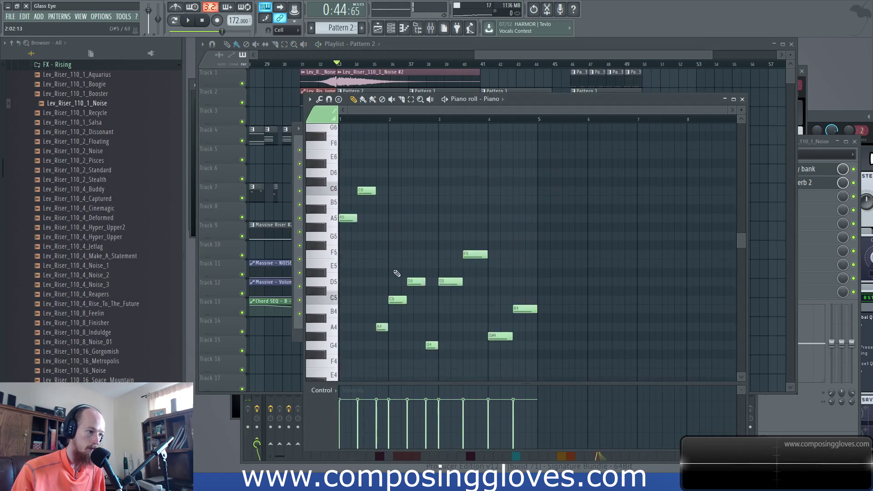
key(space)
key(space)
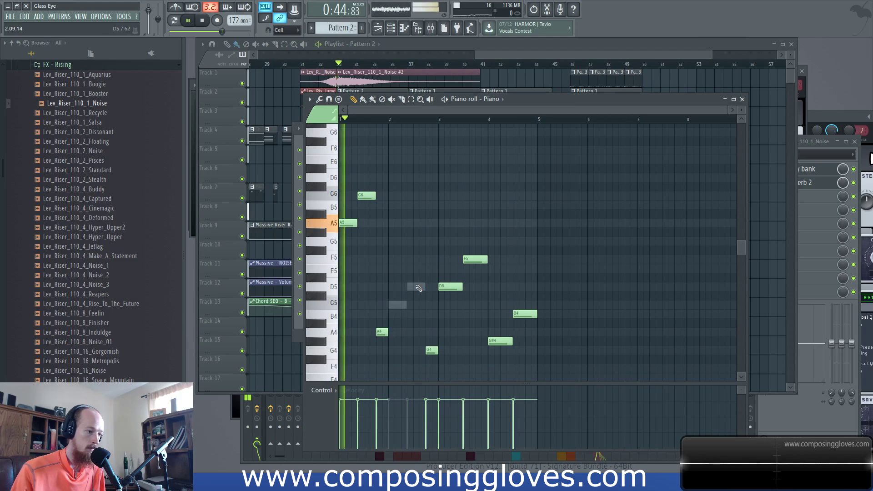
key(space)
key(space)
right_click(402, 307)
right_click(403, 306)
right_click(403, 304)
right_click(419, 286)
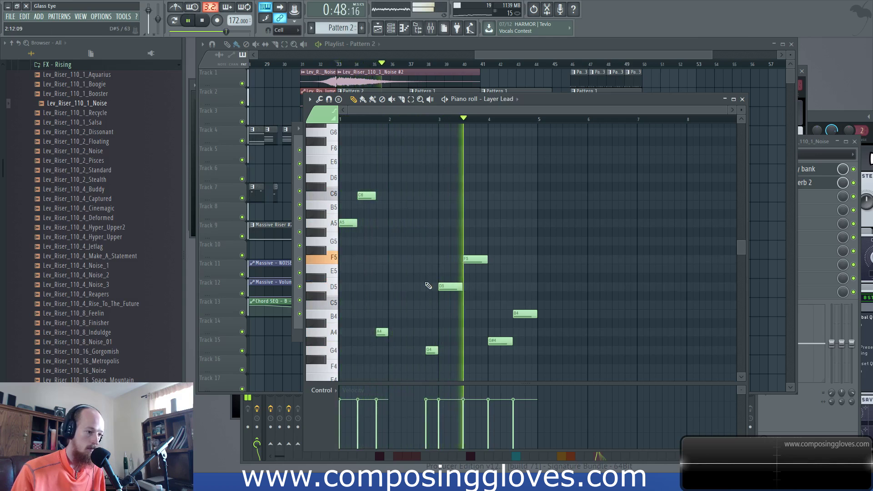
Delete the F5 note in the second half of bar 3 from Pattern 2's Synth Layer Pad Lead and play the melody back
key(space)
right_click(478, 262)
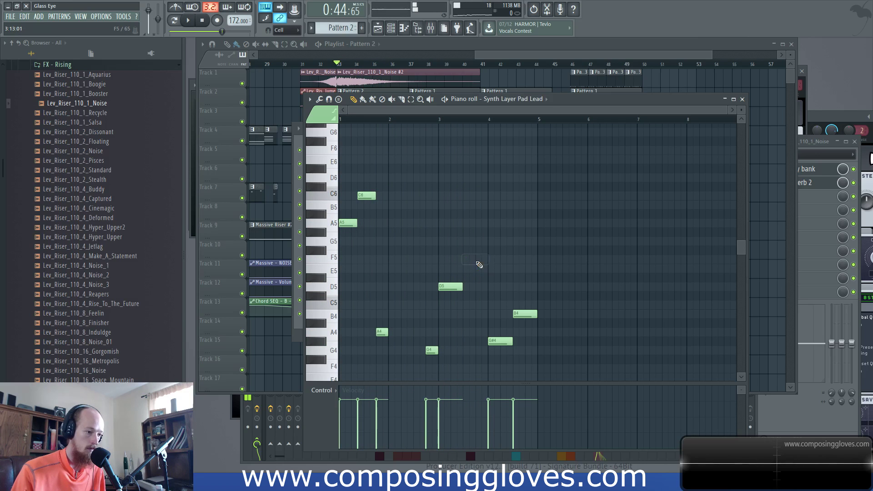
ctrl+scroll(479, 265, up, 2)
scroll(491, 263, down, 1)
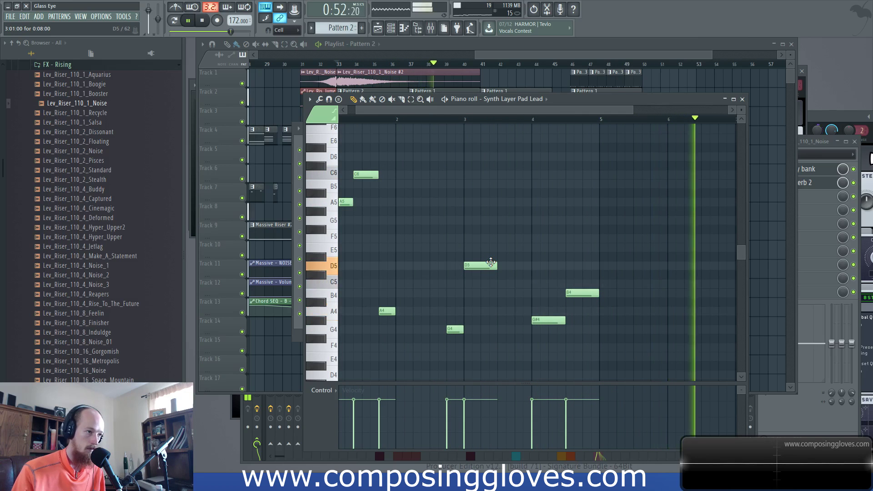
ctrl+scroll(492, 266, down, 1)
Replace the Pattern 1 clips at bars 37 and 41 on track 2 with copies of Pattern 2
click(584, 53)
ctrl+scroll(469, 181, down, 1)
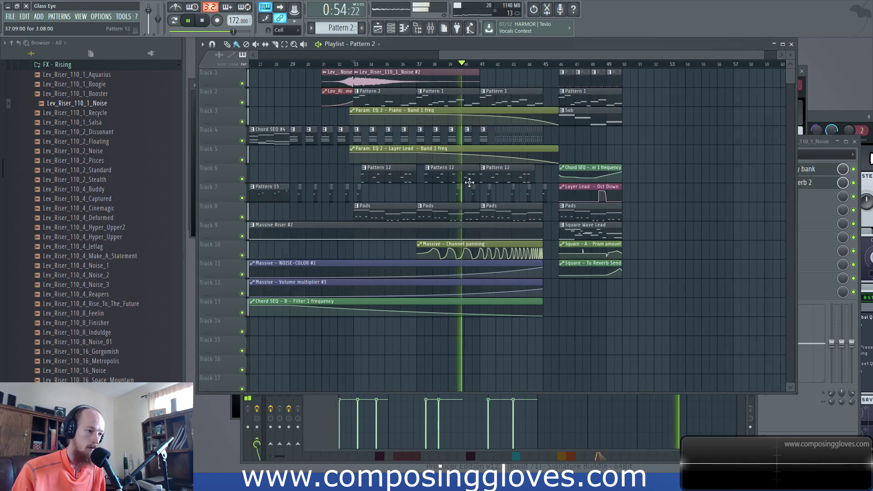
ctrl+scroll(449, 197, up, 2)
right_click(459, 97)
right_click(514, 95)
shift+drag(363, 99, 444, 102)
click(531, 95)
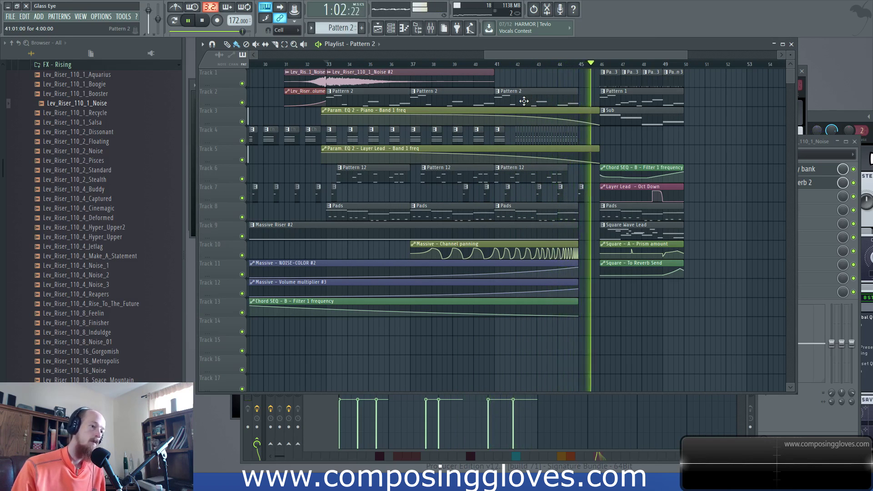
Play the build-up from bar 33 to check the edited melody, filter automation and reversed noise riser together
scroll(335, 73, up, 3)
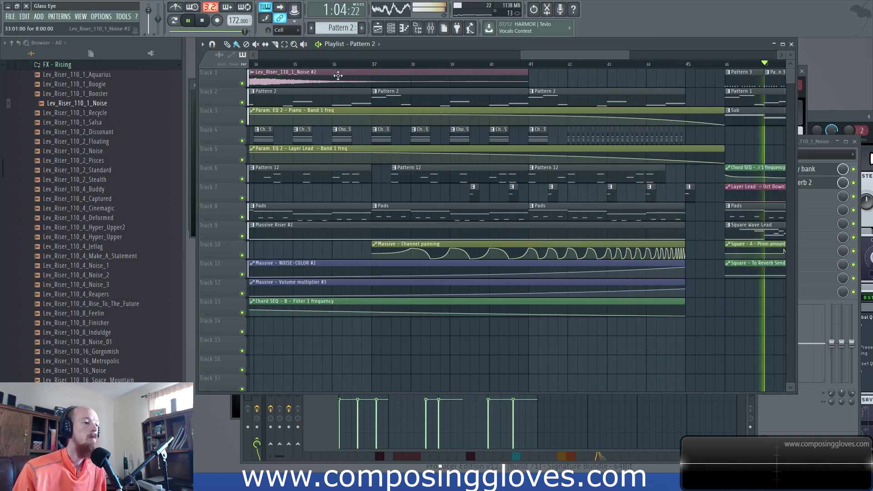
scroll(359, 82, down, 3)
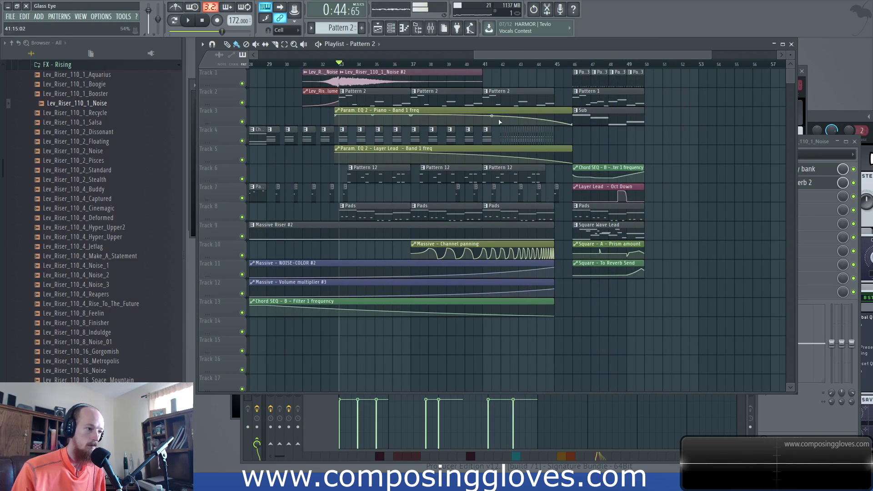
scroll(413, 98, up, 2)
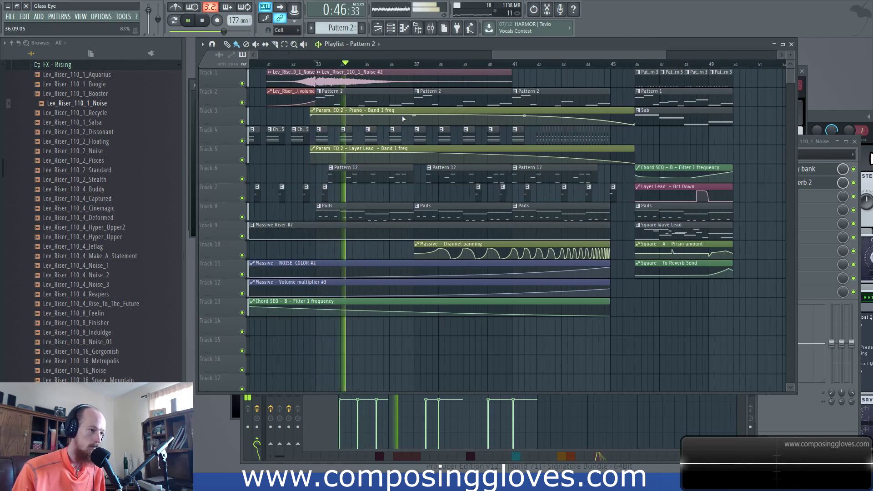
drag(410, 124, 381, 128)
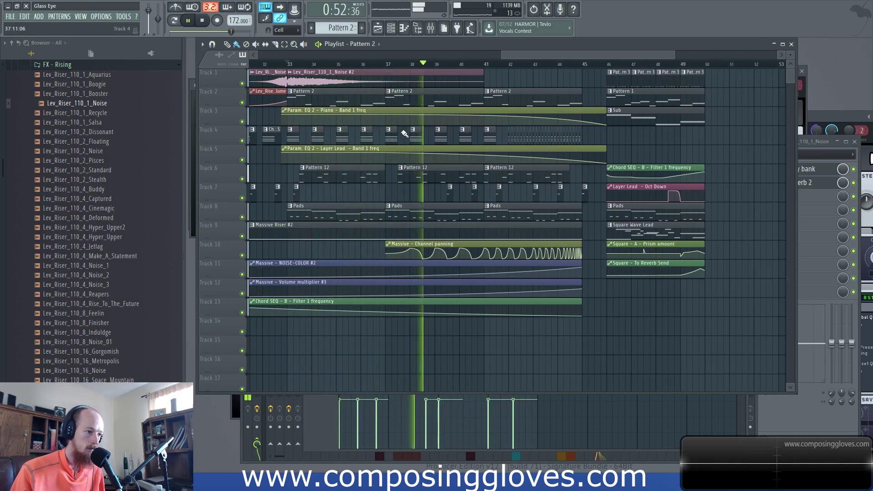
scroll(377, 130, right, 2)
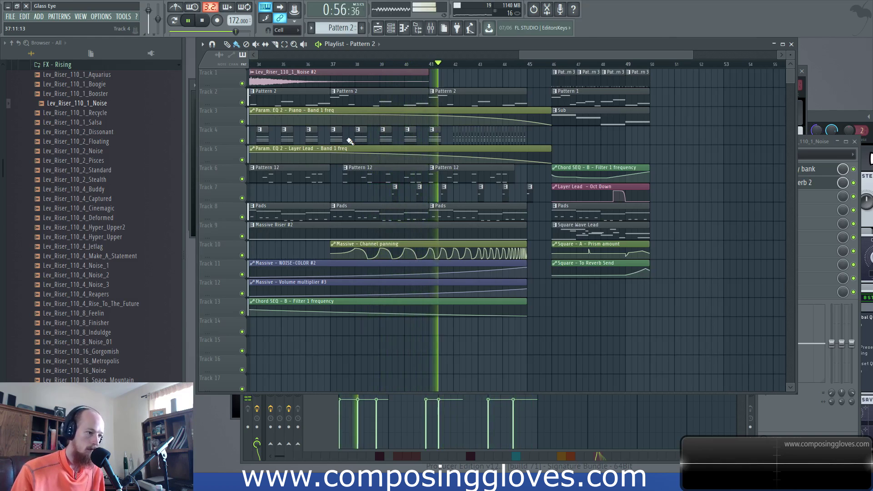
scroll(350, 141, down, 2)
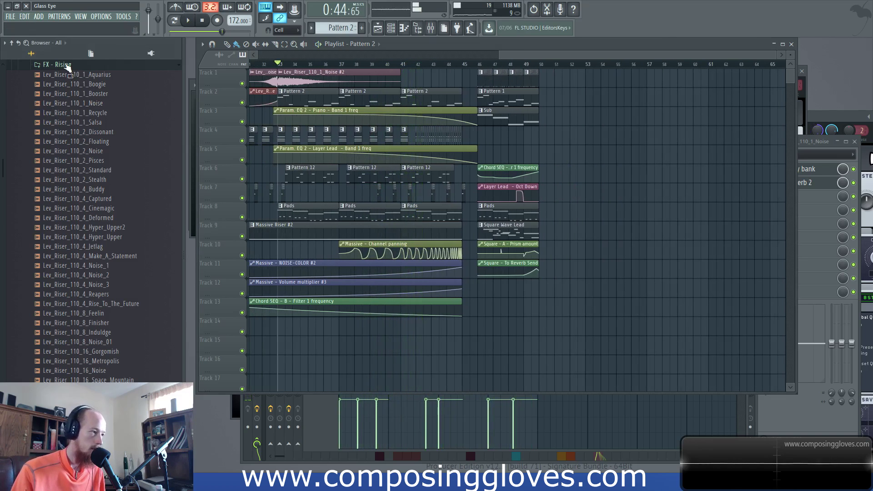
Leave the FX - Rising samples, open the 128 bpm folder of Loops - Drums, and audition top loops such as Lev_Toploop_128_032
click(68, 66)
scroll(91, 173, up, 2)
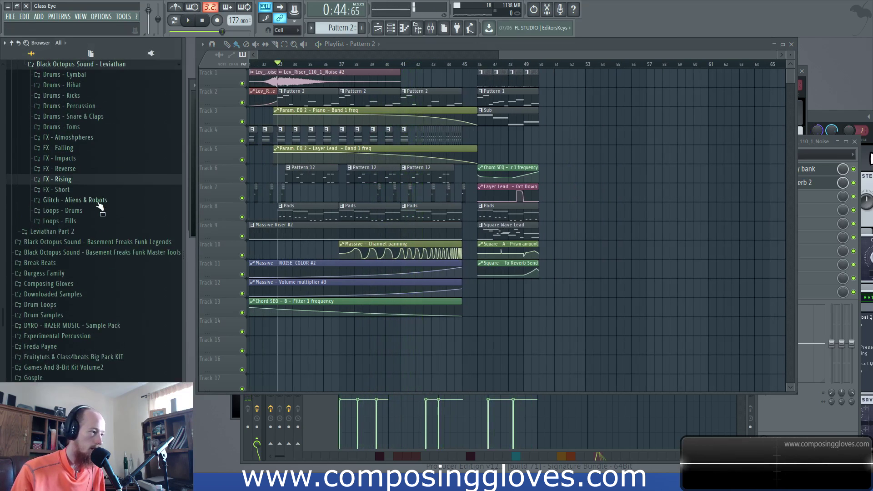
click(72, 178)
click(59, 65)
scroll(86, 164, up, 2)
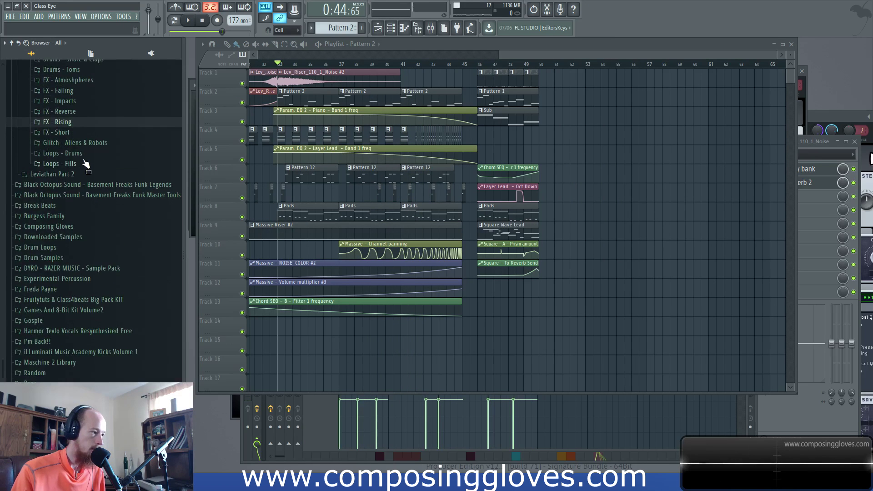
scroll(88, 191, up, 4)
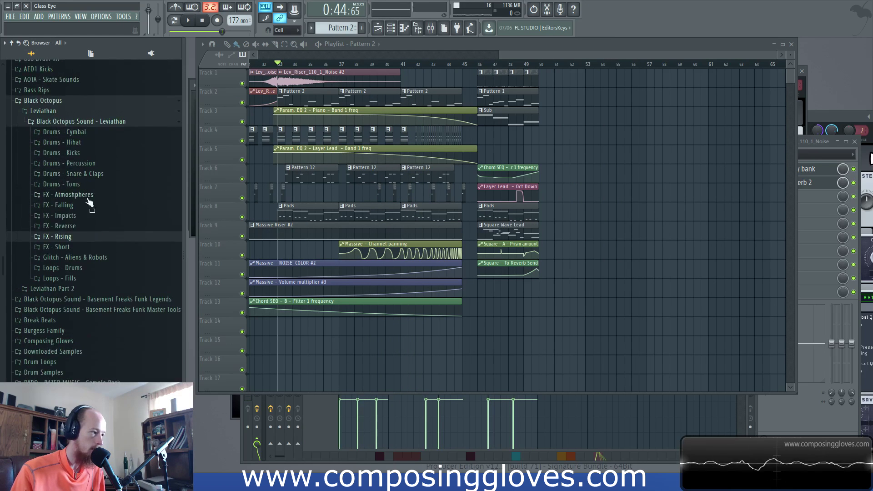
click(93, 269)
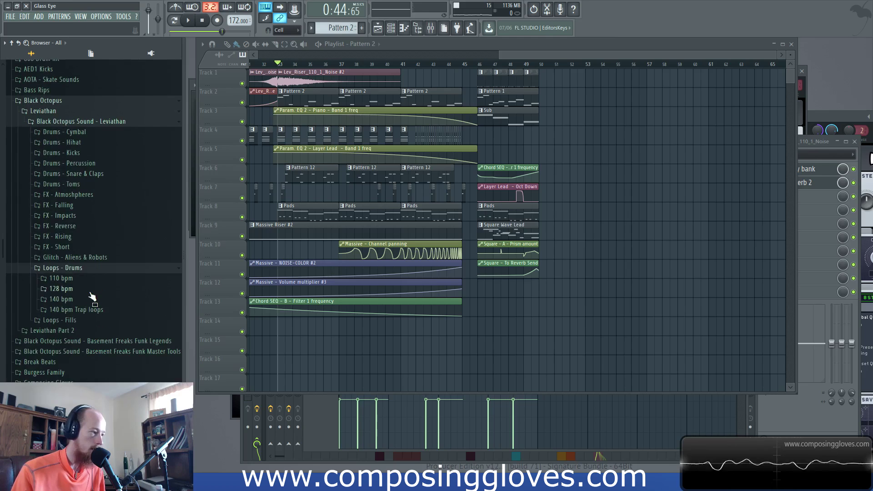
click(68, 288)
click(95, 218)
scroll(96, 257, down, 4)
click(95, 209)
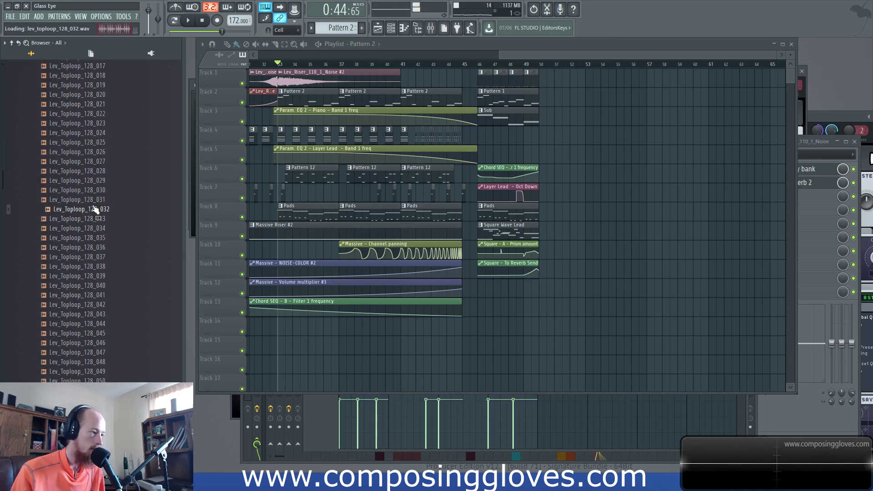
Audition the Lev_Toploop_128 samples in the browser and settle on Lev_Toploop_128_077
scroll(91, 268, down, 4)
click(86, 276)
scroll(91, 296, down, 4)
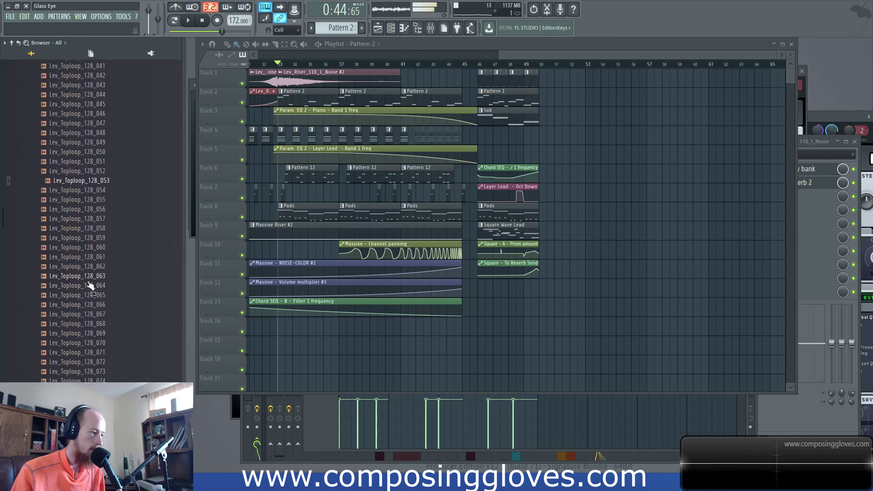
click(95, 325)
scroll(93, 318, down, 4)
click(88, 306)
key(Up)
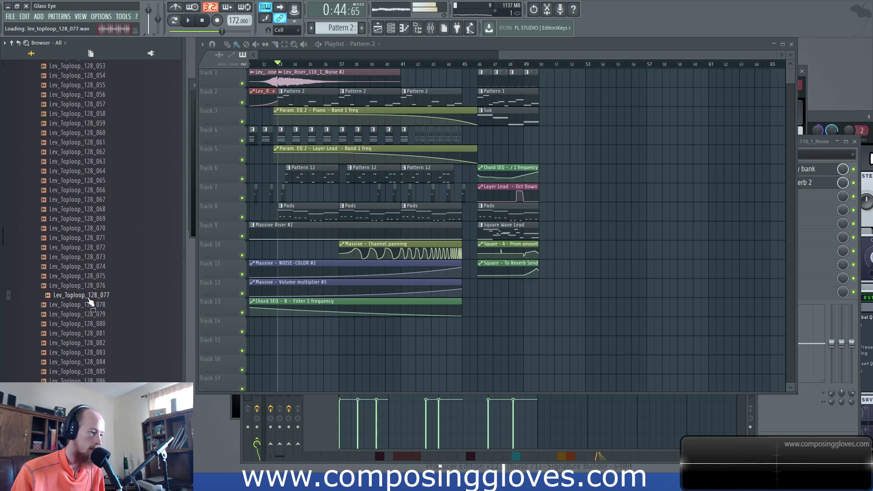
Place the Lev_Toploop_128_077 sample on Track 14 at the start of bar 33 and preview it with the arrangement
drag(297, 328, 337, 329)
scroll(356, 329, up, 3)
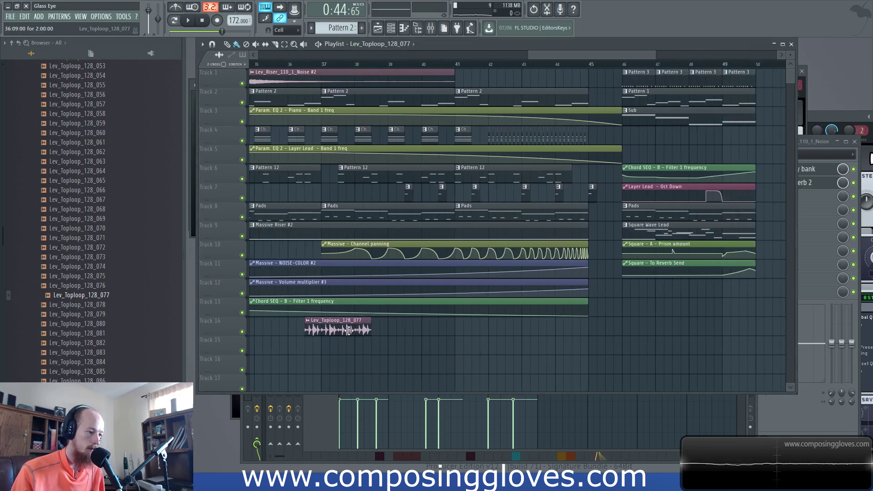
drag(524, 328, 369, 328)
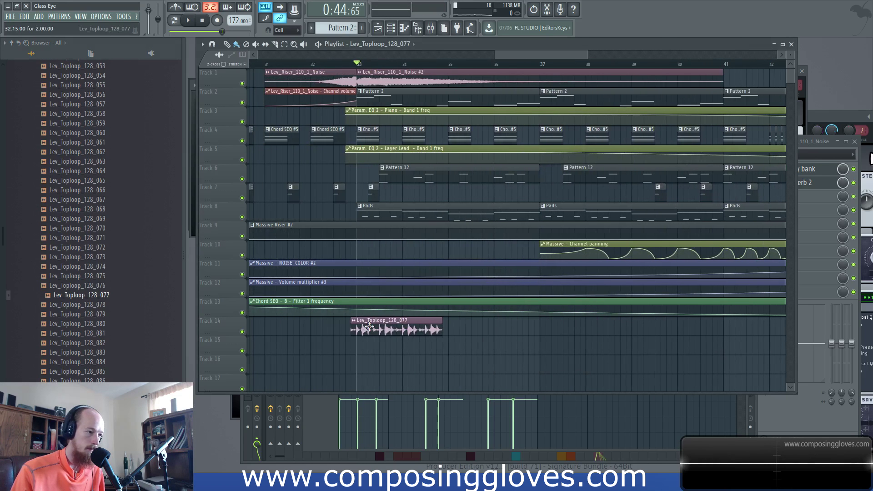
scroll(374, 327, up, 2)
key(space)
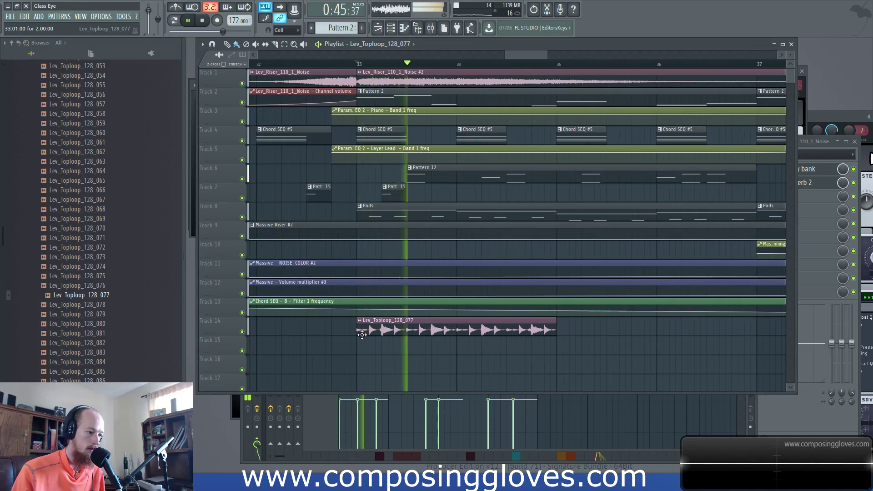
key(space)
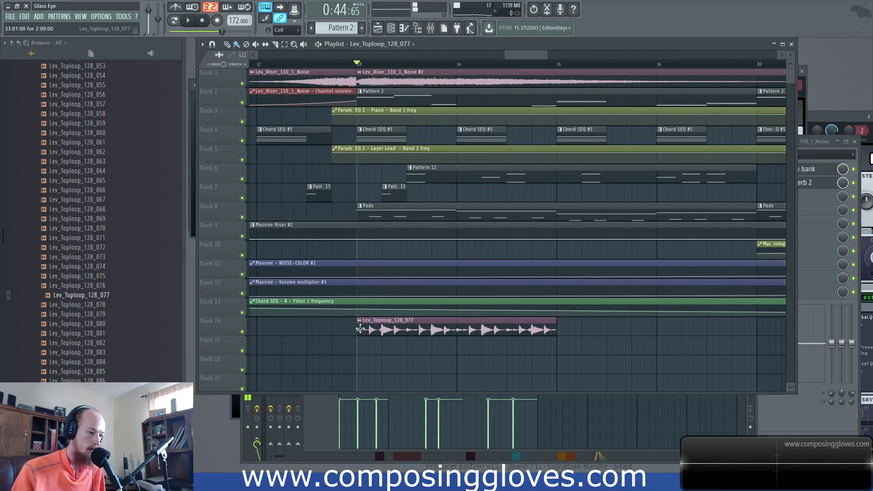
Trim the top loop clip at bar 33 on Track 14 to a two-step hit, checking it in playback
mouse_move(362, 338)
mouse_down()
mouse_move(380, 338)
mouse_move(374, 331)
mouse_up()
drag(506, 329, 361, 330)
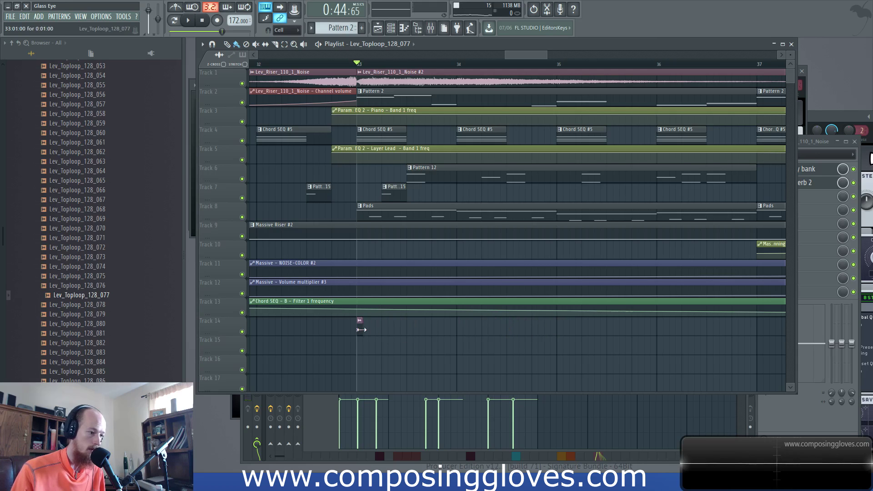
key(space)
key(space)
key(space)
key(space)
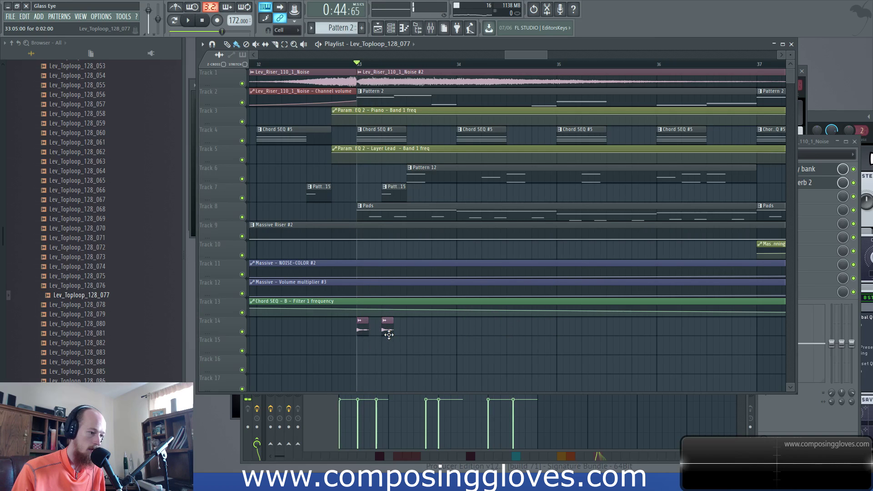
Place copies of the trimmed hit on the remaining beats of bar 33, at steps 9 and 13, during playback
key(space)
click(413, 329)
click(437, 330)
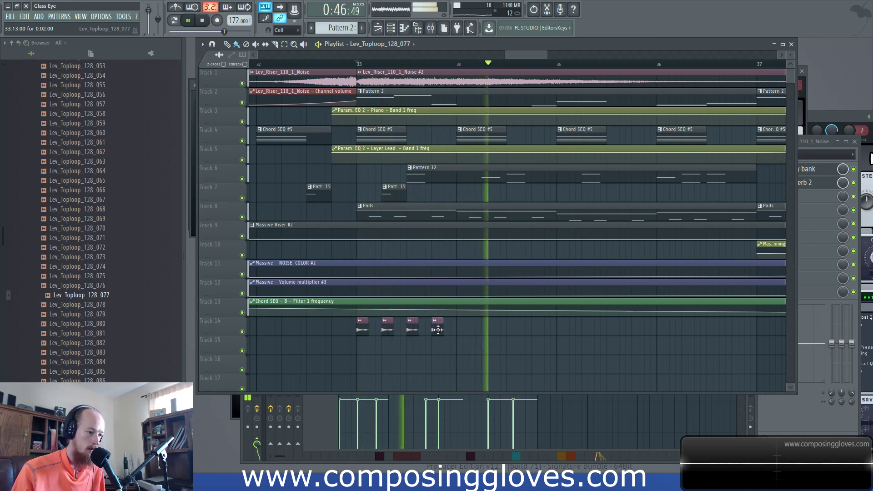
Duplicate the bar of Track 14 hits repeatedly to continue the beat pattern through bar 38
scroll(409, 334, down, 4)
drag(373, 353, 430, 338)
key(ctrl+b)
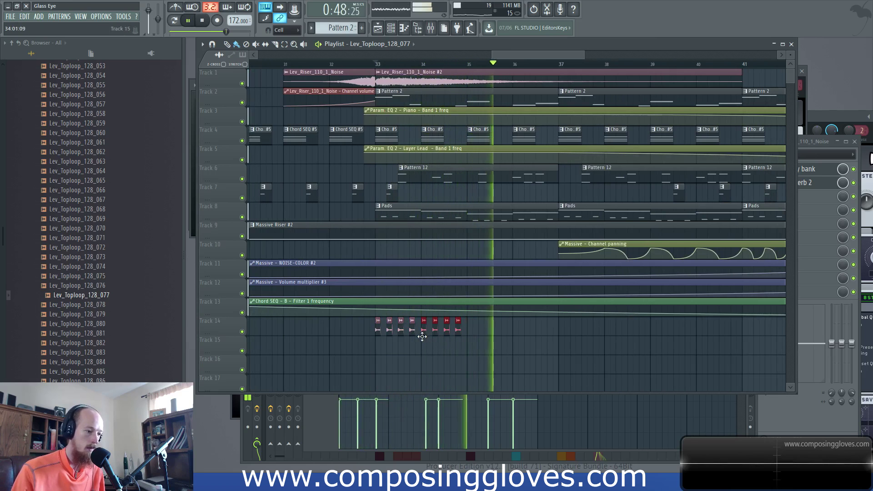
key(ctrl+b)
drag(370, 316, 511, 332)
key(ctrl+b)
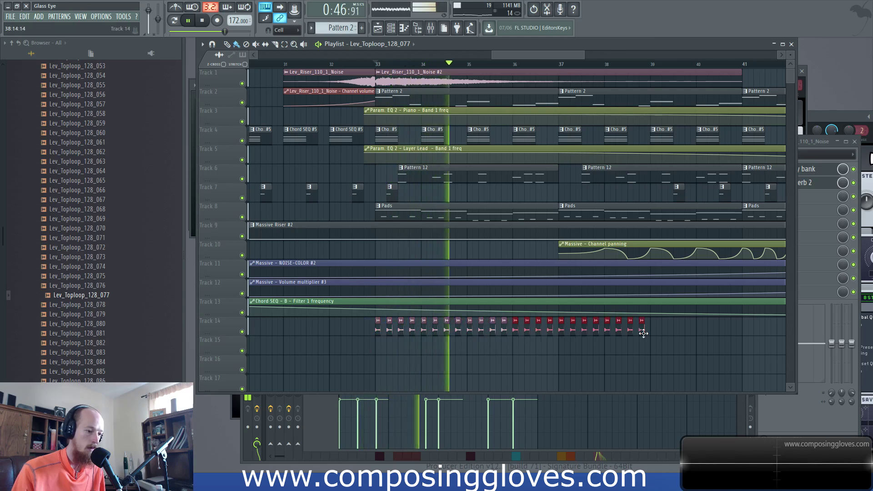
Add an off-beat hit on Track 15 in bar 36 and delete the surplus Track 14 hits from bar 37 onward
scroll(477, 354, up, 2)
click(537, 350)
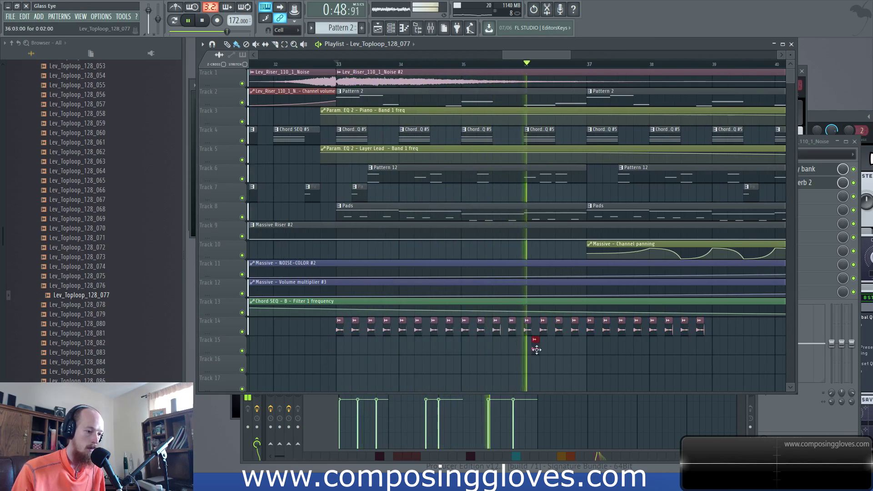
scroll(447, 350, down, 3)
drag(464, 319, 523, 334)
key(Delete)
Duplicate the four-bar group of hits on Tracks 14 and 15 twice to fill the section up to bar 45
drag(468, 316, 335, 355)
key(ctrl+b)
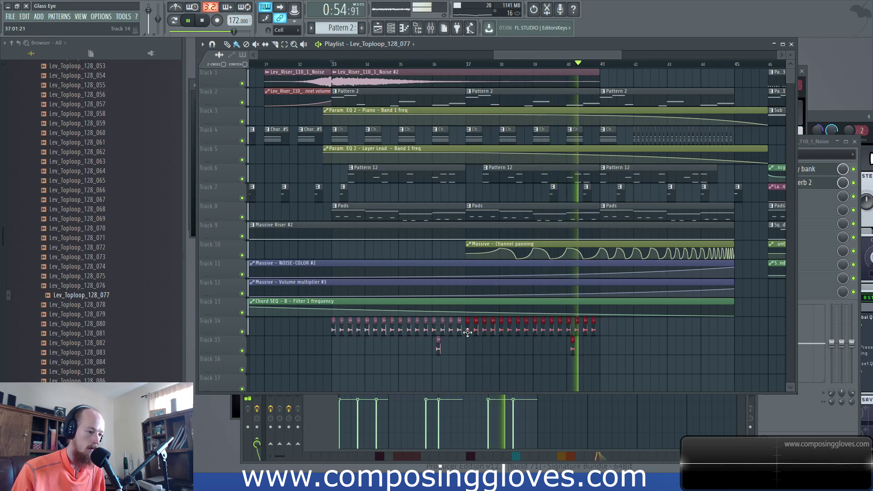
key(ctrl+b)
drag(518, 328, 534, 333)
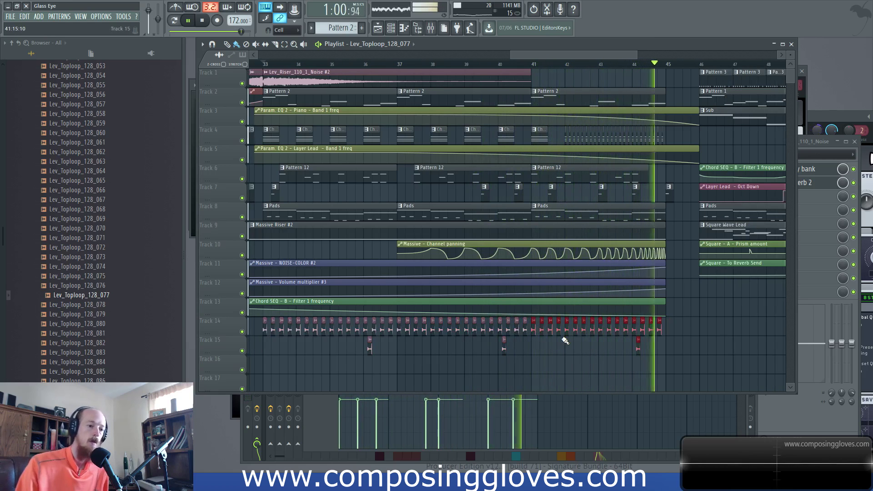
scroll(554, 344, up, 2)
scroll(463, 344, down, 2)
key(space)
Route the Lev_Toploop_128_077 channel to its own mixer track and move that track to insert 39
scroll(306, 324, down, 2)
double_click(304, 326)
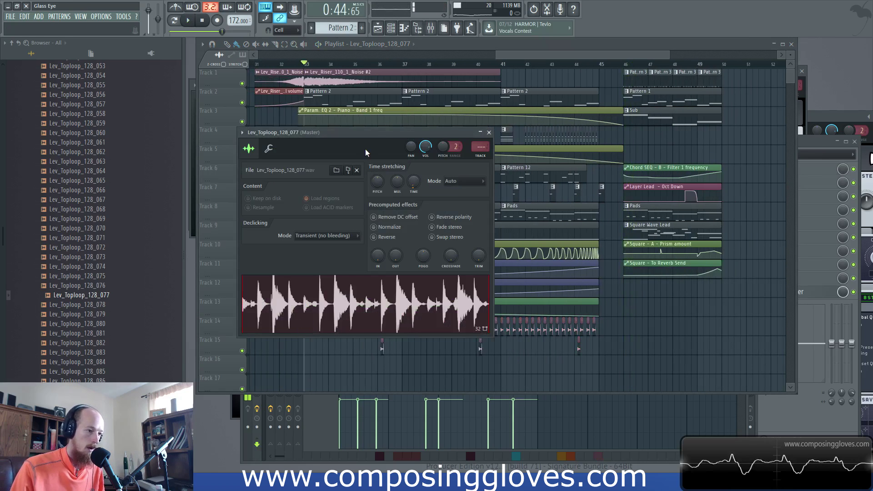
key(ctrl+l)
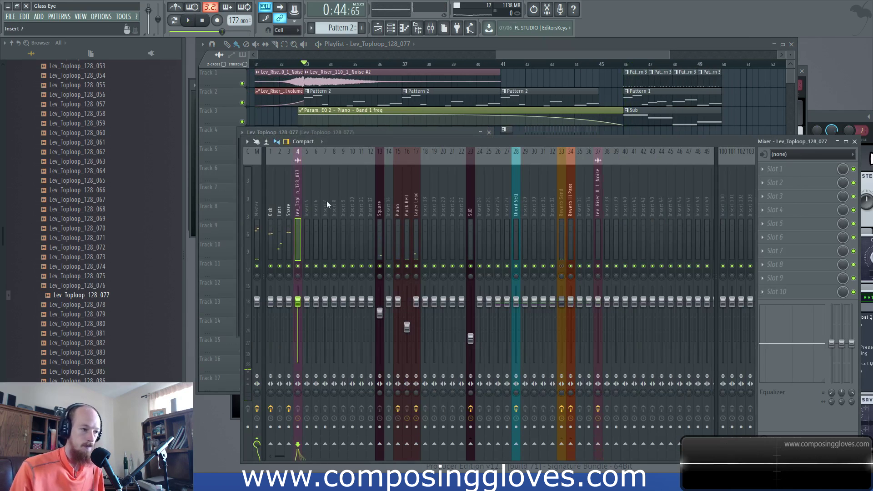
drag(298, 201, 616, 199)
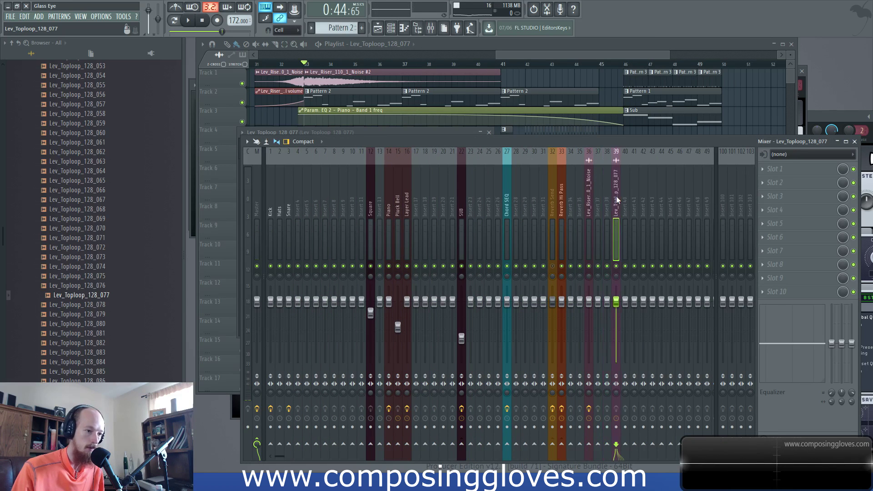
Load Fruity Parametric EQ 2 in the top loop track's first effect slot and set Band 1 as a high-pass at the highest frequency
click(775, 168)
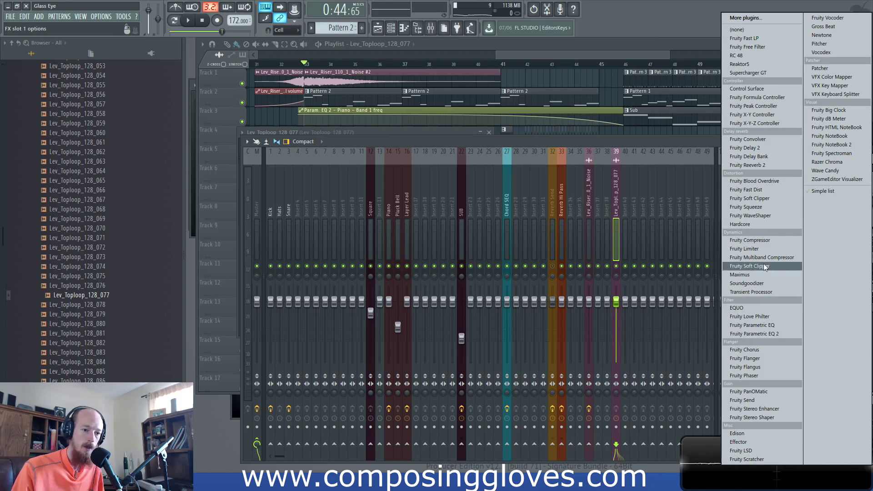
click(781, 325)
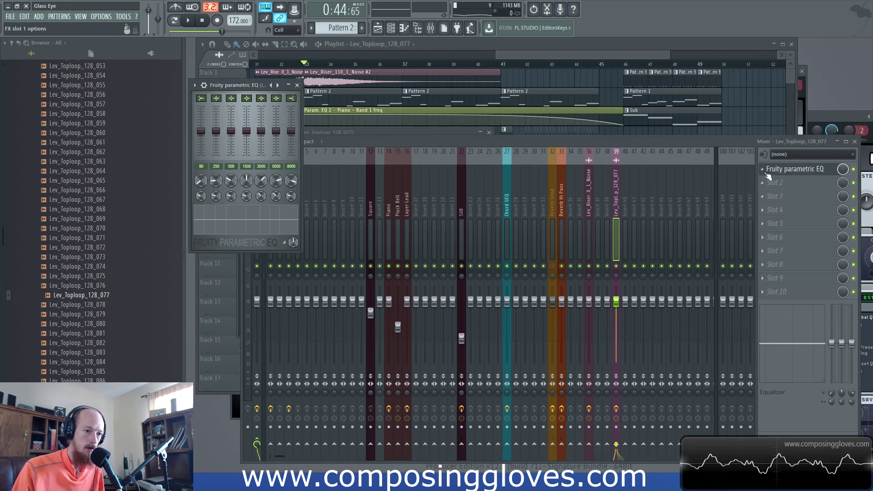
click(773, 169)
mouse_move(775, 179)
click(781, 332)
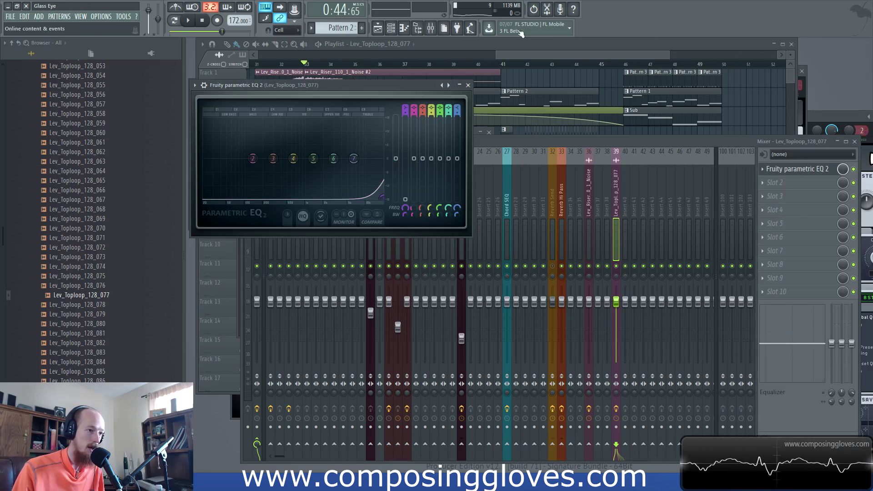
Select bars 33 to 45 in the playlist and create an automation clip for the top loop EQ's Band 1 frequency
click(547, 52)
drag(307, 64, 603, 106)
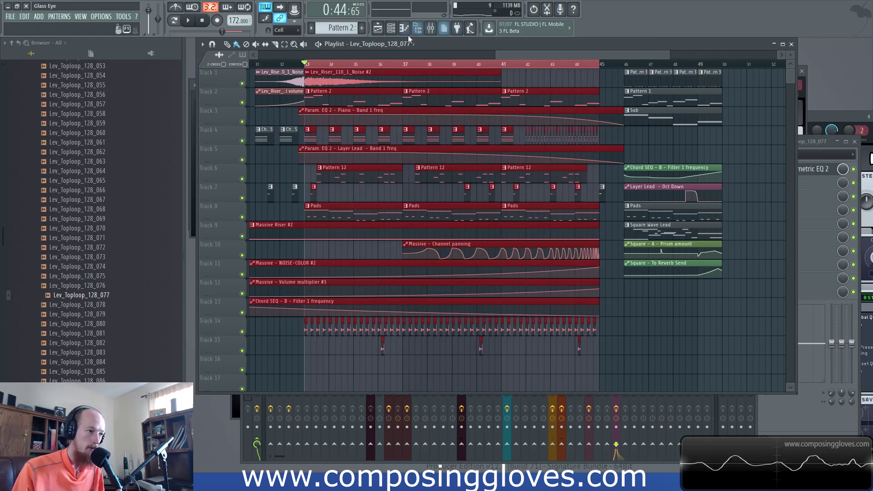
click(430, 28)
click(808, 170)
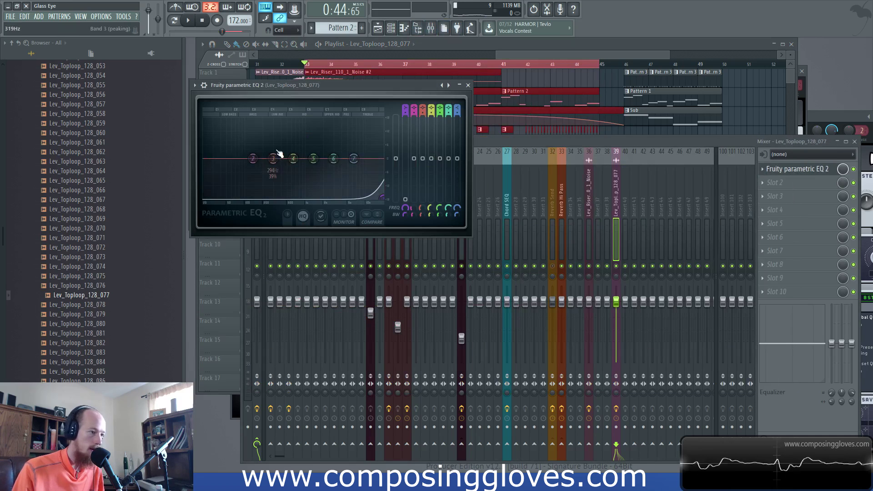
right_click(405, 205)
click(439, 264)
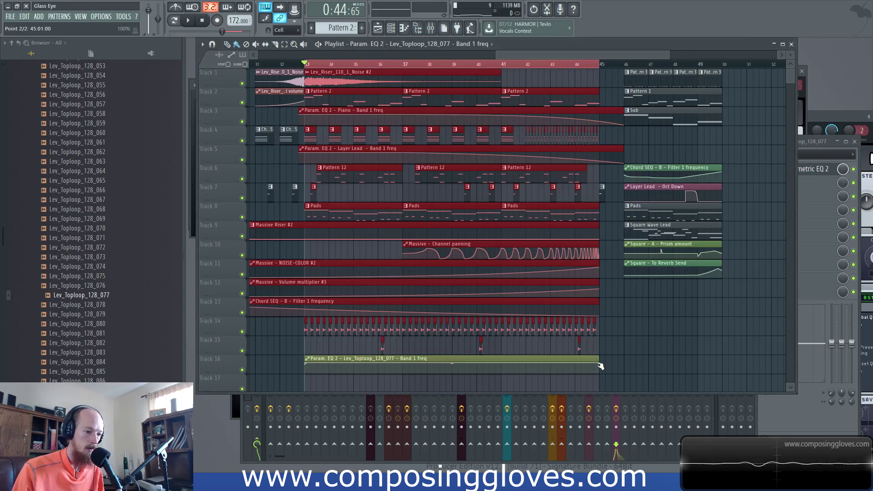
Lower the end point of the Band 1 frequency automation to the minimum at bar 45 and listen to the sweep
drag(599, 364, 604, 390)
key(space)
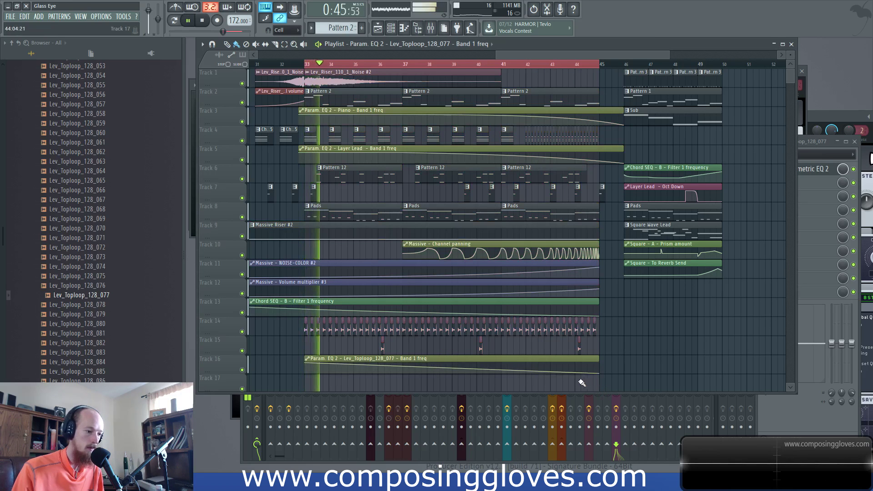
scroll(437, 355, up, 3)
scroll(445, 347, down, 3)
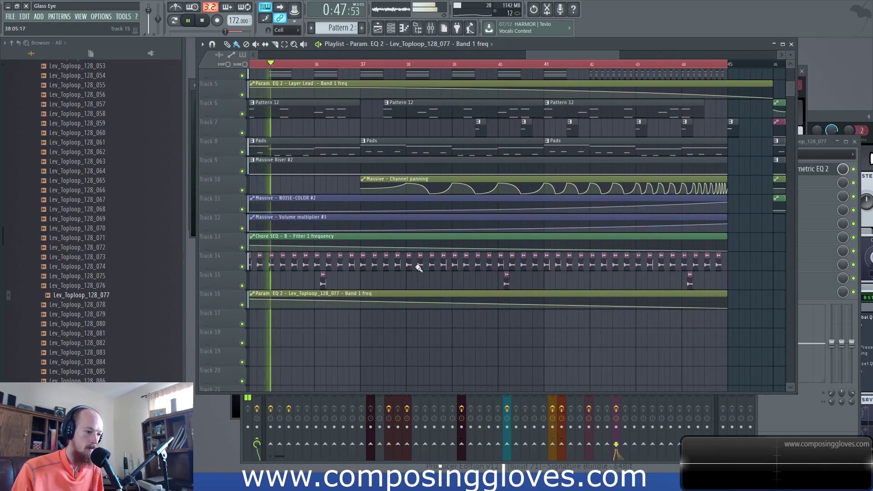
Slip the audio inside all the top loop hits so each starts on its transient, and shorten the clips slightly
scroll(430, 268, up, 3)
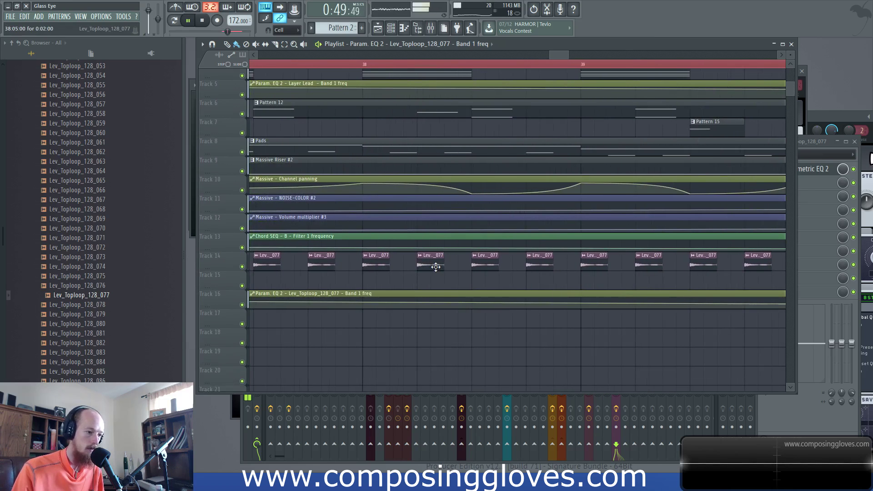
middle_click(435, 267)
click(449, 343)
key(space)
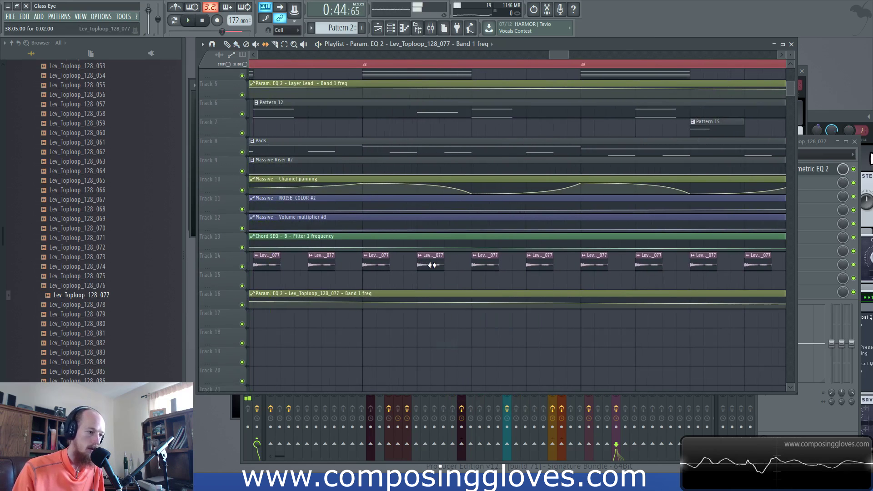
key(space)
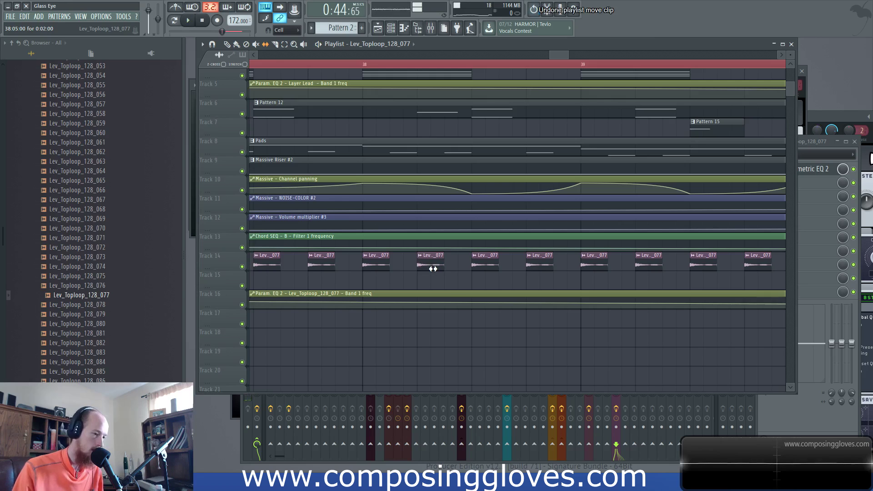
scroll(430, 267, down, 8)
drag(339, 252, 546, 291)
scroll(480, 289, up, 8)
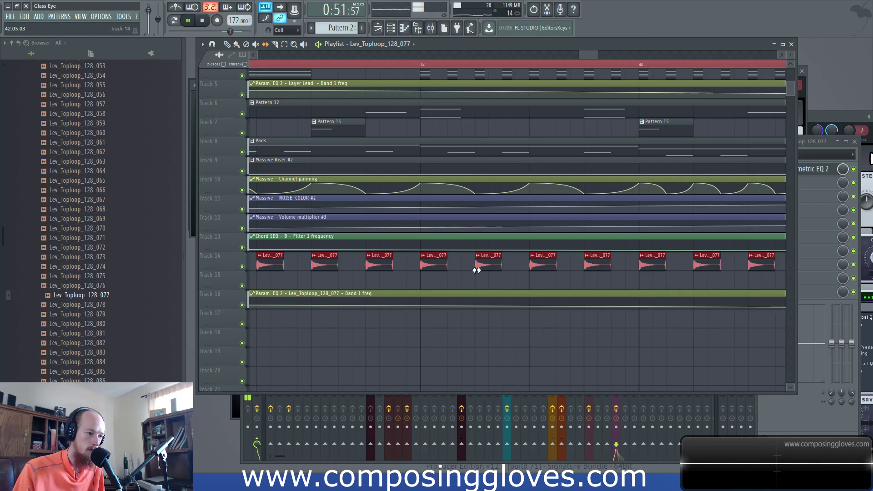
drag(503, 267, 500, 269)
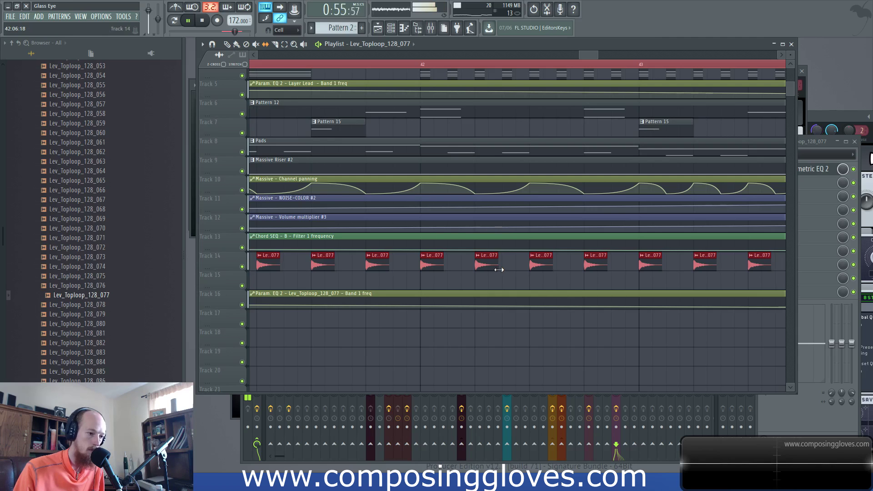
Review the adjusted top loop hits in playback from bar 33 and switch back to the Draw tool
scroll(495, 270, down, 5)
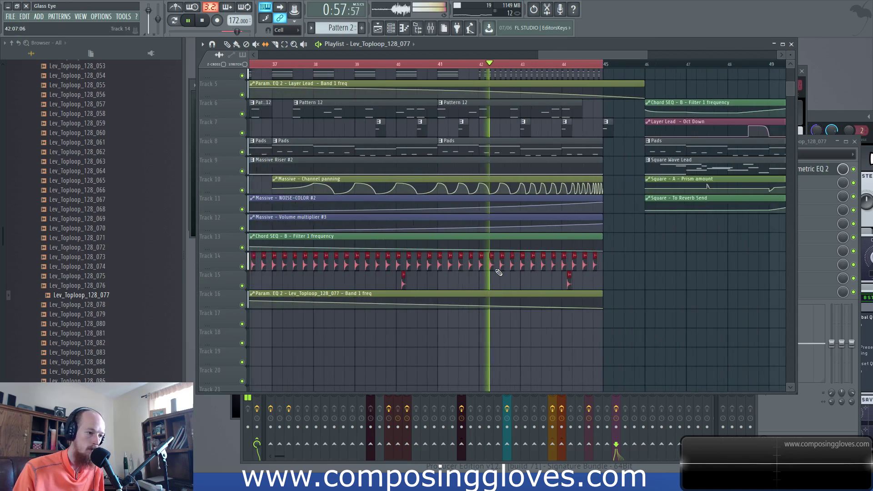
scroll(421, 282, down, 3)
drag(415, 250, 442, 265)
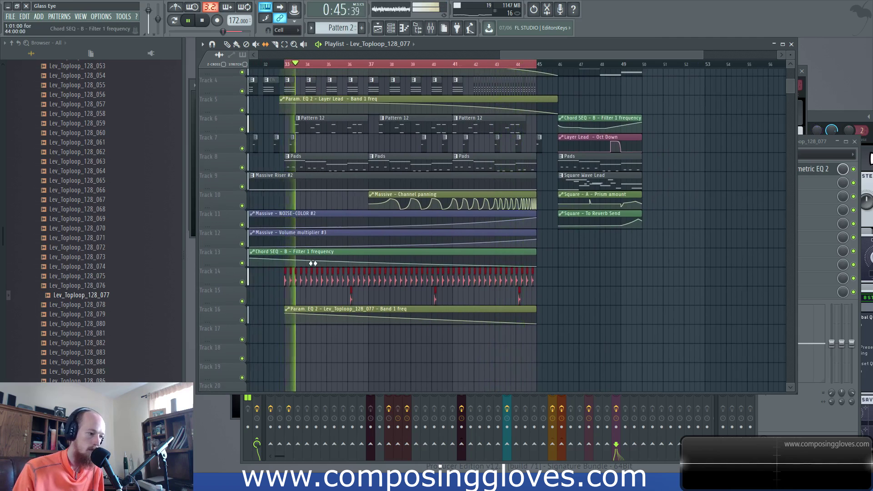
scroll(358, 274, up, 4)
right_click(375, 282)
click(390, 296)
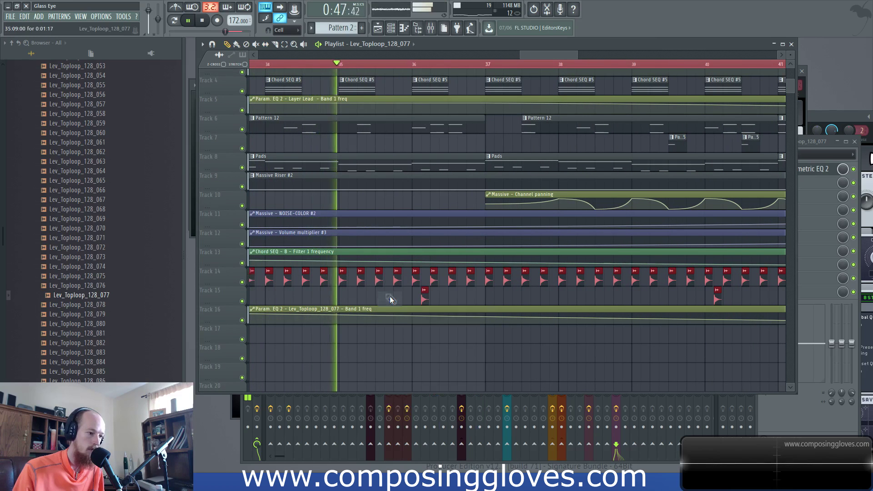
key(space)
scroll(353, 280, down, 3)
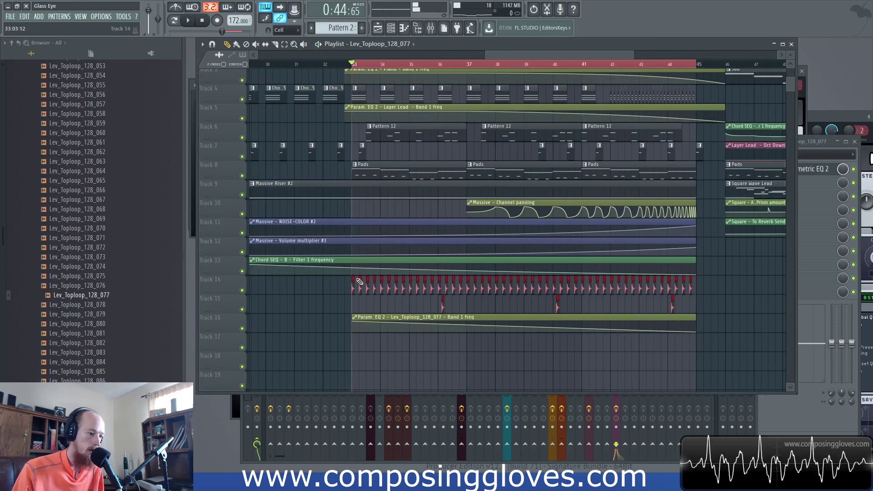
Browse the Leviathan closed hi-hat samples and replace the top loop sample in the playlist with Lev_Chh_015
scroll(62, 172, up, 15)
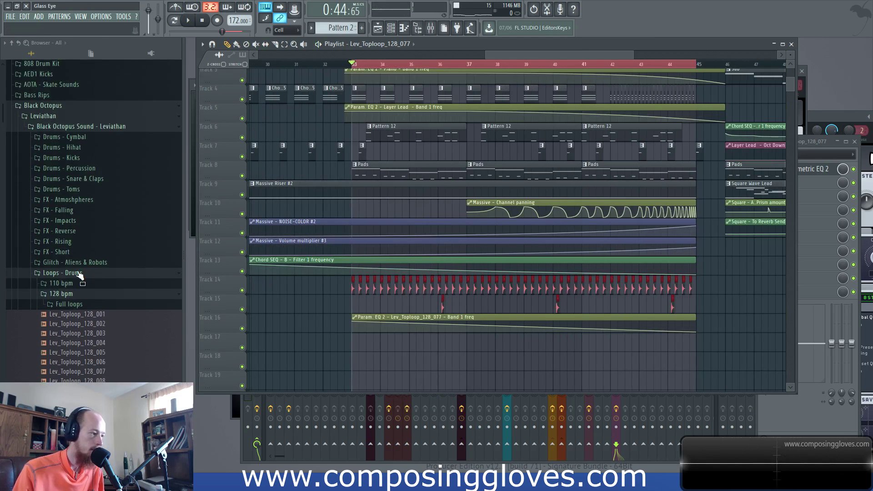
scroll(80, 275, down, 2)
scroll(72, 234, down, 7)
scroll(73, 243, up, 6)
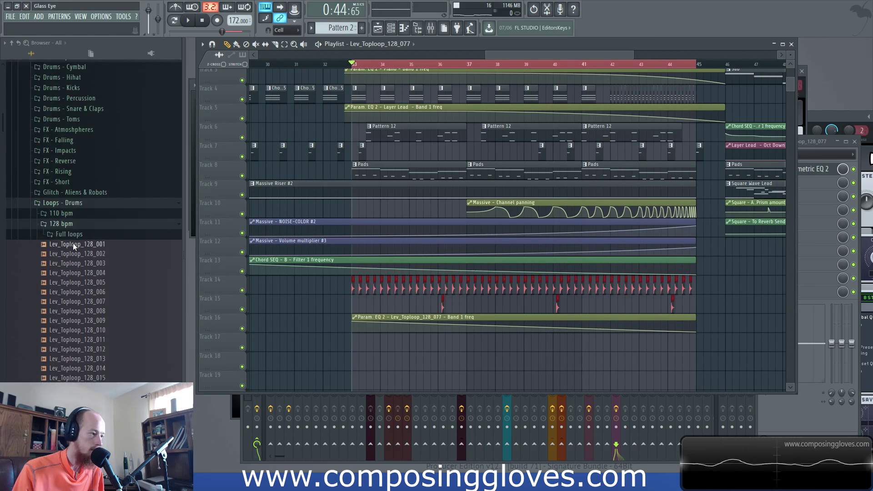
scroll(73, 245, up, 1)
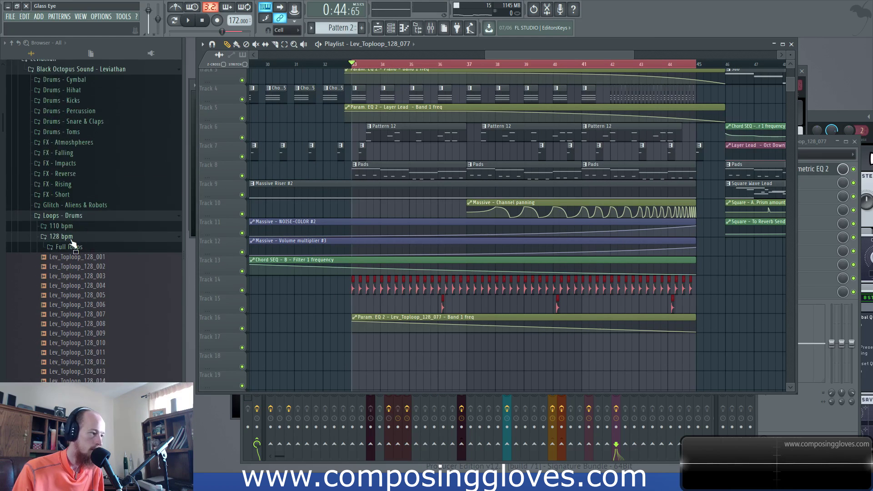
click(71, 237)
click(67, 216)
click(97, 94)
click(95, 102)
click(73, 132)
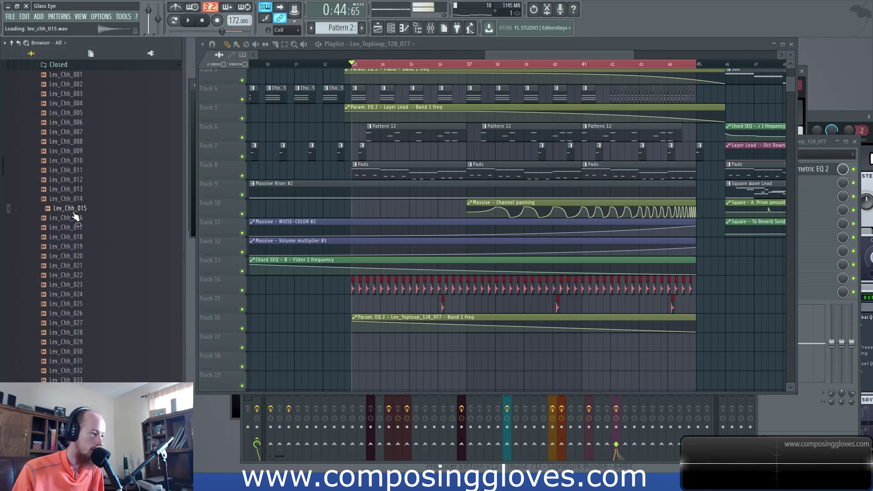
drag(346, 296, 353, 287)
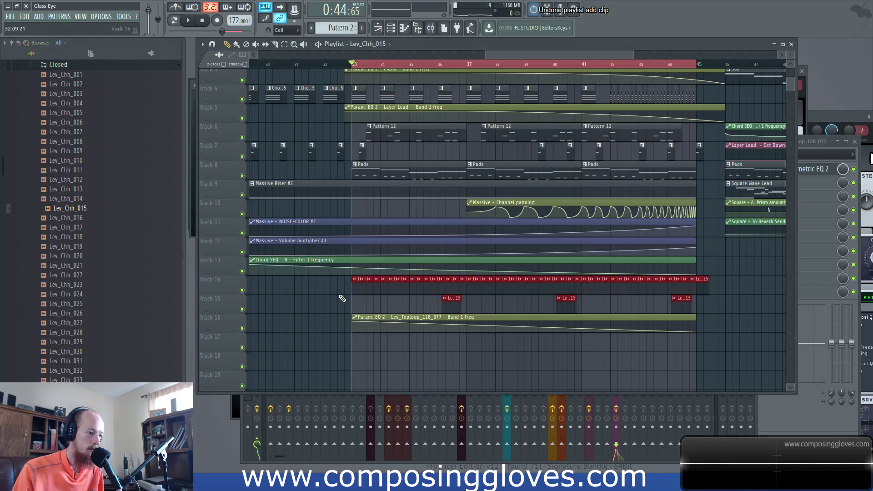
Try erasing the hi-hat clips on tracks 14 and 15, then undo the deletion
right_click(364, 284)
right_click(451, 303)
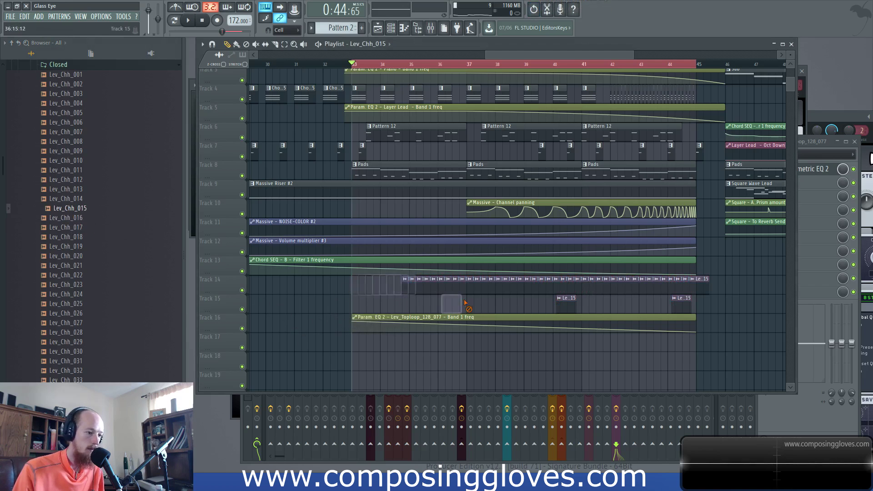
mouse_move(547, 303)
mouse_down()
mouse_move(714, 292)
mouse_move(377, 289)
mouse_up()
key(ctrl+z)
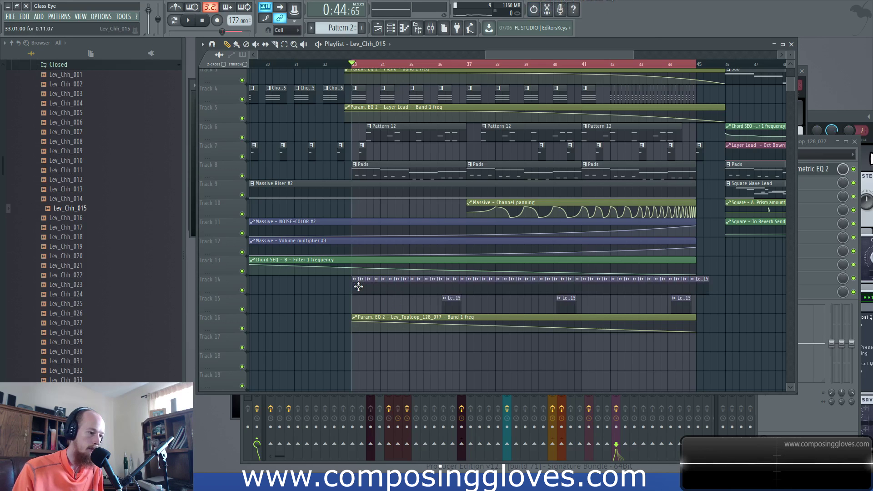
Select all Lev_Chh_015 clips on tracks 14 and 15 and slip their audio so each starts on its transient
right_click(359, 296)
click(373, 367)
drag(349, 286, 756, 307)
drag(690, 287, 392, 288)
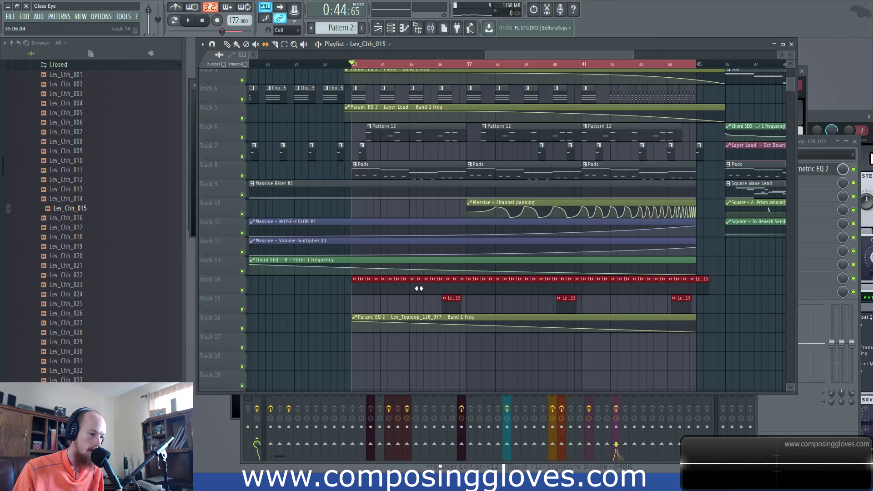
drag(479, 289, 673, 280)
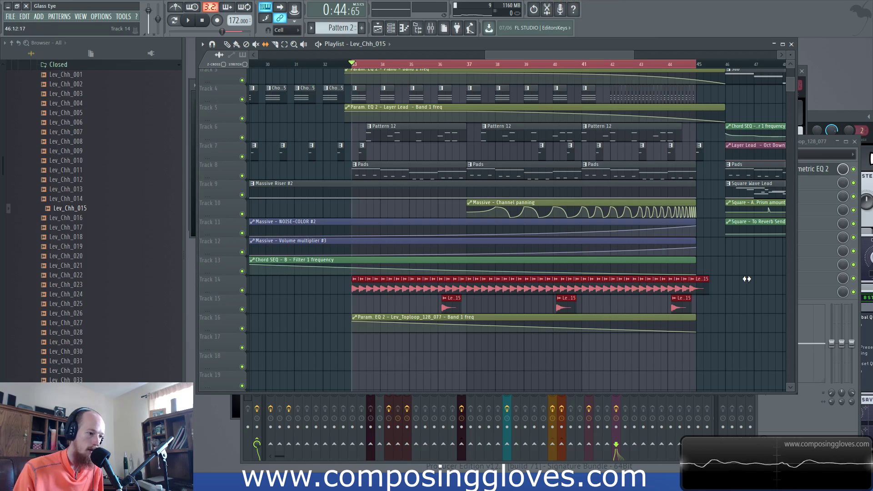
Play the section from bar 33 and raise the Lev_Chh_015 sample's fade-out to shorten its tail
key(space)
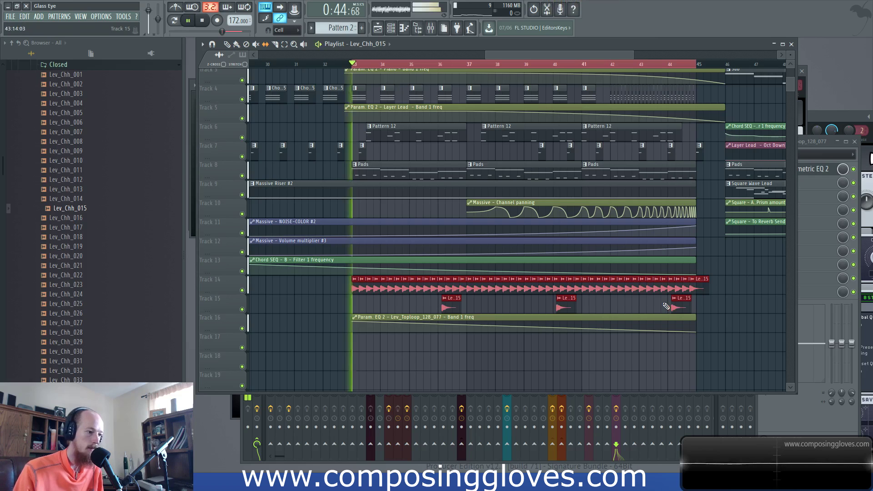
double_click(391, 288)
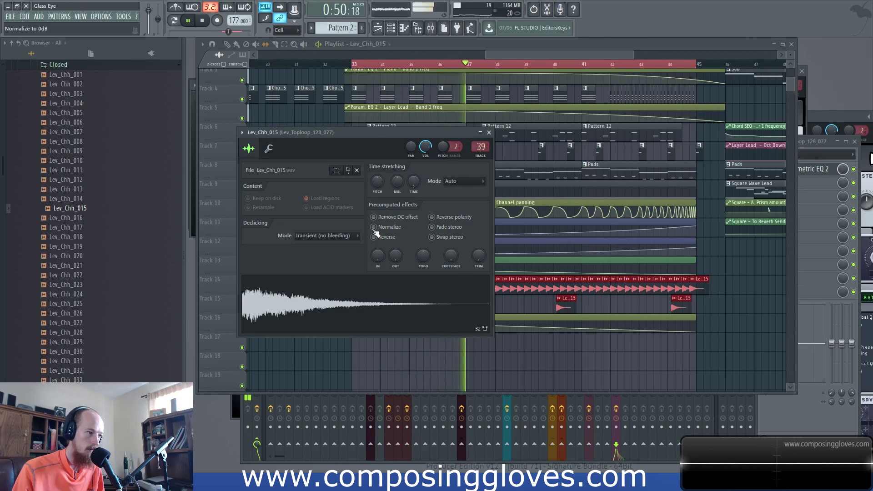
drag(400, 259, 399, 234)
key(space)
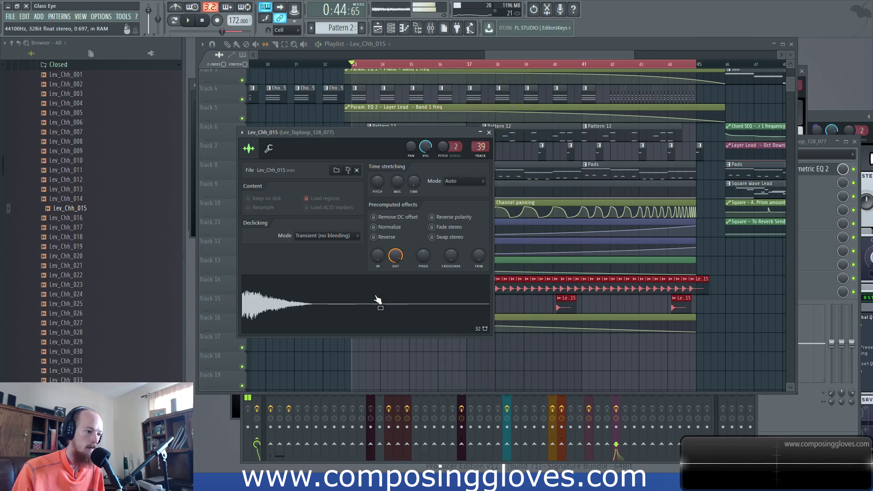
Trim the ends of the selected Lev_Chh_015 clips slightly, undoing an overly short trim
click(516, 56)
scroll(583, 327, up, 4)
drag(561, 309, 546, 308)
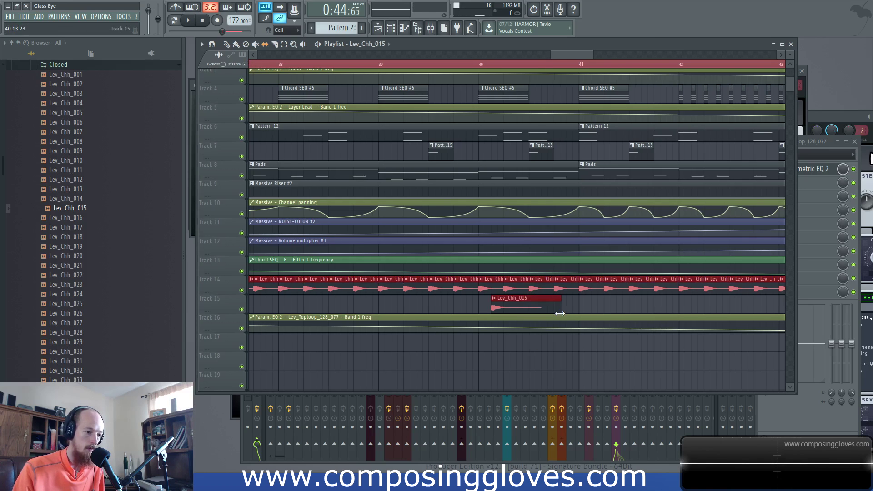
drag(537, 312, 502, 308)
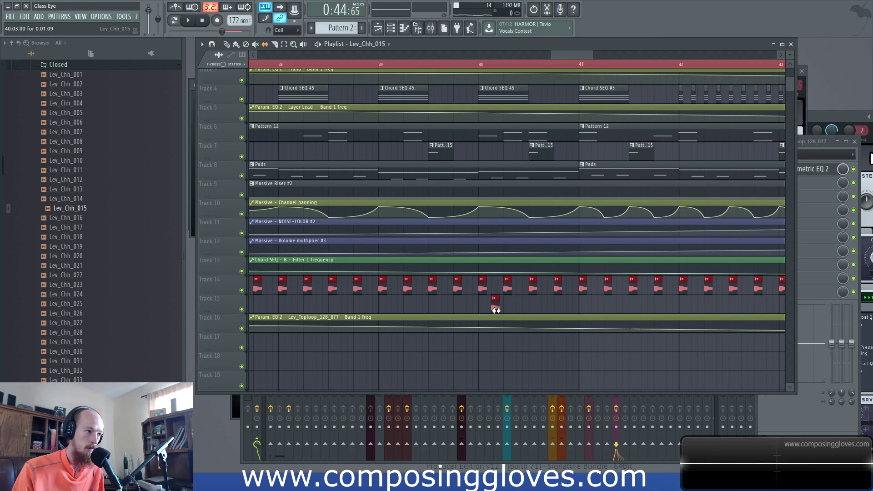
key(ctrl+z)
mouse_move(555, 311)
mouse_down()
mouse_move(514, 312)
mouse_move(558, 313)
mouse_up()
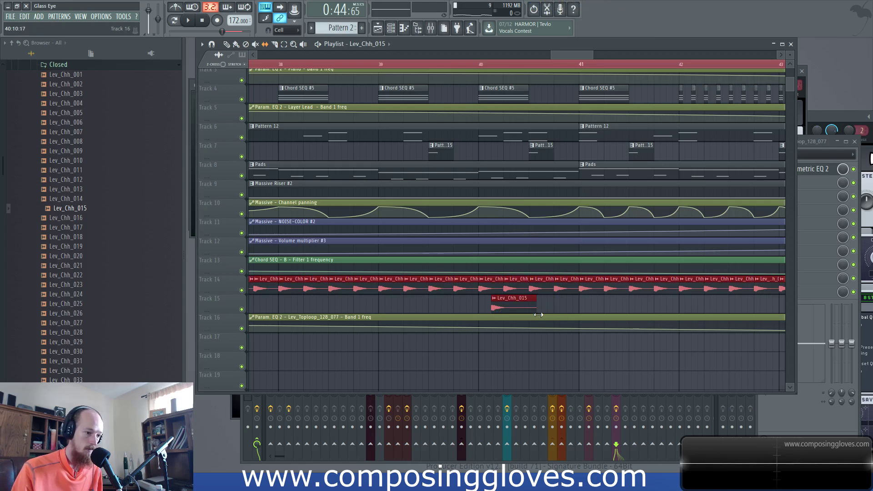
Try deleting all hi-hat clips on tracks 14 and 15 and placing a single Lev_Chh_015 clip on track 14 at bar 33
scroll(541, 313, down, 5)
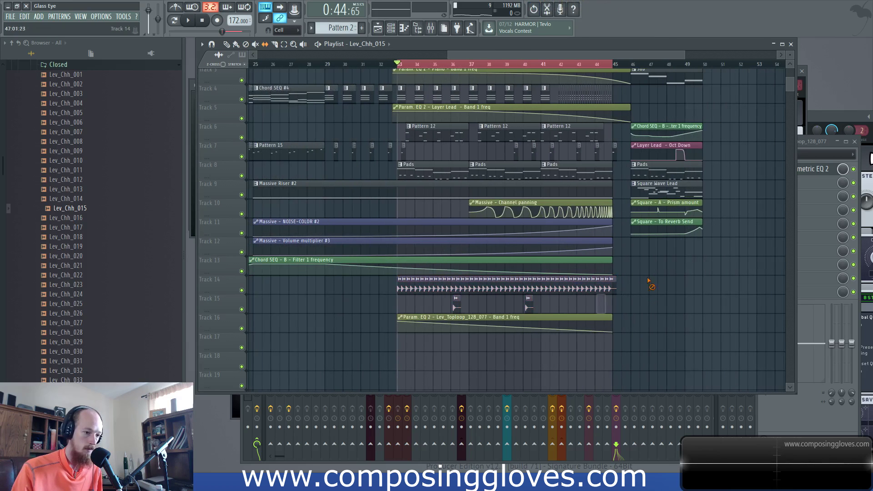
mouse_move(582, 289)
mouse_down()
mouse_move(425, 292)
mouse_move(458, 310)
mouse_up()
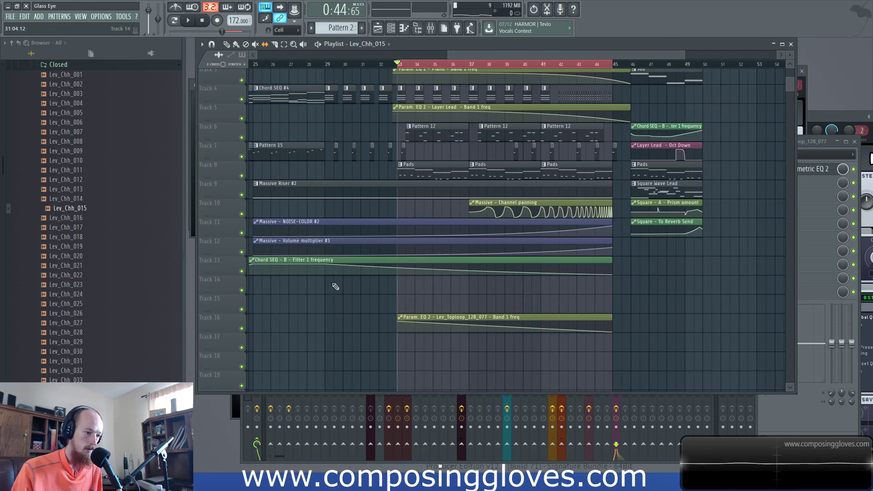
drag(362, 280, 401, 288)
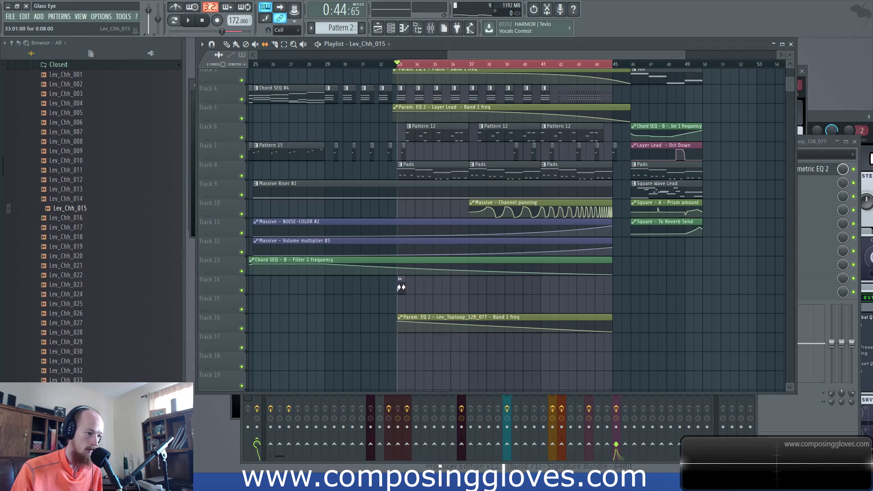
double_click(401, 288)
key(Escape)
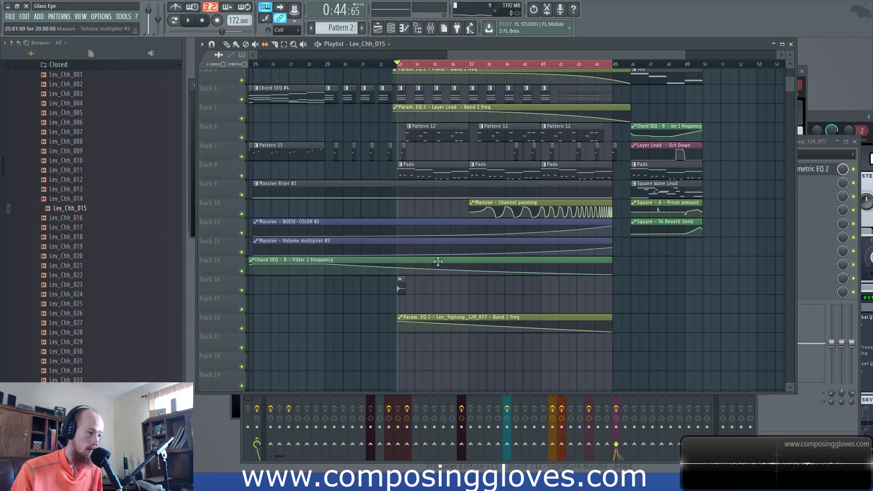
scroll(398, 290, up, 5)
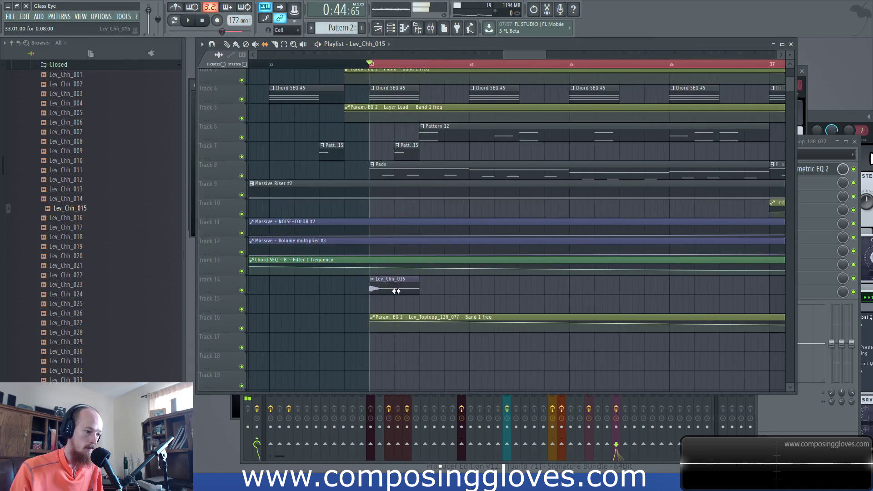
double_click(396, 292)
key(Escape)
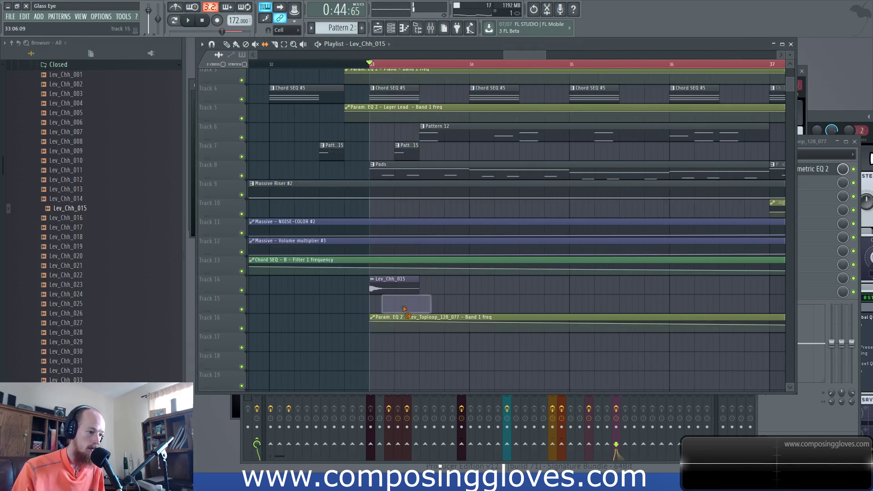
Undo the single-clip placement and the deletions to restore the hi-hat clips on tracks 14 and 15
key(ctrl+alt+z)
key(ctrl+alt+z)
key(ctrl+alt+z)
key(ctrl+alt+z)
key(ctrl+alt+z)
key(ctrl+alt+z)
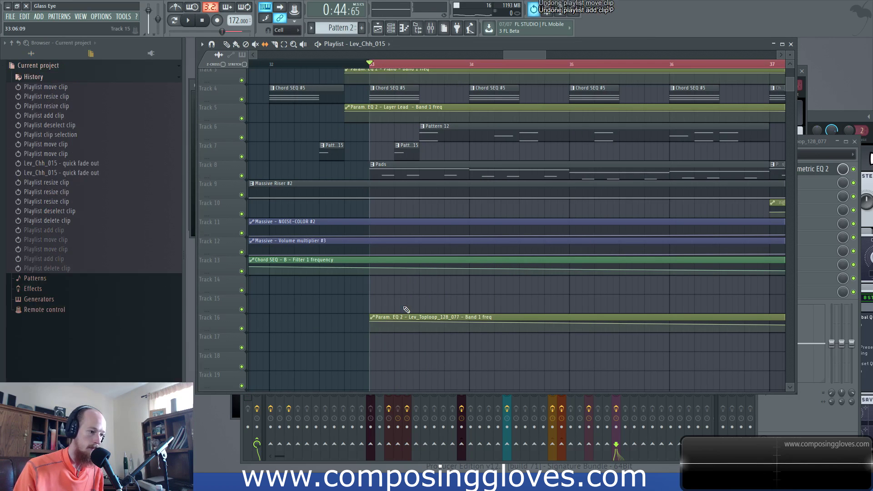
Reset the time stretching of the Lev_Chh_015 sample and play the section from bar 33
double_click(452, 289)
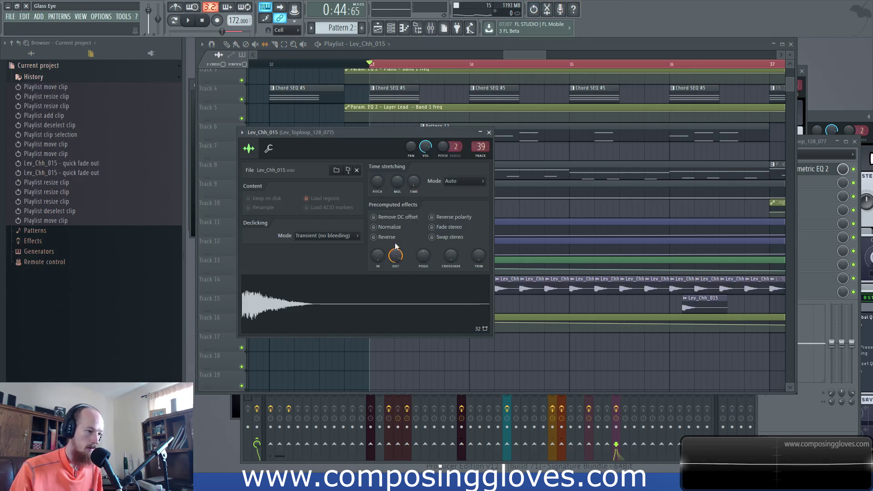
alt+click(413, 183)
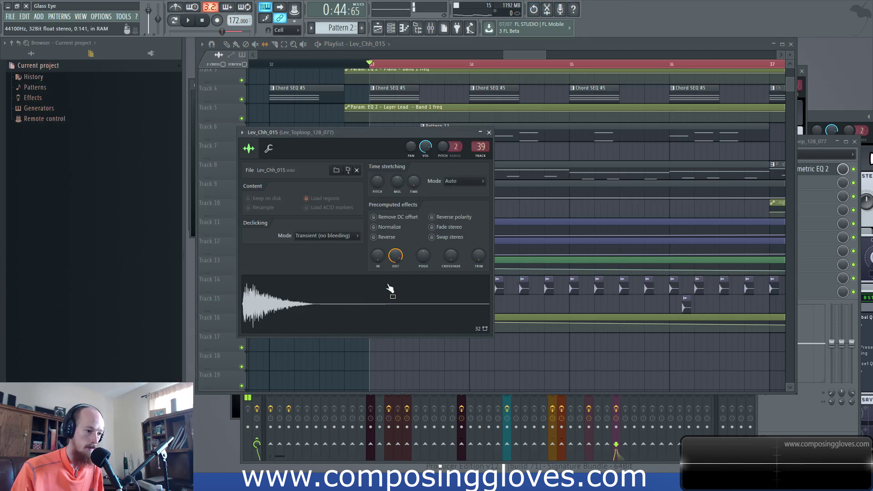
click(489, 132)
key(space)
scroll(456, 286, down, 3)
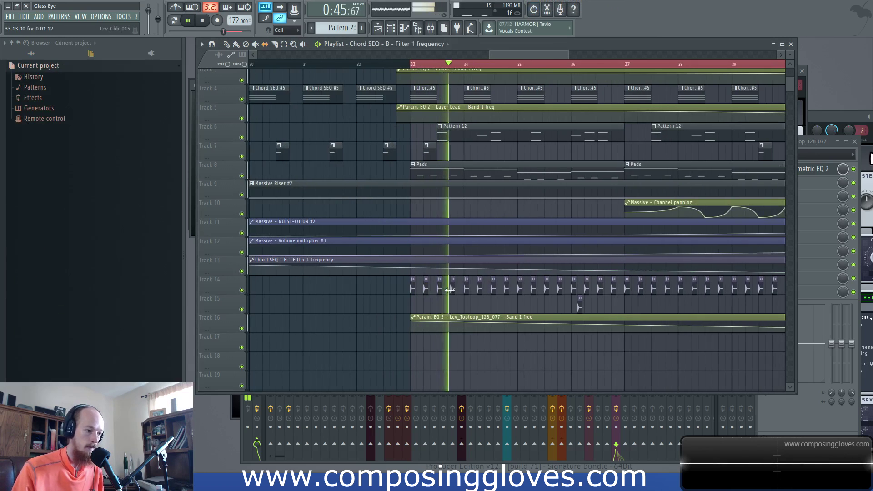
Fine-tune the fade-out of the Lev_Chh_015 sample during playback and return to the start of bar 33
double_click(450, 290)
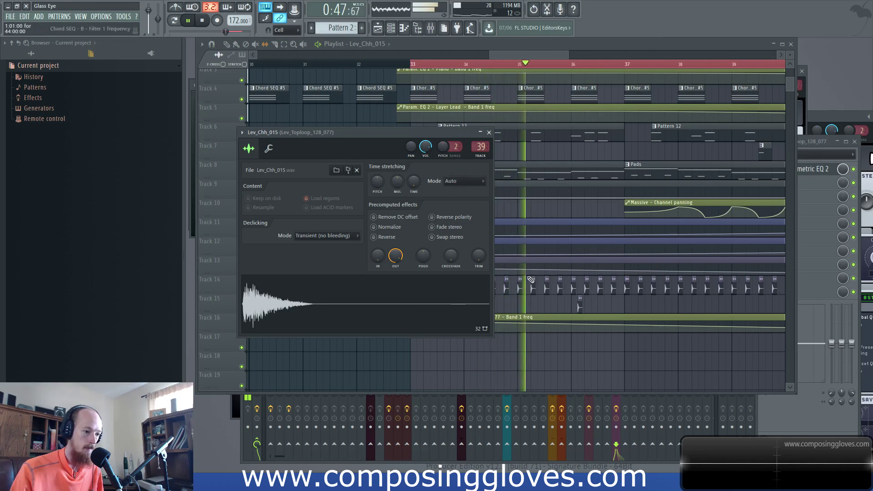
drag(392, 262, 392, 253)
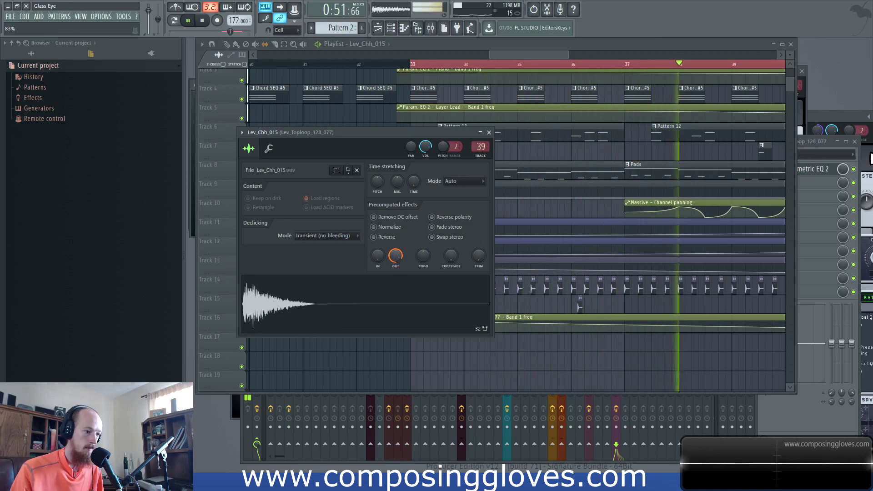
click(506, 58)
drag(506, 58, 499, 58)
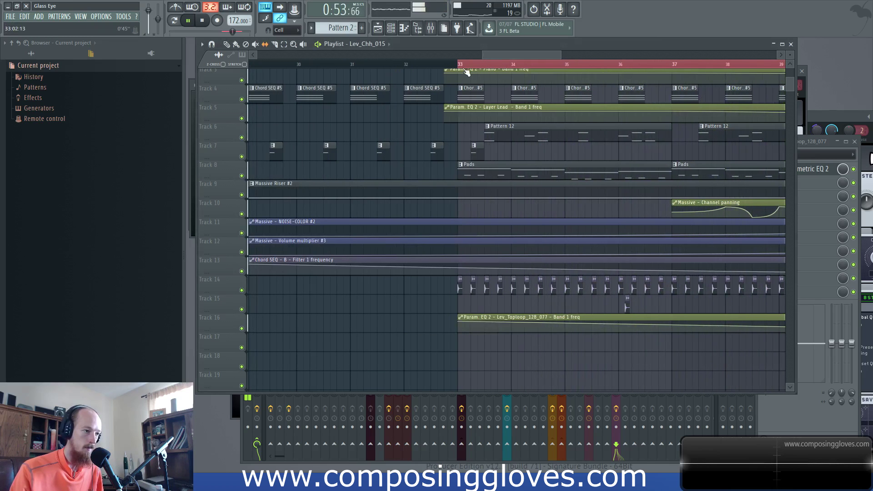
Bend the Band 1 frequency automation on track 16 into a curve that falls mostly near bar 45
scroll(548, 263, up, 6)
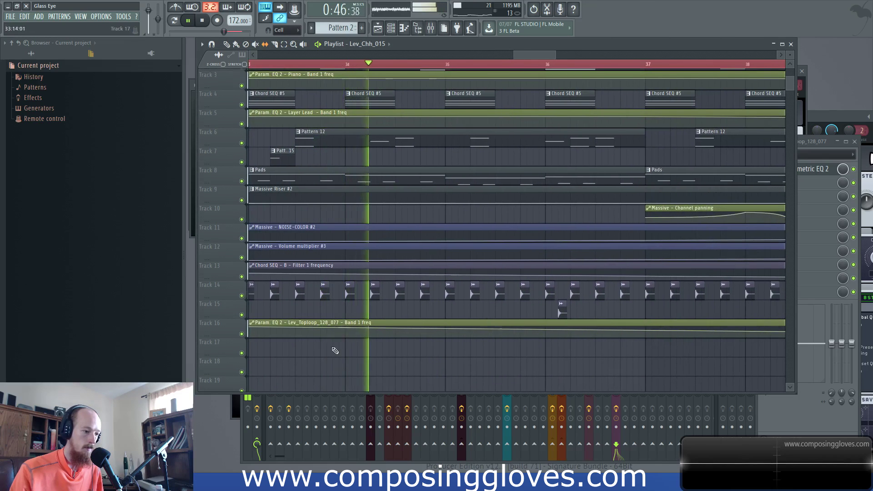
scroll(555, 356, down, 7)
right_click(671, 332)
click(686, 336)
drag(684, 332, 685, 328)
scroll(521, 278, down, 3)
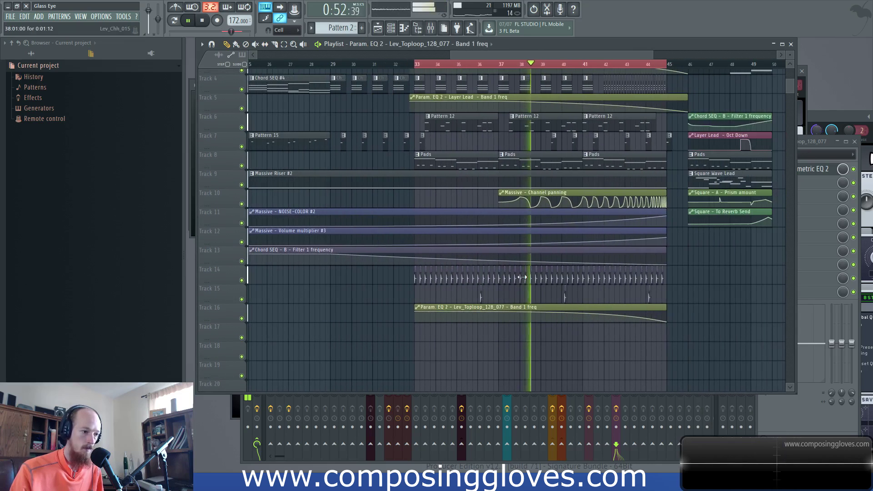
Set the level of the hi-hat's mixer track 39 to about -10.8 dB during playback
double_click(521, 282)
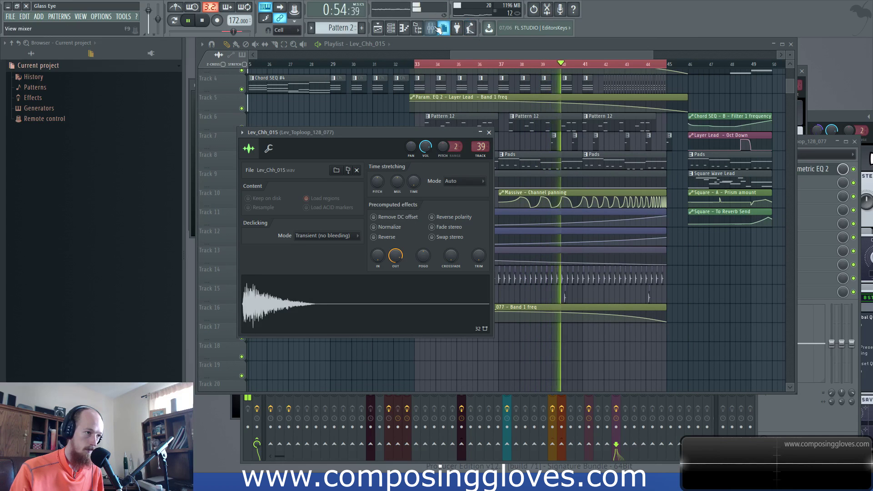
key(F9)
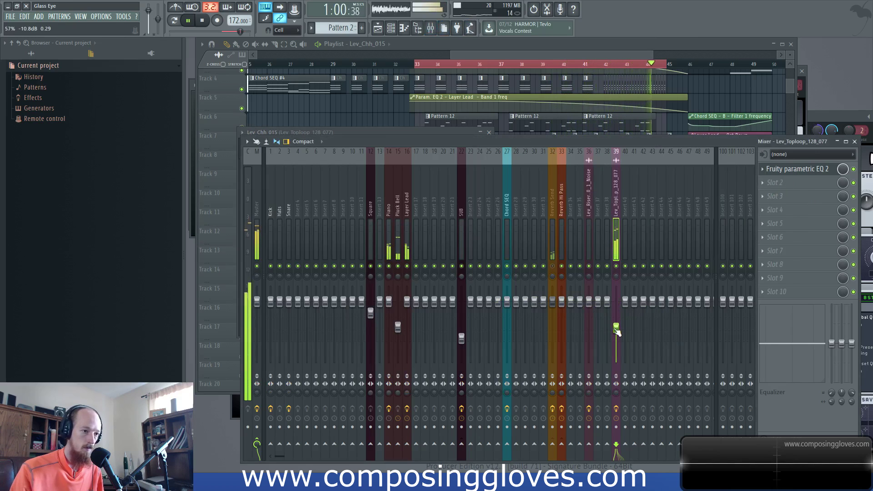
Add eight offbeat Lev_Chh_015 clips on track 15 from bar 41 and copy them to track 17 for bars 43 to 45
key(F5)
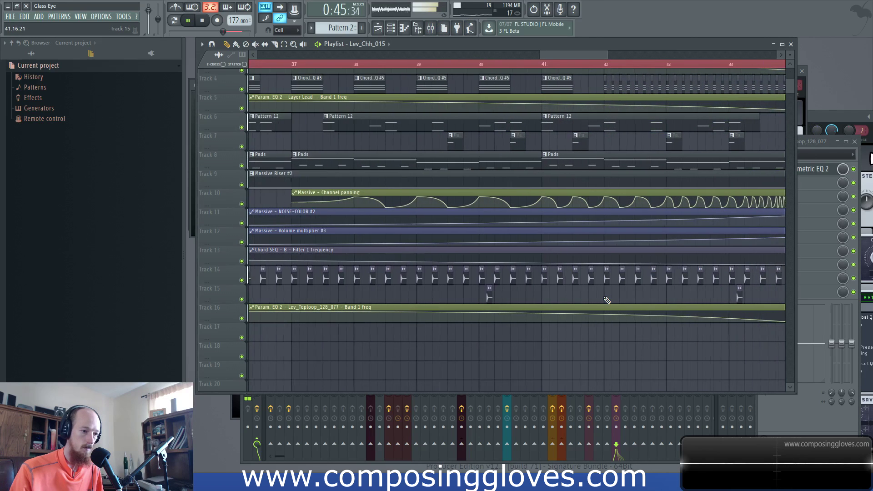
scroll(607, 297, up, 4)
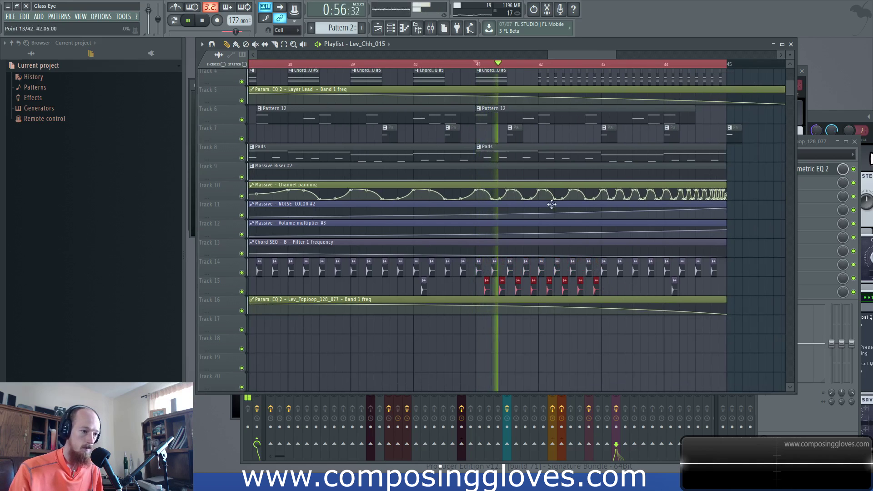
shift+drag(595, 290, 692, 332)
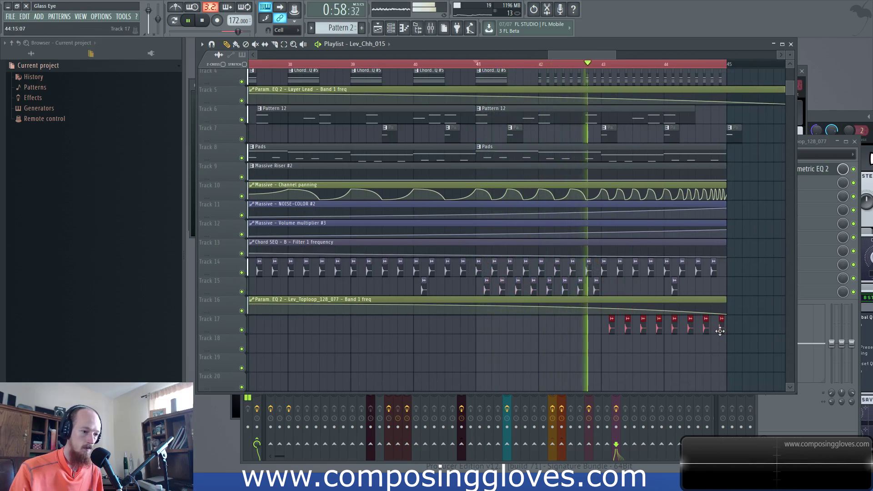
Copy the track 17 hi-hat clips in bars 43 to 45 onto track 18, offset one step later
scroll(675, 333, up, 3)
shift+drag(543, 336, 550, 350)
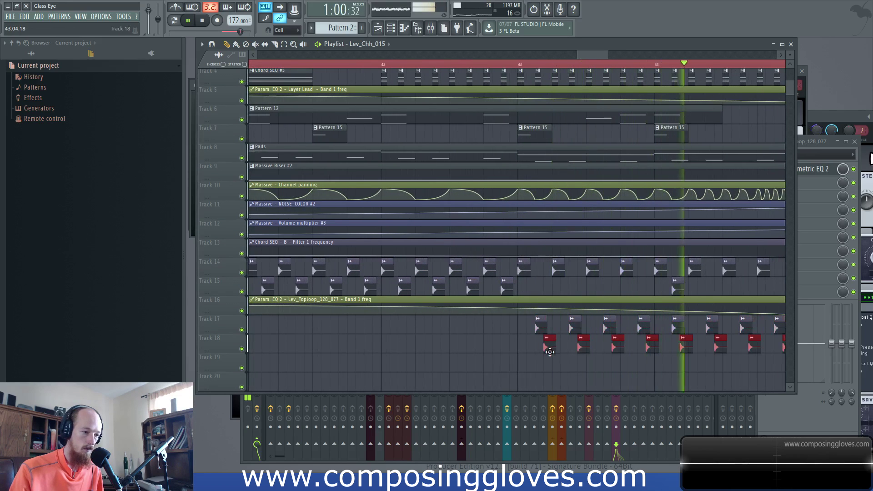
drag(673, 341, 581, 332)
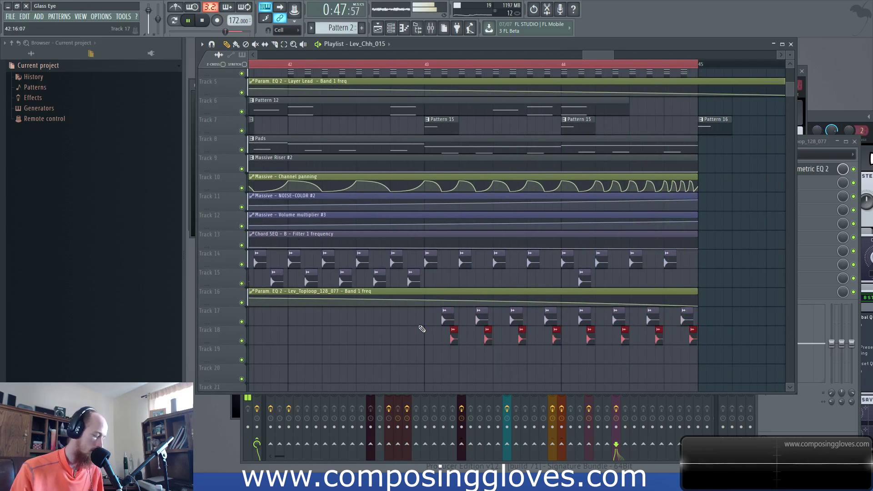
scroll(364, 276, down, 5)
drag(364, 276, 636, 310)
scroll(559, 268, down, 2)
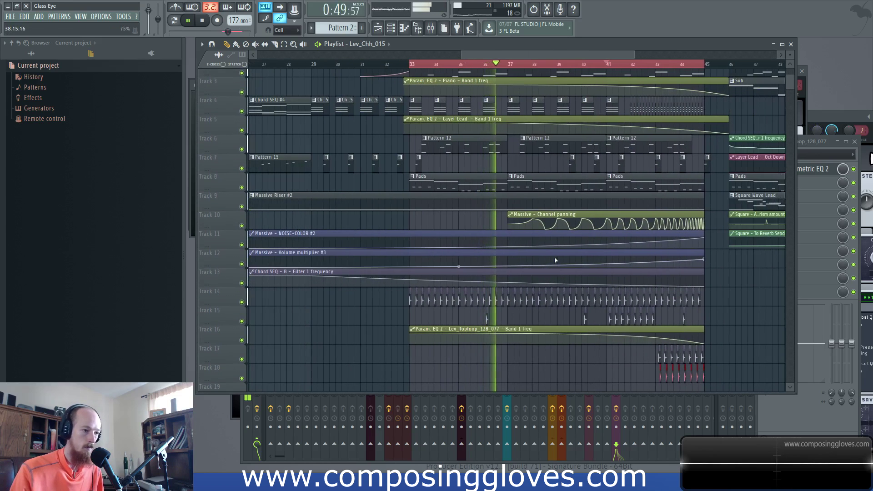
scroll(570, 255, down, 3)
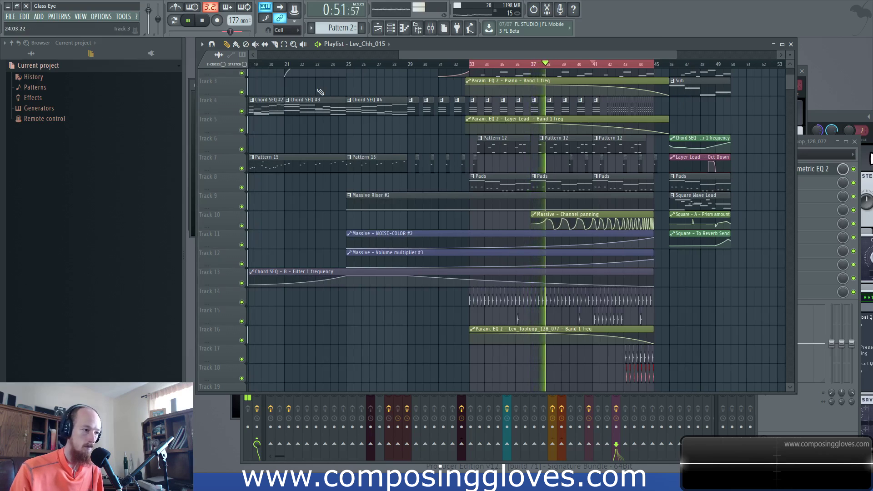
Show the Unsorted channels, create Pattern 17 and open the piano roll of the Square channel
key(F6)
click(375, 129)
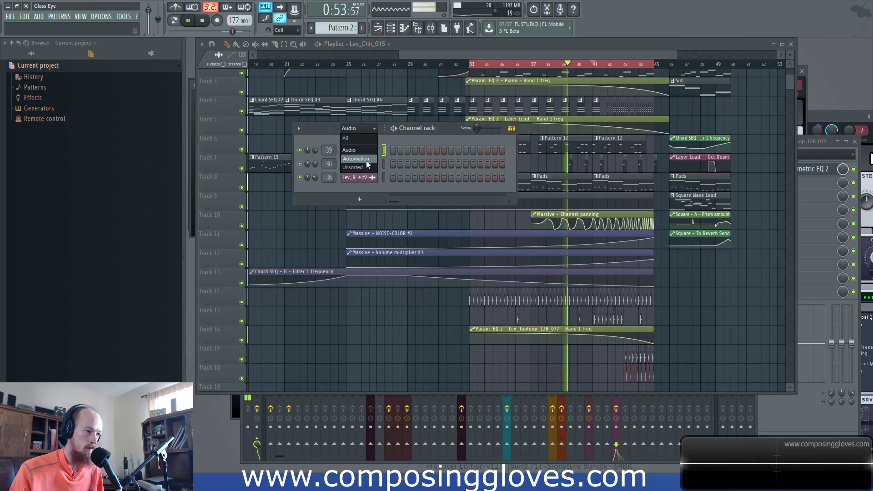
click(364, 163)
click(362, 29)
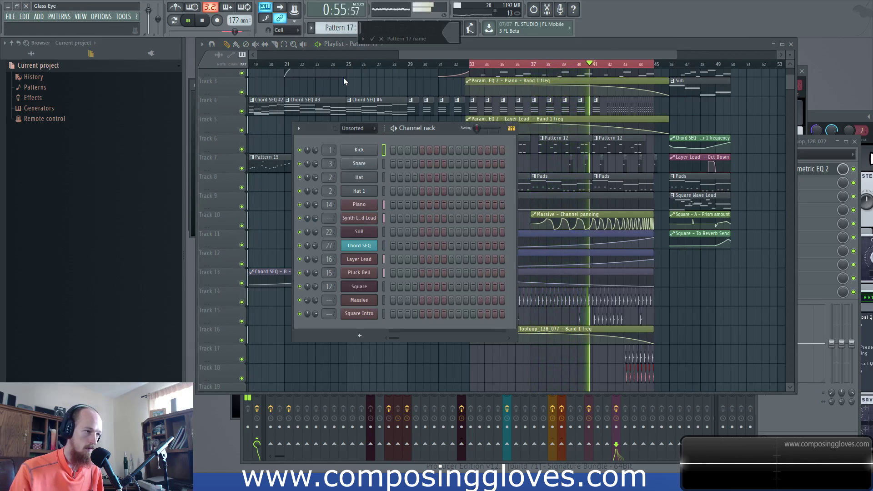
right_click(361, 287)
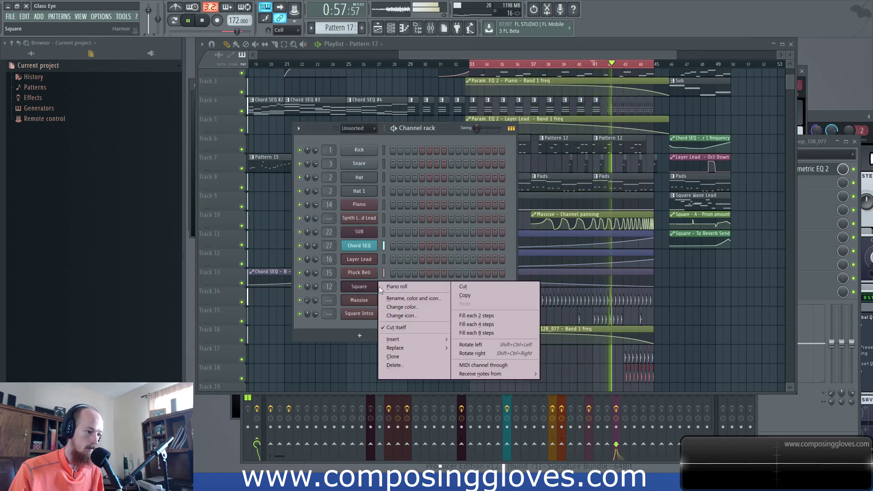
click(400, 287)
Place an A4 note one bar long at the start of bar 1 in the Square piano roll
mouse_move(364, 300)
mouse_down()
mouse_move(328, 301)
mouse_move(330, 312)
mouse_move(292, 191)
mouse_move(318, 202)
mouse_up()
scroll(554, 234, up, 1)
scroll(561, 245, down, 7)
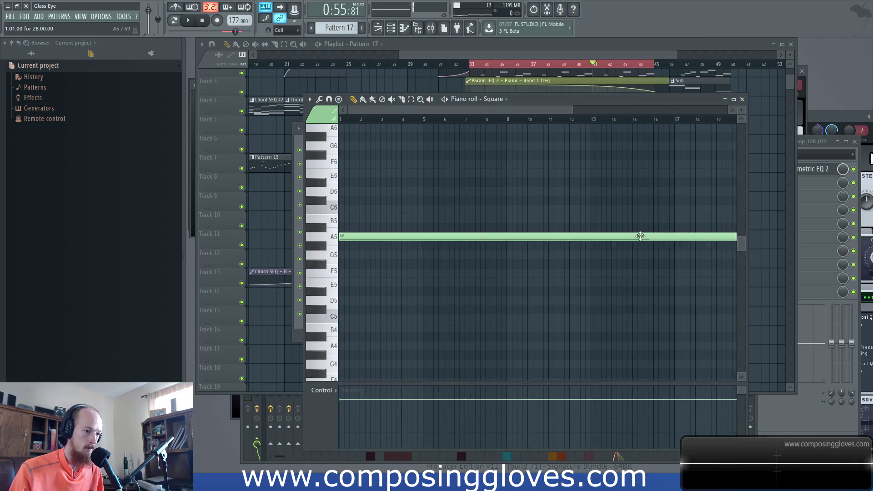
drag(716, 234, 374, 249)
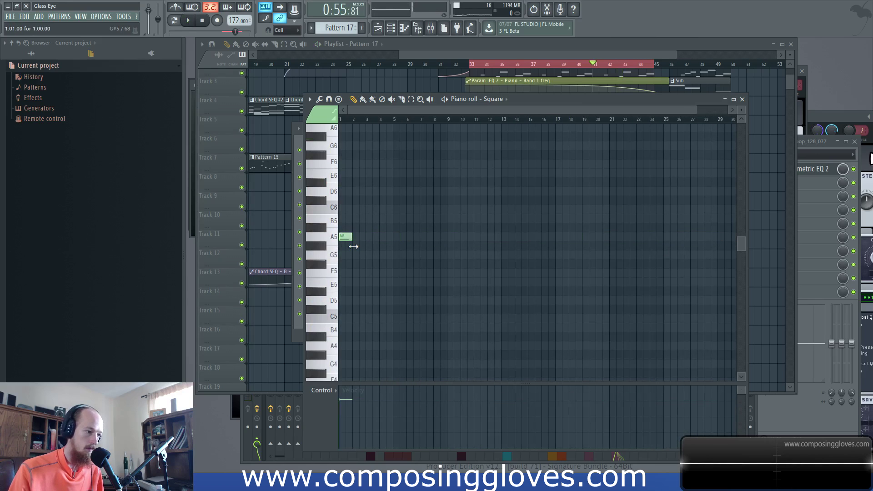
ctrl+scroll(353, 246, up, 8)
key(space)
key(space)
drag(412, 239, 394, 343)
Add an E5 note four steps long at step 5 of bar 1 and audition the pattern
drag(394, 261, 404, 281)
key(space)
key(space)
key(space)
drag(487, 283, 391, 282)
key(space)
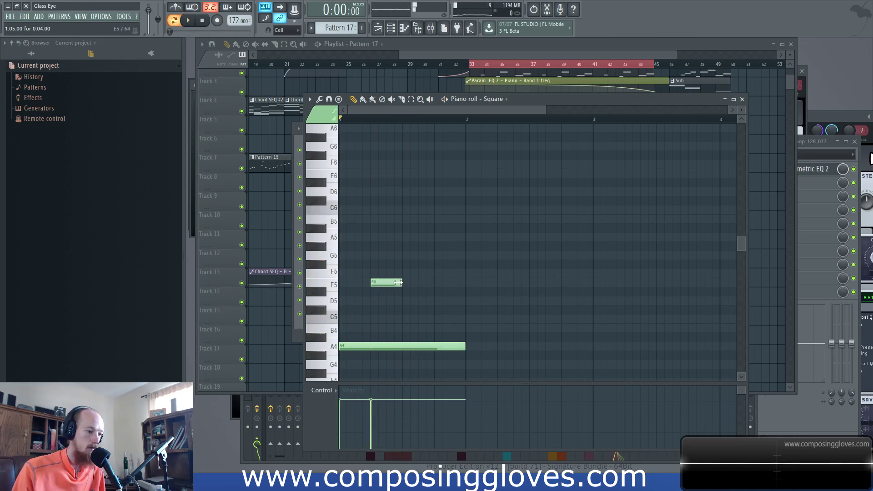
Try a D5 note directly after the E5 note and a 12-step A4 note while auditioning
click(406, 298)
key(space)
key(space)
key(space)
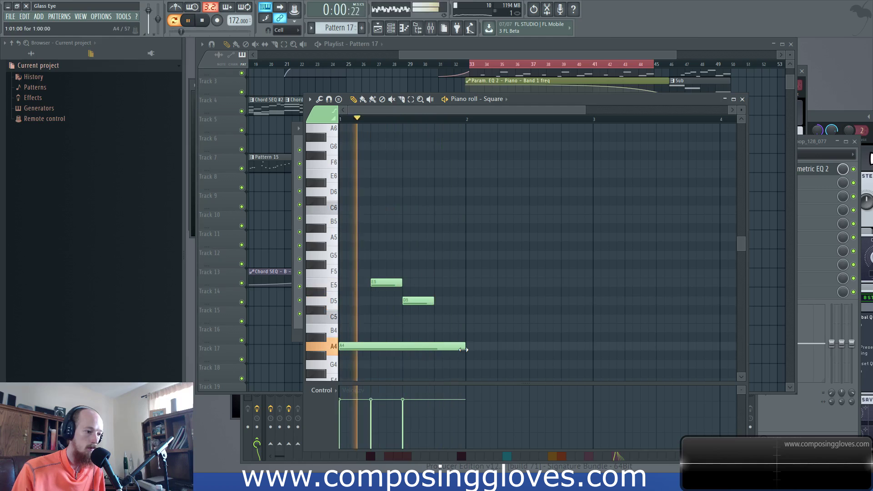
drag(464, 348, 433, 347)
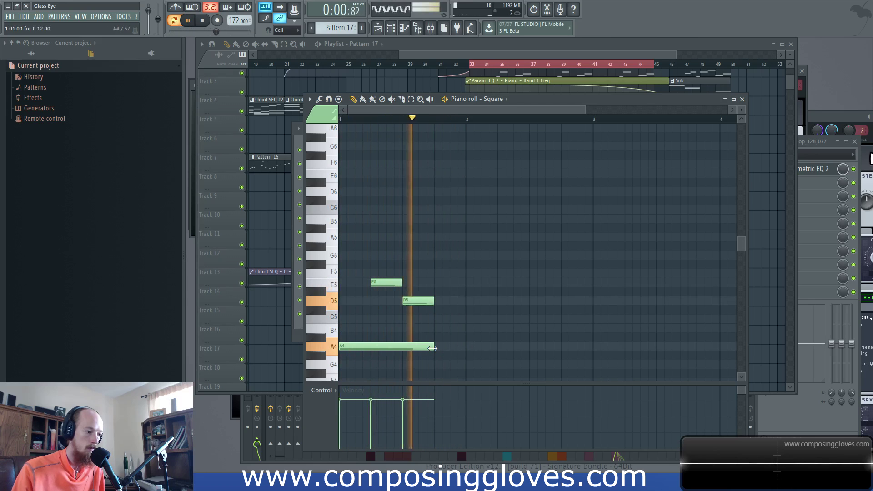
key(space)
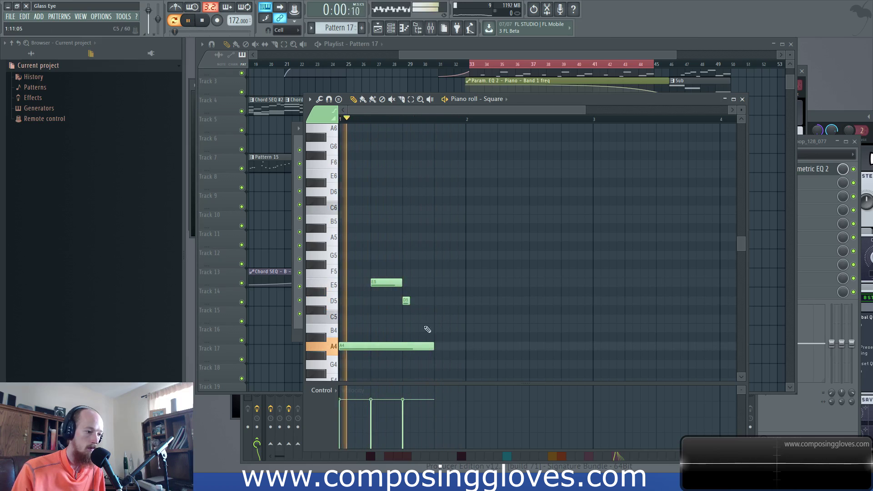
Shorten the A4 note to seven steps and remove the D5 note after auditioning the pattern
drag(433, 348, 387, 348)
key(space)
key(space)
key(space)
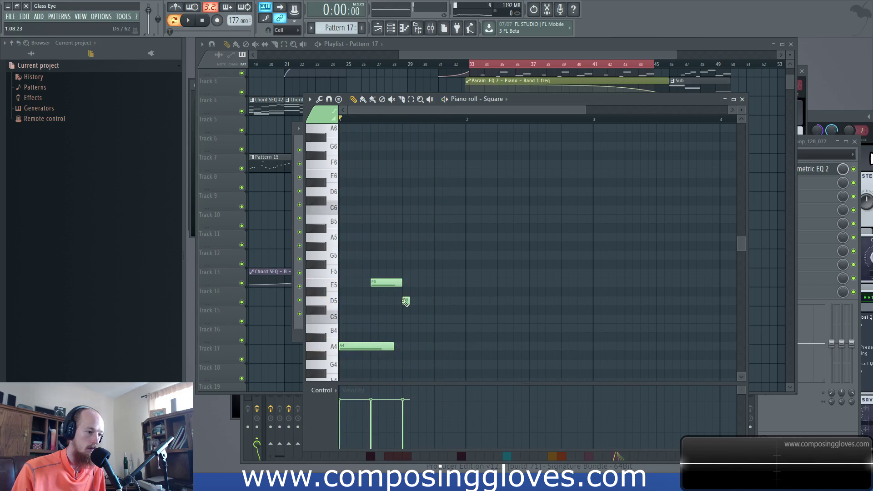
key(space)
key(space)
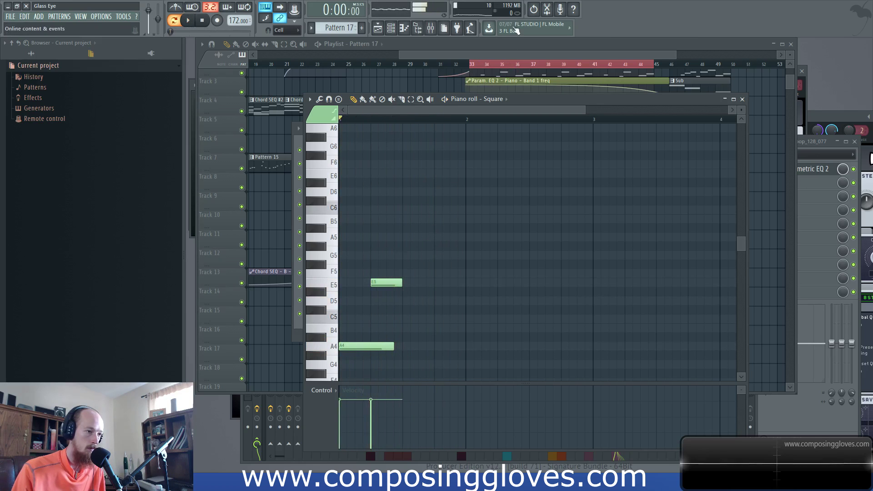
Place a Pattern 17 clip at bar 33 on playlist track 19 and set the time selection to bar 33
click(506, 56)
scroll(485, 293, down, 3)
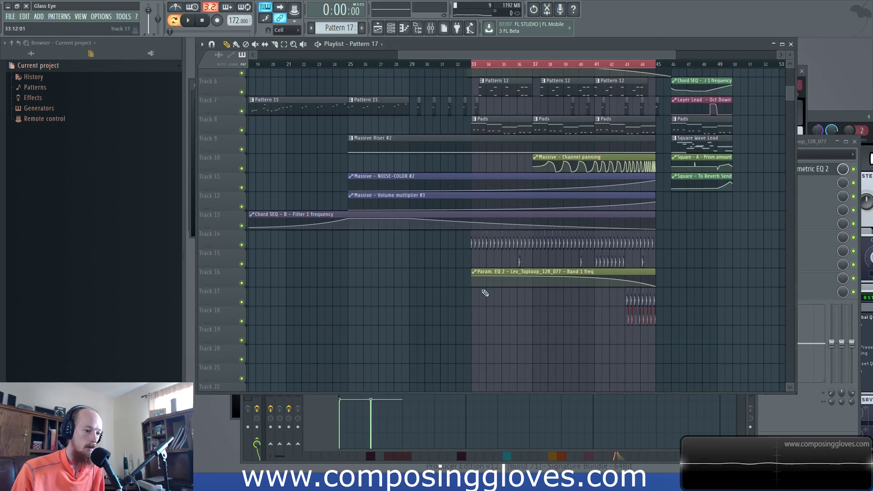
scroll(477, 73, up, 3)
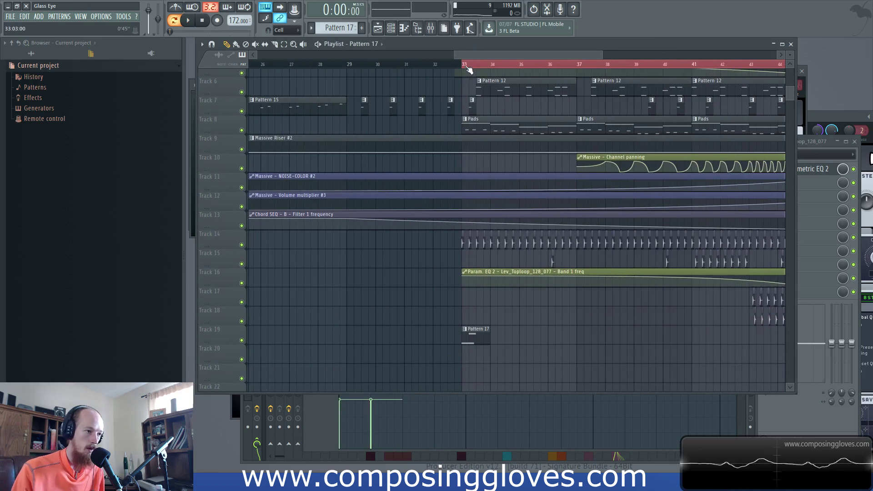
drag(469, 70, 495, 65)
Create an automation clip for the Square synth's part A Filter 1 frequency and move it to track 18 at bar 33
double_click(484, 331)
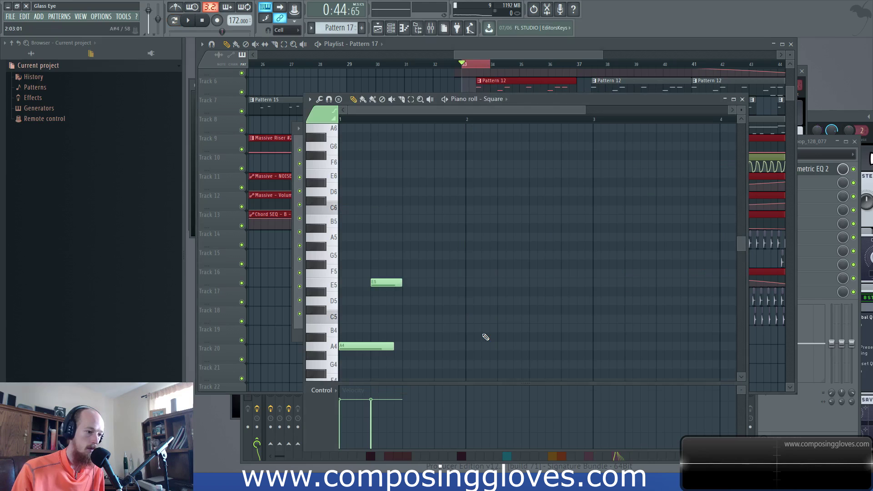
key(F6)
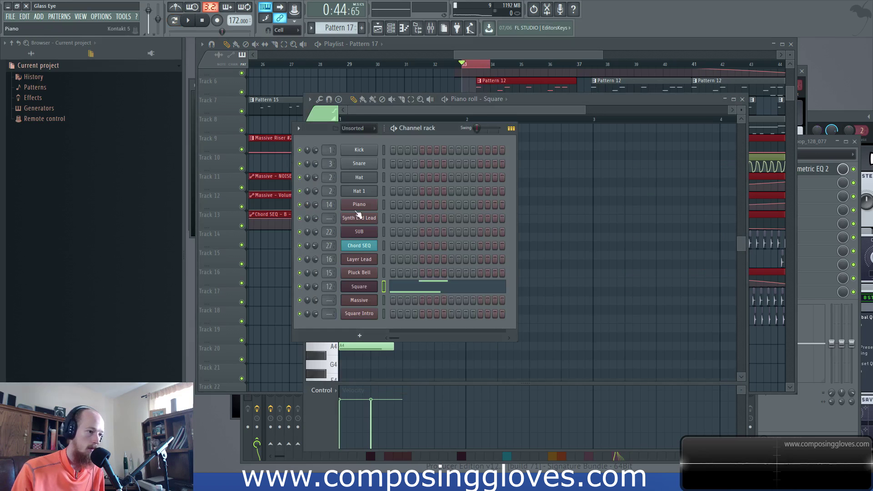
click(367, 289)
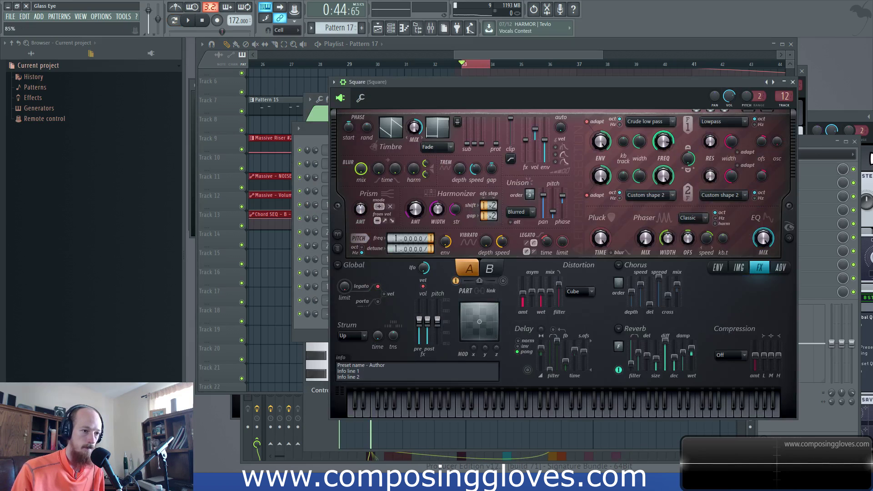
right_click(663, 142)
click(693, 232)
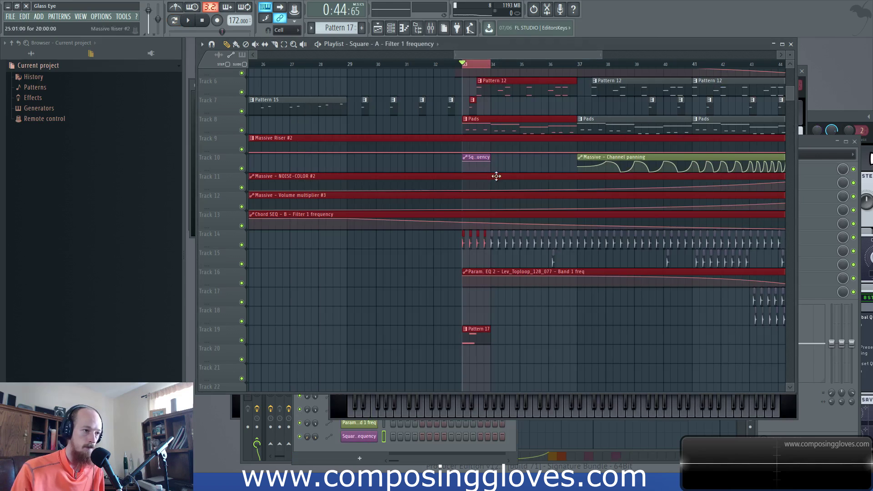
drag(479, 157, 483, 335)
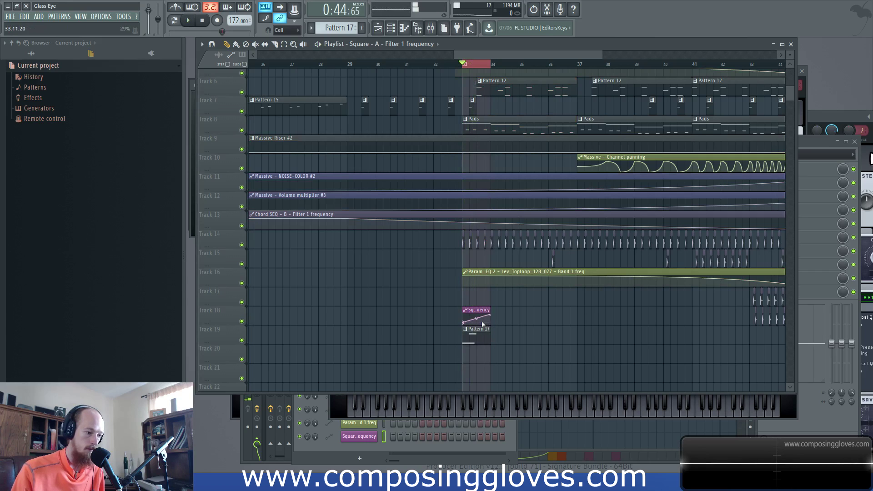
Enlarge track 18 and shape the Filter 1 frequency automation to stay low before rising steeply late in bar 33
key(space)
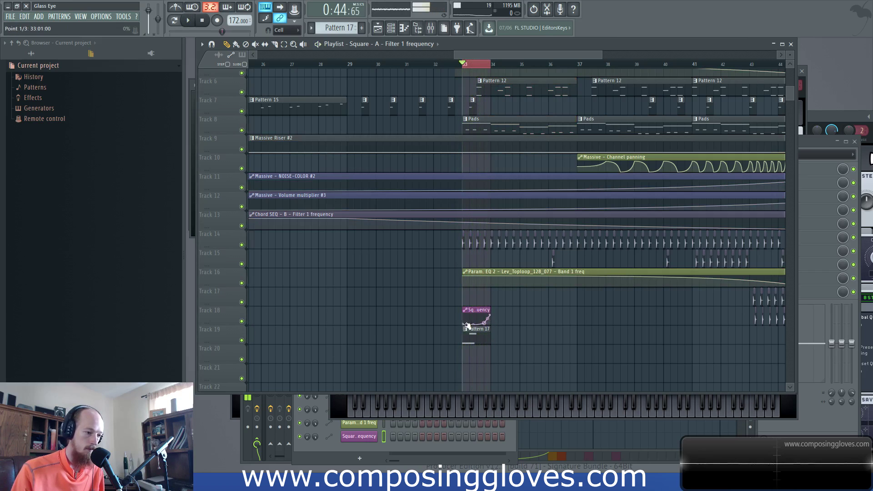
scroll(468, 328, up, 4)
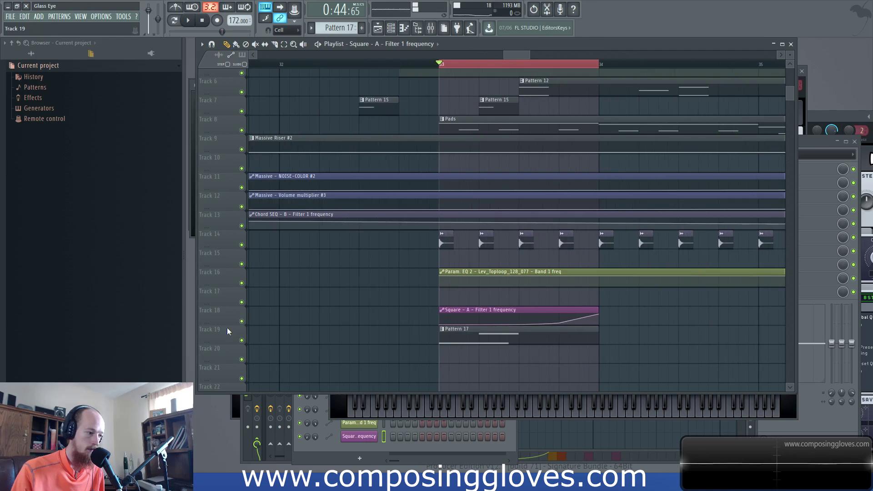
drag(209, 322, 205, 373)
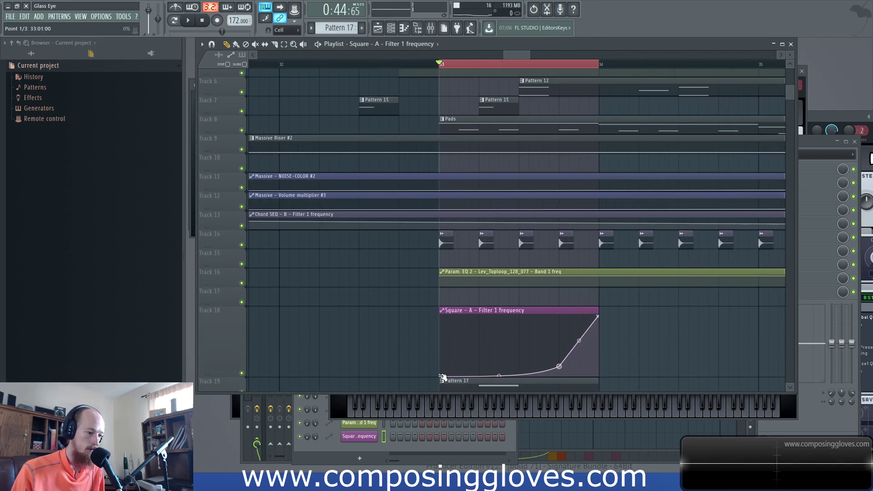
key(space)
drag(441, 372, 441, 367)
scroll(565, 343, down, 3)
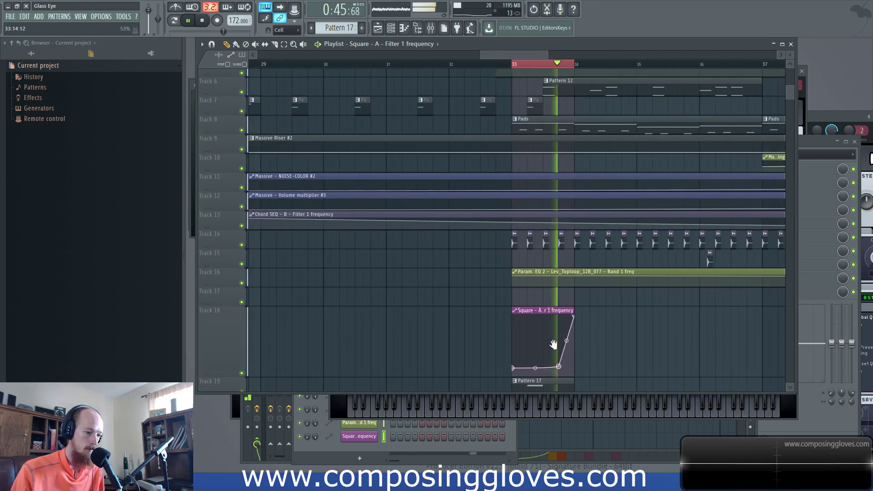
Delete the end point of the Filter 1 frequency automation and extend its clip to bar 45
scroll(564, 344, down, 1)
right_click(477, 289)
click(495, 302)
scroll(641, 298, down, 4)
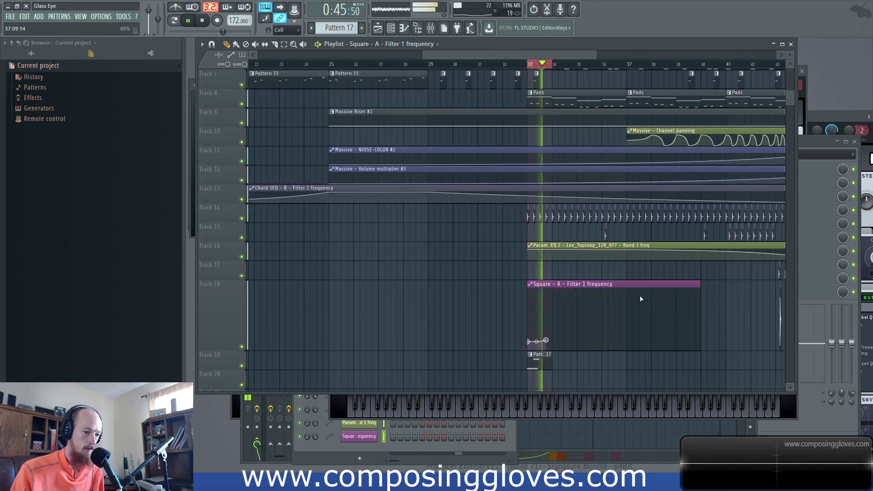
scroll(641, 299, down, 4)
drag(655, 287, 700, 289)
scroll(616, 339, up, 4)
Add a three-step A4 note at step 13 of bar 1 and a 12-step G4 note at bar 2 in Pattern 17
drag(574, 349, 453, 236)
key(space)
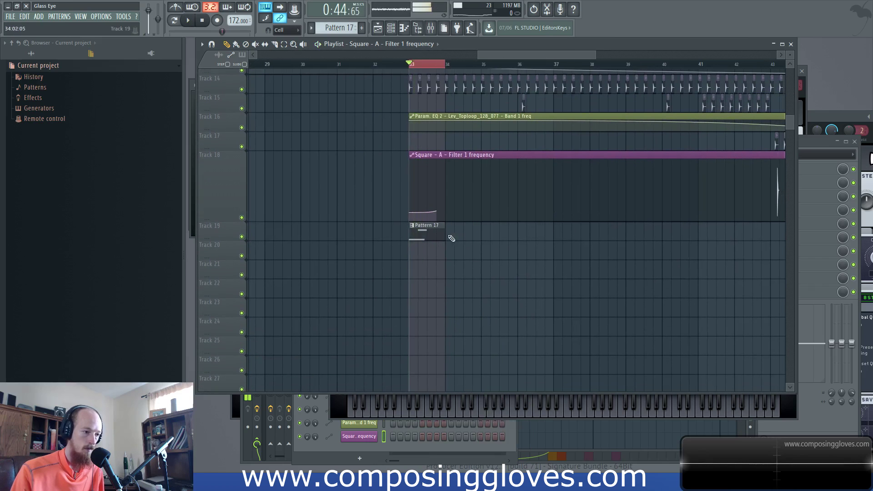
double_click(440, 233)
key(space)
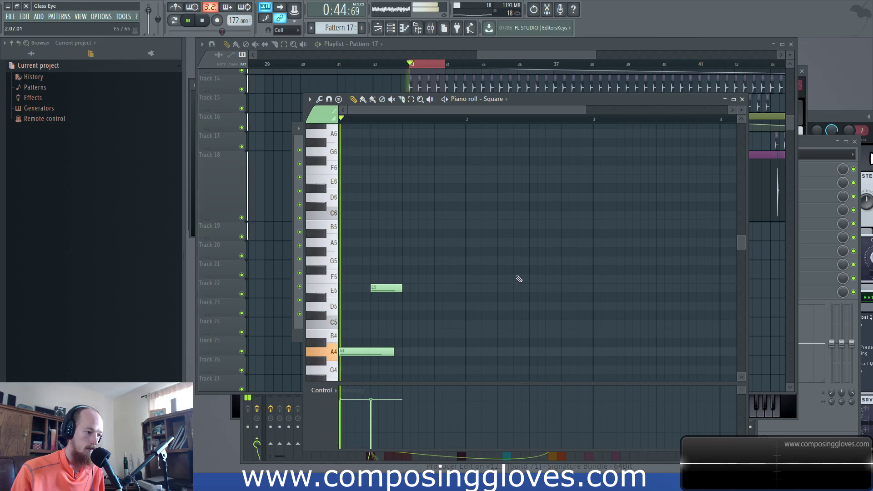
key(space)
drag(488, 353, 459, 355)
key(space)
scroll(473, 327, down, 3)
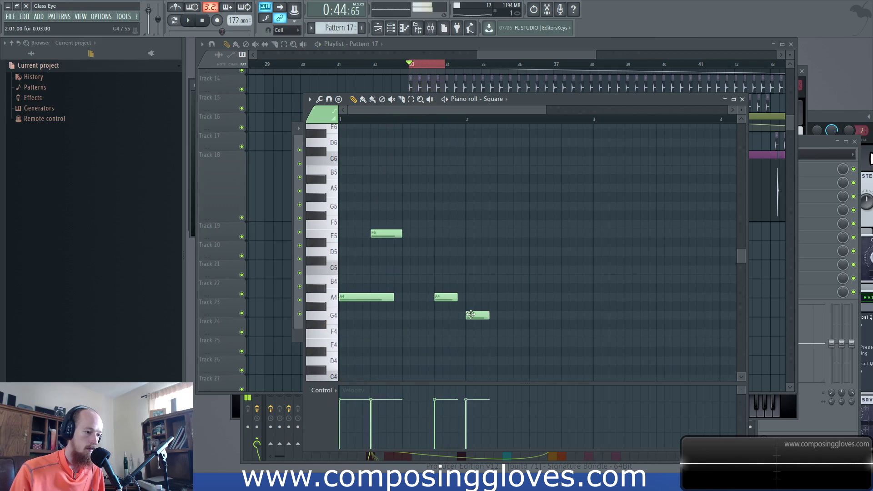
drag(485, 315, 561, 315)
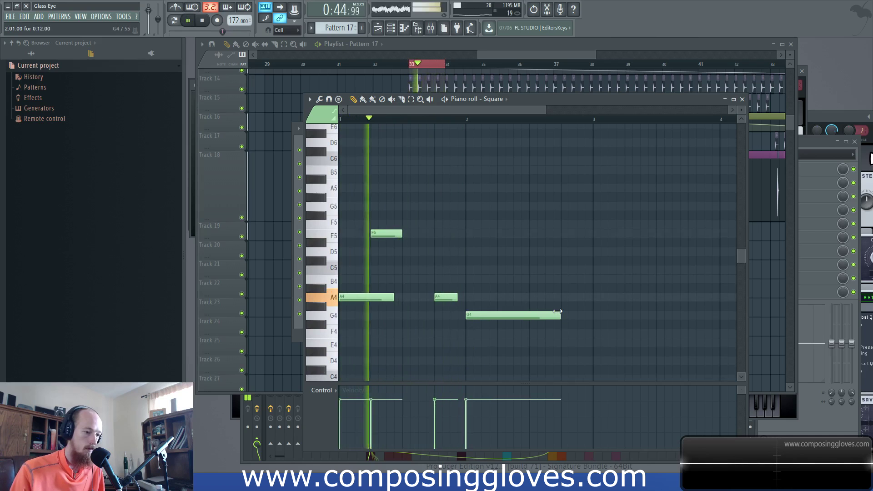
Set the time selection to bars 33 and 34 and extend the Pattern 17 clip on track 19 to bar 45
click(488, 54)
ctrl+drag(415, 69, 482, 69)
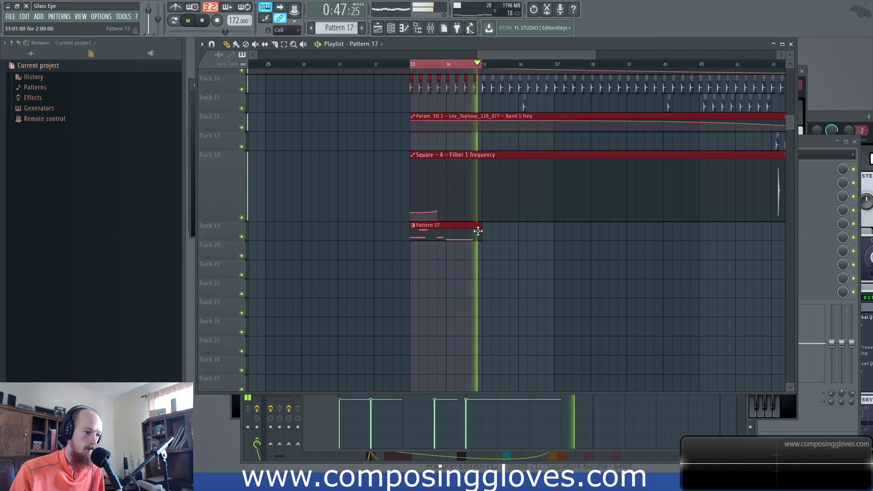
drag(479, 233, 571, 239)
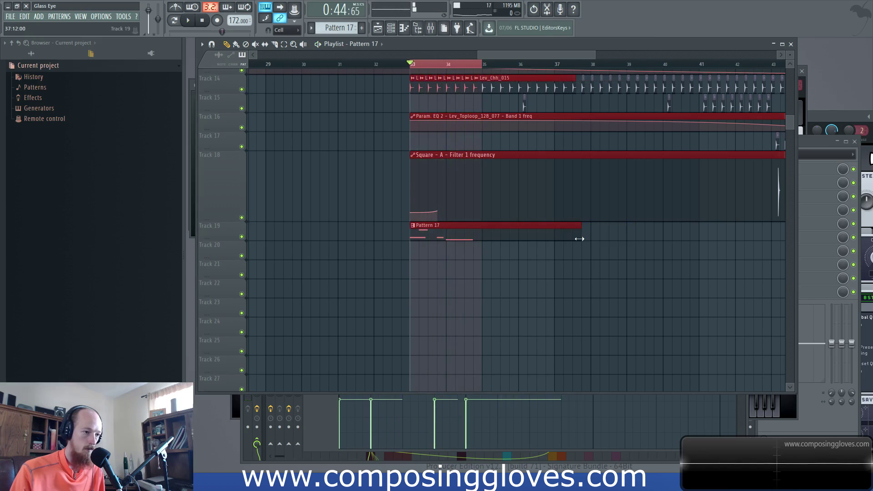
key(ctrl+z)
scroll(567, 241, down, 3)
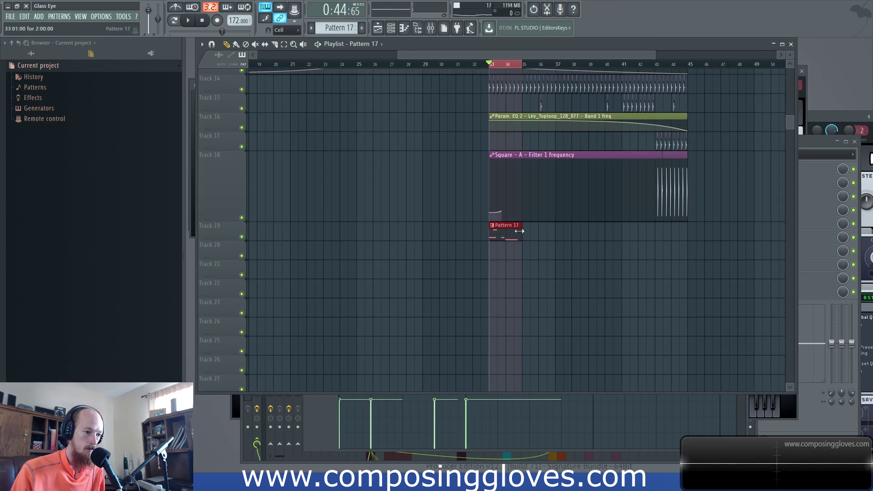
double_click(517, 231)
click(525, 55)
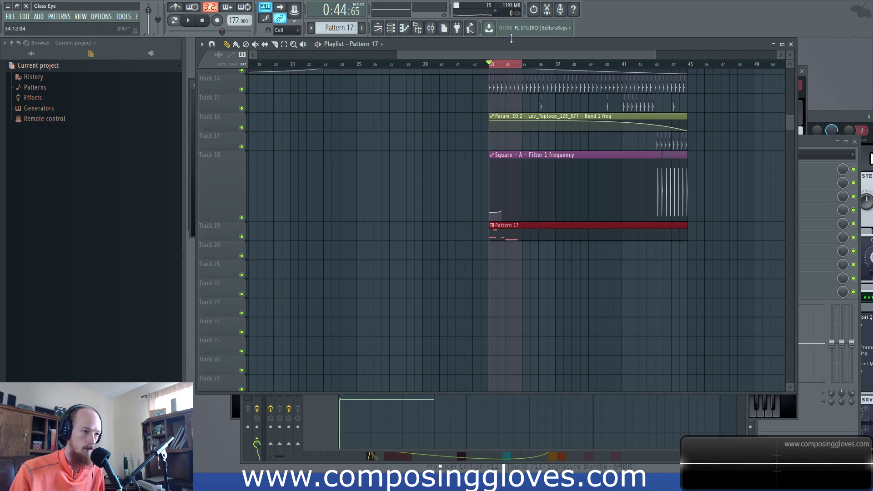
Extend the time selection to span bars 33 through 44 and play back the section
drag(494, 66, 673, 72)
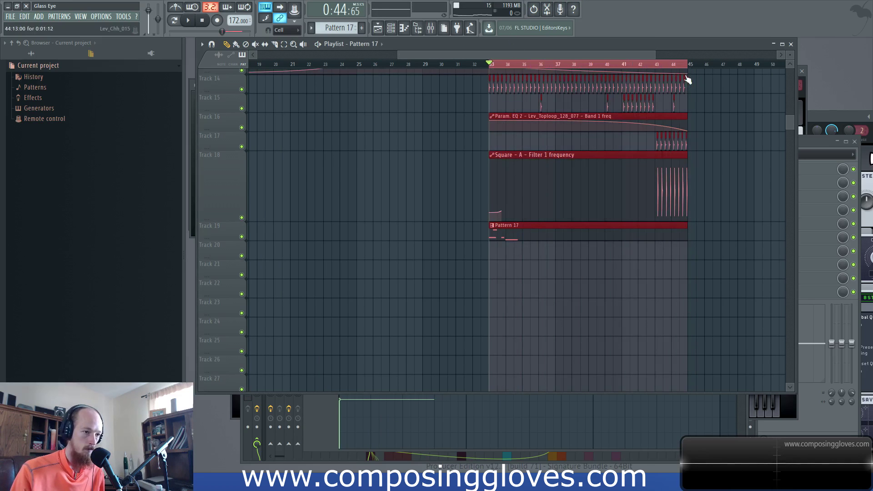
key(space)
key(space)
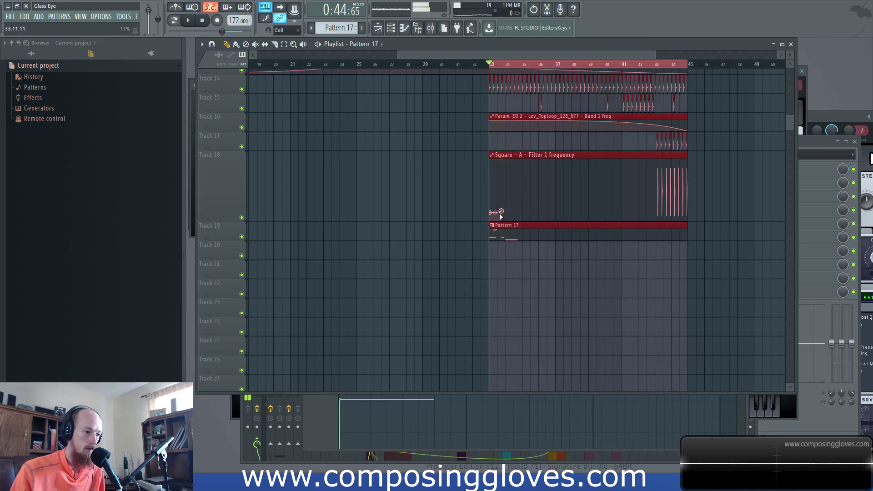
Move the Filter 1 frequency clip to track 20 at bar 33 and shape its automation to rise gradually toward bar 45
click(501, 212)
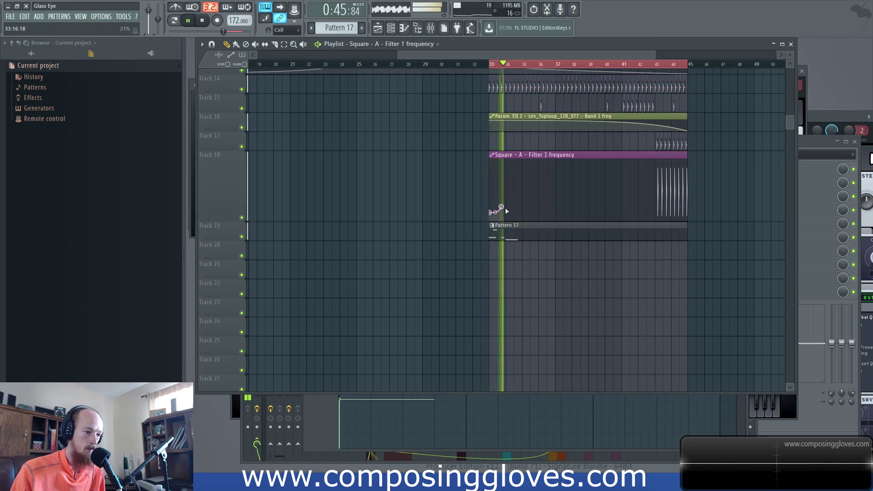
drag(505, 208, 515, 214)
key(space)
key(space)
drag(531, 171, 522, 251)
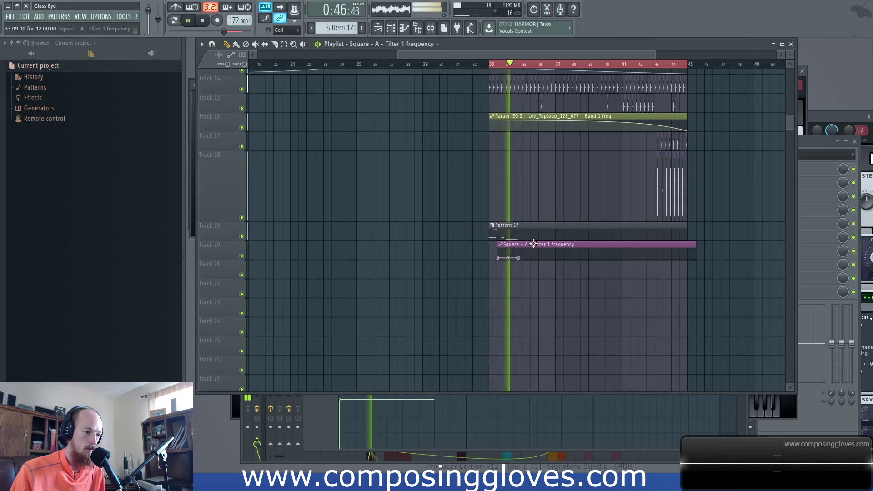
right_click(685, 249)
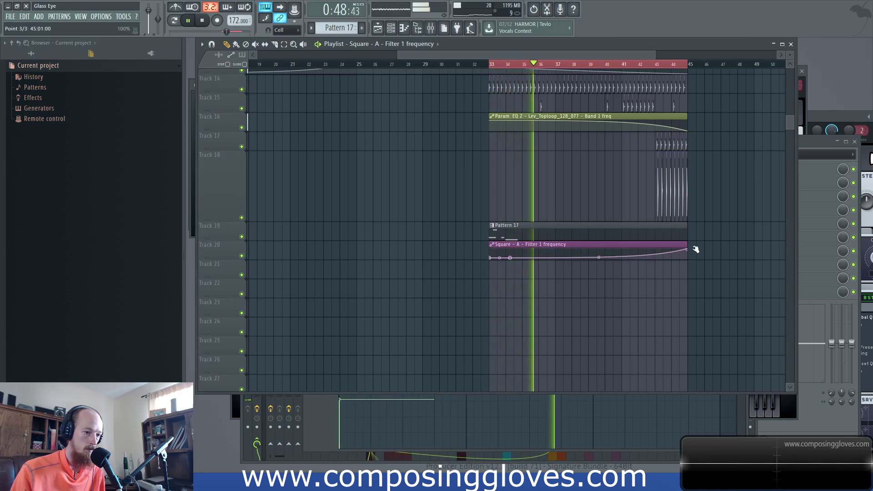
Add a 12-step F4 note at bar 3 and a 12-step E4 note at bar 4 in Pattern 17
double_click(551, 238)
key(space)
key(space)
scroll(599, 223, down, 2)
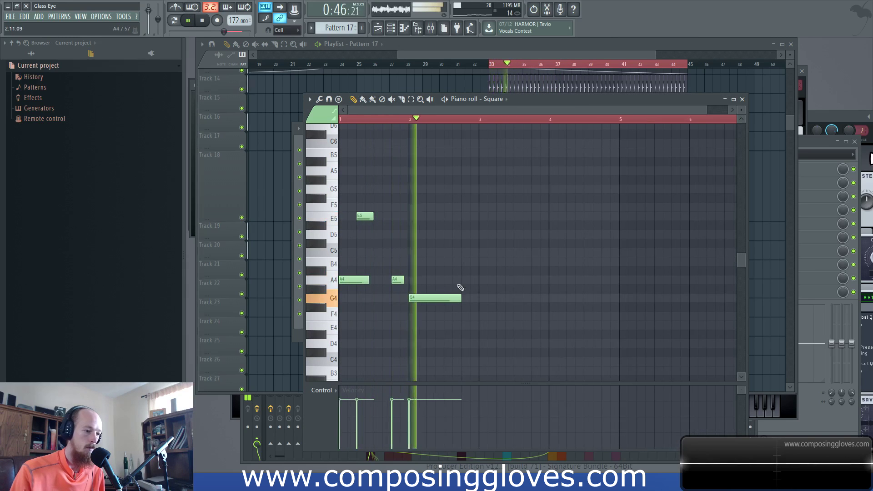
click(488, 316)
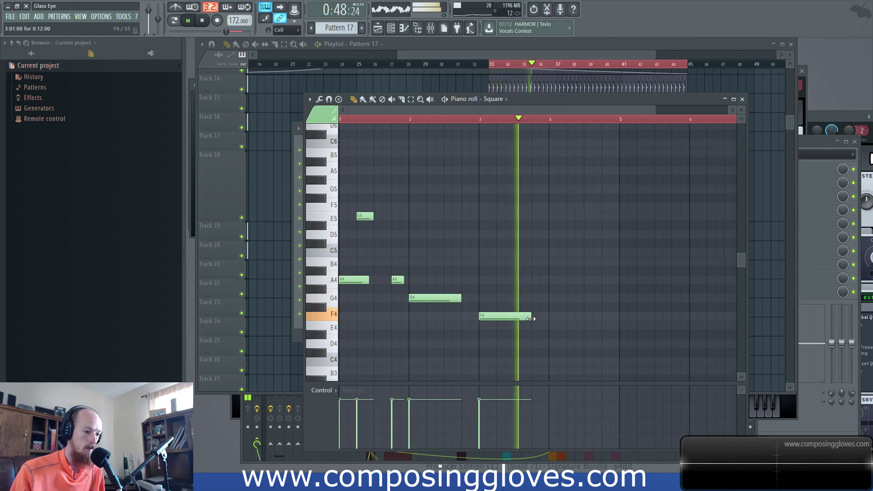
key(space)
scroll(594, 292, down, 1)
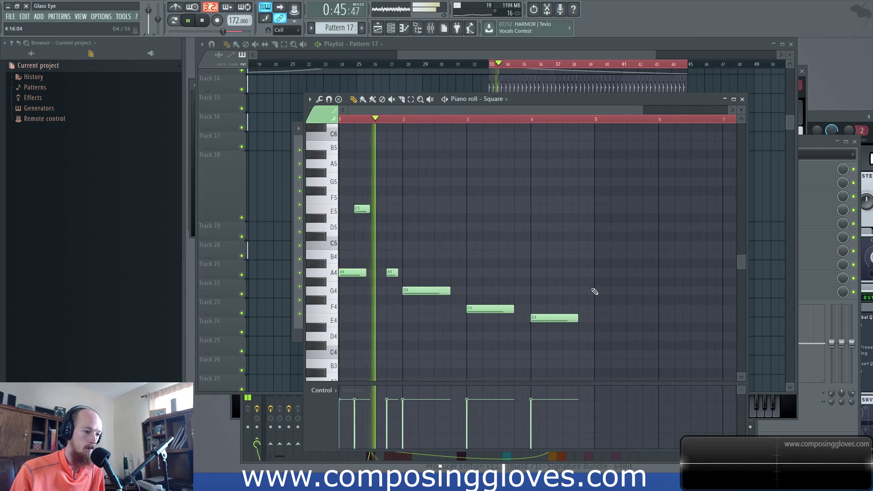
Add an eight-step G#4 note at step 9 of bar 4 and an eight-step A4 note at bar 5
click(543, 264)
drag(580, 264, 573, 282)
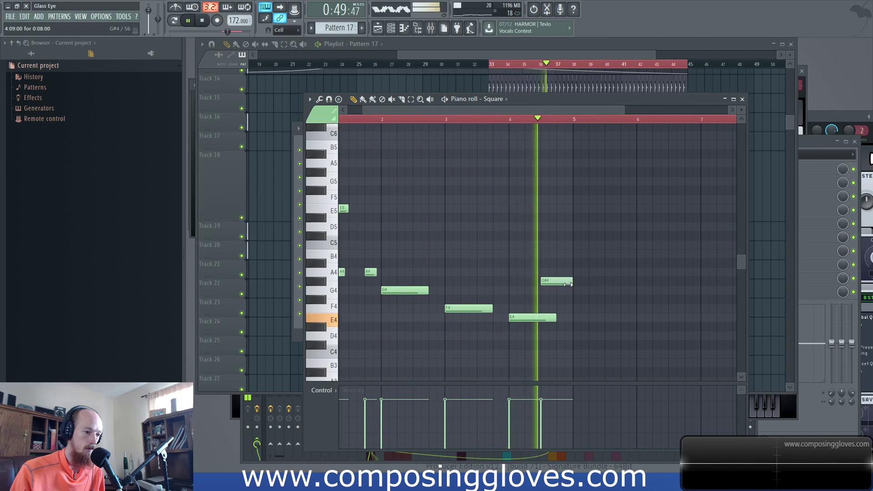
click(592, 245)
drag(591, 245, 590, 261)
key(space)
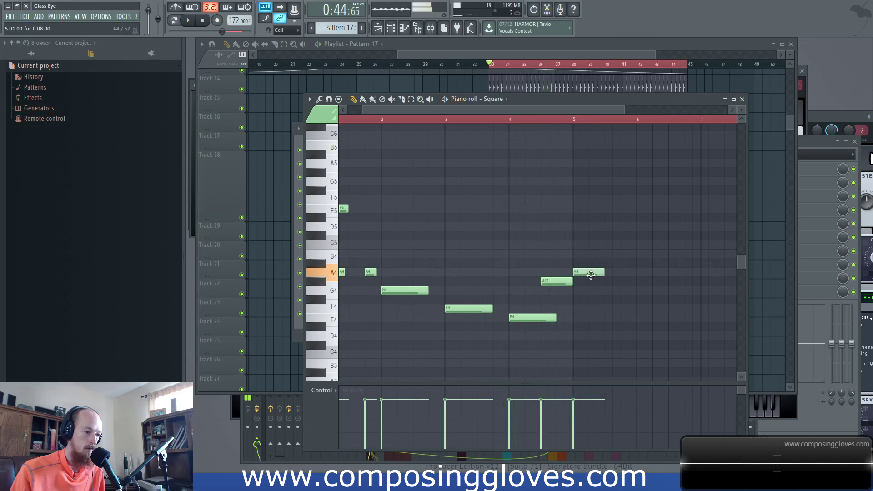
Add eight-step G5 and A5 notes at steps 5 and 9 of bar 5 and play back the line
click(591, 180)
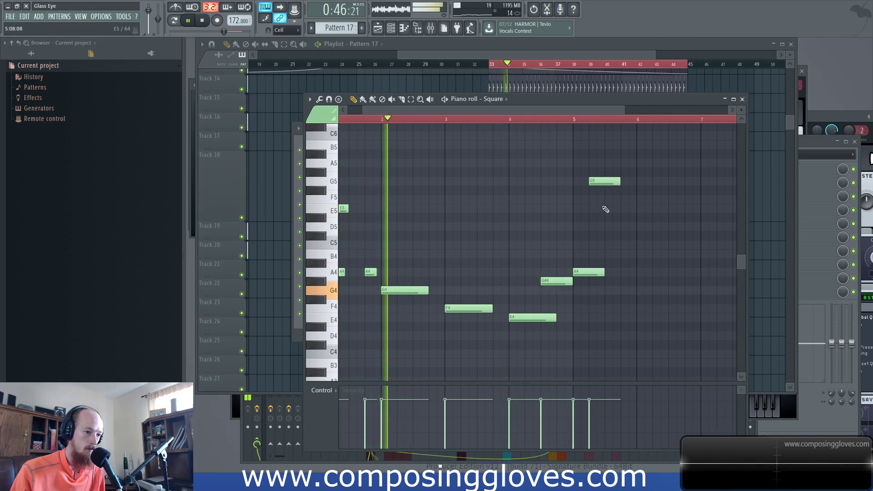
scroll(584, 196, up, 2)
click(560, 186)
scroll(580, 186, up, 2)
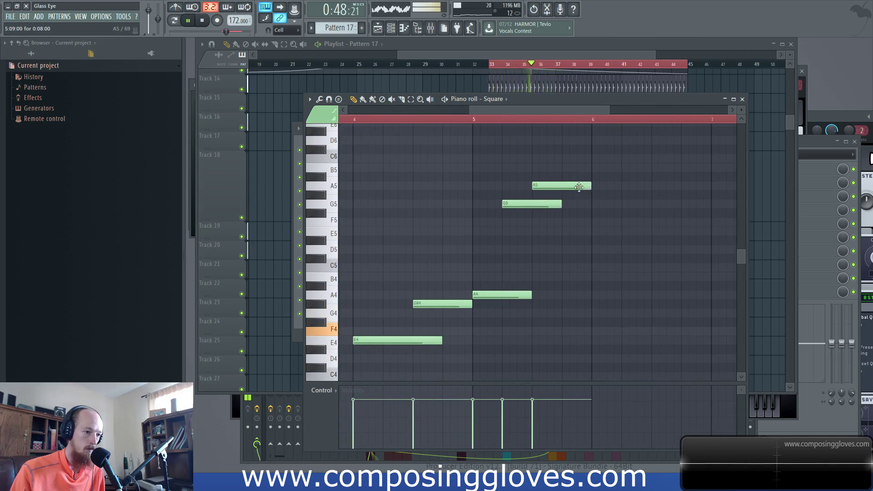
drag(579, 187, 537, 244)
scroll(528, 297, up, 2)
drag(535, 295, 482, 303)
key(space)
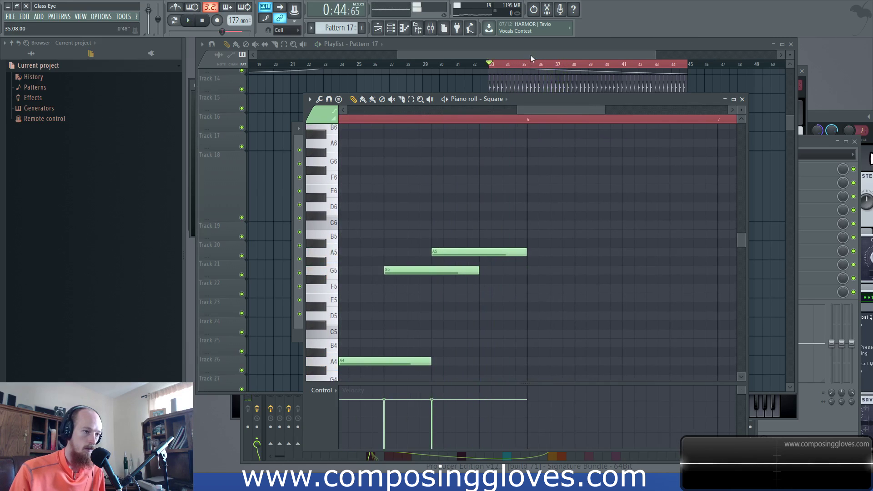
Remove the Filter 1 frequency automation clip from track 20 in the playlist
key(F7)
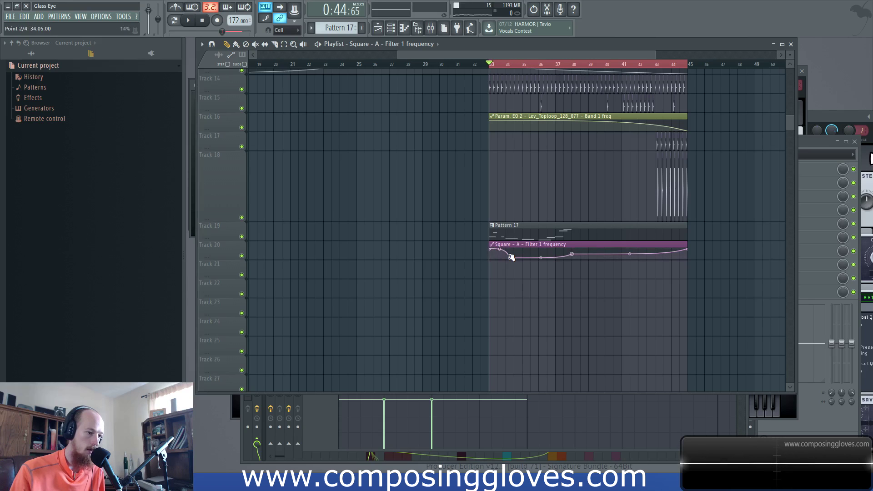
right_click(572, 253)
key(space)
Create an automation clip for the pluck decay length of the Square synth's part A
key(F6)
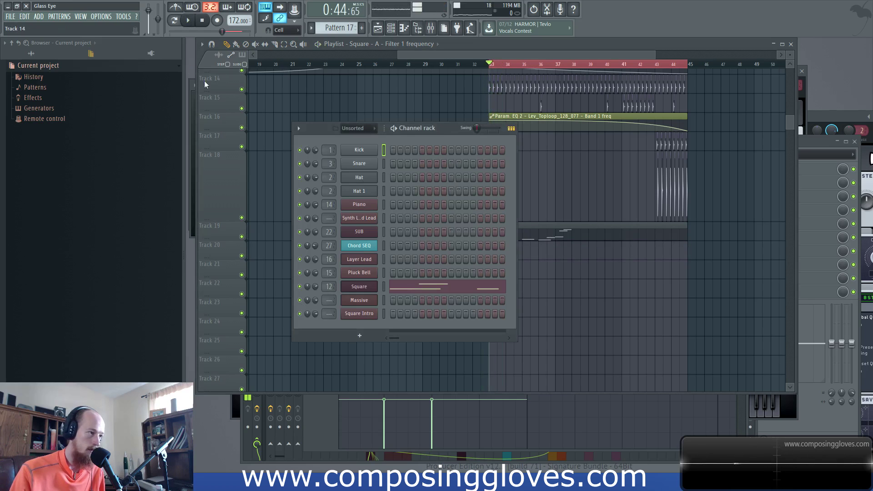
click(359, 286)
right_click(667, 138)
click(647, 160)
right_click(604, 237)
click(640, 324)
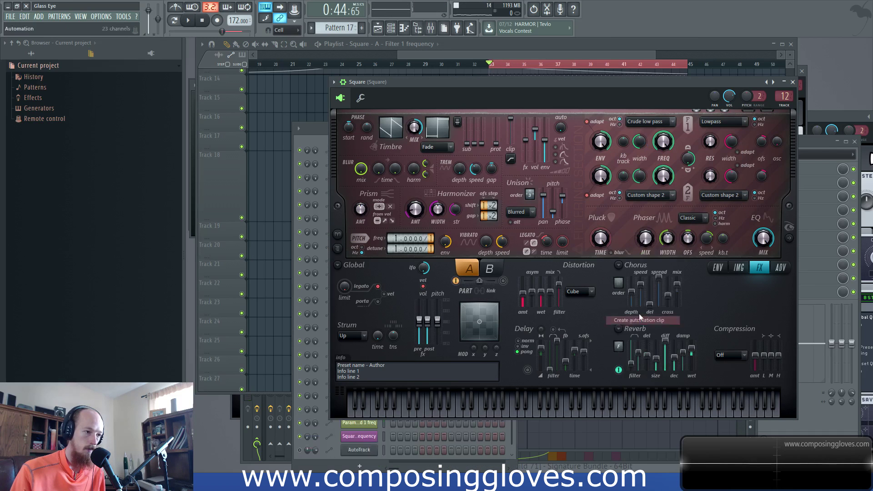
Lower the start point of the Pluck decay length automation on track 20 and curve it to rise toward bar 45
click(525, 45)
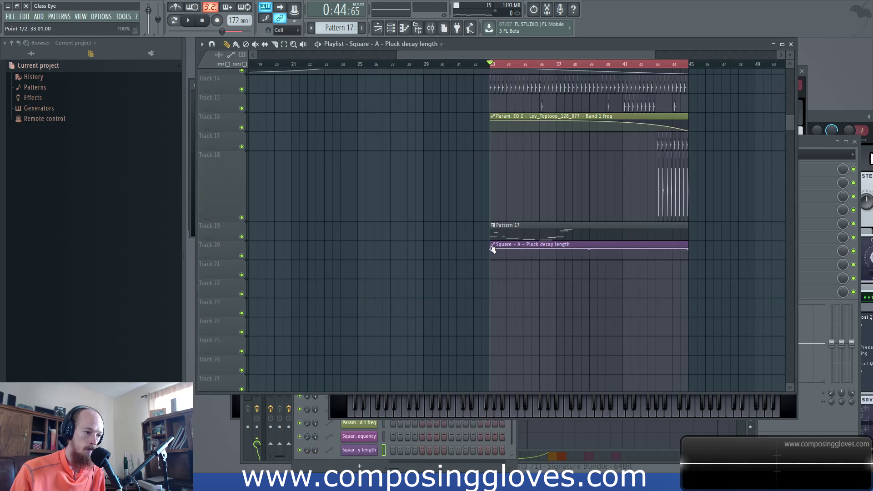
drag(492, 249, 490, 257)
key(space)
drag(590, 254, 541, 269)
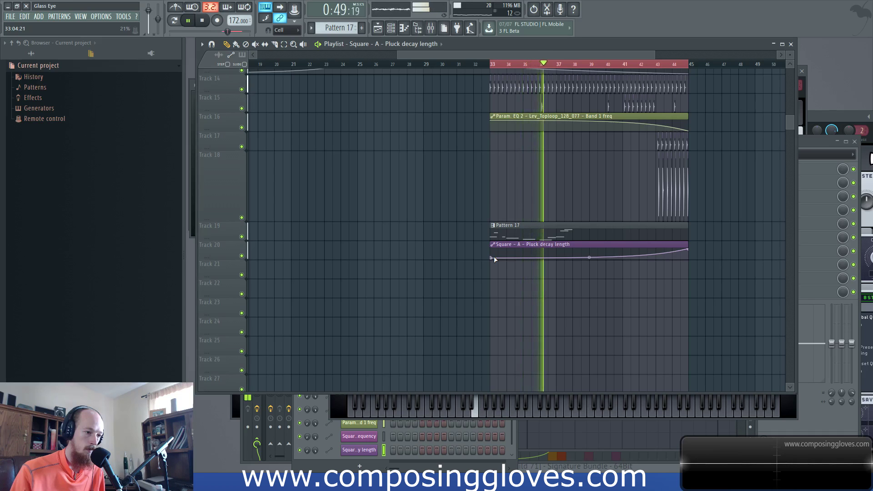
Play back the Pattern 17 notes with the pluck automation and audition notes on the Square synth
double_click(549, 236)
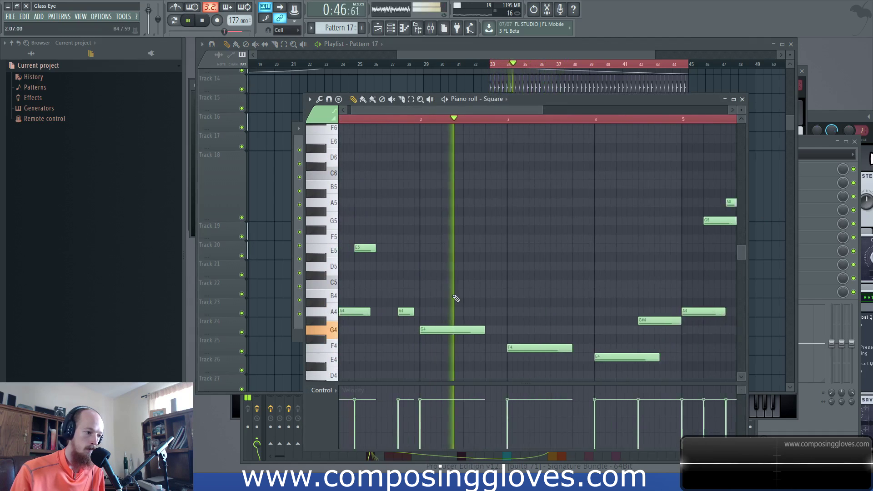
key(space)
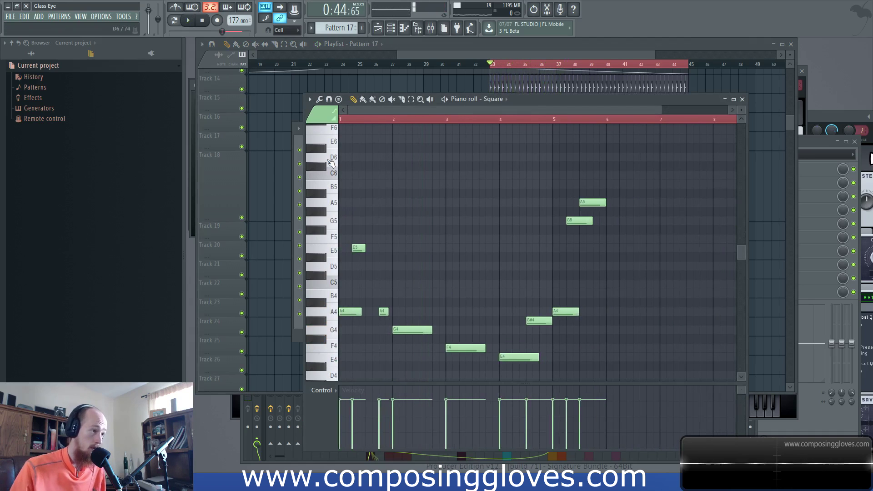
key(F6)
click(366, 287)
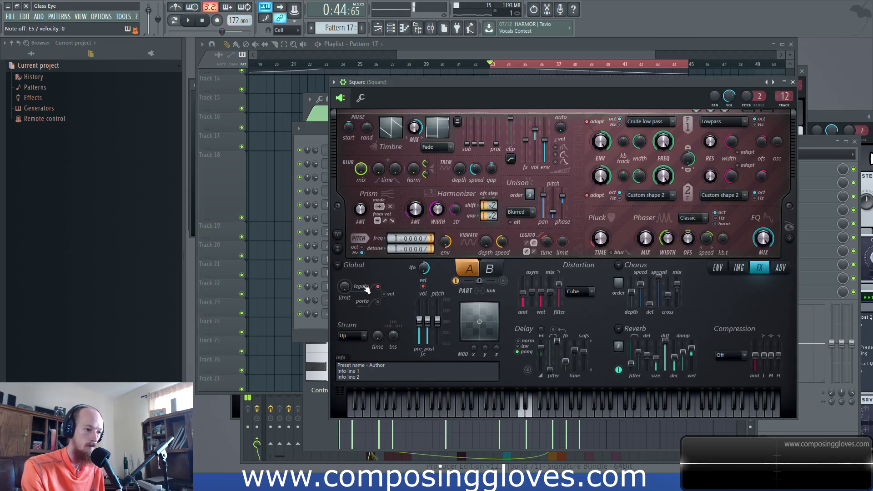
click(520, 48)
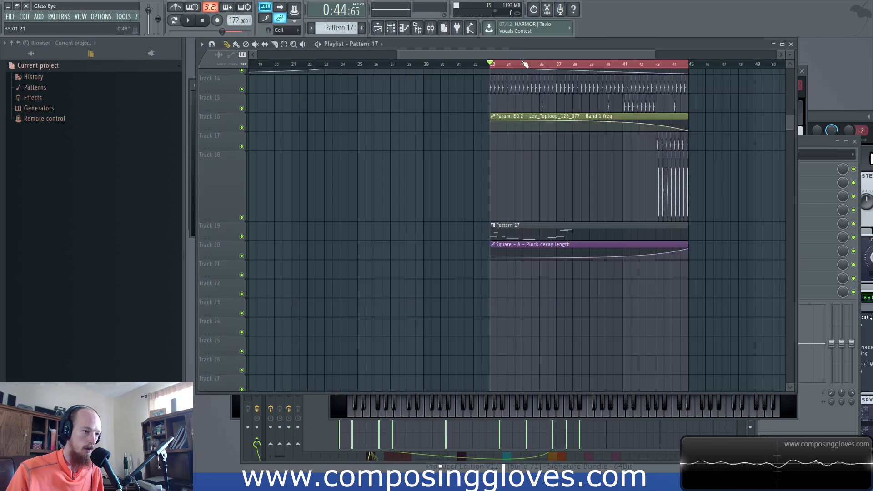
Shorten bar 2's opening G4 note to four steps and add four-step B4 and G4 notes at steps 5 and 13
double_click(524, 236)
key(space)
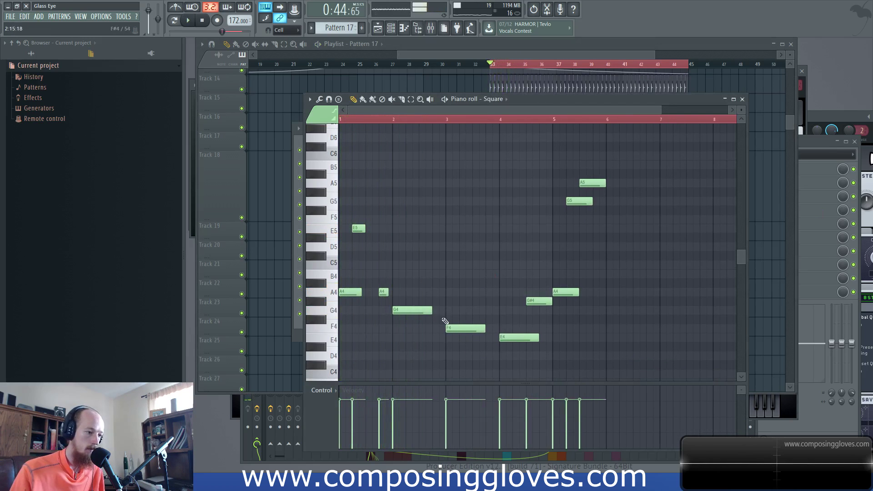
key(space)
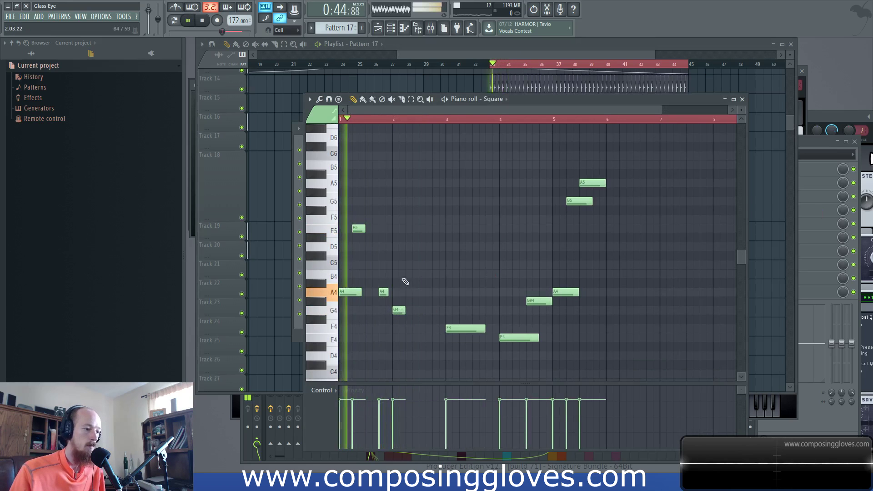
click(412, 274)
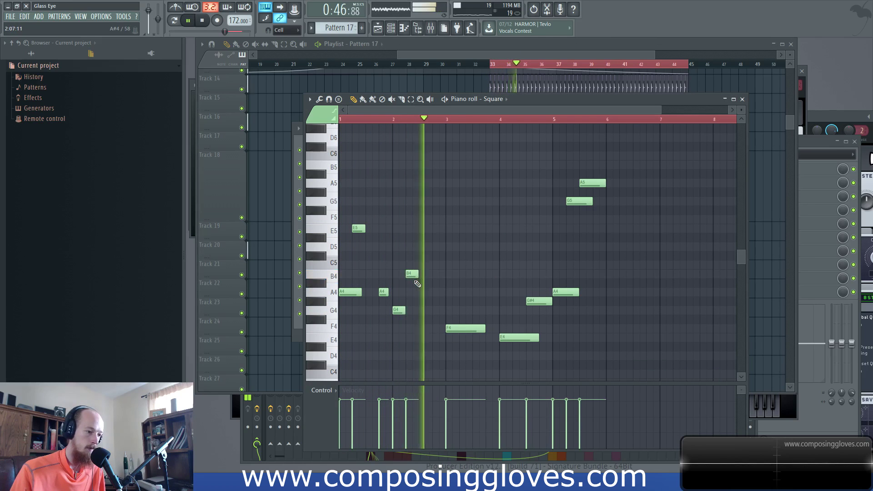
click(439, 293)
drag(440, 296, 440, 314)
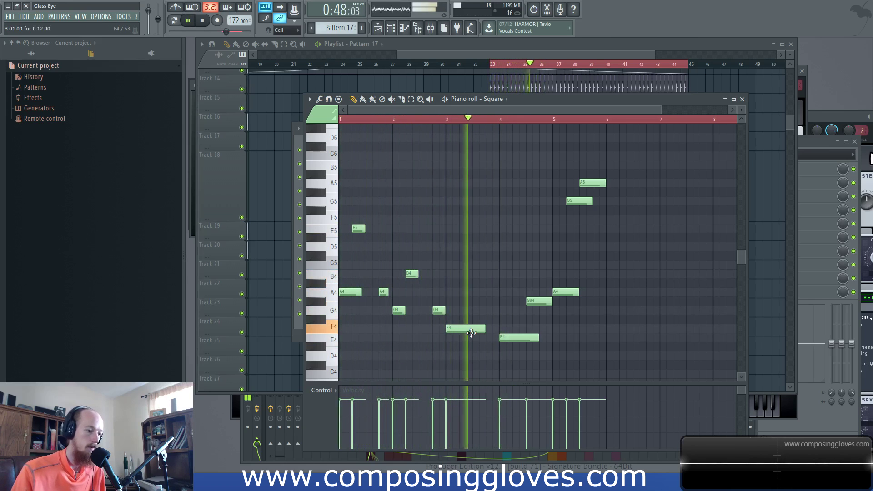
Add a four-step C6 note at bar 6 and shorten the G5 note in bar 5 to four steps
scroll(585, 262, up, 2)
scroll(586, 262, down, 2)
drag(578, 253, 497, 279)
scroll(540, 267, up, 2)
key(space)
click(548, 244)
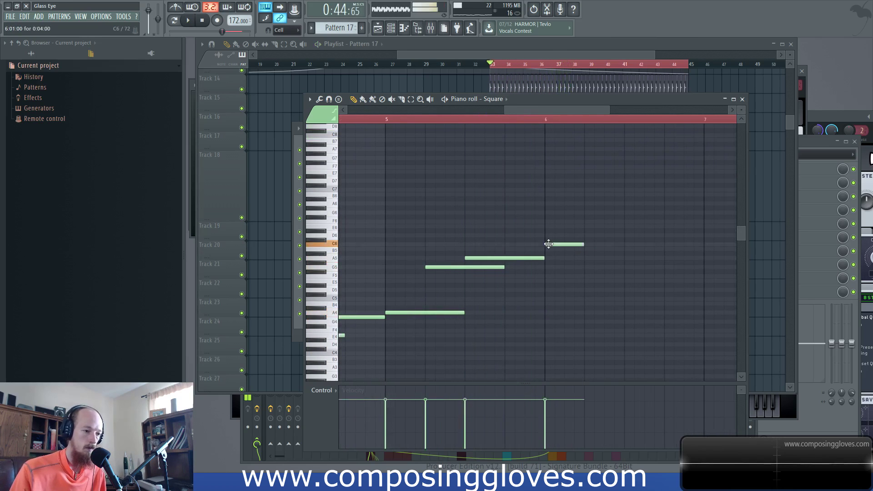
key(space)
key(space)
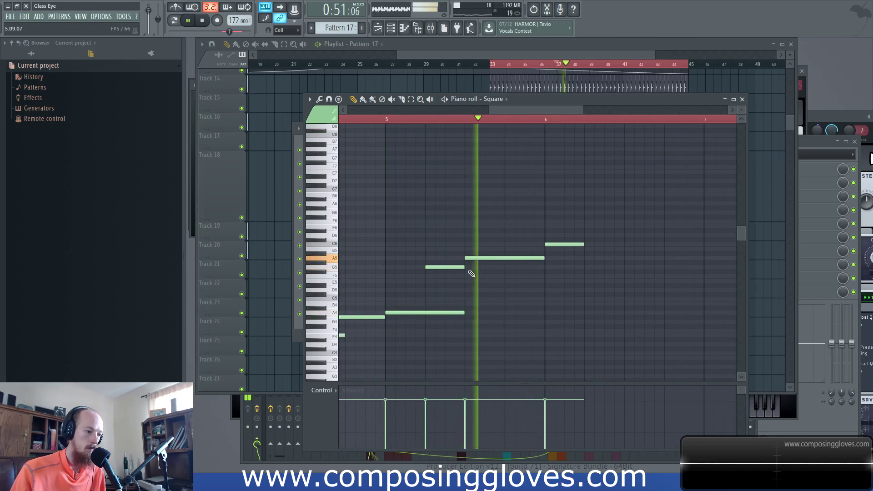
Lengthen the C6 note at bar 6 to eight steps and add an eight-step B5 note at step 9
key(space)
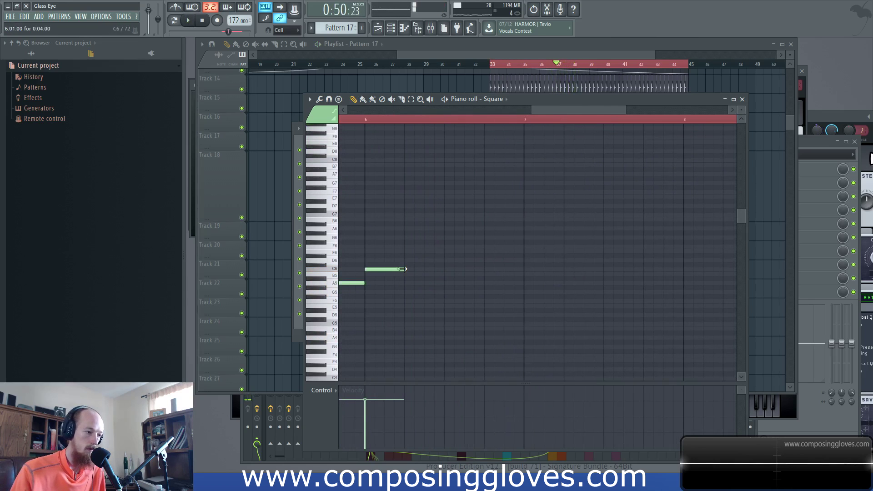
alt+scroll(443, 279, up, 3)
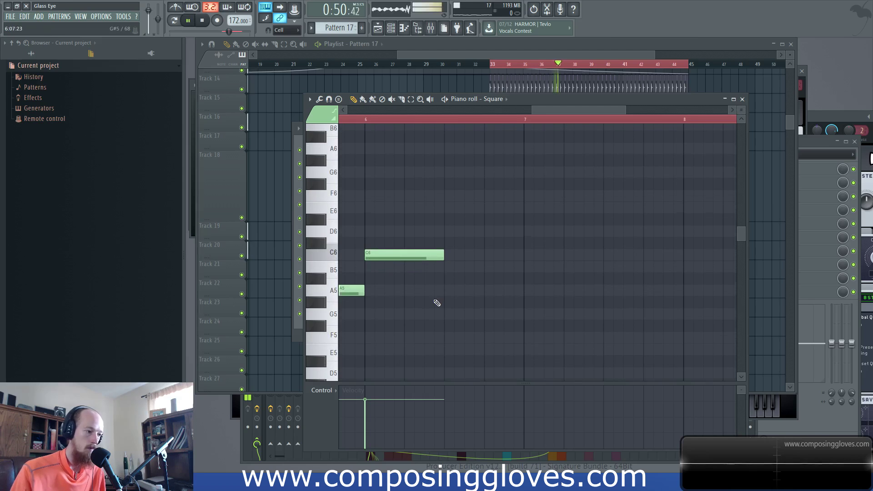
ctrl+scroll(436, 303, down, 2)
click(444, 268)
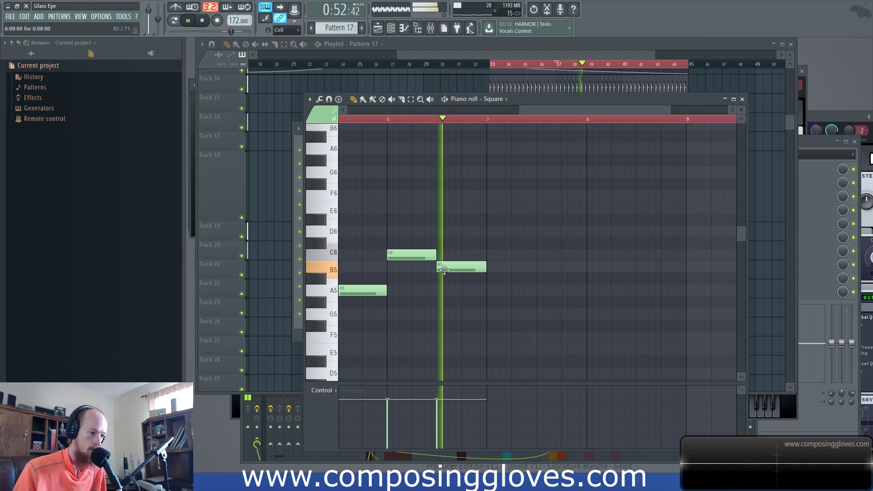
Try a six-step C6 with a six-step D6 at step 7 of bar 6, and restore the eight-step C6 without the D6
key(space)
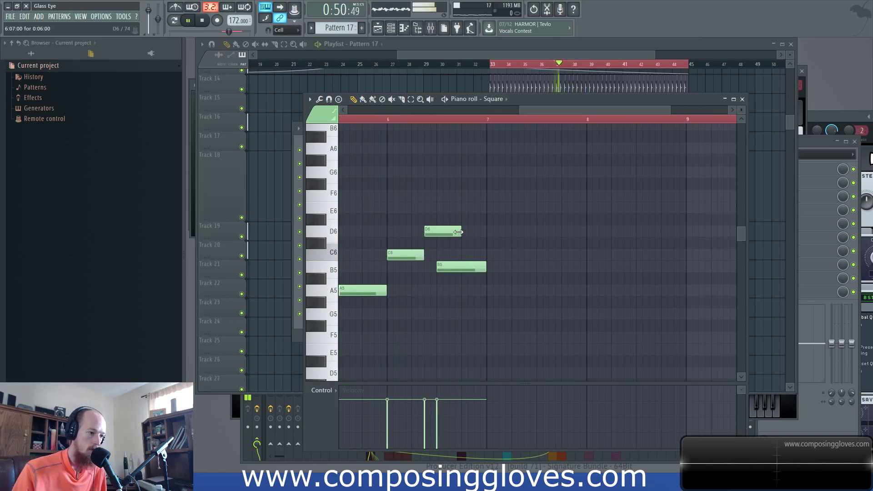
key(space)
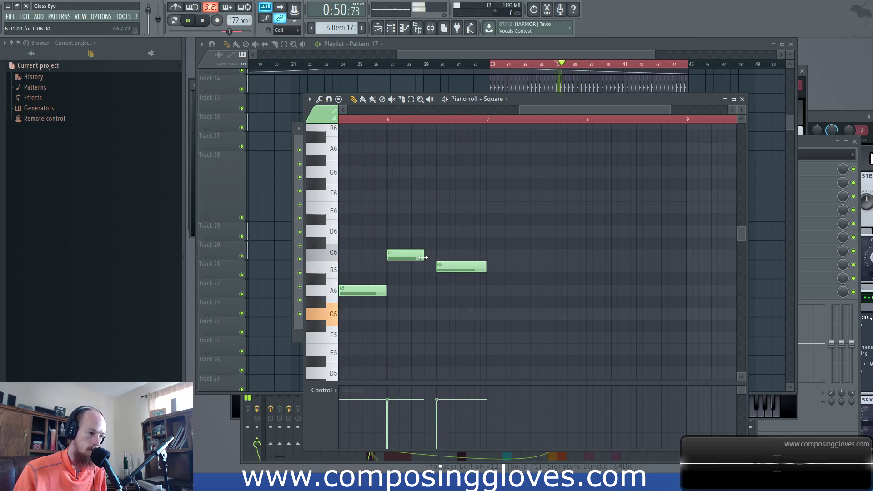
key(space)
drag(442, 259, 436, 259)
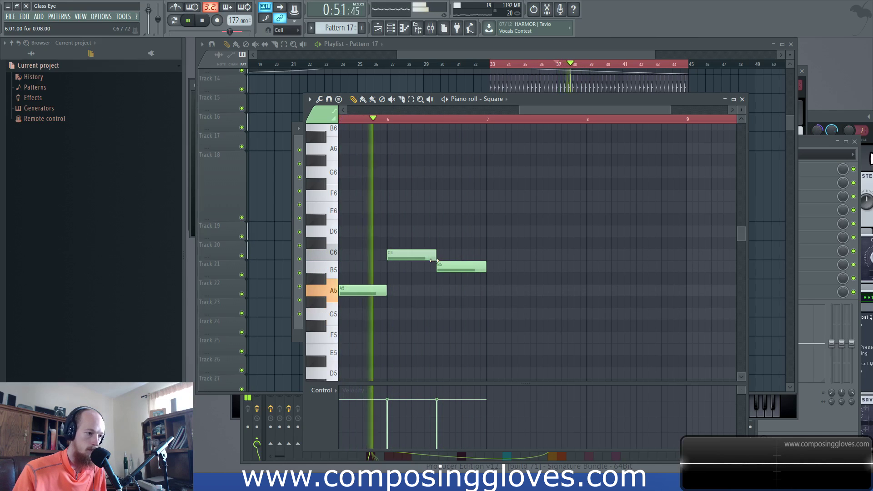
Add four-step A5, C6, D6 and E6 notes at steps 1, 3, 5 and 9 of bar 7
click(491, 289)
key(space)
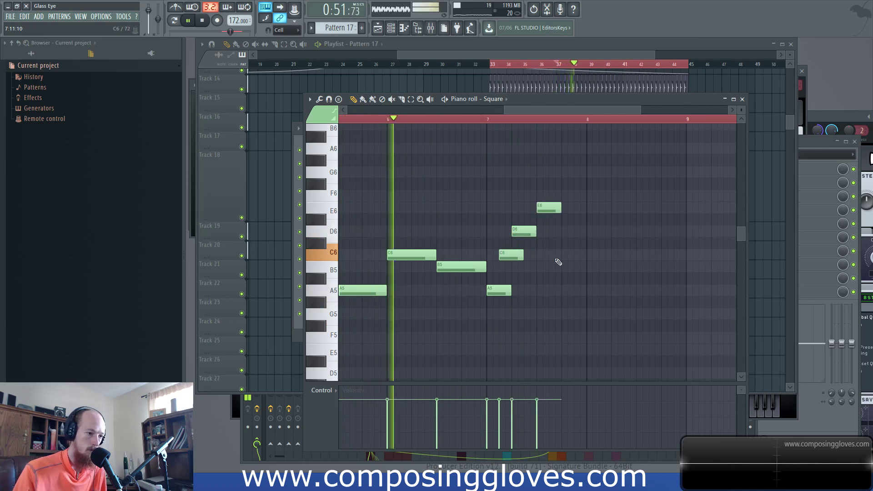
Lengthen the E6 note in bar 7 to eight steps, and add eight-step F6 and E6 notes at steps 1 and 9 of bar 8
scroll(560, 266, up, 3)
drag(561, 266, 492, 269)
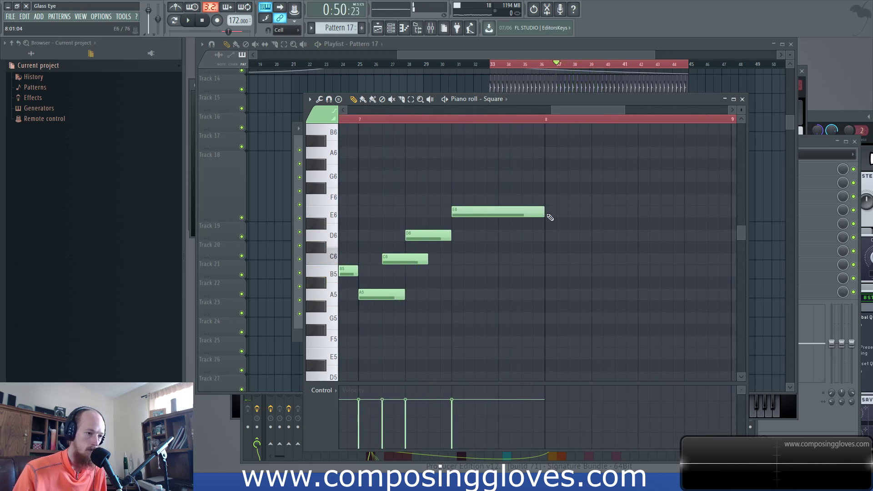
drag(551, 206, 558, 215)
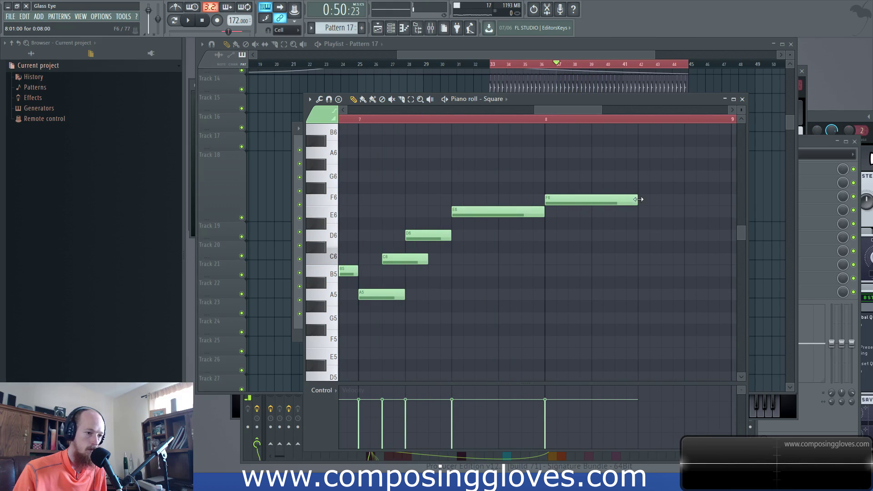
scroll(643, 214, down, 3)
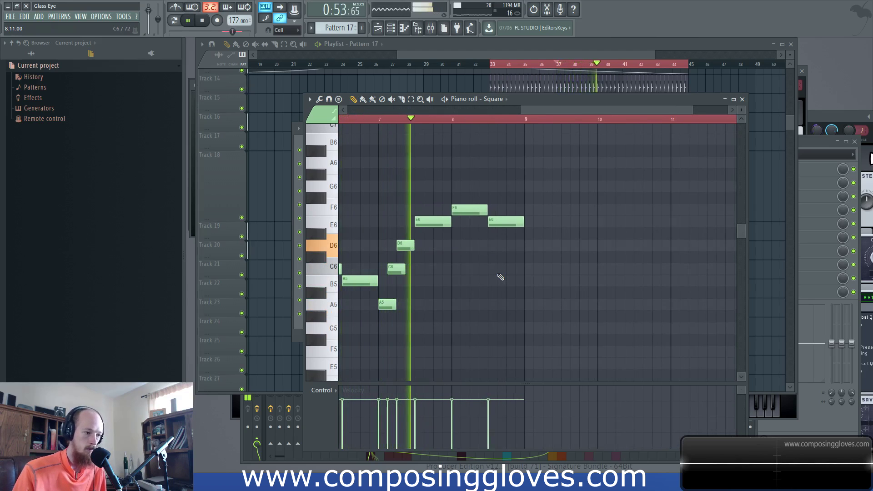
scroll(501, 277, up, 3)
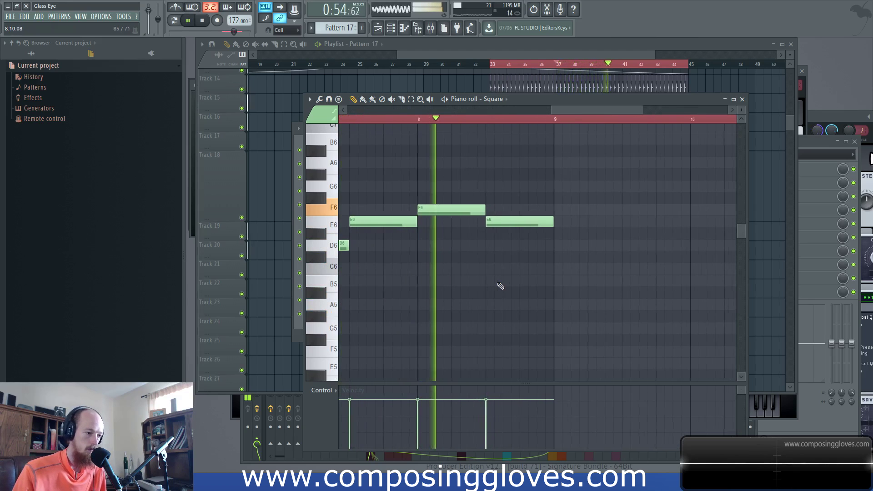
Add eight-step C6, B5 and A5 notes at steps 1, 7 and 9 of bars 9 and 10
click(464, 271)
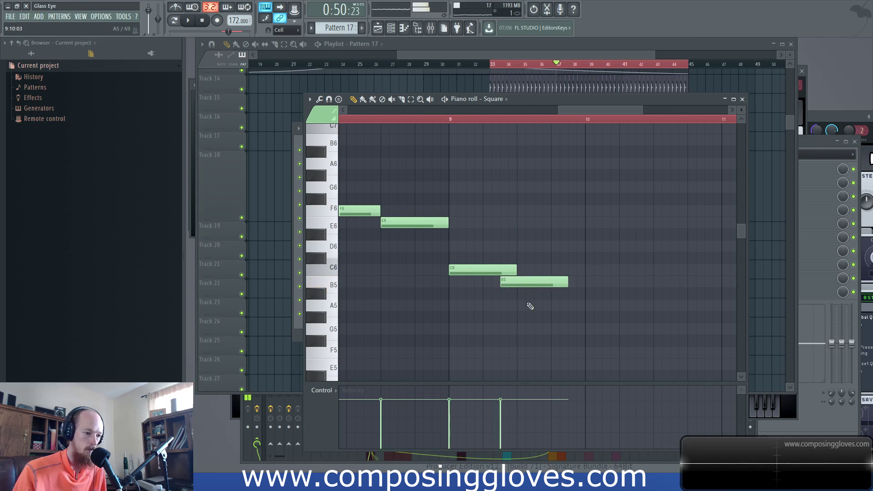
scroll(536, 316, down, 2)
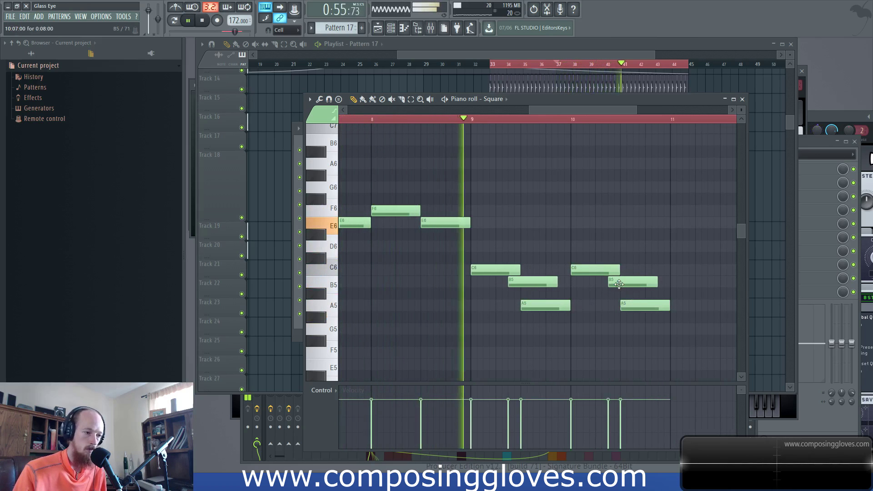
scroll(601, 284, up, 3)
scroll(601, 285, down, 3)
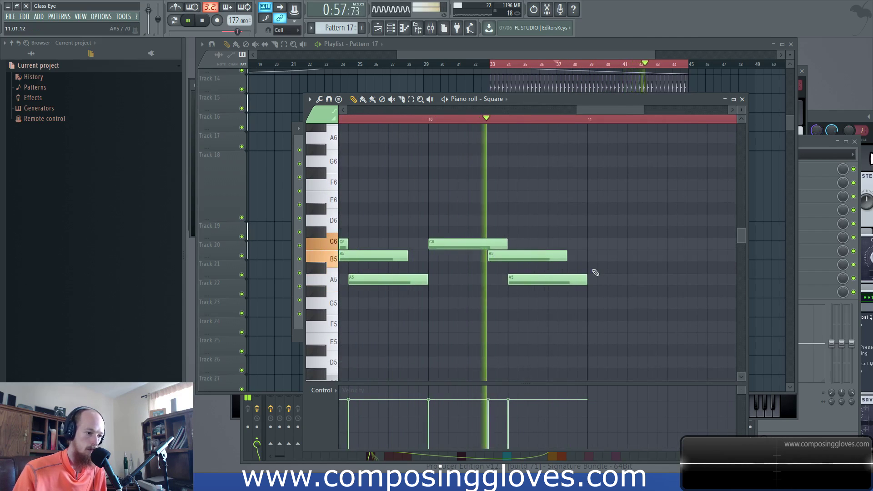
Repeat the C6–B5–A5 figure in bar 11, add E6 at step 13, and place D6, C6 and B5 at steps 1, 7 and 11 of bar 12
key(space)
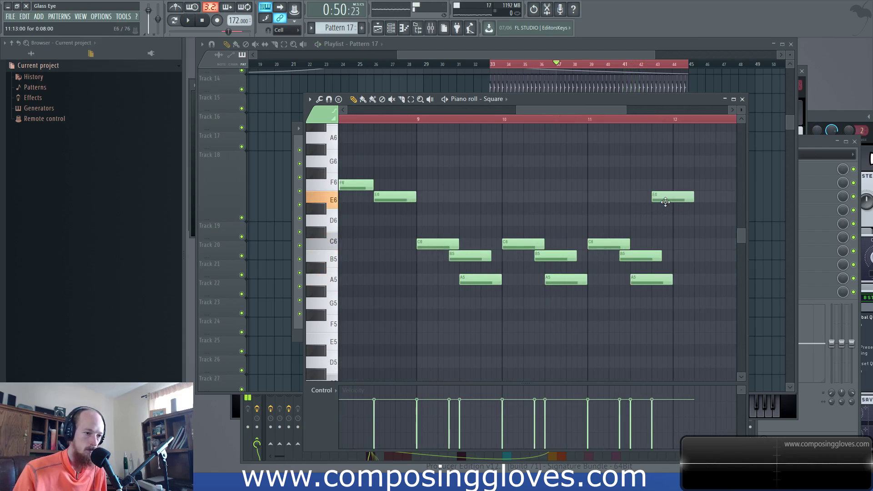
scroll(666, 201, right, 3)
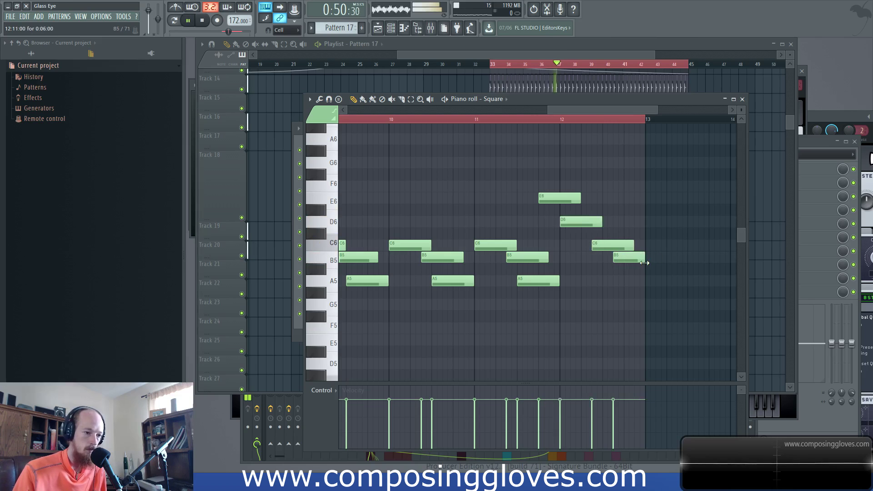
click(571, 54)
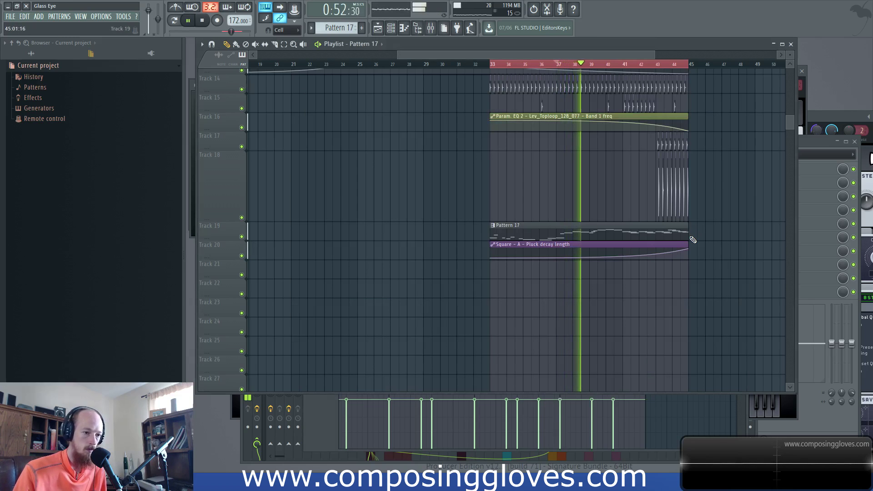
Clear the playlist's time selection and check the Pattern 17 melody against the other tracks during playback up to bar 45
scroll(614, 187, up, 3)
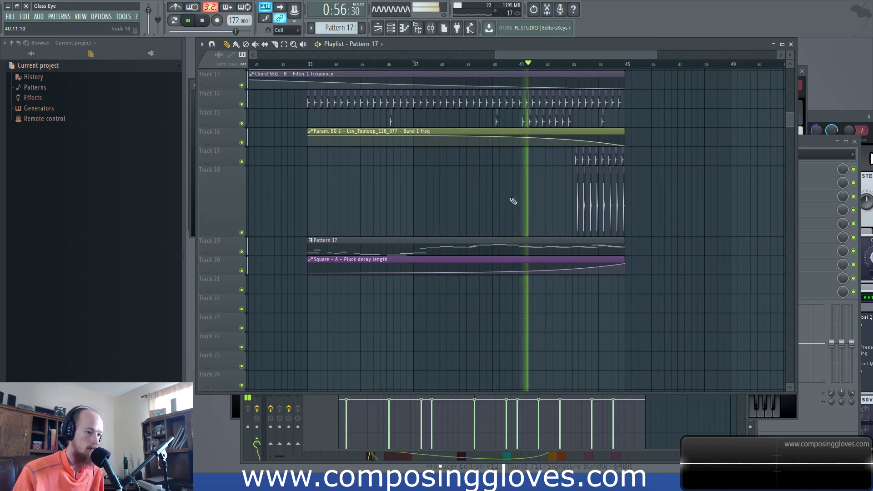
drag(514, 200, 452, 212)
scroll(460, 218, up, 3)
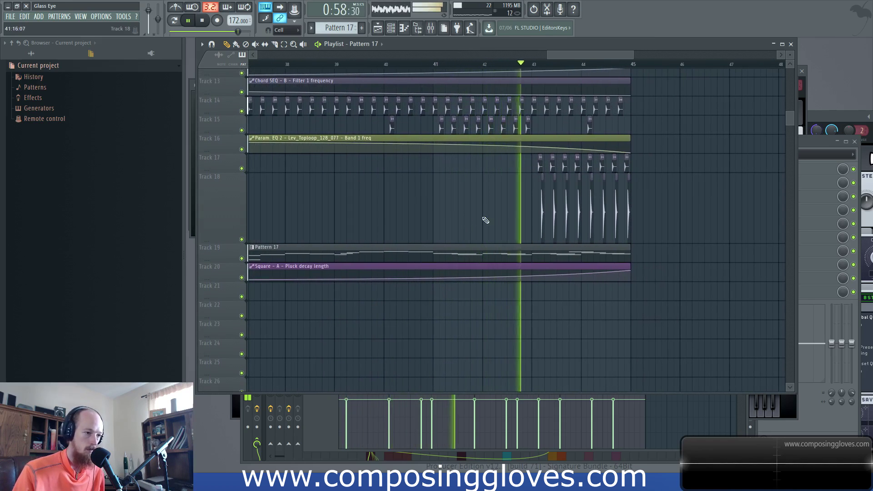
scroll(477, 220, up, 2)
scroll(493, 216, down, 4)
scroll(493, 216, up, 2)
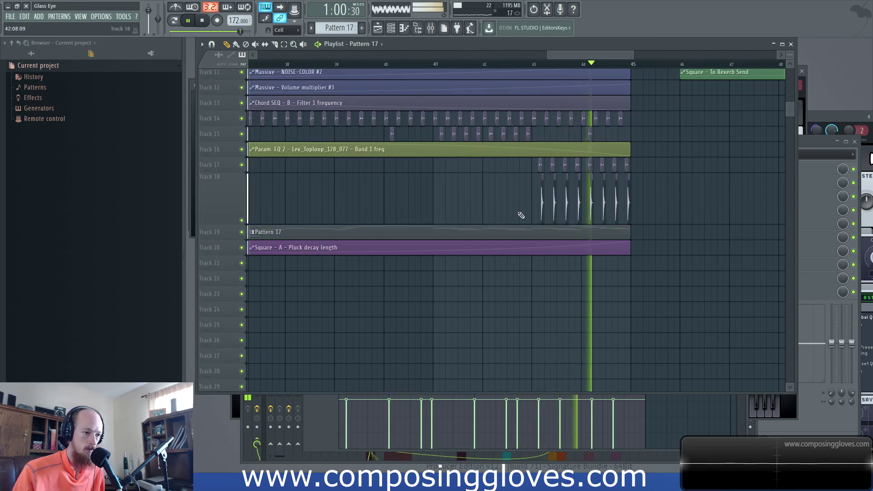
In Pattern 17's bar 12, move the C6 note to step 5 and extend the B5 note to eight steps starting at step 9
double_click(605, 235)
key(space)
key(space)
drag(409, 176, 463, 179)
click(401, 119)
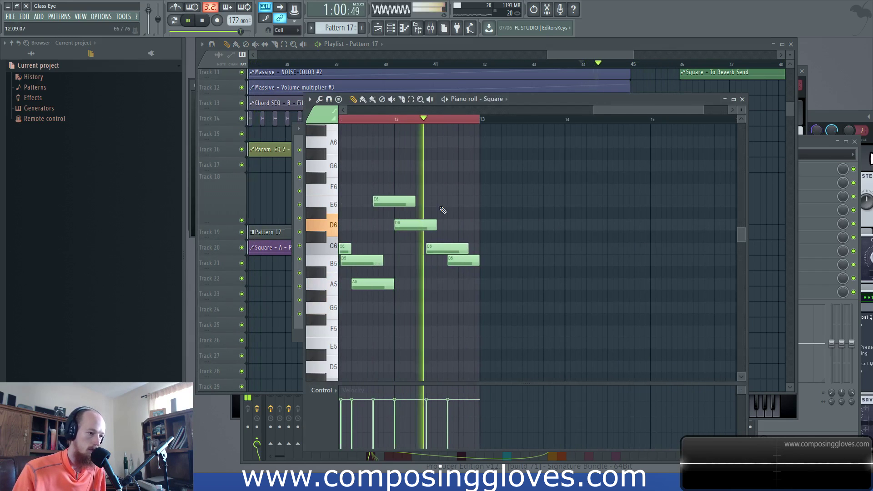
key(space)
key(space)
drag(442, 251, 477, 262)
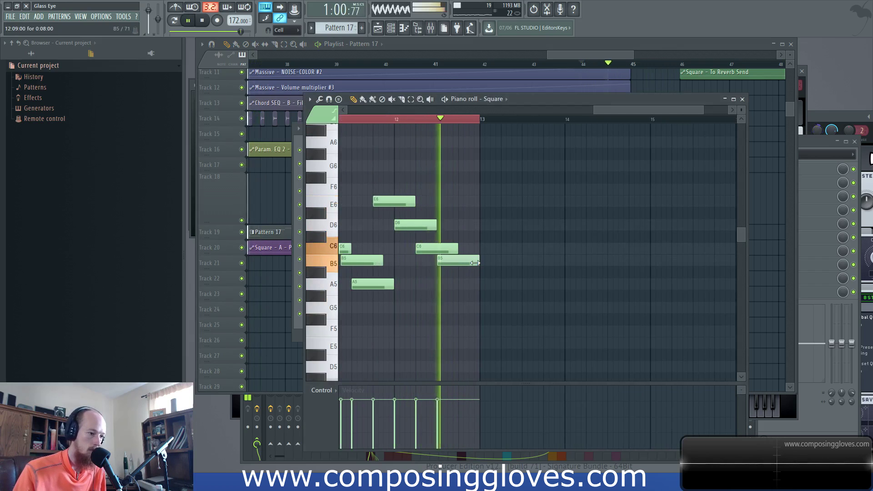
Return to the playlist and restart playback from bar 33 to check the revised melody with its pluck decay automation
key(space)
drag(618, 55, 585, 68)
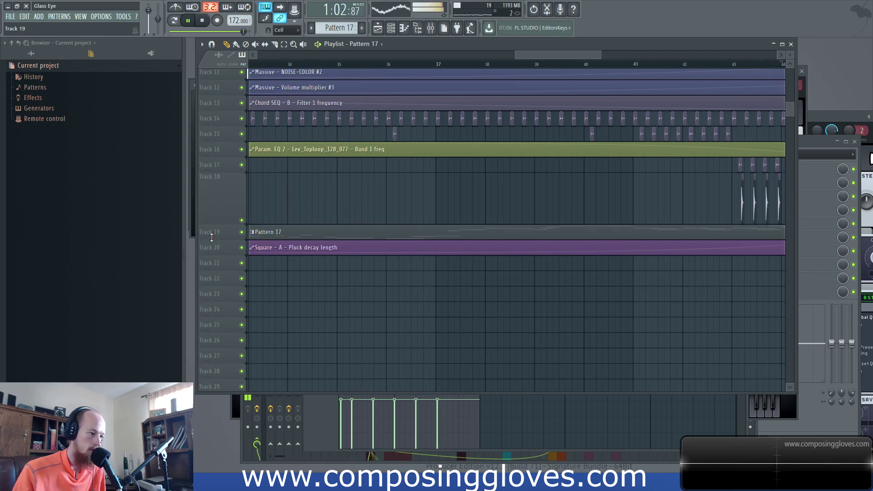
scroll(388, 191, up, 3)
scroll(415, 214, down, 4)
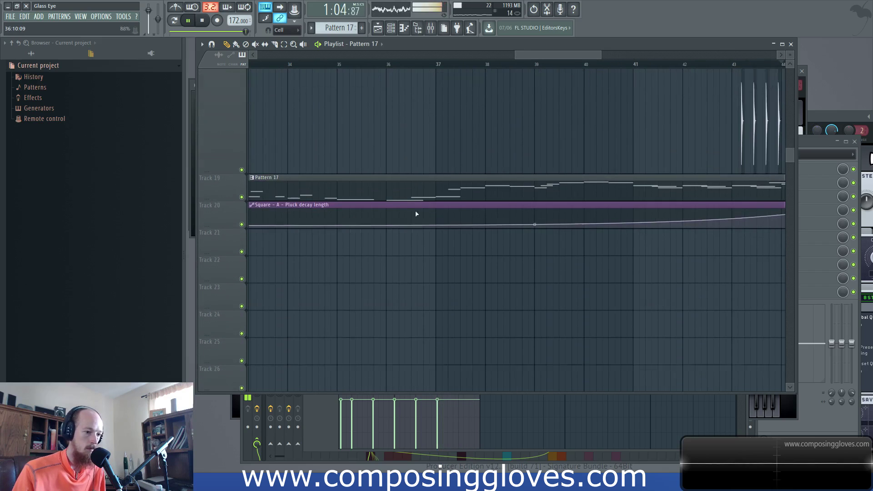
scroll(419, 212, down, 4)
click(354, 65)
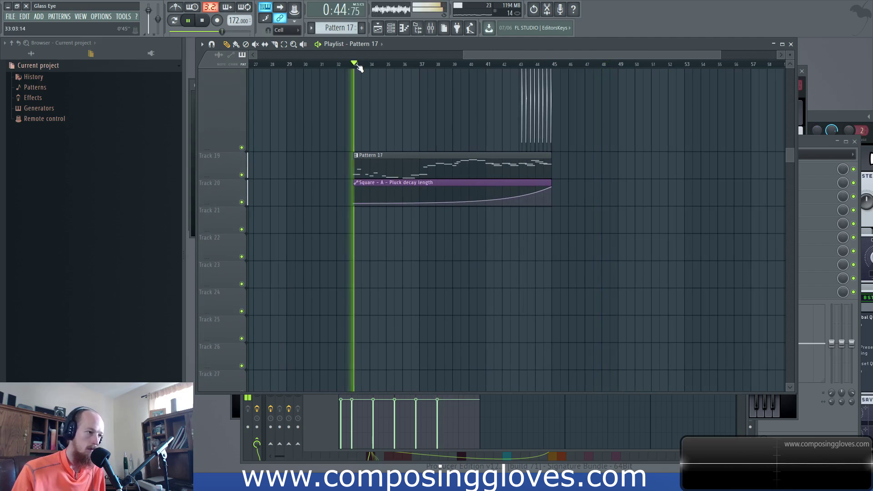
Stop playback and select bars 33–45 in the playlist as the time range
key(F6)
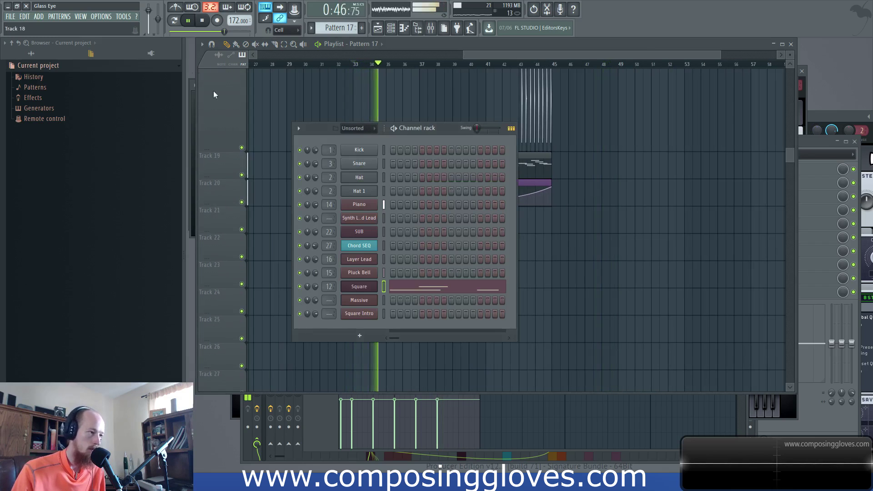
click(364, 292)
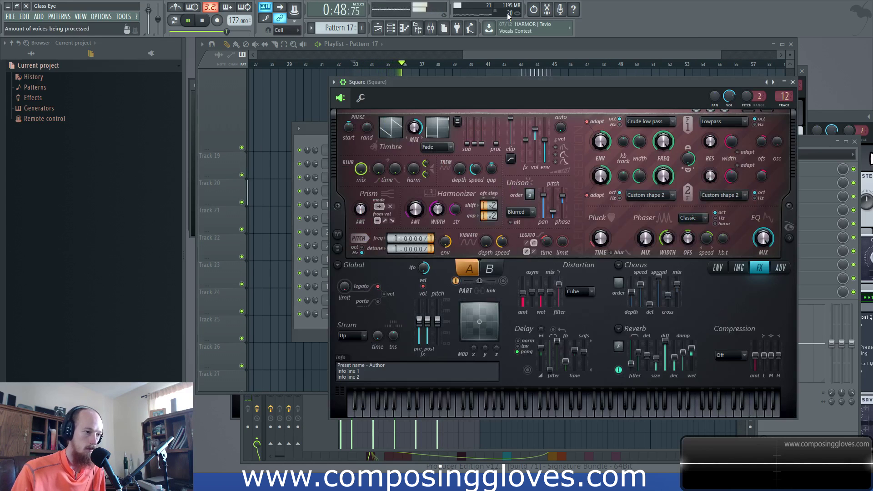
click(516, 56)
key(space)
drag(554, 65, 367, 85)
Create an automation clip for the Square synth's part A pitch vibrato depth across bars 33–45
key(F6)
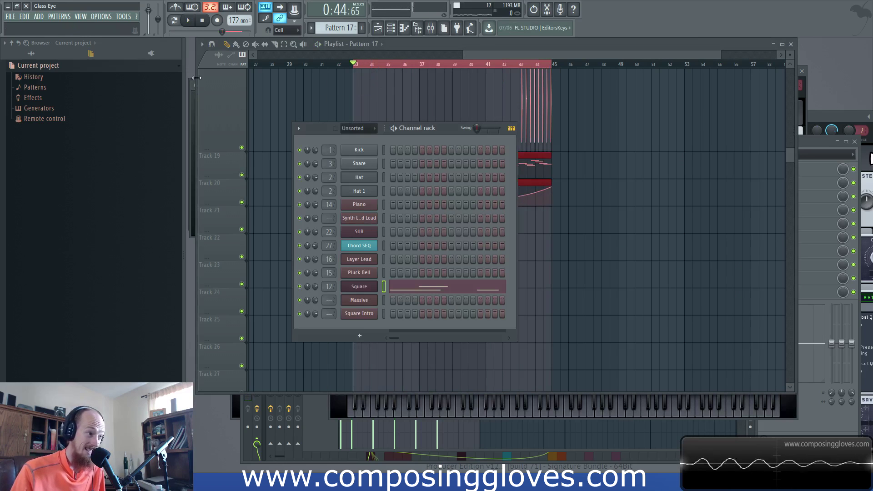
click(374, 287)
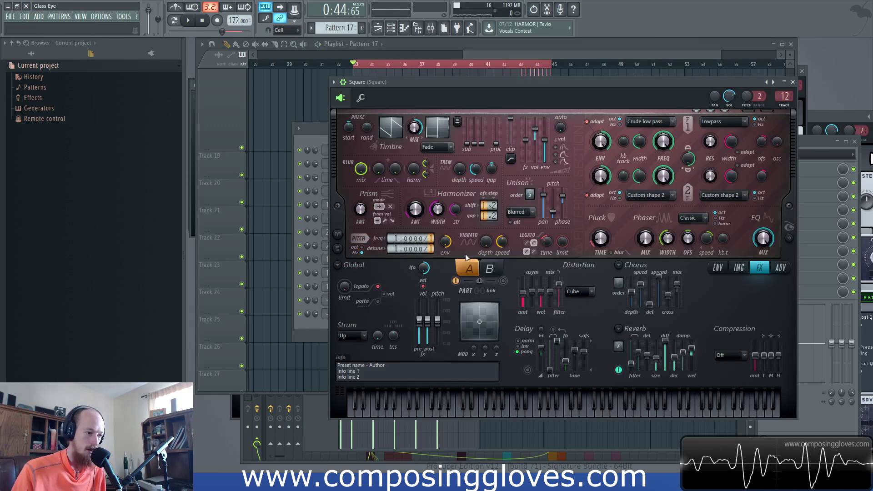
right_click(485, 243)
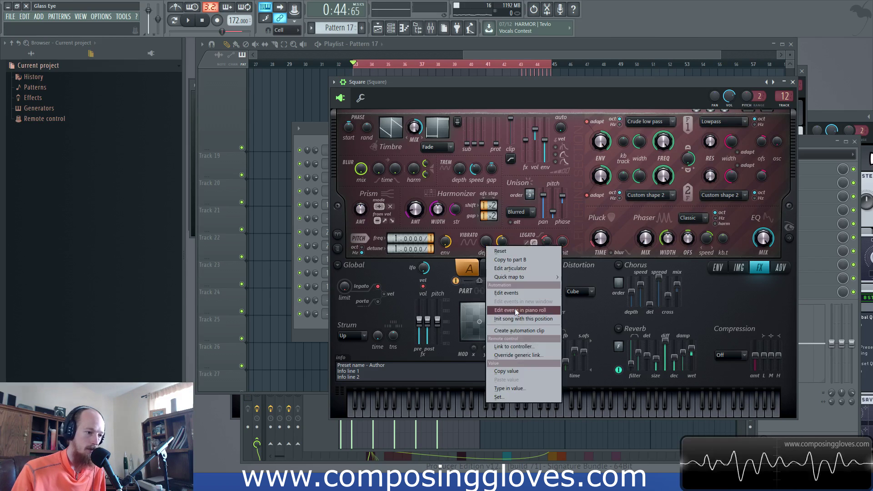
click(524, 330)
scroll(409, 228, up, 4)
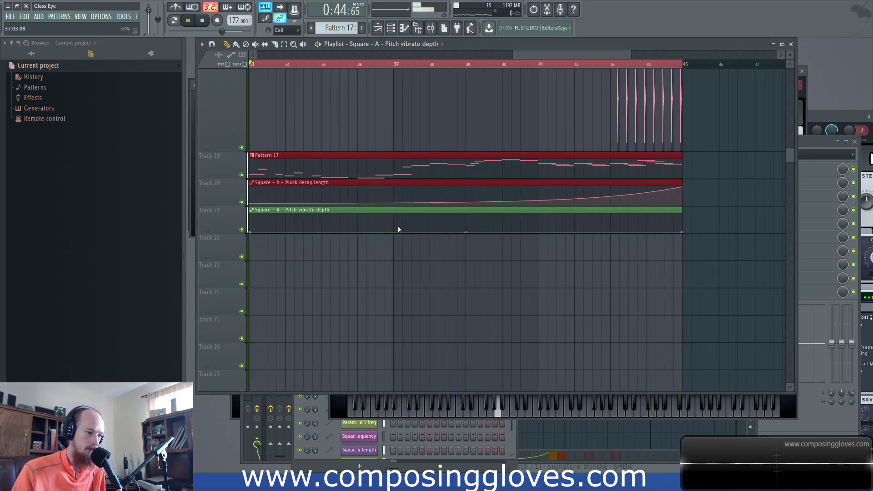
Shape a vibrato depth bump in bar 35 of the new clip, rising mid-bar and falling back to 0% at bar 36
key(space)
right_click(379, 231)
drag(379, 235, 398, 207)
right_click(411, 231)
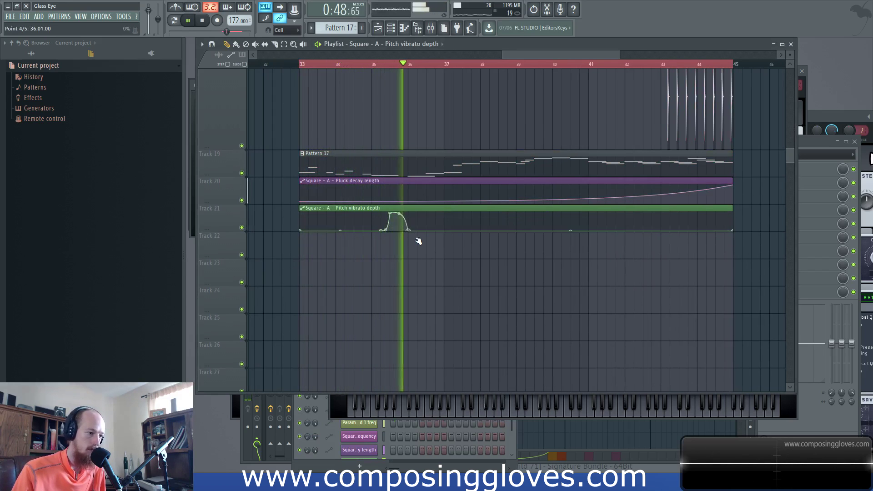
scroll(520, 224, up, 2)
Extend the vibrato depth clip past bar 45 and shape a curved rise from mid bar 44, dropping to 0% at 45:01:00
key(space)
drag(679, 200, 615, 195)
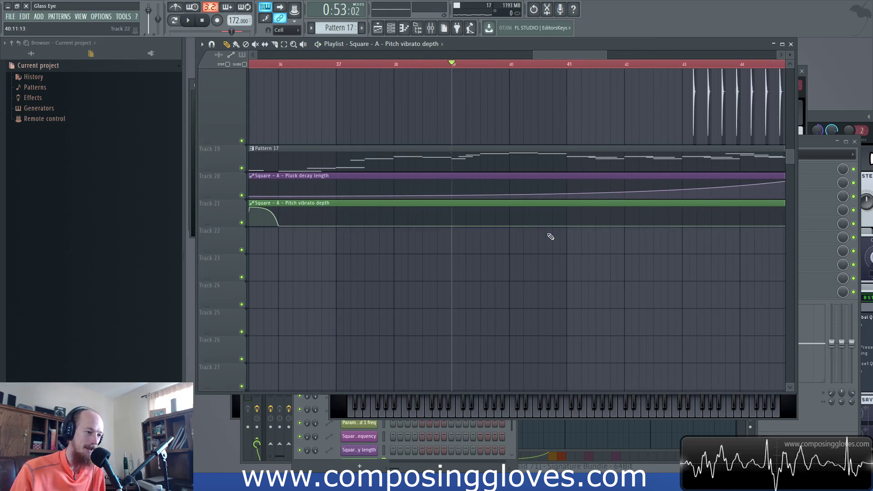
key(space)
drag(532, 226, 481, 235)
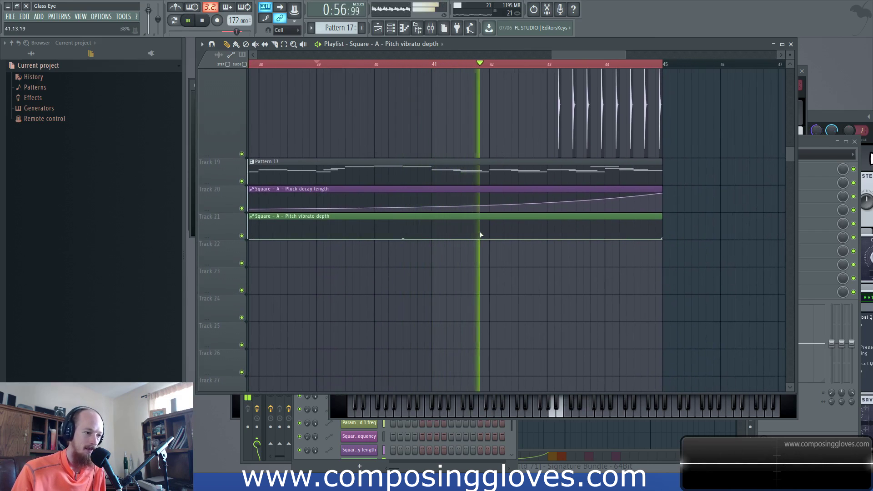
right_click(629, 238)
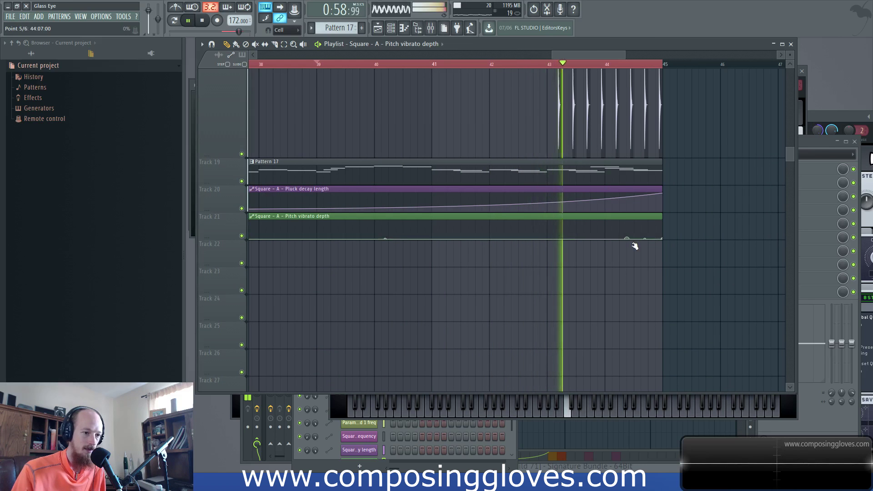
drag(661, 238, 698, 216)
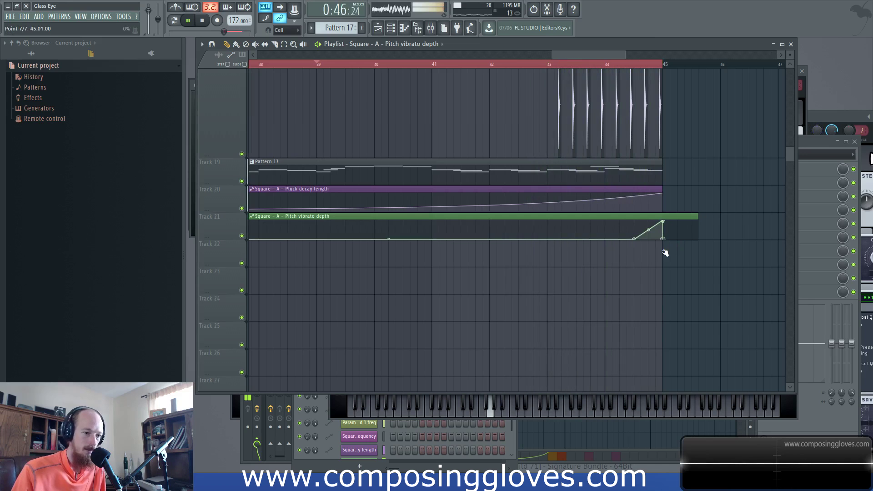
click(555, 68)
Look over the automation channels and examine the breakdown's clips on all playlist tracks during playback
key(F6)
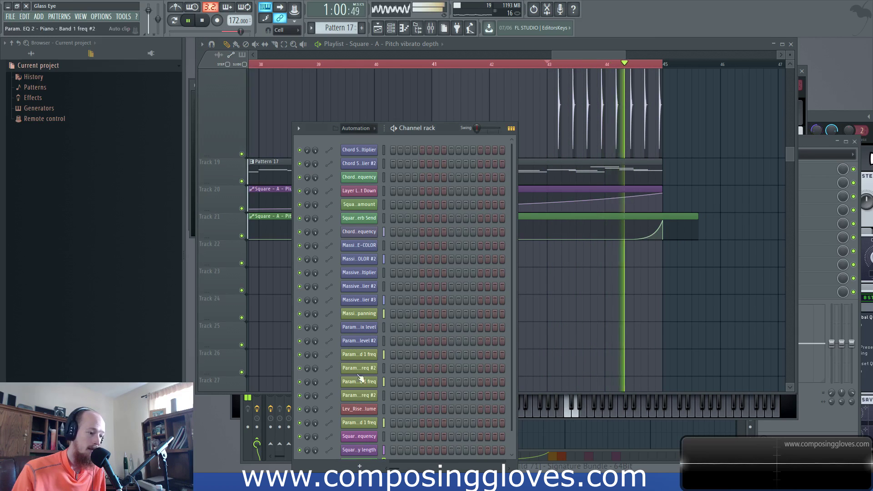
click(362, 129)
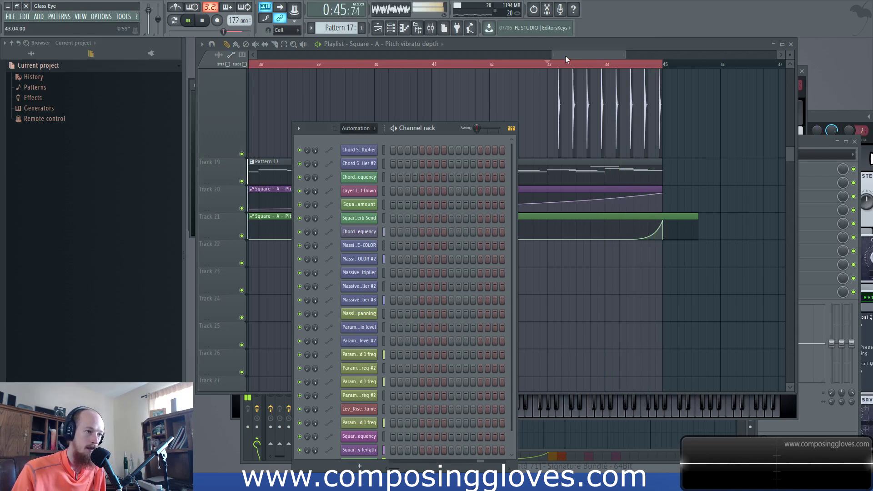
drag(566, 56, 550, 57)
scroll(546, 132, up, 3)
ctrl+scroll(526, 155, down, 4)
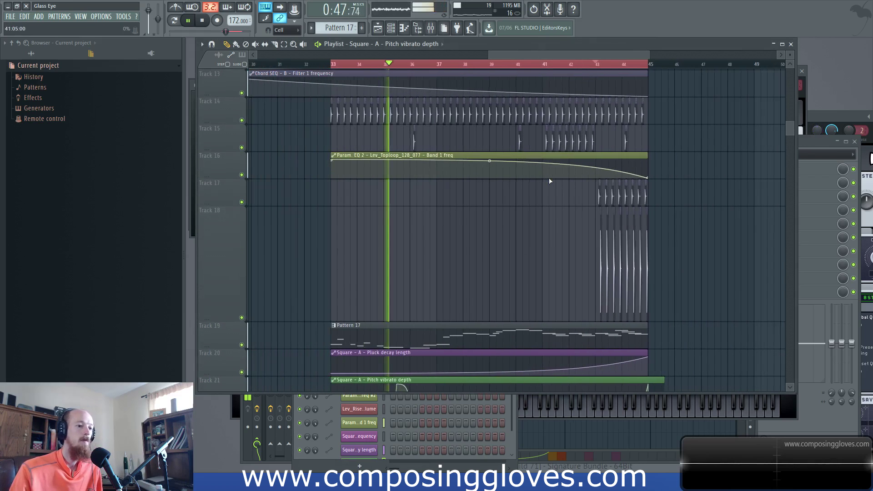
scroll(587, 182, up, 5)
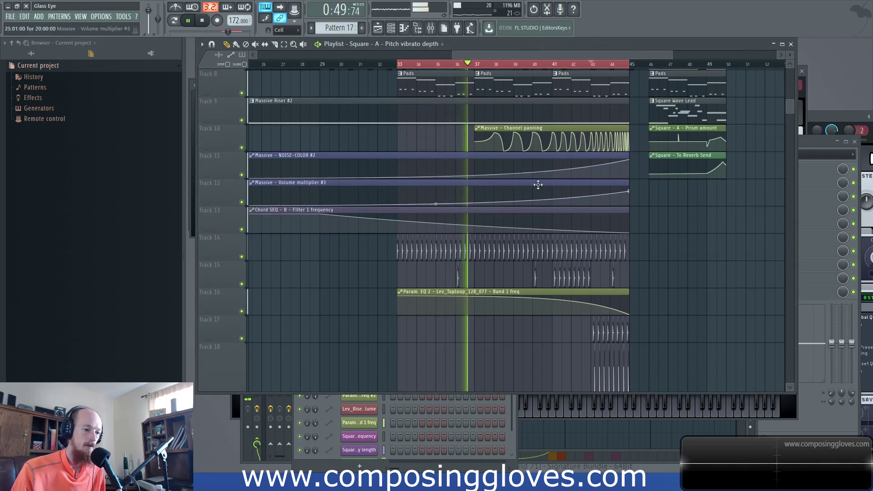
scroll(568, 146, down, 2)
ctrl+scroll(546, 181, down, 2)
scroll(542, 196, down, 4)
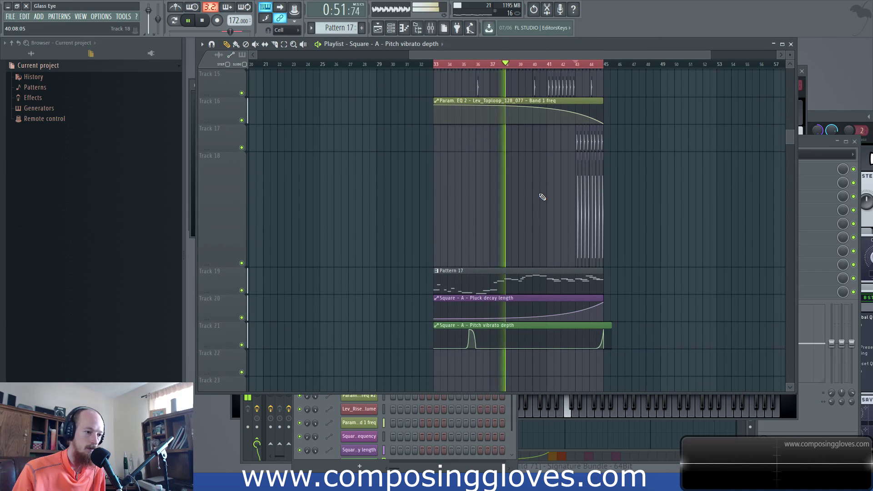
scroll(541, 196, up, 4)
scroll(605, 182, up, 8)
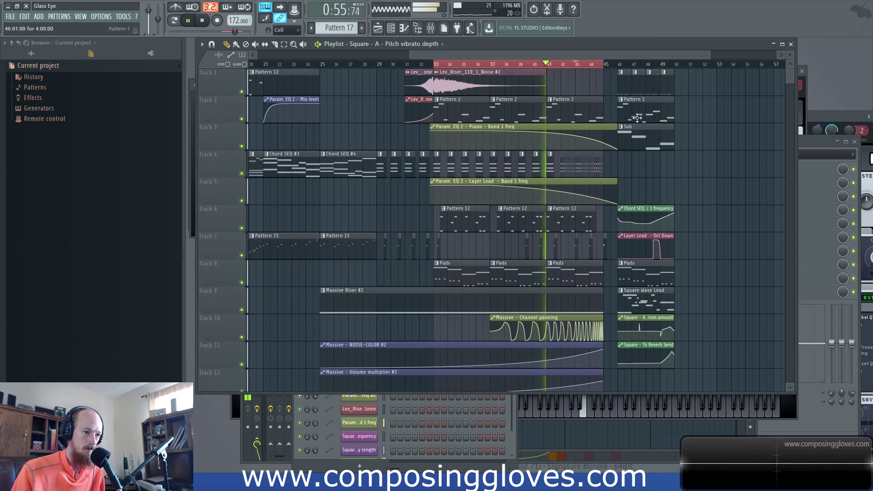
Play through the end of the breakdown into the bar 46 section and examine the clips down to the Square tracks
ctrl+drag(625, 86, 669, 93)
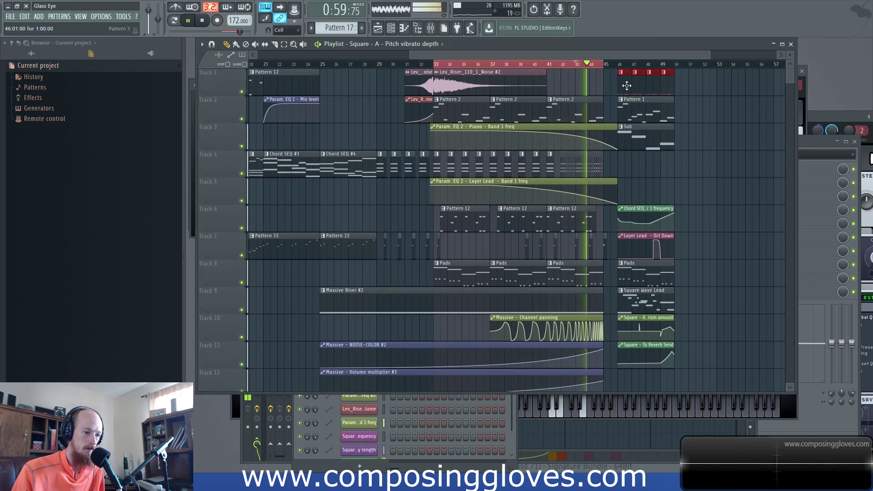
scroll(597, 200, up, 3)
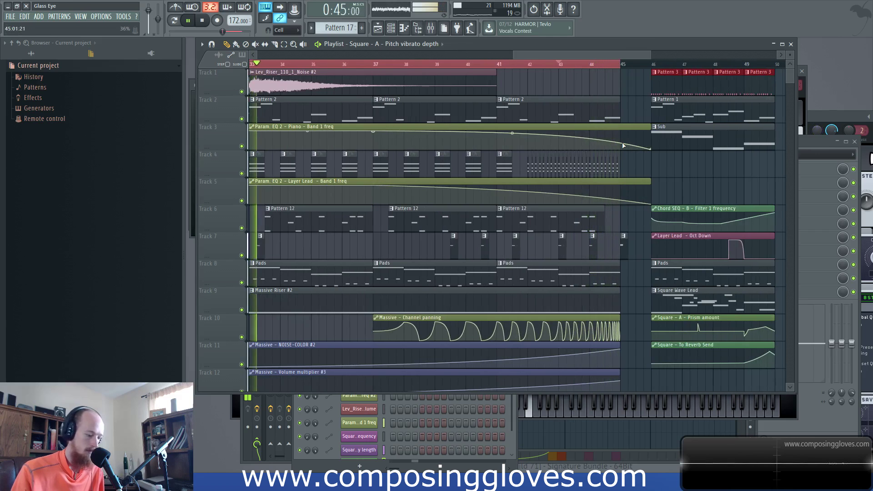
click(604, 64)
scroll(633, 197, up, 2)
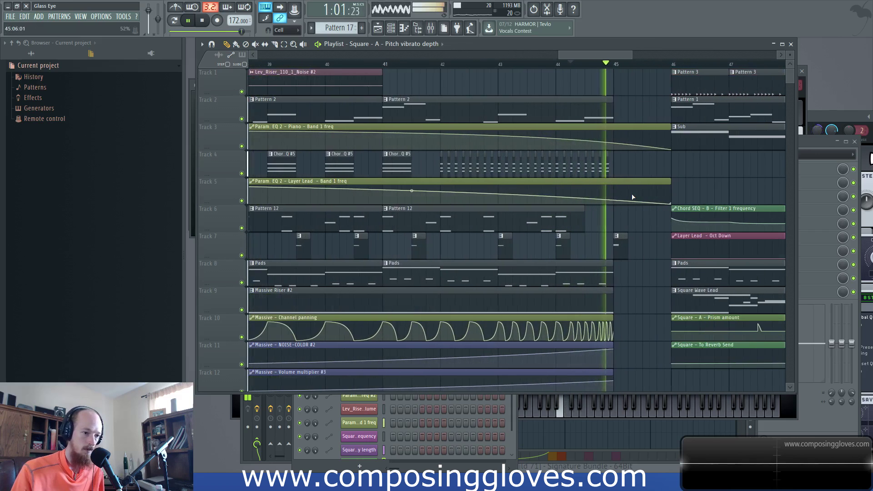
drag(632, 197, 568, 212)
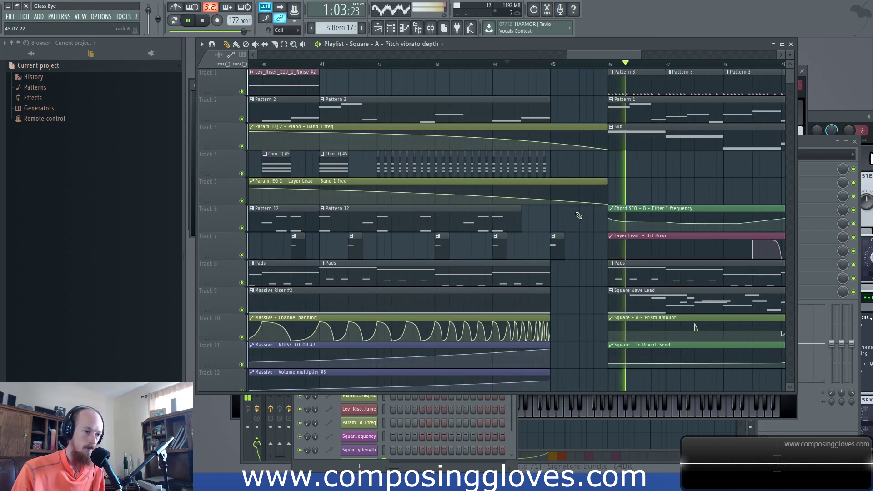
scroll(503, 175, right, 3)
scroll(502, 175, down, 5)
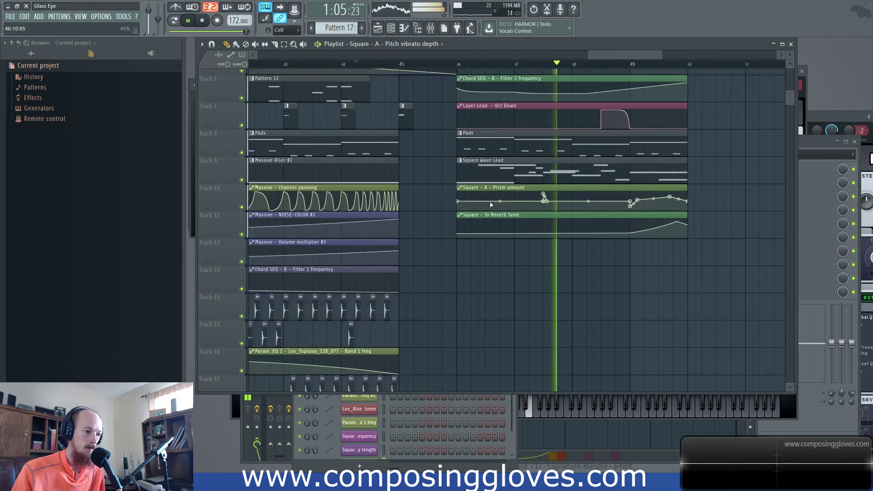
scroll(457, 254, down, 2)
key(space)
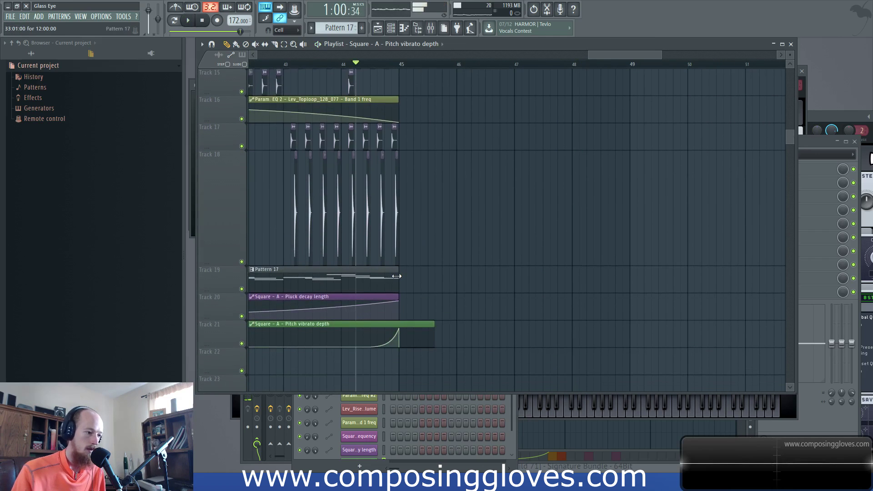
Add A5 and C6 notes to the second half of bar 13 in Pattern 17's Square melody and audition them
double_click(438, 280)
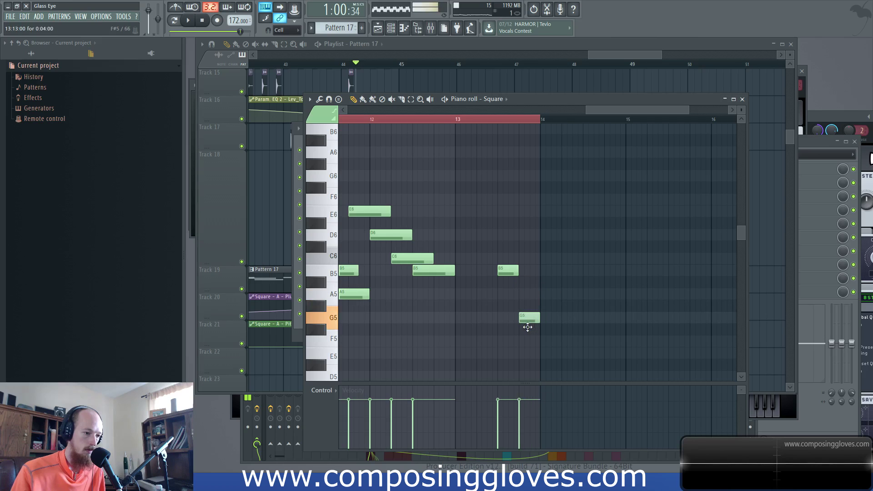
key(space)
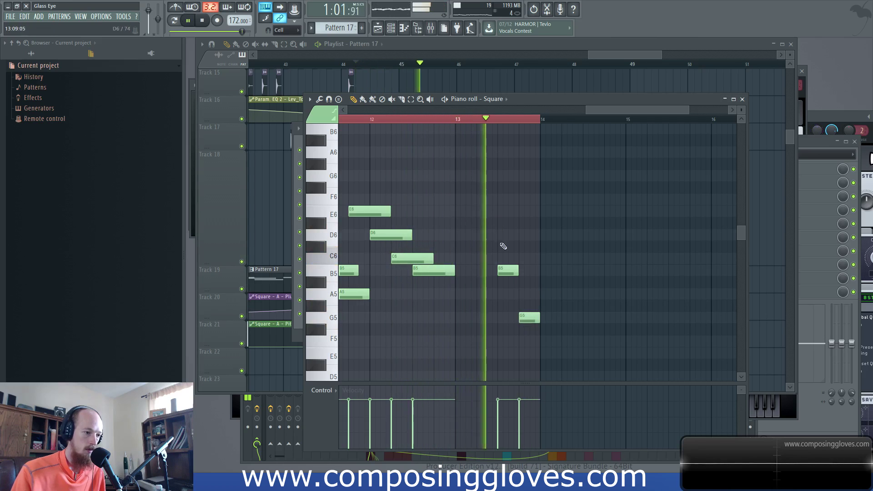
key(space)
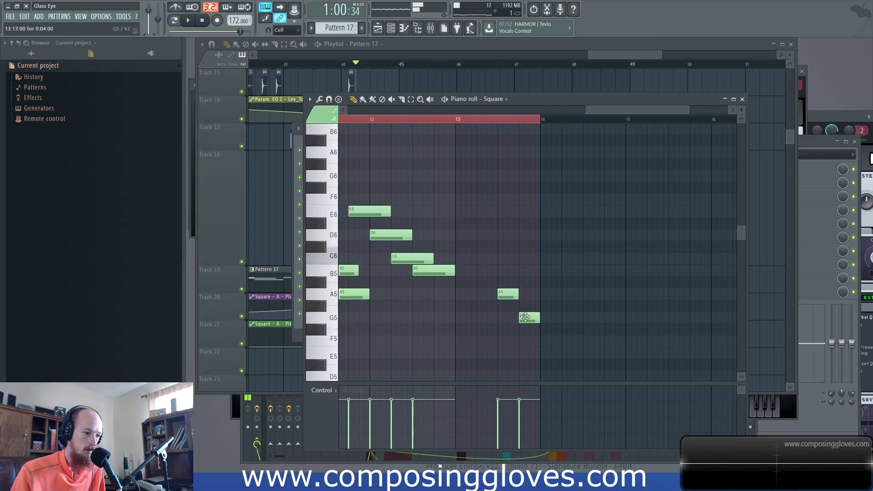
key(space)
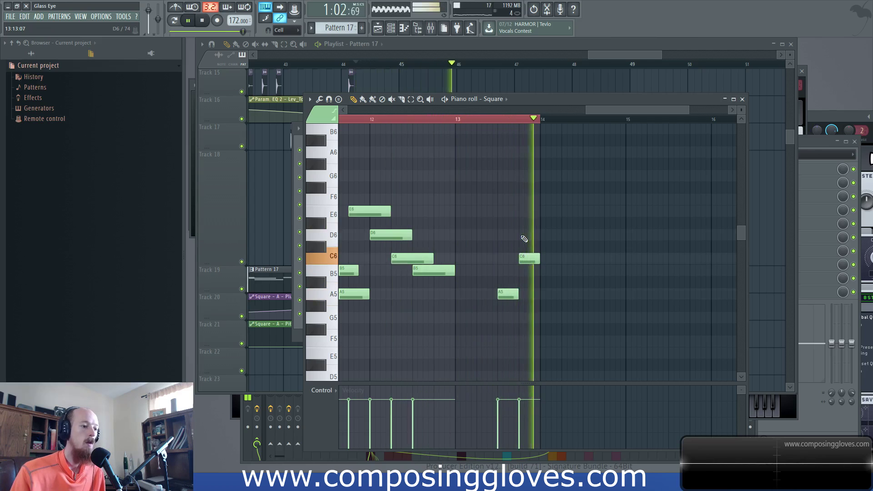
drag(497, 253, 560, 325)
Transpose all notes of the Square Wave Lead pattern up five semitones and audition the melody
drag(619, 55, 610, 55)
scroll(586, 81, up, 6)
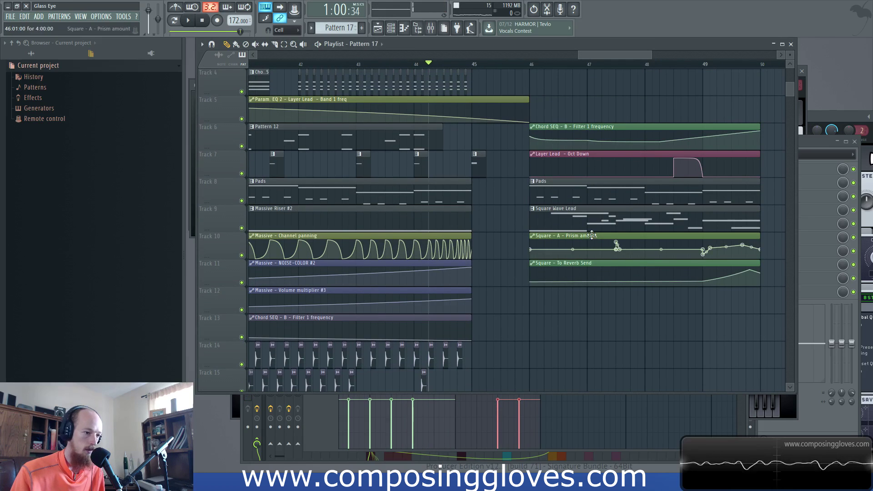
double_click(592, 226)
key(ctrl+a)
key(ctrl+Up)
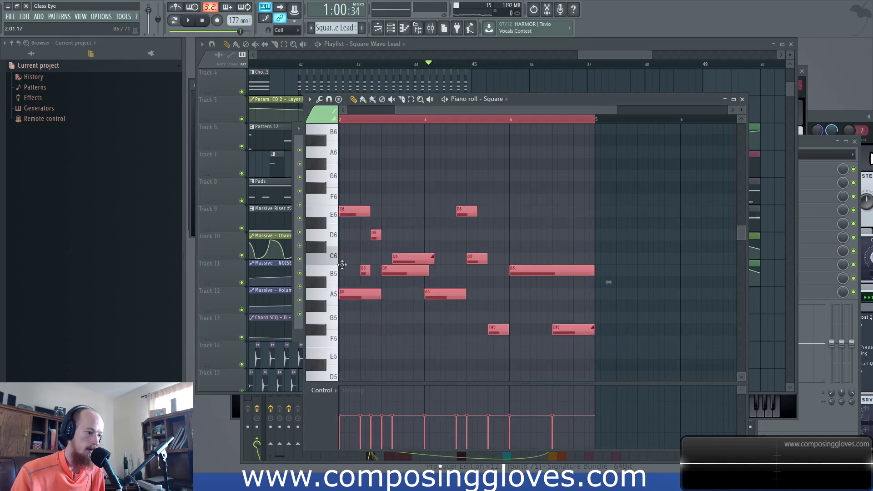
key(space)
drag(402, 142, 566, 175)
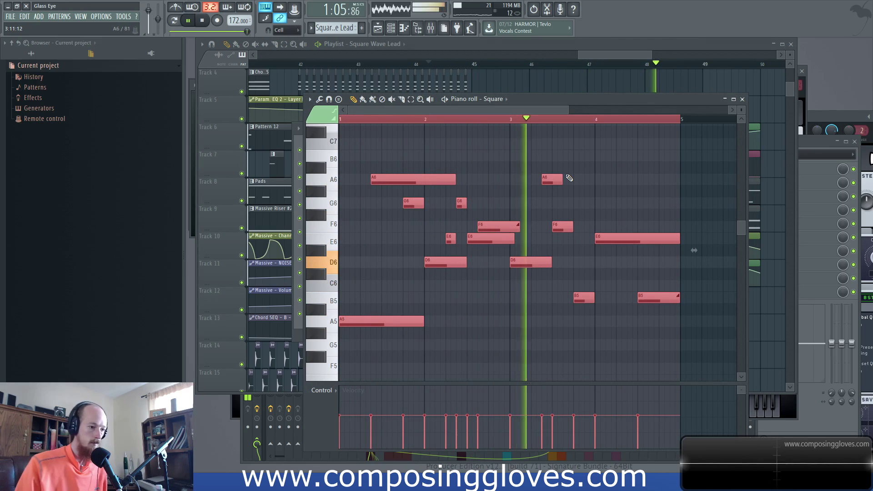
mouse_move(599, 45)
mouse_down()
mouse_move(628, 53)
mouse_move(613, 40)
mouse_move(602, 61)
mouse_up()
key(space)
Play the arrangement from about bar 28 and examine the clips on each track through the breakdown
scroll(567, 95, down, 3)
drag(534, 89, 670, 107)
scroll(565, 114, down, 6)
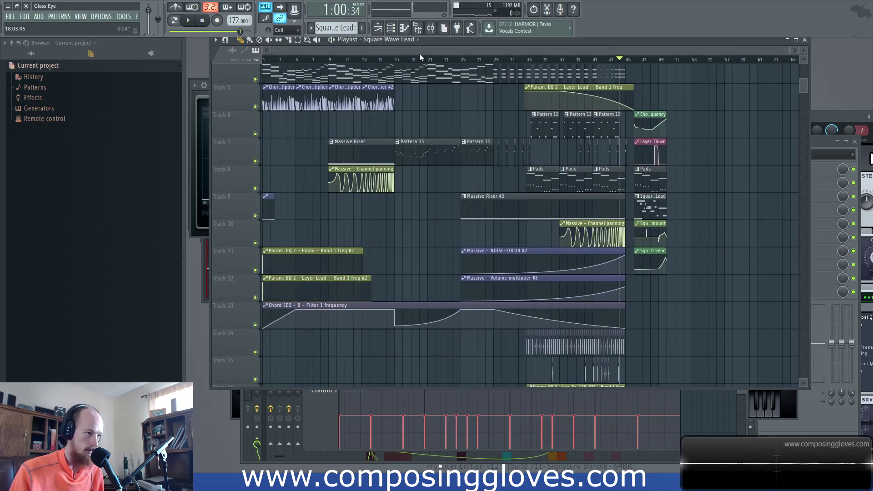
key(space)
scroll(510, 129, up, 5)
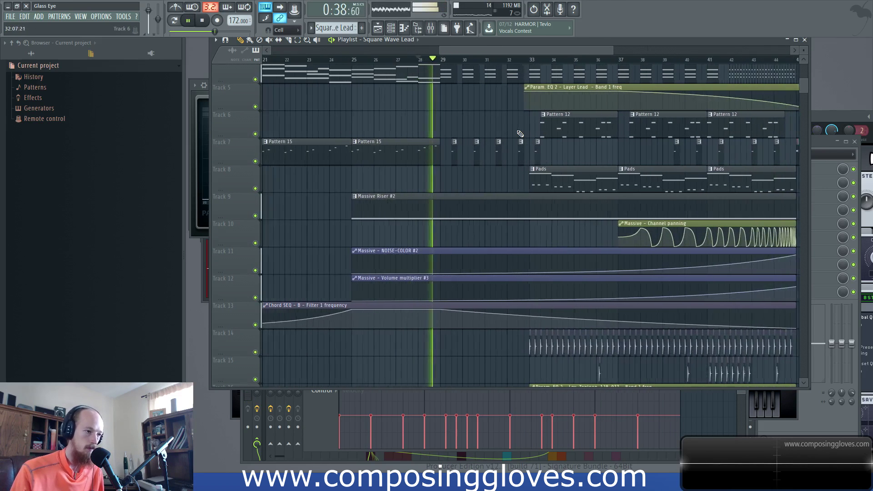
scroll(460, 121, up, 3)
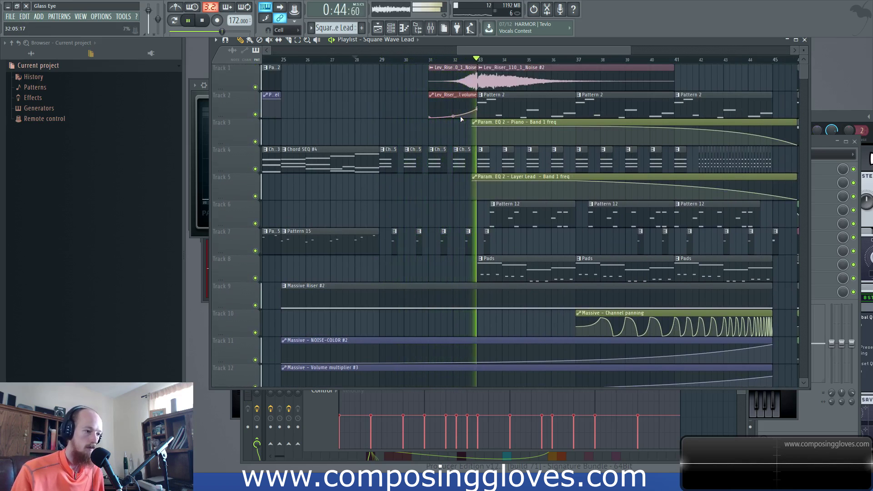
drag(502, 138, 371, 125)
scroll(424, 168, down, 1)
scroll(425, 182, right, 1)
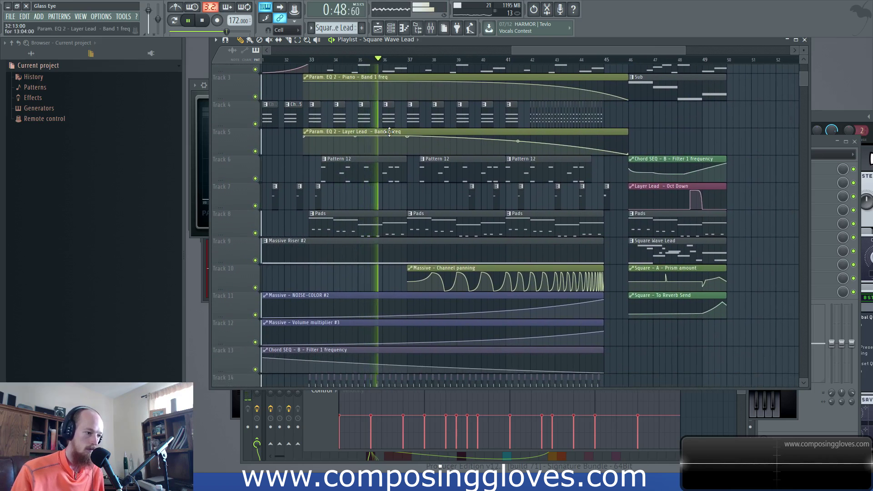
drag(427, 194, 379, 160)
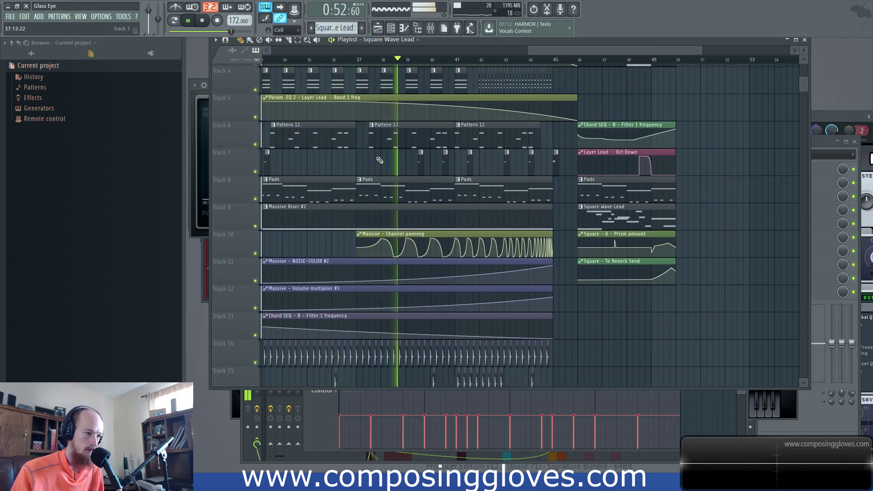
drag(380, 160, 321, 111)
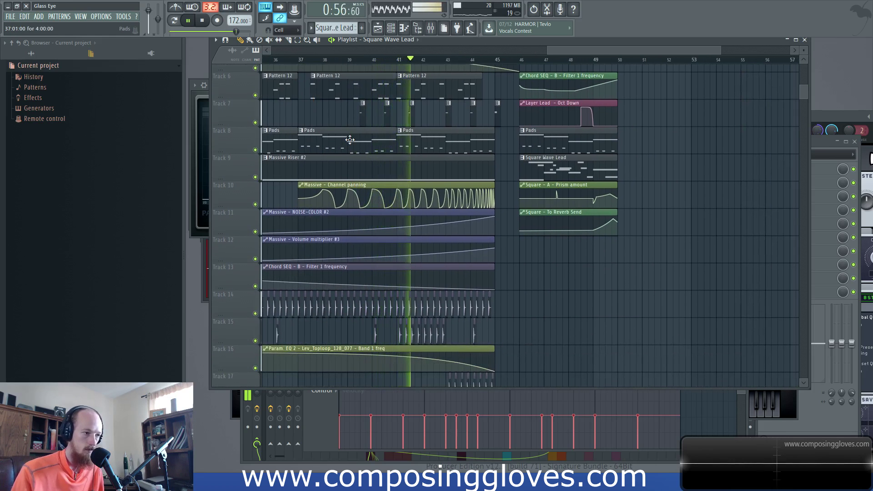
drag(389, 147, 373, 131)
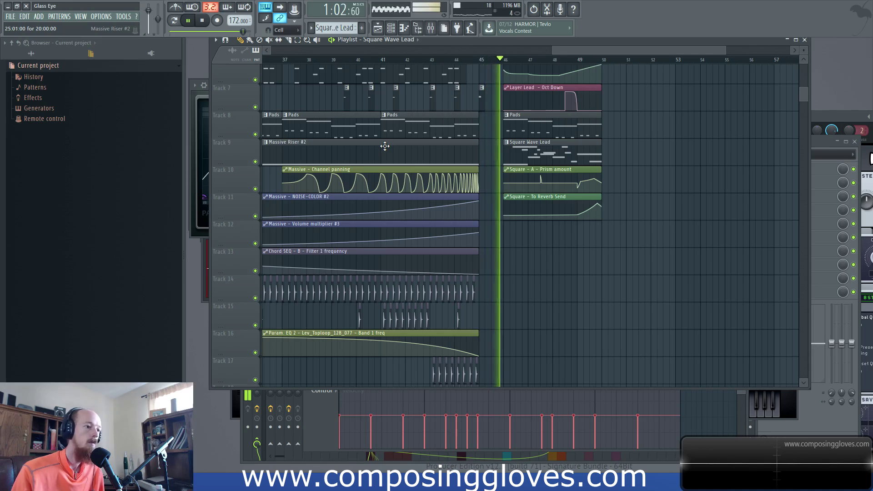
Review the transition from bar 45 into the bars 46–50 section across all tracks during playback
scroll(505, 130, up, 5)
ctrl+scroll(538, 143, up, 2)
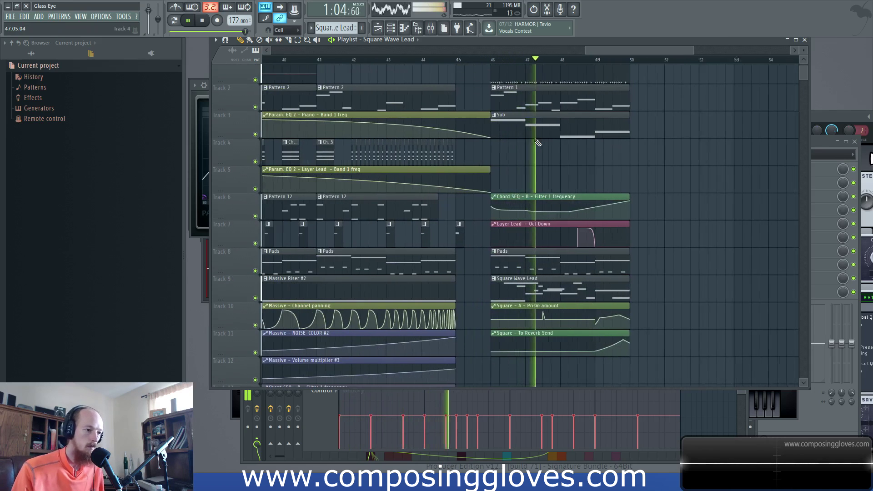
ctrl+scroll(538, 143, up, 1)
scroll(517, 142, up, 1)
scroll(516, 142, down, 7)
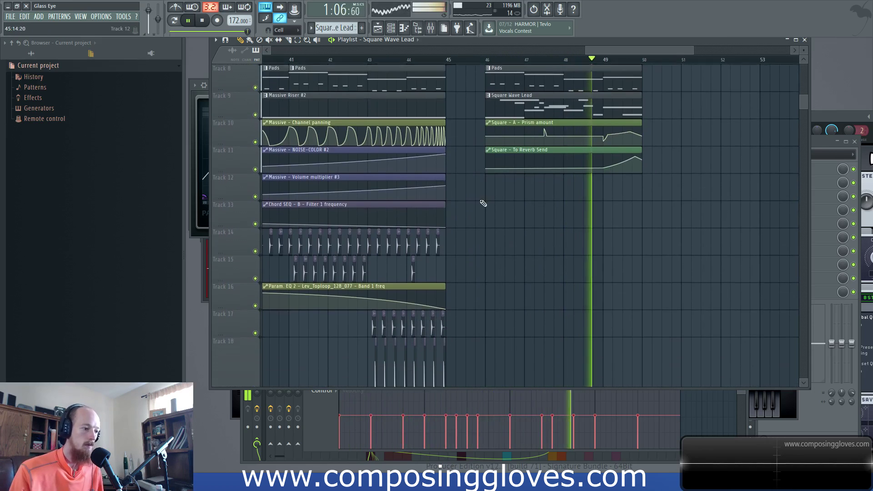
key(space)
scroll(479, 201, down, 8)
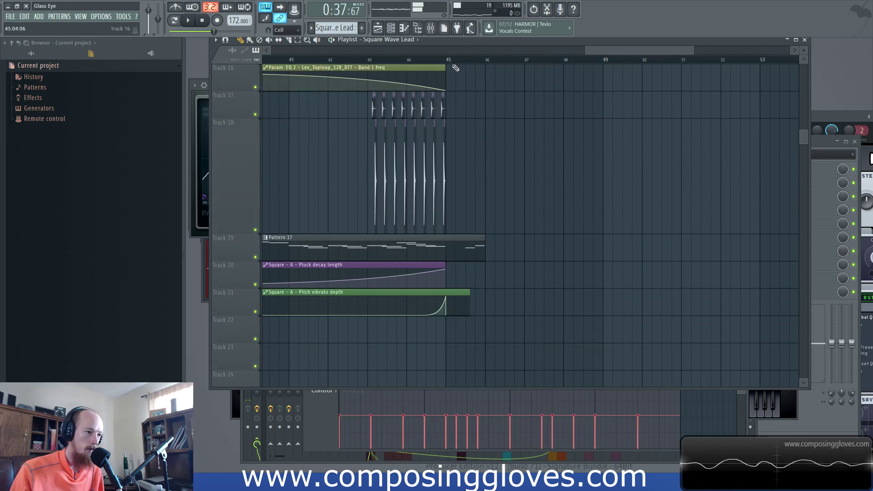
Audition samples in the Leviathan FX - Impacts folder and place Lev_Impact_Deep on Track 12 at bar 46
scroll(486, 138, up, 15)
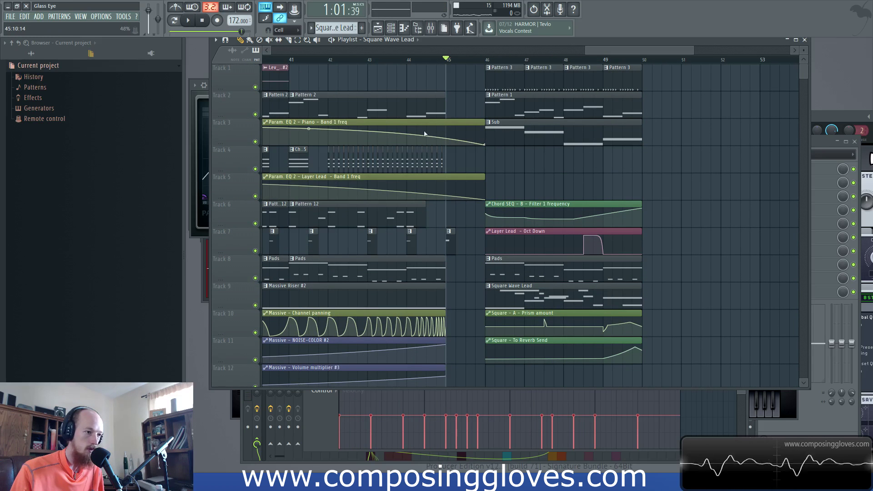
click(30, 54)
click(54, 66)
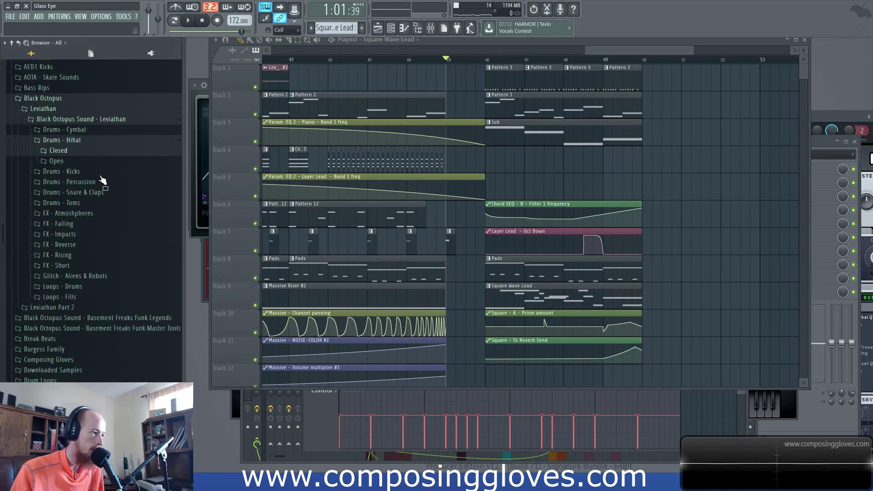
click(95, 262)
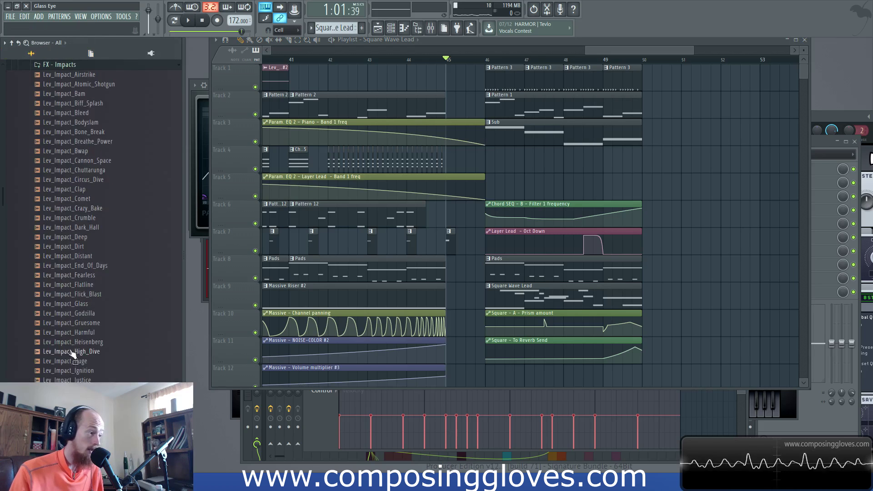
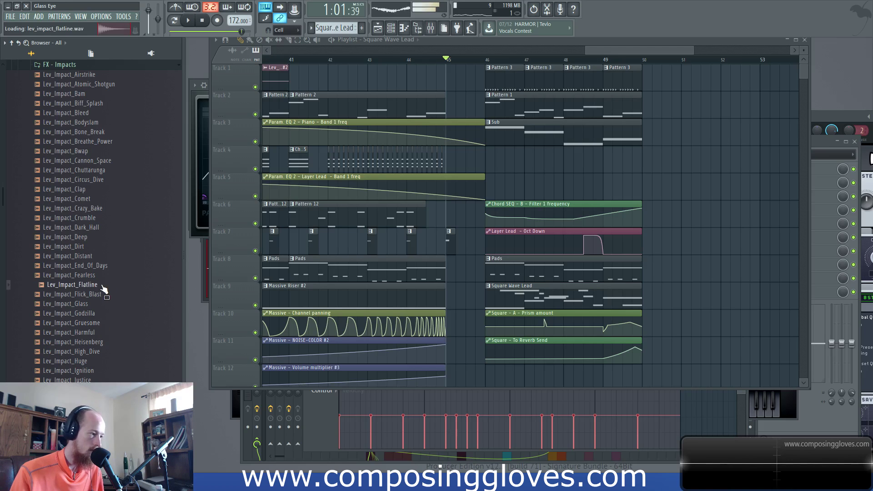
scroll(104, 289, down, 2)
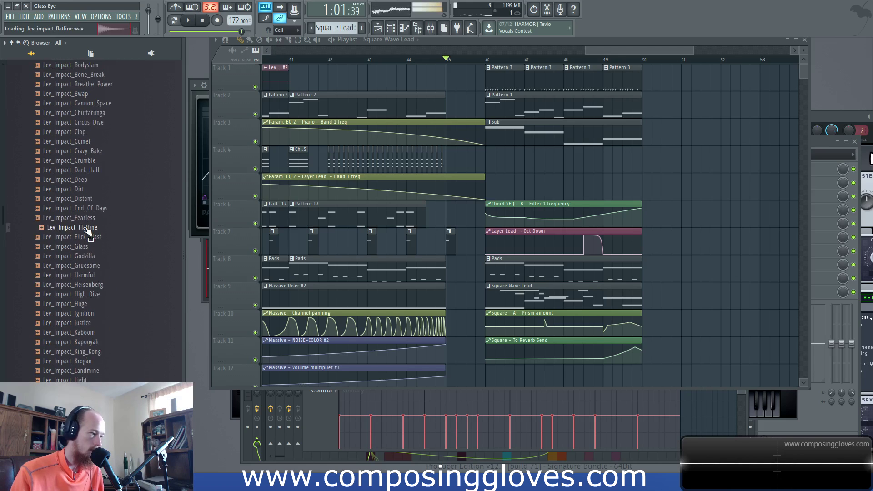
scroll(88, 232, down, 2)
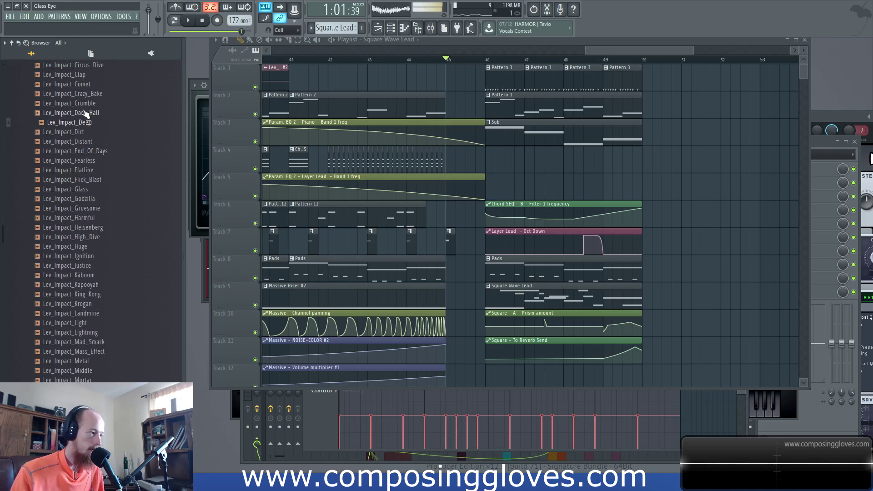
drag(489, 379, 502, 379)
click(502, 378)
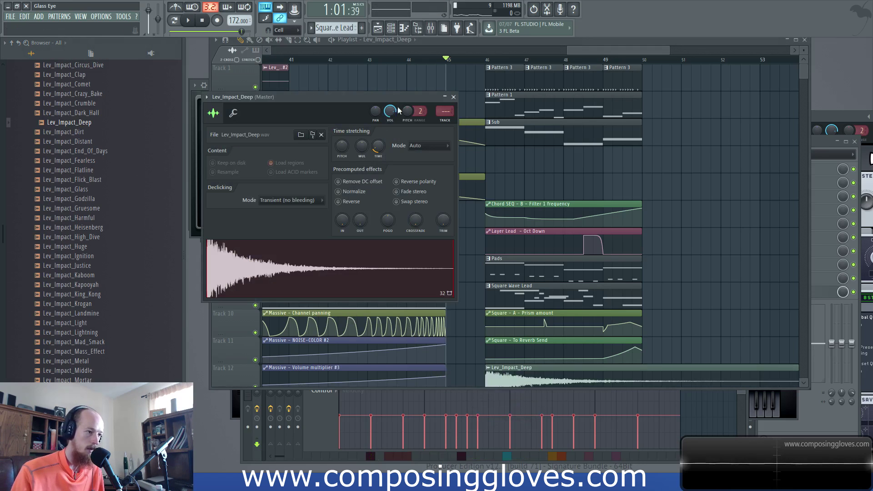
Create a channel volume automation clip for Lev_Impact_Deep on Track 13, starting at bar 46 and running into bar 49
drag(654, 50, 651, 50)
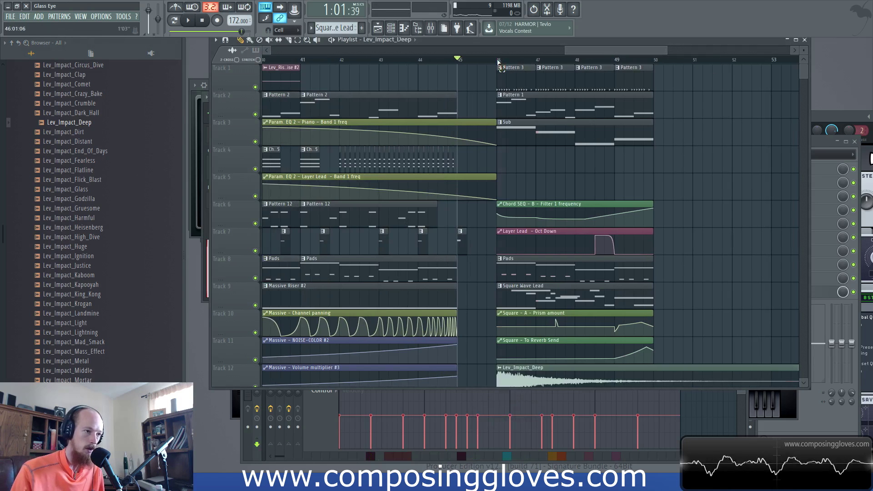
drag(499, 62, 641, 75)
scroll(557, 312, down, 2)
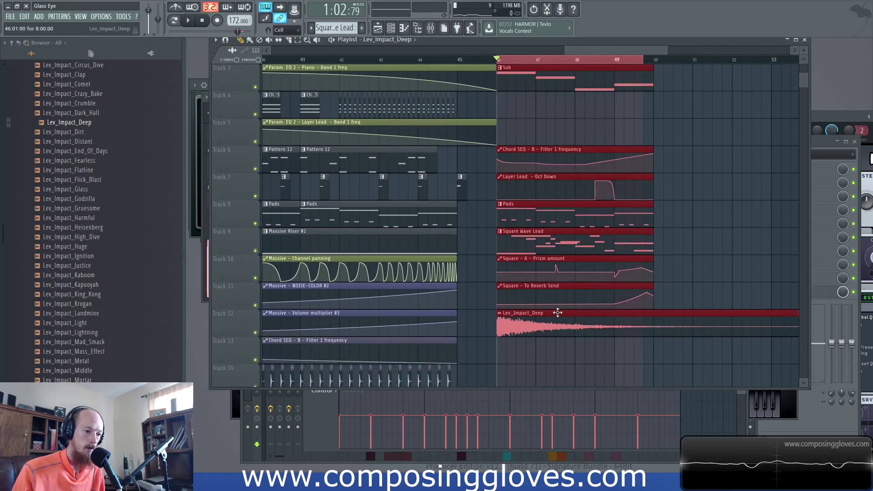
click(556, 311)
right_click(394, 116)
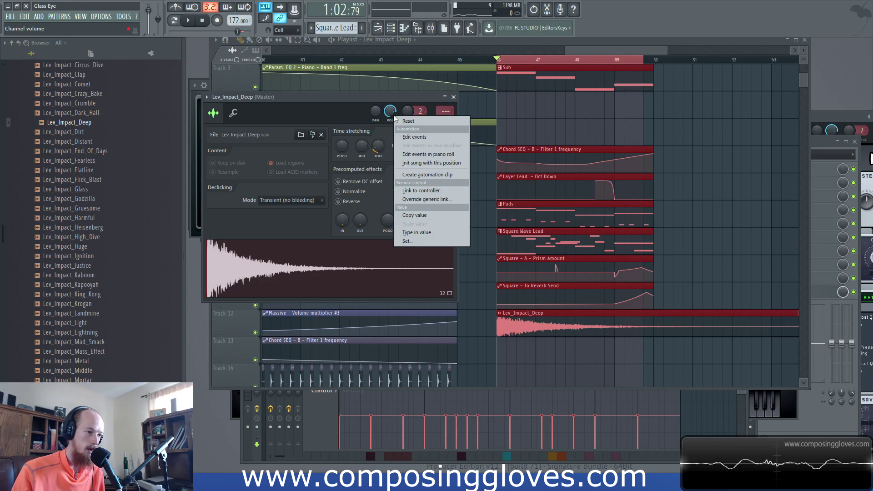
click(412, 175)
drag(563, 103, 526, 358)
Audition the impact's volume curve, with its early dip and gradual rise, and extend the automation clip to bar 50
key(space)
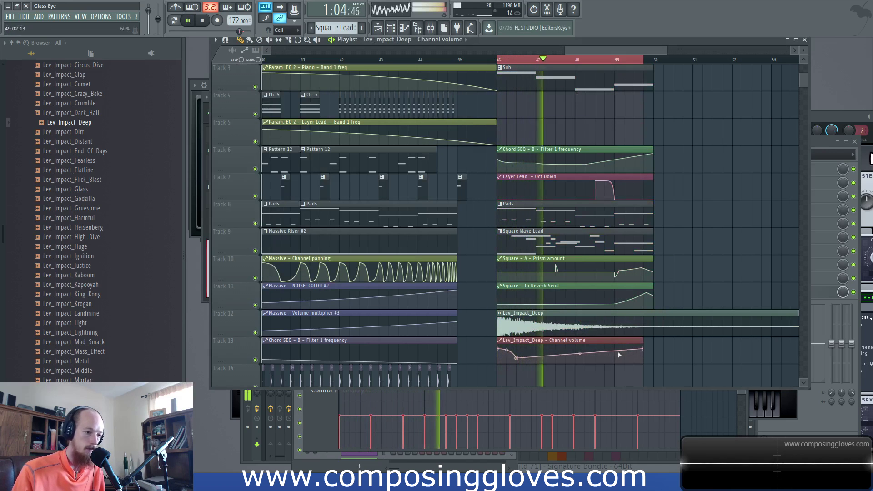
key(space)
key(space)
drag(645, 350, 650, 352)
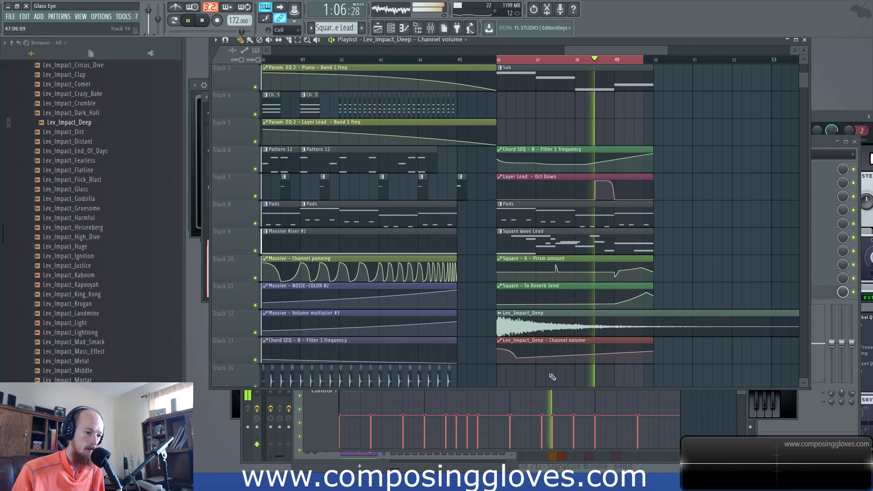
Reshape the Lev_Impact_Deep volume automation with 21% tension on the opening dip and a concave, late-rising second segment
drag(506, 353, 506, 356)
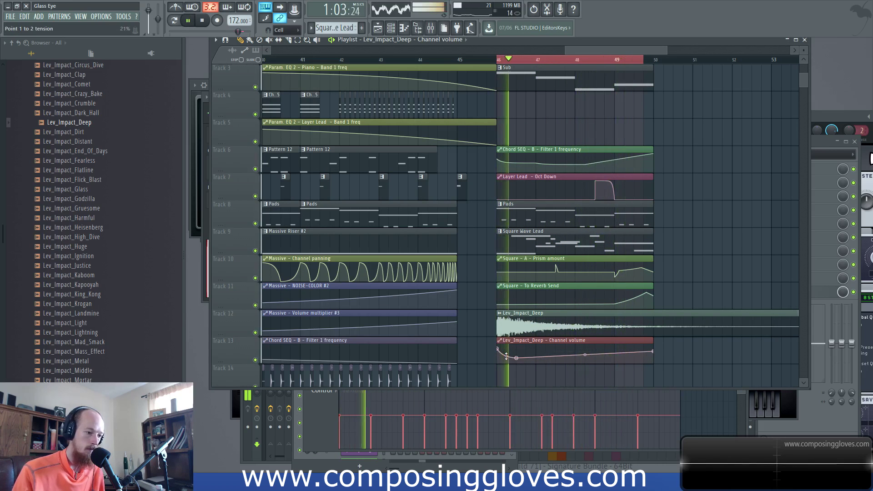
drag(585, 354, 585, 357)
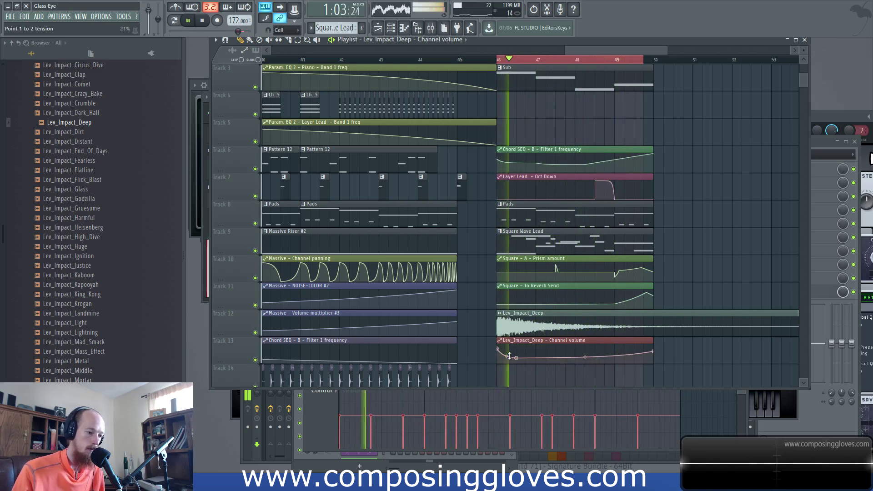
drag(515, 359, 517, 358)
Route the Lev_Impact_Deep sample to its own mixer track and move that track to insert 24
double_click(519, 324)
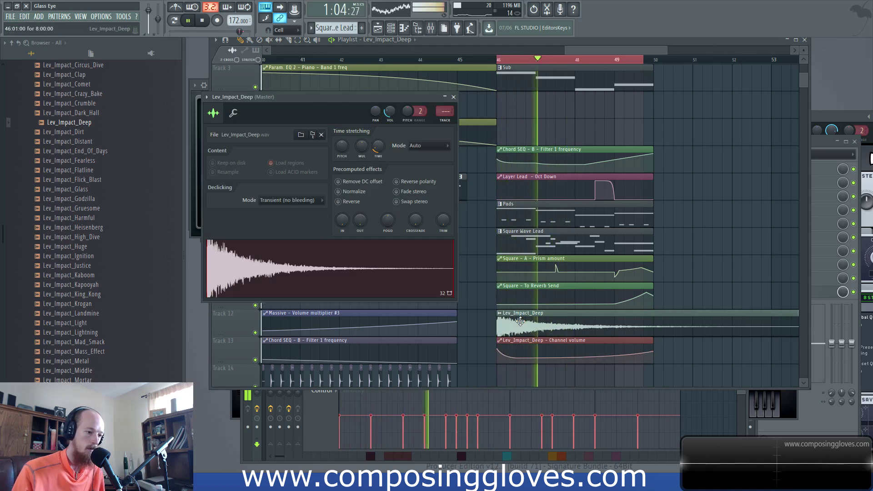
key(ctrl+l)
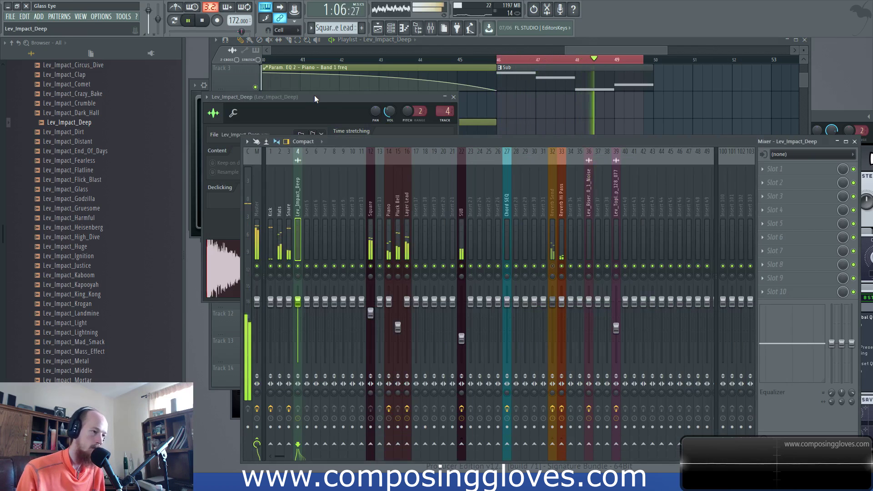
drag(293, 185, 479, 188)
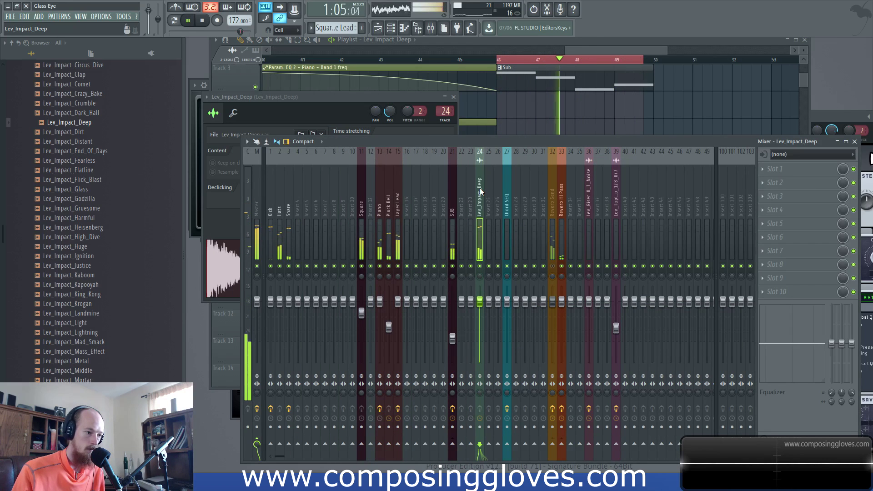
Load Fruity Parametric EQ 2 in slot 1 of the impact's mixer track, cutting band 4 slightly and boosting band 2 near 95 Hz
click(781, 169)
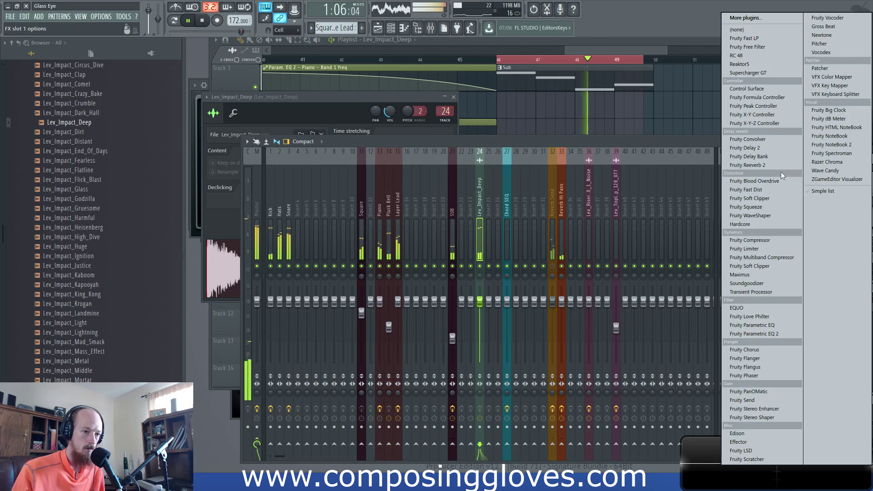
click(783, 335)
drag(317, 182, 304, 195)
key(space)
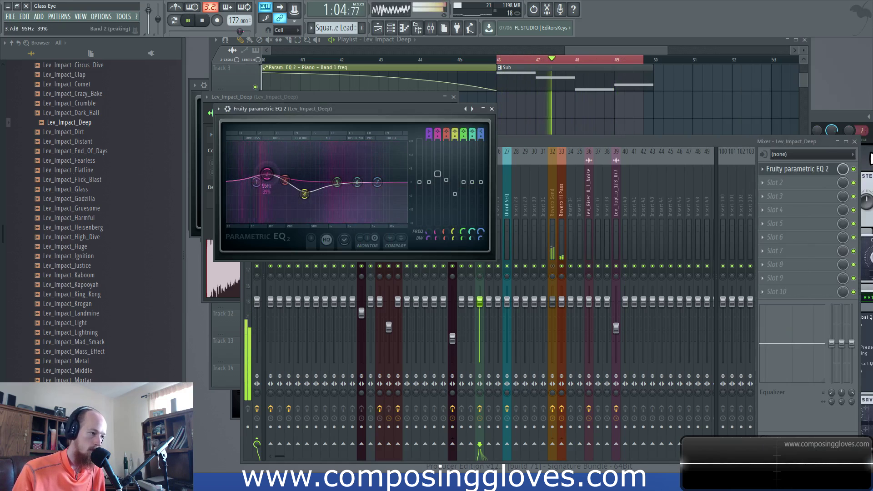
drag(265, 169, 265, 172)
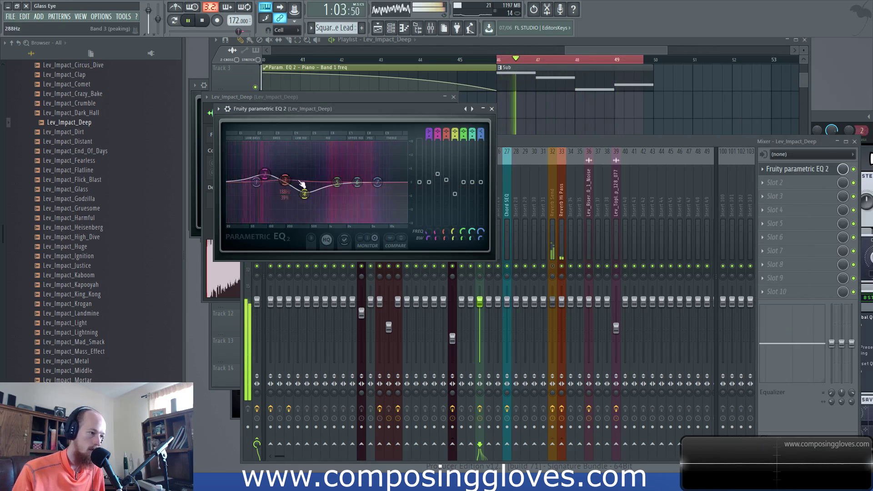
Refine the impact's EQ with deep cuts on bands 1 and 3, a stronger band 2 boost, a slight band 5 cut and band 6 boost
key(space)
drag(349, 194, 342, 189)
drag(285, 180, 272, 207)
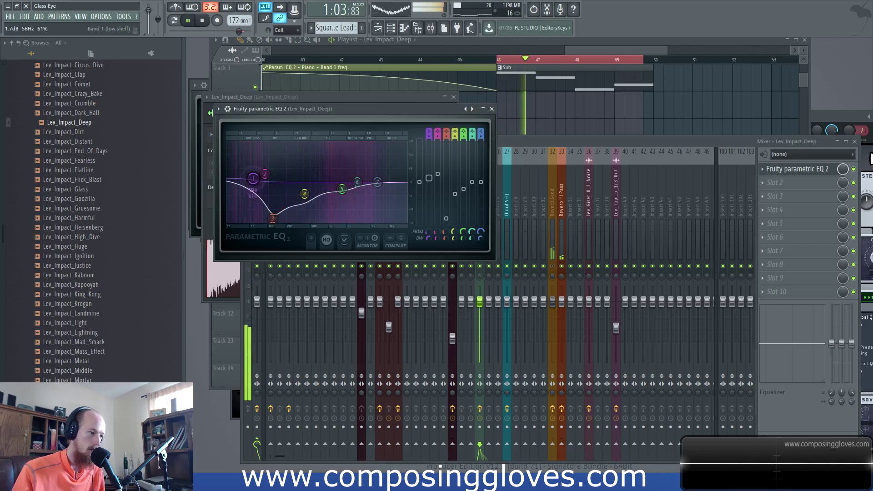
drag(253, 157, 253, 157)
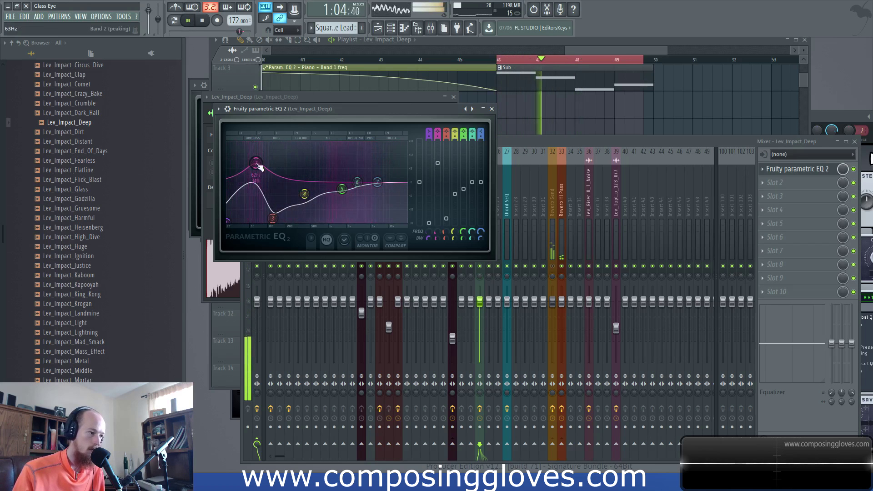
drag(272, 218, 285, 215)
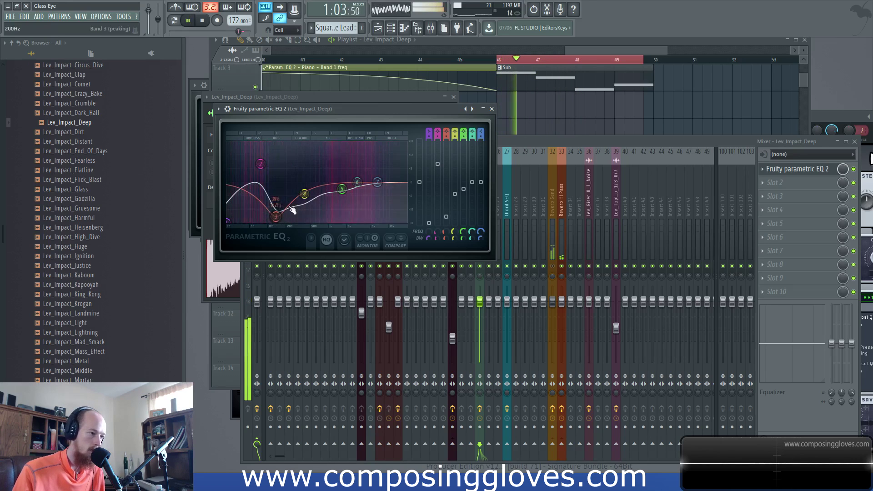
drag(360, 180, 354, 176)
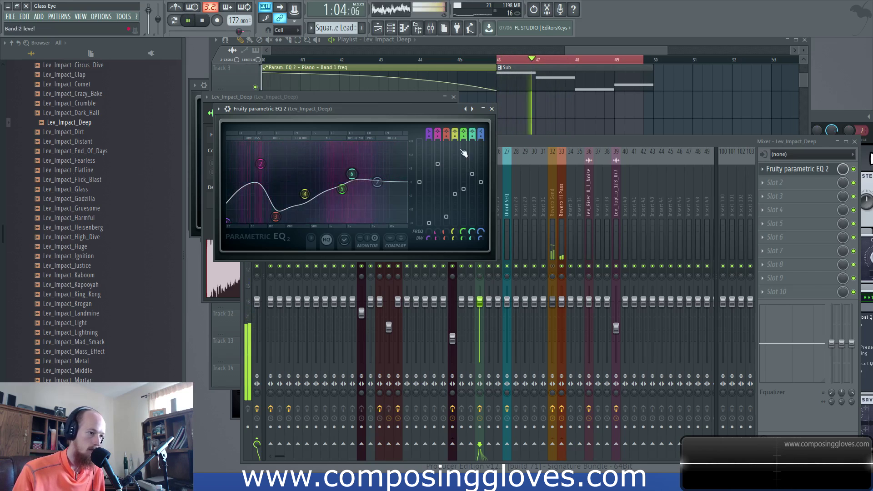
Add Fruity Reeverb 2 in slot 2 of the Lev_Impact_Deep mixer track with a 7.1-second decay
click(594, 57)
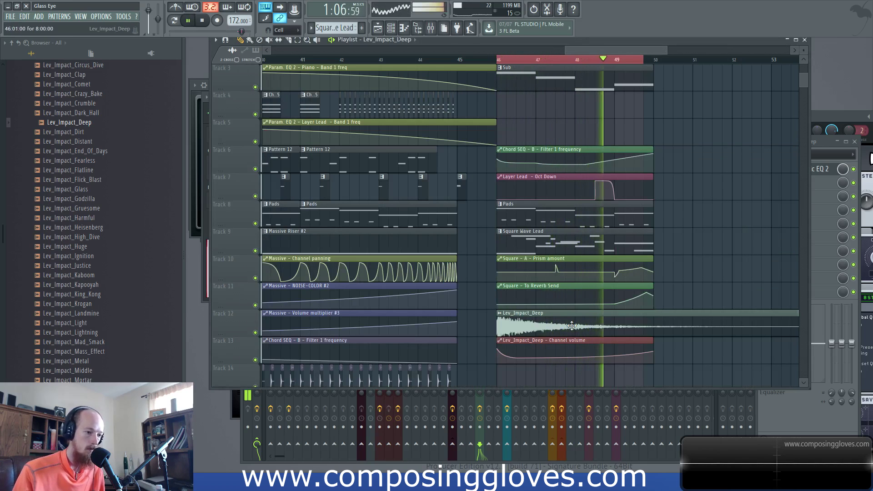
click(431, 29)
click(777, 182)
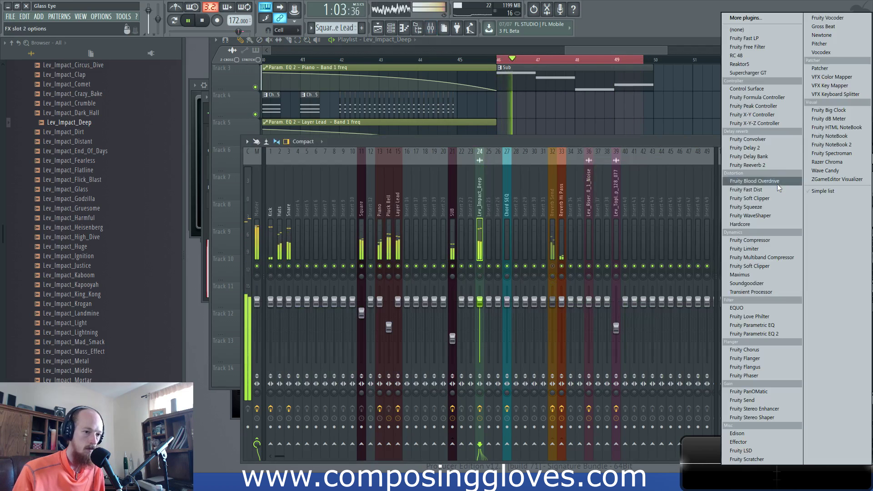
click(747, 165)
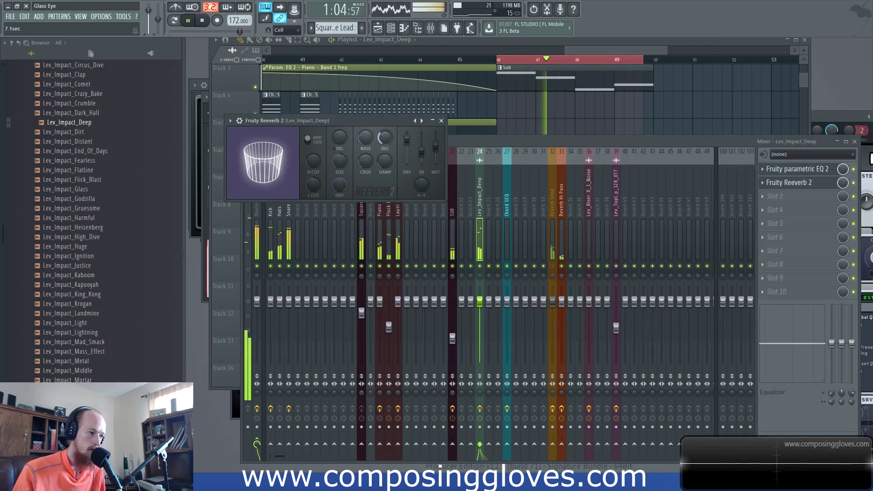
Clear the playlist's time selection over bars 46–49 and briefly play the arrangement from bar 31
click(627, 48)
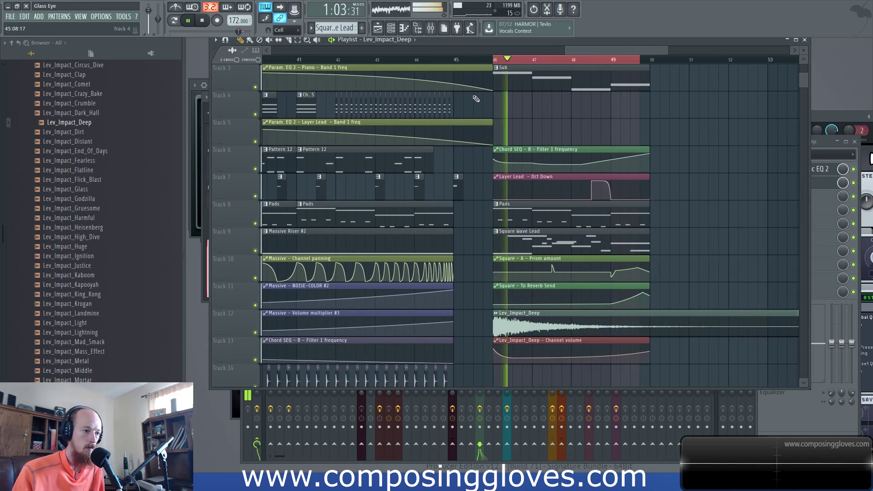
key(ctrl+d)
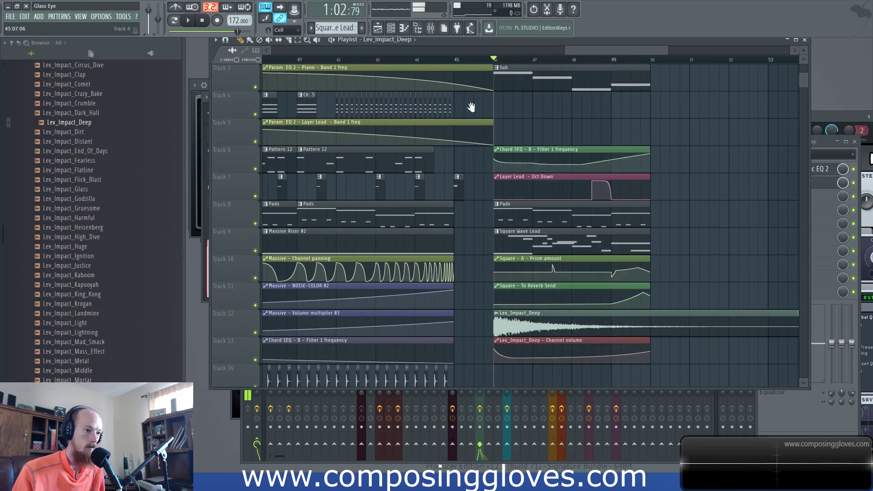
drag(471, 105, 553, 140)
scroll(485, 128, down, 2)
drag(429, 111, 456, 130)
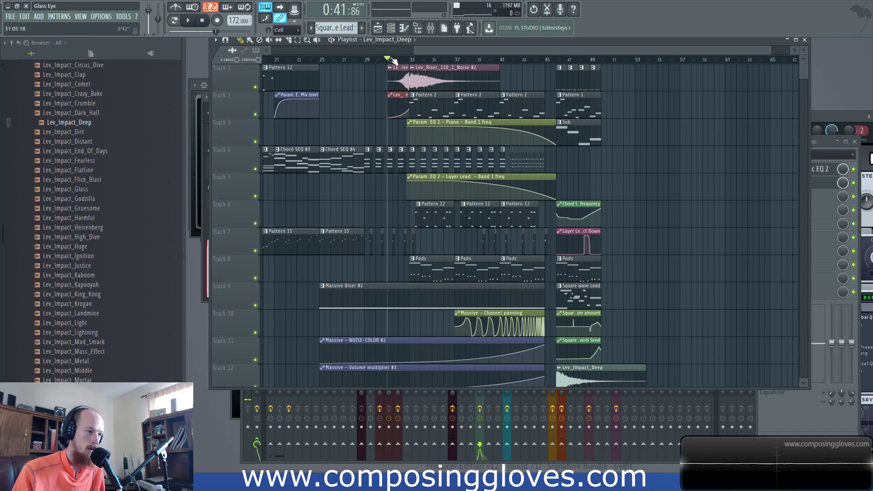
scroll(564, 162, up, 3)
key(space)
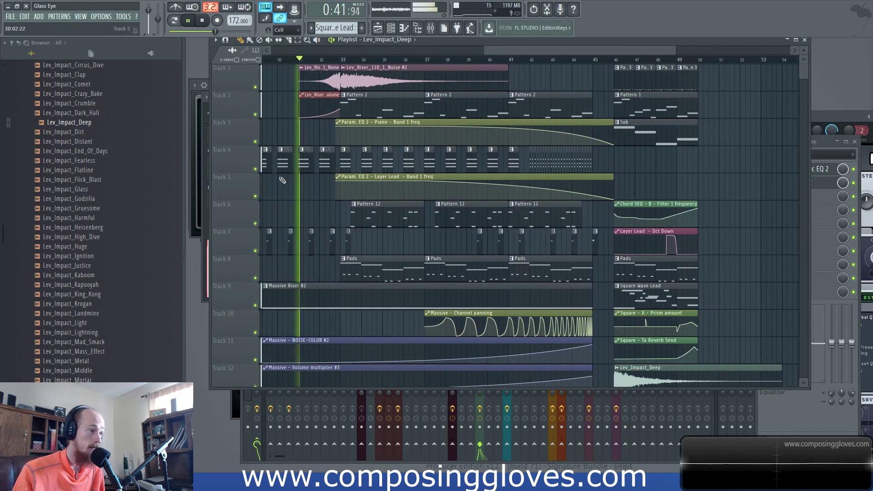
key(space)
Play the arrangement from bar 17 and examine how all tracks build through the breakdown into the bar 46 impact
scroll(448, 156, down, 3)
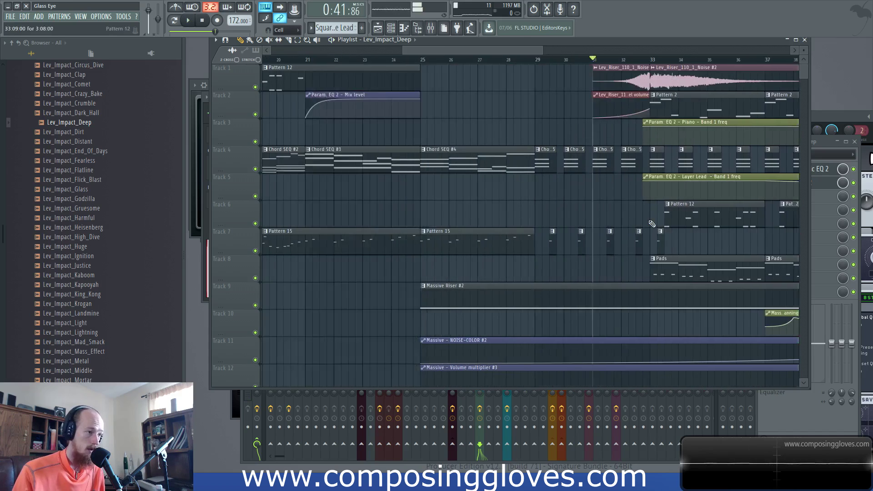
scroll(448, 155, down, 1)
click(390, 60)
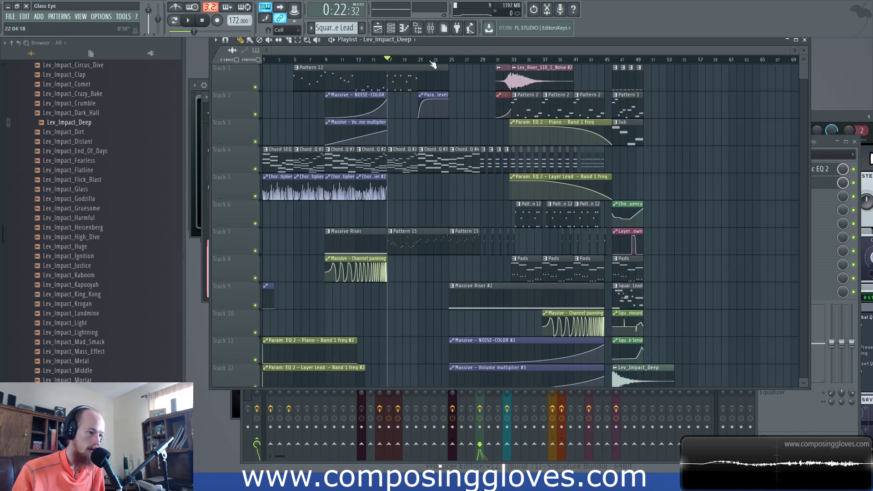
scroll(425, 136, up, 3)
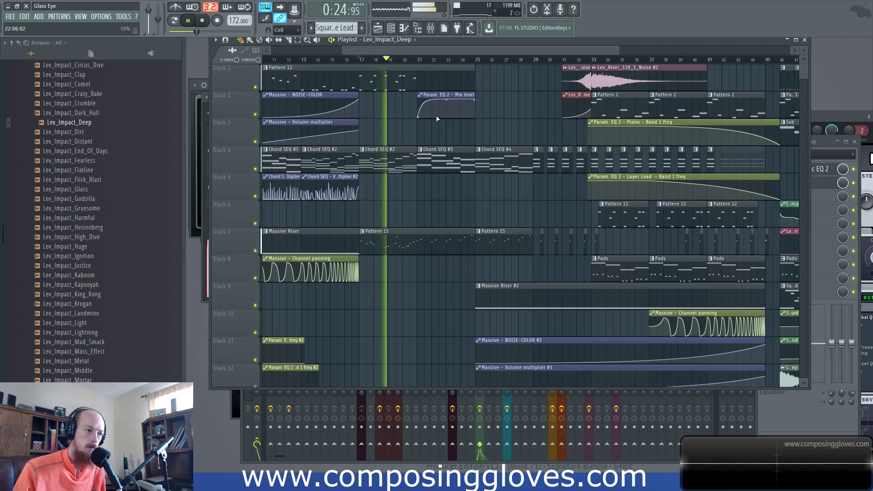
scroll(437, 119, up, 1)
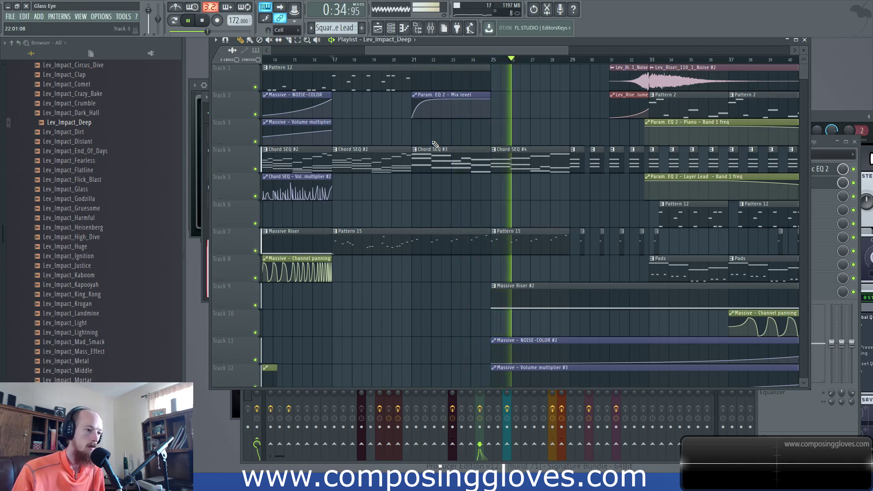
scroll(440, 185, down, 5)
scroll(439, 184, up, 4)
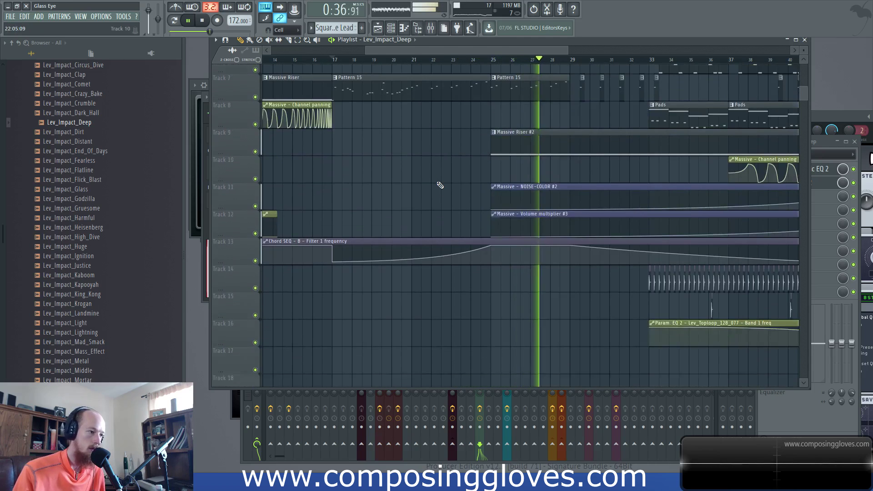
scroll(439, 184, up, 1)
scroll(440, 185, down, 2)
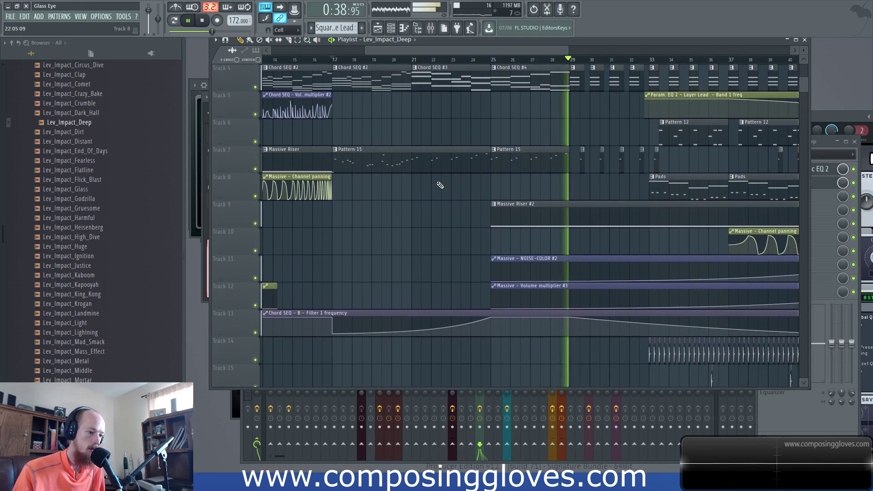
scroll(540, 284, up, 2)
scroll(540, 285, up, 2)
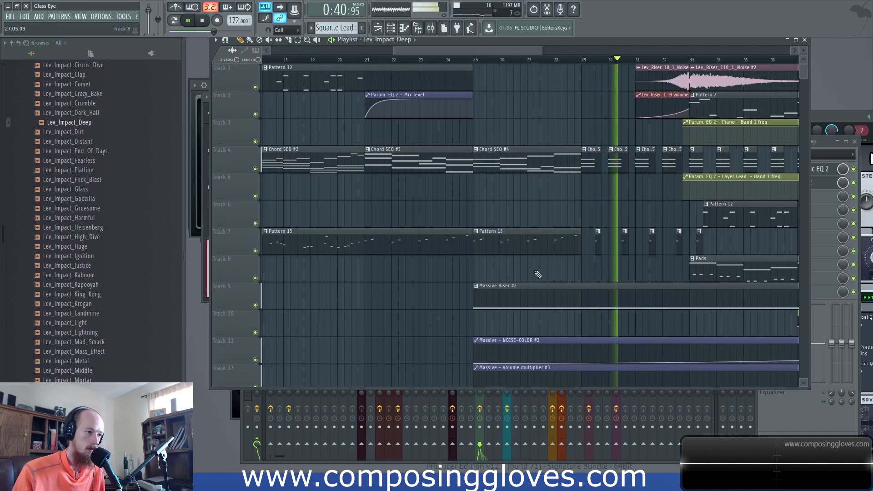
scroll(527, 268, down, 4)
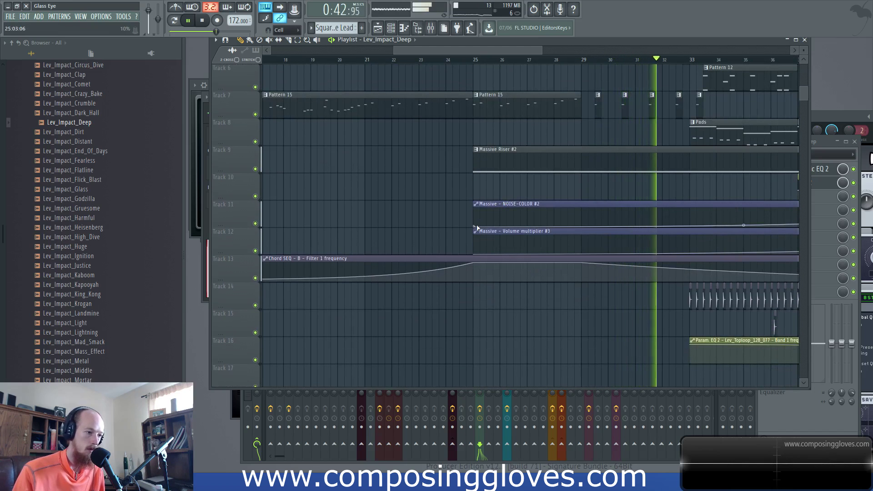
drag(563, 147, 415, 152)
scroll(502, 159, down, 2)
drag(561, 148, 457, 225)
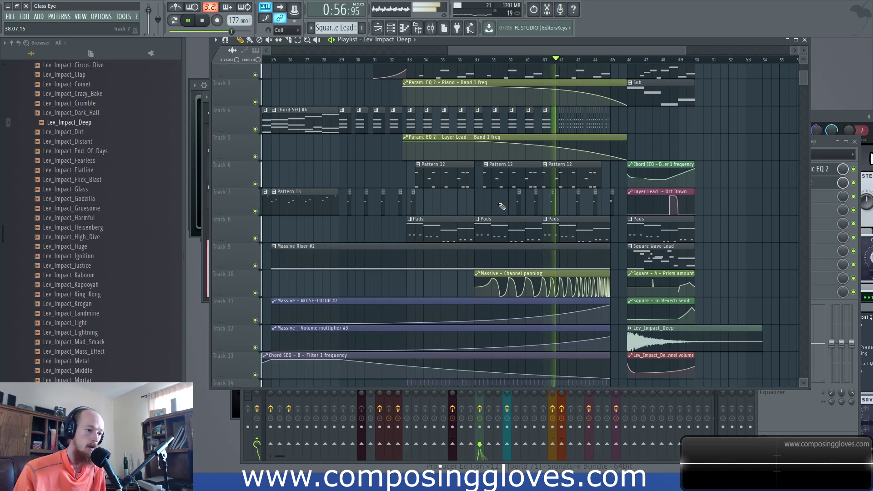
drag(588, 184, 538, 187)
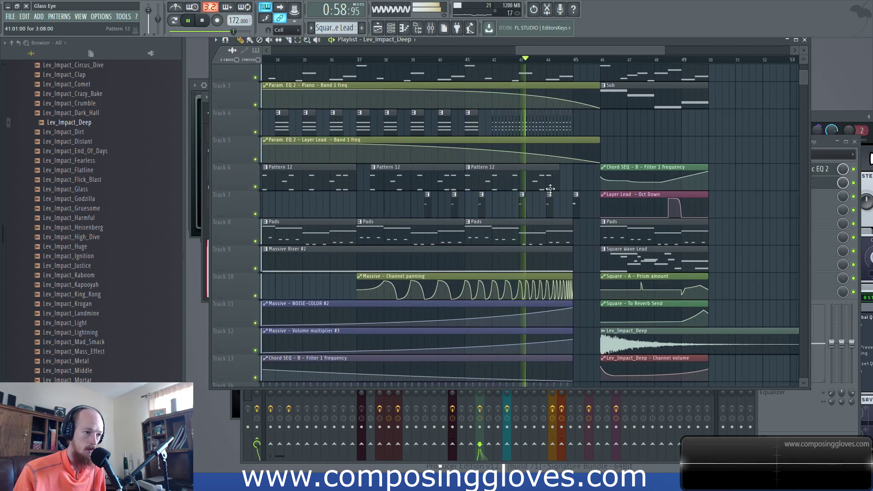
scroll(538, 188, up, 2)
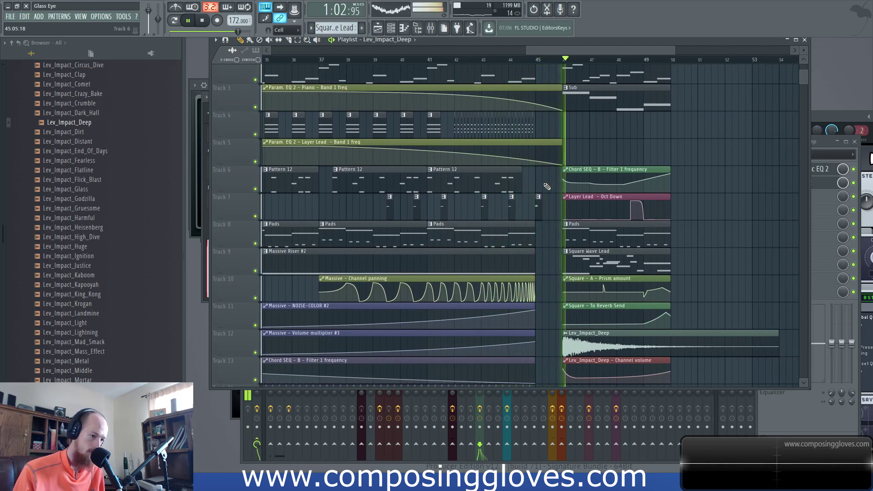
scroll(596, 315, down, 1)
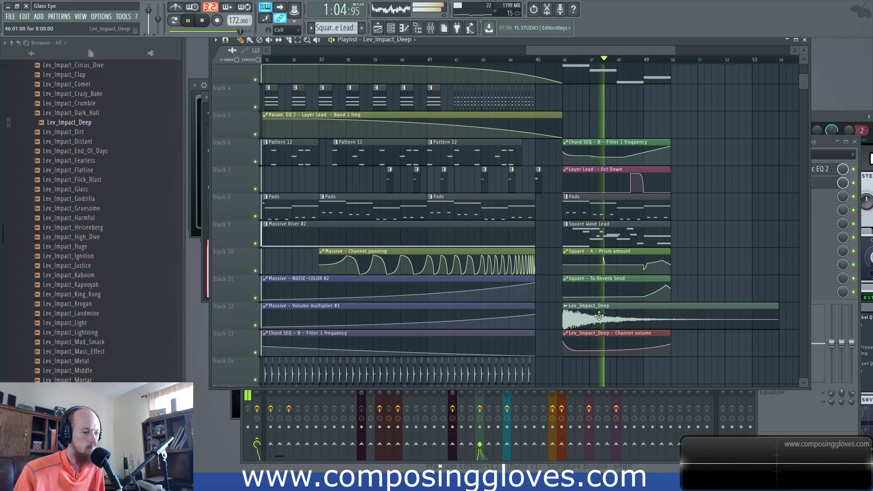
Inspect the Lev_Impact_Deep channel settings and volume automation, stop playback, and view the whole arrangement
double_click(597, 315)
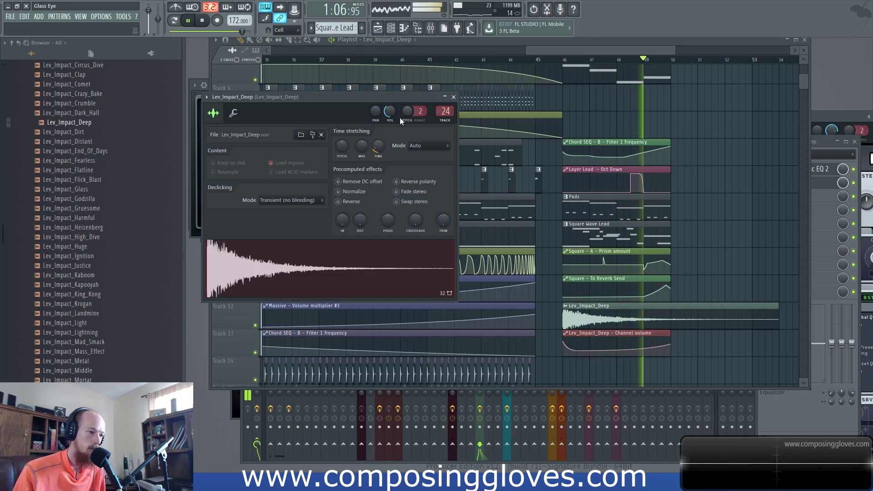
click(570, 350)
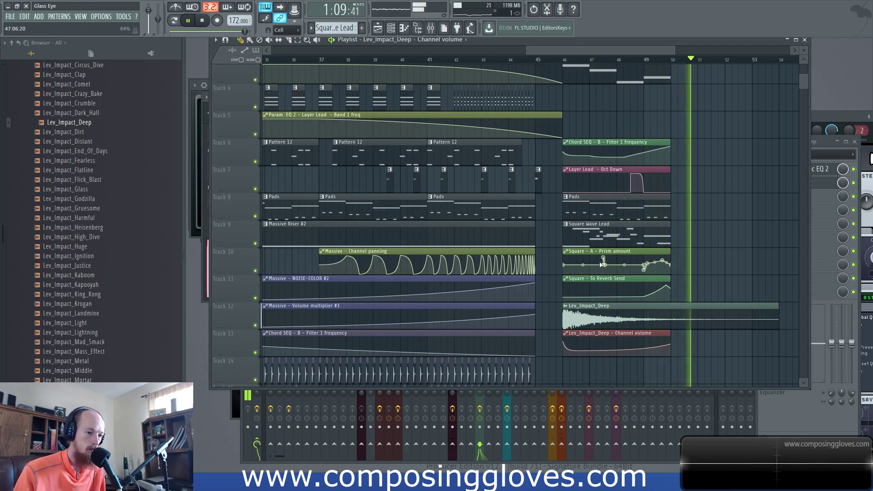
key(space)
scroll(534, 200, up, 3)
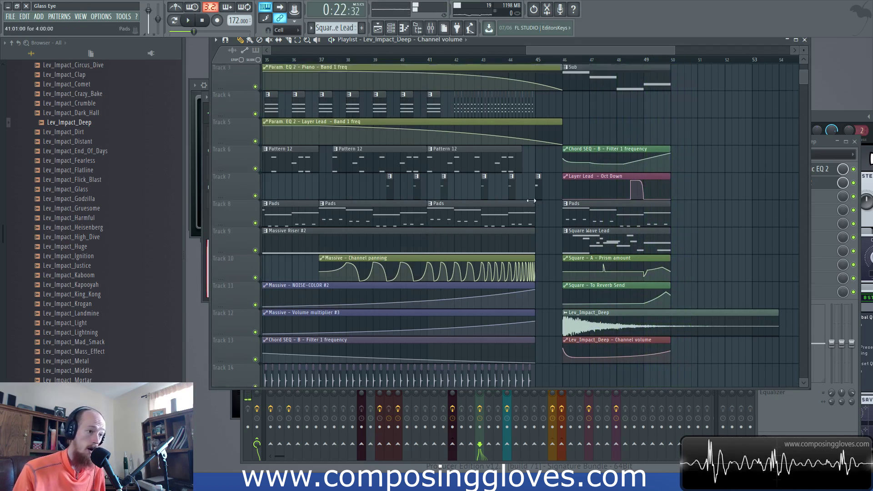
ctrl+scroll(436, 186, down, 4)
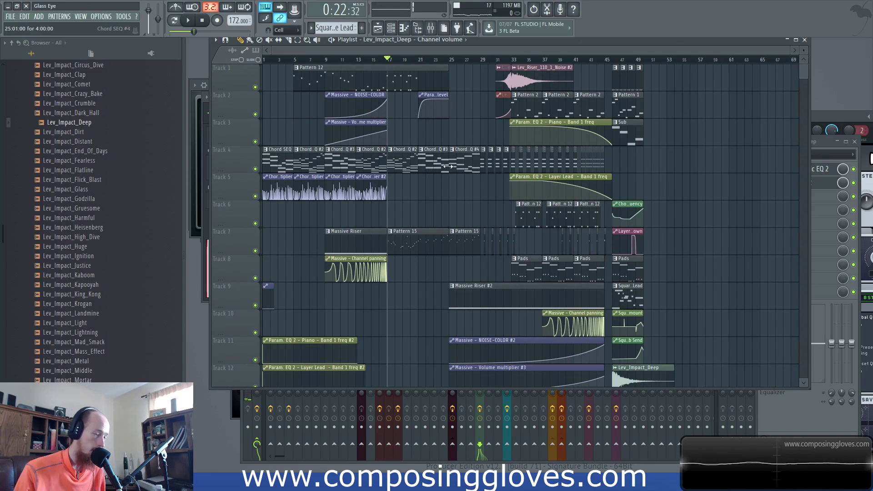
Extend the Pattern 3 clip at bar 49 to bar 53 and select the whole arrangement for playback from bar 1
drag(645, 64, 188, 91)
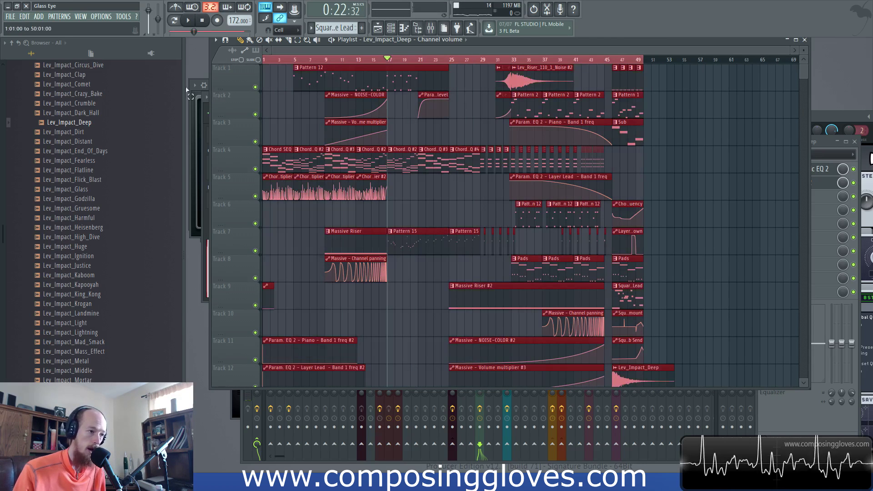
drag(379, 40, 321, 50)
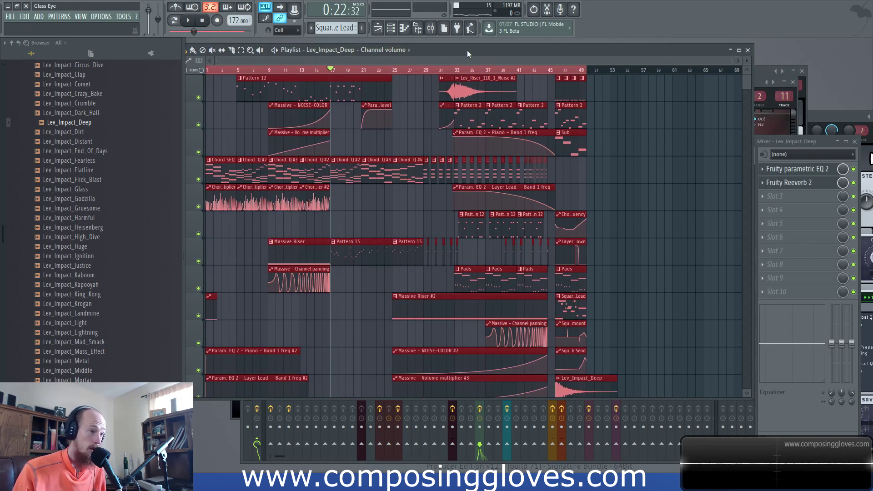
drag(467, 50, 500, 35)
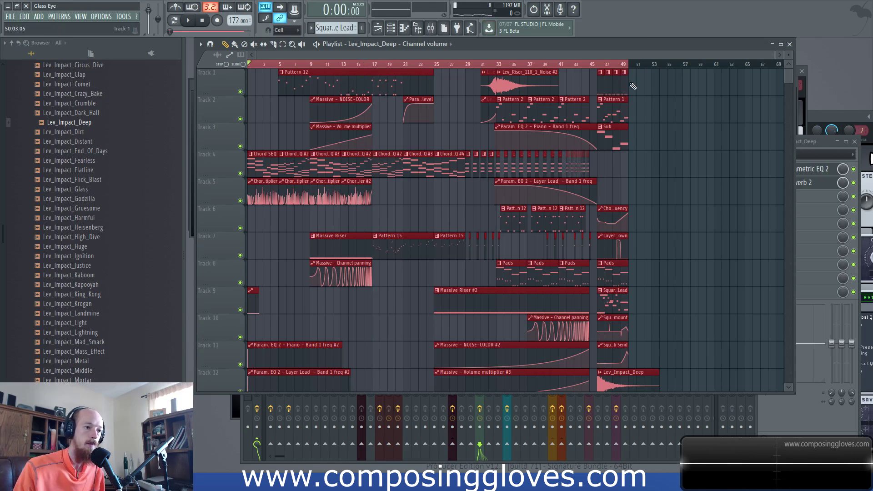
click(663, 91)
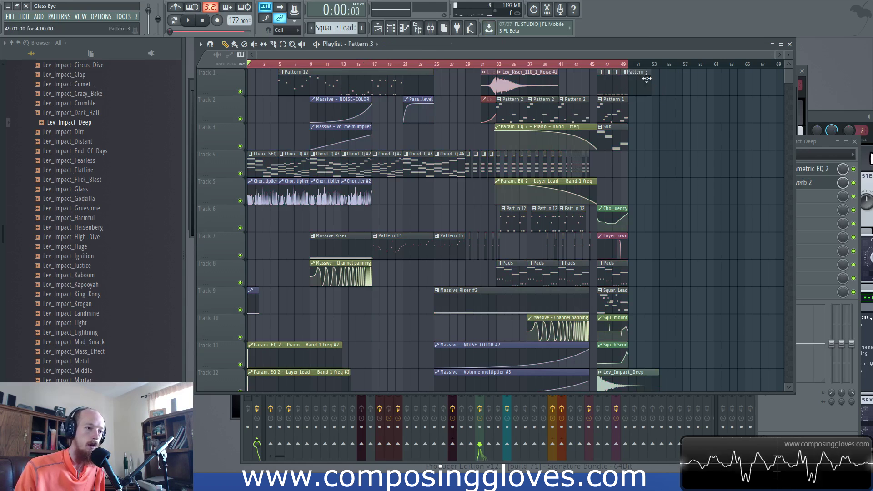
key(ctrl+a)
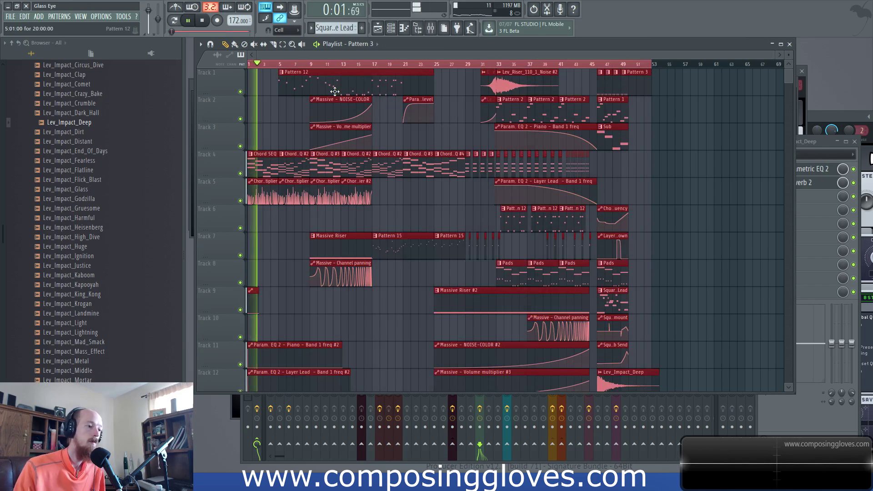
Reduce playlist track 18 to about the same height as its neighbouring tracks
scroll(324, 126, down, 3)
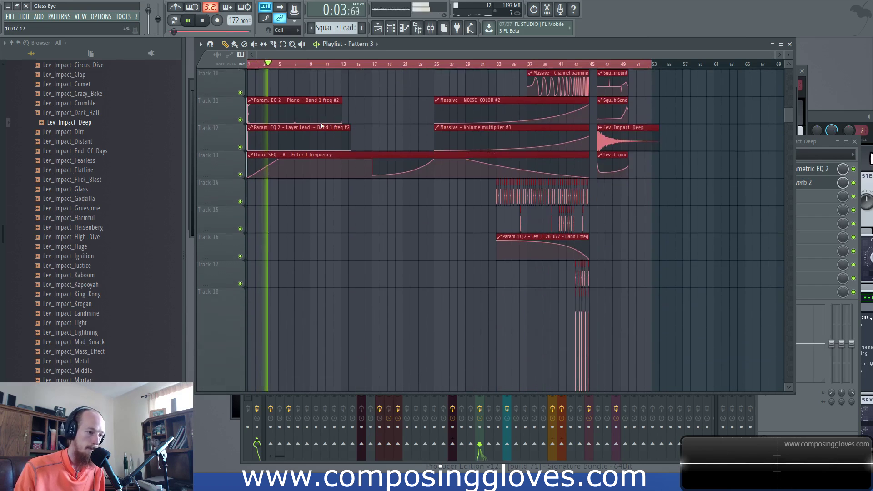
scroll(322, 125, down, 1)
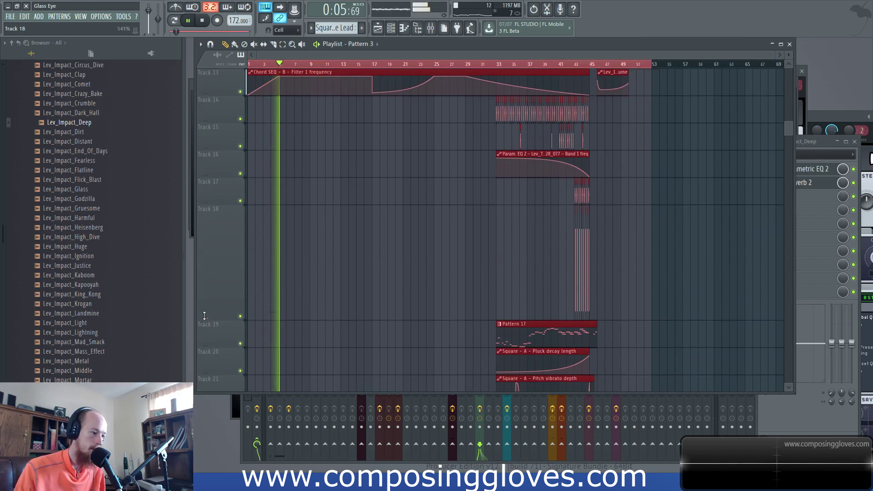
drag(203, 318, 203, 234)
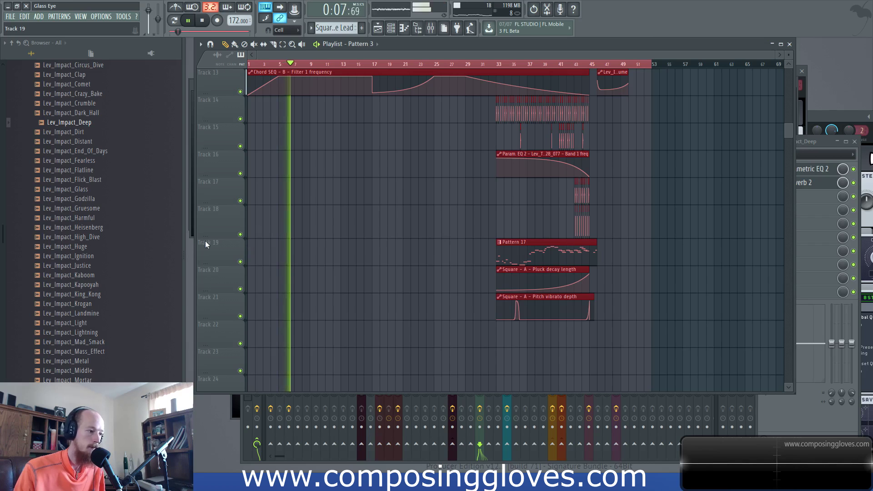
scroll(400, 204, up, 4)
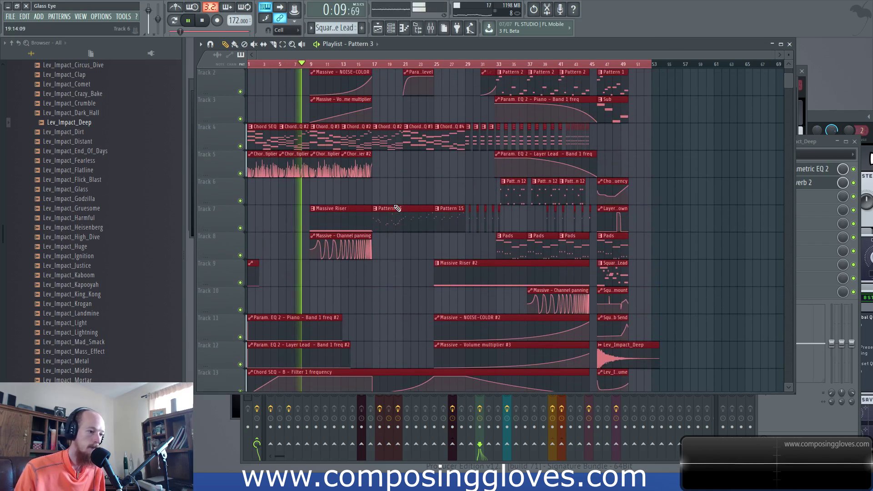
Follow the playing arrangement through its first 40 bars, examining the clips and automation on all tracks
scroll(398, 208, up, 1)
scroll(370, 214, up, 3)
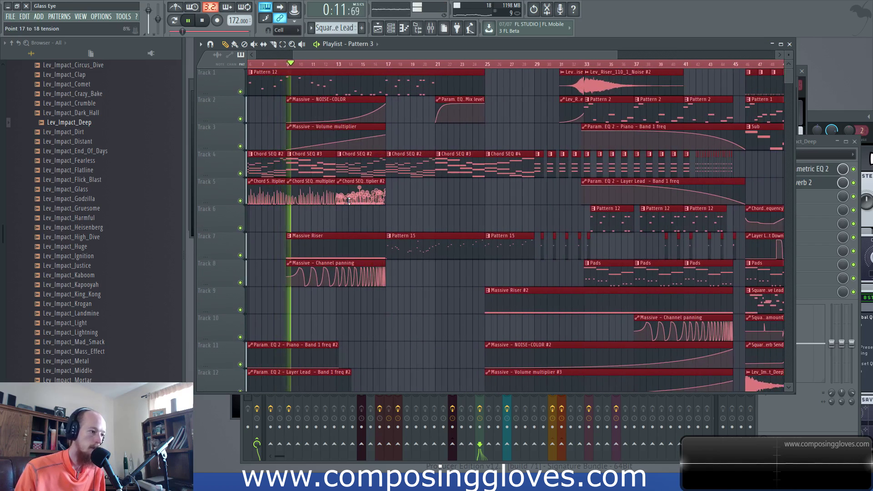
scroll(386, 209, left, 3)
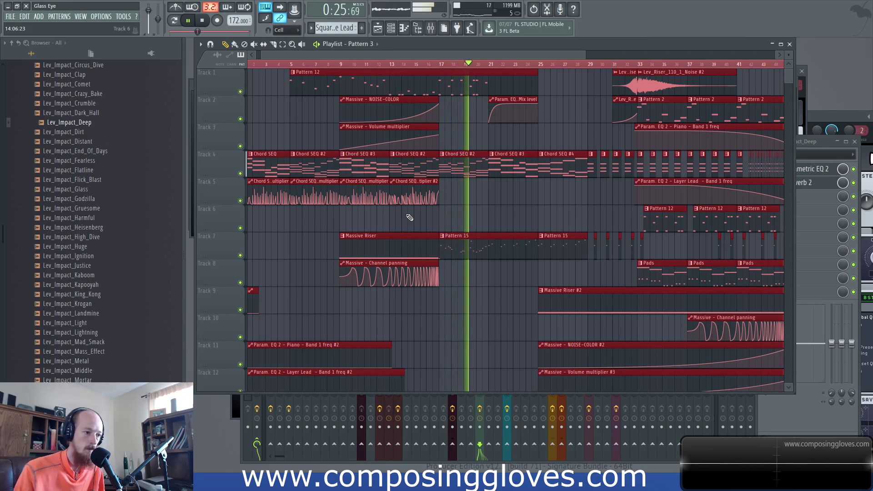
drag(511, 231, 449, 233)
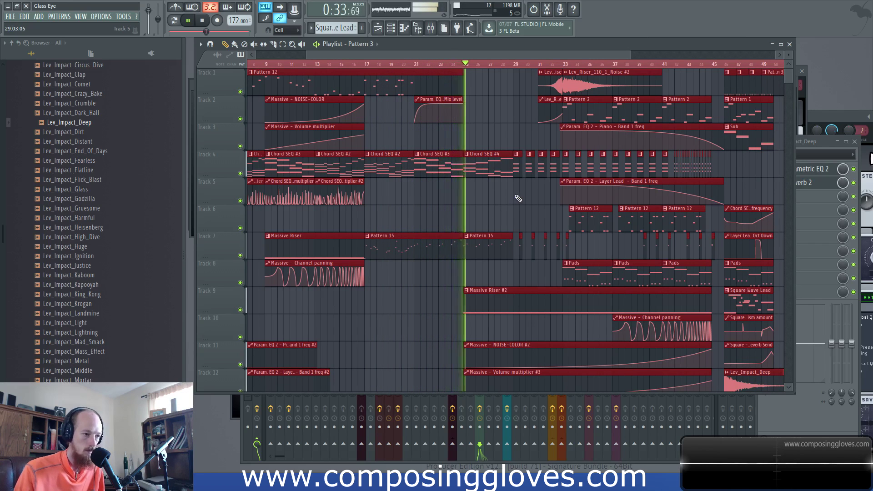
scroll(425, 217, down, 4)
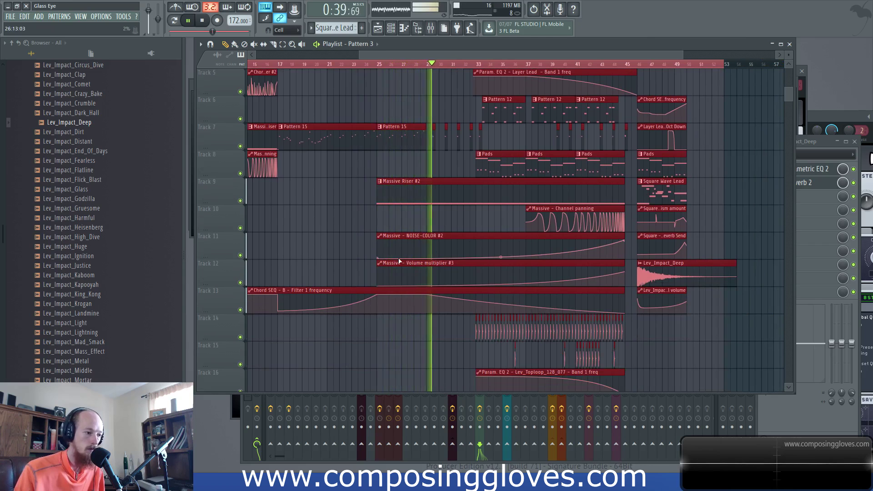
click(415, 266)
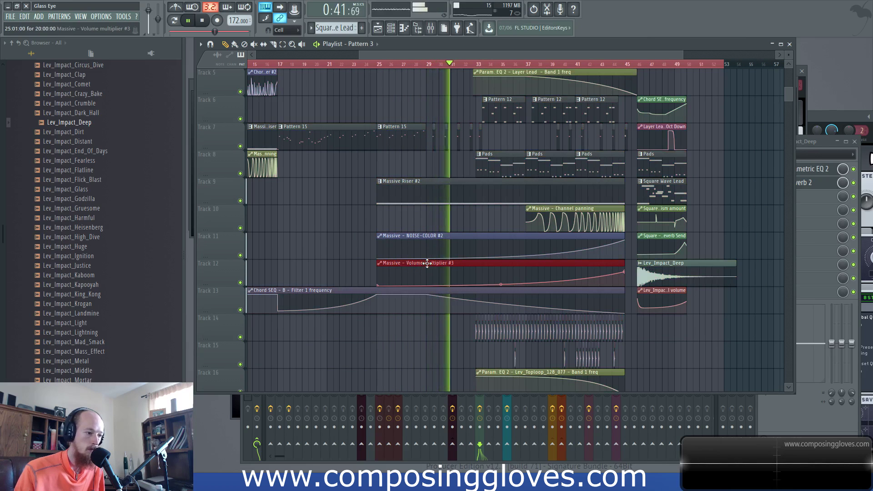
scroll(477, 234, up, 4)
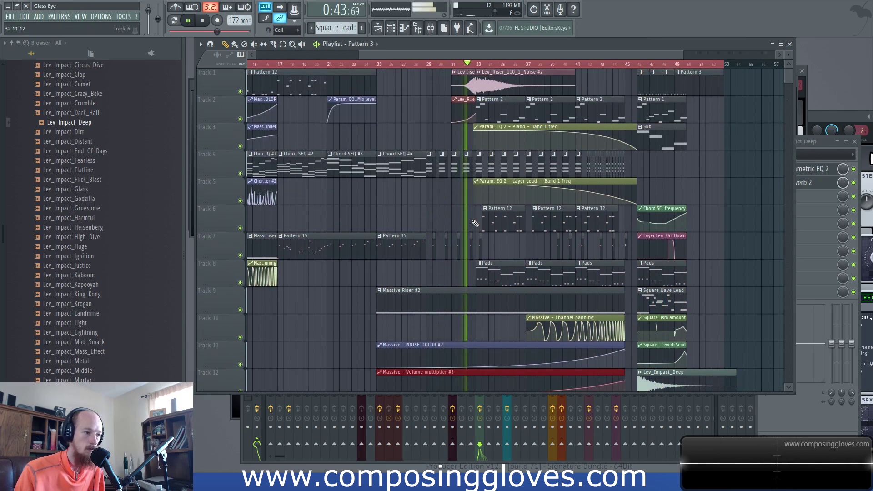
scroll(487, 195, right, 3)
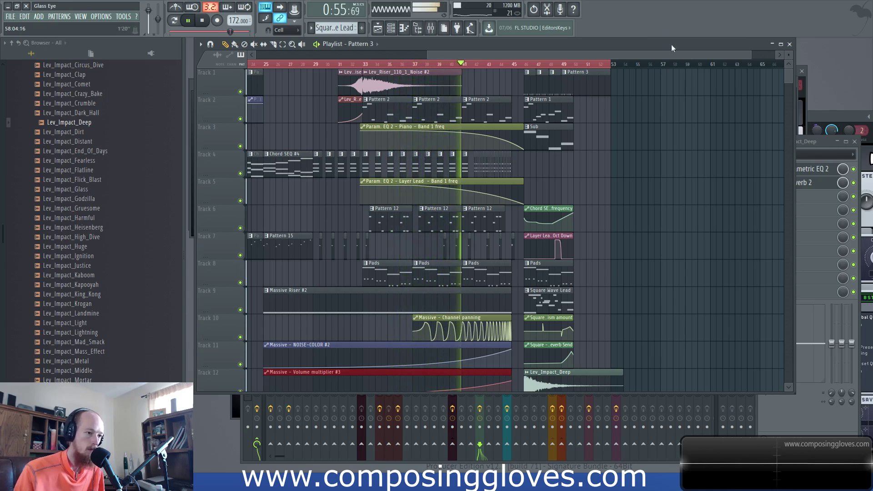
Extend the Pattern 3 clip at bar 49 to bar 61 and play the bar 46 transition to its end
drag(610, 72, 574, 81)
scroll(590, 170, up, 2)
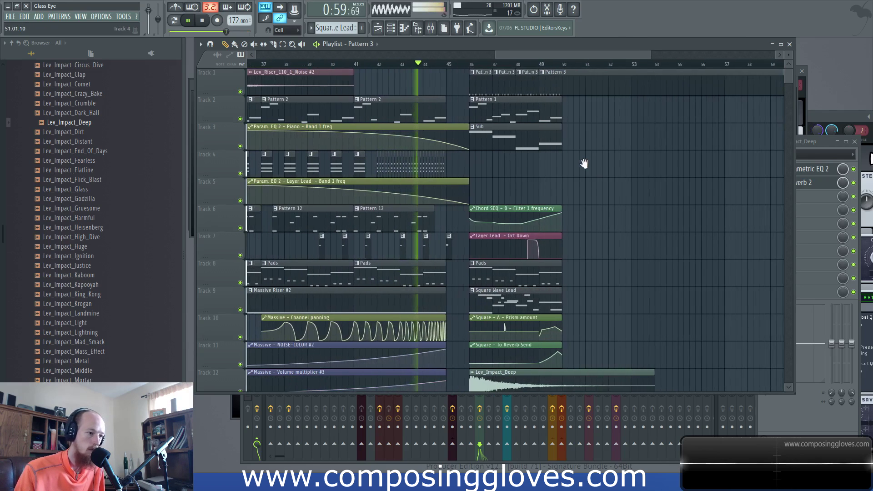
drag(586, 165, 572, 141)
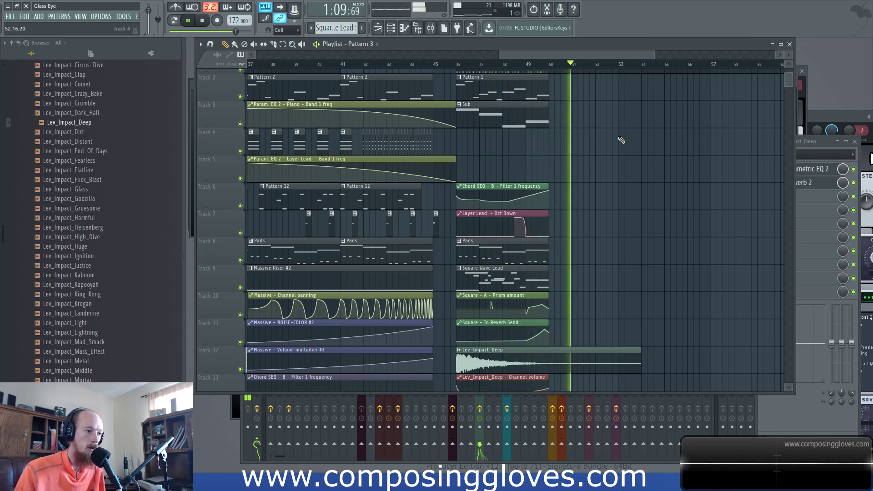
key(space)
Open Pattern 15 from track 7 and examine how its clips fit into the whole arrangement
drag(374, 193, 806, 220)
scroll(477, 236, down, 5)
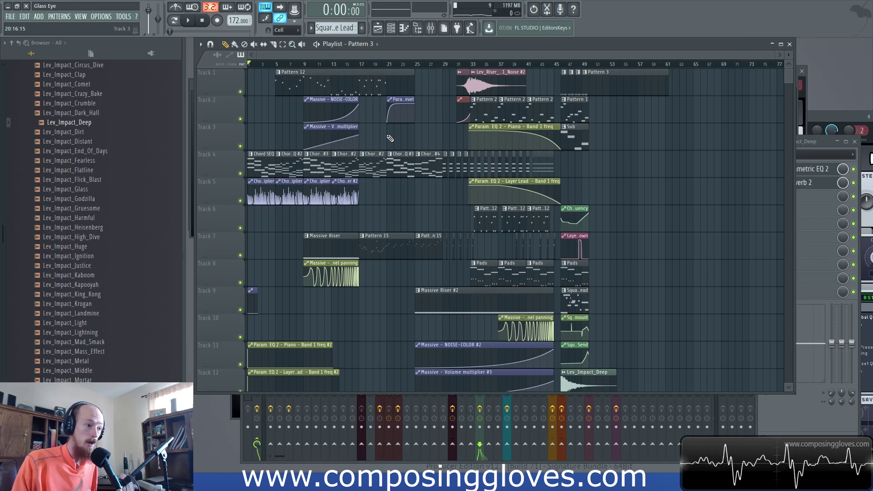
ctrl+scroll(372, 183, up, 5)
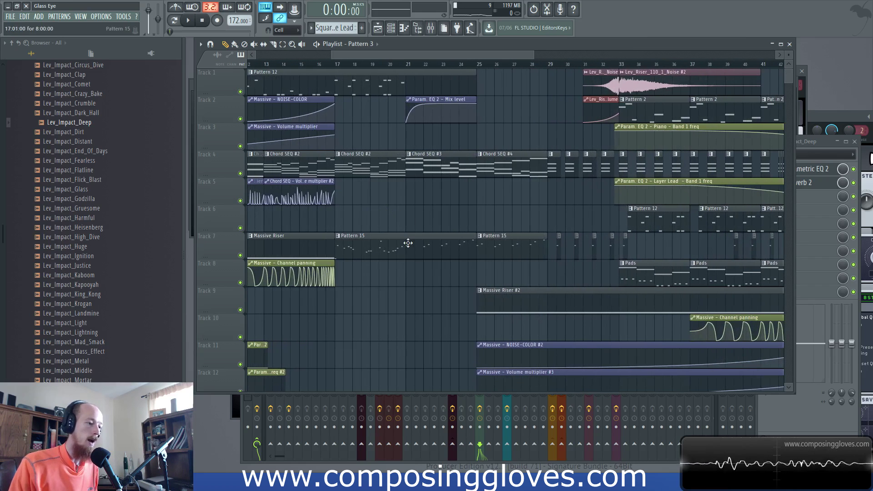
double_click(405, 241)
click(517, 65)
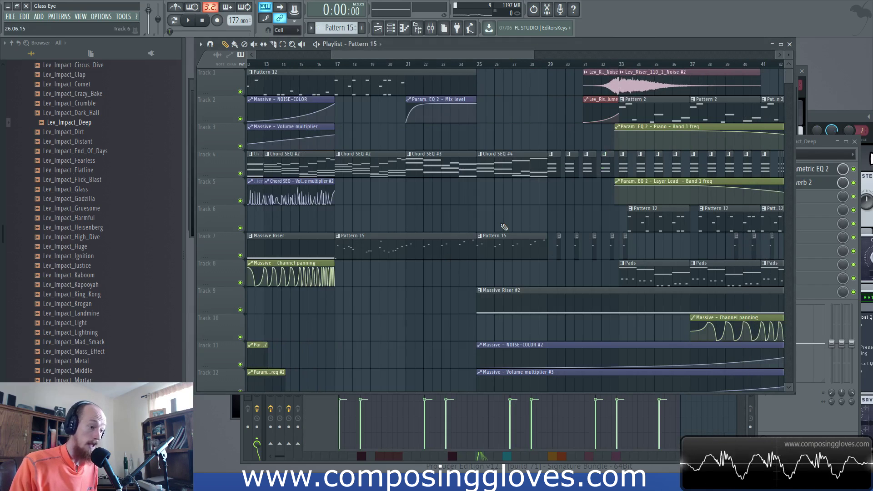
drag(367, 253, 563, 212)
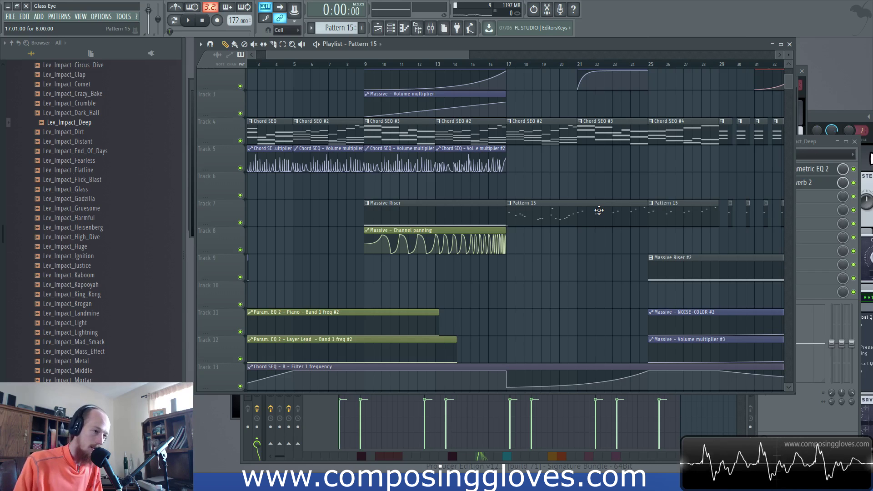
drag(525, 177, 550, 162)
ctrl+scroll(546, 199, down, 4)
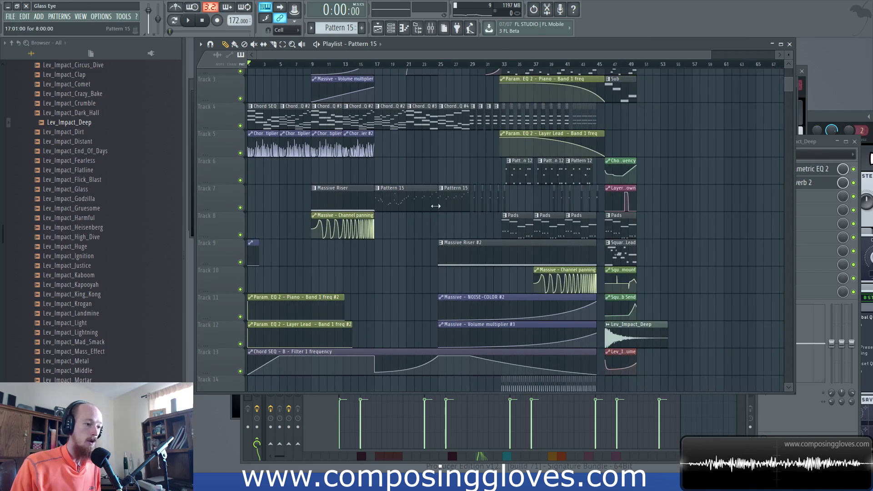
scroll(448, 204, up, 2)
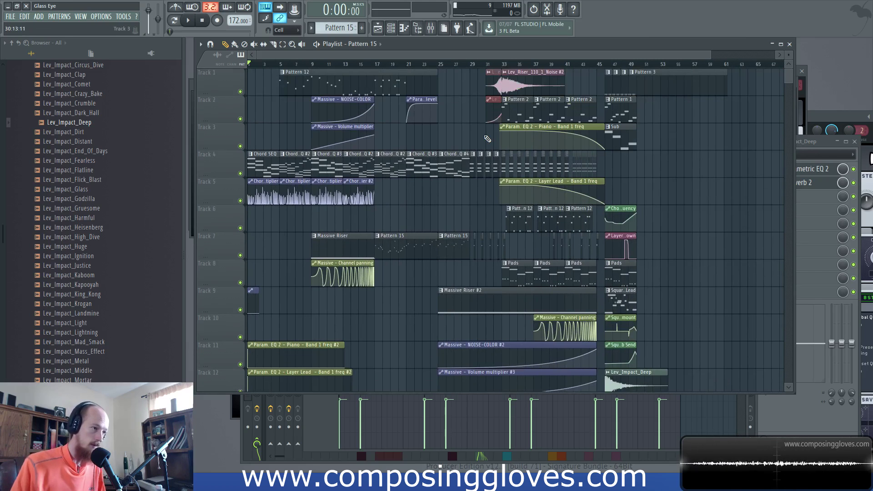
Move the Massive NOISE-COLOR #2 and Volume multiplier #3 automation clips together to start just before bar 25, at 24:13:00
ctrl+scroll(524, 305, up, 8)
scroll(485, 232, down, 5)
ctrl+drag(500, 203, 505, 235)
key(ctrl+d)
click(493, 239)
click(481, 236)
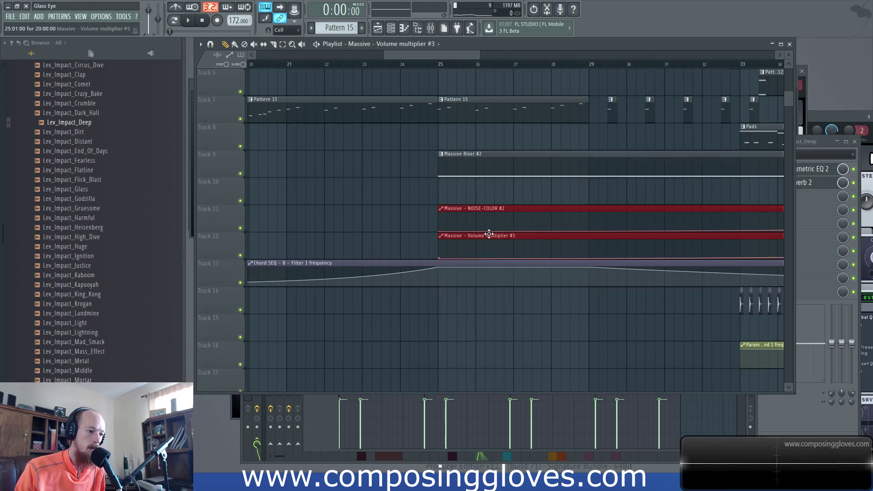
ctrl+scroll(476, 235, down, 5)
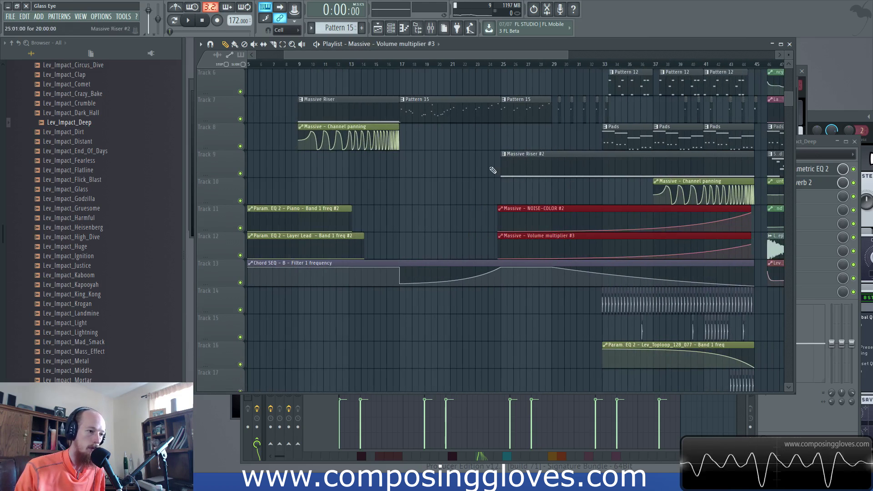
Extend the ends of the Massive NOISE-COLOR #2 and Volume multiplier #3 clips to bar 45, making each 20:04:00 long
scroll(608, 183, right, 5)
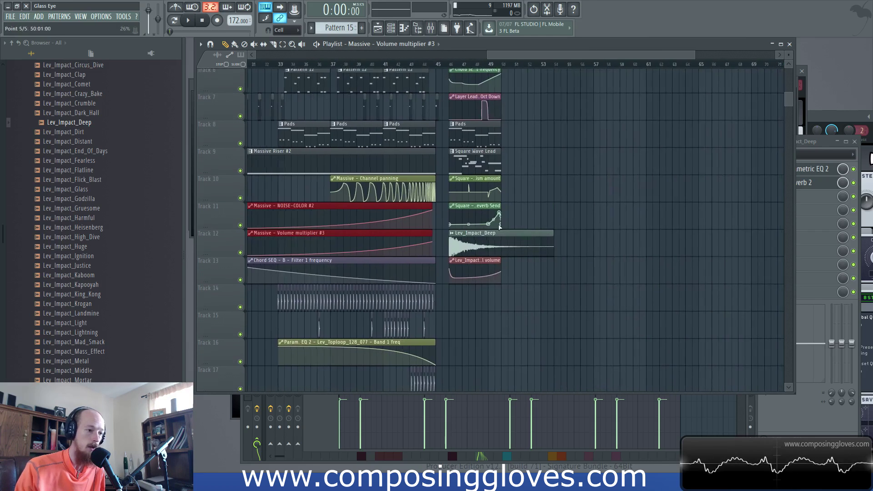
ctrl+scroll(471, 218, up, 5)
scroll(355, 214, left, 1)
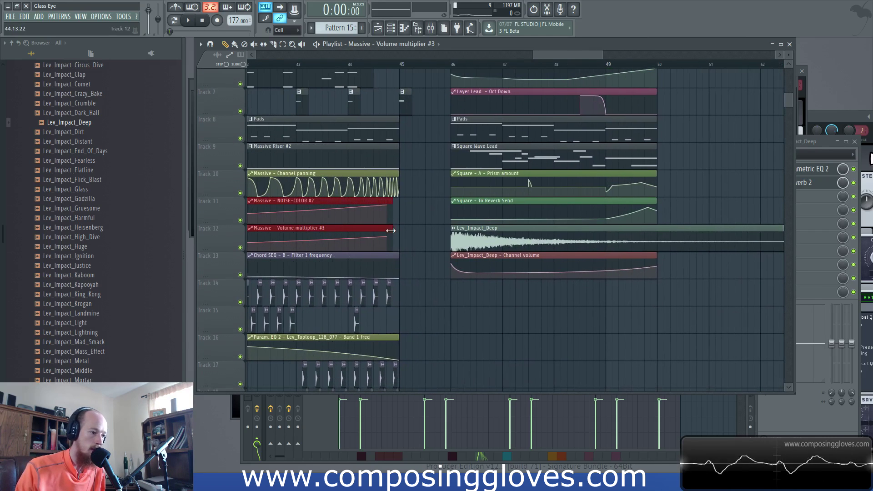
drag(387, 207, 405, 203)
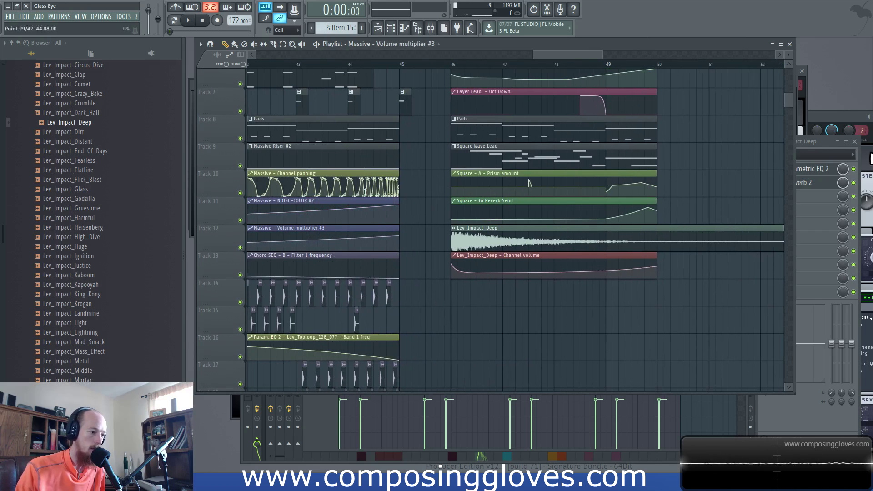
Play briefly from bar 24 to check how Massive Riser #2 starts with the shifted automation
scroll(365, 192, left, 4)
ctrl+scroll(502, 152, down, 8)
scroll(334, 124, left, 2)
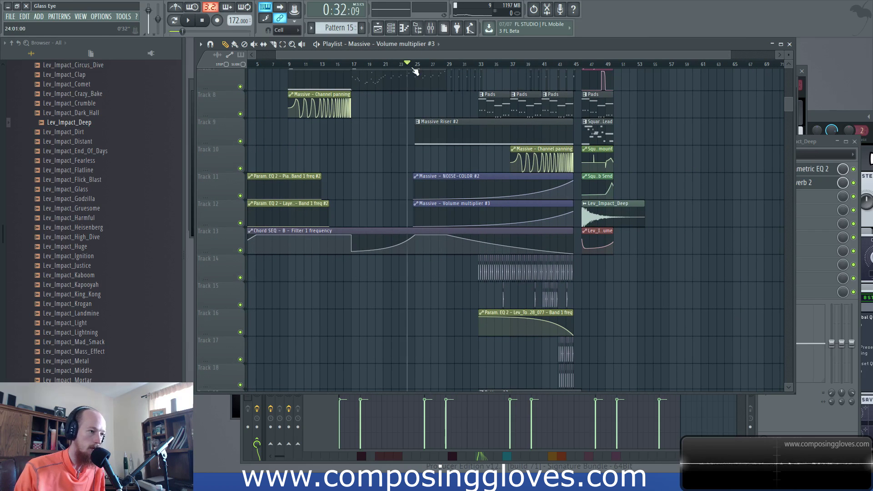
key(space)
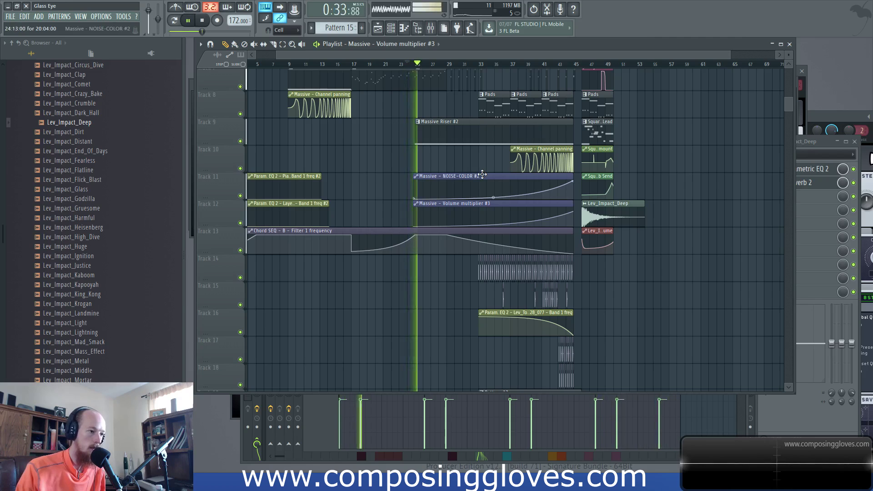
key(space)
scroll(482, 174, up, 5)
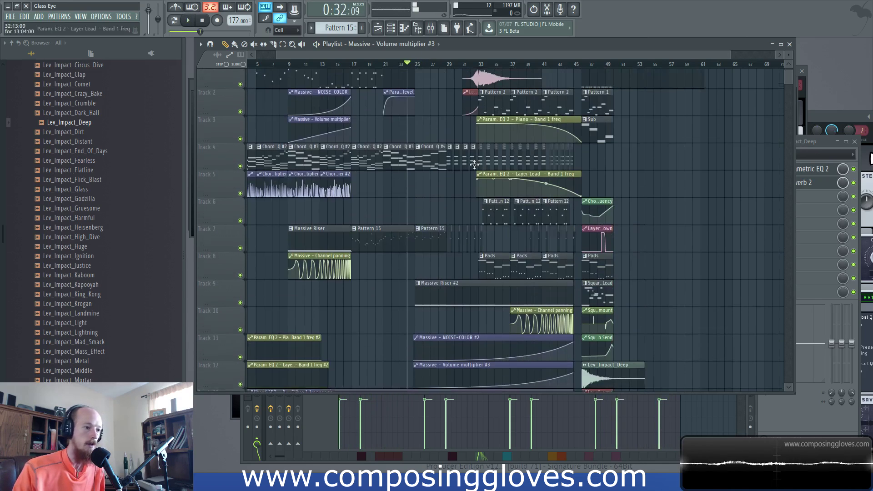
ctrl+scroll(355, 228, up, 3)
ctrl+scroll(355, 229, down, 3)
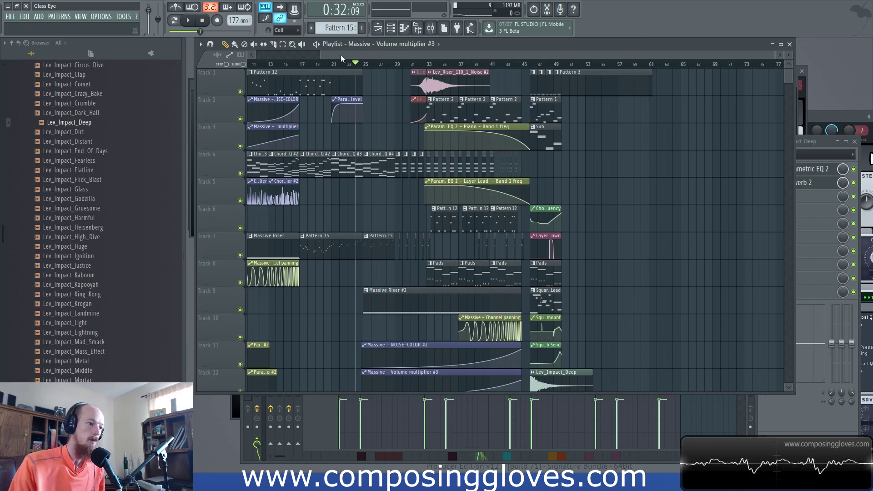
scroll(354, 290, down, 3)
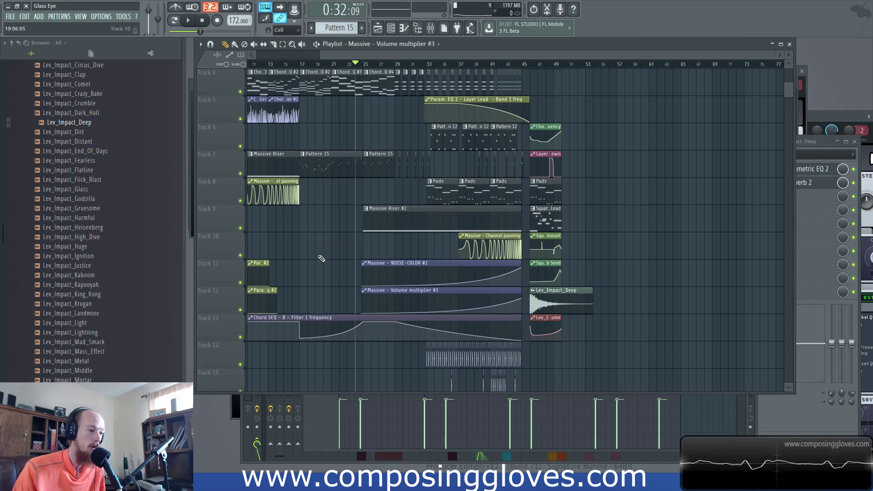
scroll(380, 207, up, 3)
scroll(384, 214, up, 6)
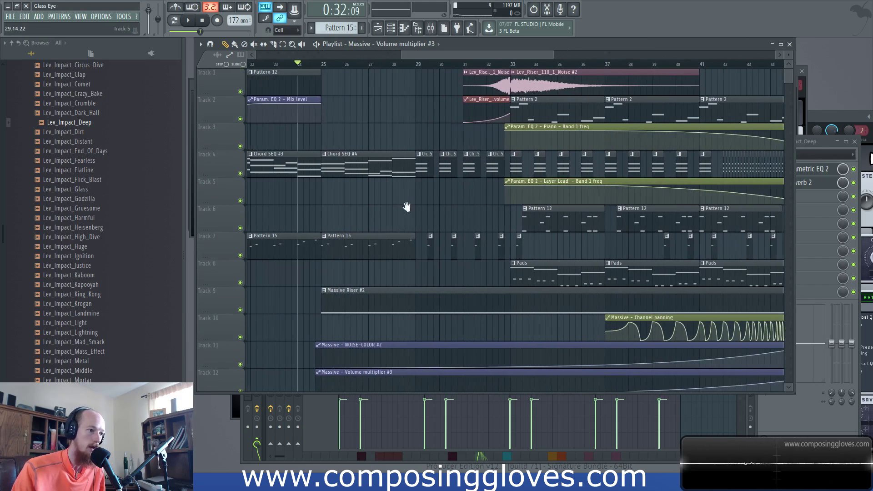
Select the chord clips on track 4 from bar 29, and again from Chord SEQ #4 at bar 25, to examine them up to bar 45
drag(357, 170, 666, 177)
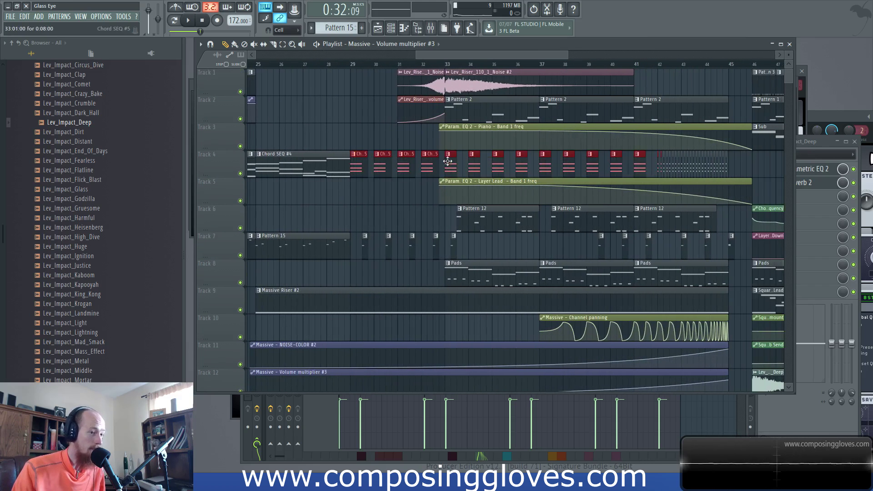
scroll(553, 201, down, 5)
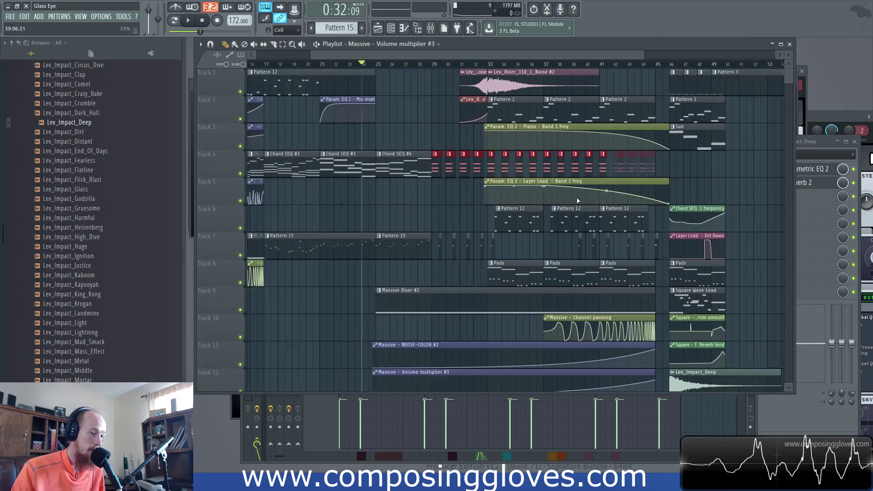
scroll(553, 201, up, 5)
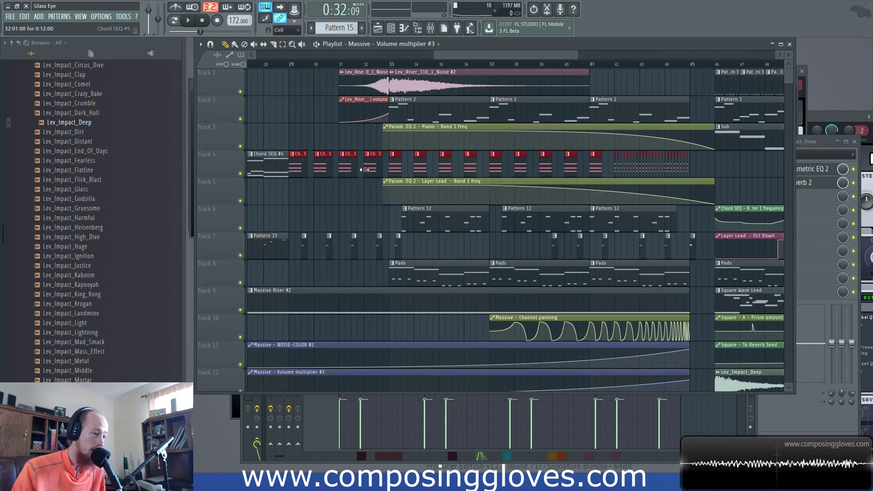
scroll(432, 182, down, 3)
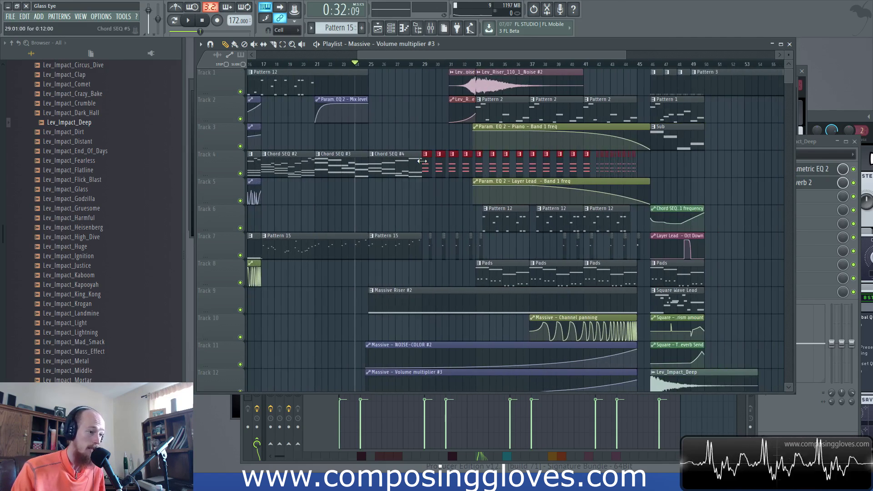
drag(423, 170, 664, 175)
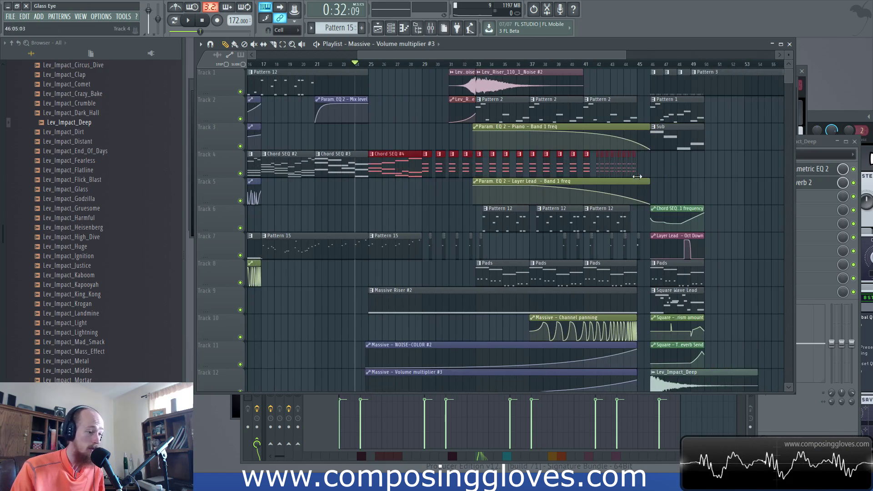
scroll(342, 185, up, 4)
scroll(374, 186, down, 4)
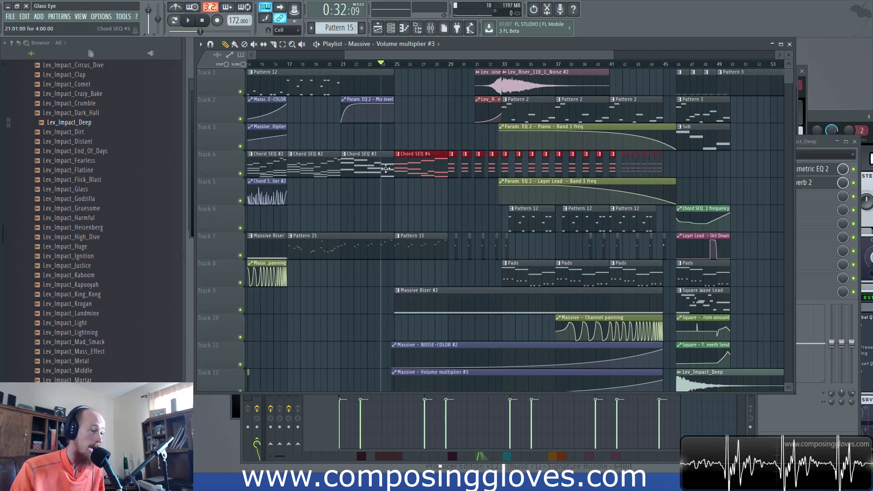
Open Chord SEQ #3 from track 4 in the piano roll and examine its chord notes
click(370, 170)
double_click(372, 167)
scroll(374, 274, up, 2)
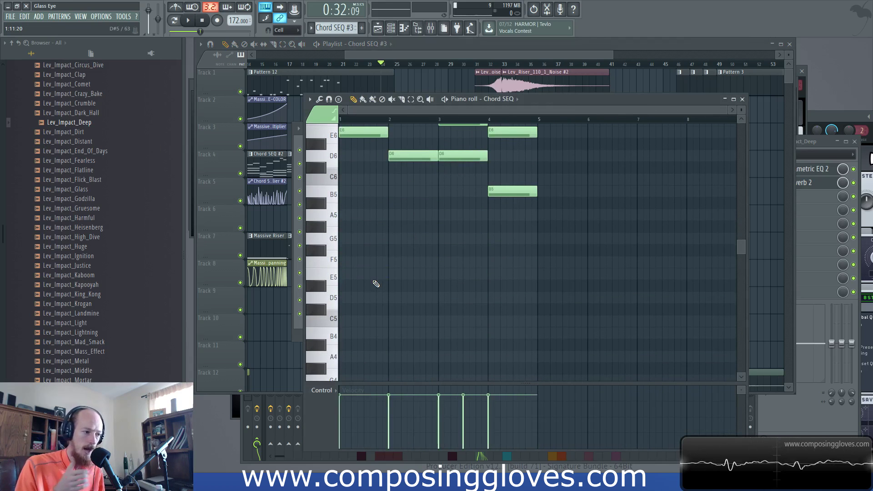
Return to the playlist, set the playhead just before bar 46 and examine the clips on both sides of the transition
drag(575, 55, 590, 55)
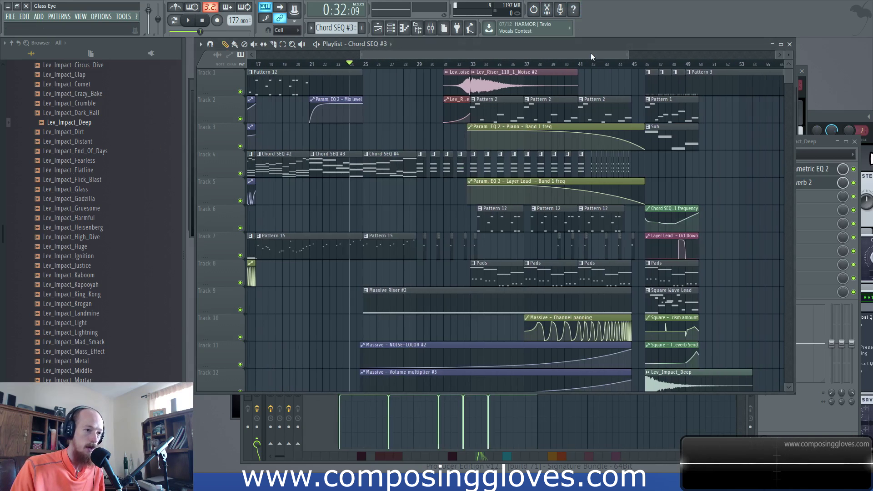
right_click(649, 73)
click(639, 64)
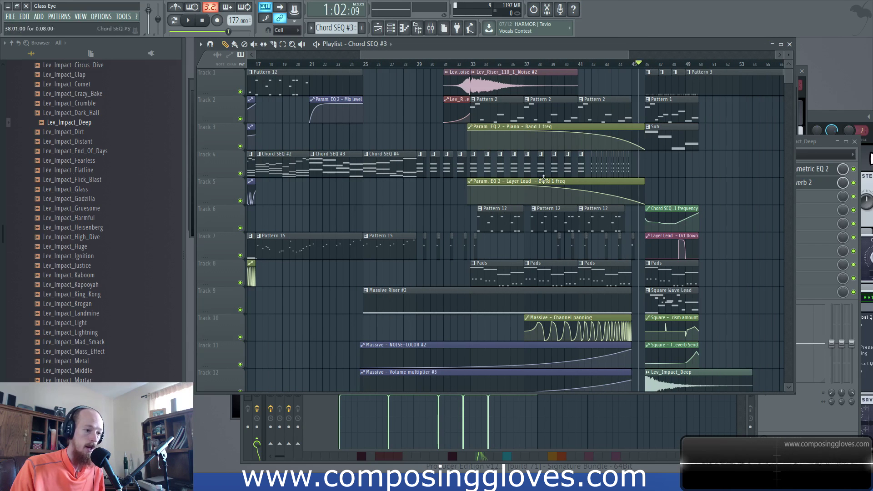
scroll(550, 268, up, 4)
drag(565, 280, 450, 220)
scroll(450, 220, up, 1)
scroll(467, 205, down, 6)
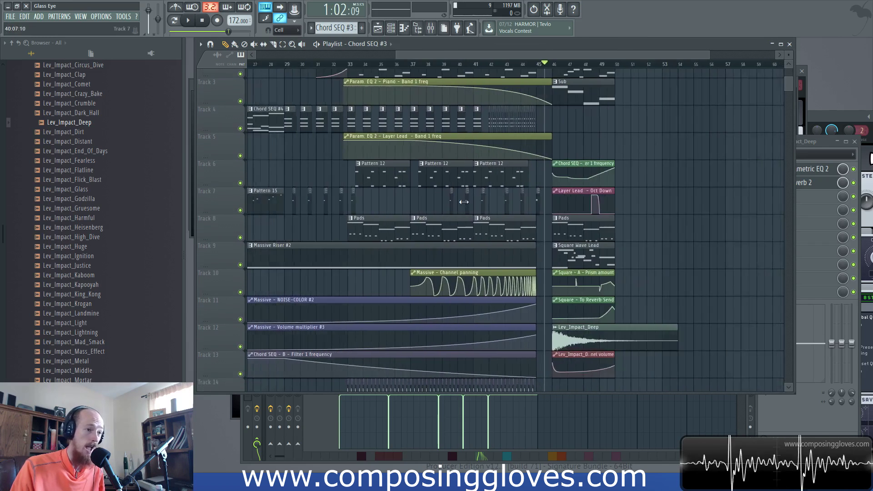
scroll(462, 213, up, 4)
scroll(464, 215, up, 3)
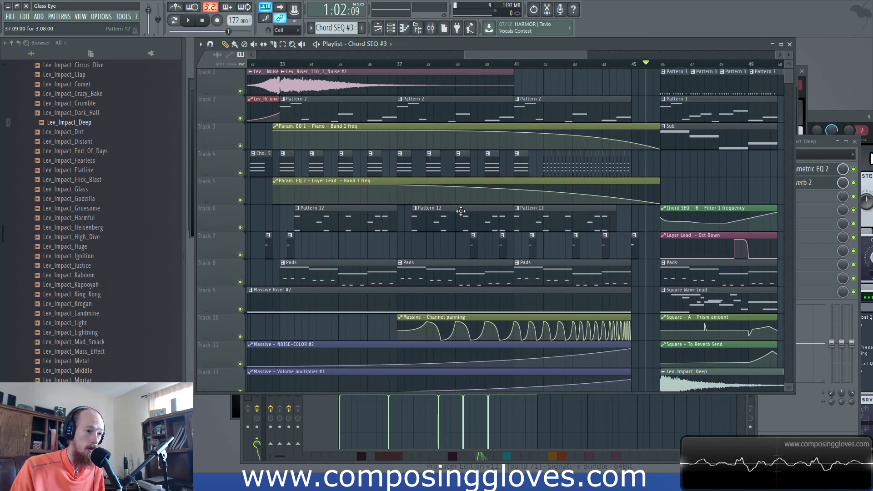
drag(659, 260, 429, 285)
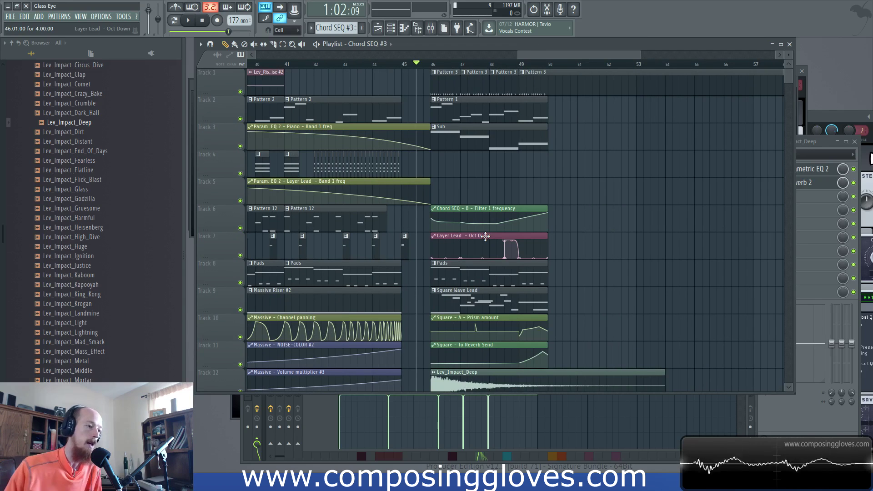
Return the playhead to the start of the song and open Pattern 17 from track 19 in the piano roll
scroll(412, 184, down, 8)
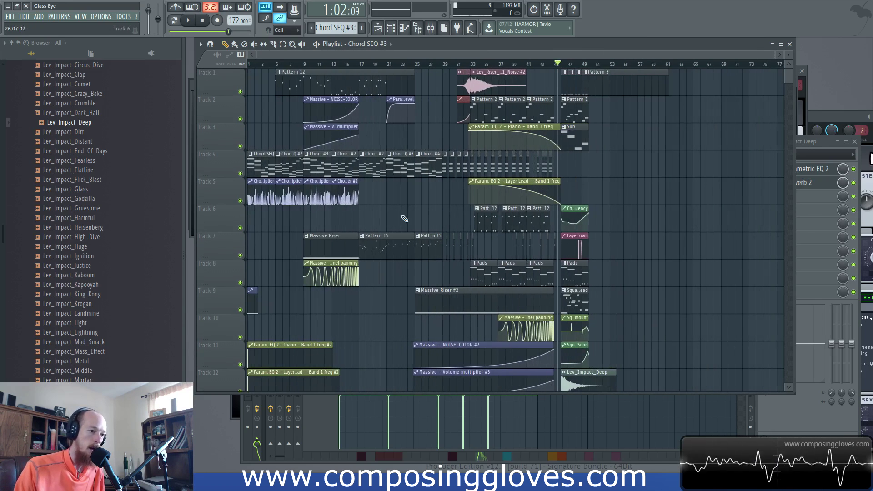
key(space)
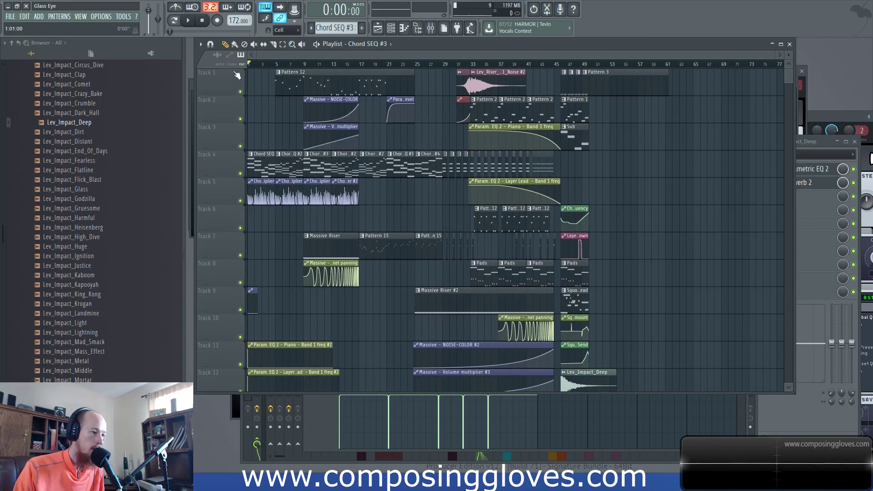
scroll(377, 195, down, 5)
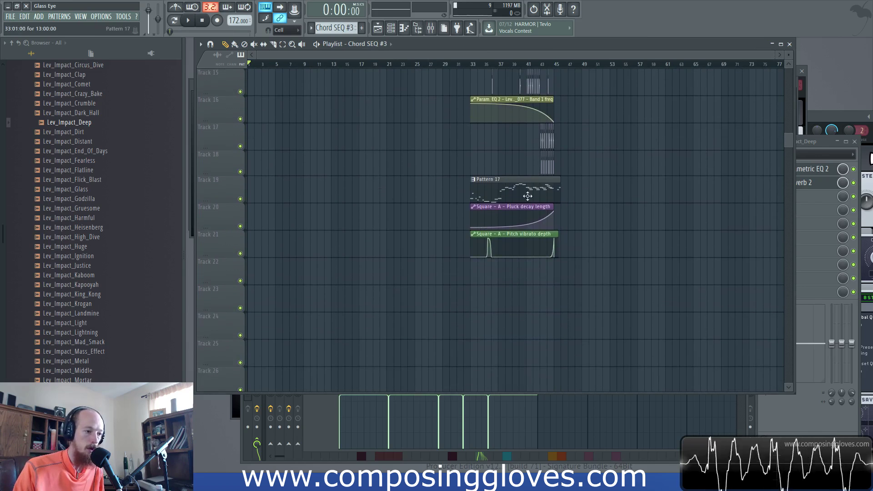
scroll(525, 193, up, 5)
double_click(564, 209)
scroll(449, 281, down, 3)
scroll(352, 256, up, 1)
Select successive phrases of Pattern 17's Square melody to examine its structure and clear the note selection
drag(333, 178, 350, 348)
scroll(446, 259, up, 3)
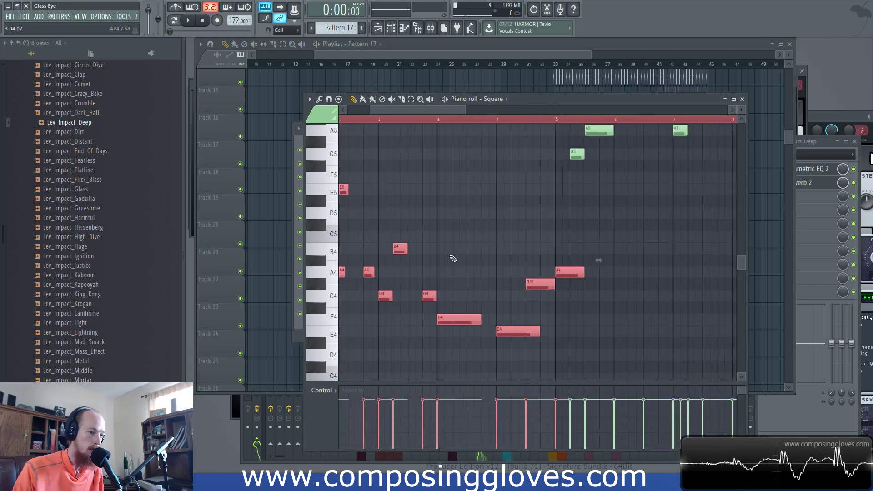
scroll(486, 273, up, 3)
scroll(515, 284, down, 4)
scroll(513, 279, down, 2)
drag(430, 316, 678, 134)
scroll(468, 250, down, 3)
drag(421, 172, 526, 380)
scroll(518, 339, up, 4)
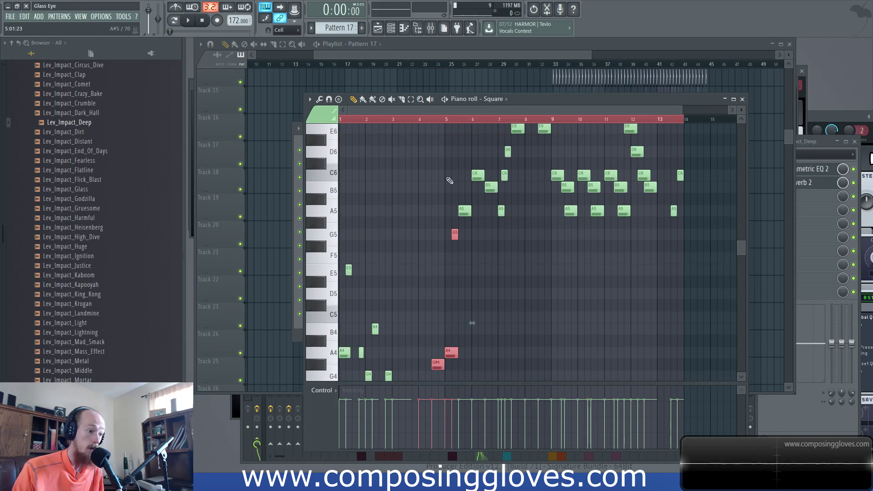
scroll(637, 289, down, 5)
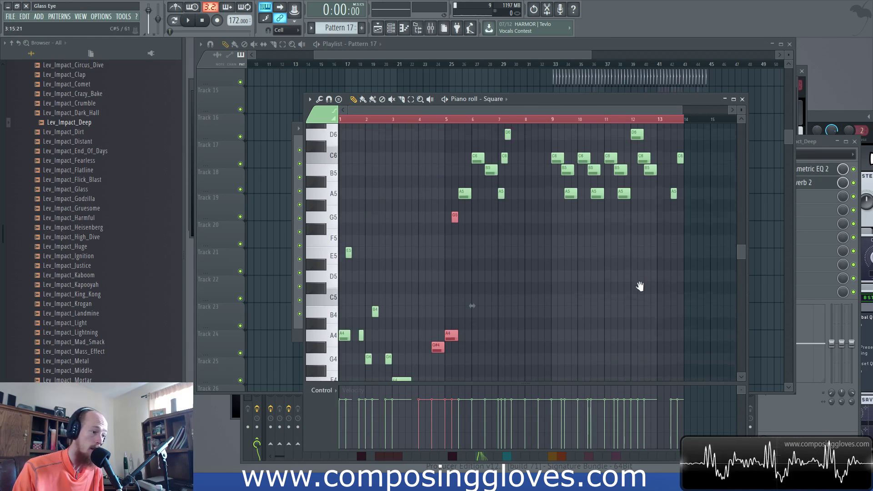
scroll(581, 301, up, 4)
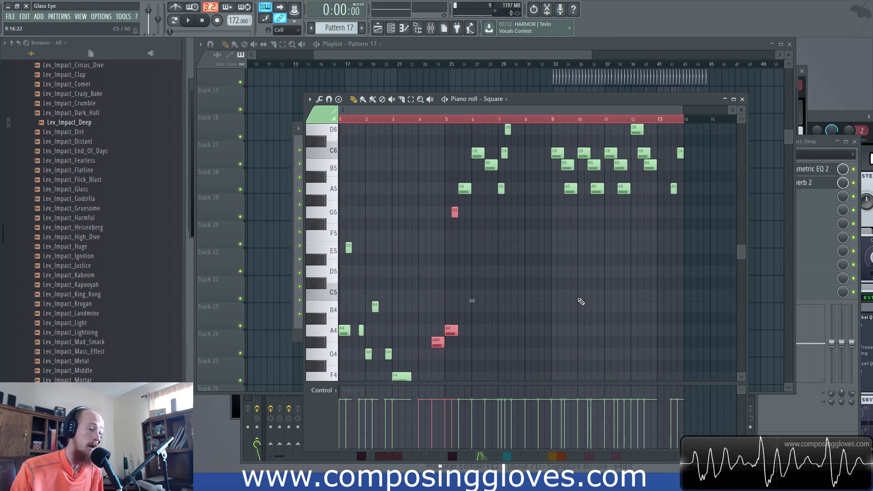
click(409, 235)
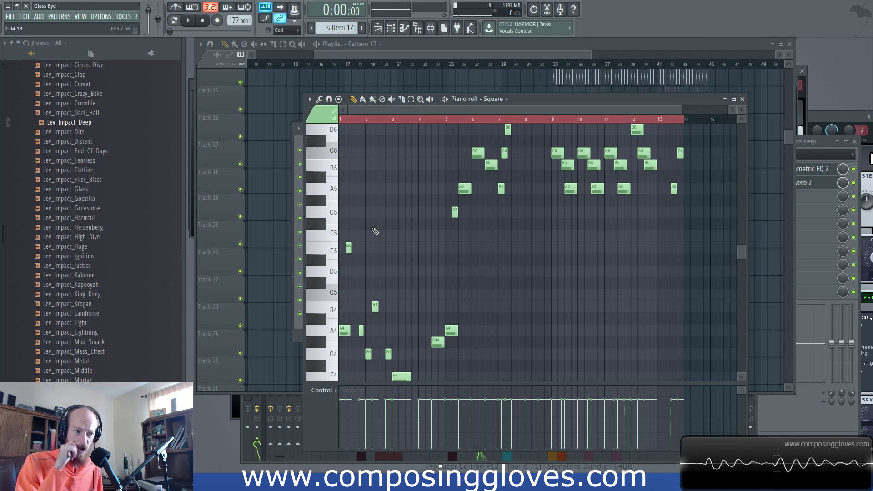
Return to the playlist and examine the whole arrangement, concentrating on the section from bar 17 to bar 50
click(441, 57)
scroll(450, 70, up, 3)
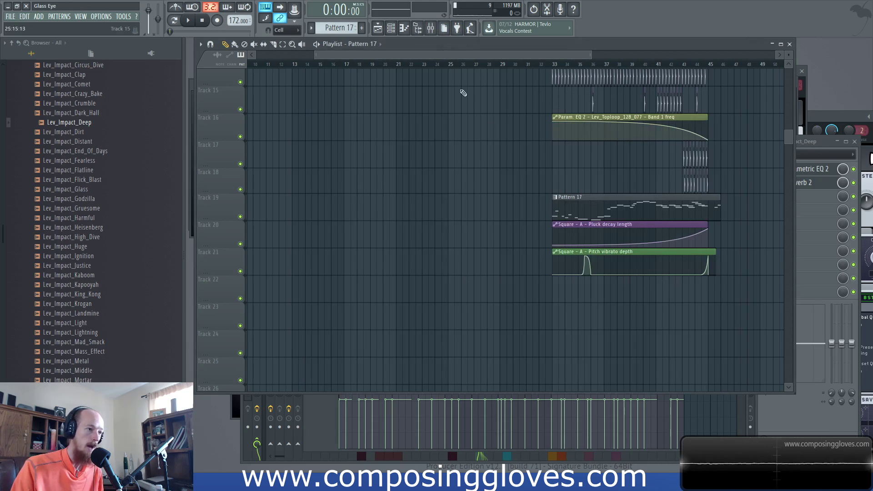
ctrl+scroll(559, 215, down, 3)
scroll(546, 214, up, 4)
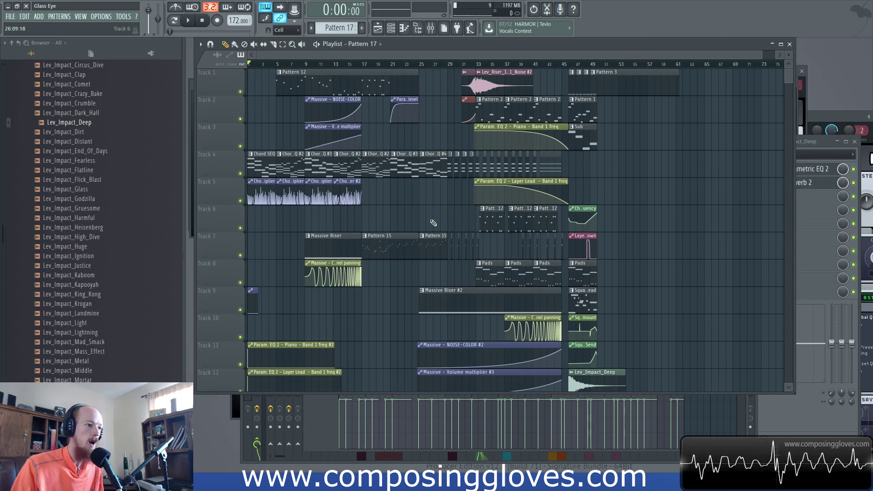
ctrl+scroll(443, 136, up, 3)
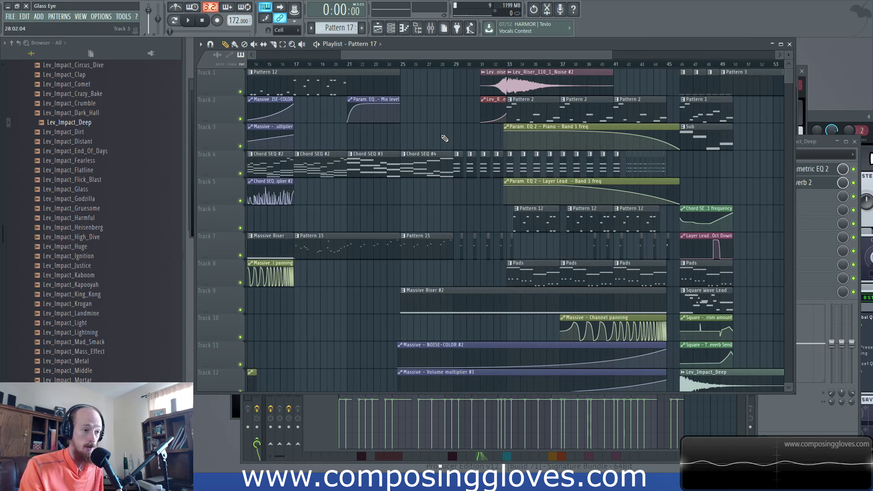
drag(397, 213, 803, 261)
ctrl+scroll(553, 237, down, 3)
ctrl+scroll(556, 240, up, 3)
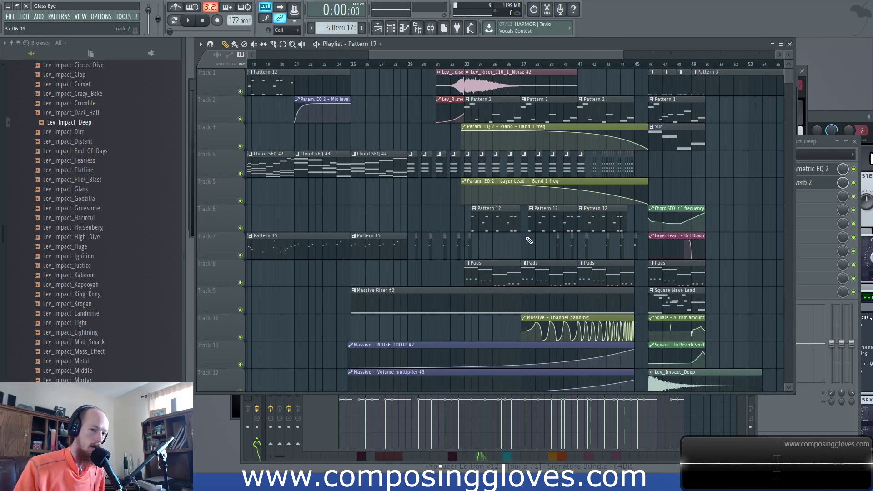